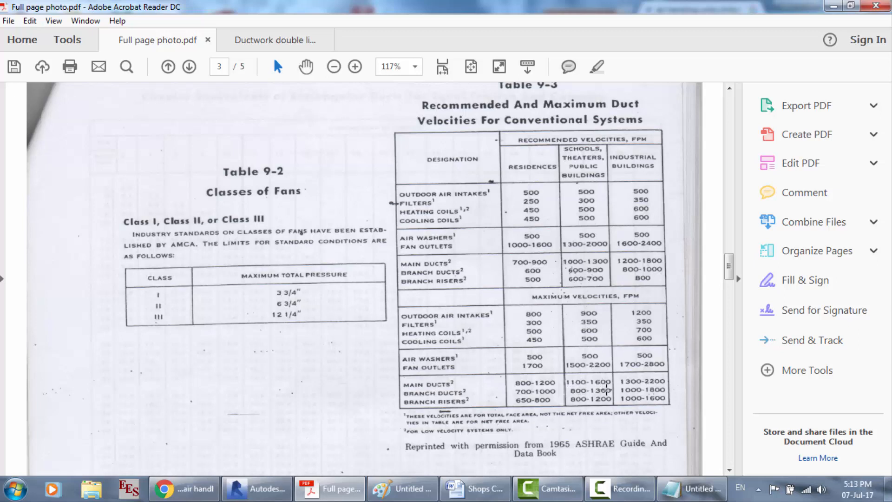
Examine the recommended and maximum duct velocities in Table 9-3 on page 3 of the PDF.
{"action": "scroll", "coordinate": [583, 388], "scroll_direction": "down", "scroll_amount": 1}
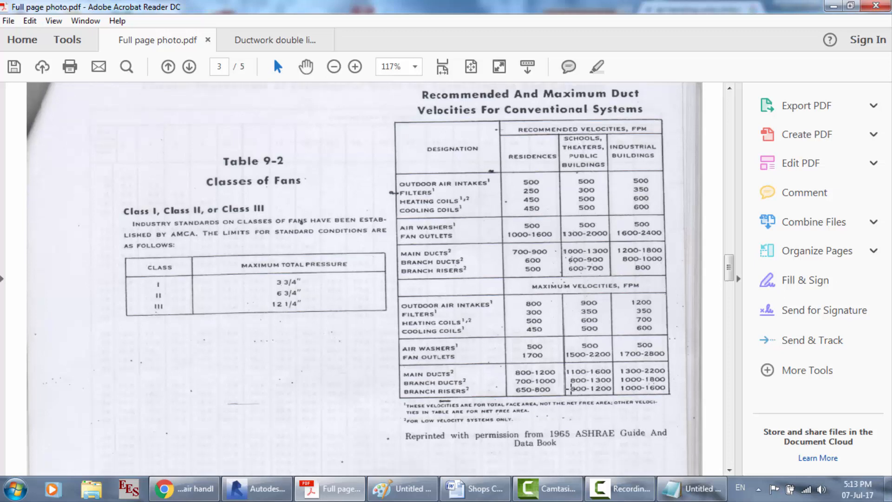
{"action": "scroll", "coordinate": [582, 382], "scroll_direction": "down", "scroll_amount": 1}
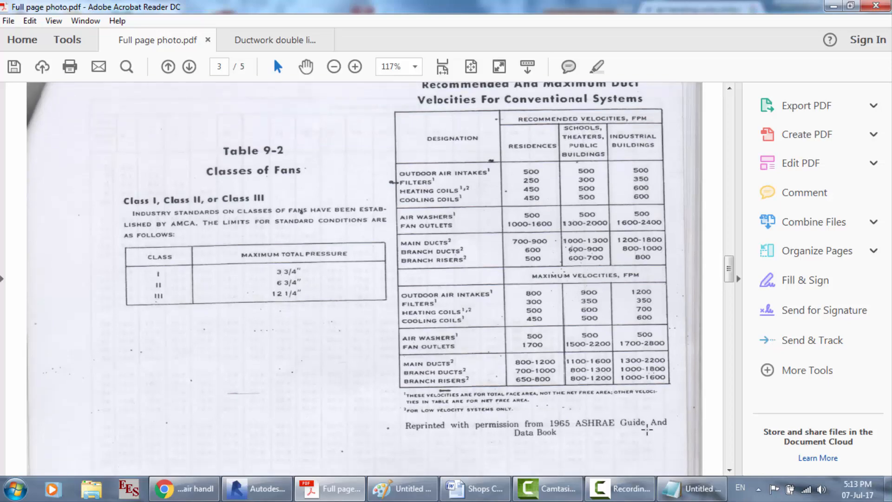
{"action": "left_click", "coordinate": [301, 495]}
{"action": "left_click", "coordinate": [301, 495]}
Go back to the air volume chart on page 1 and examine its model lines, CFM notes and 2 to 3.5 velocity axis.
{"action": "scroll", "coordinate": [423, 302], "scroll_direction": "up", "scroll_amount": 10}
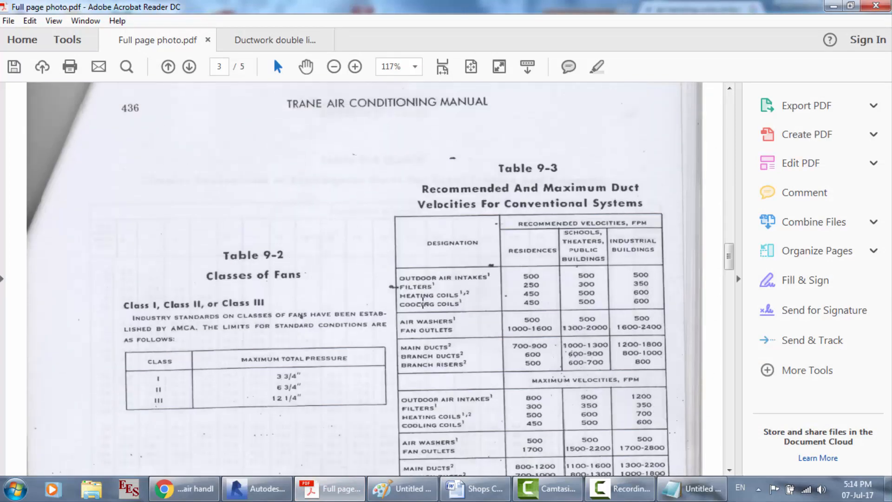
{"action": "scroll", "coordinate": [423, 302], "scroll_direction": "up", "scroll_amount": 8}
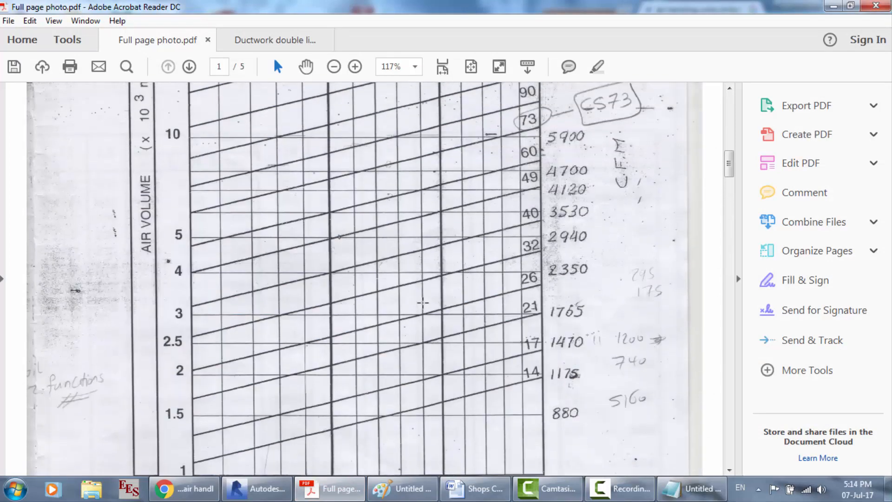
{"action": "scroll", "coordinate": [423, 302], "scroll_direction": "down", "scroll_amount": 4}
{"action": "scroll", "coordinate": [422, 302], "scroll_direction": "up", "scroll_amount": 4}
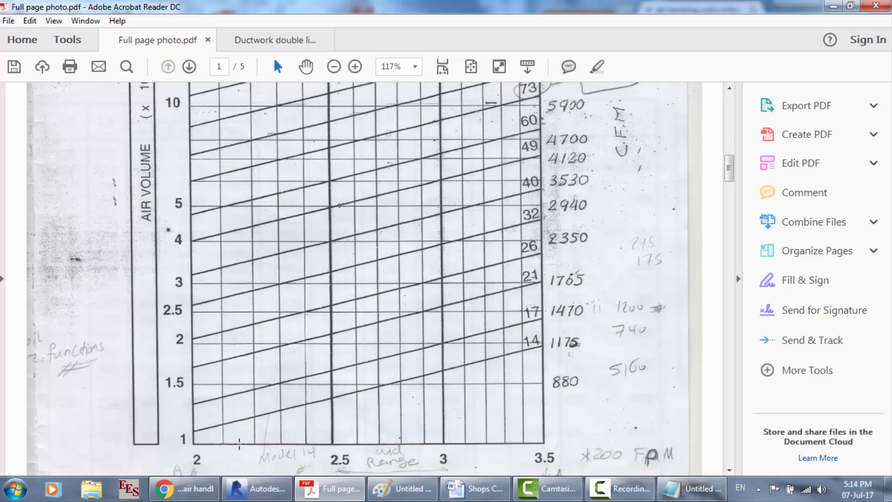
{"action": "scroll", "coordinate": [358, 448], "scroll_direction": "up", "scroll_amount": 2}
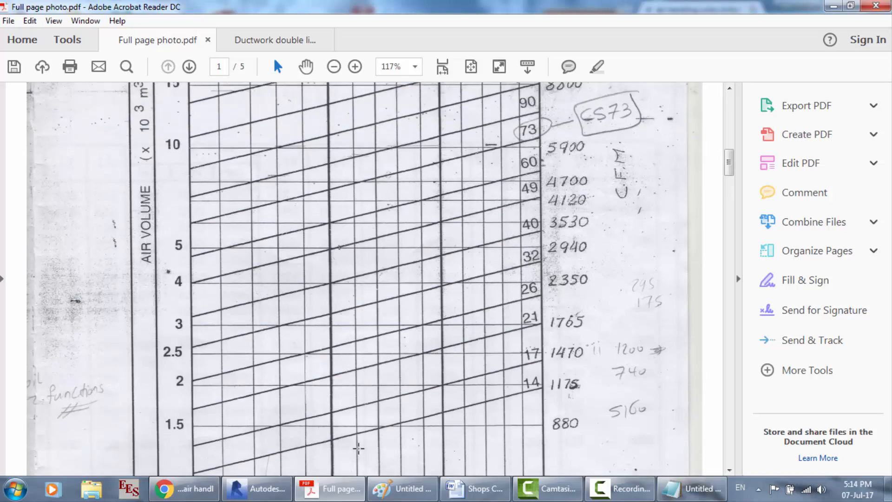
{"action": "scroll", "coordinate": [358, 448], "scroll_direction": "up", "scroll_amount": 2}
{"action": "scroll", "coordinate": [339, 325], "scroll_direction": "down", "scroll_amount": 3}
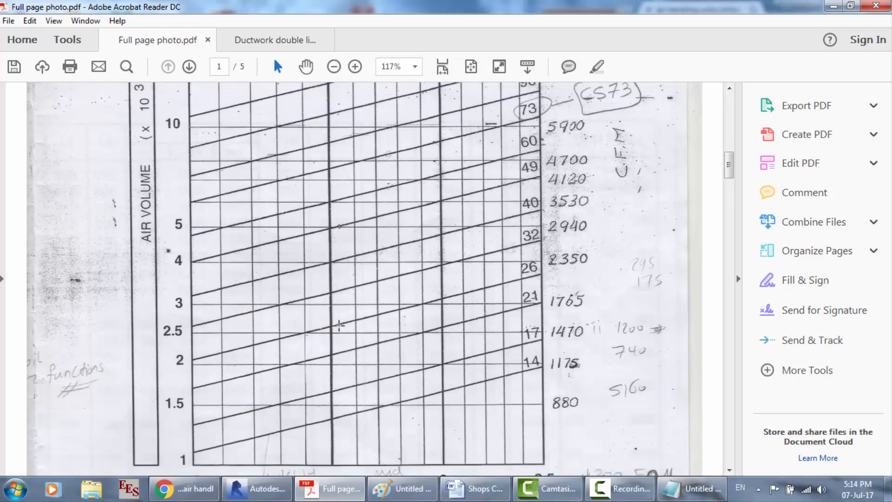
{"action": "scroll", "coordinate": [339, 326], "scroll_direction": "down", "scroll_amount": 1}
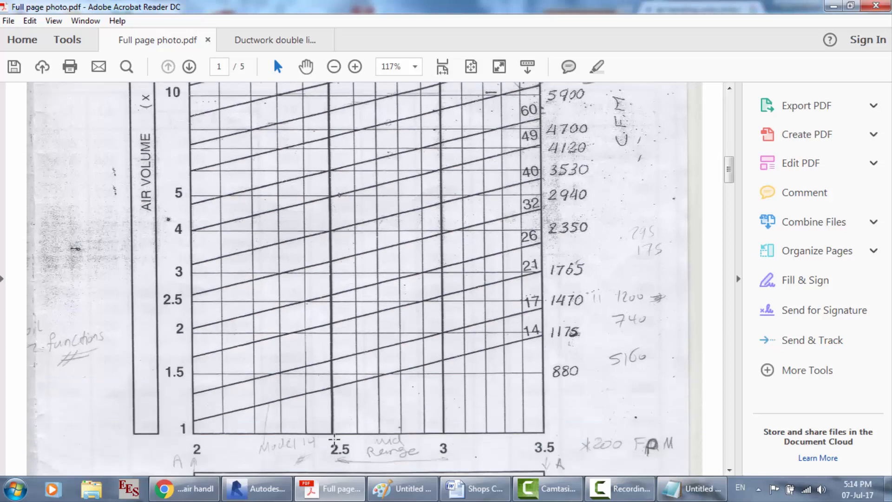
Launch Unit Converter Pro 1.4 and open its Velocity conversion.
{"action": "left_click", "coordinate": [15, 489]}
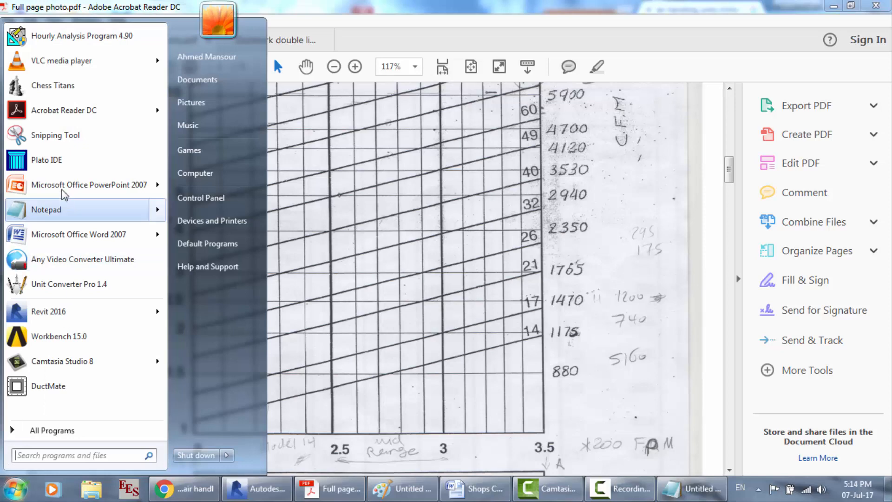
{"action": "left_click", "coordinate": [70, 283]}
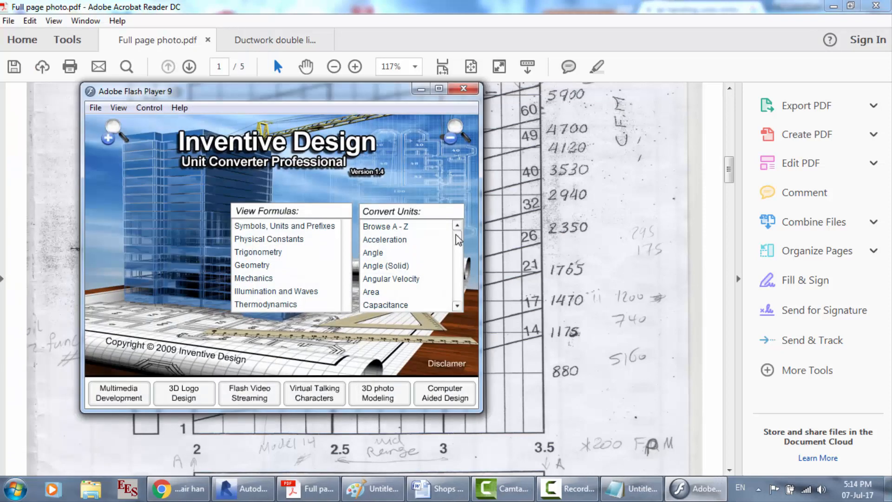
{"action": "left_click_drag", "start_coordinate": [458, 240], "coordinate": [459, 290]}
{"action": "left_click", "coordinate": [399, 263]}
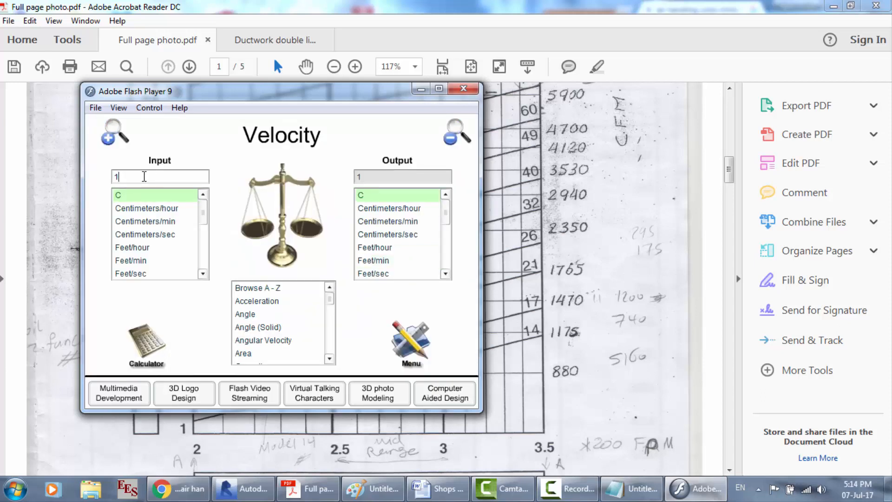
Convert 2.5 meters/sec to feet/min, then close the unit converter.
{"action": "left_click_drag", "start_coordinate": [144, 176], "coordinate": [109, 176]}
{"action": "type", "text": "2.5"}
{"action": "scroll", "coordinate": [207, 257], "scroll_direction": "down", "scroll_amount": 3}
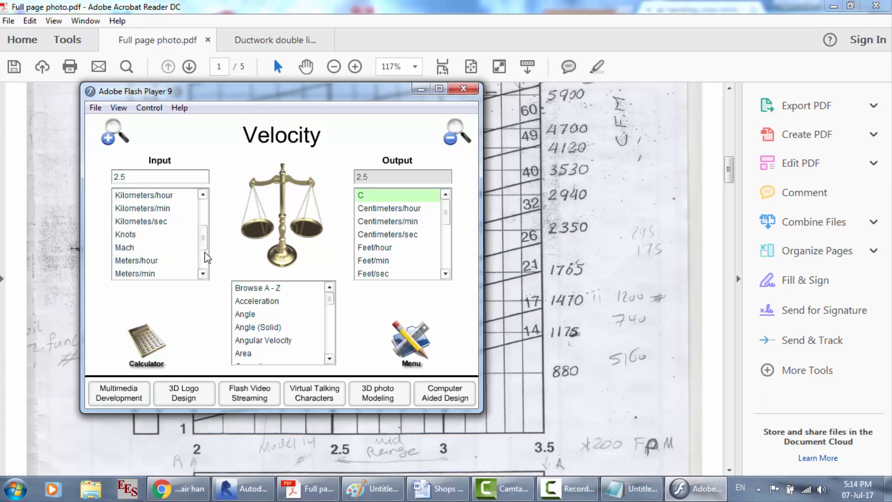
{"action": "left_click", "coordinate": [202, 274]}
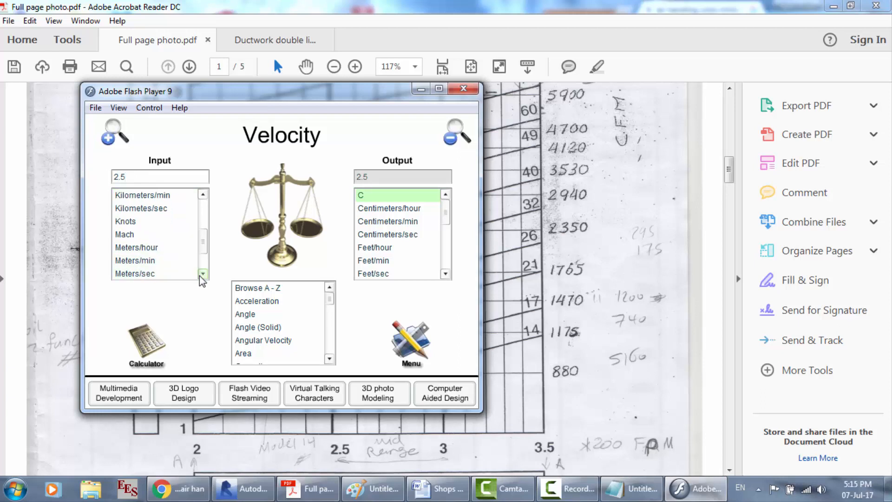
{"action": "left_click", "coordinate": [163, 275]}
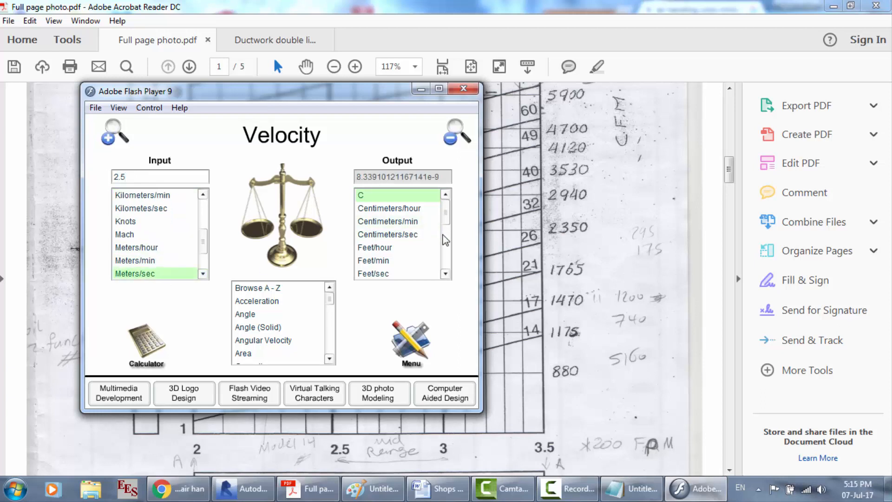
{"action": "left_click", "coordinate": [394, 260]}
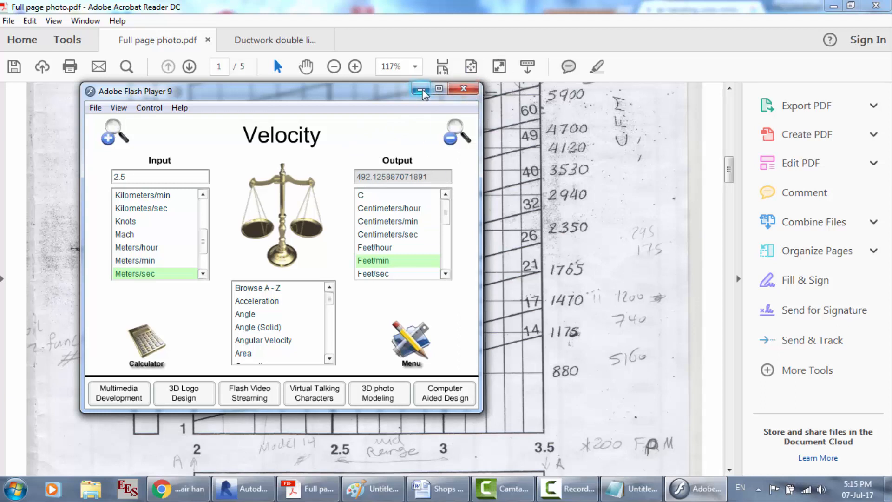
{"action": "left_click", "coordinate": [473, 89]}
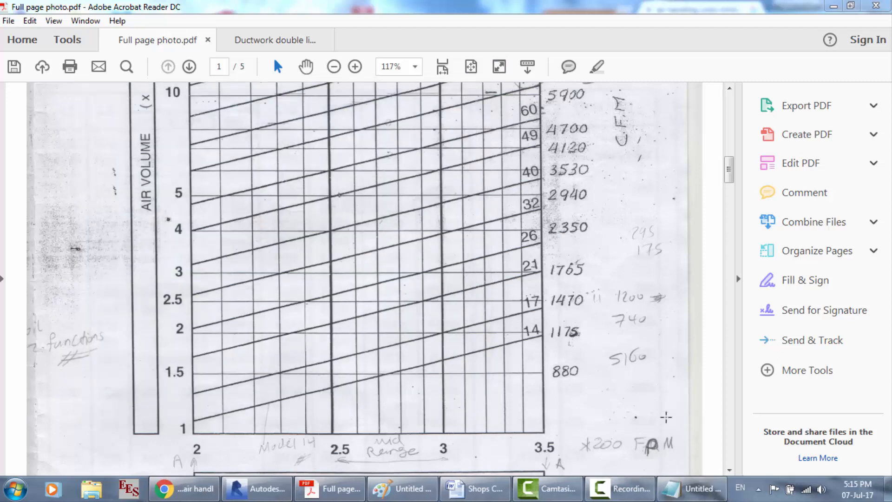
Examine the chart's mid-range between 2.5 and 3 on the velocity axis, leaving no area of the page selected.
{"action": "left_click", "coordinate": [466, 426]}
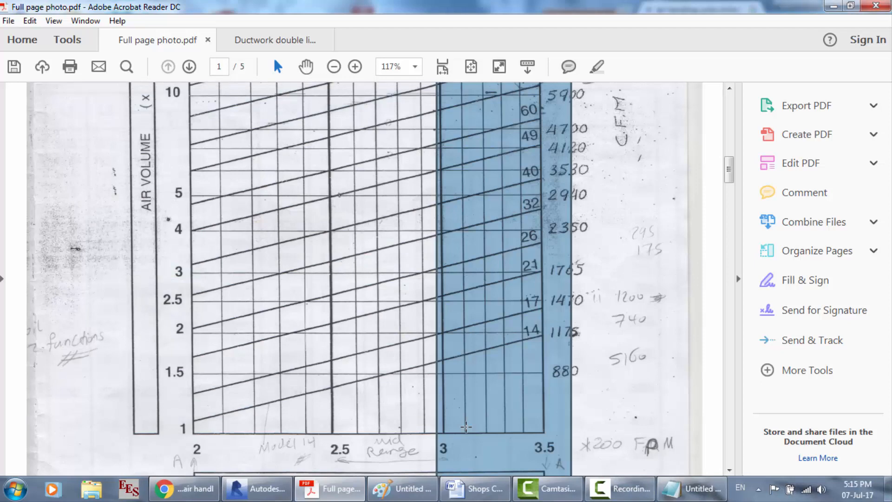
{"action": "left_click", "coordinate": [362, 449]}
{"action": "left_click", "coordinate": [88, 412]}
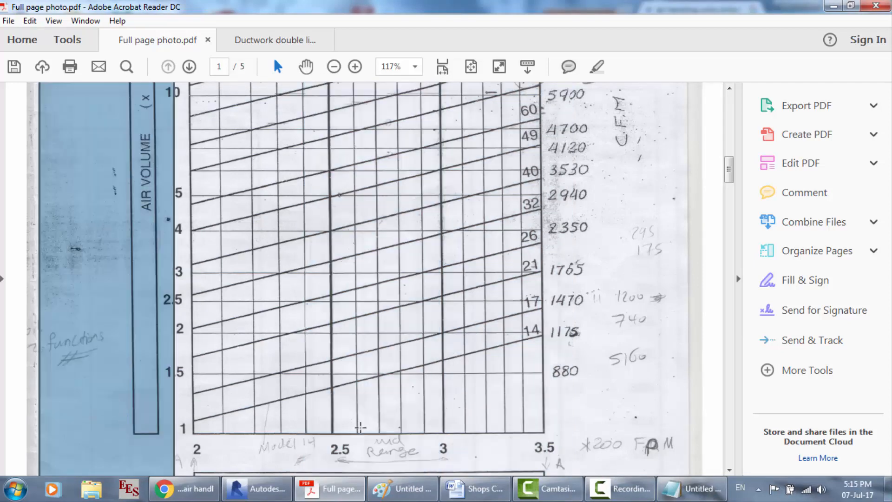
{"action": "scroll", "coordinate": [360, 427], "scroll_direction": "up", "scroll_amount": 1}
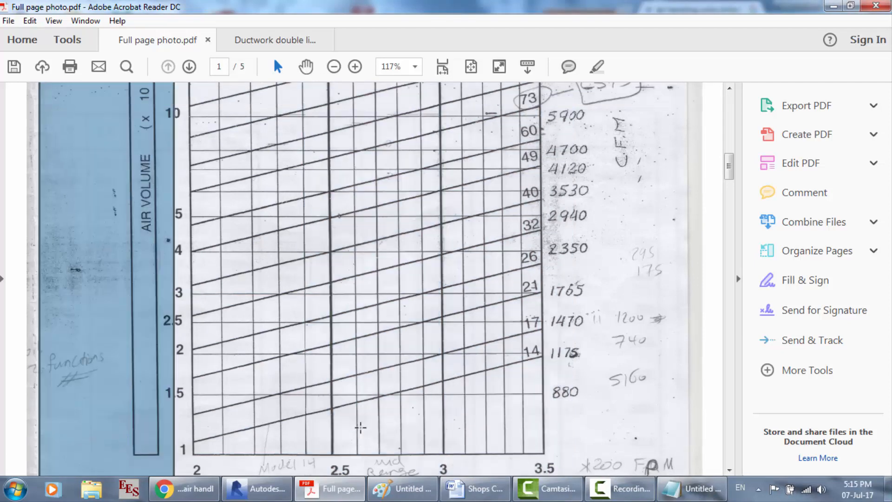
{"action": "left_click", "coordinate": [715, 227]}
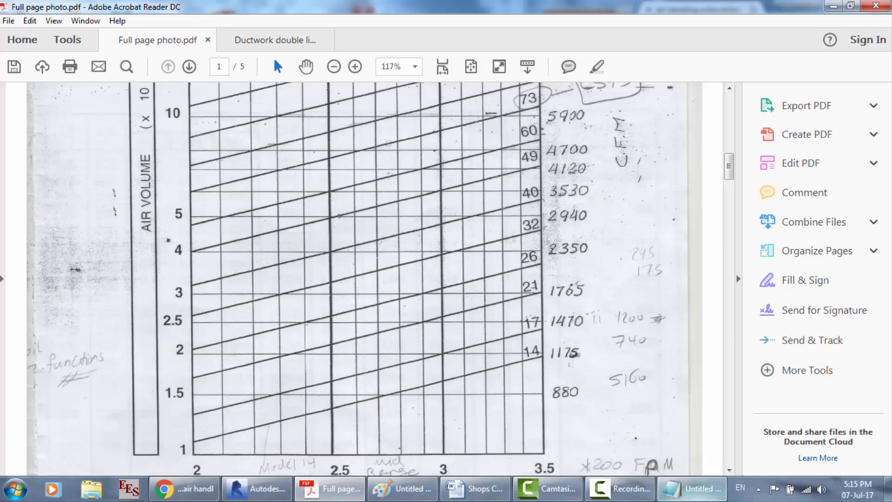
Check the building's total CFM in the Notepad note and look for the matching model line on the air volume chart.
{"action": "left_click", "coordinate": [691, 488]}
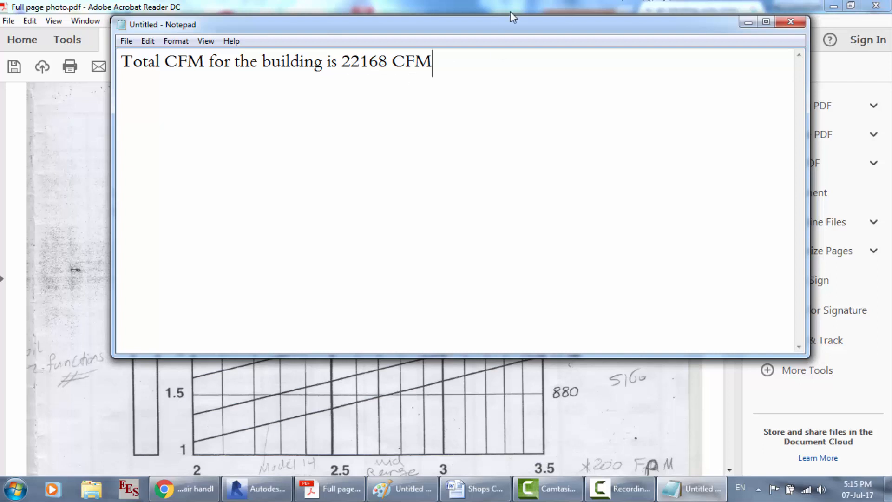
{"action": "left_click", "coordinate": [524, 3]}
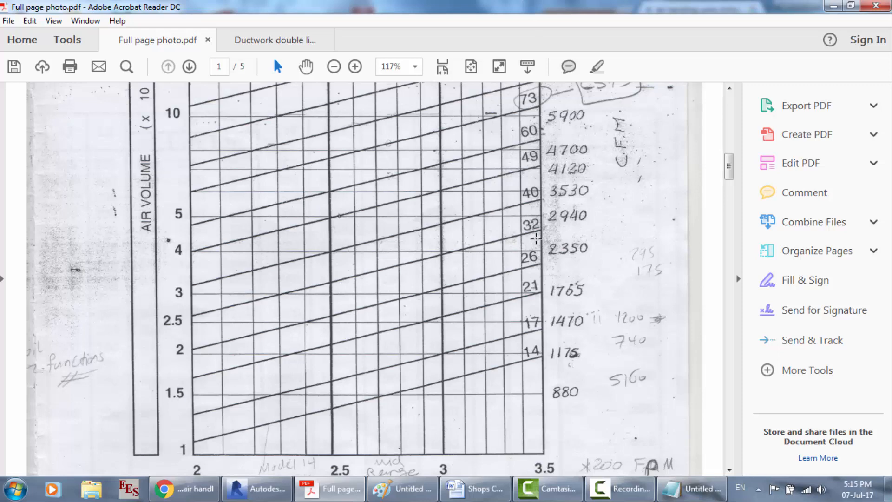
{"action": "scroll", "coordinate": [536, 238], "scroll_direction": "up", "scroll_amount": 1}
{"action": "scroll", "coordinate": [537, 238], "scroll_direction": "up", "scroll_amount": 4}
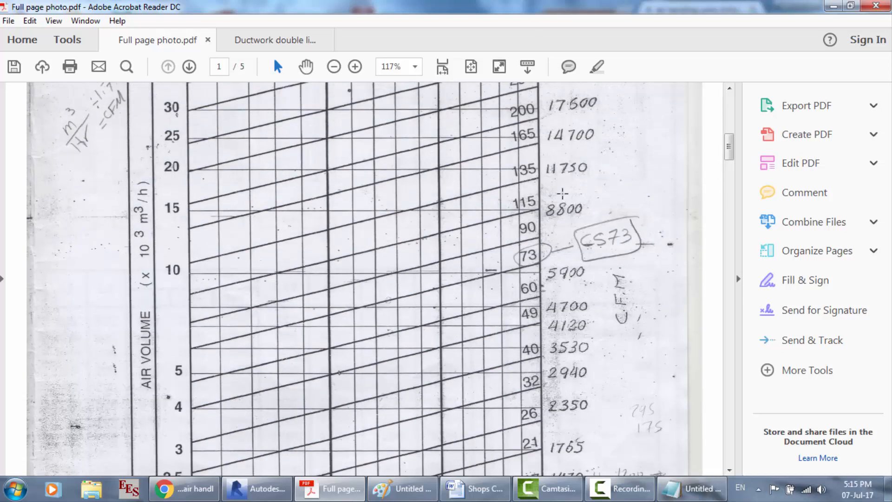
{"action": "scroll", "coordinate": [554, 150], "scroll_direction": "up", "scroll_amount": 3}
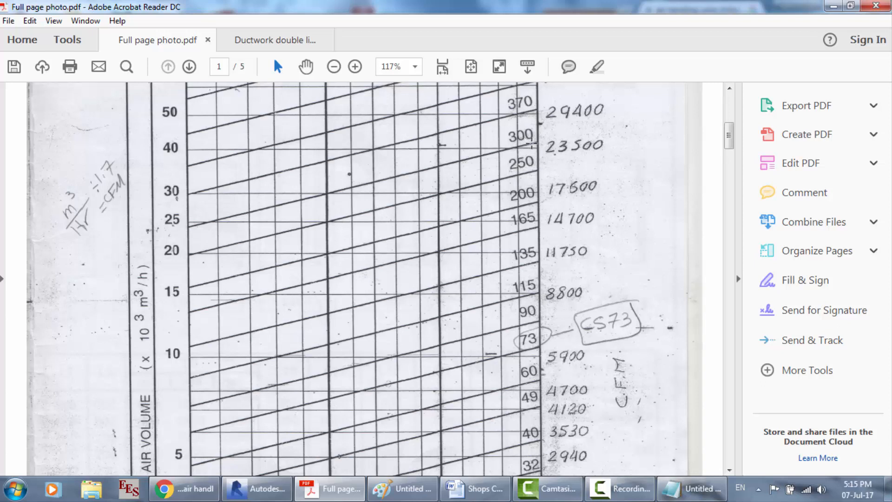
{"action": "left_click", "coordinate": [325, 221]}
{"action": "scroll", "coordinate": [325, 220], "scroll_direction": "down", "scroll_amount": 10}
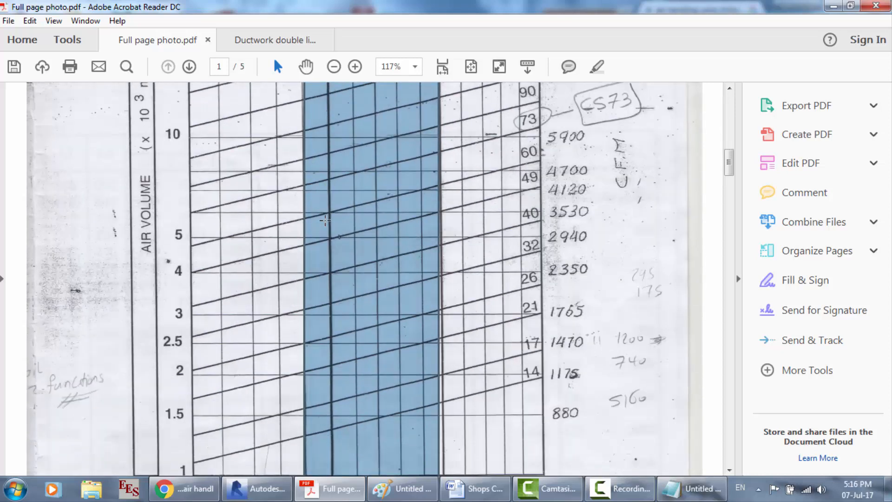
{"action": "scroll", "coordinate": [325, 220], "scroll_direction": "up", "scroll_amount": 2}
{"action": "left_click", "coordinate": [621, 207]}
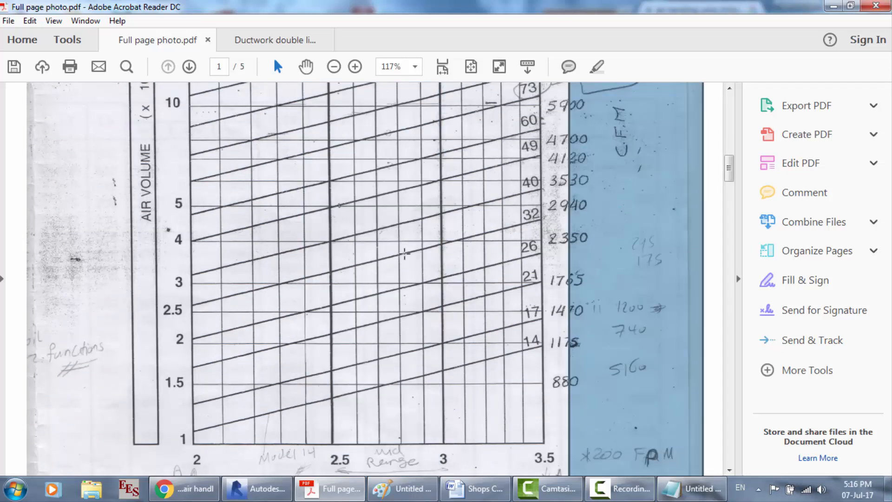
{"action": "scroll", "coordinate": [359, 427], "scroll_direction": "up", "scroll_amount": 2}
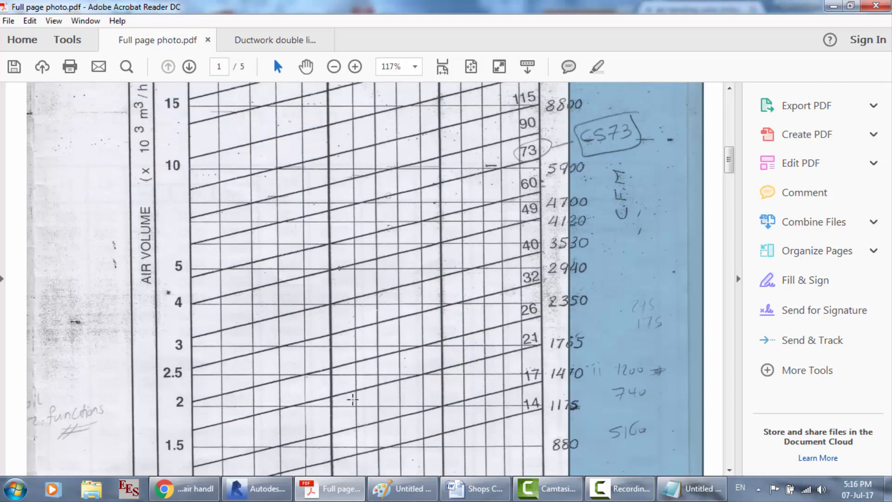
Compare the velocities in Table 9-3 on page 3 with the air volume chart on page 1.
{"action": "scroll", "coordinate": [355, 217], "scroll_direction": "down", "scroll_amount": 15}
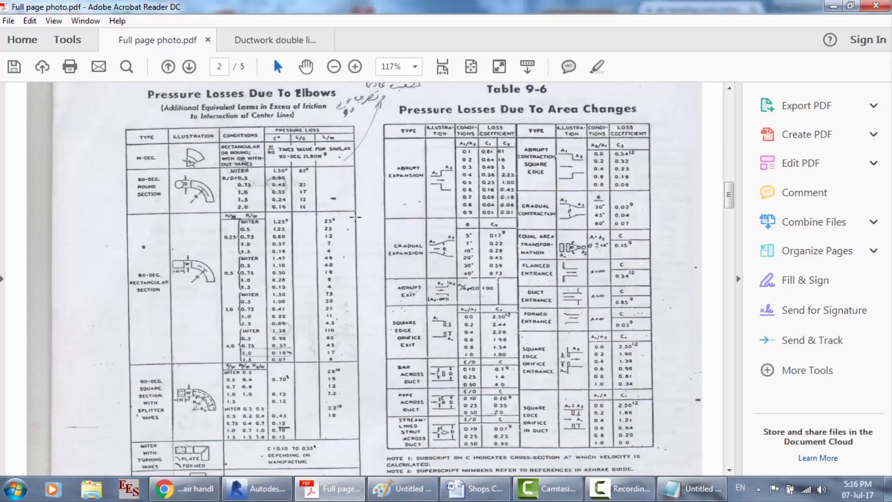
{"action": "scroll", "coordinate": [355, 216], "scroll_direction": "down", "scroll_amount": 1}
{"action": "left_click", "coordinate": [355, 217]}
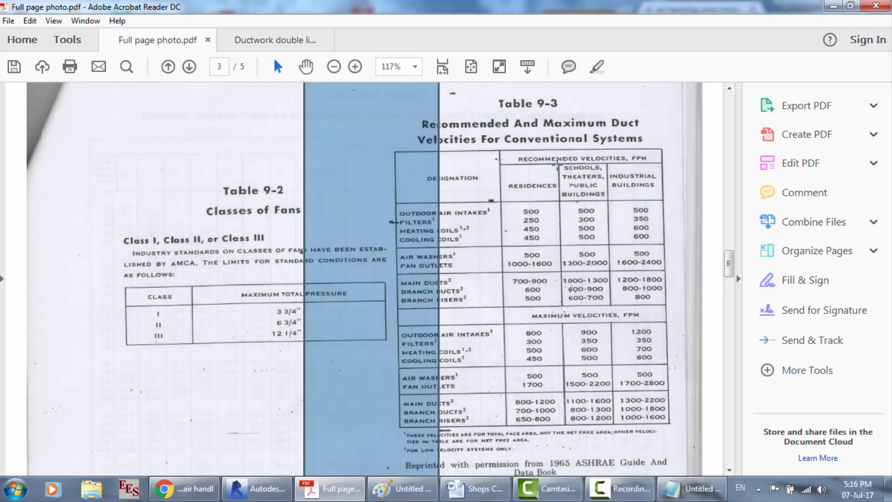
{"action": "left_click", "coordinate": [569, 253]}
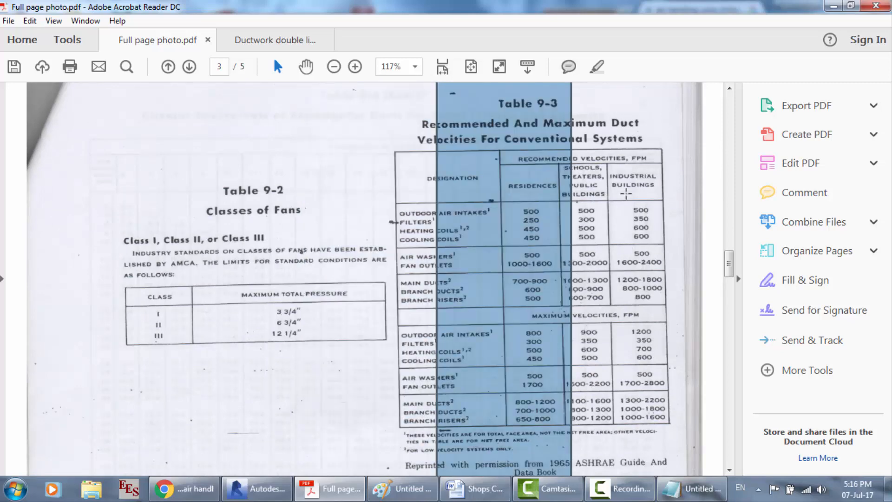
{"action": "left_click", "coordinate": [714, 173]}
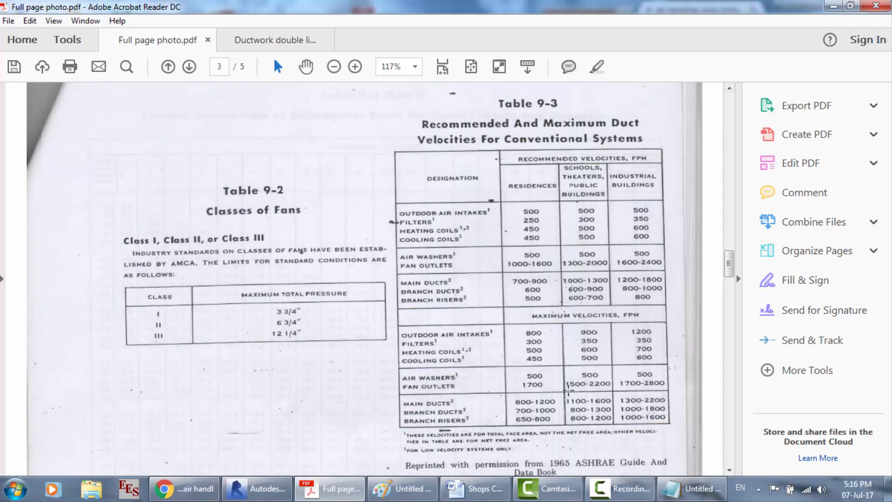
{"action": "scroll", "coordinate": [564, 214], "scroll_direction": "up", "scroll_amount": 8}
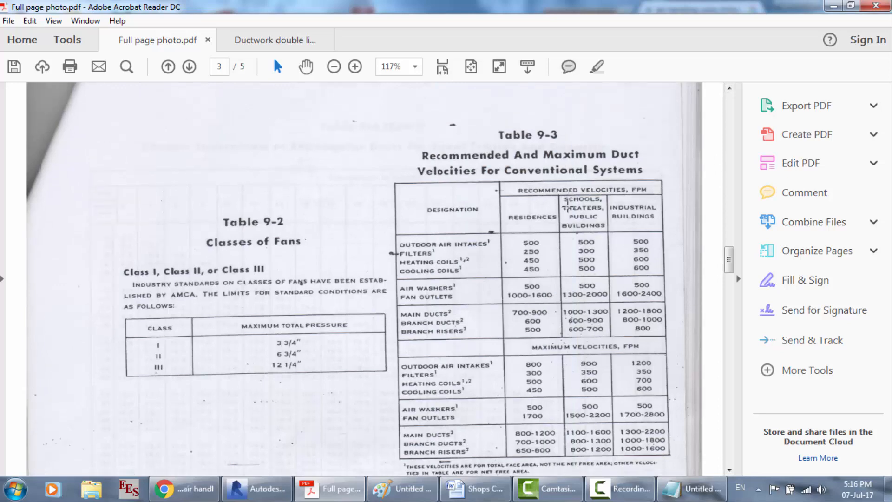
{"action": "scroll", "coordinate": [568, 206], "scroll_direction": "up", "scroll_amount": 10}
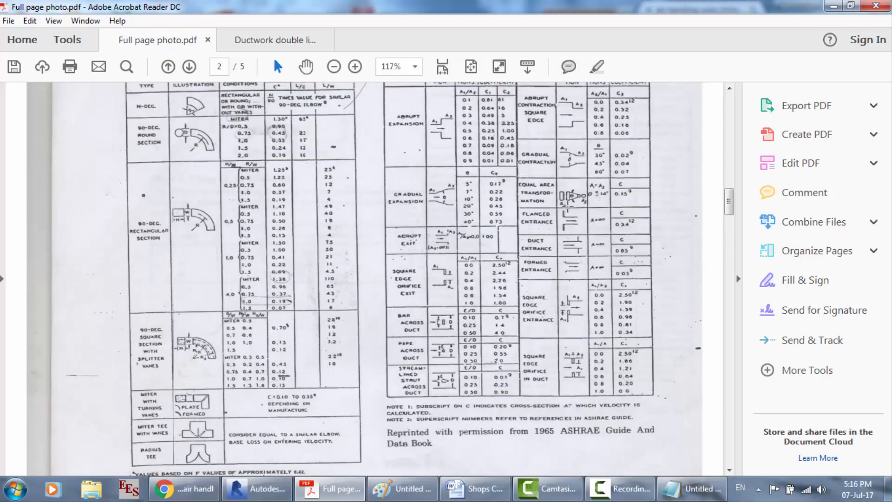
{"action": "scroll", "coordinate": [567, 206], "scroll_direction": "up", "scroll_amount": 3}
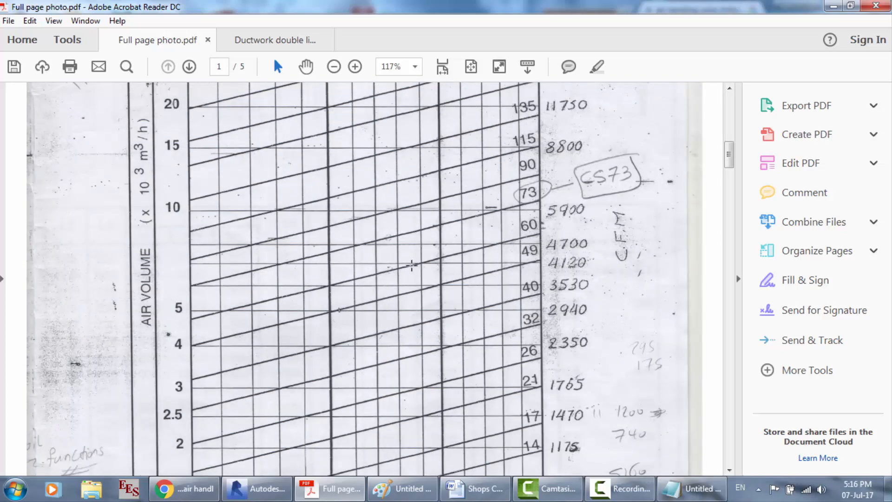
{"action": "scroll", "coordinate": [595, 272], "scroll_direction": "down", "scroll_amount": 13}
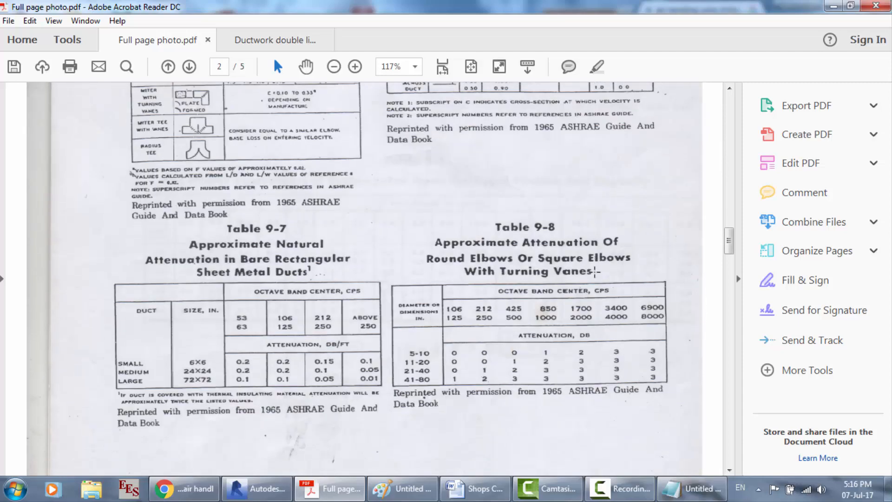
Recheck the recommended coil velocities in Table 9-3 on page 3 and look up the larger unit size lines on the air volume chart.
{"action": "scroll", "coordinate": [596, 271], "scroll_direction": "down", "scroll_amount": 6}
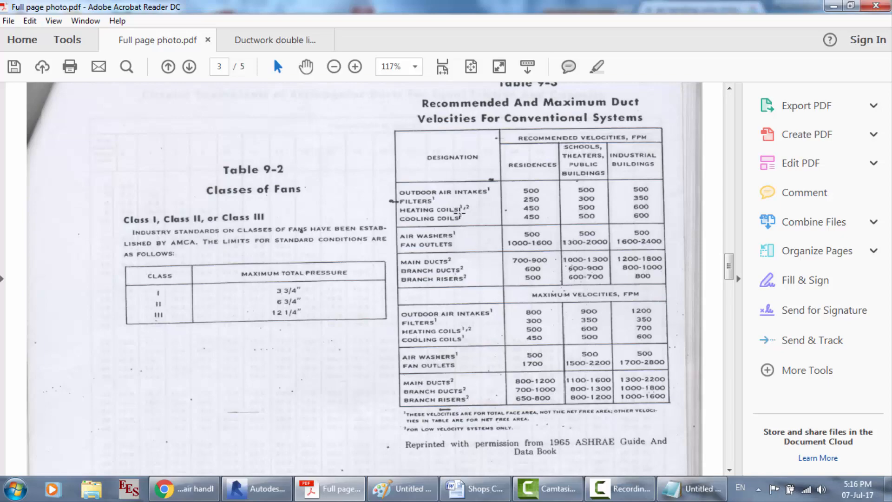
{"action": "scroll", "coordinate": [460, 213], "scroll_direction": "up", "scroll_amount": 6}
{"action": "scroll", "coordinate": [459, 212], "scroll_direction": "up", "scroll_amount": 8}
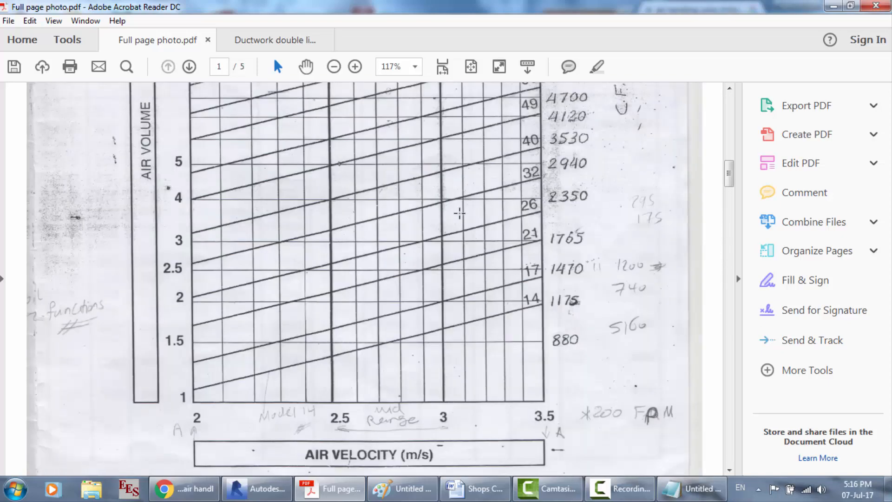
{"action": "scroll", "coordinate": [460, 213], "scroll_direction": "up", "scroll_amount": 6}
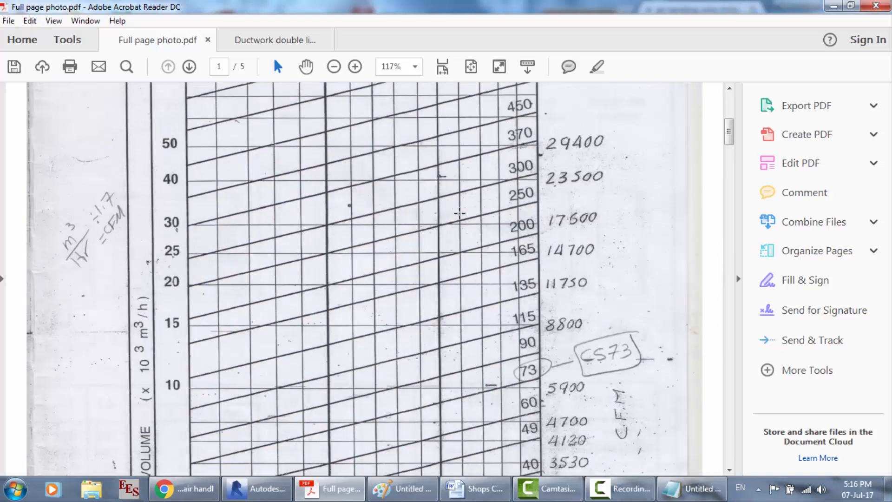
{"action": "scroll", "coordinate": [332, 202], "scroll_direction": "up", "scroll_amount": 1}
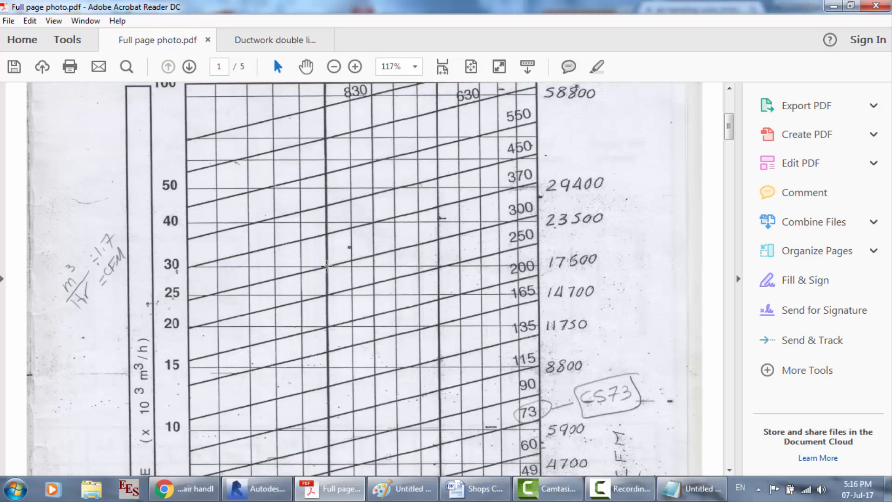
{"action": "scroll", "coordinate": [524, 281], "scroll_direction": "down", "scroll_amount": 5}
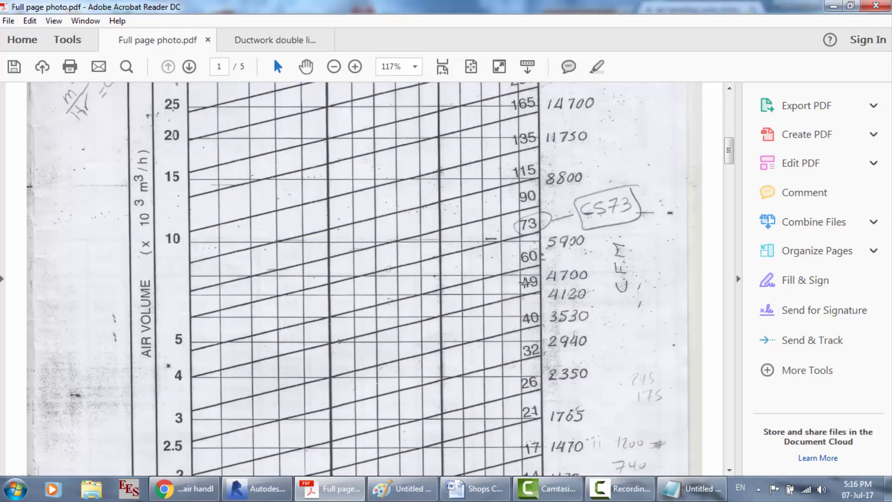
{"action": "scroll", "coordinate": [524, 282], "scroll_direction": "down", "scroll_amount": 6}
{"action": "scroll", "coordinate": [525, 281], "scroll_direction": "down", "scroll_amount": 5}
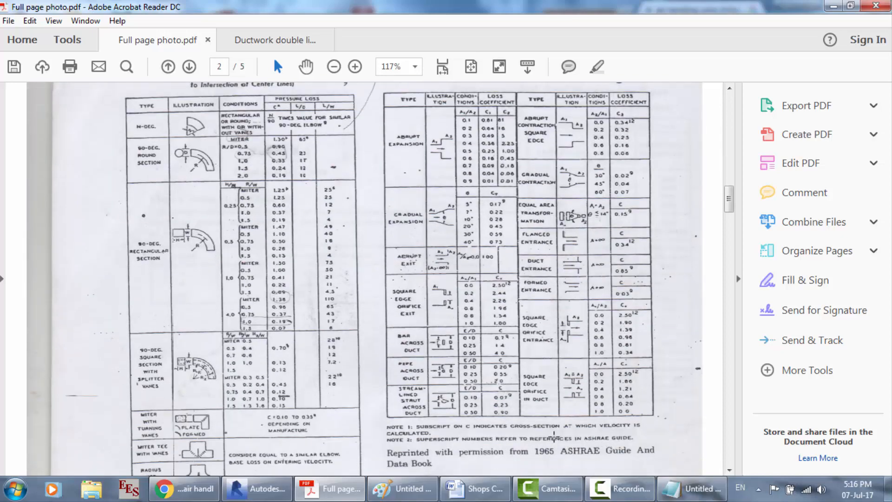
Search the computer for "ahu", open the AHU folder and open the CS series.PDF catalogue from it.
{"action": "left_click", "coordinate": [16, 489]}
{"action": "type", "text": "ahu"}
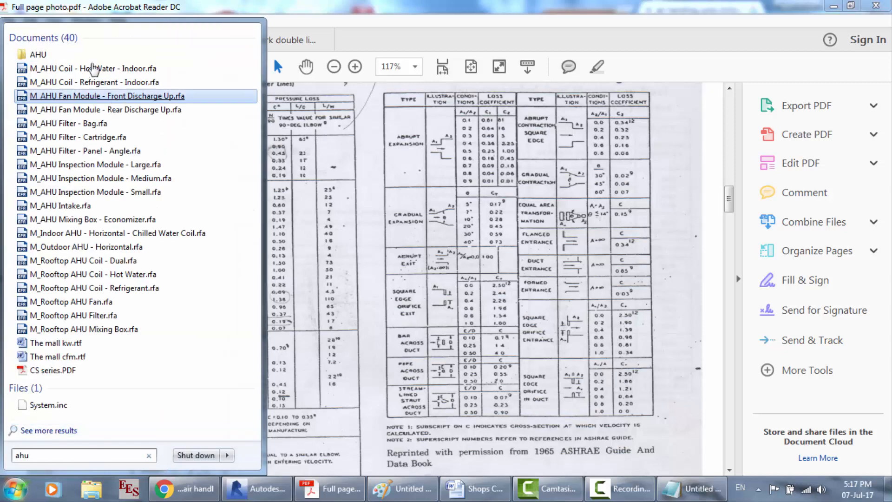
{"action": "left_click", "coordinate": [41, 54]}
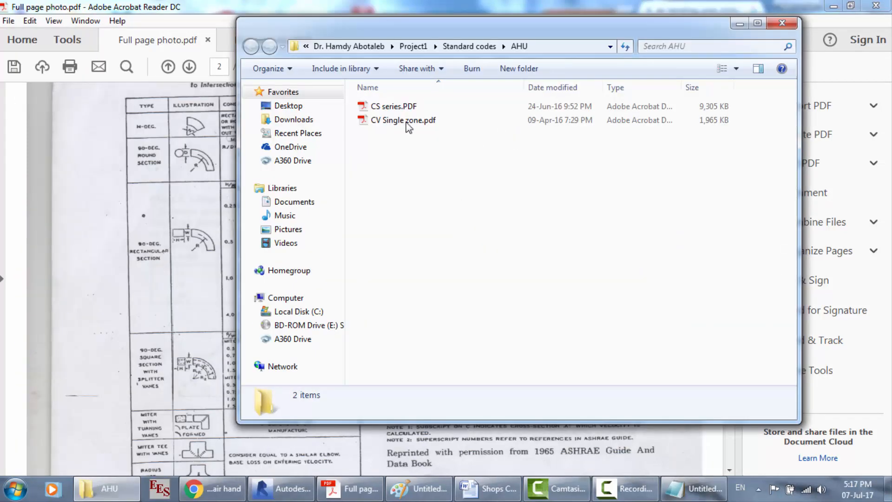
{"action": "double_click", "coordinate": [400, 108]}
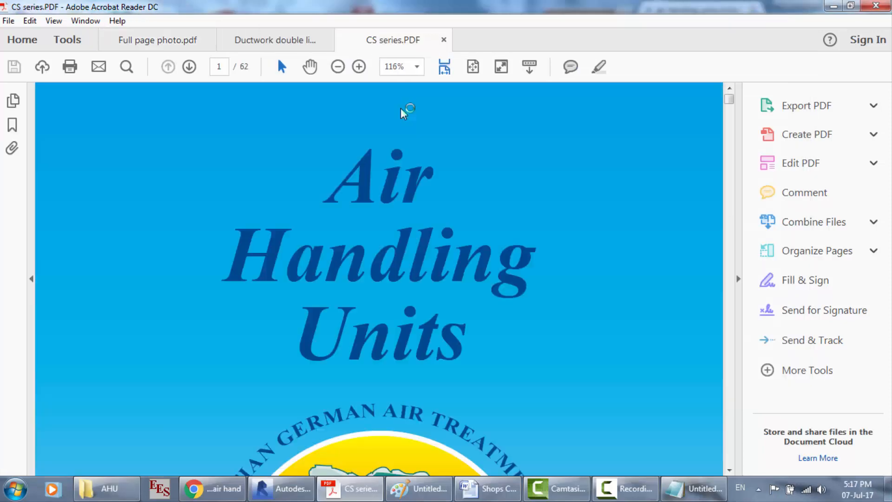
Find the unit section dimensions table on page 57 of the CS series catalogue and view it at 100% zoom.
{"action": "left_click", "coordinate": [338, 67]}
{"action": "left_click", "coordinate": [338, 67]}
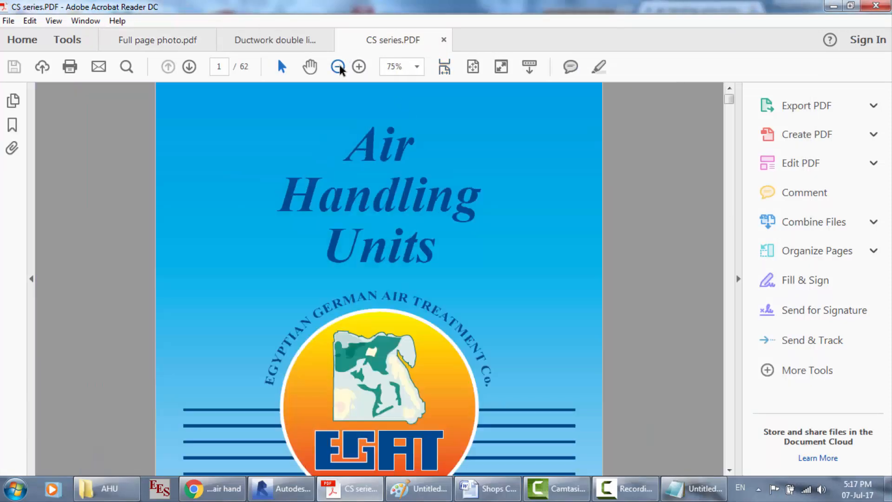
{"action": "left_click", "coordinate": [337, 67]}
{"action": "left_click", "coordinate": [337, 67]}
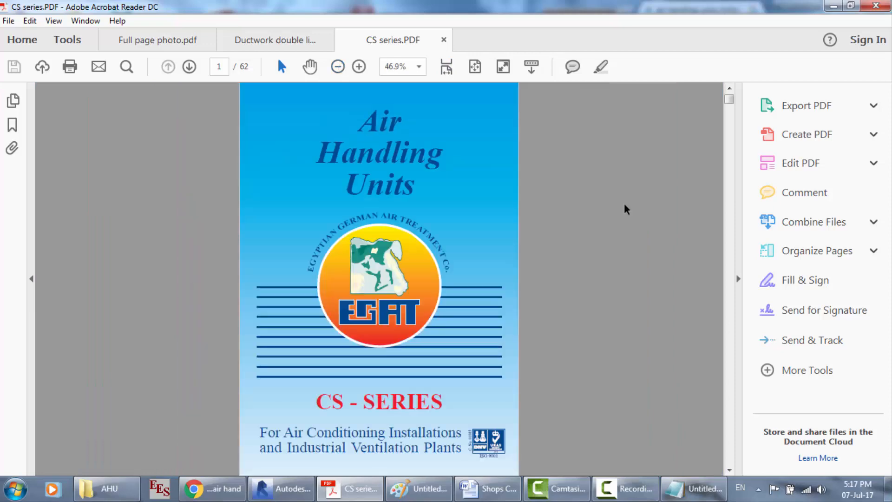
{"action": "scroll", "coordinate": [627, 211], "scroll_direction": "down", "scroll_amount": 4}
{"action": "scroll", "coordinate": [627, 211], "scroll_direction": "down", "scroll_amount": 20}
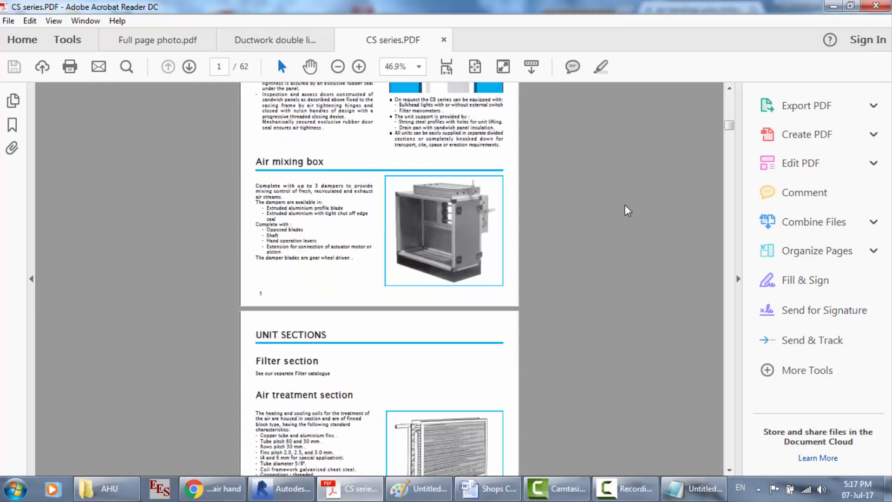
{"action": "scroll", "coordinate": [627, 210], "scroll_direction": "down", "scroll_amount": 15}
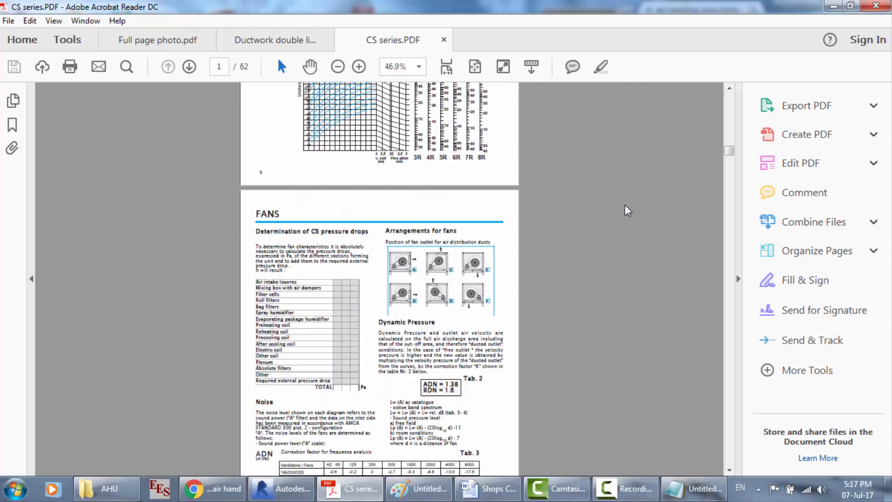
{"action": "scroll", "coordinate": [627, 210], "scroll_direction": "down", "scroll_amount": 15}
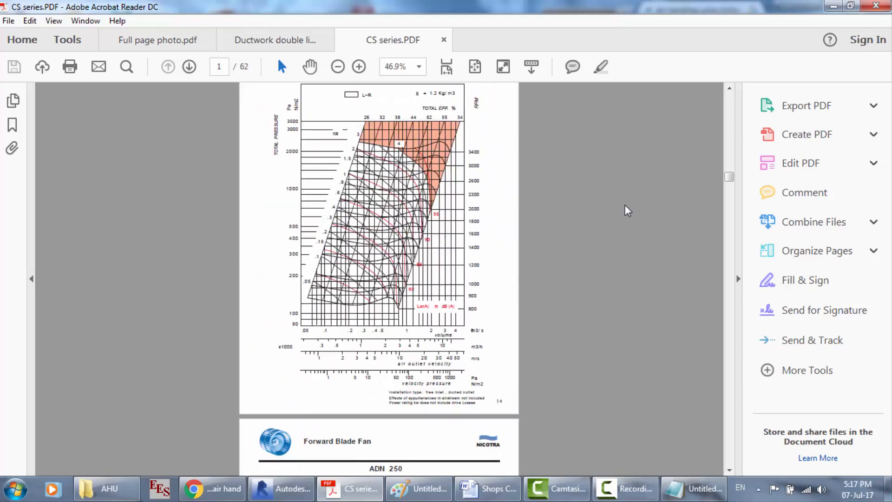
{"action": "scroll", "coordinate": [627, 211], "scroll_direction": "down", "scroll_amount": 15}
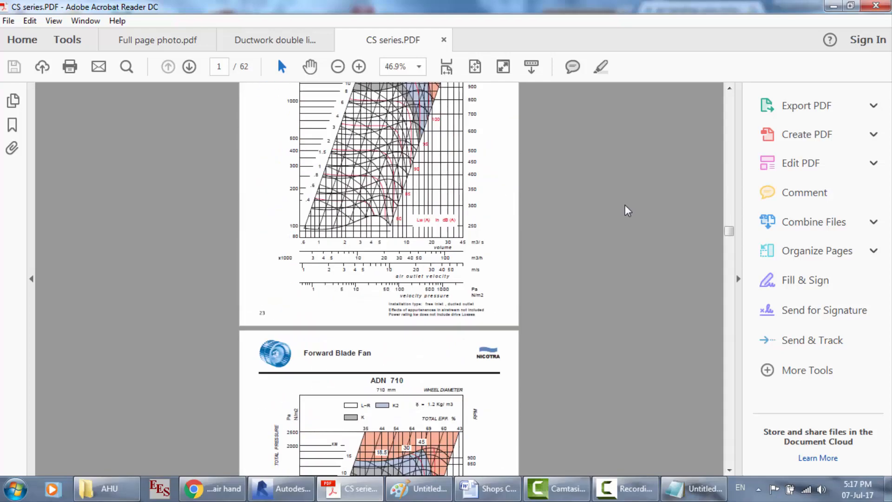
{"action": "scroll", "coordinate": [627, 210], "scroll_direction": "down", "scroll_amount": 15}
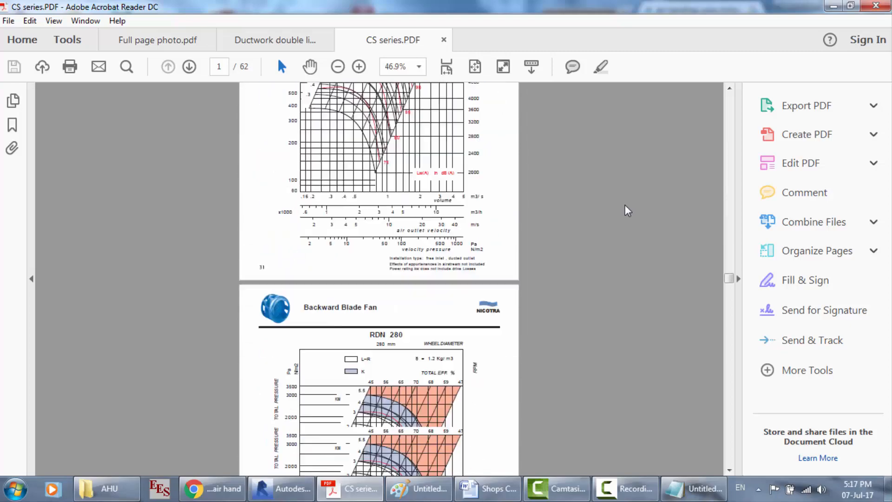
{"action": "scroll", "coordinate": [627, 210], "scroll_direction": "down", "scroll_amount": 15}
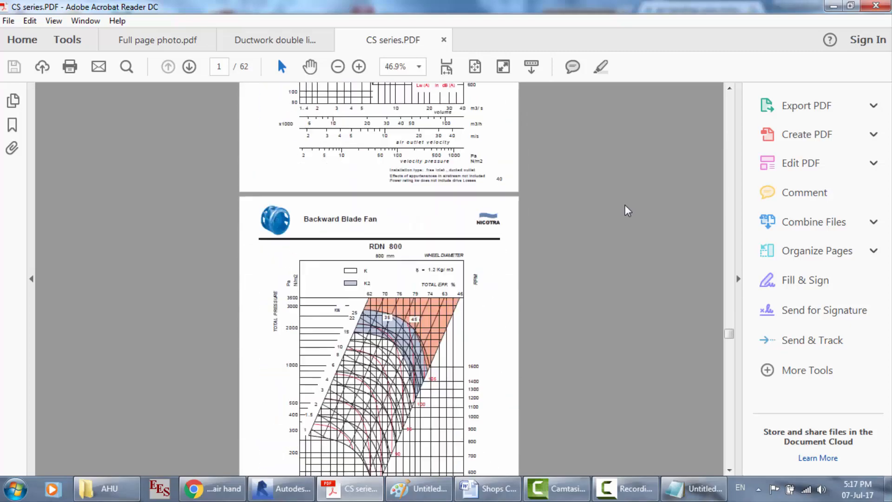
{"action": "scroll", "coordinate": [627, 210], "scroll_direction": "down", "scroll_amount": 15}
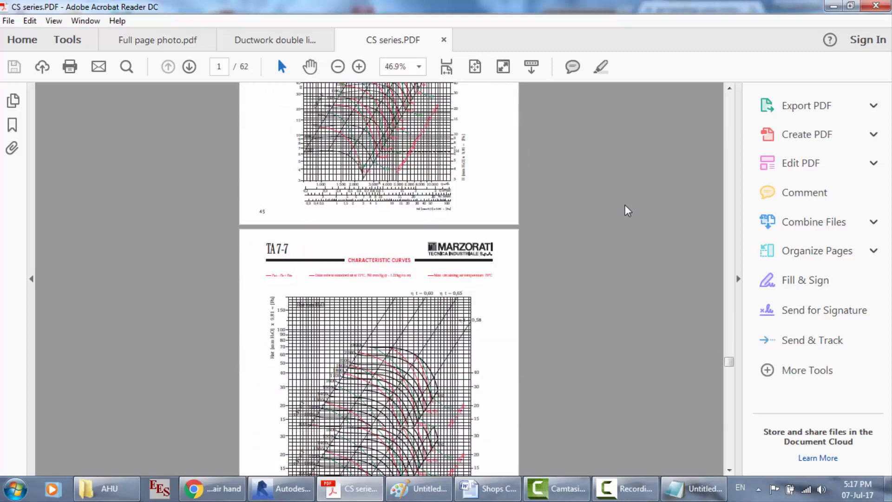
{"action": "scroll", "coordinate": [627, 210], "scroll_direction": "down", "scroll_amount": 15}
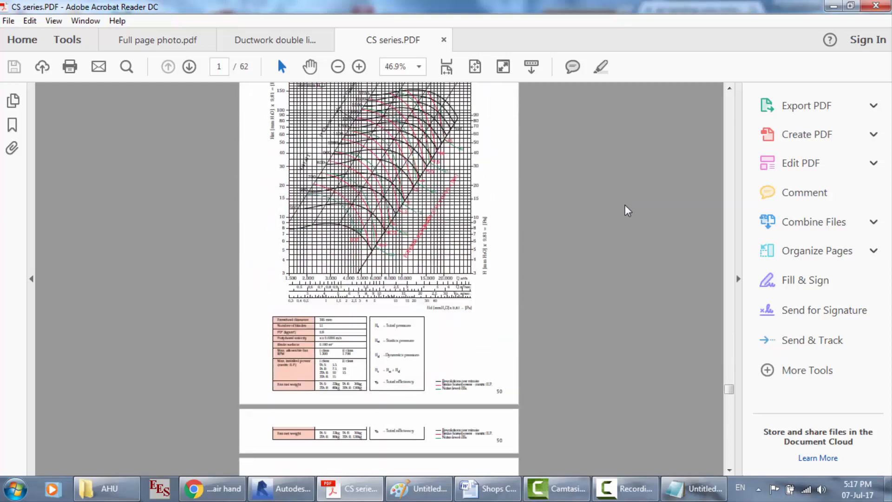
{"action": "scroll", "coordinate": [627, 210], "scroll_direction": "down", "scroll_amount": 15}
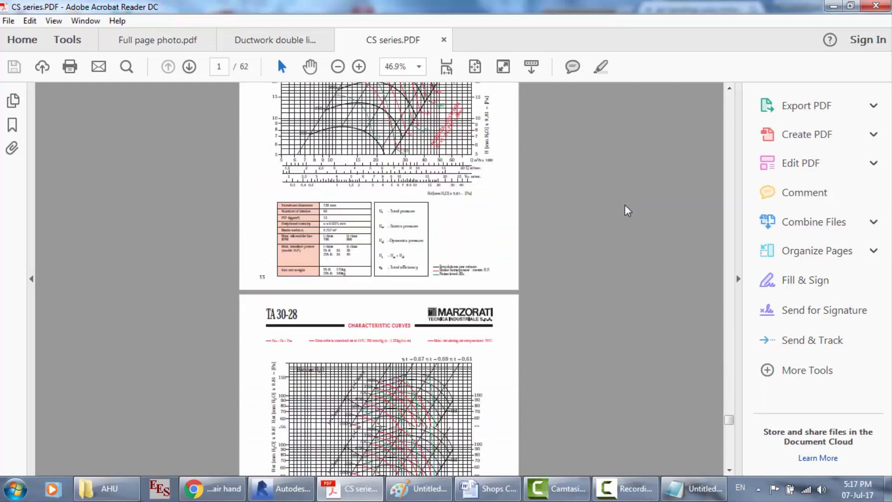
{"action": "scroll", "coordinate": [625, 207], "scroll_direction": "down", "scroll_amount": 2}
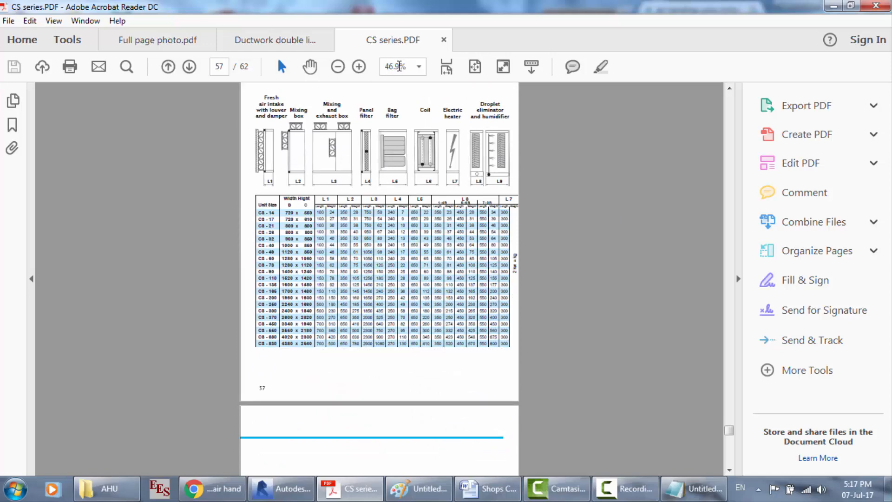
{"action": "key", "text": "Return"}
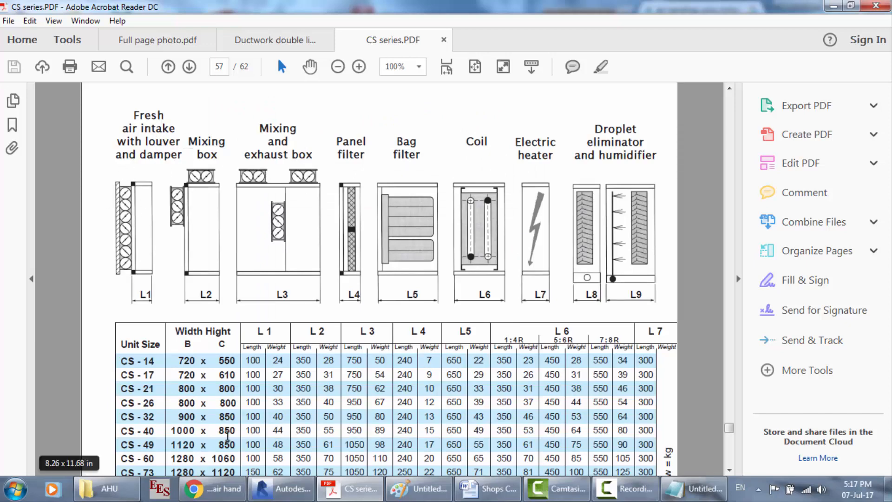
Switch to the Chrome image results for chilled water air handling units and open the labelled schematic showing SA, EA, RA and FA.
{"action": "left_click", "coordinate": [212, 488]}
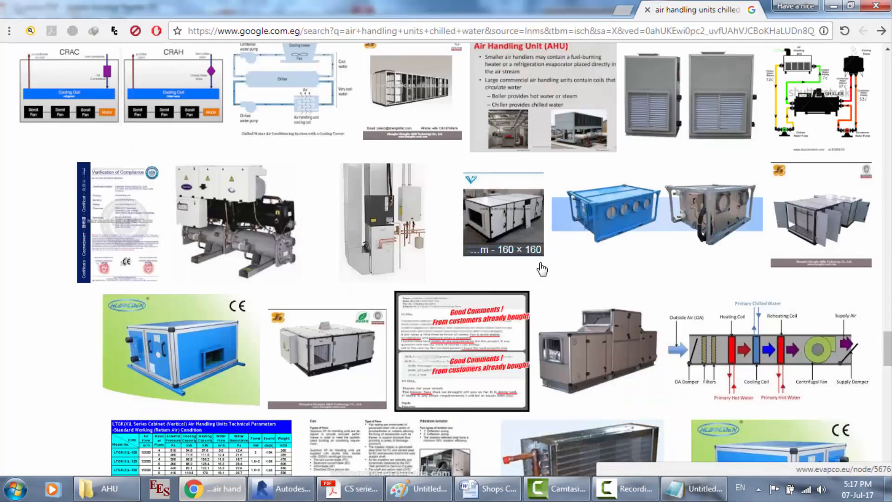
{"action": "scroll", "coordinate": [542, 268], "scroll_direction": "down", "scroll_amount": 5}
{"action": "scroll", "coordinate": [542, 268], "scroll_direction": "up", "scroll_amount": 20}
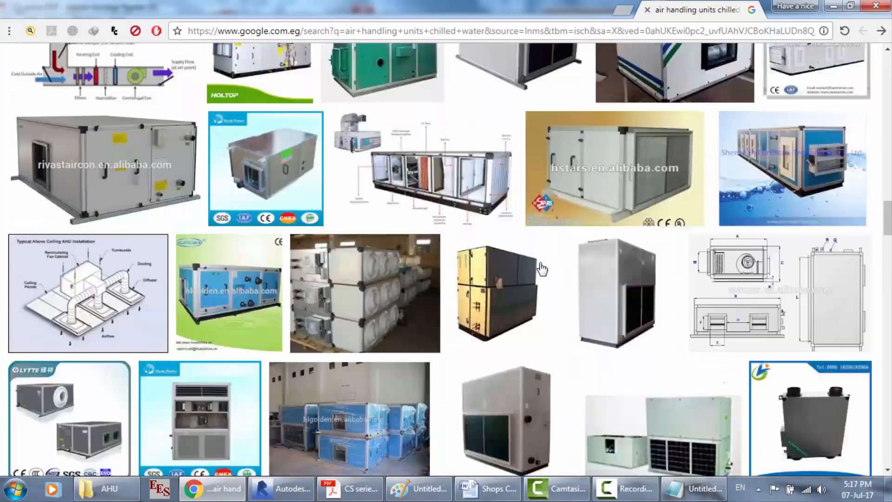
{"action": "scroll", "coordinate": [542, 268], "scroll_direction": "up", "scroll_amount": 20}
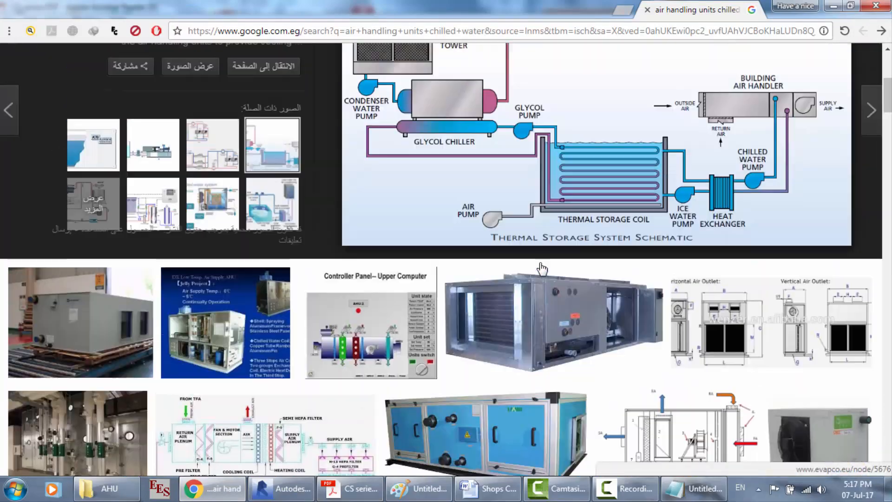
{"action": "scroll", "coordinate": [542, 269], "scroll_direction": "down", "scroll_amount": 1}
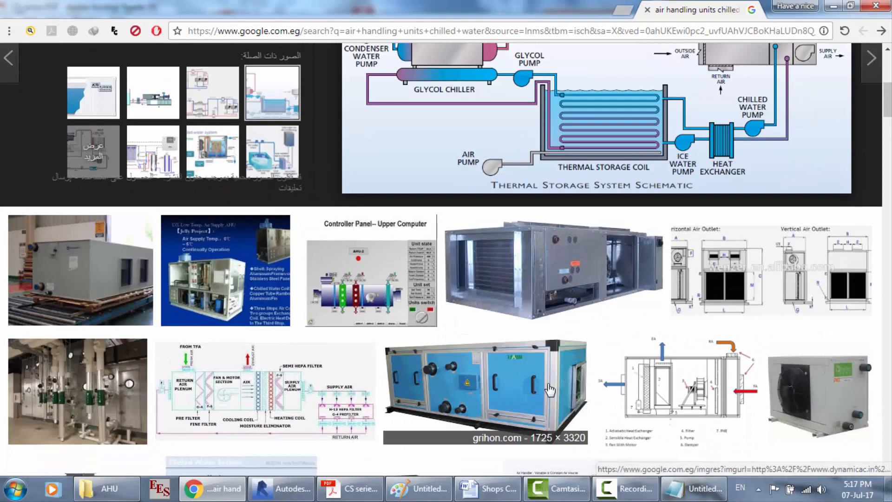
{"action": "left_click", "coordinate": [649, 385]}
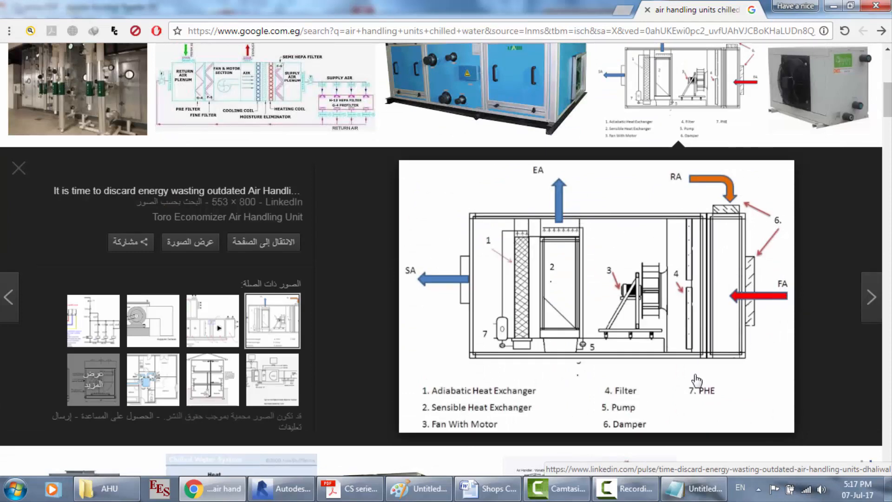
Return to the CS series catalogue in Acrobat Reader and highlight the width and height of unit CS-300, 2400 x 1840.
{"action": "left_click", "coordinate": [353, 488]}
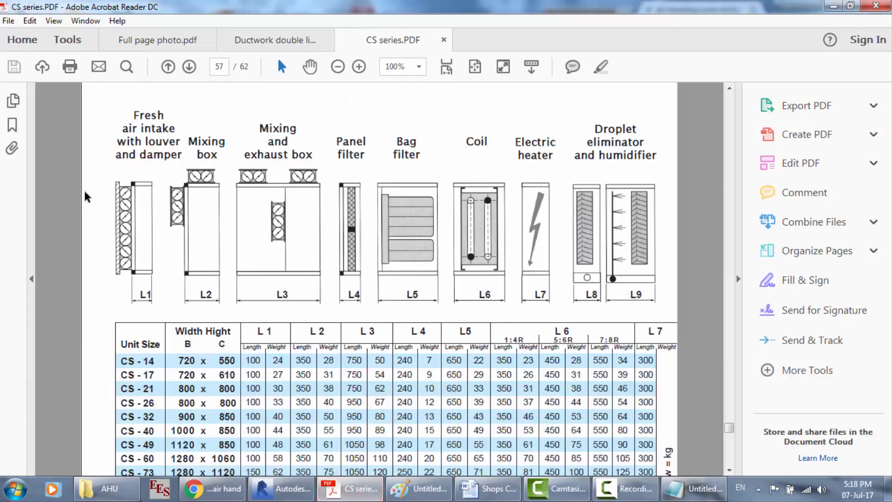
{"action": "scroll", "coordinate": [137, 304], "scroll_direction": "down", "scroll_amount": 3}
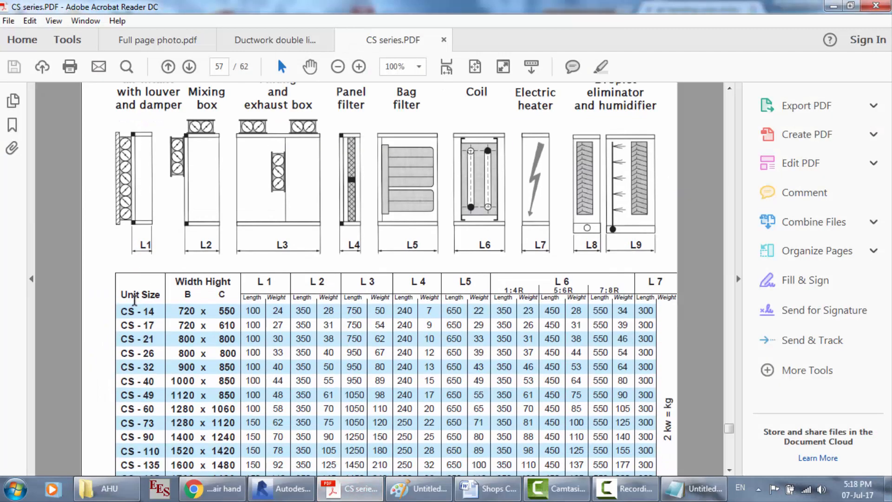
{"action": "scroll", "coordinate": [137, 442], "scroll_direction": "down", "scroll_amount": 1}
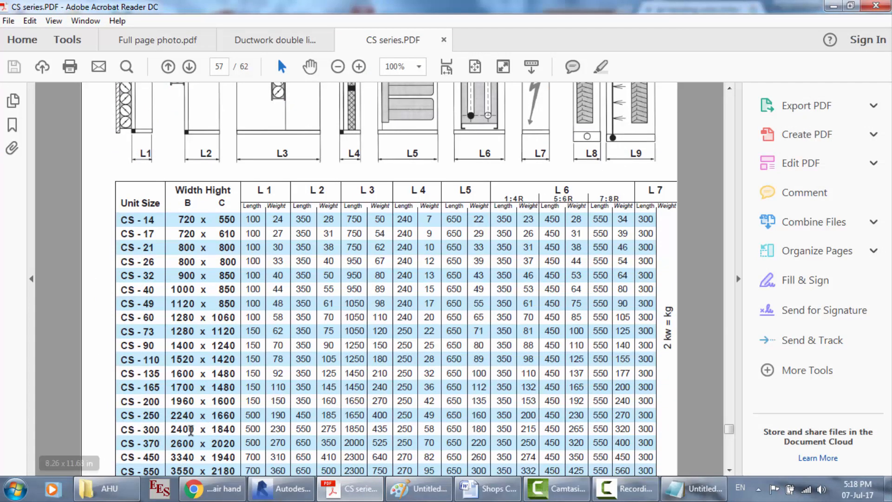
{"action": "left_click_drag", "start_coordinate": [174, 429], "coordinate": [226, 427]}
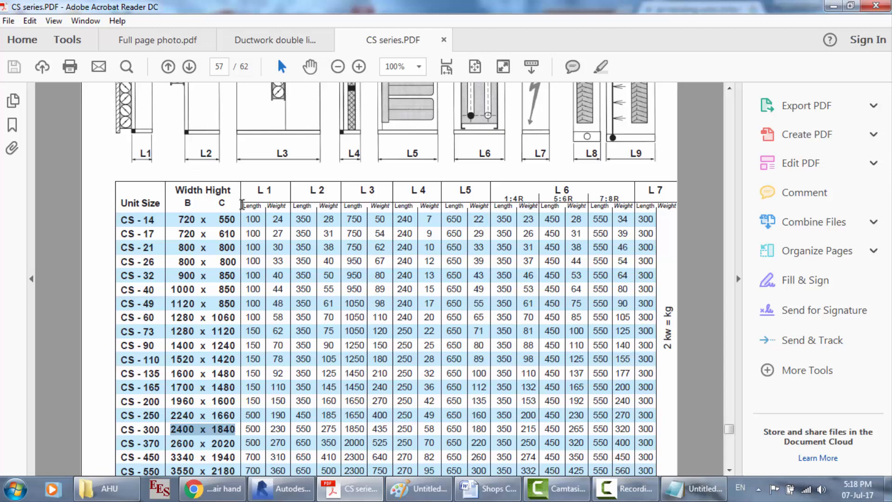
Examine the section drawings L1 to L9 against the length and weight columns for CS-300 in the page 57 table.
{"action": "scroll", "coordinate": [242, 205], "scroll_direction": "up", "scroll_amount": 3}
{"action": "scroll", "coordinate": [127, 194], "scroll_direction": "up", "scroll_amount": 1}
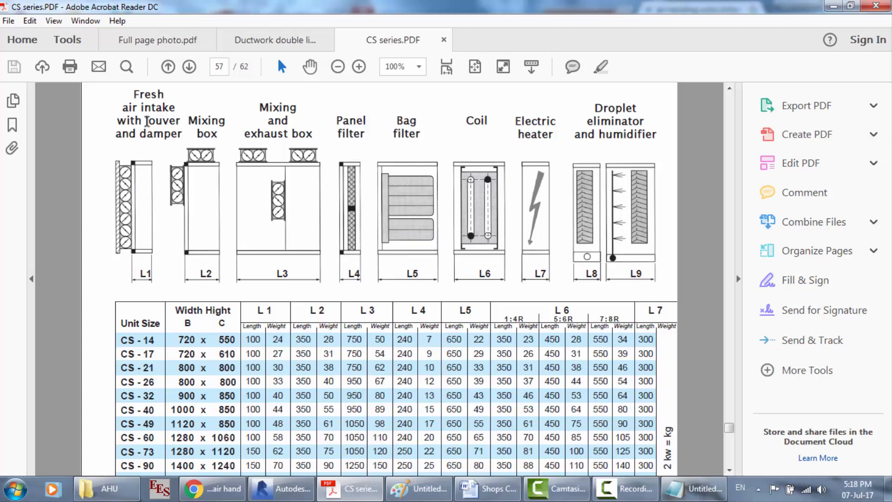
{"action": "scroll", "coordinate": [155, 280], "scroll_direction": "down", "scroll_amount": 4}
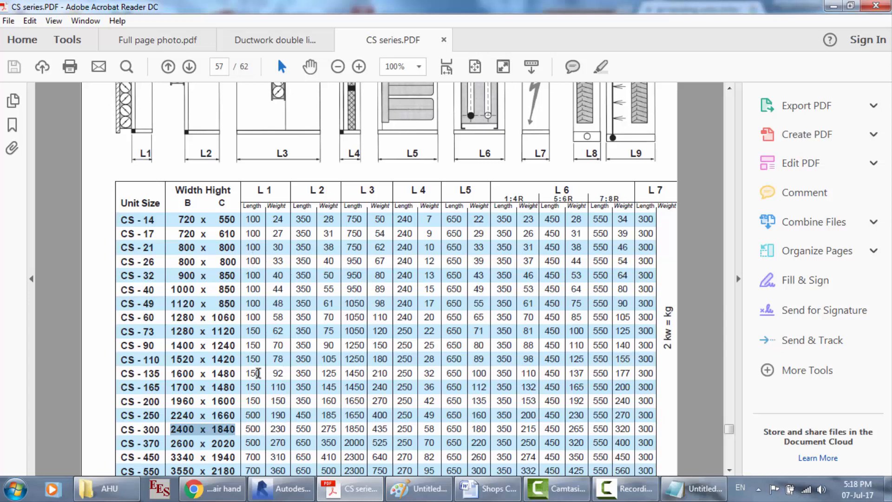
{"action": "scroll", "coordinate": [258, 372], "scroll_direction": "up", "scroll_amount": 4}
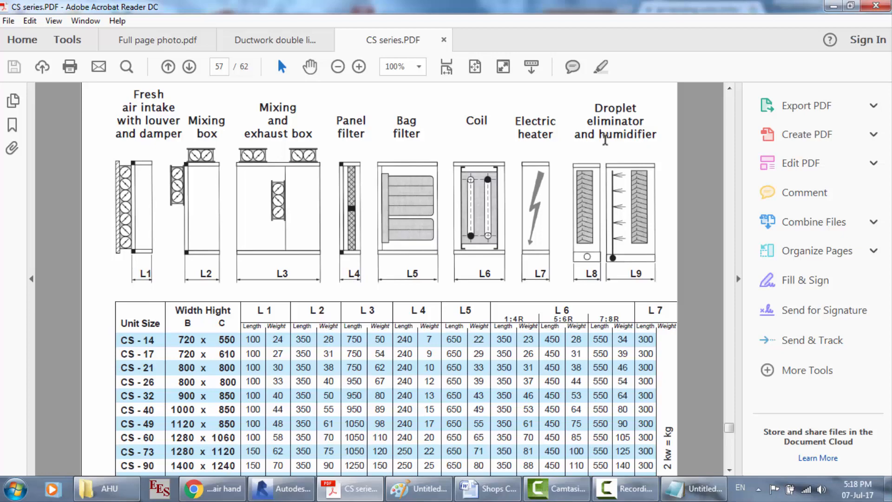
{"action": "scroll", "coordinate": [606, 144], "scroll_direction": "down", "scroll_amount": 20}
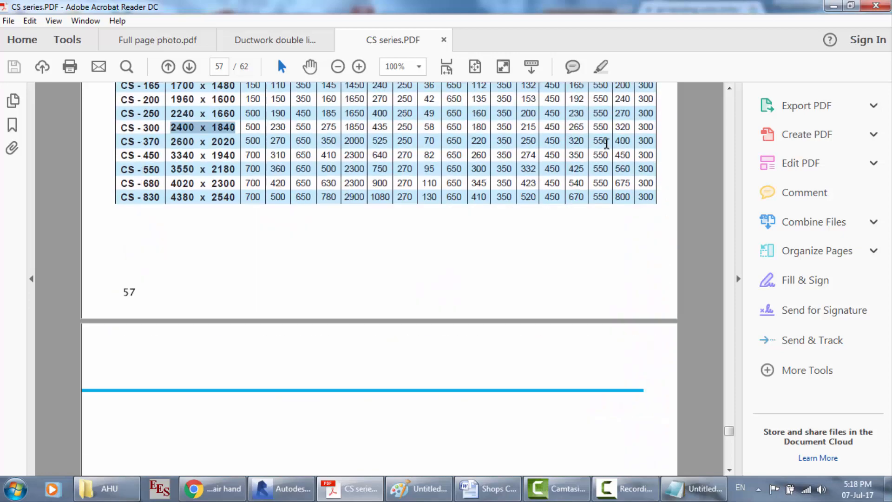
Examine the section drawings L10 to L14 and their length and weight table on page 58.
{"action": "scroll", "coordinate": [172, 314], "scroll_direction": "down", "scroll_amount": 6}
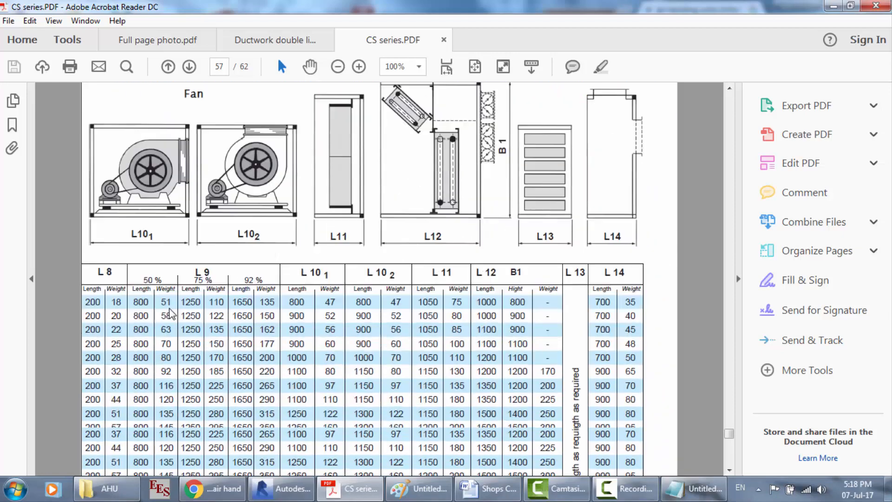
{"action": "scroll", "coordinate": [207, 222], "scroll_direction": "up", "scroll_amount": 3}
{"action": "scroll", "coordinate": [139, 236], "scroll_direction": "up", "scroll_amount": 3}
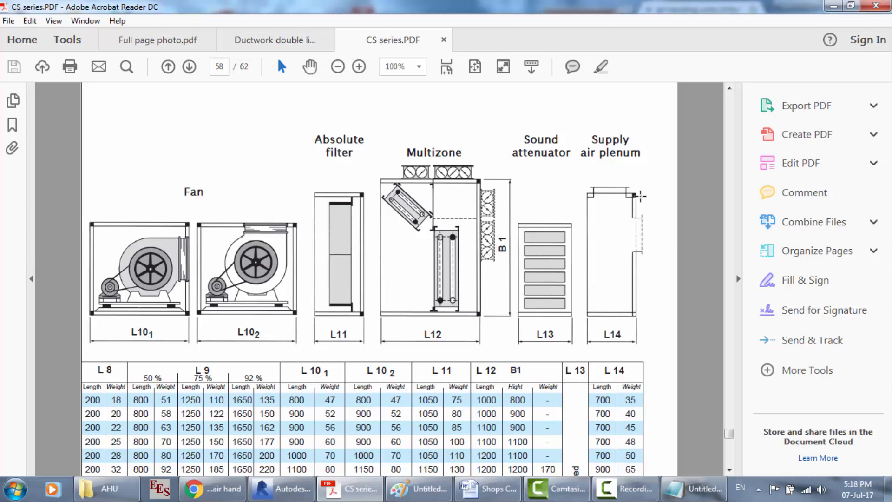
{"action": "scroll", "coordinate": [542, 138], "scroll_direction": "down", "scroll_amount": 3}
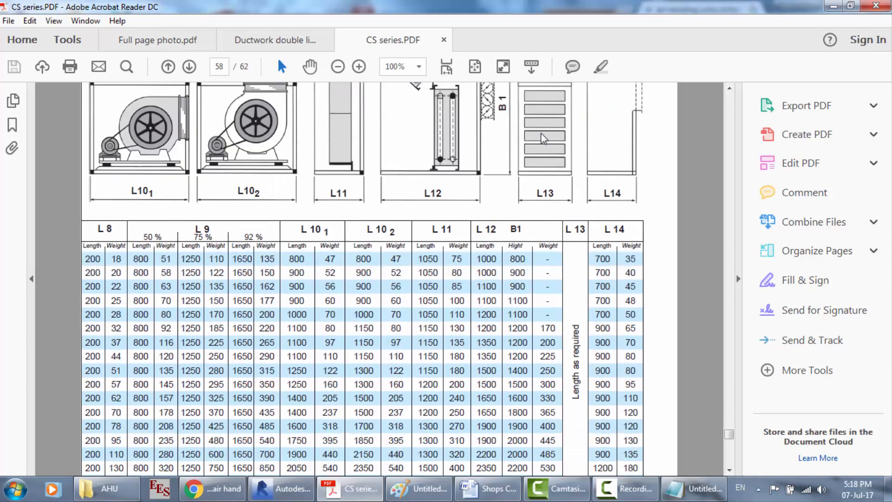
Return to the page 57 section drawings and table, and highlight the CS-300 width and height, 2400 x 1840.
{"action": "scroll", "coordinate": [422, 193], "scroll_direction": "up", "scroll_amount": 15}
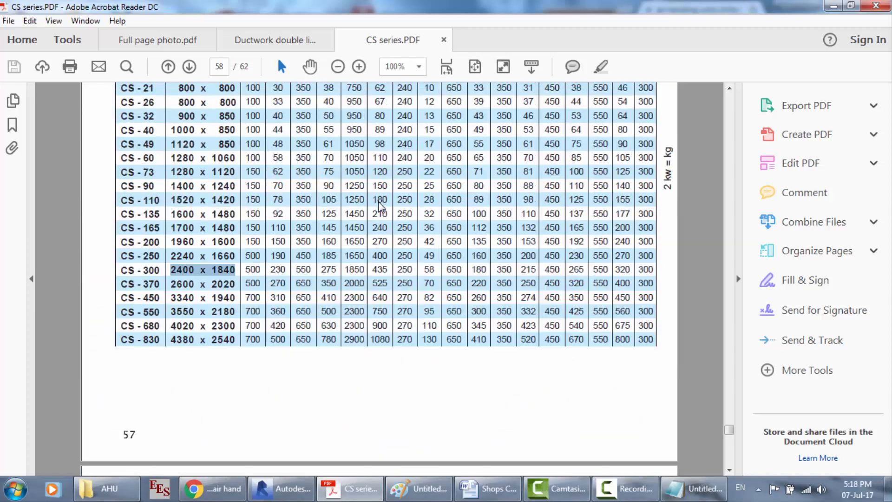
{"action": "scroll", "coordinate": [380, 207], "scroll_direction": "up", "scroll_amount": 5}
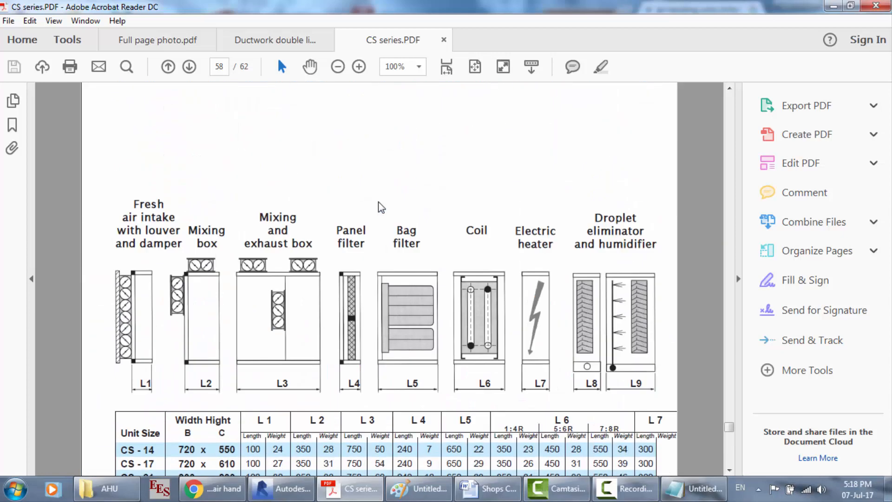
{"action": "left_click", "coordinate": [295, 315]}
{"action": "left_click", "coordinate": [297, 216]}
{"action": "scroll", "coordinate": [543, 280], "scroll_direction": "down", "scroll_amount": 5}
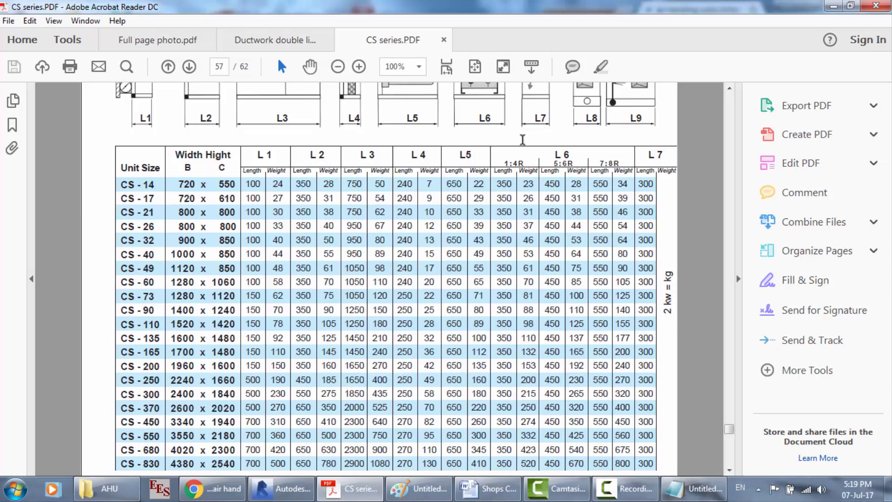
{"action": "left_click", "coordinate": [259, 411]}
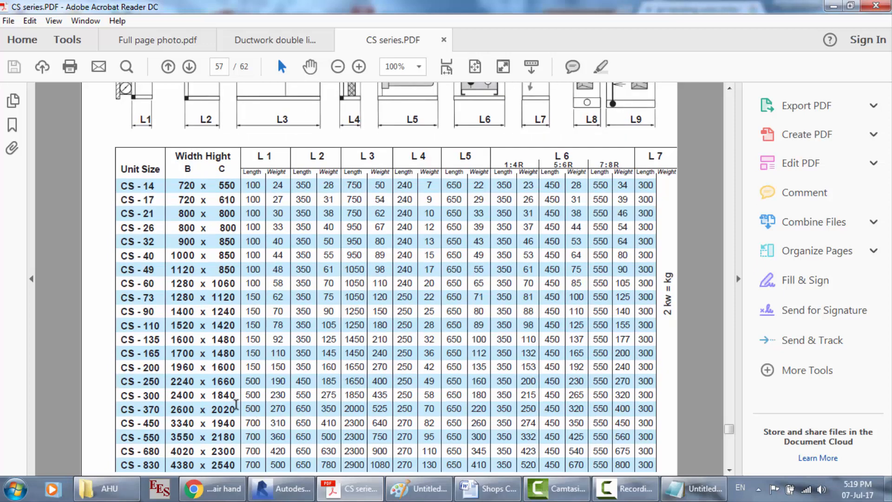
{"action": "scroll", "coordinate": [381, 214], "scroll_direction": "up", "scroll_amount": 4}
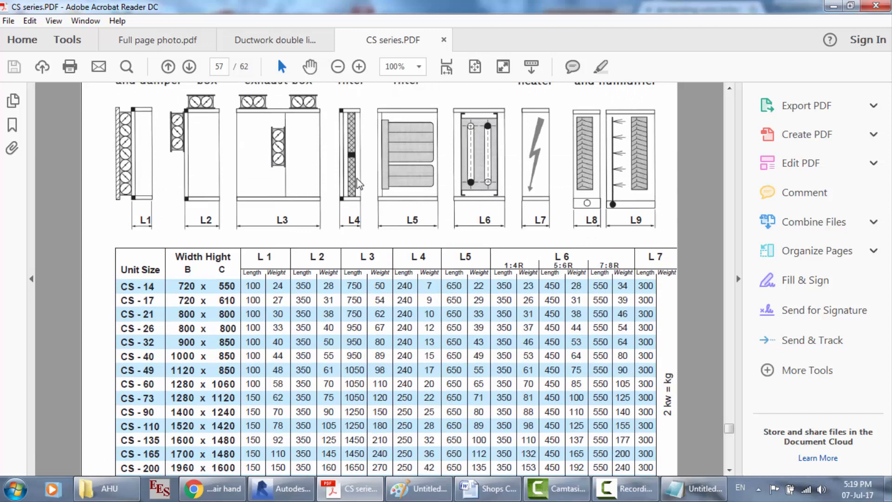
{"action": "scroll", "coordinate": [379, 183], "scroll_direction": "up", "scroll_amount": 1}
{"action": "scroll", "coordinate": [138, 395], "scroll_direction": "down", "scroll_amount": 4}
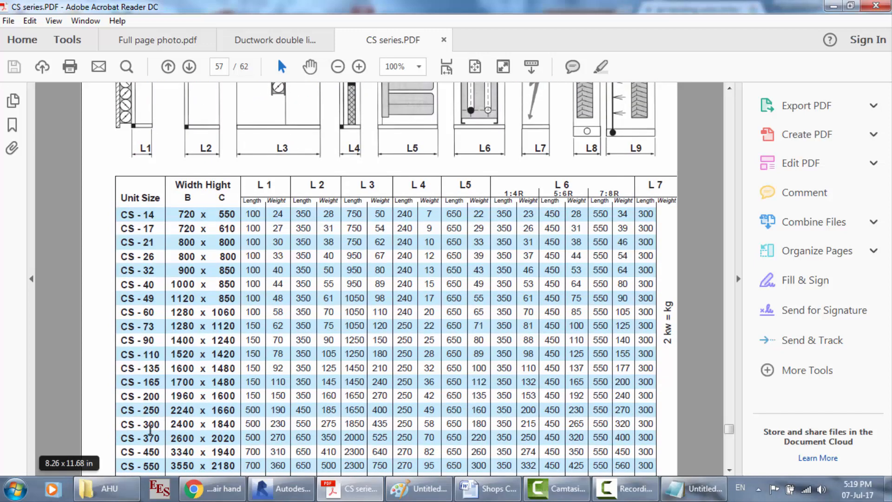
{"action": "scroll", "coordinate": [150, 432], "scroll_direction": "down", "scroll_amount": 1}
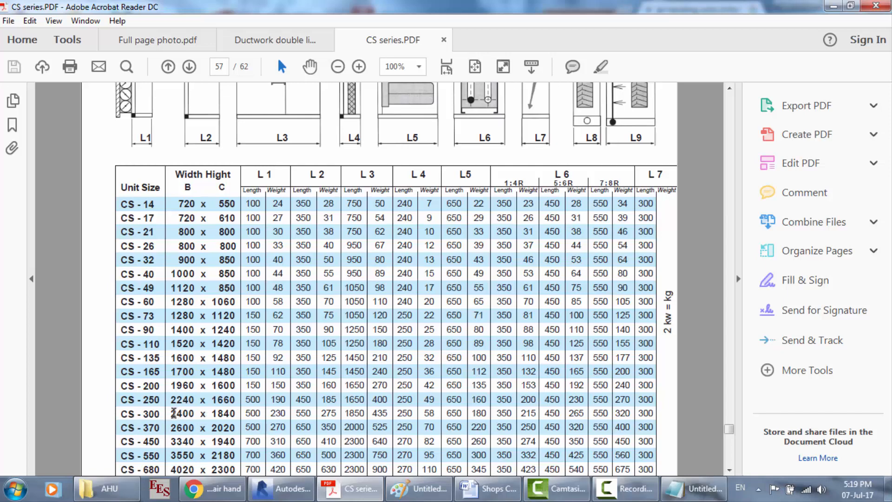
{"action": "left_click_drag", "start_coordinate": [173, 413], "coordinate": [228, 410]}
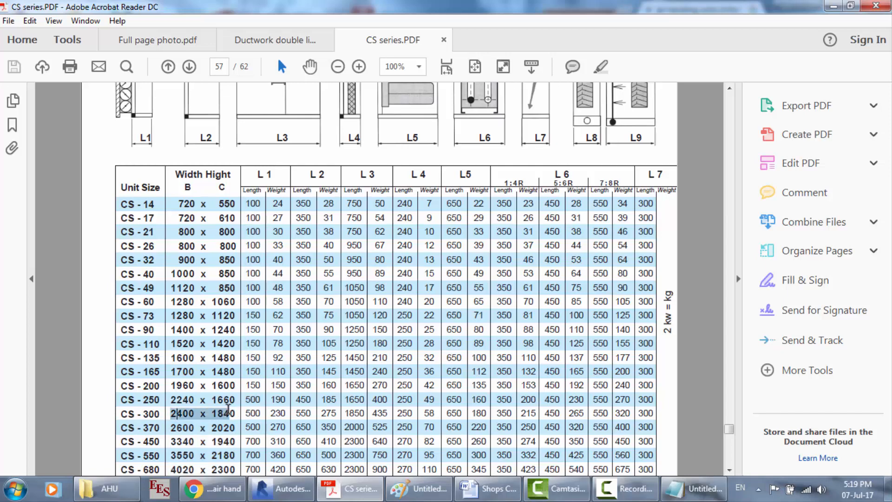
Switch to Revit, start placing mechanical equipment and review the available air handling unit types.
{"action": "left_click", "coordinate": [280, 488]}
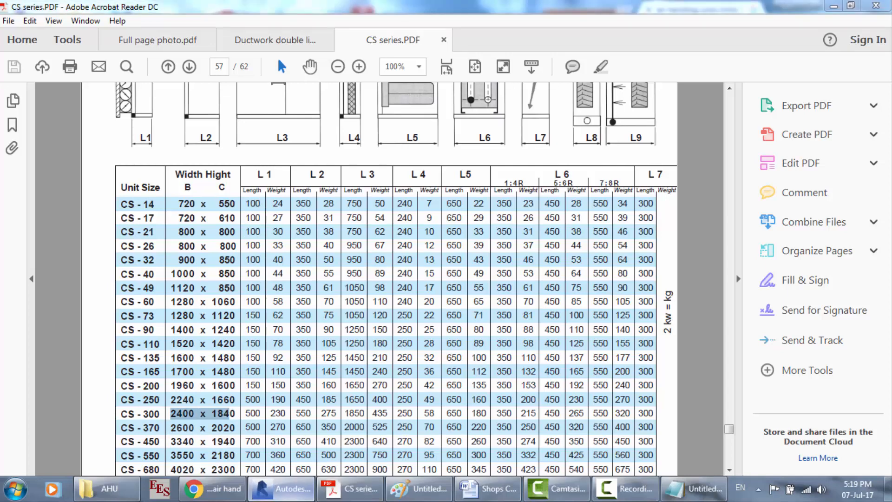
{"action": "scroll", "coordinate": [472, 281], "scroll_direction": "down", "scroll_amount": 1}
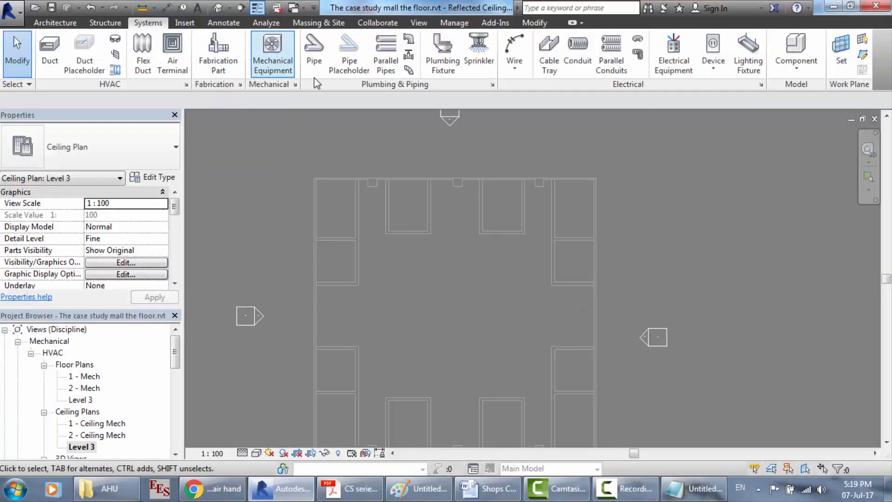
{"action": "left_click", "coordinate": [287, 70]}
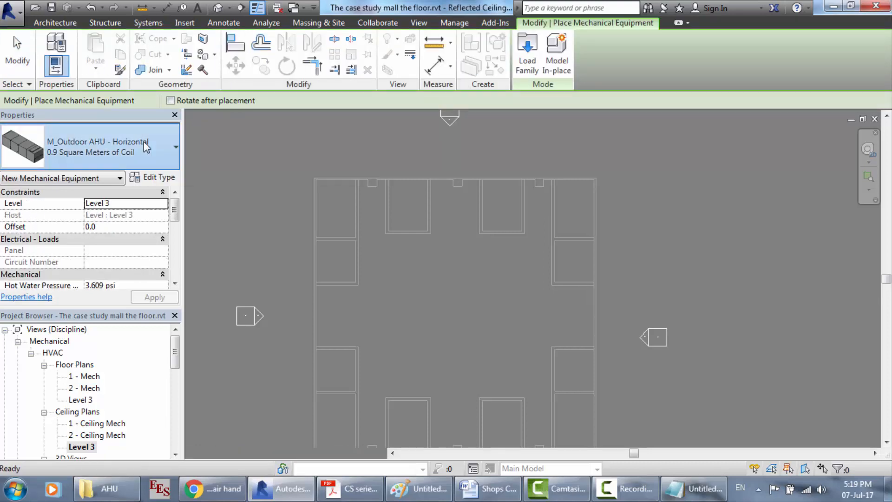
{"action": "left_click", "coordinate": [146, 148]}
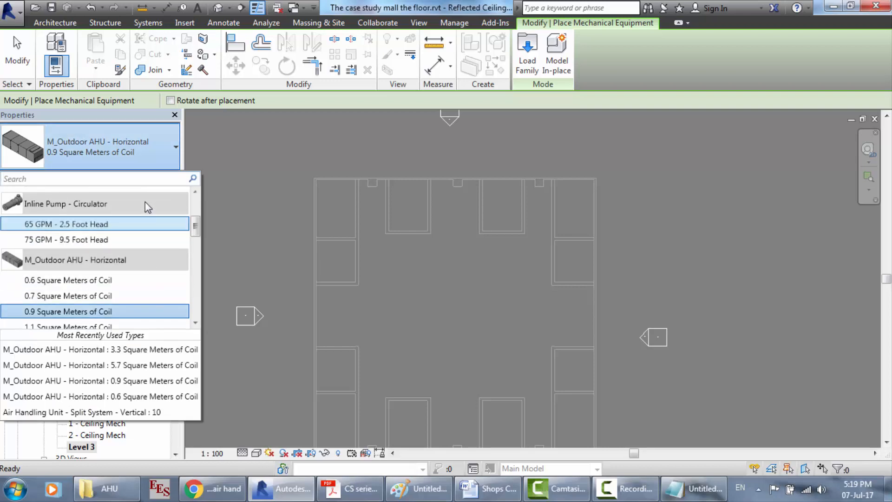
{"action": "scroll", "coordinate": [193, 224], "scroll_direction": "up", "scroll_amount": 3}
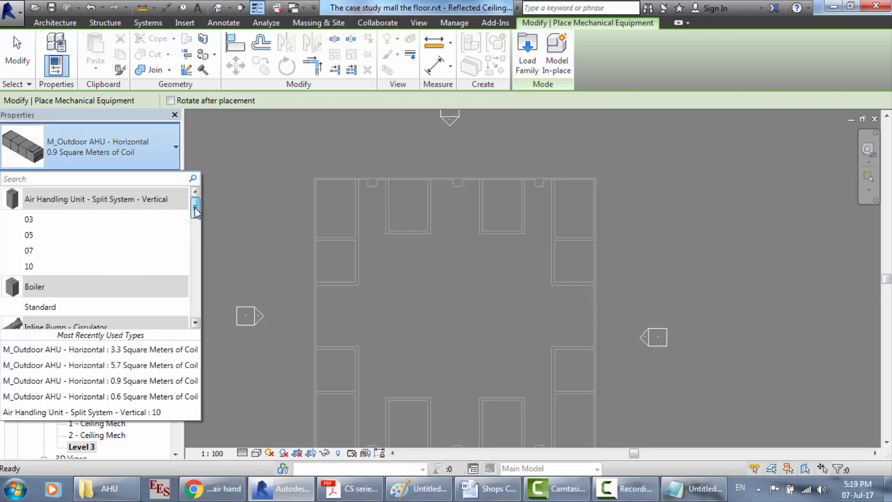
{"action": "scroll", "coordinate": [194, 207], "scroll_direction": "down", "scroll_amount": 1}
{"action": "mouse_move", "coordinate": [196, 232]}
{"action": "left_mouse_down"}
{"action": "mouse_move", "coordinate": [195, 290]}
{"action": "mouse_move", "coordinate": [195, 245]}
{"action": "left_mouse_up"}
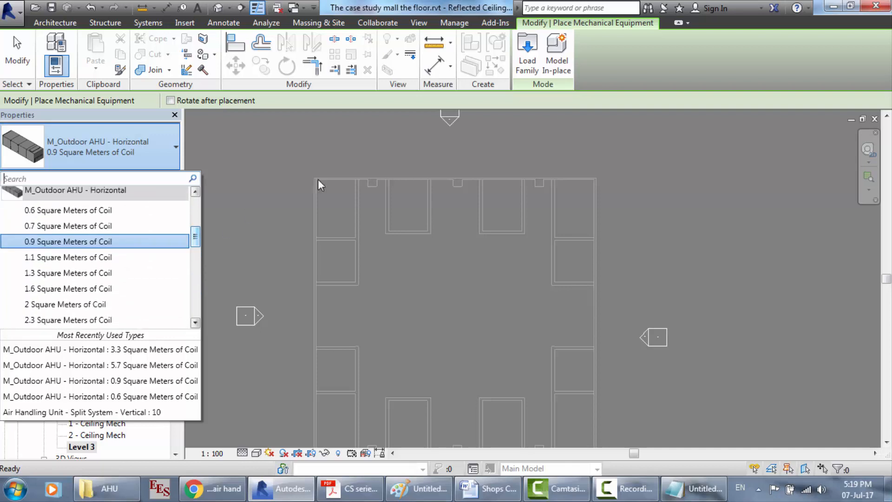
Open the Load Family dialog and browse to Local Disk (C:) in Windows Explorer.
{"action": "left_click", "coordinate": [531, 59]}
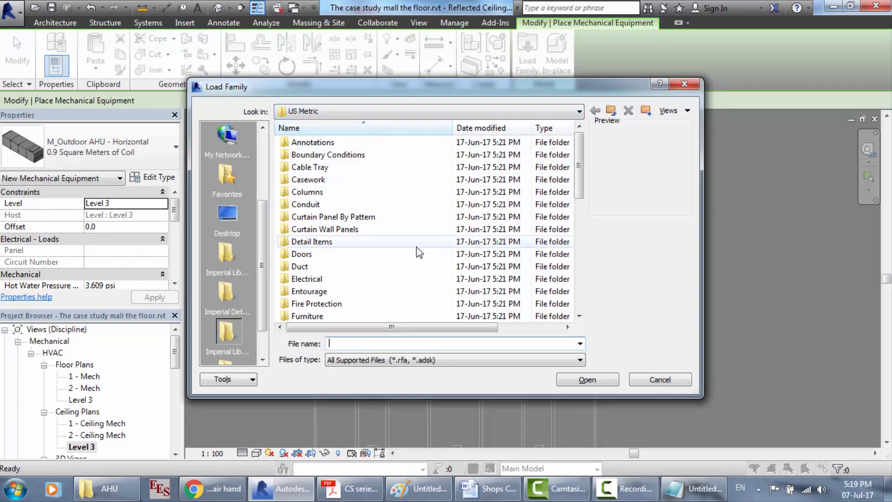
{"action": "key", "text": "super"}
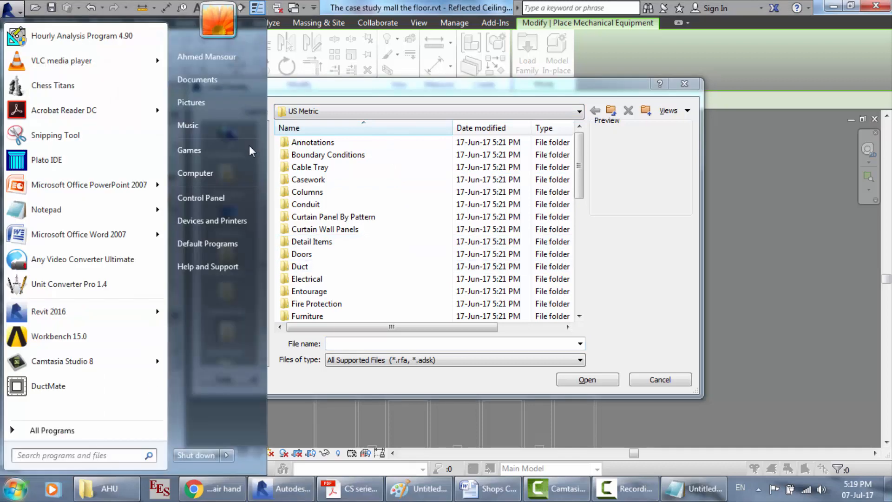
{"action": "left_click", "coordinate": [218, 172]}
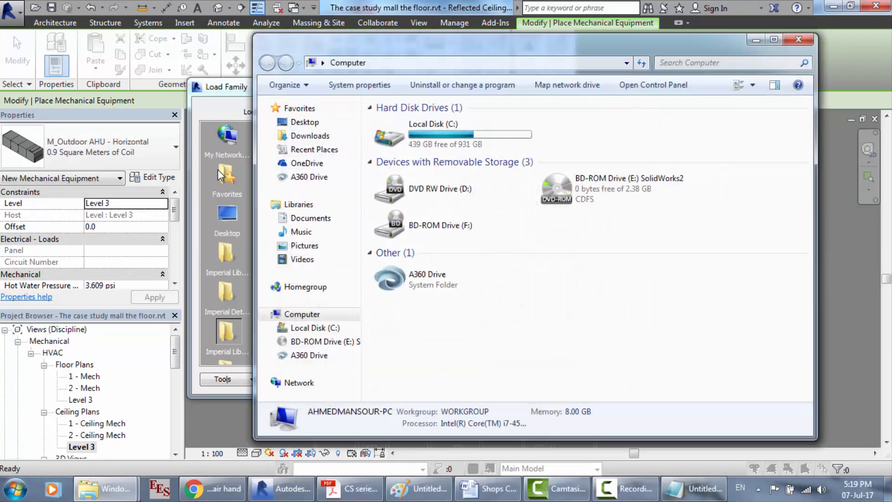
{"action": "left_click", "coordinate": [424, 130]}
{"action": "double_click", "coordinate": [424, 129]}
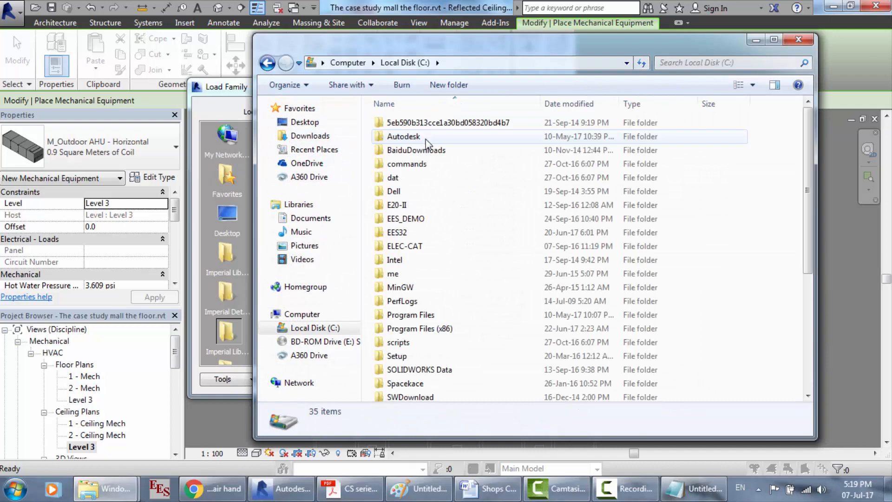
Set the Windows folder options to show hidden files, folders, and drives.
{"action": "left_click", "coordinate": [287, 84]}
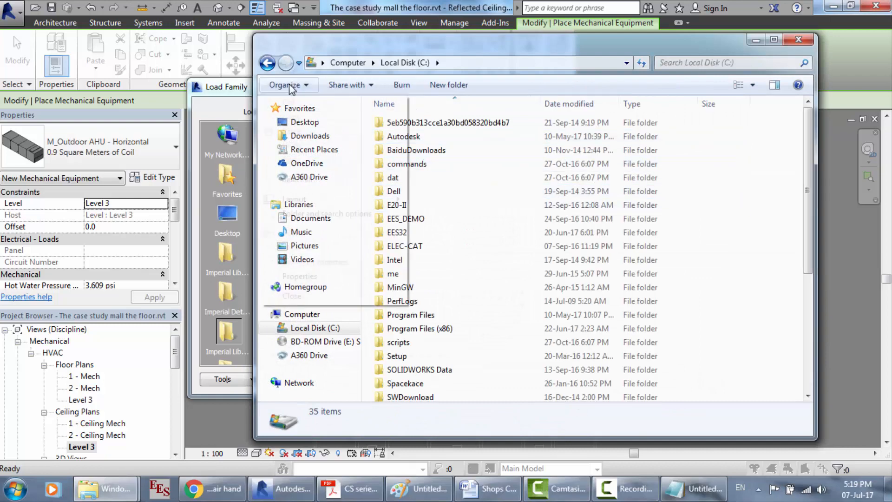
{"action": "left_click", "coordinate": [318, 214]}
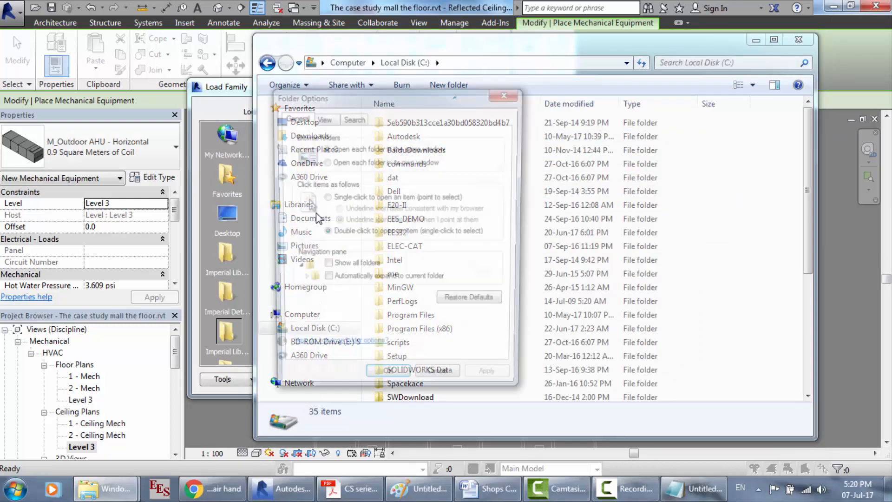
{"action": "left_click", "coordinate": [322, 118]}
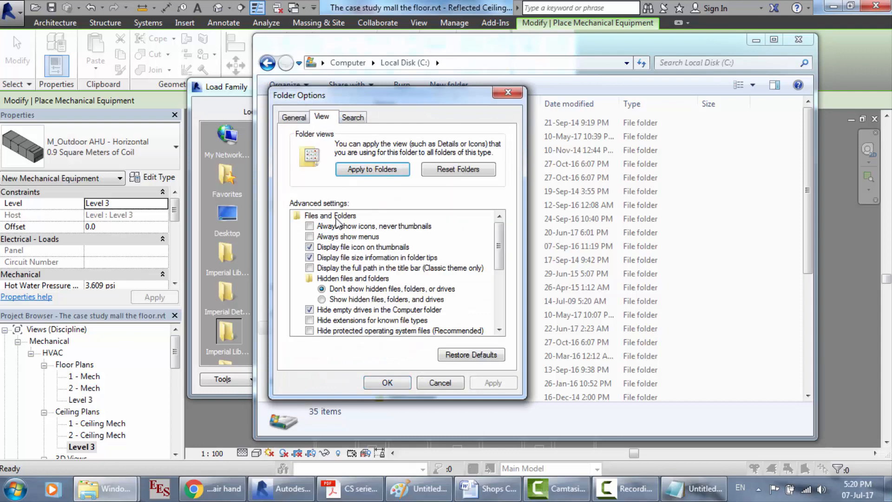
{"action": "left_click", "coordinate": [331, 300]}
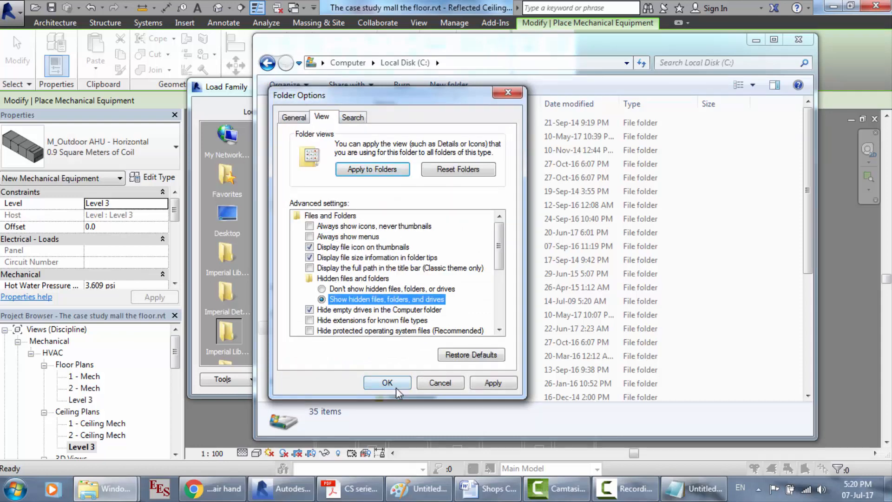
{"action": "left_click", "coordinate": [396, 388]}
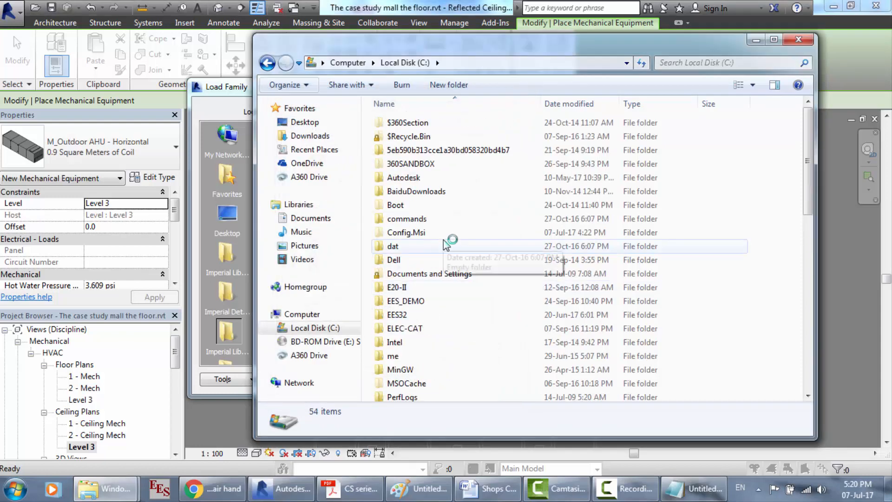
Open the Autodesk folder inside ProgramData on drive C: and find the RVT folders.
{"action": "left_click", "coordinate": [442, 292]}
{"action": "scroll", "coordinate": [441, 304], "scroll_direction": "down", "scroll_amount": 2}
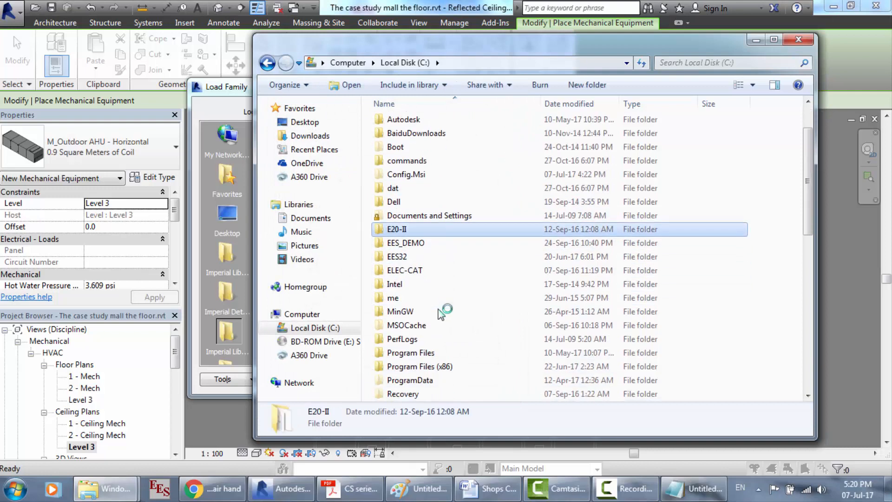
{"action": "double_click", "coordinate": [445, 350]}
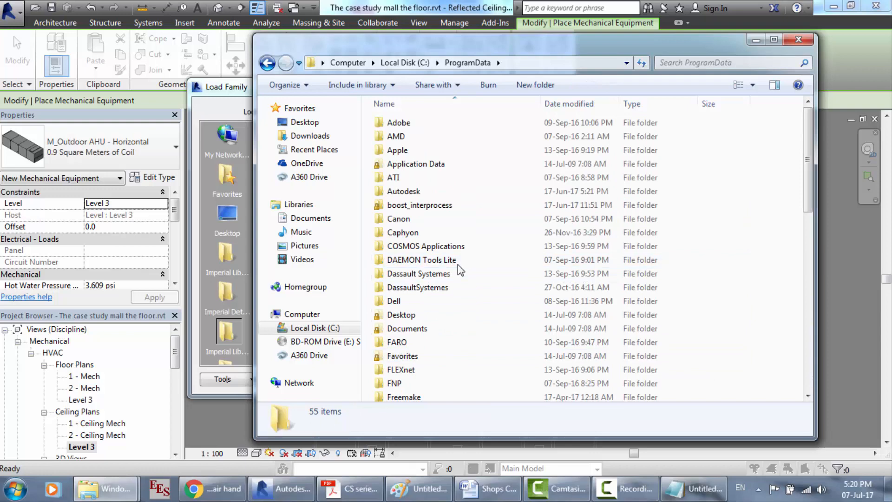
{"action": "double_click", "coordinate": [427, 190]}
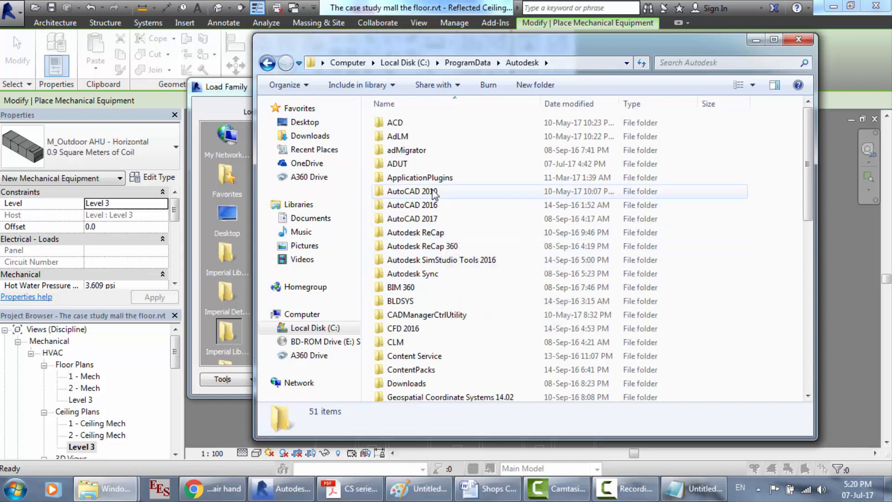
{"action": "scroll", "coordinate": [434, 204], "scroll_direction": "down", "scroll_amount": 4}
{"action": "scroll", "coordinate": [433, 192], "scroll_direction": "down", "scroll_amount": 3}
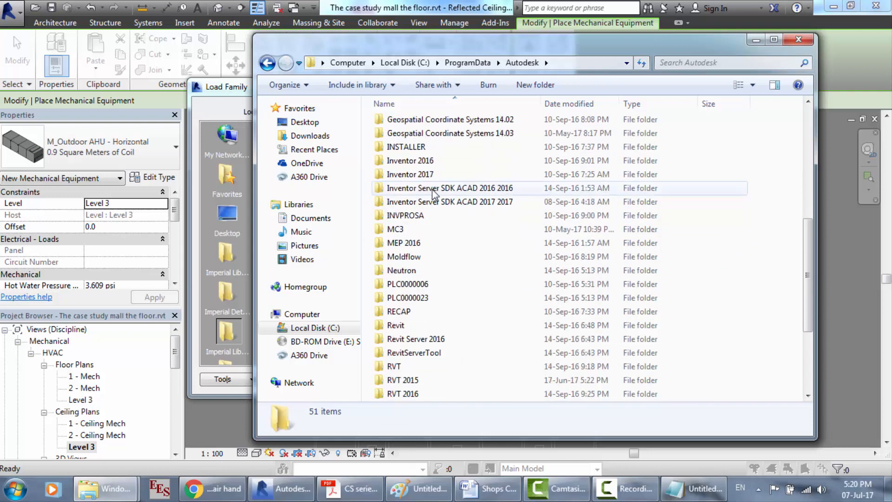
{"action": "scroll", "coordinate": [418, 363], "scroll_direction": "down", "scroll_amount": 1}
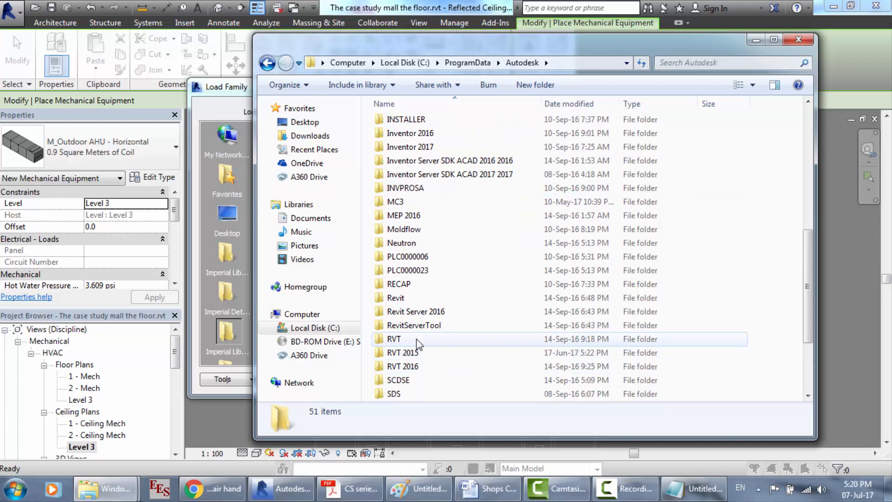
{"action": "double_click", "coordinate": [416, 339]}
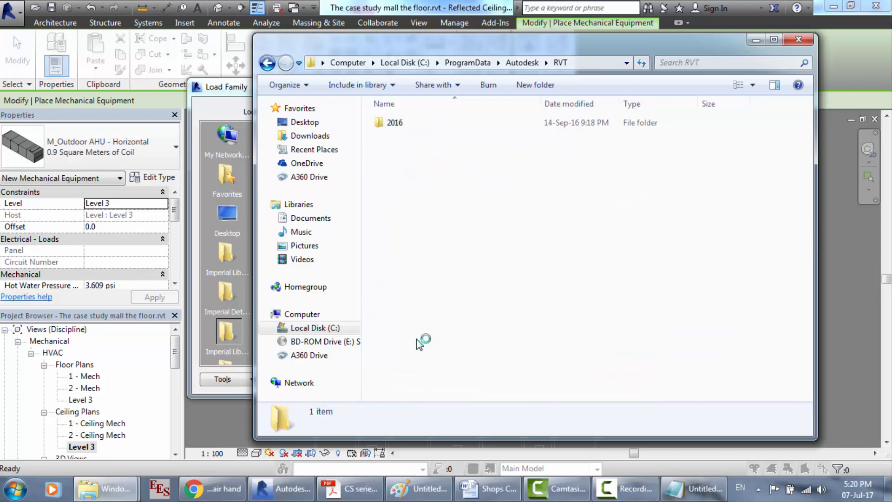
{"action": "double_click", "coordinate": [397, 123]}
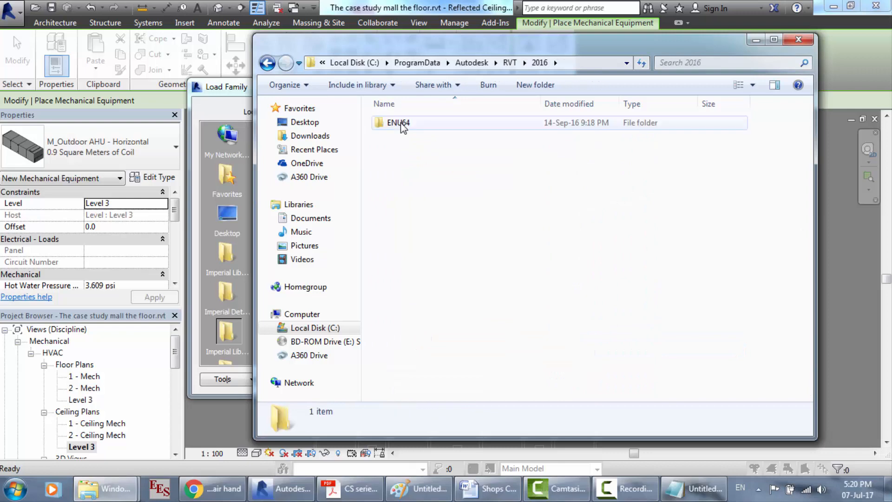
{"action": "left_click", "coordinate": [267, 63]}
{"action": "left_click", "coordinate": [267, 63]}
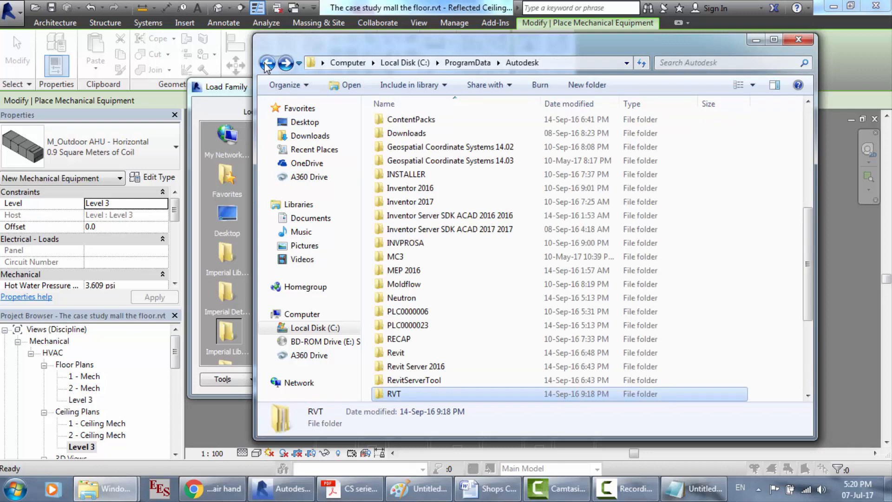
{"action": "scroll", "coordinate": [446, 341], "scroll_direction": "down", "scroll_amount": 1}
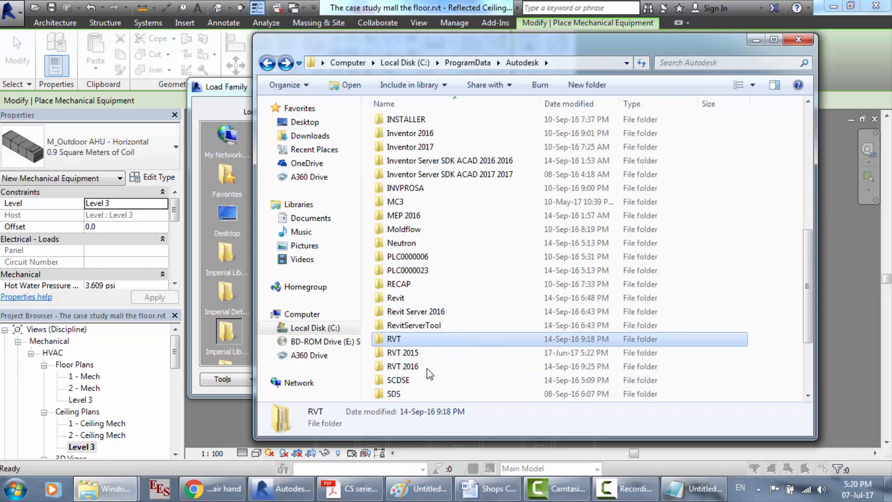
Look inside the RVT 2015 folder, return to the Autodesk folder and display its full path.
{"action": "left_click", "coordinate": [425, 357]}
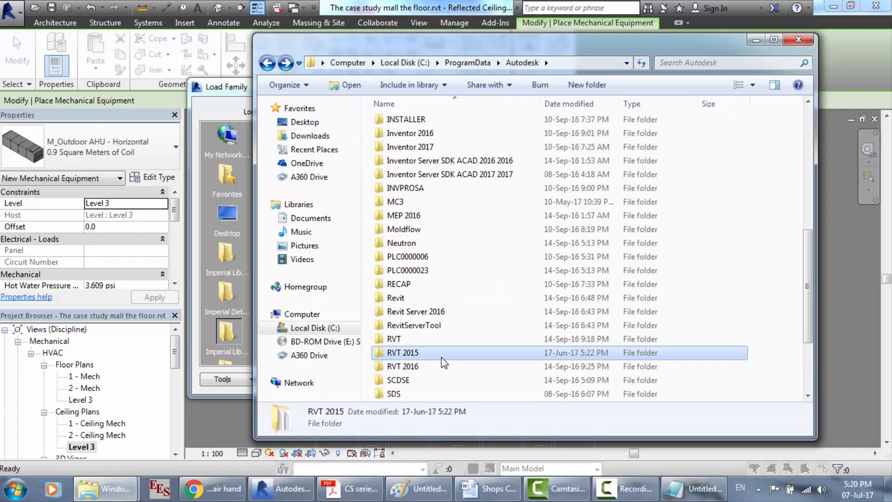
{"action": "double_click", "coordinate": [442, 358]}
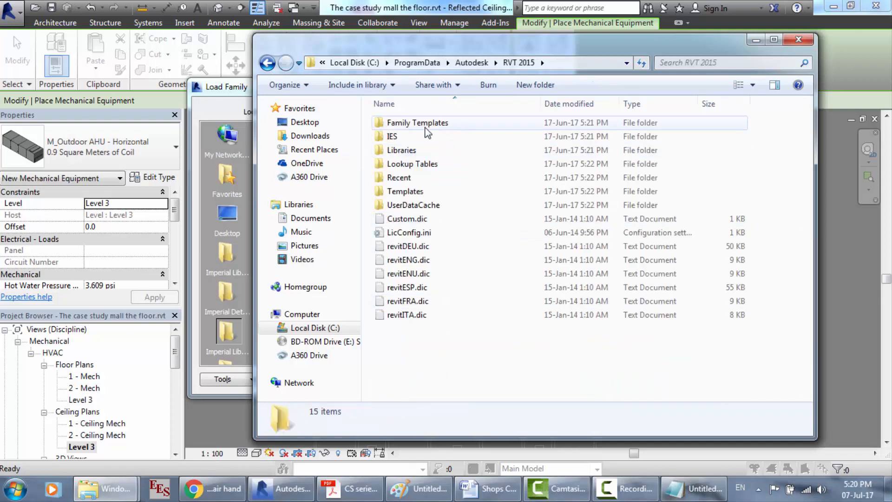
{"action": "left_click", "coordinate": [267, 64]}
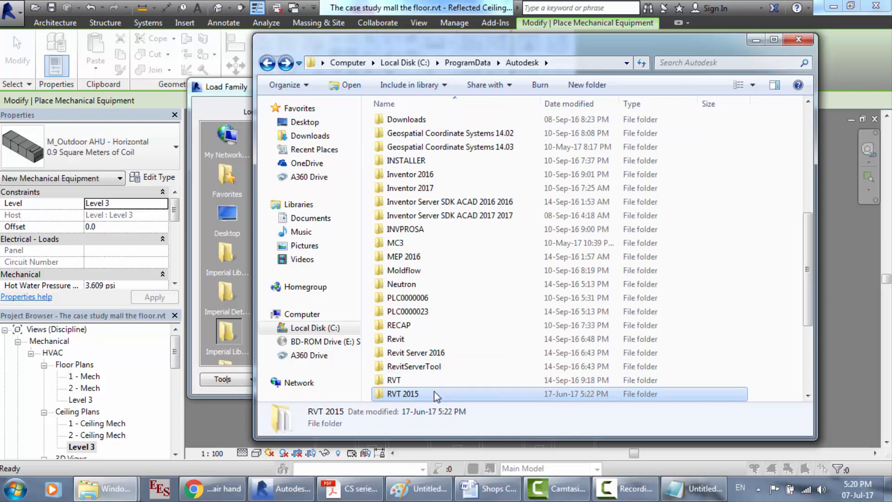
{"action": "left_click", "coordinate": [589, 64]}
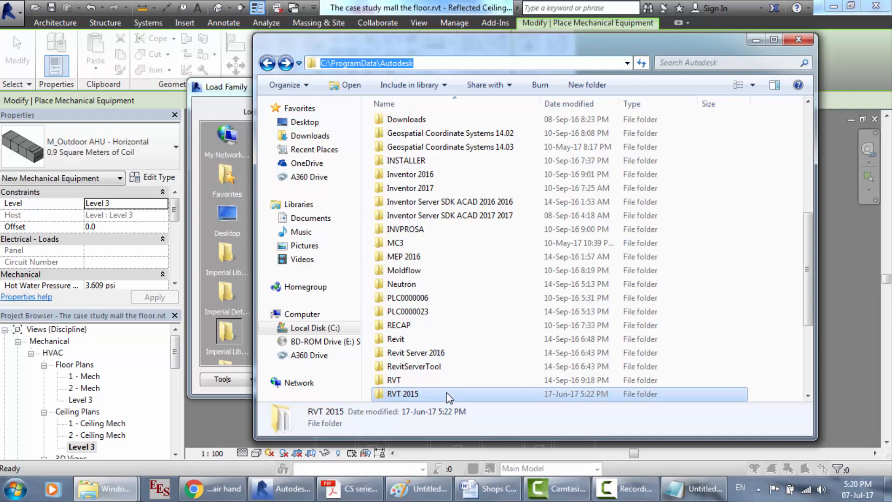
Switch to Revit, cancel the Load Family dialog and open the File Locations section of Options.
{"action": "left_click", "coordinate": [279, 488]}
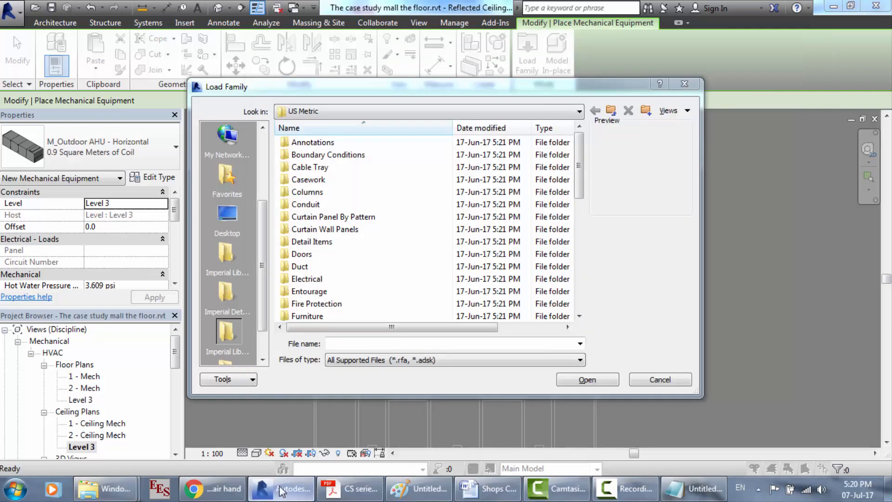
{"action": "left_click", "coordinate": [659, 379]}
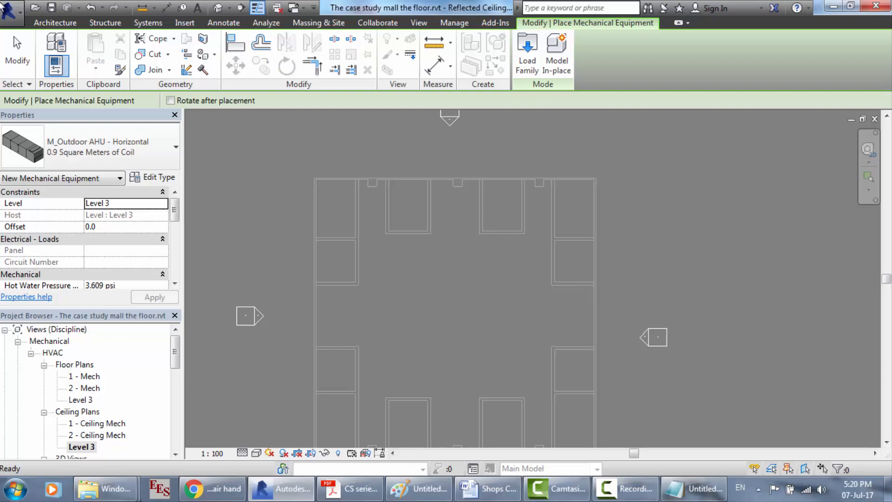
{"action": "left_click", "coordinate": [7, 9]}
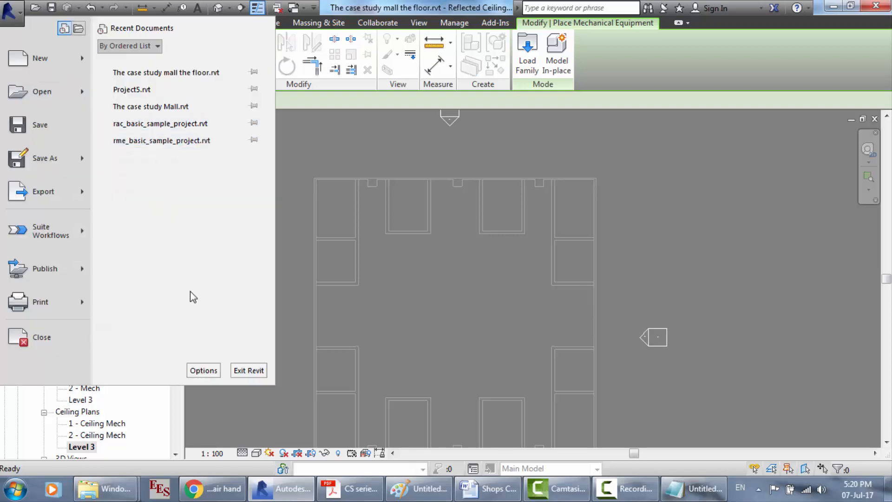
{"action": "left_click", "coordinate": [203, 370]}
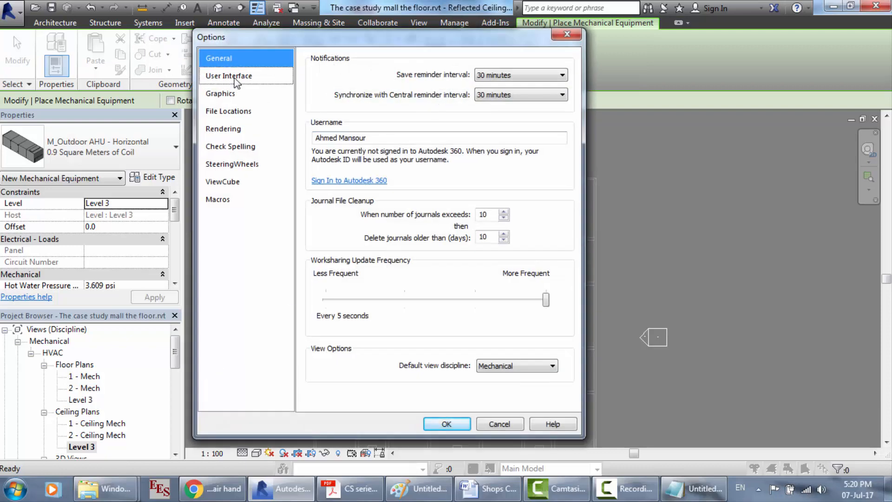
{"action": "left_click", "coordinate": [234, 112]}
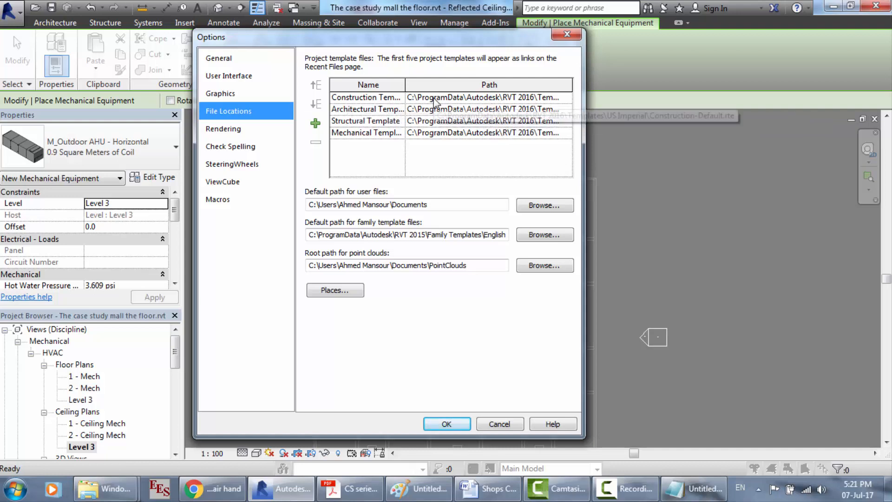
Compare the project template and family template paths in File Locations with the RVT 2015 folder path in Windows Explorer.
{"action": "left_click", "coordinate": [506, 101]}
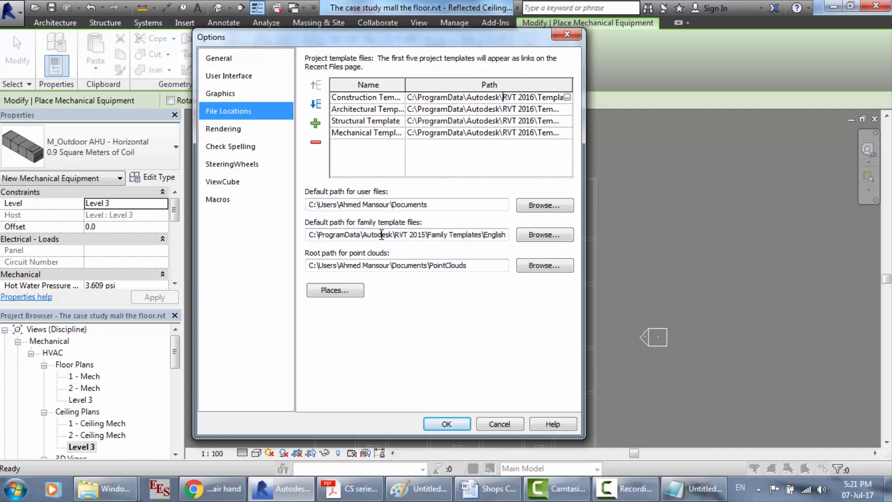
{"action": "left_click_drag", "start_coordinate": [393, 236], "coordinate": [508, 234]}
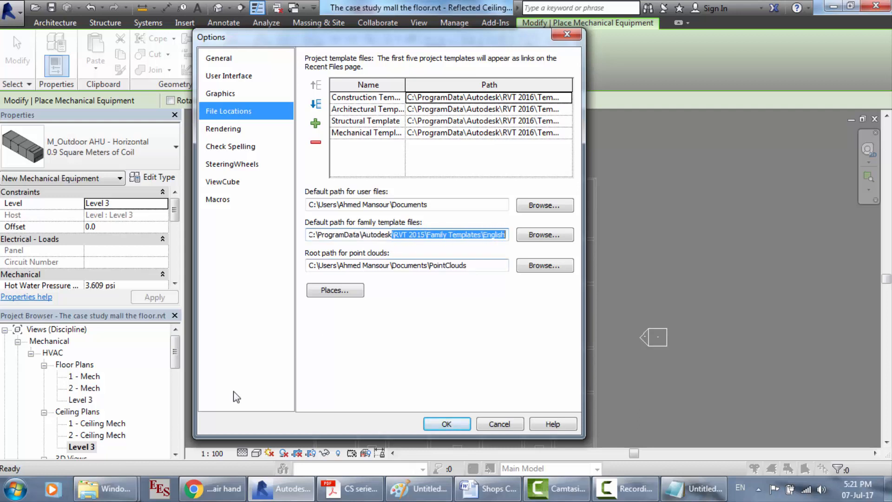
{"action": "left_click", "coordinate": [131, 492]}
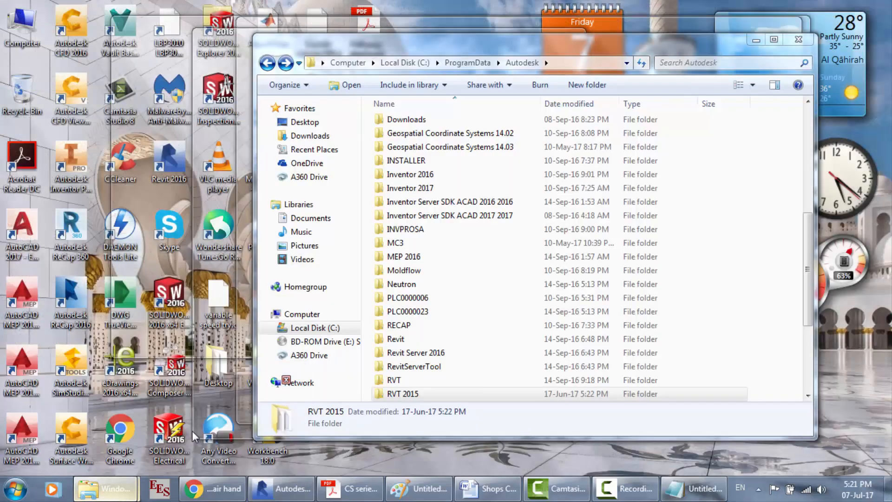
{"action": "left_click", "coordinate": [193, 433]}
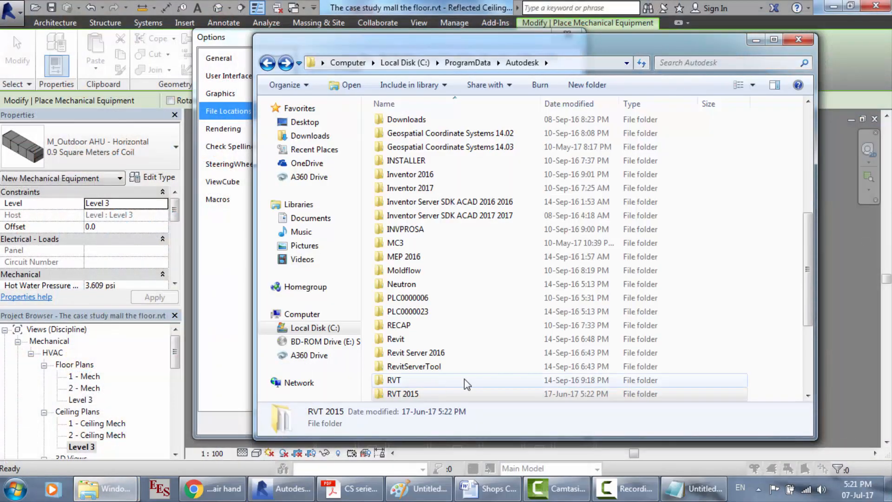
{"action": "double_click", "coordinate": [427, 395]}
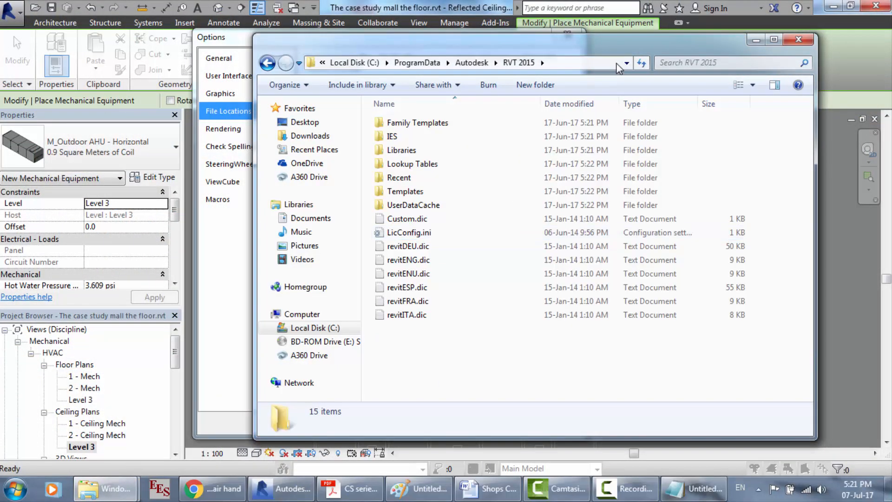
{"action": "left_click", "coordinate": [576, 65]}
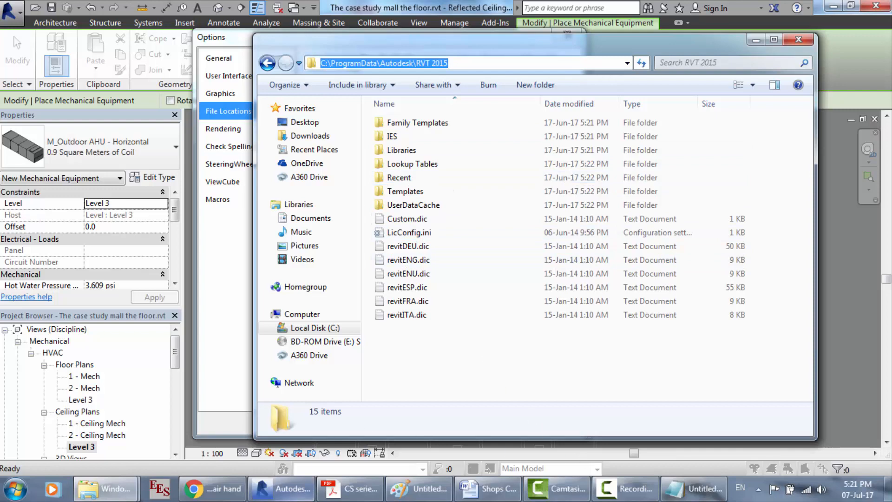
{"action": "left_click", "coordinate": [291, 489]}
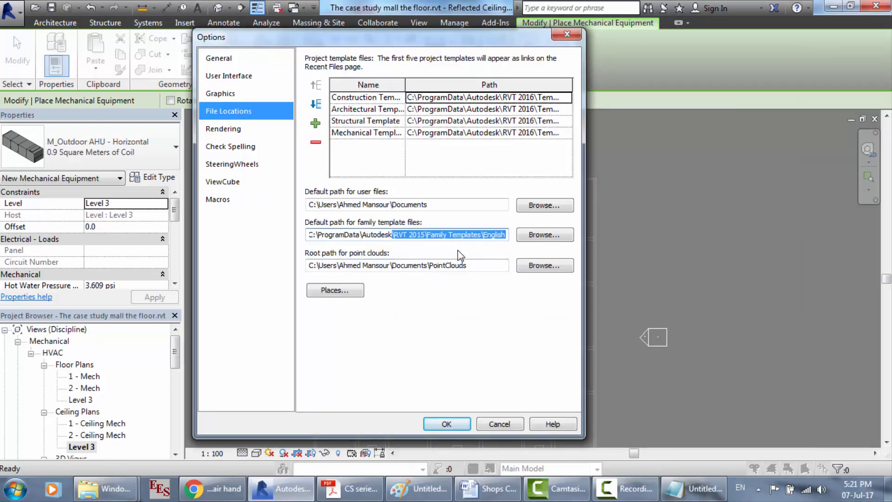
Open the English folder inside RVT 2015's Family Templates in Windows Explorer and check its full path against Revit's family template path.
{"action": "left_click", "coordinate": [106, 488]}
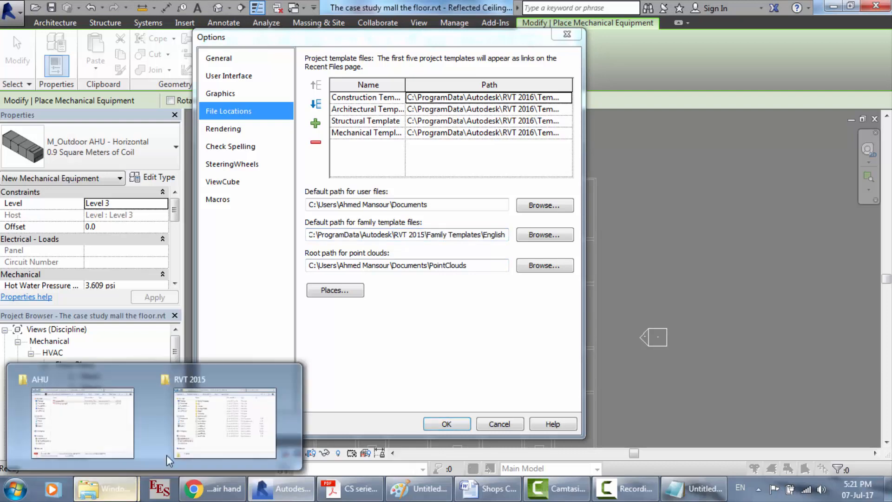
{"action": "left_click", "coordinate": [210, 436]}
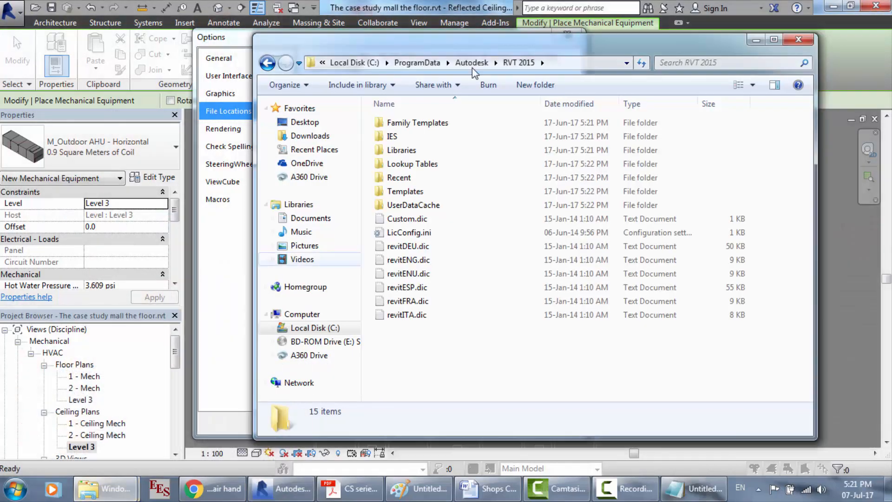
{"action": "double_click", "coordinate": [450, 124]}
{"action": "double_click", "coordinate": [449, 124]}
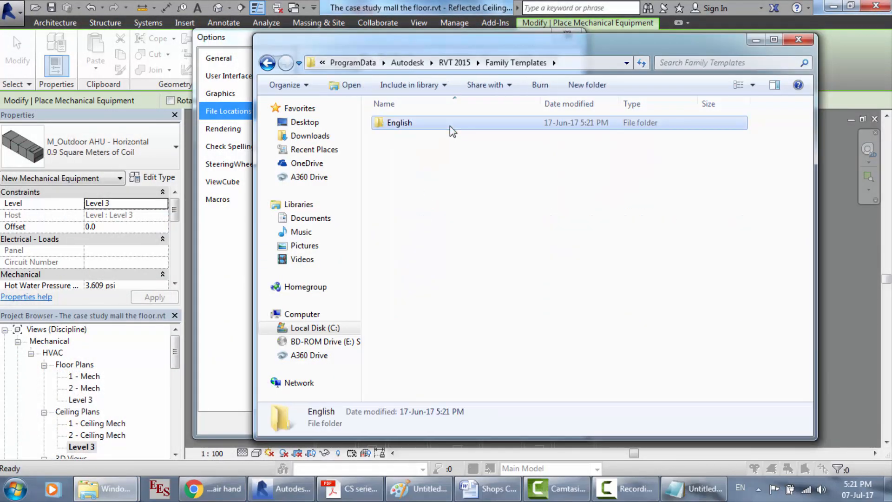
{"action": "left_click", "coordinate": [593, 67]}
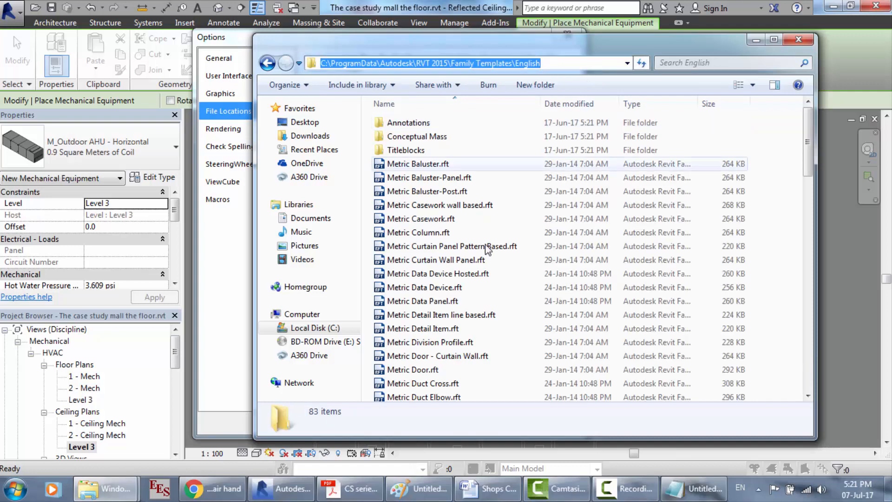
{"action": "left_click", "coordinate": [281, 488]}
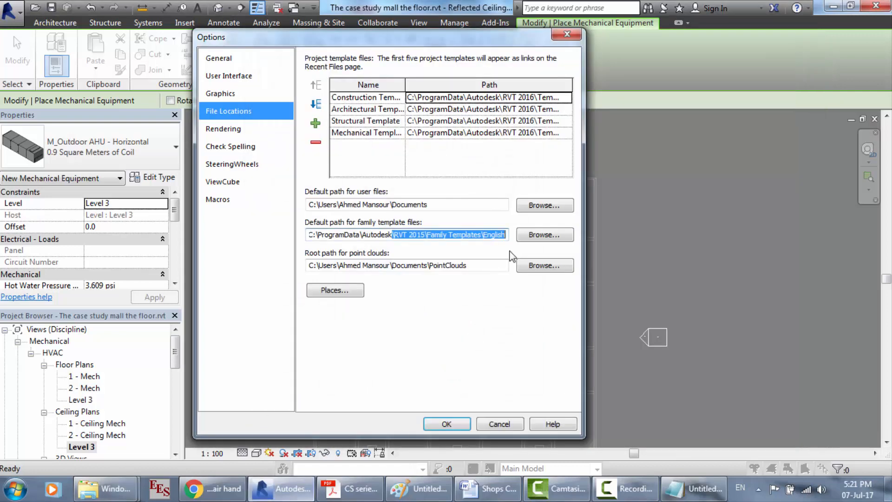
Check the root path for point clouds and go back to the Autodesk folder in Windows Explorer.
{"action": "left_click_drag", "start_coordinate": [476, 266], "coordinate": [309, 267]}
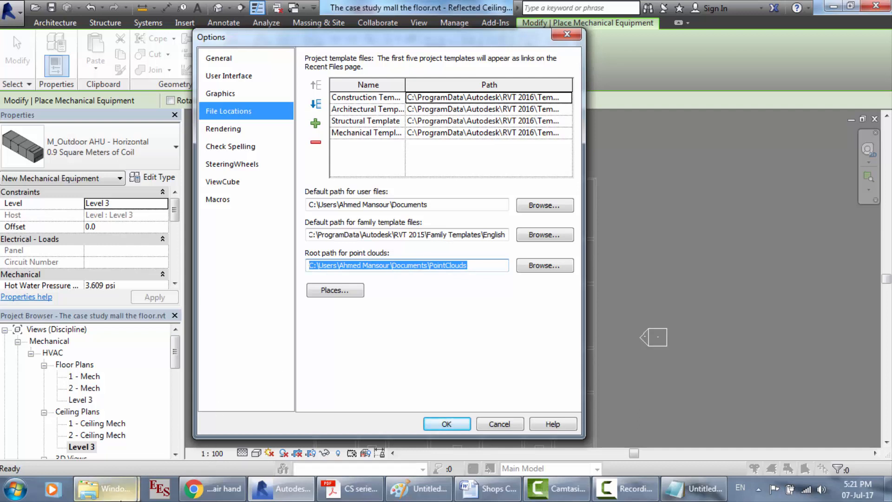
{"action": "mouse_move", "coordinate": [106, 488]}
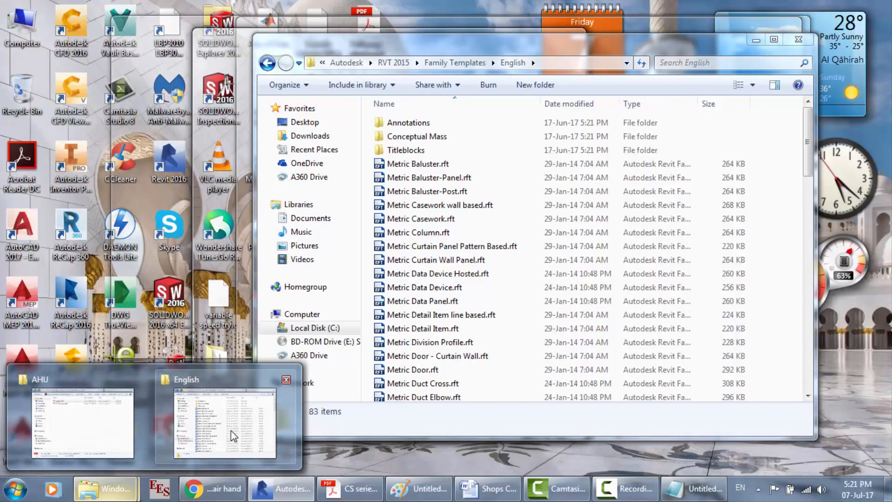
{"action": "left_click", "coordinate": [229, 429]}
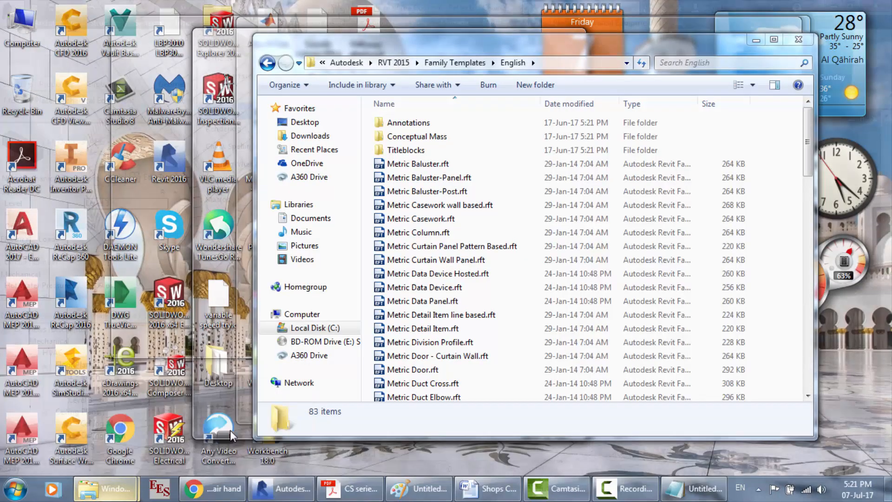
{"action": "left_click", "coordinate": [268, 63]}
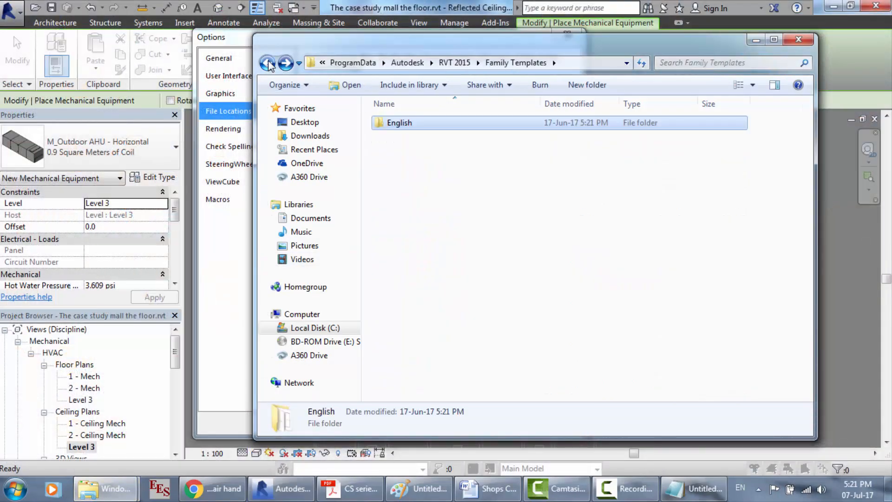
{"action": "left_click", "coordinate": [268, 63]}
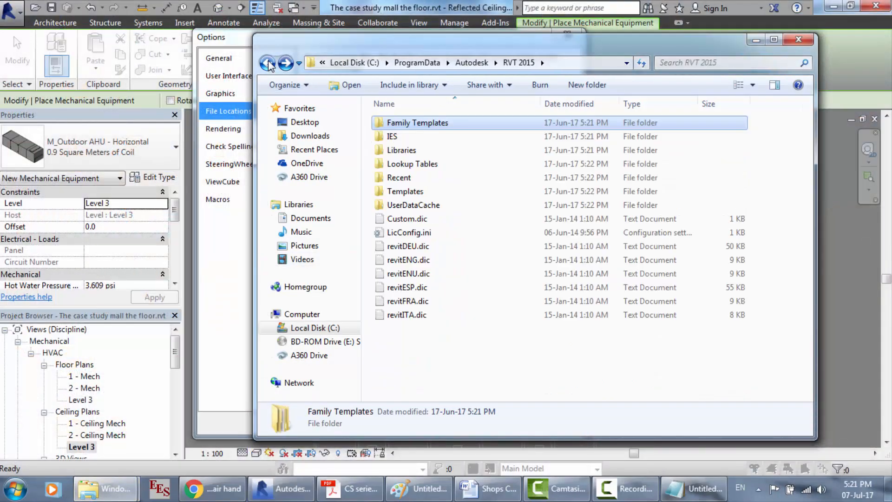
{"action": "left_click", "coordinate": [267, 63]}
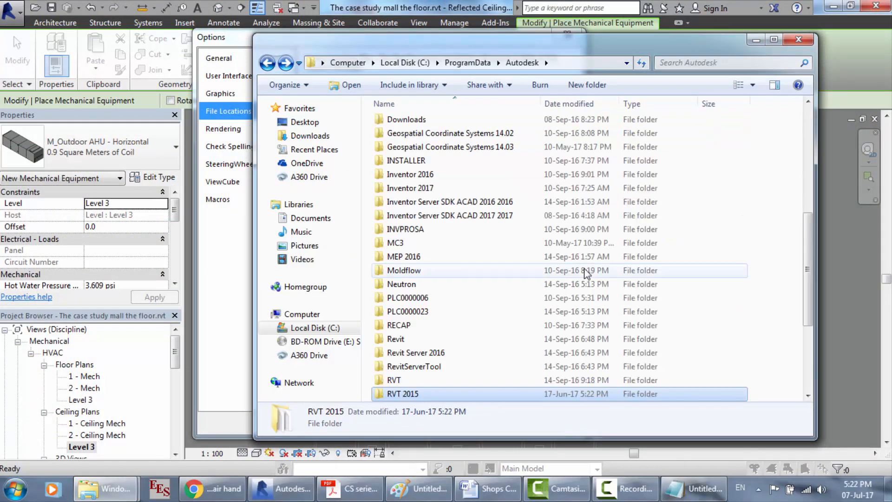
{"action": "left_click", "coordinate": [631, 488]}
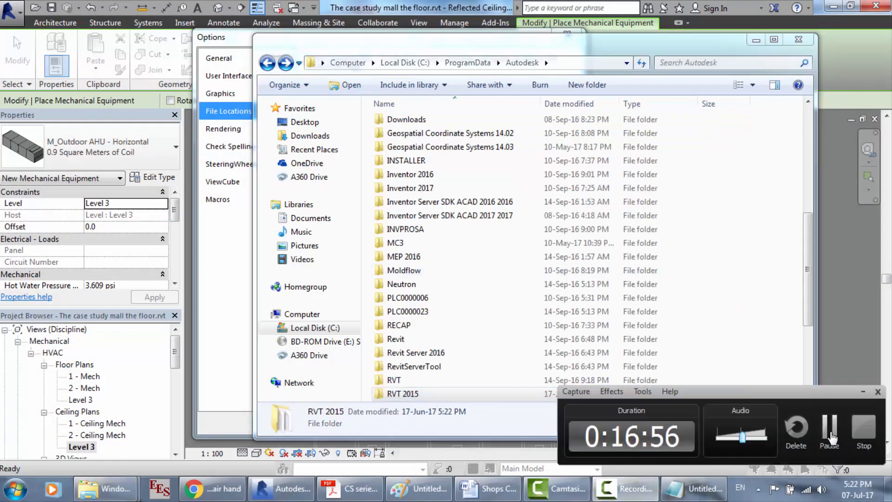
{"action": "left_click", "coordinate": [827, 432]}
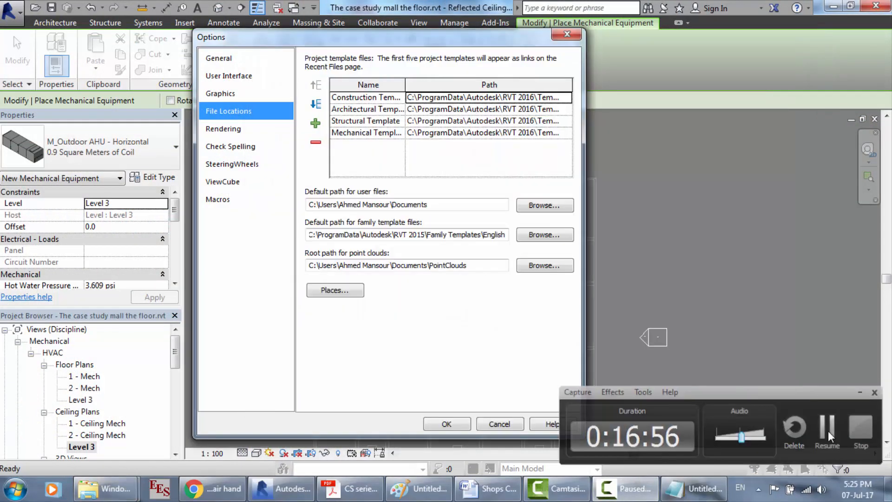
{"action": "left_click", "coordinate": [827, 432]}
Open the Places library paths in Revit's File Locations and browse to RVT 2015\Libraries\US Metric in Windows Explorer.
{"action": "triple_click", "coordinate": [376, 263]}
{"action": "left_click", "coordinate": [335, 290]}
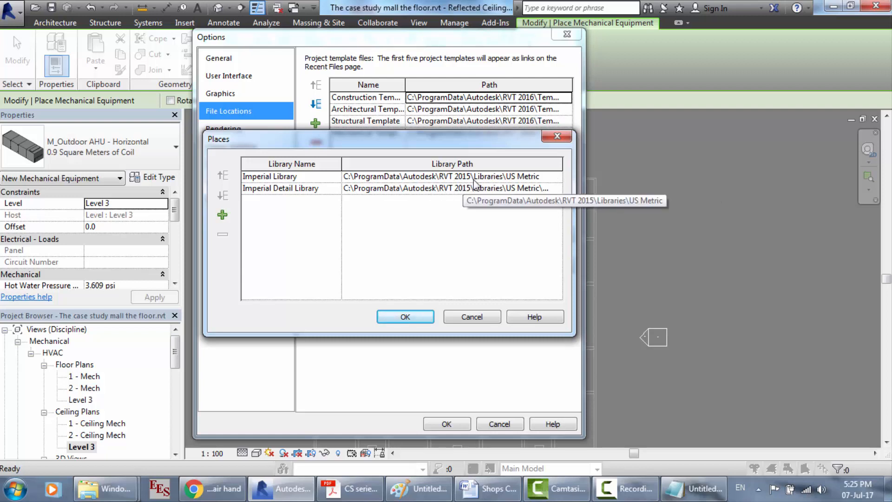
{"action": "left_click", "coordinate": [105, 488]}
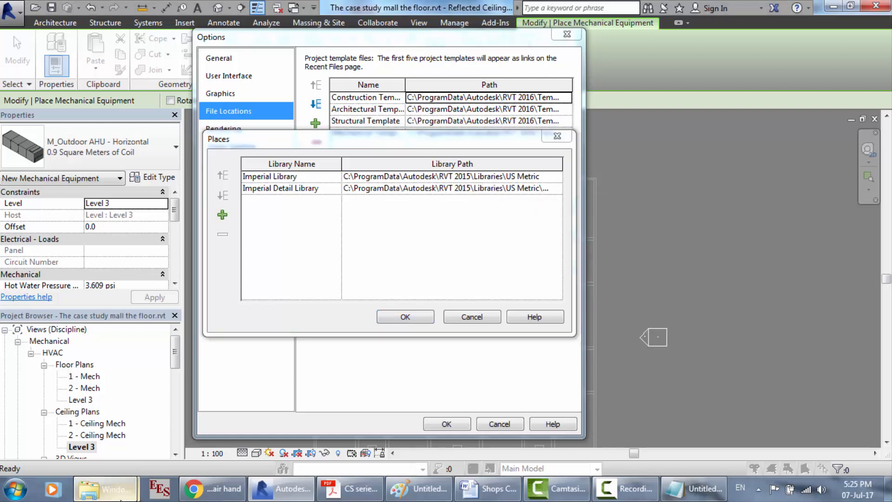
{"action": "left_click", "coordinate": [186, 445]}
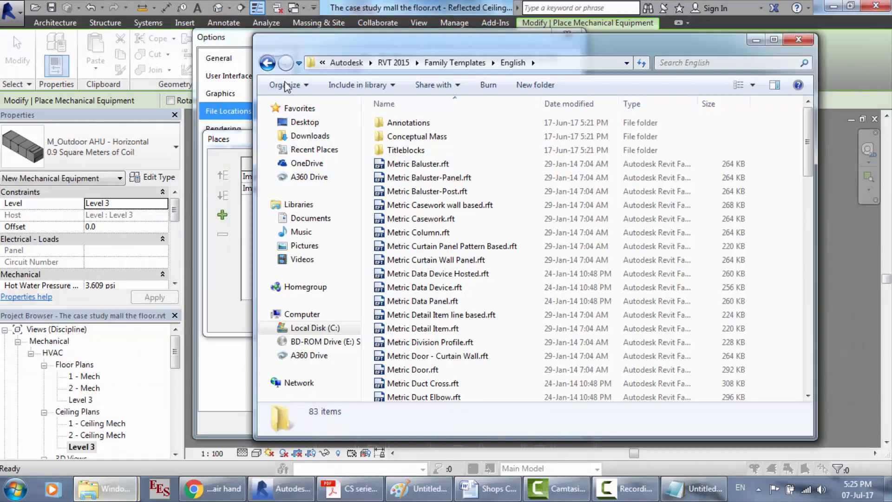
{"action": "left_click", "coordinate": [268, 63]}
{"action": "left_click", "coordinate": [268, 64]}
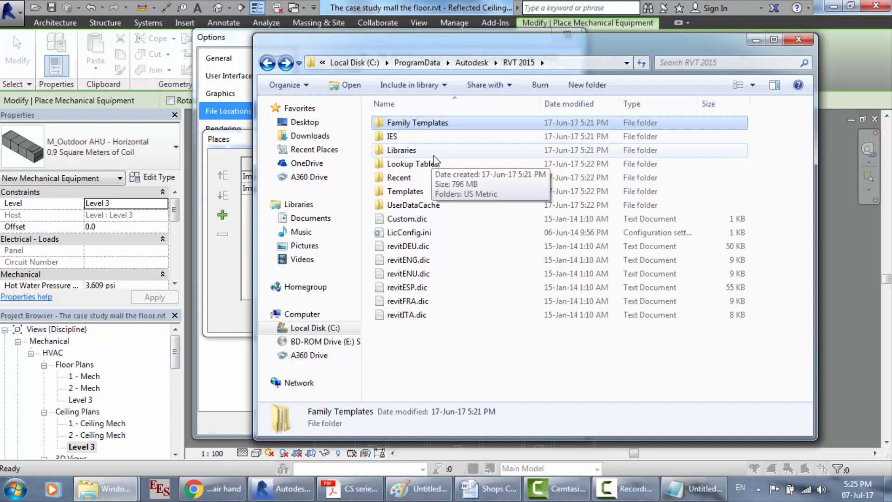
{"action": "double_click", "coordinate": [445, 151]}
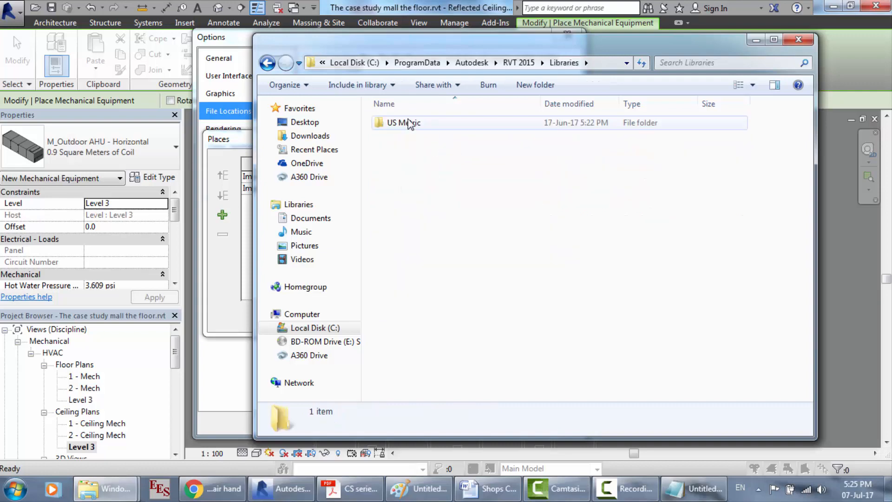
{"action": "double_click", "coordinate": [411, 122]}
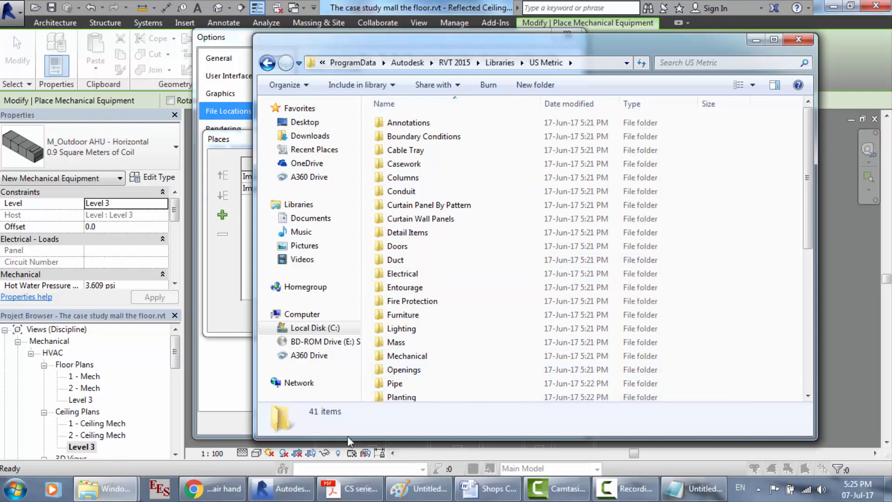
Compare the Imperial Library path in Revit's Places with the RVT 2015\Libraries\US Metric folder in Windows Explorer.
{"action": "left_click", "coordinate": [274, 497]}
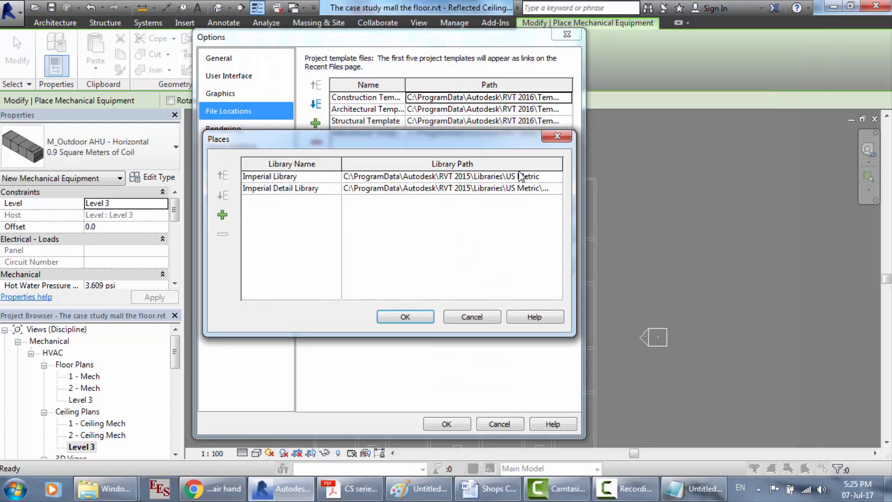
{"action": "left_click", "coordinate": [546, 178]}
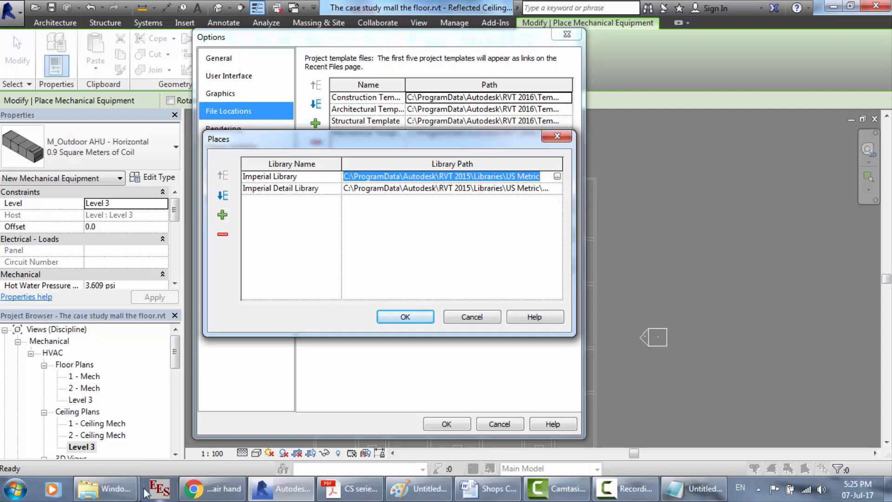
{"action": "mouse_move", "coordinate": [107, 489]}
{"action": "left_click", "coordinate": [205, 449]}
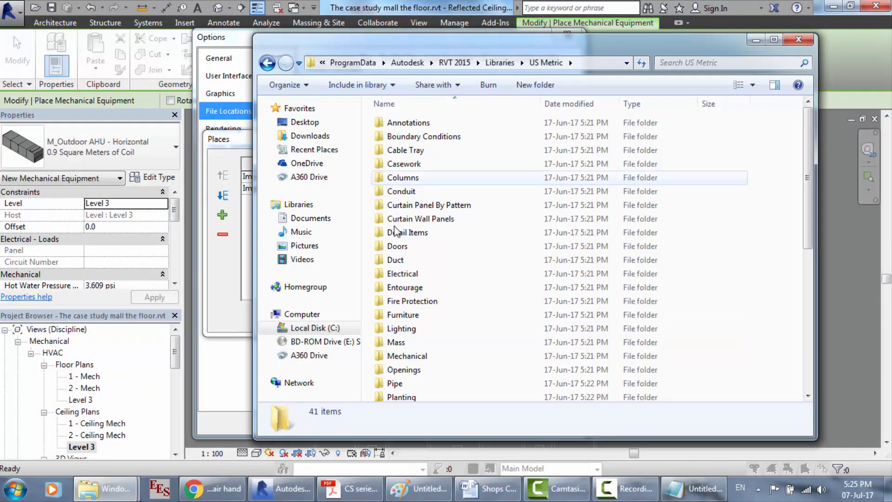
{"action": "left_click", "coordinate": [111, 496]}
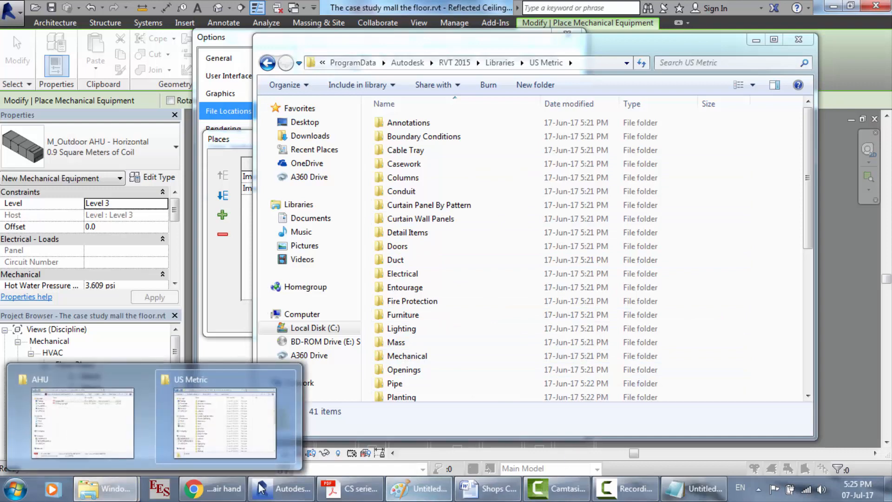
{"action": "left_click", "coordinate": [279, 490]}
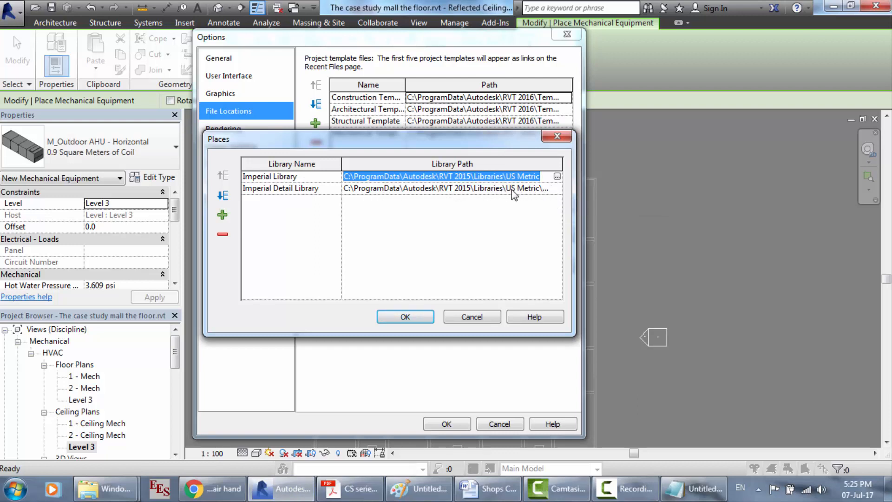
Check the Detail Items folder in Windows Explorer against the Imperial Detail Library path, then close Explorer and cancel Places and Options in Revit.
{"action": "mouse_move", "coordinate": [106, 488]}
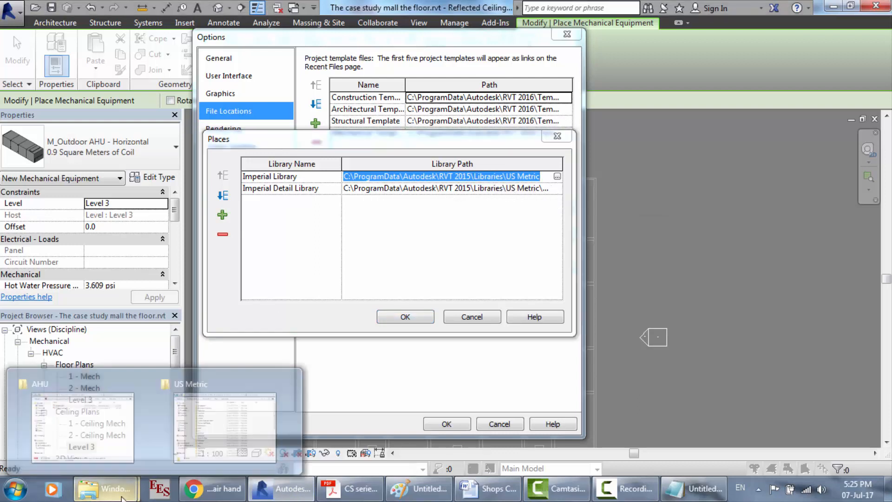
{"action": "left_click", "coordinate": [236, 418]}
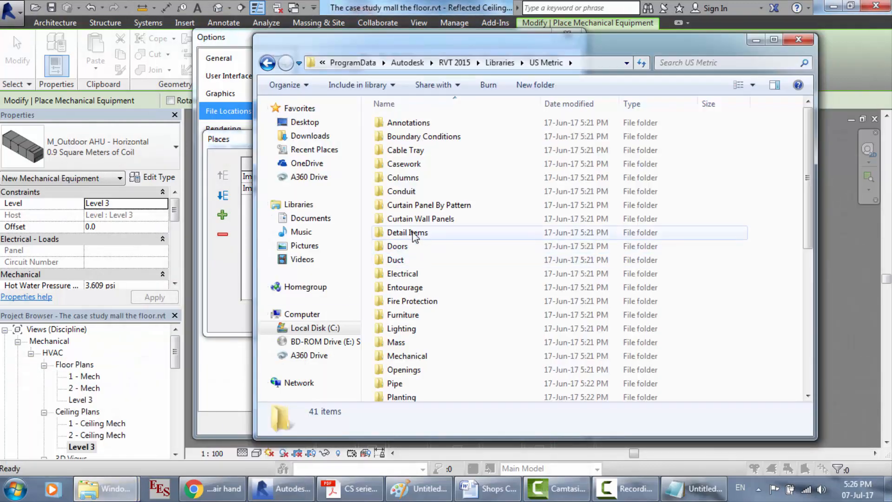
{"action": "double_click", "coordinate": [408, 232]}
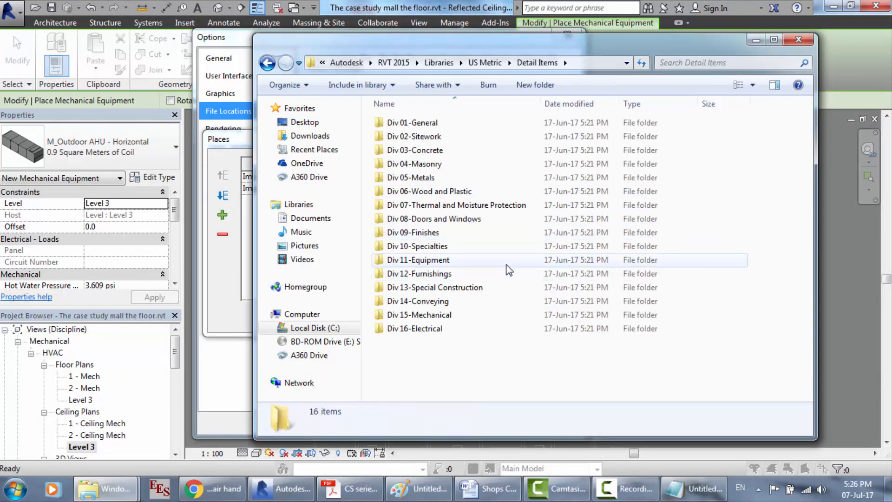
{"action": "left_click", "coordinate": [794, 40]}
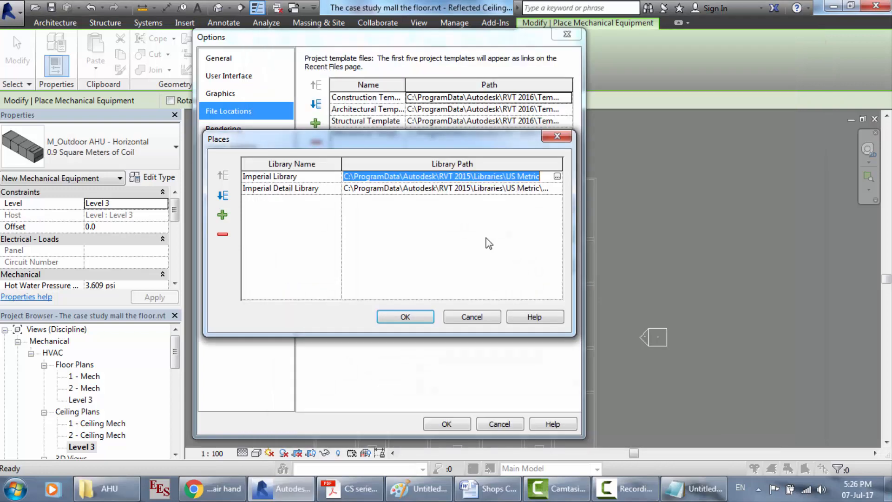
{"action": "left_click", "coordinate": [471, 317]}
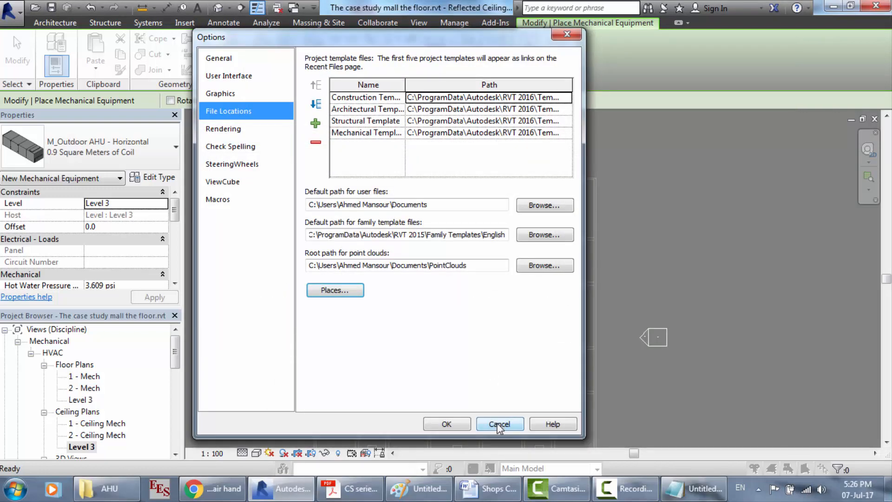
{"action": "left_click", "coordinate": [499, 423]}
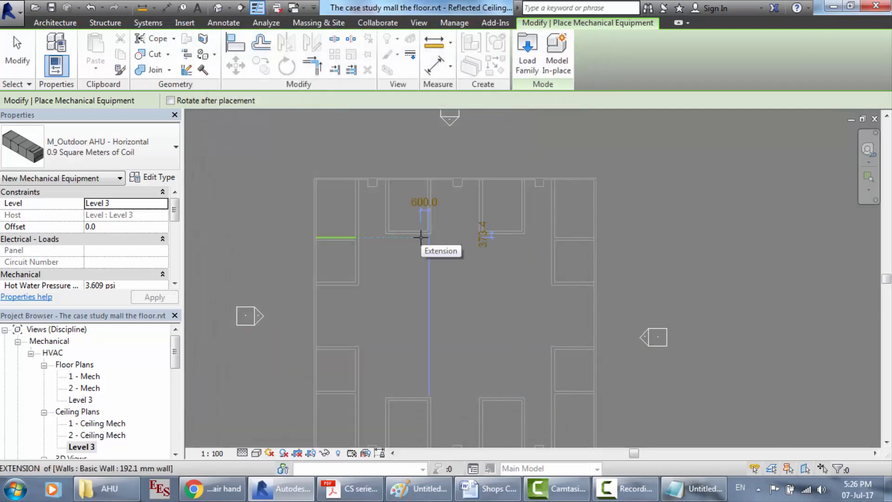
Start loading a family and open the Mechanical folder of the US Metric library.
{"action": "left_click", "coordinate": [522, 62]}
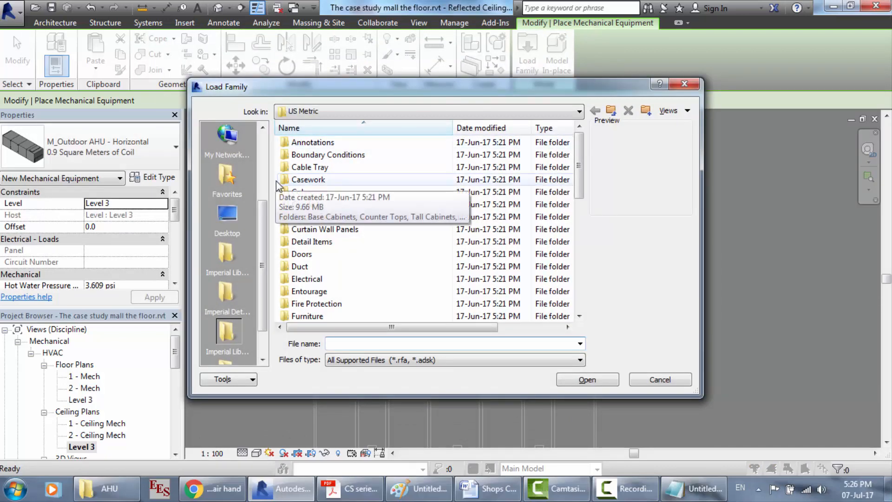
{"action": "left_click", "coordinate": [319, 255]}
{"action": "scroll", "coordinate": [316, 279], "scroll_direction": "down", "scroll_amount": 6}
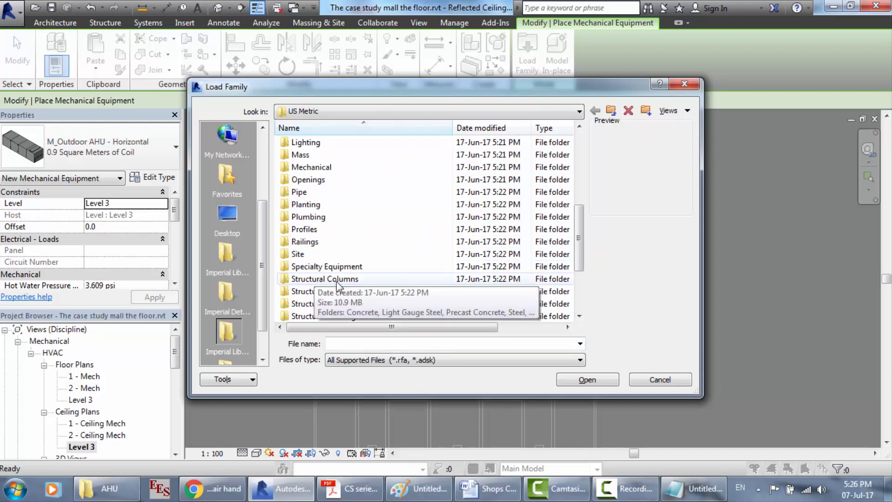
{"action": "scroll", "coordinate": [349, 271], "scroll_direction": "down", "scroll_amount": 2}
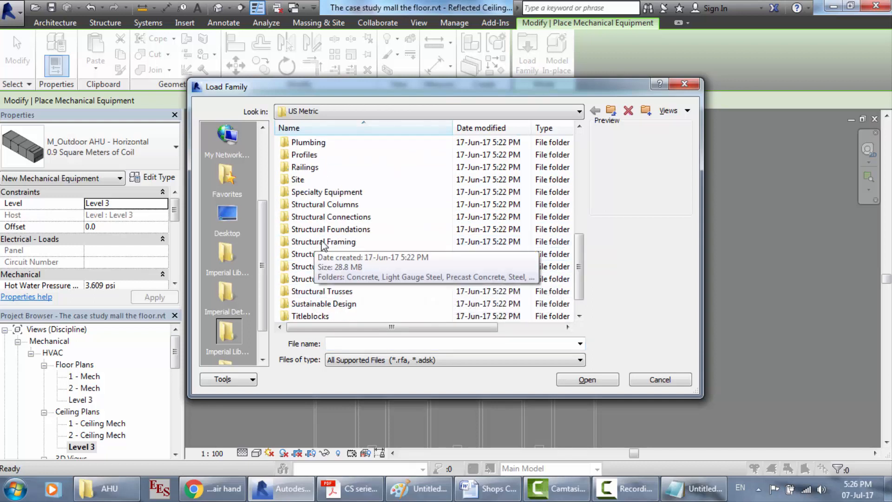
{"action": "scroll", "coordinate": [367, 265], "scroll_direction": "down", "scroll_amount": 1}
{"action": "scroll", "coordinate": [369, 258], "scroll_direction": "up", "scroll_amount": 2}
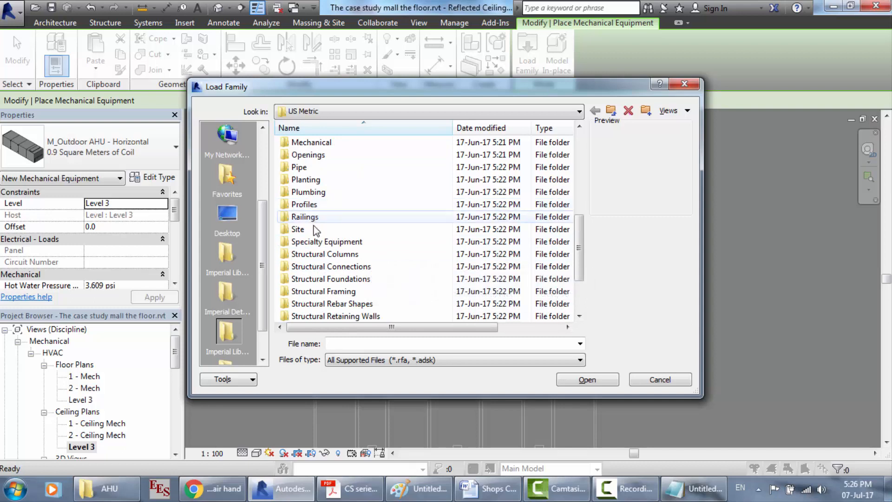
{"action": "scroll", "coordinate": [319, 209], "scroll_direction": "up", "scroll_amount": 1}
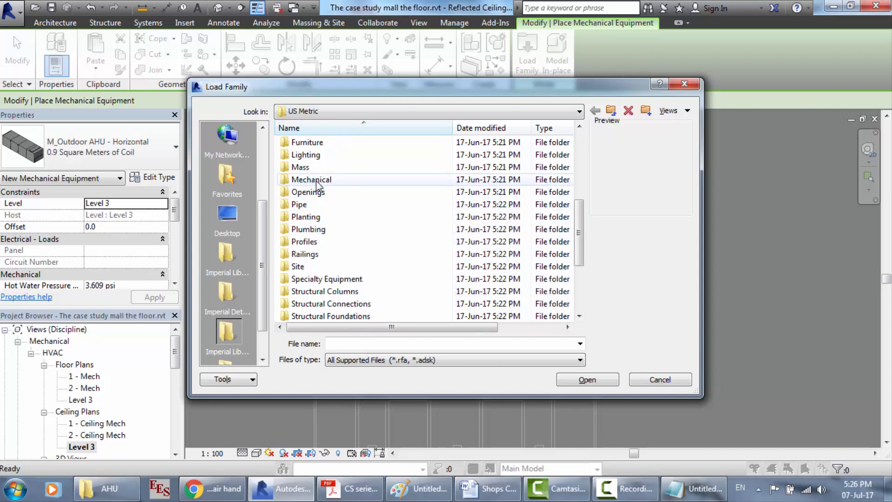
{"action": "double_click", "coordinate": [317, 180]}
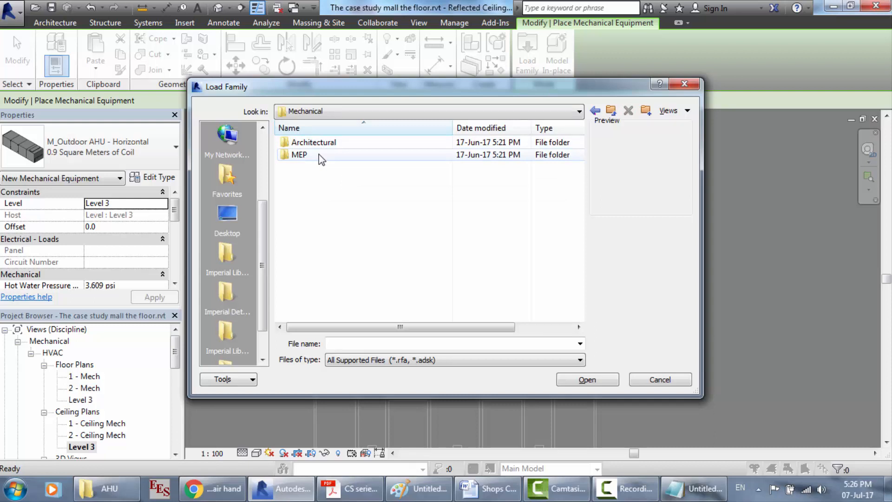
Browse from the Mechanical folder to MEP\Air-Side Components\Air Handling Units.
{"action": "double_click", "coordinate": [315, 156]}
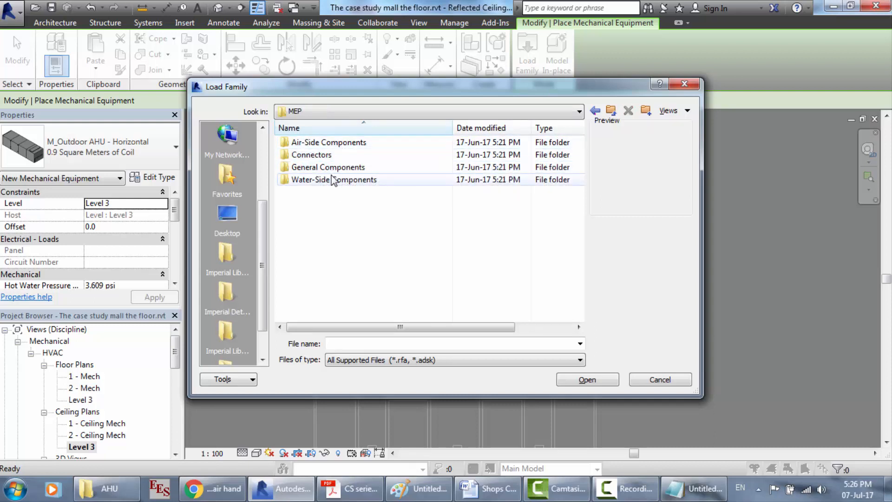
{"action": "left_click", "coordinate": [346, 145]}
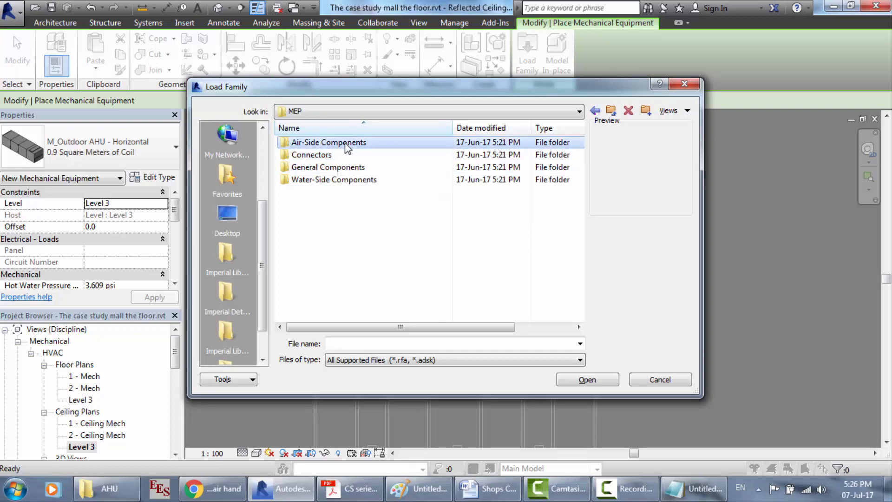
{"action": "double_click", "coordinate": [346, 145]}
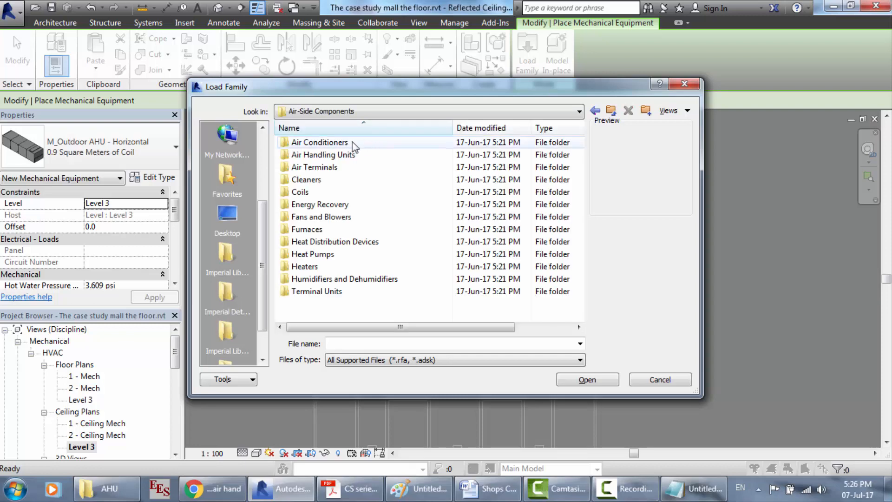
{"action": "left_click", "coordinate": [339, 155]}
{"action": "double_click", "coordinate": [339, 154]}
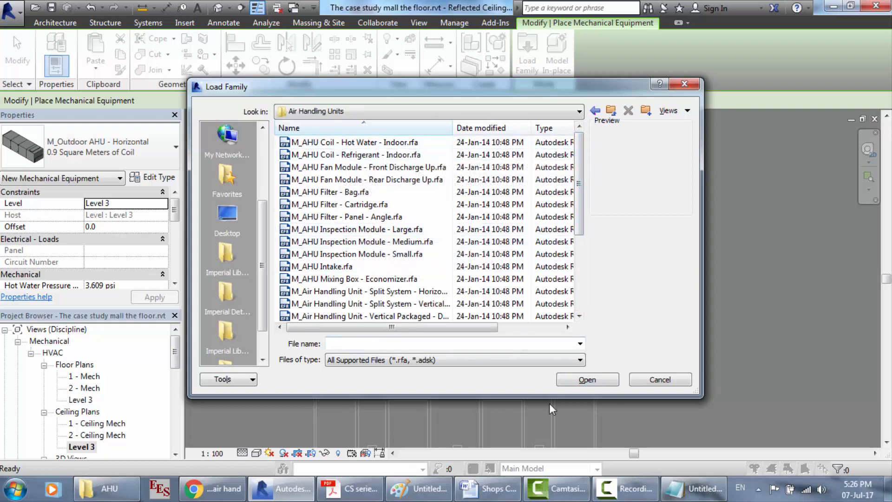
{"action": "left_click", "coordinate": [628, 488]}
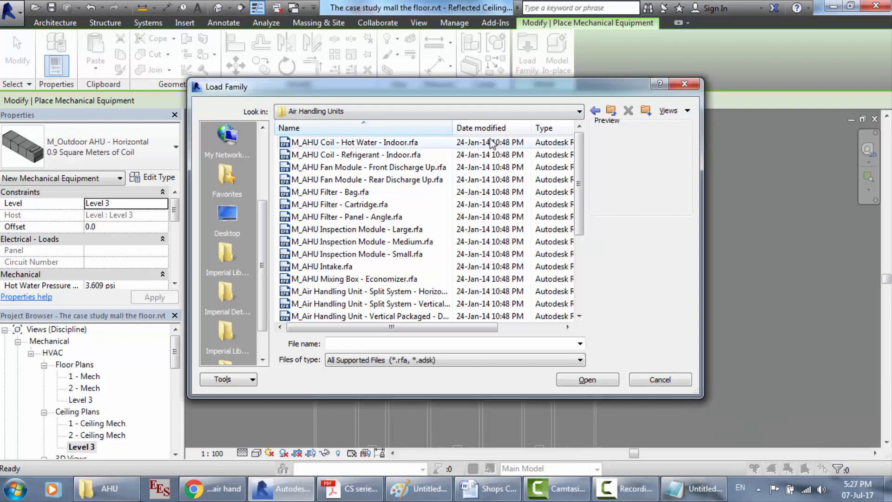
Preview the Air Handling Units families one by one, returning to M_Air Handling Unit - Vertical Packaged - DX - 44-88 kW.rfa.
{"action": "left_click", "coordinate": [404, 145]}
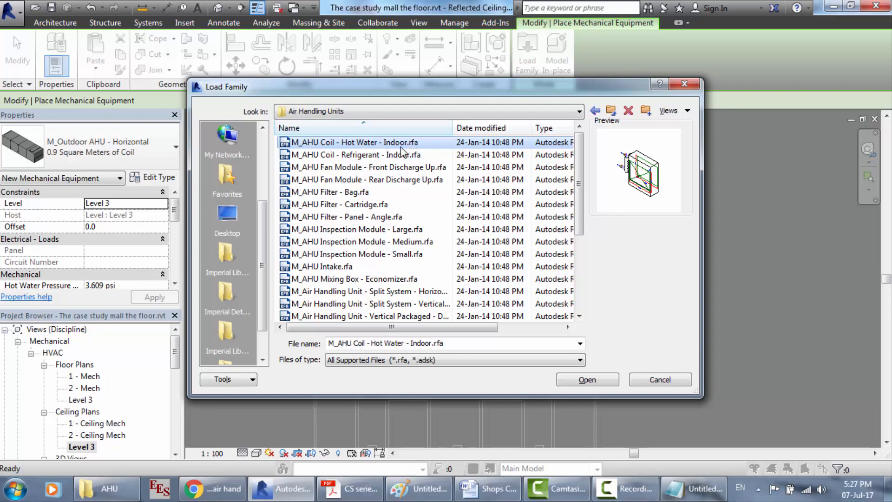
{"action": "left_click", "coordinate": [394, 155]}
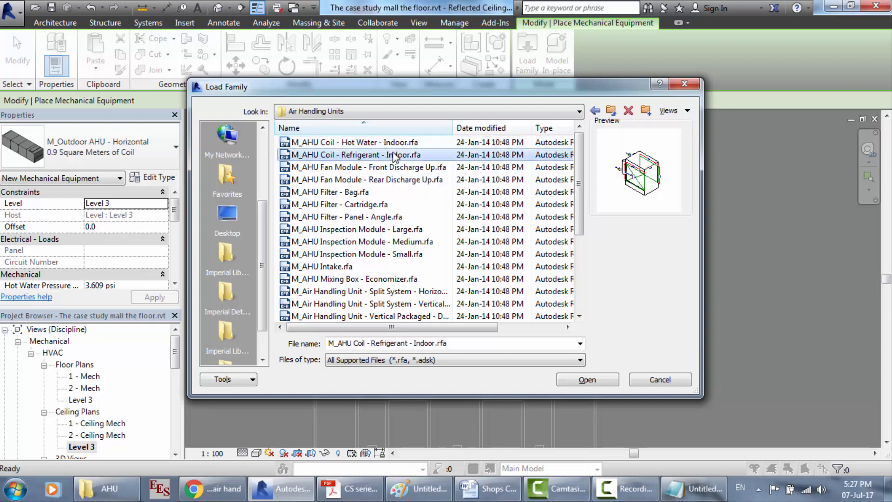
{"action": "key", "text": "Down"}
{"action": "key", "text": "Down"}
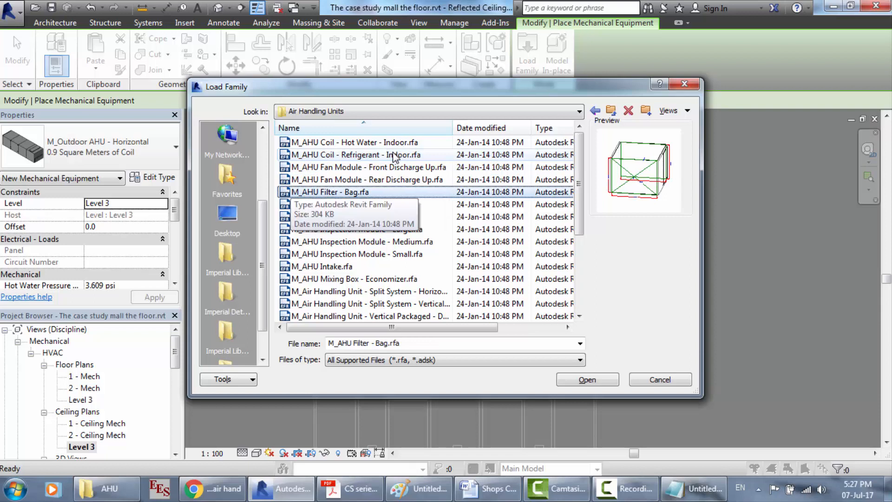
{"action": "key", "text": "Down"}
{"action": "key", "text": "Down"}
{"action": "key", "text": "Down"}
{"action": "key", "text": "Down"}
{"action": "key", "text": "Down"}
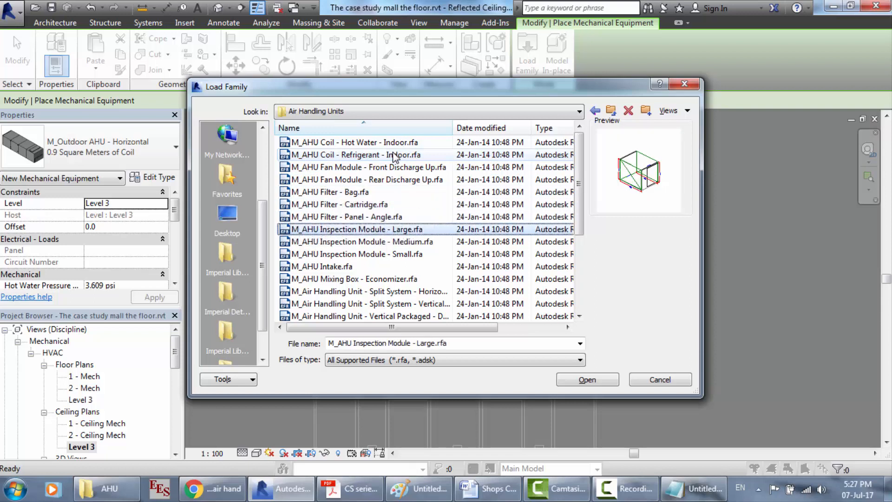
{"action": "key", "text": "Down"}
{"action": "key", "text": "Down"}
{"action": "key", "text": "Down"}
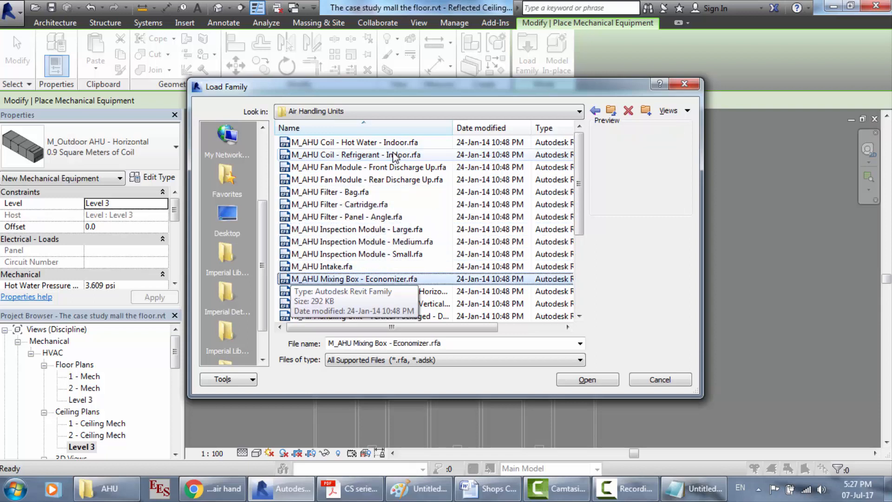
{"action": "key", "text": "Down"}
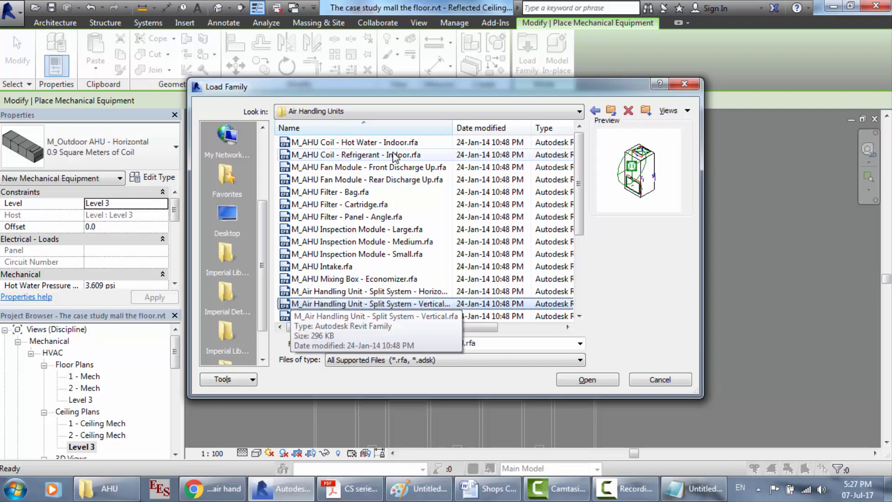
{"action": "key", "text": "Down"}
{"action": "key", "text": "Down"}
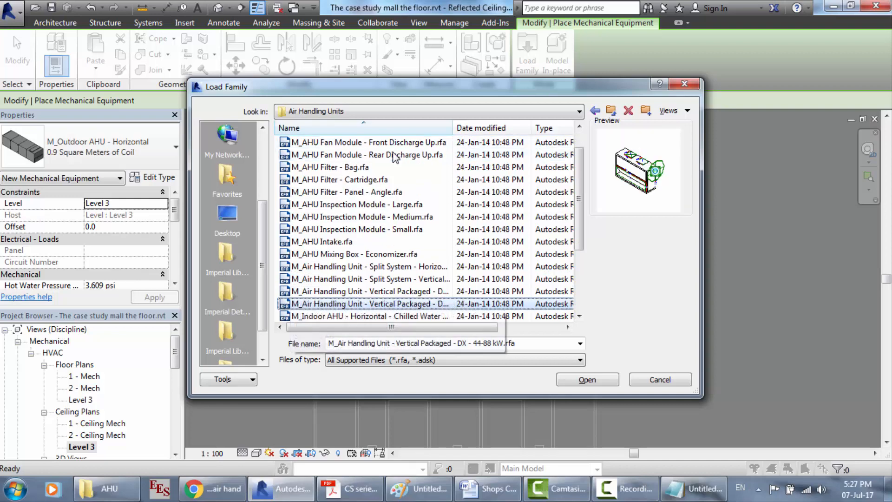
{"action": "key", "text": "Down"}
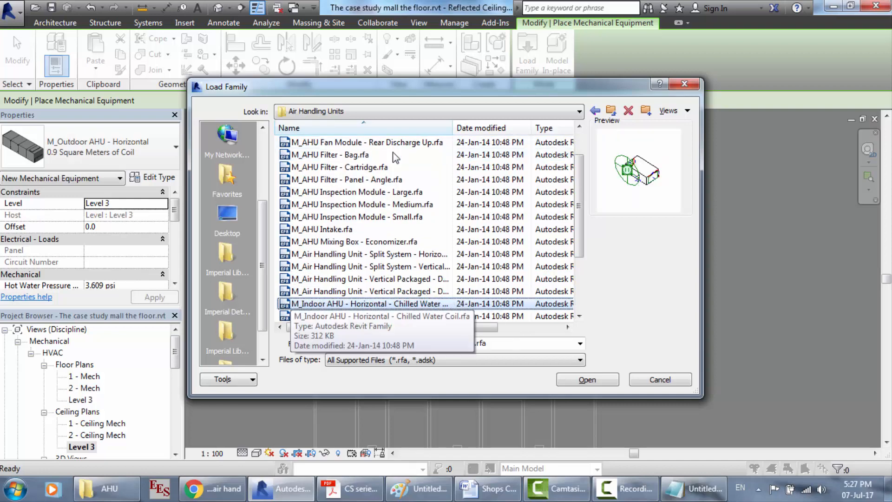
{"action": "key", "text": "Down"}
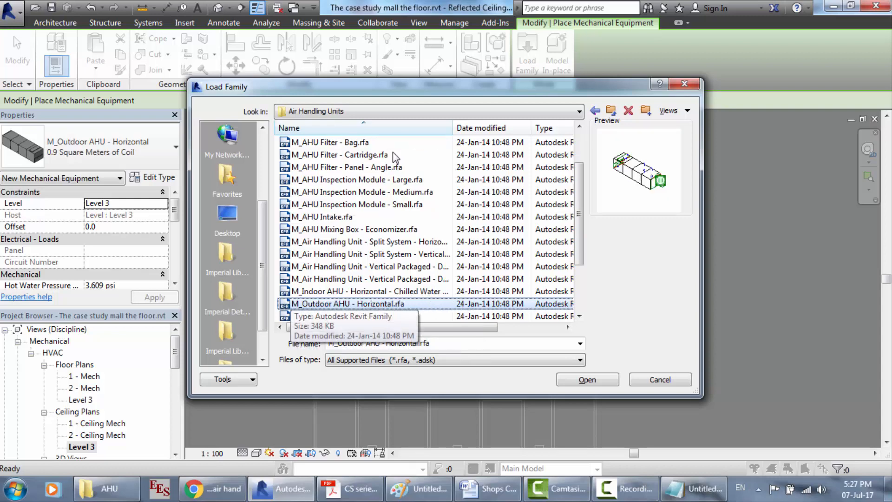
{"action": "key", "text": "Down"}
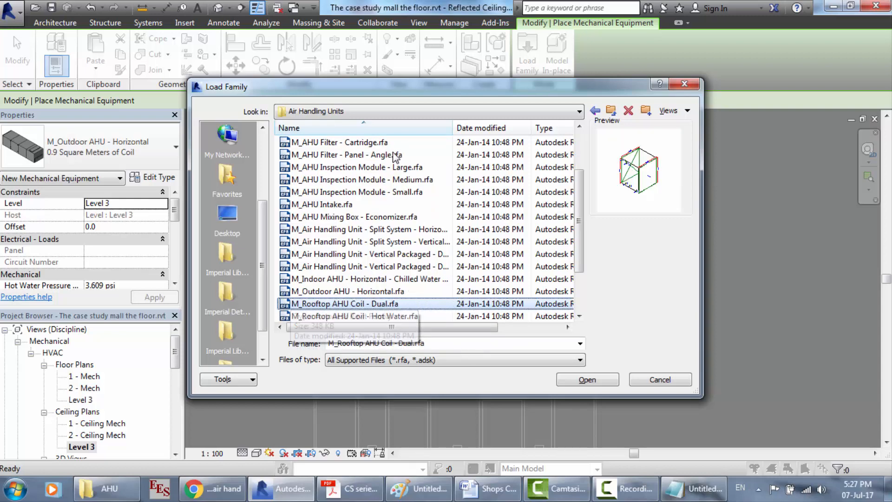
{"action": "key", "text": "Down"}
{"action": "key", "text": "Down"}
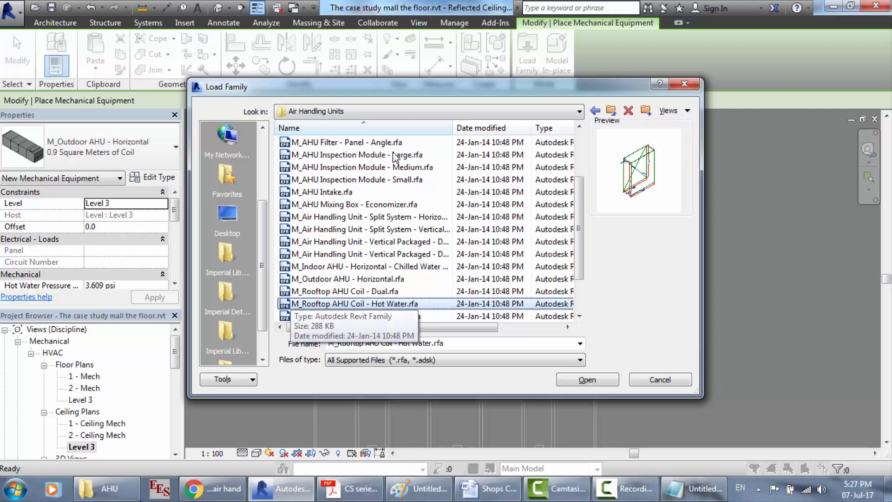
{"action": "key", "text": "Down"}
{"action": "key", "text": "Down"}
{"action": "key", "text": "Down"}
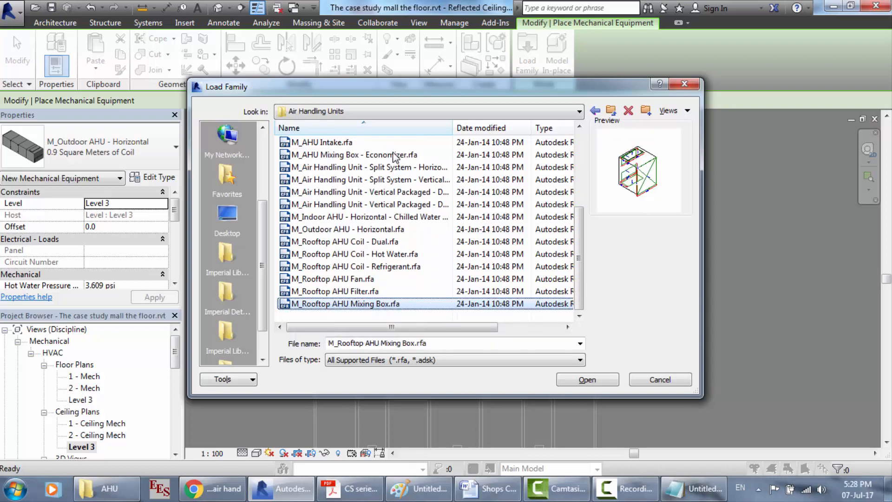
{"action": "left_click", "coordinate": [362, 205]}
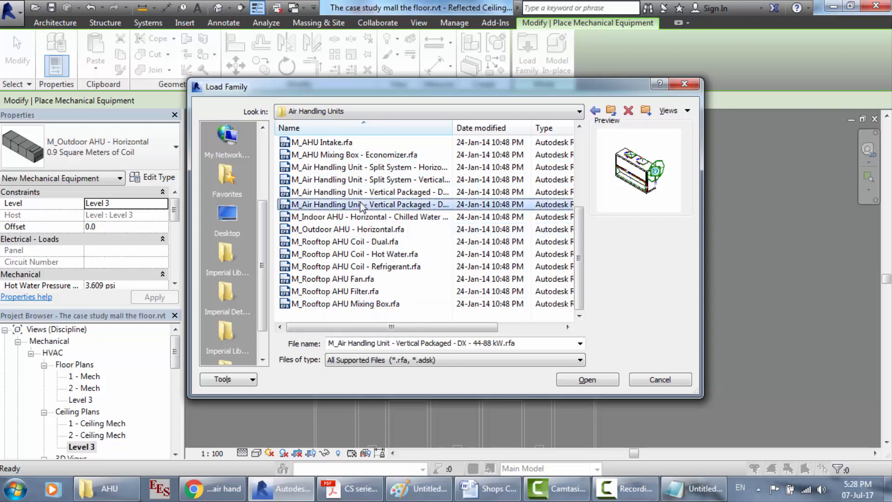
Compare previews of the indoor, rooftop, packaged and outdoor AHU families, ending on M_Outdoor AHU - Horizontal.rfa, and cancel loading.
{"action": "key", "text": "Down"}
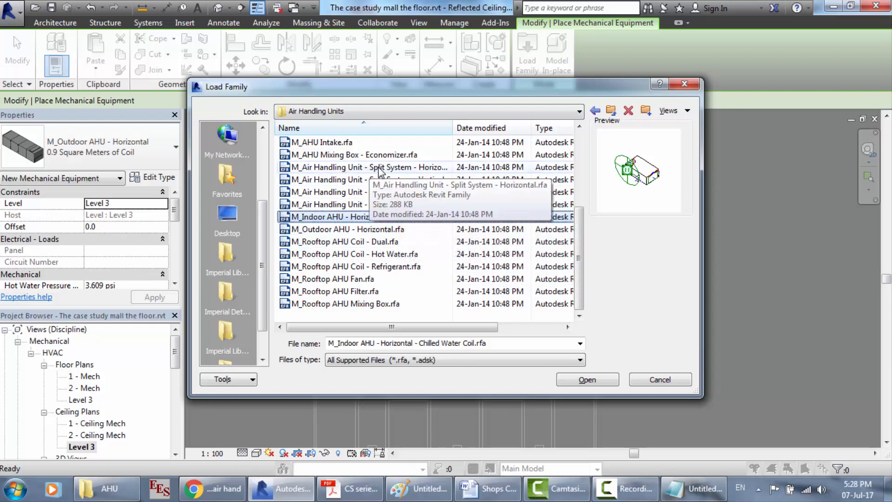
{"action": "left_click", "coordinate": [358, 243]}
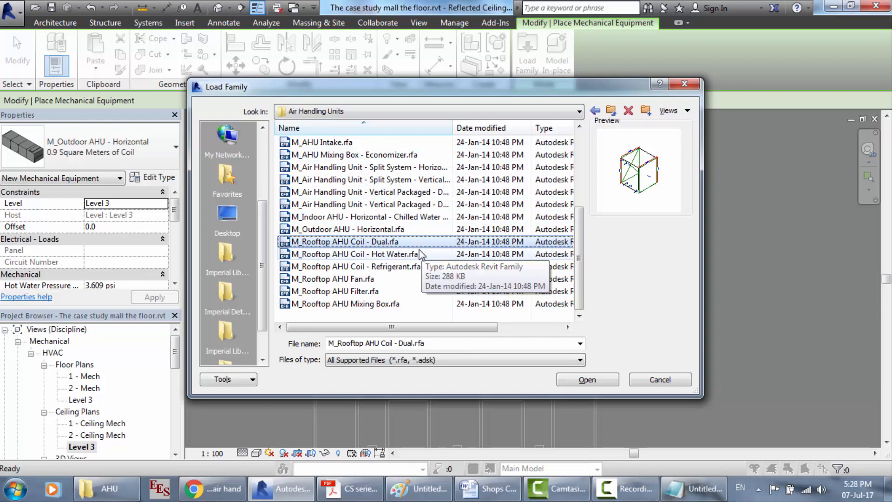
{"action": "left_click", "coordinate": [393, 255]}
{"action": "left_click", "coordinate": [375, 269]}
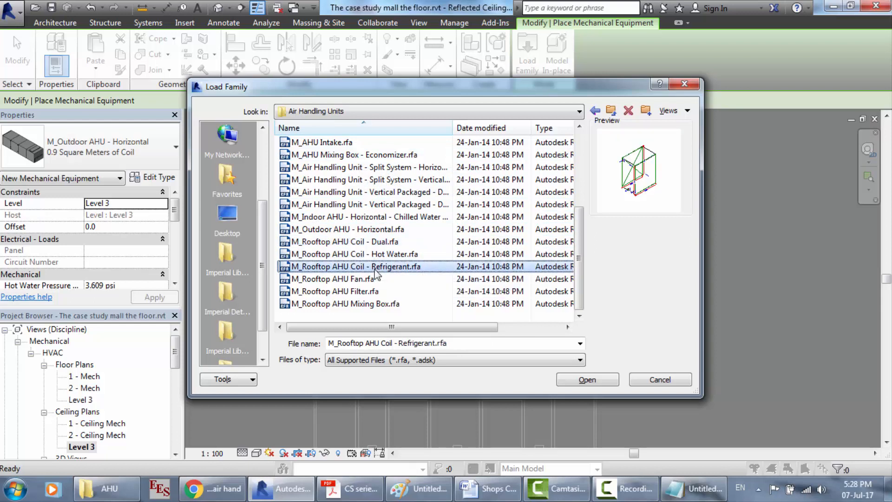
{"action": "left_click", "coordinate": [367, 218]}
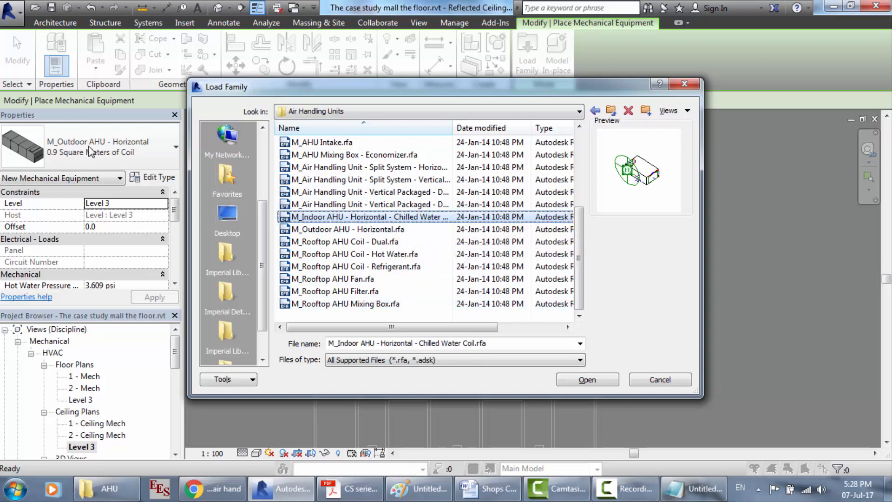
{"action": "left_click", "coordinate": [348, 195]}
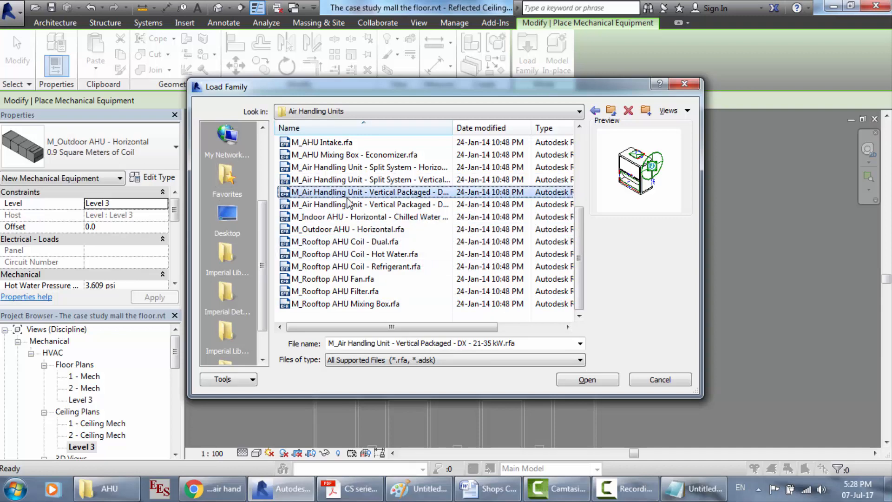
{"action": "key", "text": "Up"}
{"action": "key", "text": "Up"}
{"action": "key", "text": "Up"}
{"action": "key", "text": "Up"}
{"action": "key", "text": "Up"}
{"action": "key", "text": "Up"}
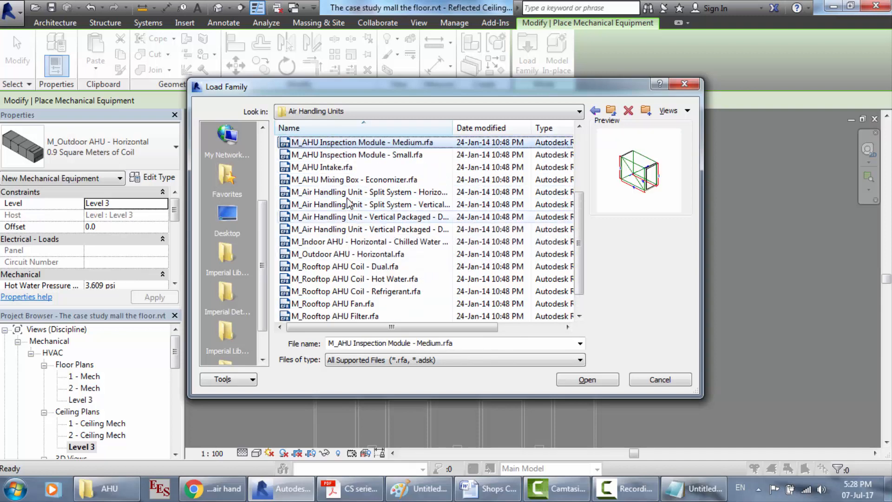
{"action": "left_click", "coordinate": [361, 254]}
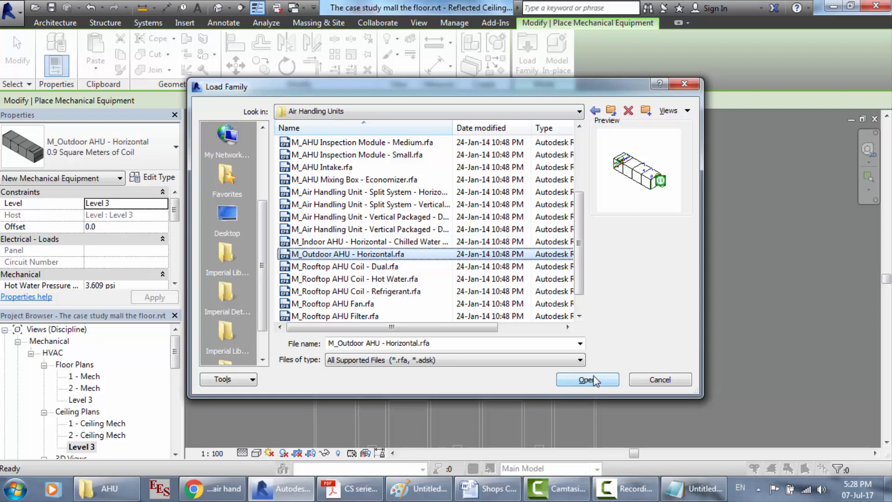
{"action": "left_click", "coordinate": [673, 382]}
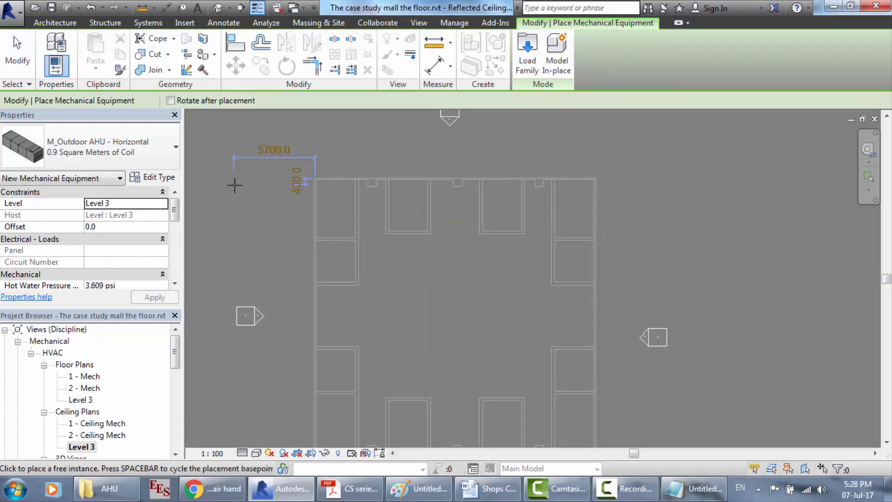
Choose the 0.6 Square Meters of Coil type of M_Outdoor AHU - Horizontal for the equipment being placed.
{"action": "left_click", "coordinate": [162, 159]}
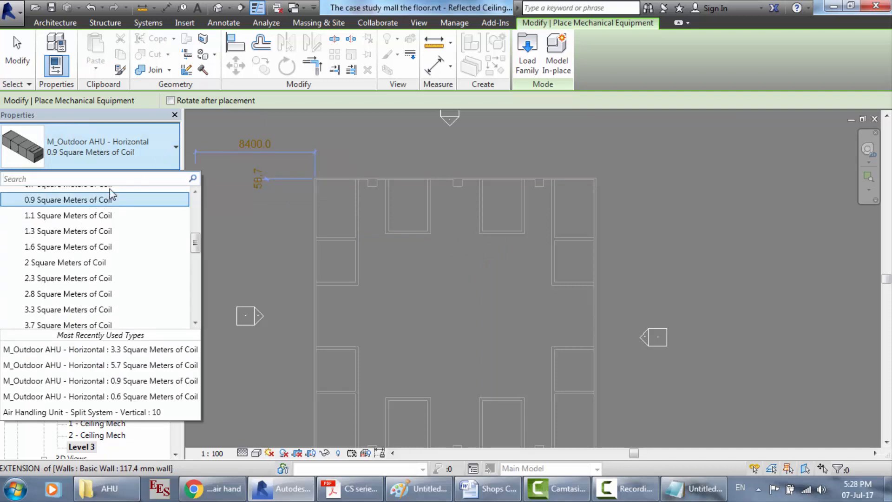
{"action": "left_click", "coordinate": [195, 192]}
{"action": "left_click", "coordinate": [195, 192]}
{"action": "left_click", "coordinate": [195, 192]}
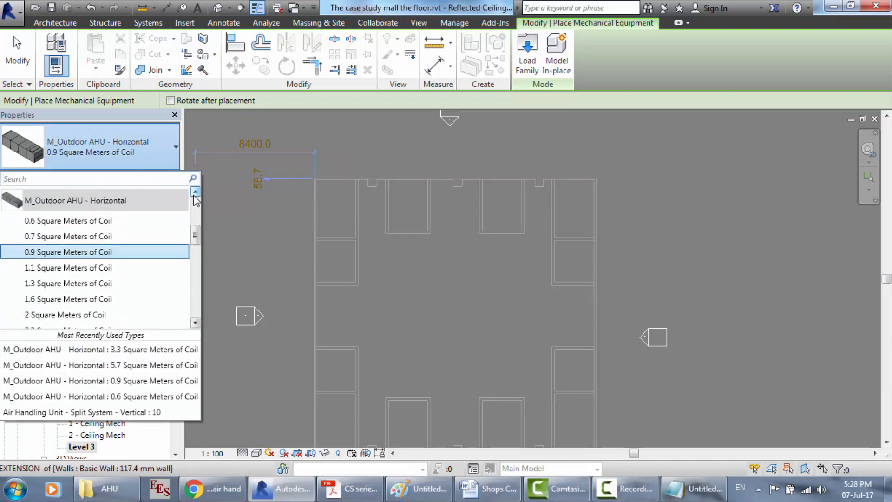
{"action": "left_click", "coordinate": [195, 193]}
{"action": "left_click", "coordinate": [101, 240]}
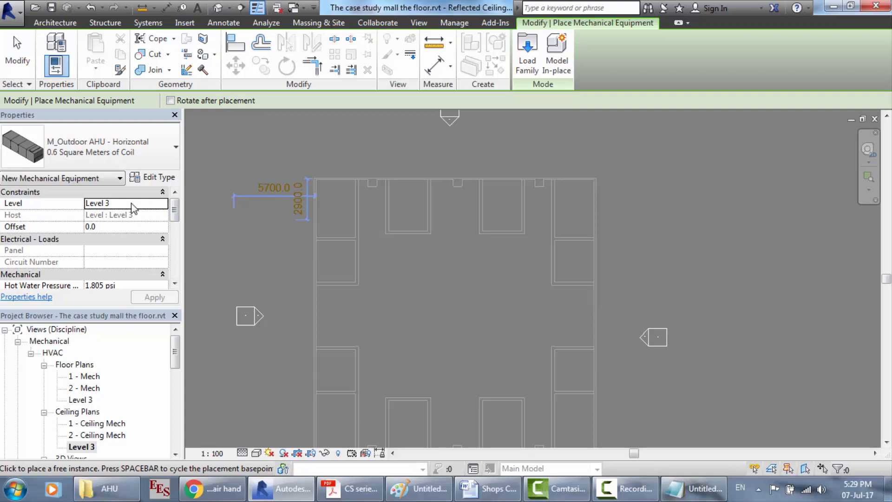
Set the unit's offset to 3000 above Level 3, place it near the middle of the mall plan, and end placement.
{"action": "left_click", "coordinate": [107, 227]}
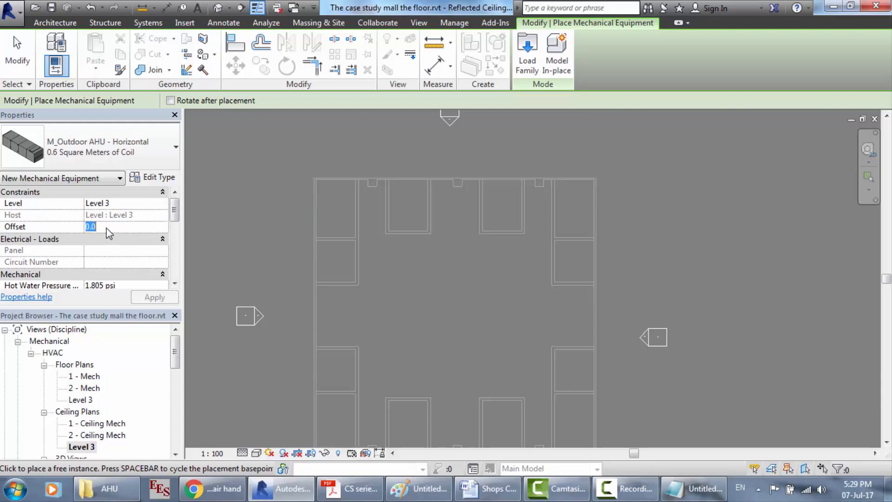
{"action": "type", "text": "3000"}
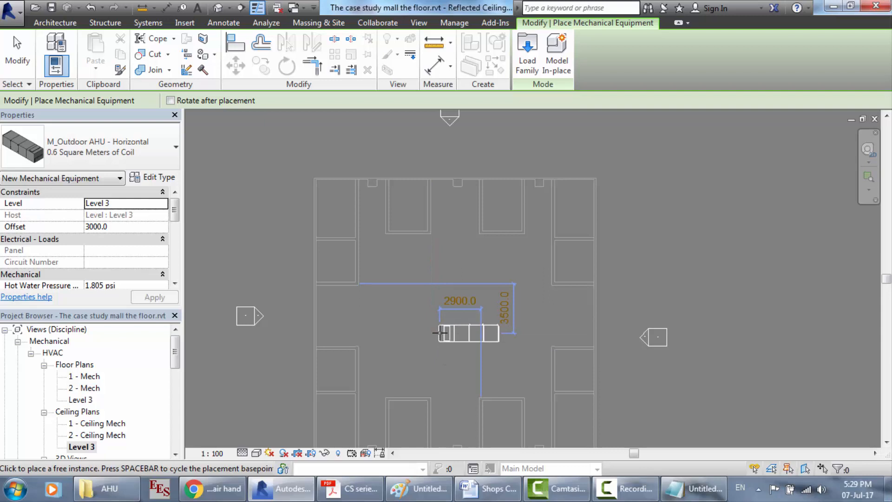
{"action": "left_click", "coordinate": [439, 333]}
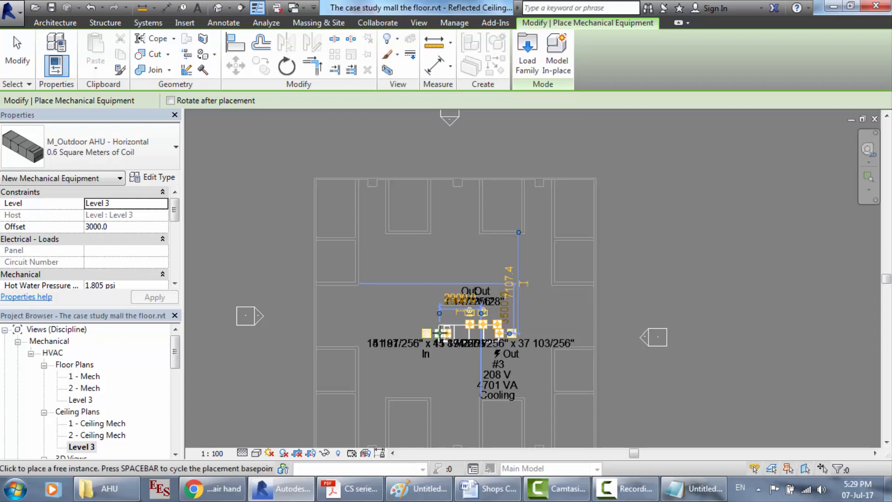
{"action": "key", "text": "Escape"}
{"action": "key", "text": "Escape"}
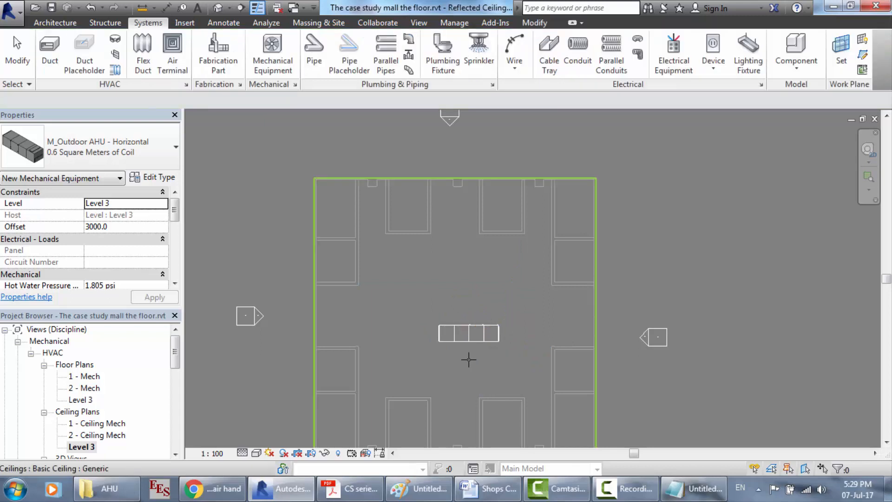
Select the placed outdoor AHU and examine its duct inlet and outlet, pipe and electrical connectors up close.
{"action": "scroll", "coordinate": [469, 359], "scroll_direction": "up", "scroll_amount": 2}
{"action": "scroll", "coordinate": [469, 359], "scroll_direction": "up", "scroll_amount": 2}
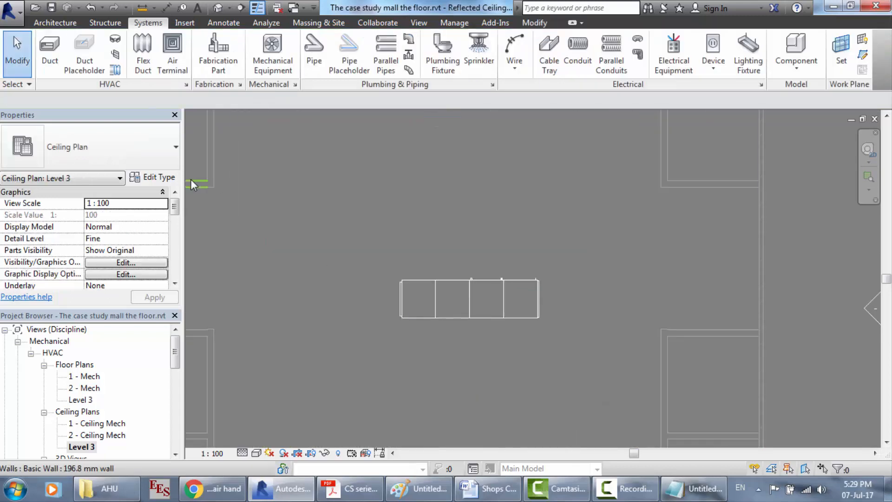
{"action": "left_click", "coordinate": [433, 291]}
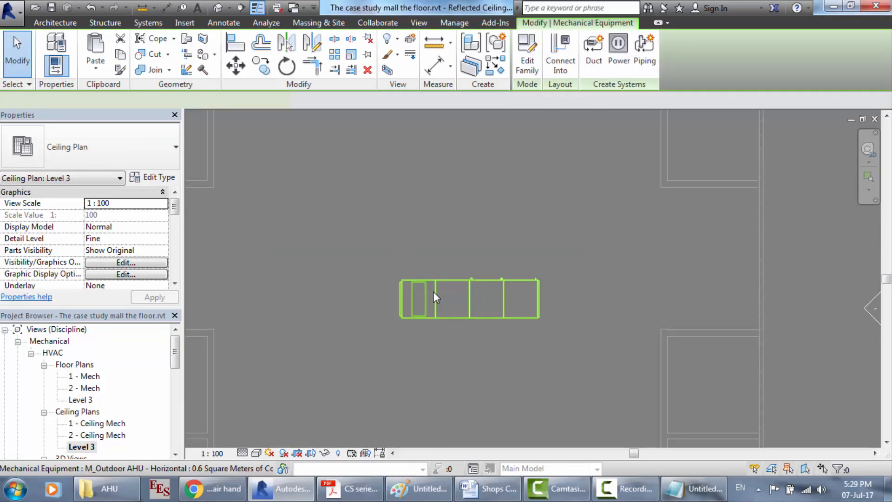
{"action": "scroll", "coordinate": [433, 291], "scroll_direction": "up", "scroll_amount": 2}
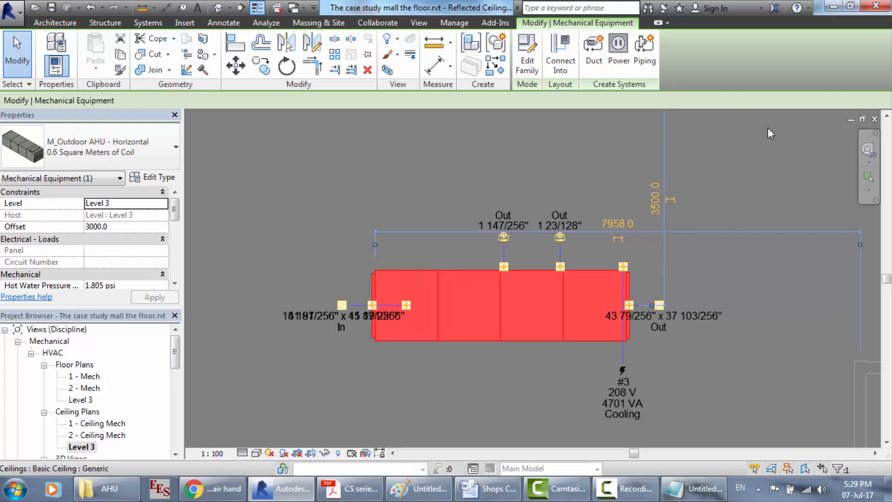
{"action": "scroll", "coordinate": [779, 179], "scroll_direction": "down", "scroll_amount": 1}
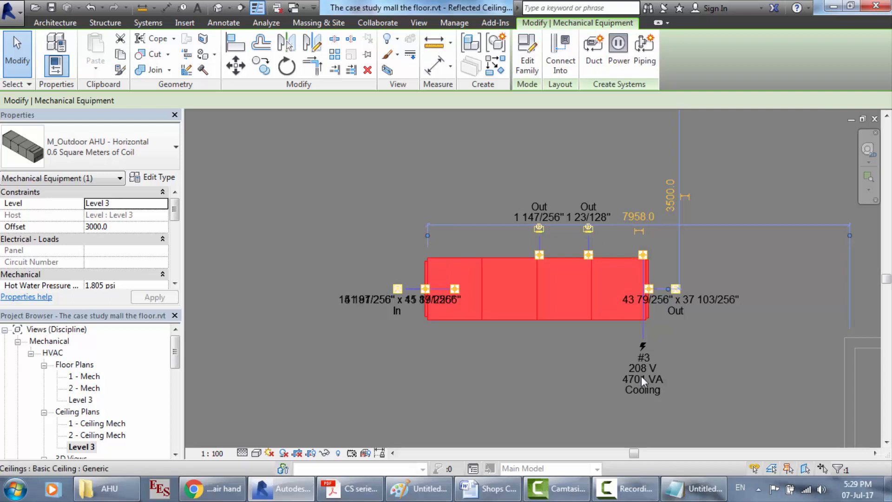
{"action": "scroll", "coordinate": [713, 321], "scroll_direction": "up", "scroll_amount": 1}
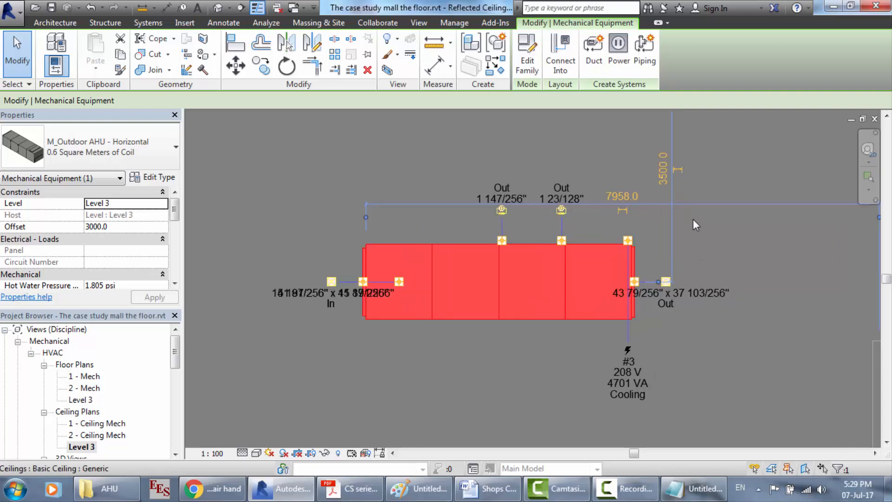
{"action": "scroll", "coordinate": [655, 219], "scroll_direction": "up", "scroll_amount": 1}
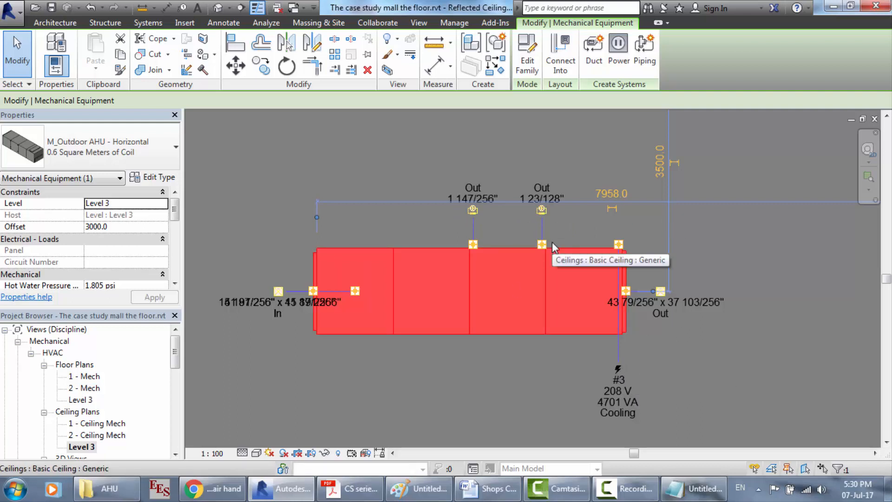
{"action": "scroll", "coordinate": [552, 241], "scroll_direction": "down", "scroll_amount": 1}
{"action": "scroll", "coordinate": [718, 264], "scroll_direction": "down", "scroll_amount": 3}
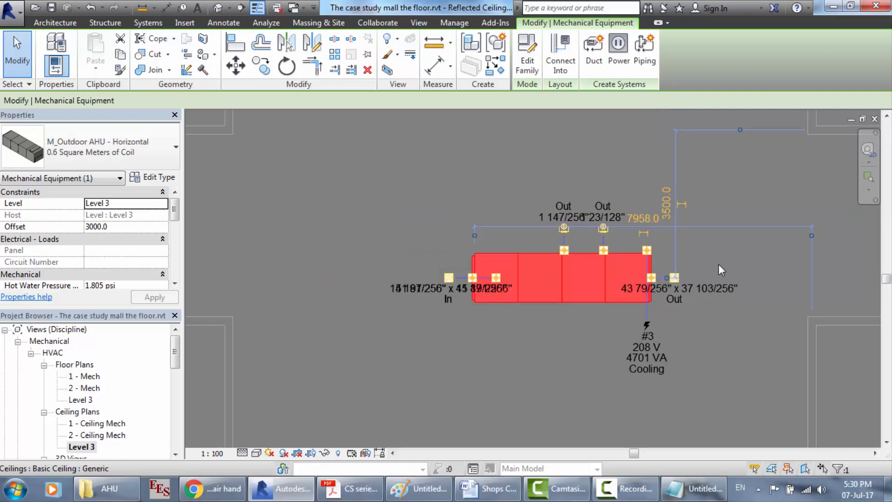
{"action": "scroll", "coordinate": [865, 247], "scroll_direction": "up", "scroll_amount": 2}
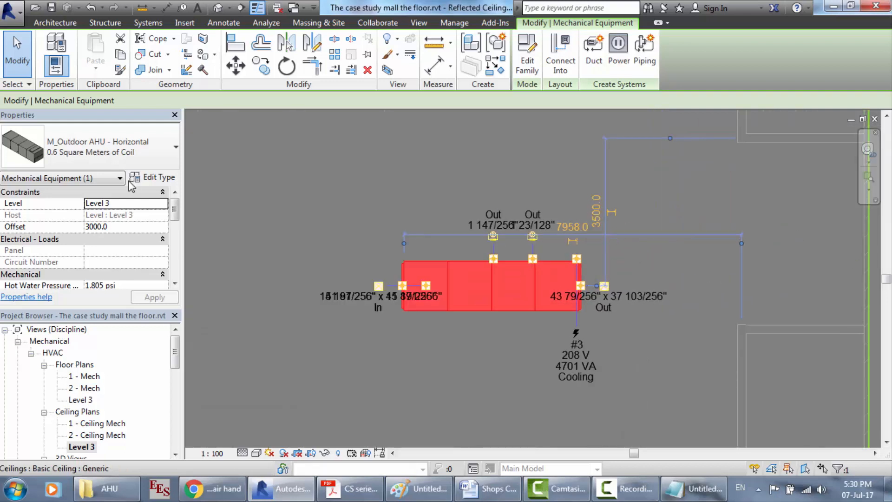
Open the Level 3 floor plan and set the central shaft opening's top offset to 5000.
{"action": "double_click", "coordinate": [89, 398]}
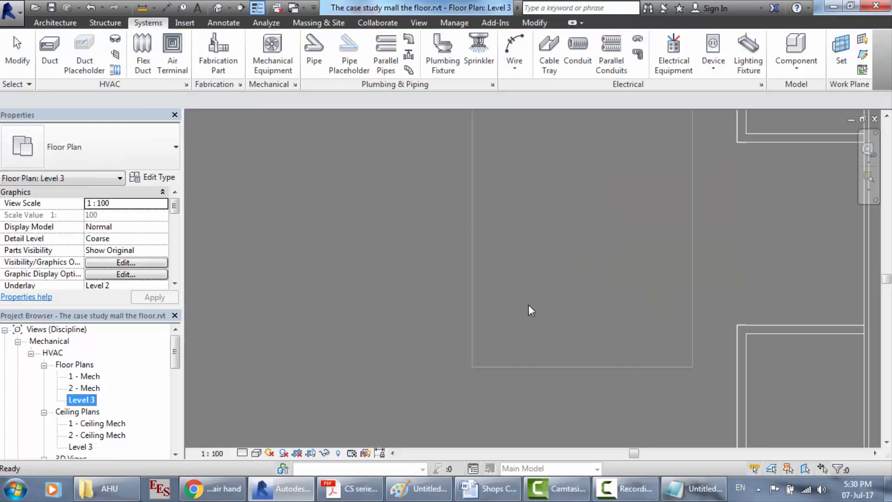
{"action": "scroll", "coordinate": [775, 277], "scroll_direction": "down", "scroll_amount": 2}
{"action": "left_click", "coordinate": [636, 267]}
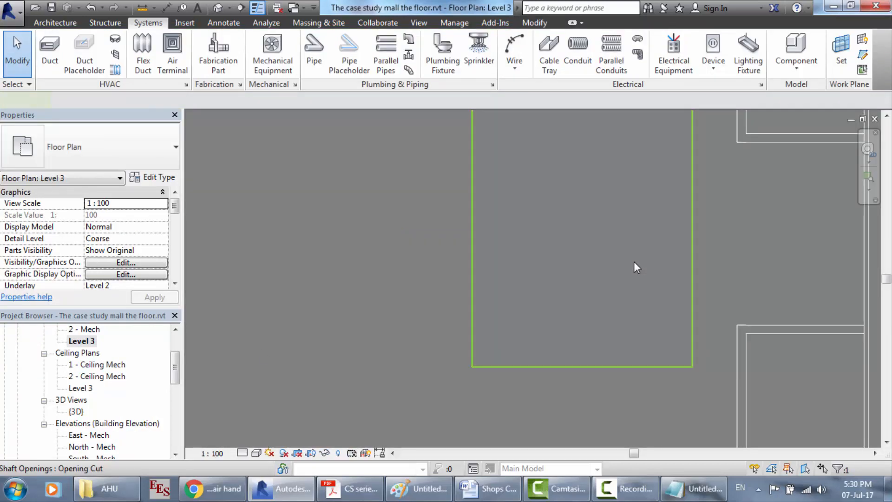
{"action": "left_click", "coordinate": [504, 246]}
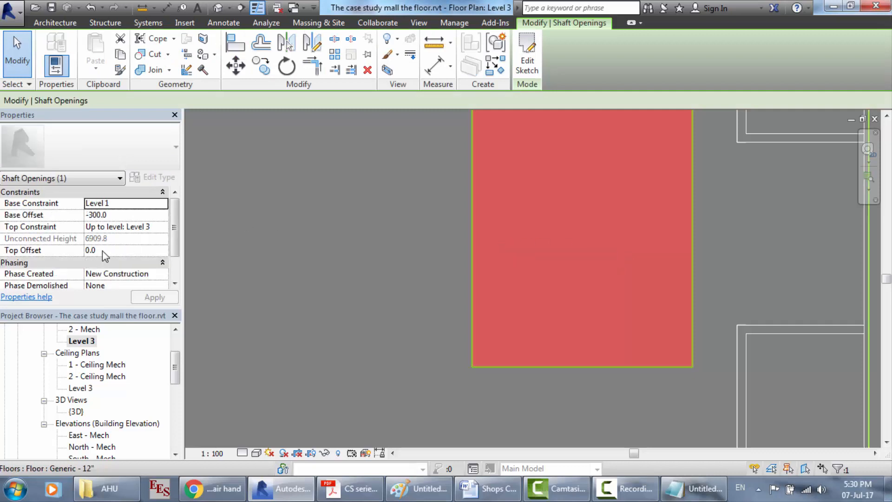
{"action": "left_click", "coordinate": [103, 251]}
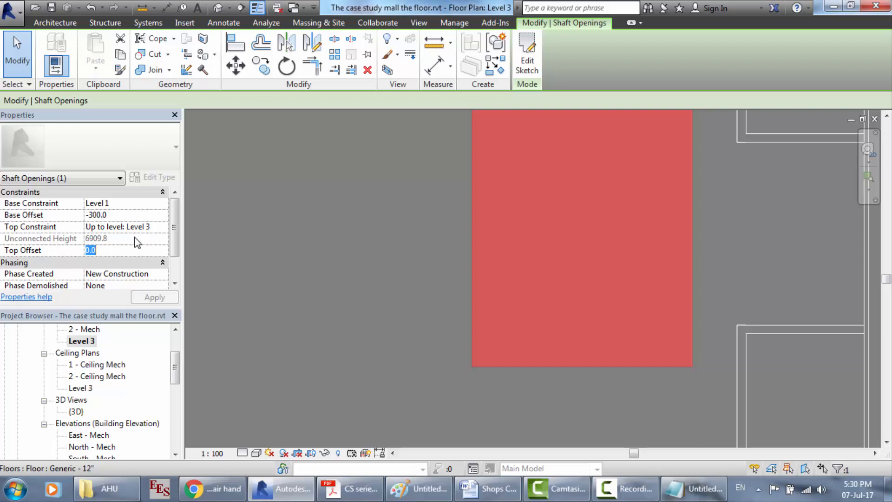
{"action": "type", "text": "5000"}
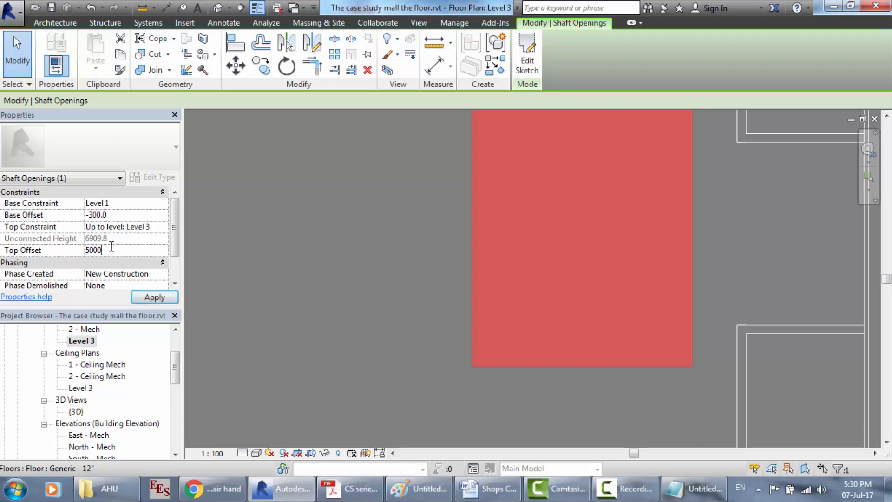
{"action": "left_click", "coordinate": [171, 300]}
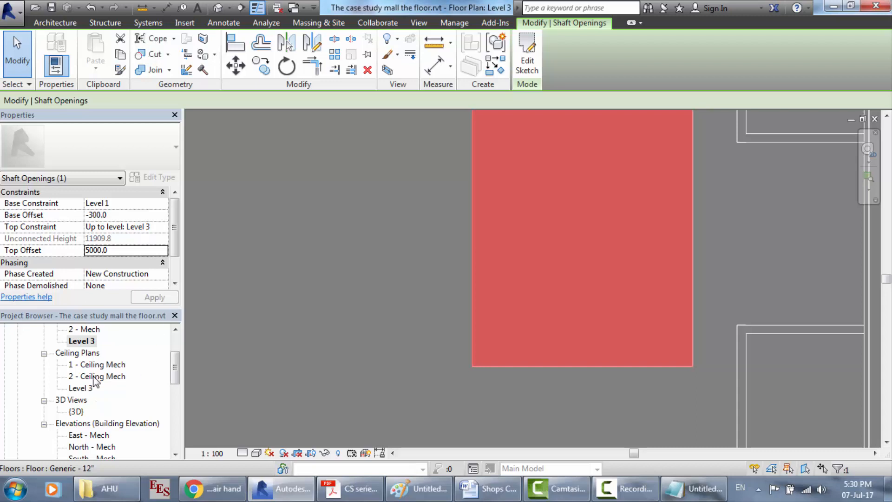
Return to the Level 3 ceiling plan and move the AHU outside the shaft opening, with its outlet connector at the shaft's left edge.
{"action": "double_click", "coordinate": [90, 392]}
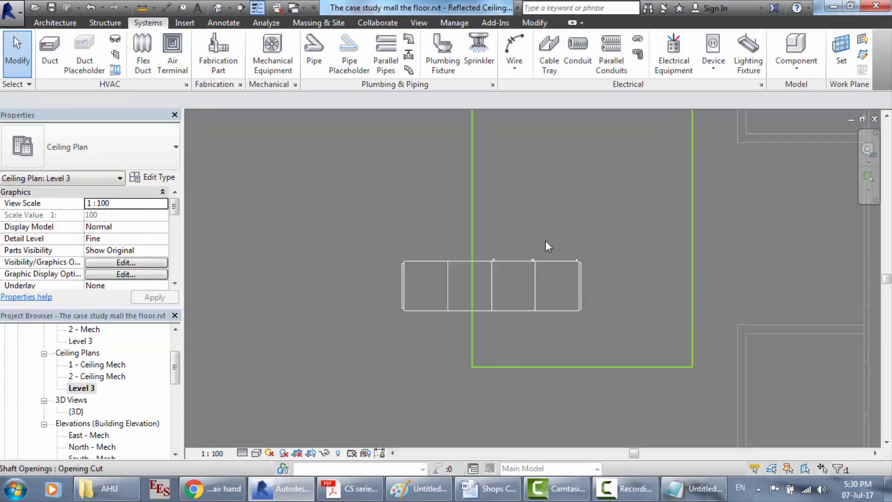
{"action": "scroll", "coordinate": [545, 240], "scroll_direction": "down", "scroll_amount": 2}
{"action": "scroll", "coordinate": [545, 241], "scroll_direction": "down", "scroll_amount": 2}
{"action": "scroll", "coordinate": [623, 166], "scroll_direction": "up", "scroll_amount": 1}
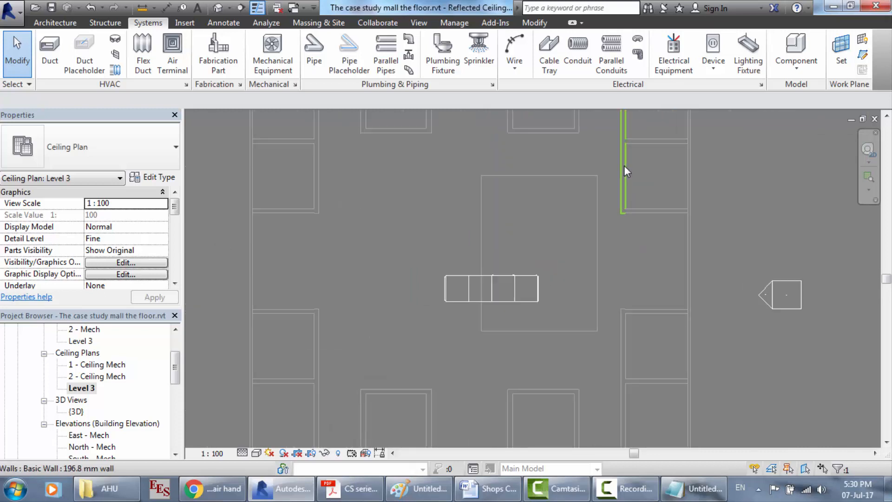
{"action": "scroll", "coordinate": [536, 195], "scroll_direction": "up", "scroll_amount": 2}
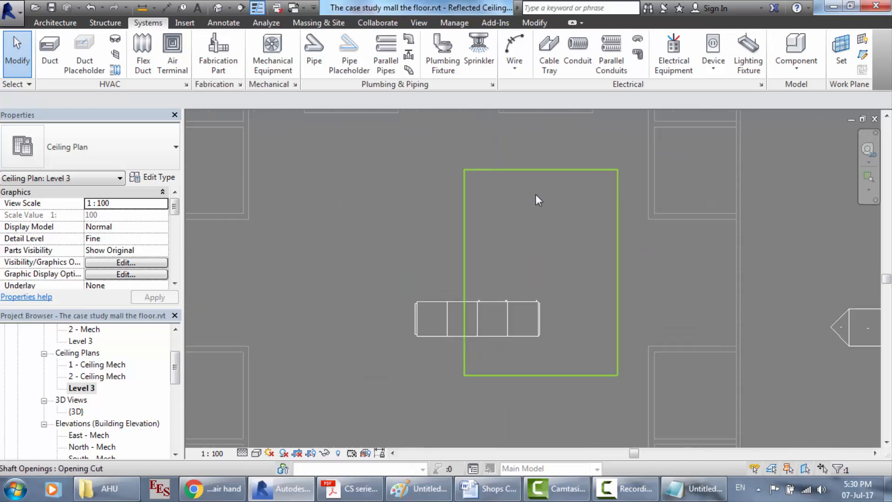
{"action": "left_click", "coordinate": [453, 311]}
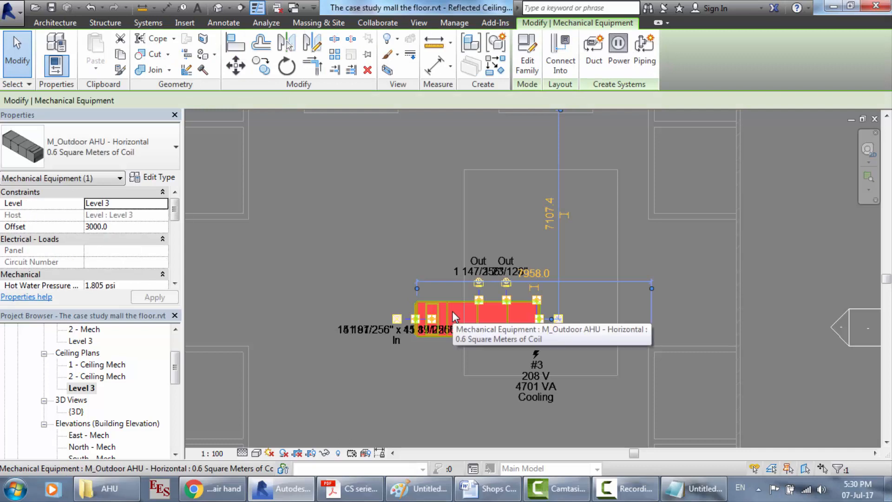
{"action": "left_click_drag", "start_coordinate": [447, 315], "coordinate": [381, 268]}
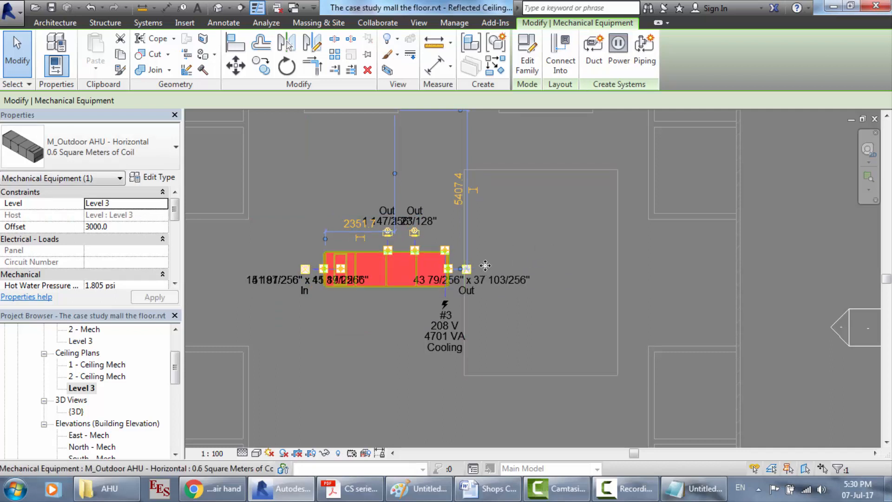
{"action": "scroll", "coordinate": [473, 211], "scroll_direction": "up", "scroll_amount": 1}
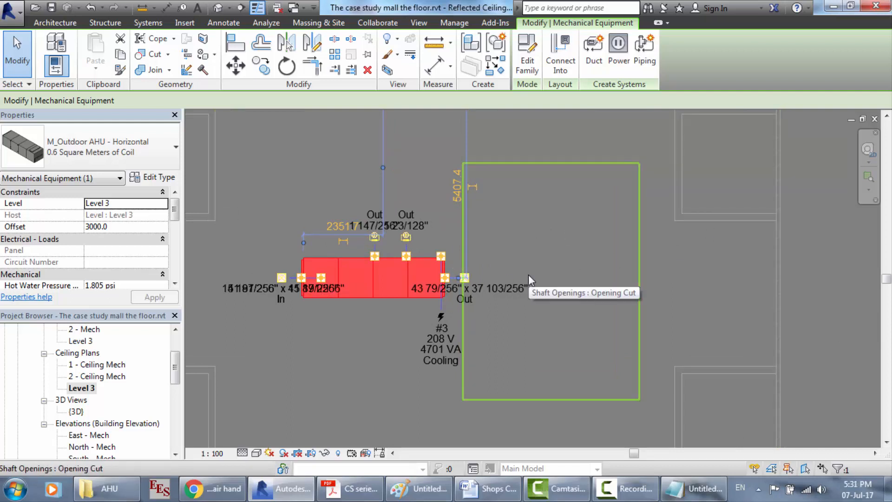
Set the central shaft opening's top offset to 0 above Level 3.
{"action": "key", "text": "Escape"}
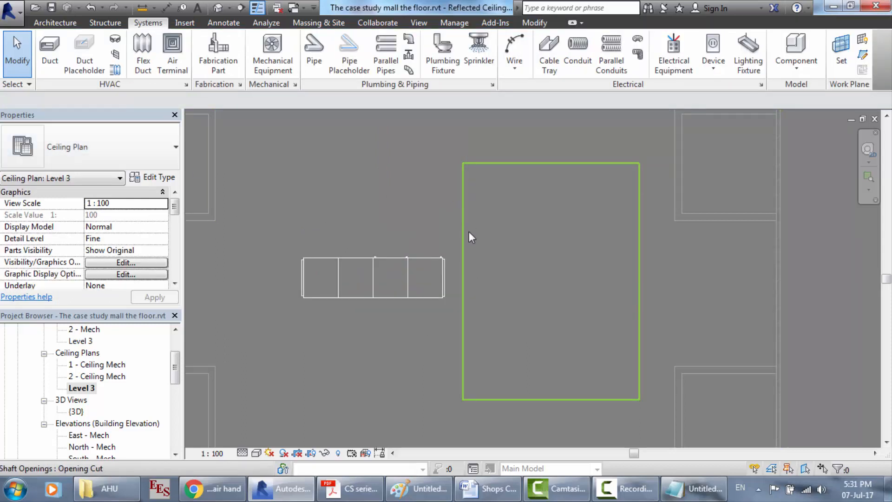
{"action": "left_click", "coordinate": [469, 233]}
{"action": "left_click", "coordinate": [110, 251]}
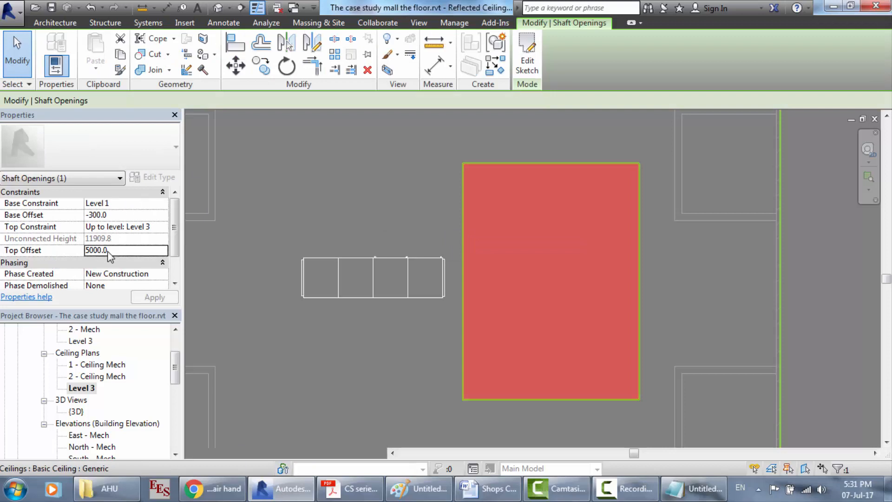
{"action": "type", "text": "0"}
{"action": "key", "text": "BackSpace"}
{"action": "key", "text": "BackSpace"}
{"action": "key", "text": "BackSpace"}
{"action": "key", "text": "BackSpace"}
{"action": "key", "text": "BackSpace"}
{"action": "key", "text": "BackSpace"}
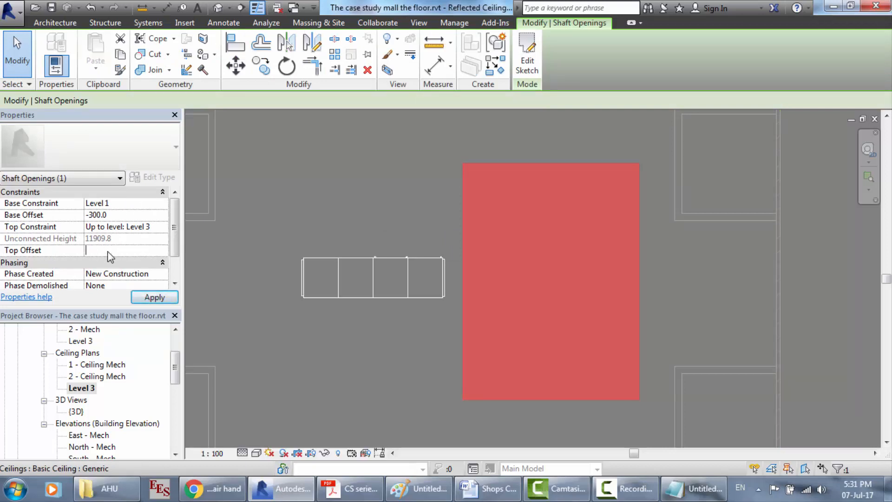
{"action": "left_click", "coordinate": [139, 298]}
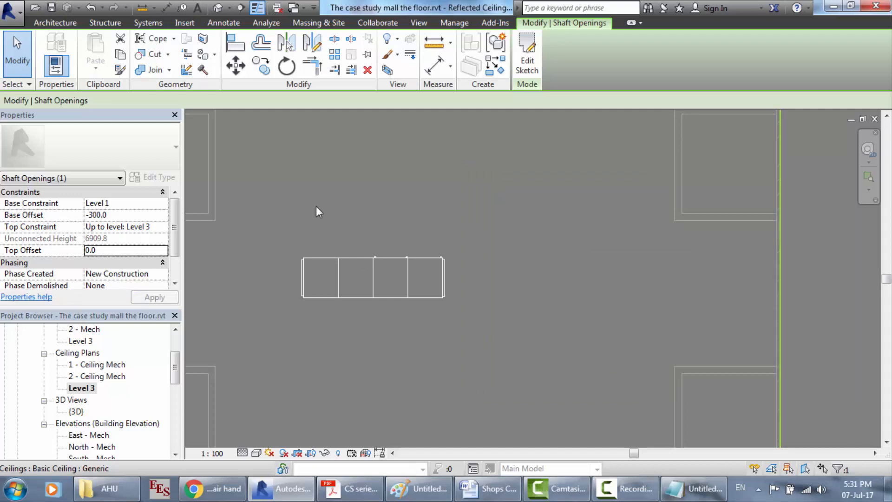
{"action": "key", "text": "Escape"}
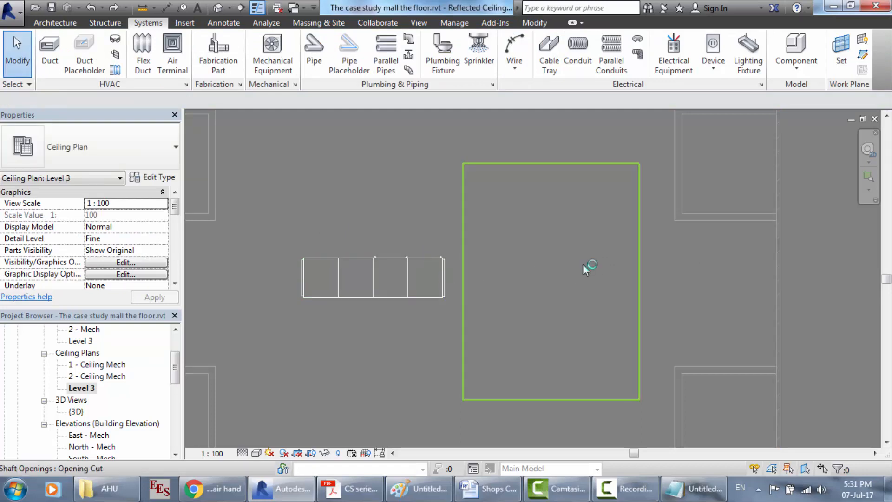
{"action": "scroll", "coordinate": [582, 264], "scroll_direction": "down", "scroll_amount": 4}
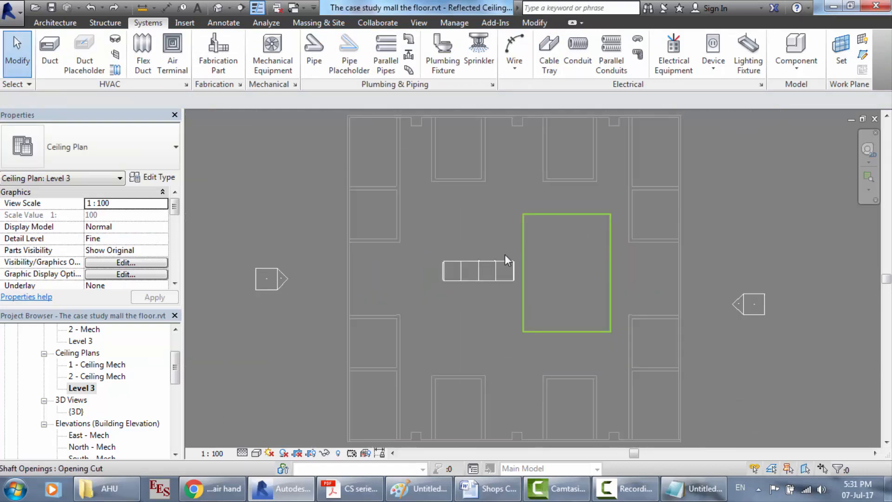
{"action": "scroll", "coordinate": [491, 244], "scroll_direction": "up", "scroll_amount": 2}
{"action": "scroll", "coordinate": [663, 247], "scroll_direction": "down", "scroll_amount": 1}
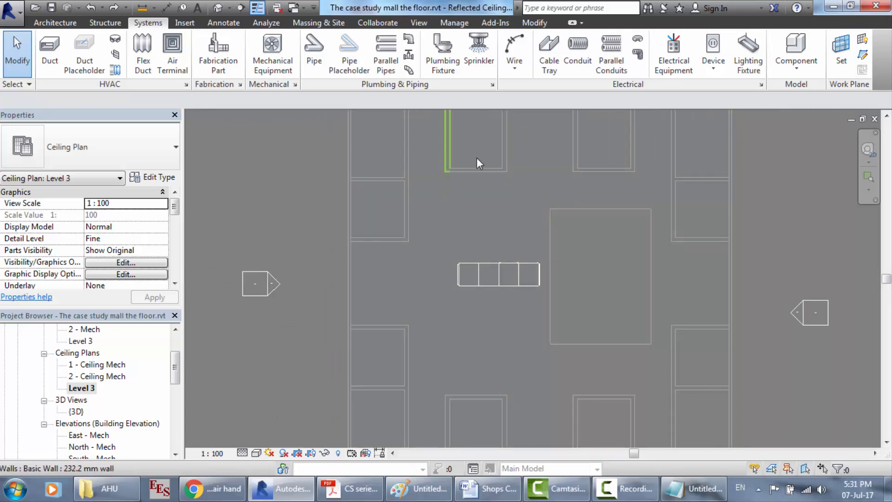
{"action": "scroll", "coordinate": [486, 159], "scroll_direction": "down", "scroll_amount": 2}
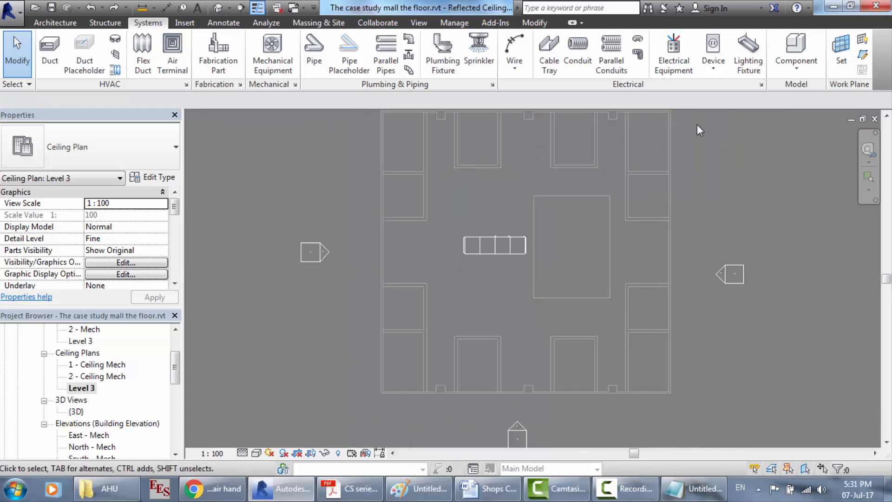
{"action": "scroll", "coordinate": [696, 130], "scroll_direction": "up", "scroll_amount": 1}
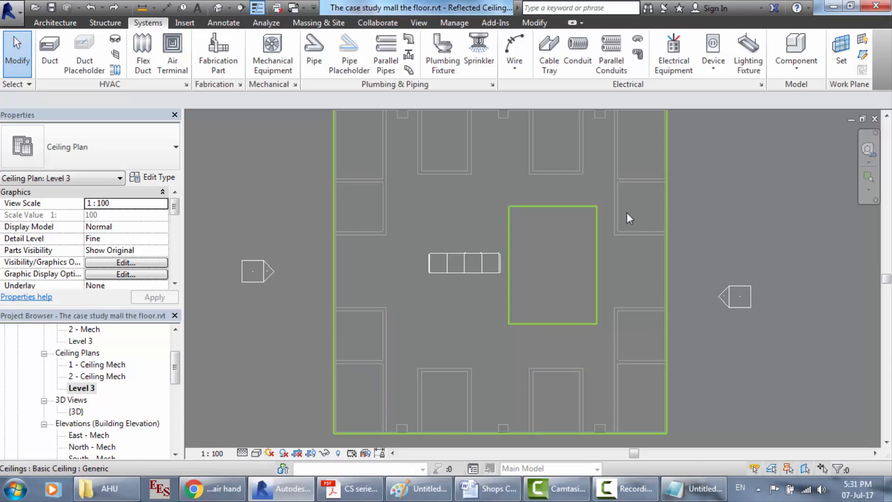
Try to open the DuctMate duct size calculator.
{"action": "left_click", "coordinate": [15, 488]}
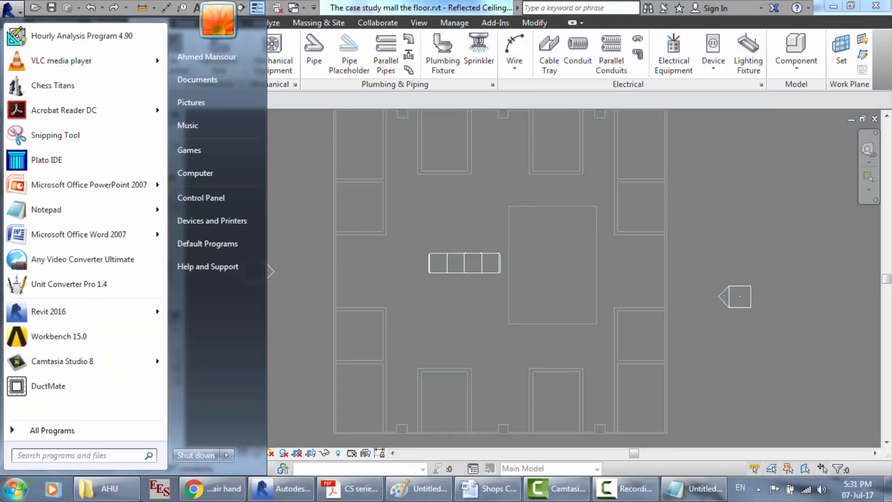
{"action": "type", "text": "duct"}
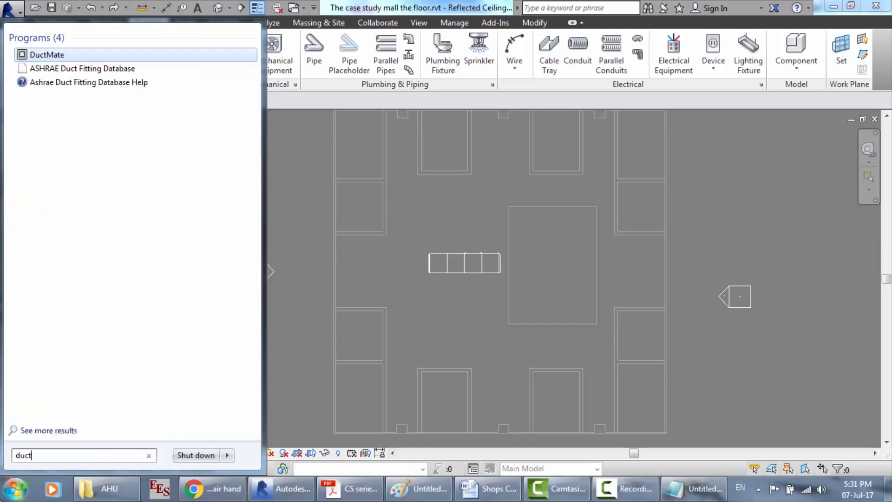
{"action": "left_click", "coordinate": [61, 58]}
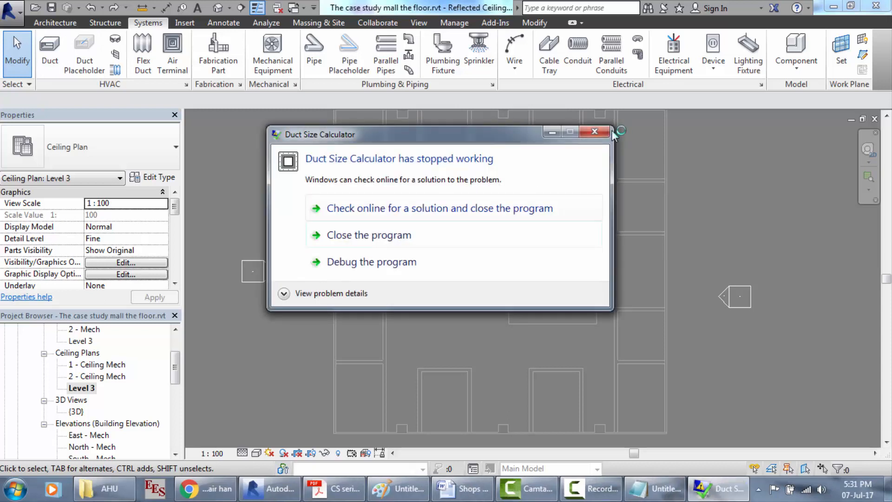
{"action": "left_click", "coordinate": [598, 131]}
{"action": "left_click", "coordinate": [15, 488]}
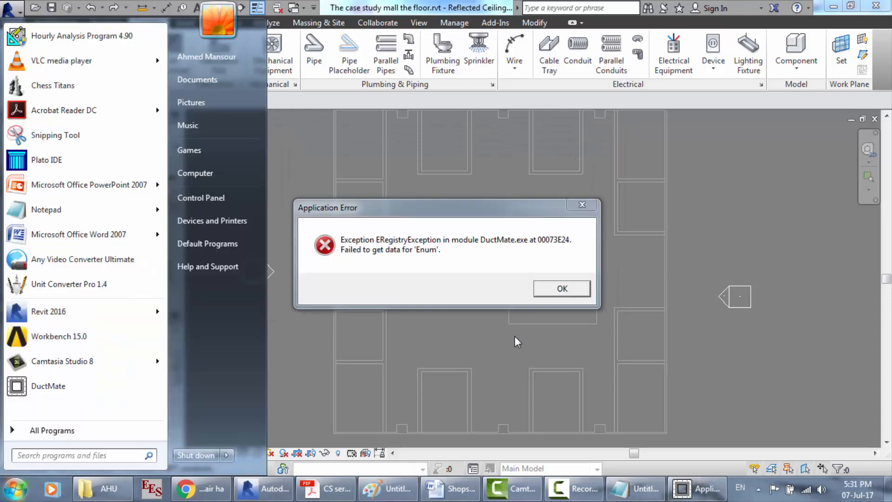
{"action": "left_click", "coordinate": [559, 288]}
{"action": "left_click", "coordinate": [559, 288]}
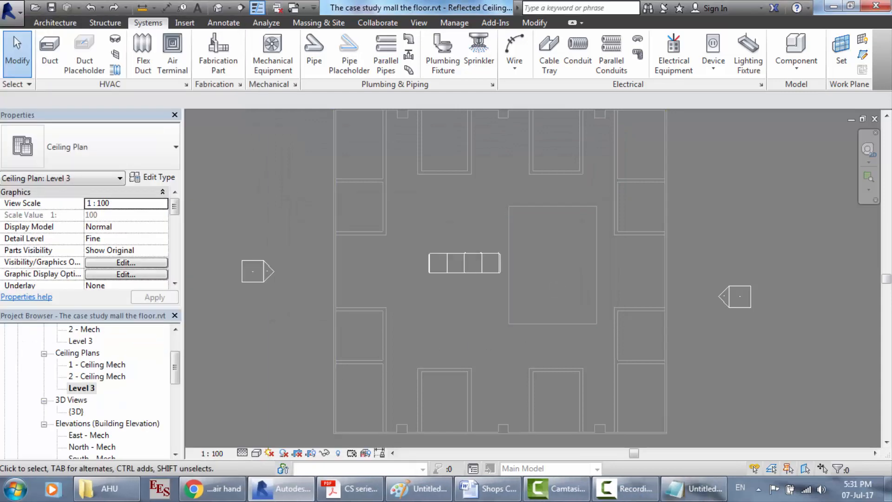
Open DuctMate as administrator and dismiss its evaluation notice.
{"action": "left_click", "coordinate": [14, 489]}
{"action": "type", "text": "du"}
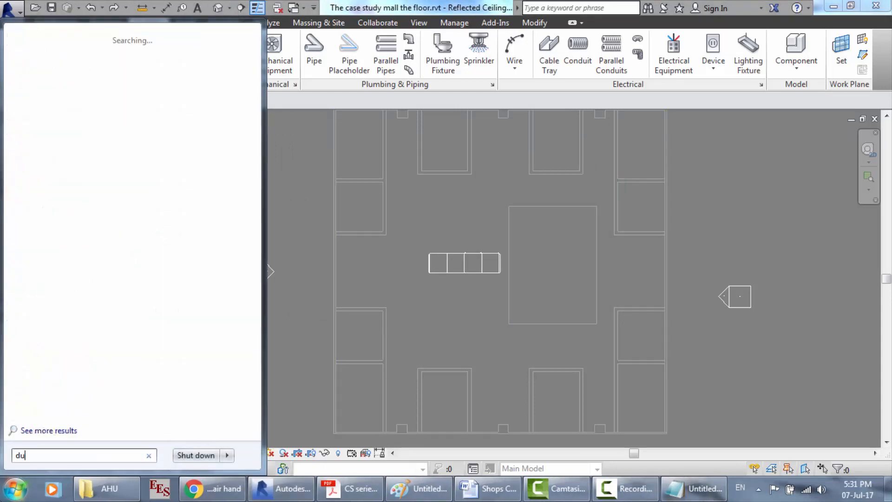
{"action": "type", "text": "ctmate"}
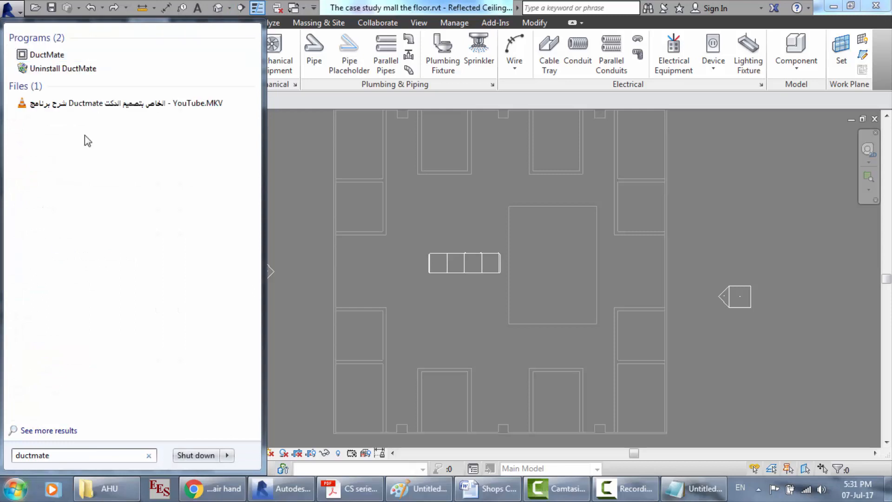
{"action": "right_click", "coordinate": [75, 60]}
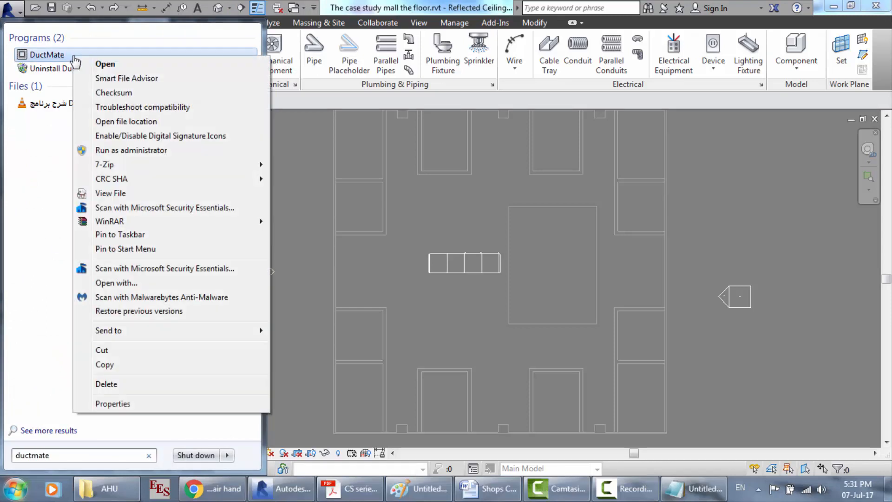
{"action": "left_click", "coordinate": [127, 152]}
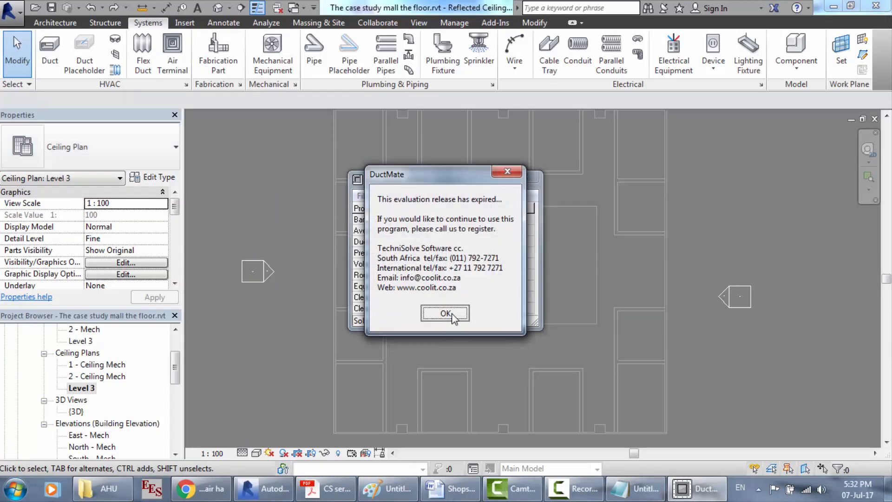
{"action": "left_click", "coordinate": [451, 314]}
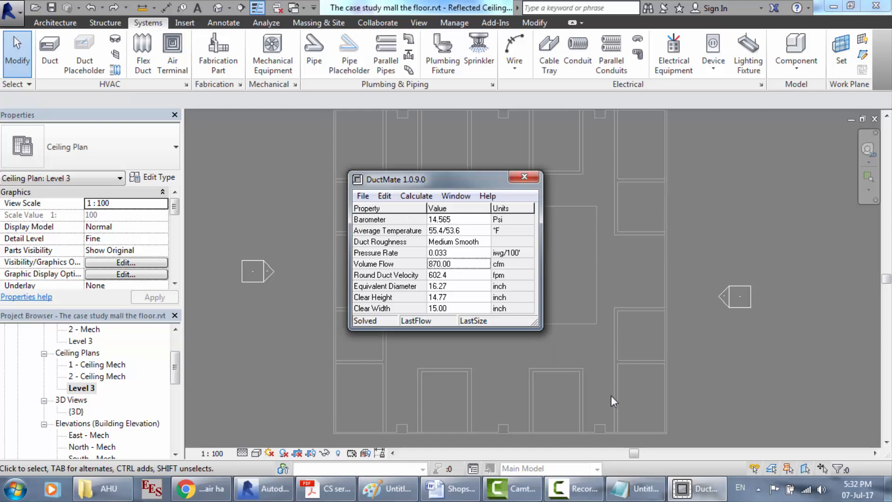
Check the building's total CFM in the Notepad note, and select the AHU in Revit to examine its outlet connector size.
{"action": "left_click", "coordinate": [640, 497]}
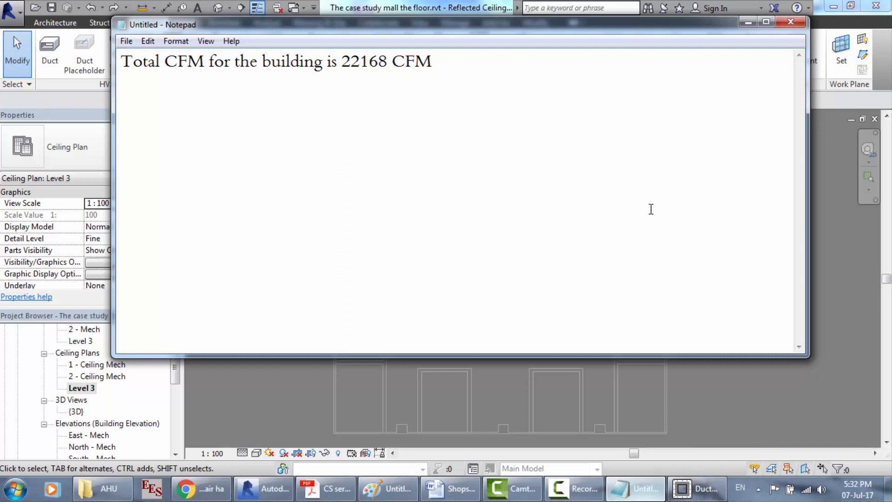
{"action": "left_click", "coordinate": [697, 485]}
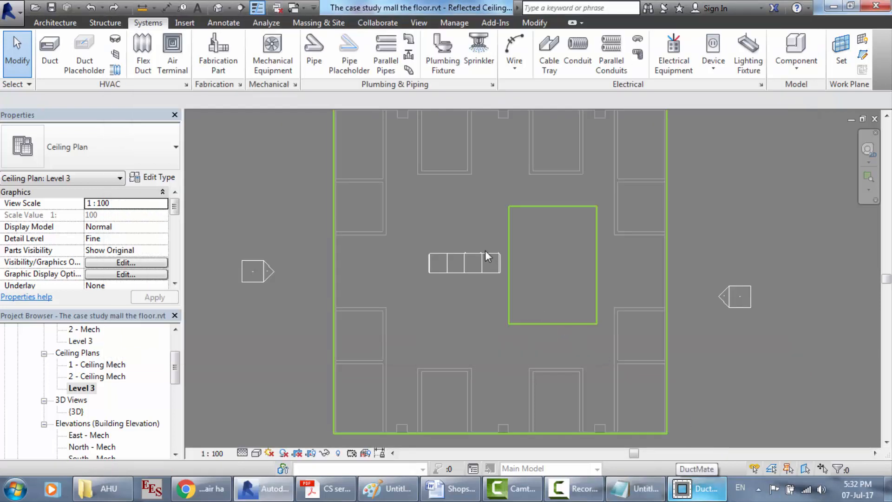
{"action": "scroll", "coordinate": [484, 252], "scroll_direction": "up", "scroll_amount": 5}
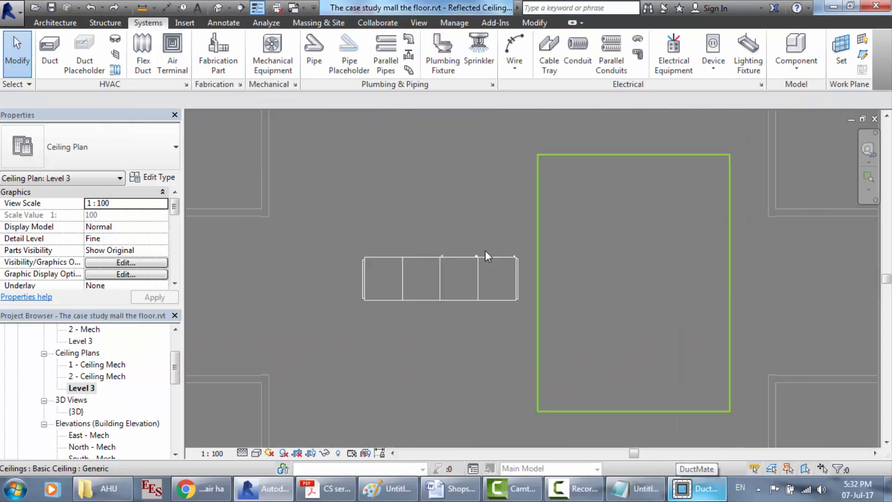
{"action": "left_click", "coordinate": [514, 291]}
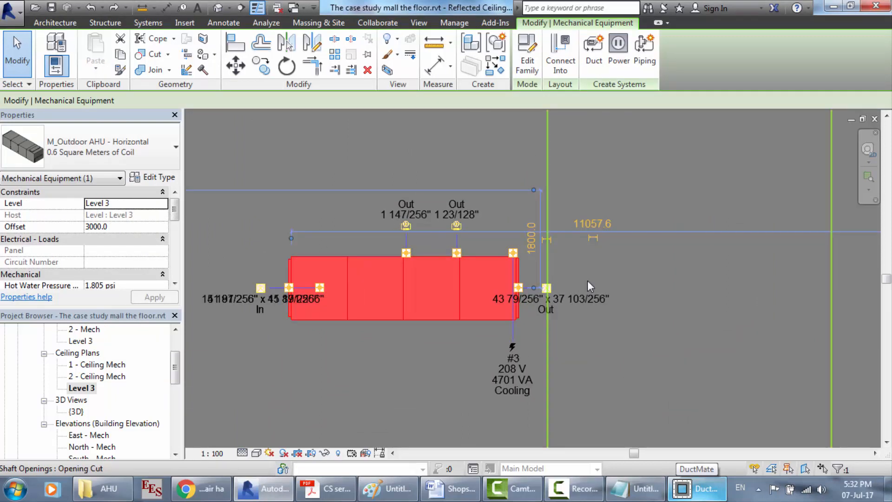
Take the building's total CFM from the Notepad note and set DuctMate's volume flow to 22168 cfm.
{"action": "left_click", "coordinate": [635, 487]}
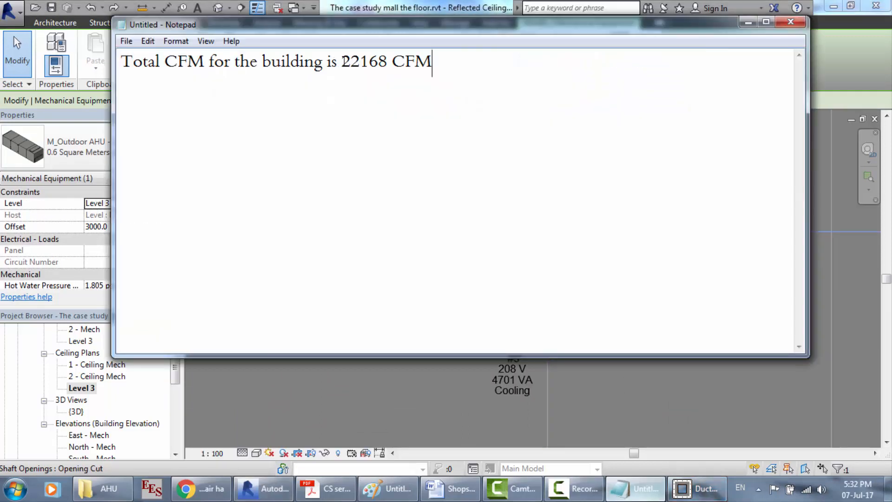
{"action": "left_click_drag", "start_coordinate": [342, 61], "coordinate": [385, 61]}
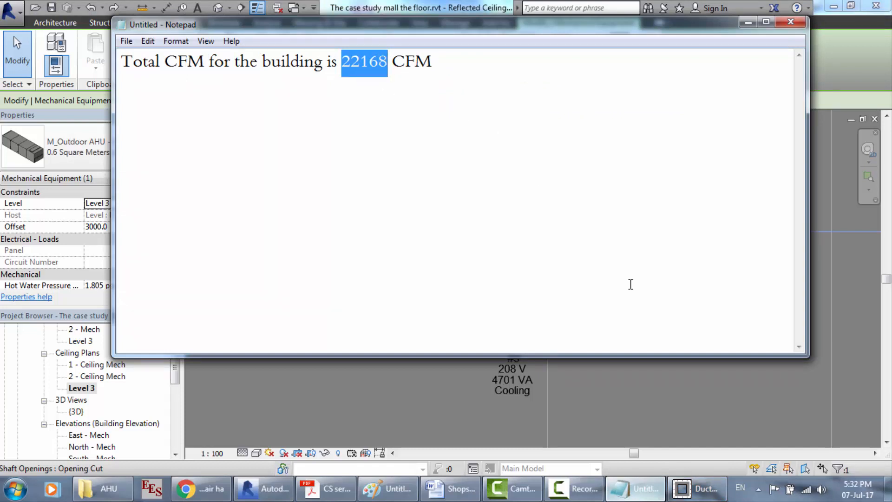
{"action": "left_click", "coordinate": [695, 488]}
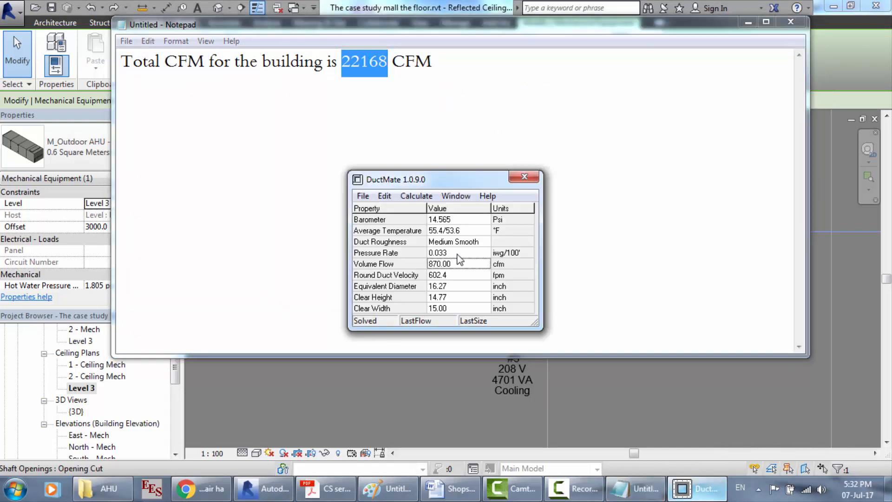
{"action": "double_click", "coordinate": [447, 264]}
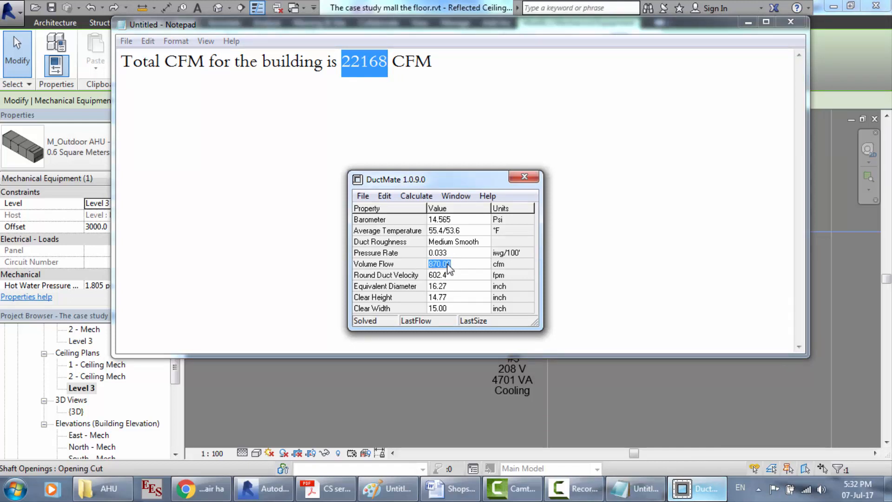
{"action": "type", "text": "22168"}
{"action": "key", "text": "Return"}
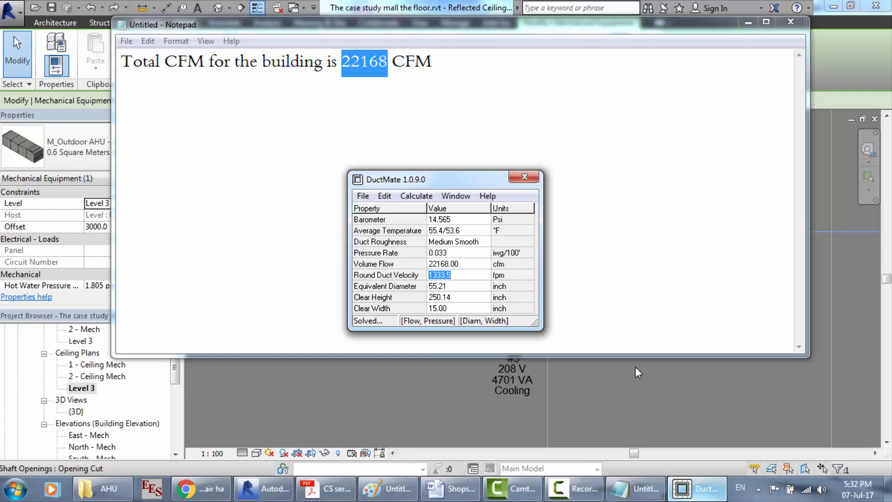
Switch to Acrobat Reader and examine the air volume versus air velocity chart on page 1 of Full page photo.pdf.
{"action": "left_click", "coordinate": [331, 488]}
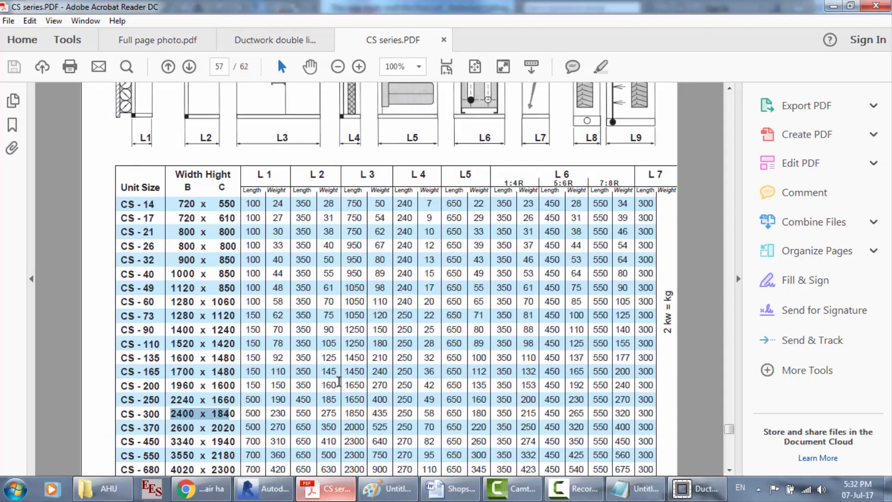
{"action": "left_click", "coordinate": [175, 41]}
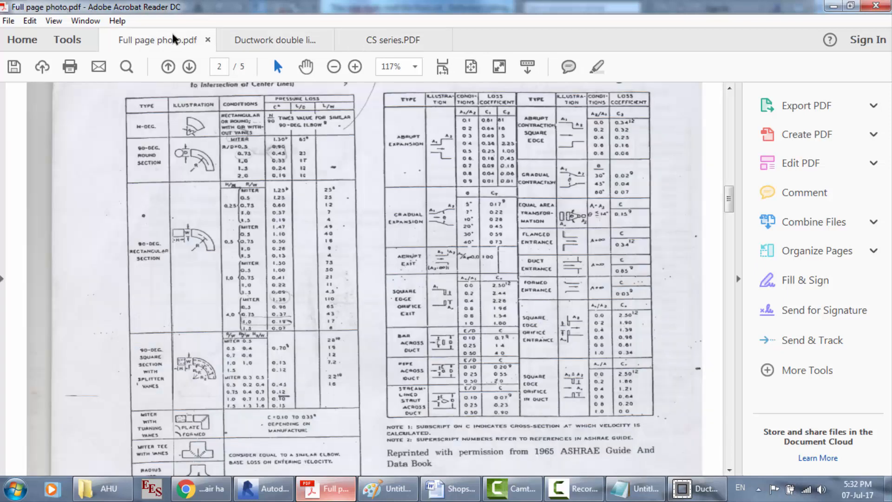
{"action": "scroll", "coordinate": [375, 254], "scroll_direction": "up", "scroll_amount": 10}
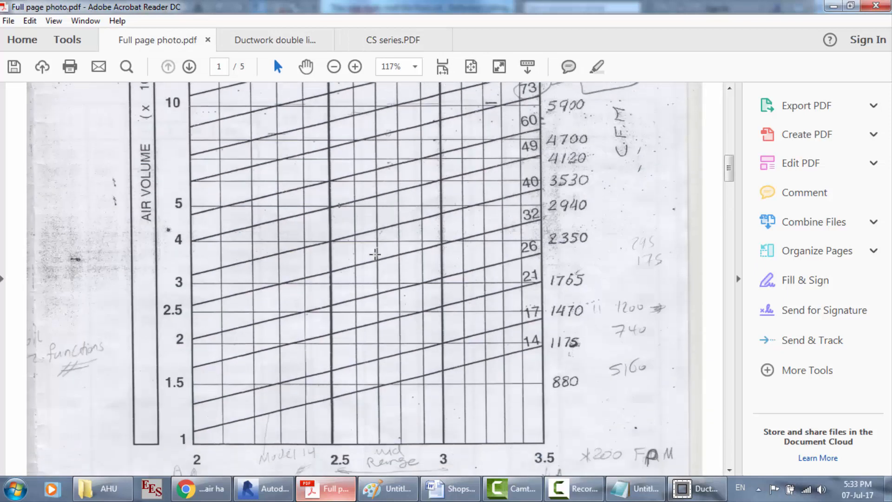
{"action": "scroll", "coordinate": [376, 254], "scroll_direction": "down", "scroll_amount": 2}
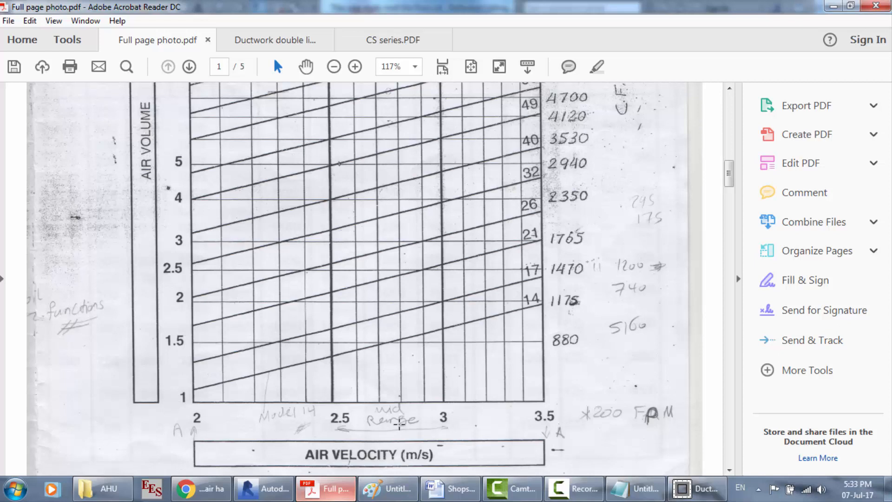
{"action": "scroll", "coordinate": [403, 439], "scroll_direction": "up", "scroll_amount": 1}
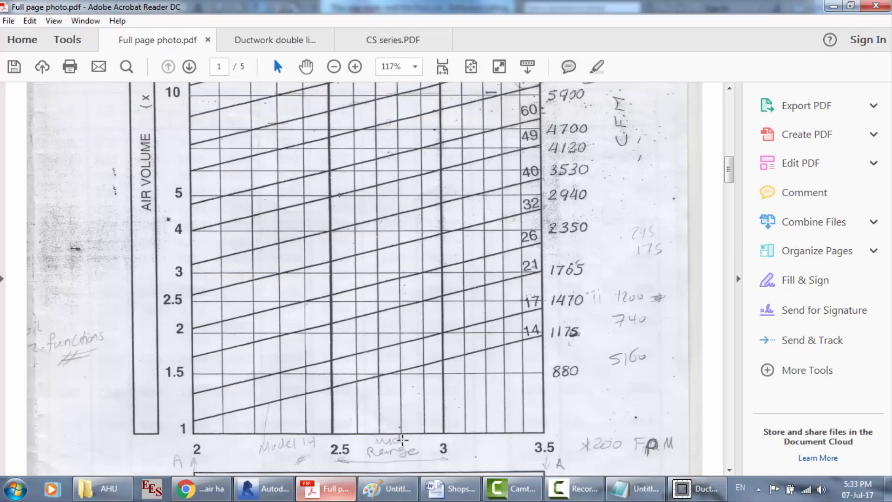
{"action": "scroll", "coordinate": [528, 313], "scroll_direction": "up", "scroll_amount": 1}
{"action": "scroll", "coordinate": [528, 312], "scroll_direction": "down", "scroll_amount": 1}
Set the round duct velocity to 500 fpm in DuctMate and return to the chart in Acrobat Reader.
{"action": "left_click", "coordinate": [702, 499]}
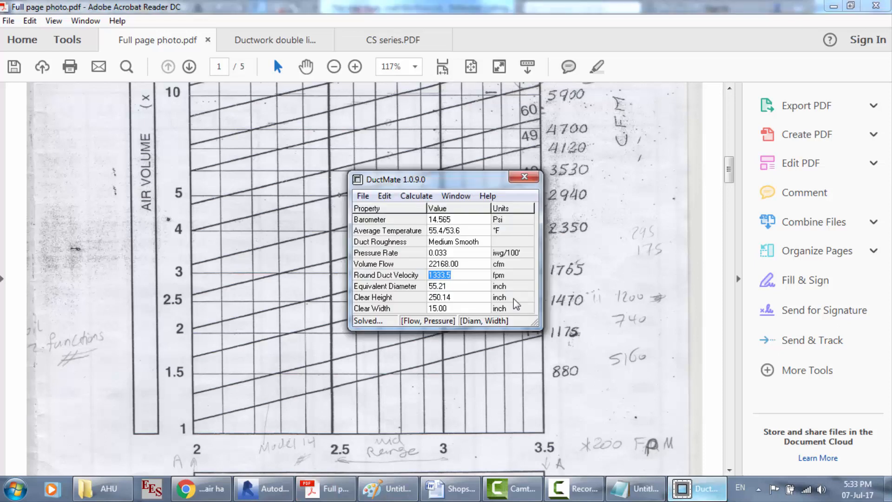
{"action": "type", "text": "500"}
{"action": "left_click", "coordinate": [407, 273]}
{"action": "left_click", "coordinate": [353, 488]}
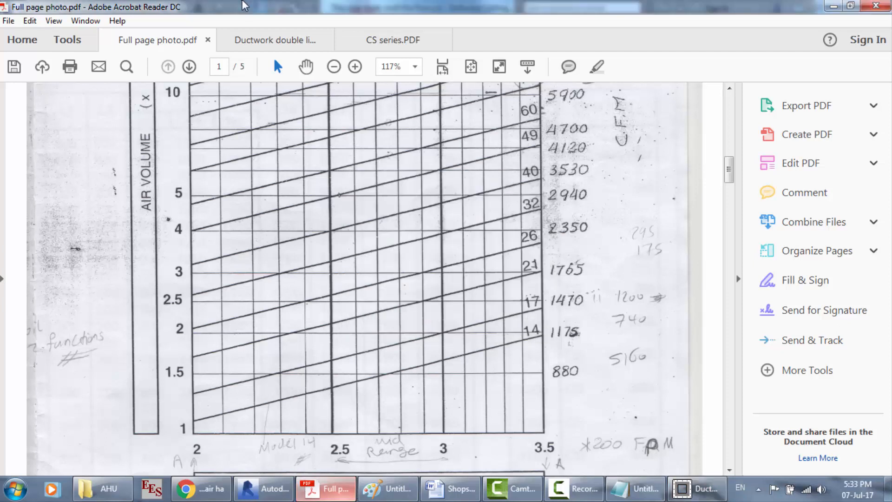
Examine the table of recommended and maximum duct velocities on page 3 of Full page photo.pdf.
{"action": "scroll", "coordinate": [395, 243], "scroll_direction": "down", "scroll_amount": 5}
{"action": "scroll", "coordinate": [394, 243], "scroll_direction": "down", "scroll_amount": 10}
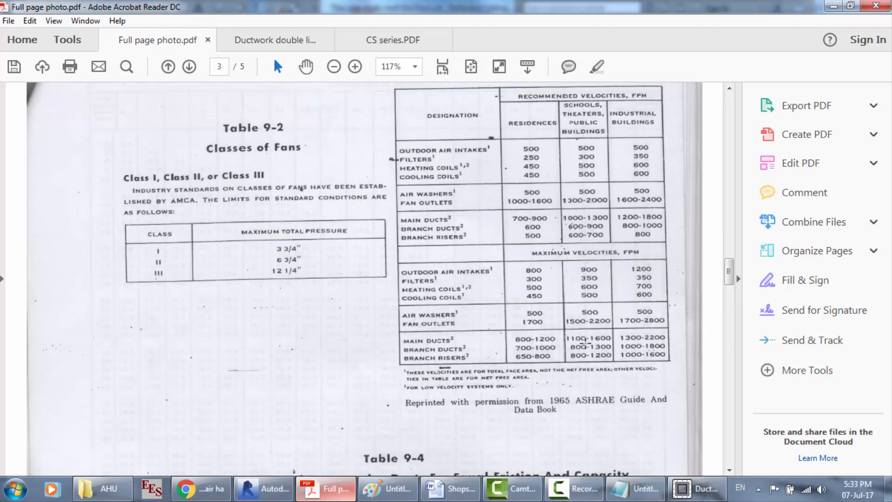
{"action": "left_click", "coordinate": [575, 488]}
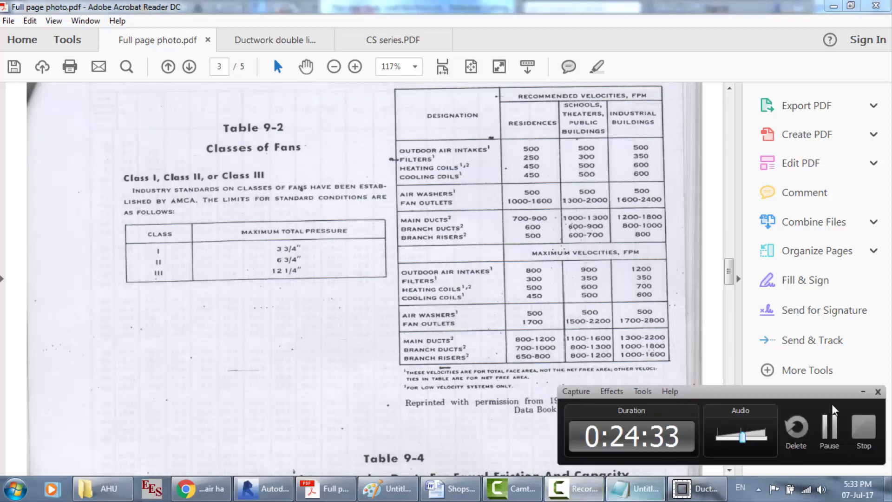
{"action": "left_click", "coordinate": [862, 392]}
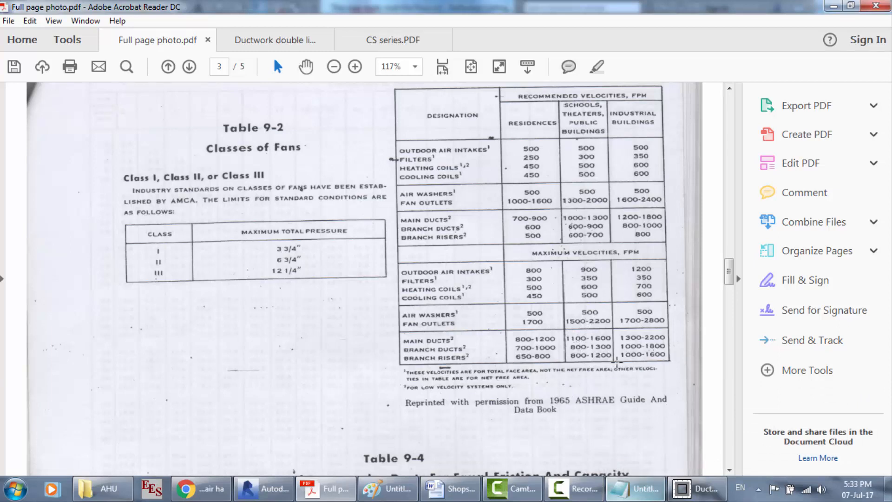
Switch to DuctMate and set the round duct velocity to 1200 fpm.
{"action": "left_click", "coordinate": [695, 488]}
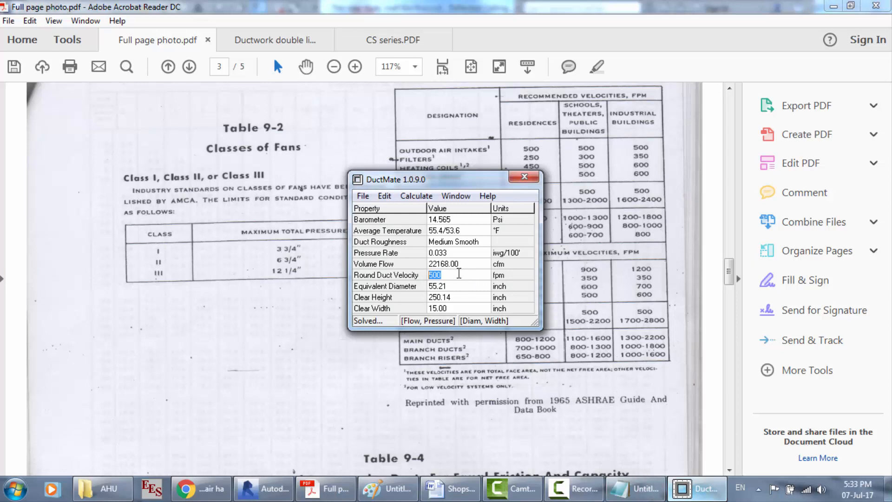
{"action": "type", "text": "12"}
{"action": "left_click", "coordinate": [457, 264]}
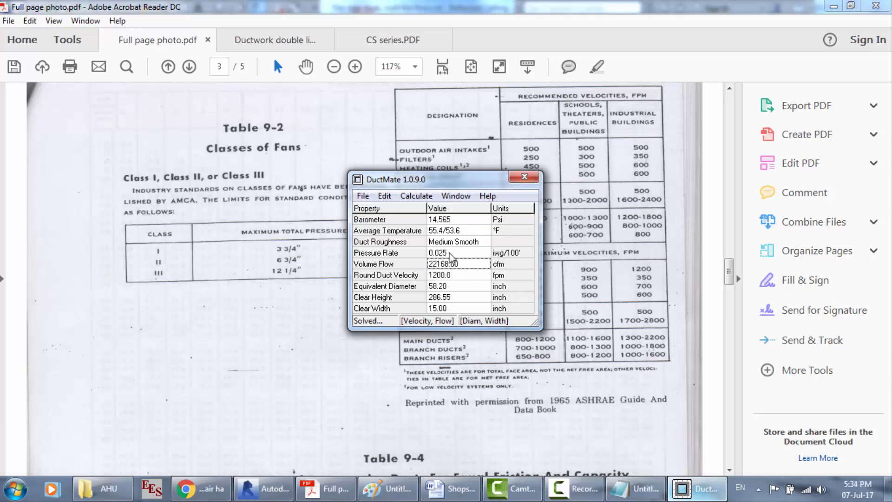
{"action": "left_click", "coordinate": [449, 254]}
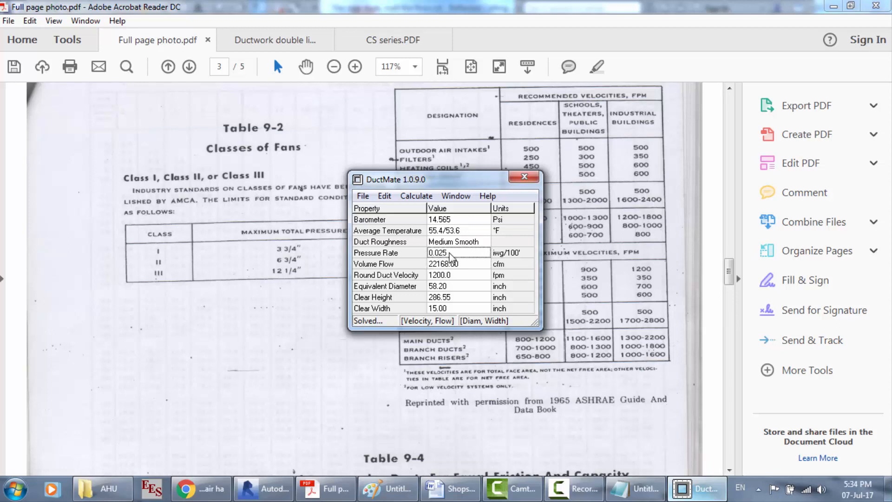
Try a clear width of 94.49 inches for the duct in DuctMate.
{"action": "left_click", "coordinate": [453, 310]}
{"action": "left_click", "coordinate": [453, 310]}
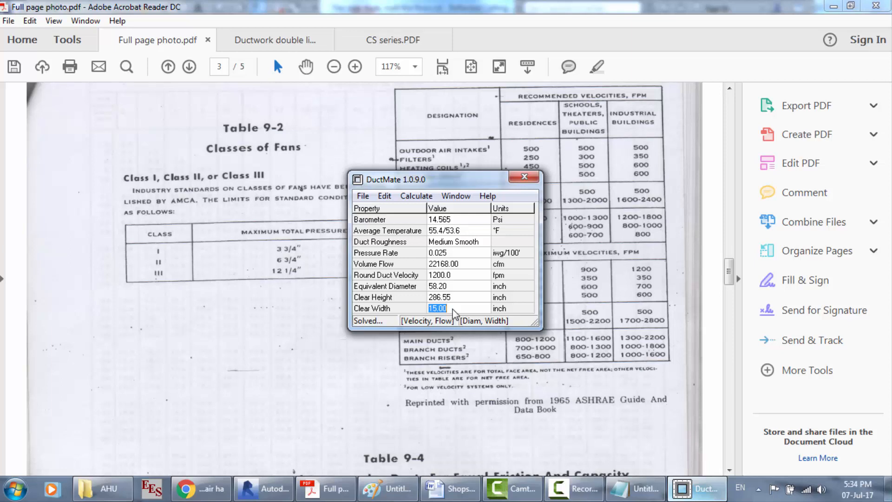
{"action": "type", "text": "200"}
{"action": "key", "text": "Return"}
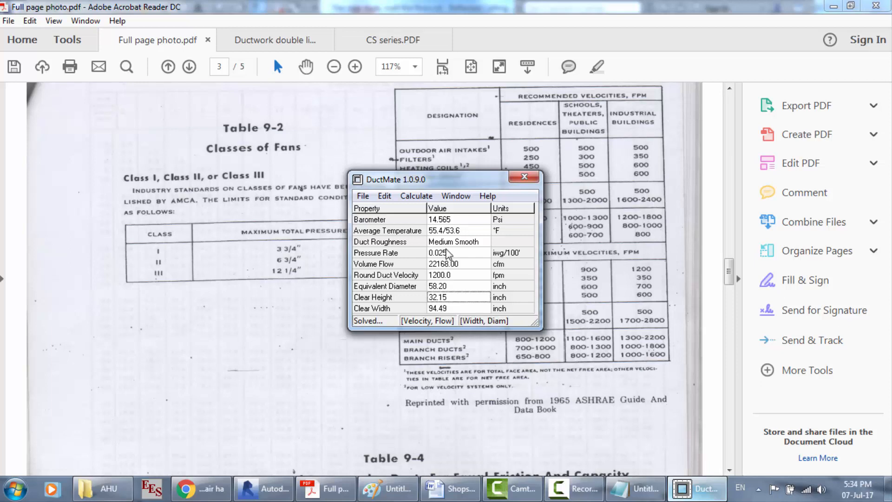
{"action": "left_click", "coordinate": [449, 296]}
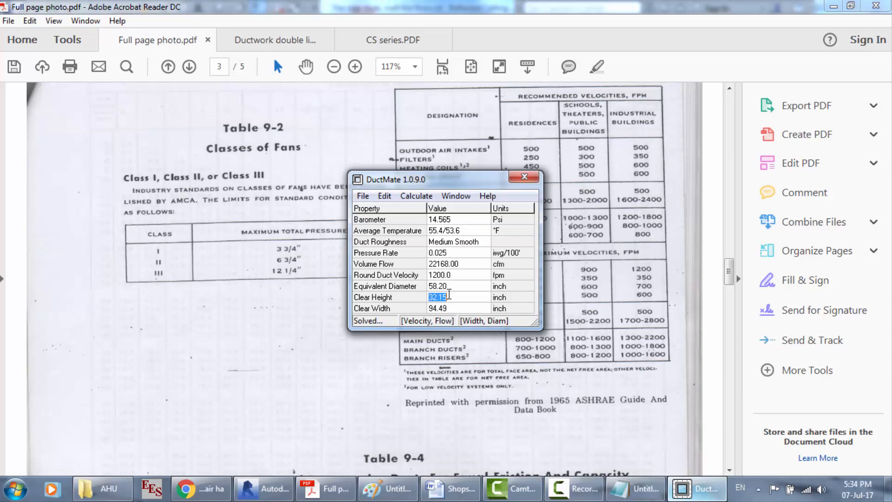
{"action": "left_click", "coordinate": [445, 263]}
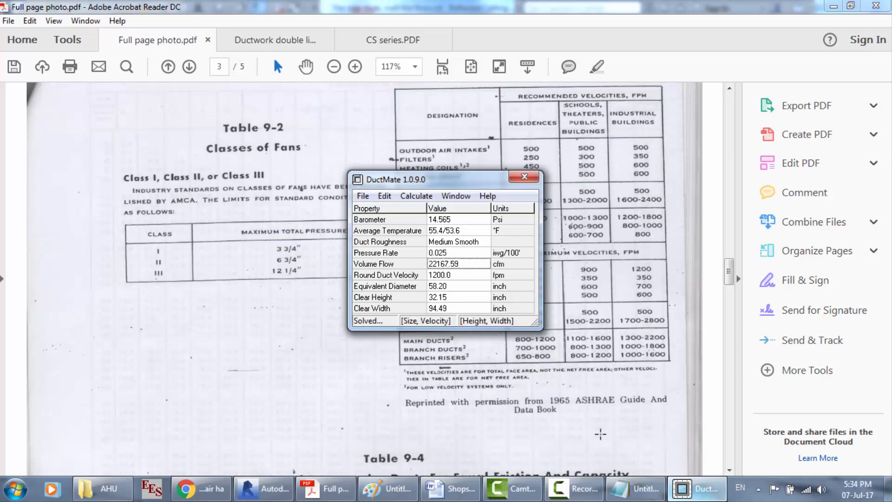
Check the building's total CFM in the Notepad note and set DuctMate's volume flow back to 22168 cfm.
{"action": "left_click", "coordinate": [636, 490]}
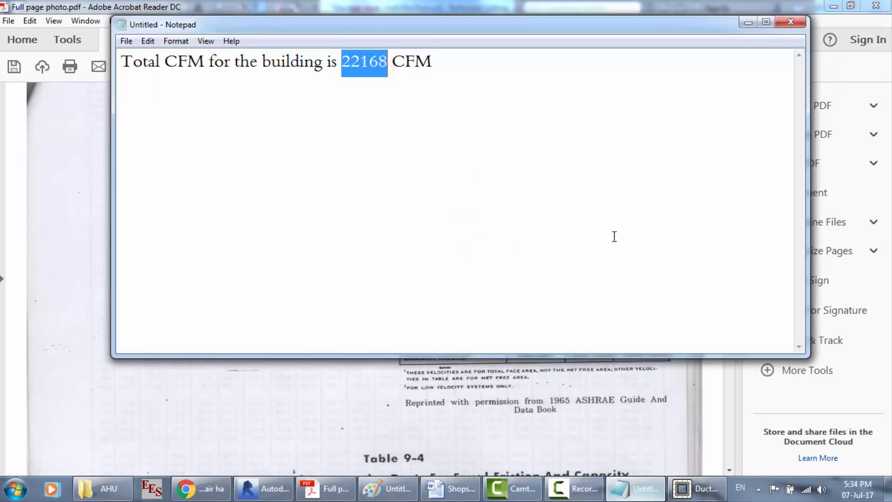
{"action": "left_click", "coordinate": [697, 489]}
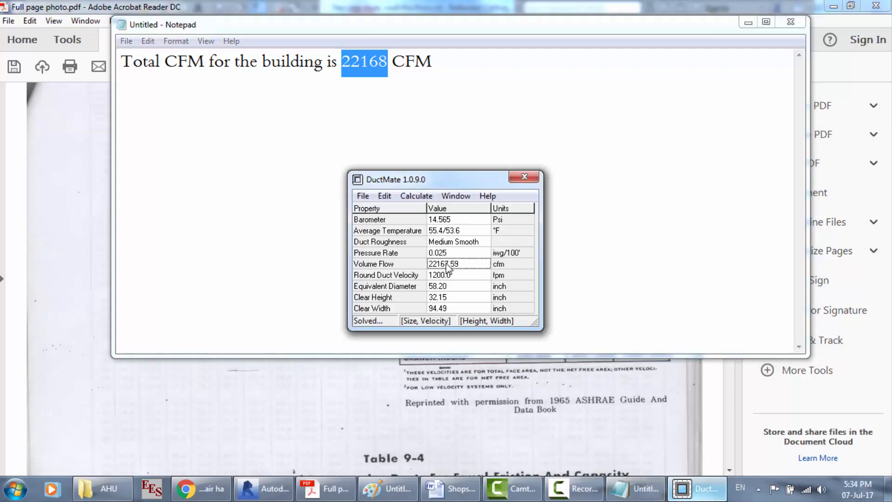
{"action": "type", "text": "22168"}
{"action": "left_click", "coordinate": [450, 274]}
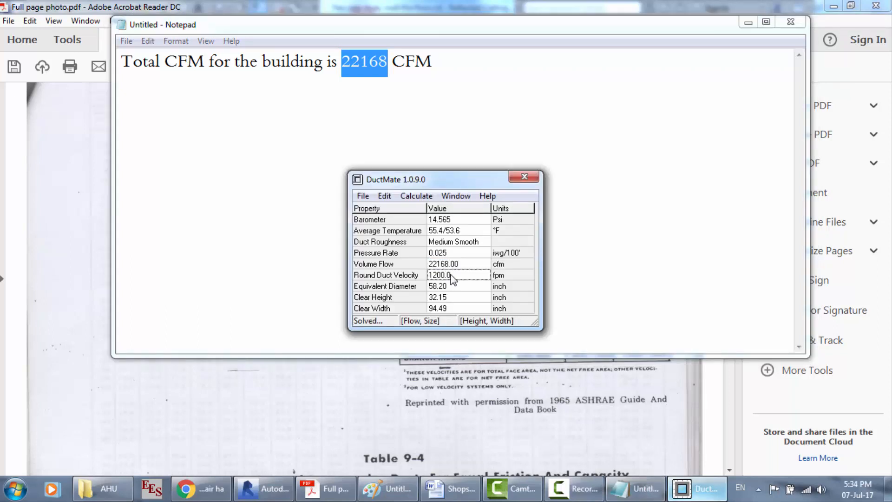
Set the duct's clear width to 40 inches and its round duct velocity to 1200 fpm in DuctMate.
{"action": "left_click", "coordinate": [445, 308]}
{"action": "type", "text": "40"}
{"action": "left_click", "coordinate": [444, 300]}
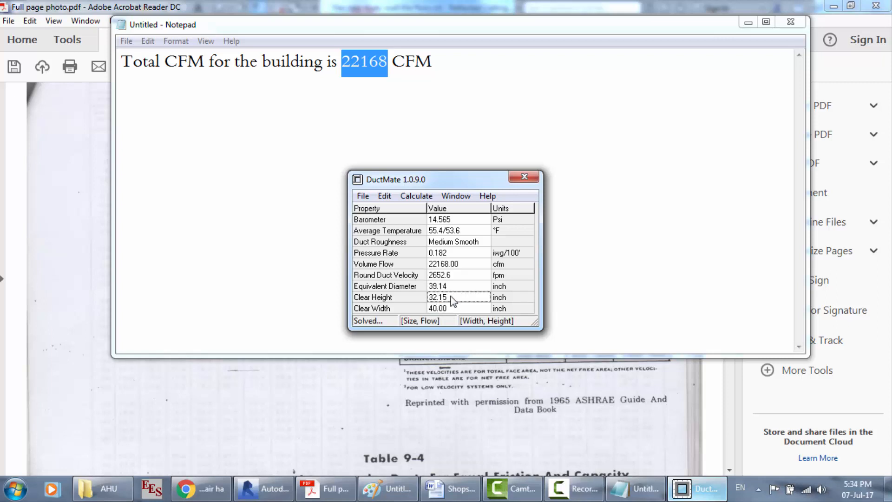
{"action": "left_click", "coordinate": [449, 275]}
{"action": "type", "text": "1200"}
{"action": "left_click", "coordinate": [453, 296]}
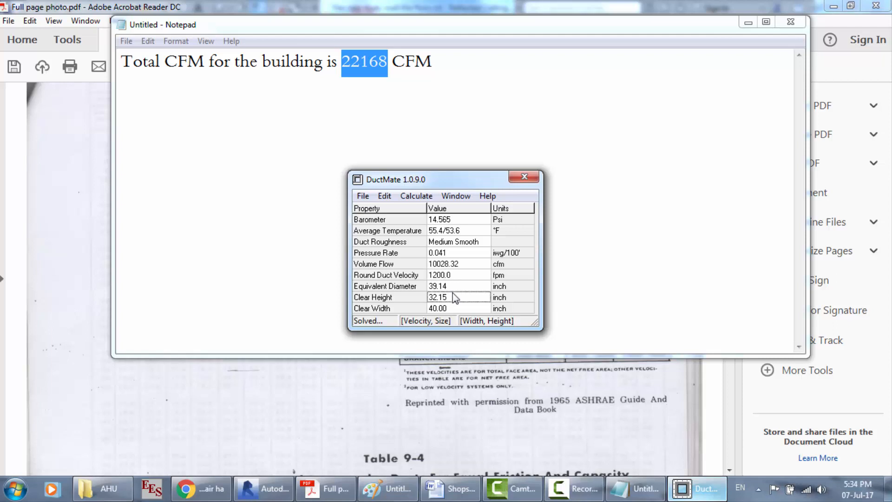
Enter a volume flow of 22168 cfm in DuctMate, matching the total in the Notepad note.
{"action": "left_click", "coordinate": [446, 265]}
{"action": "type", "text": "1"}
{"action": "left_click", "coordinate": [622, 487]}
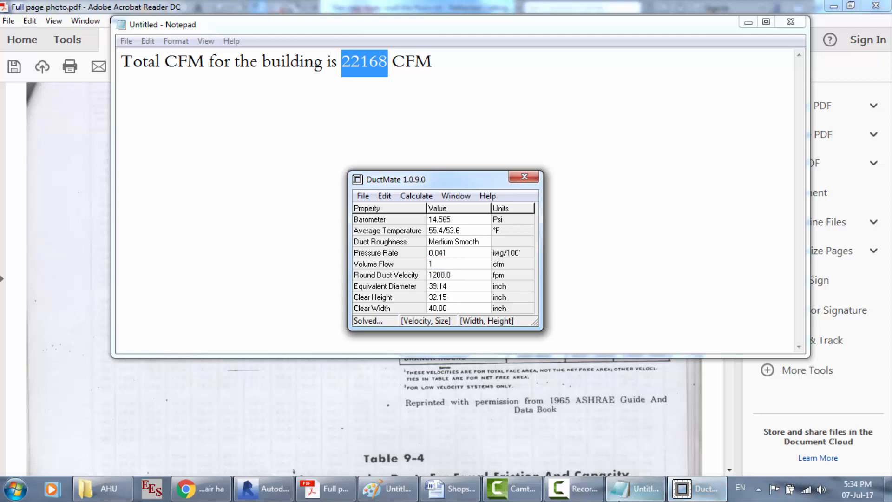
{"action": "key", "text": "BackSpace"}
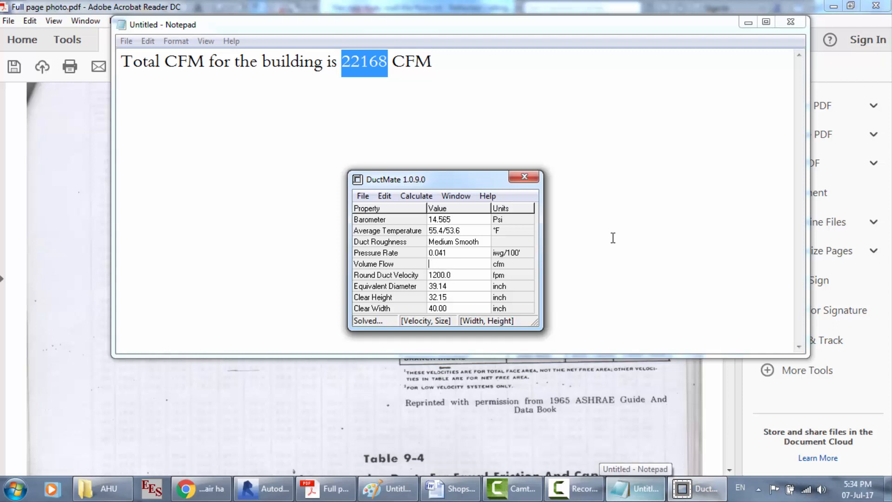
{"action": "type", "text": "22168"}
{"action": "left_click", "coordinate": [449, 275]}
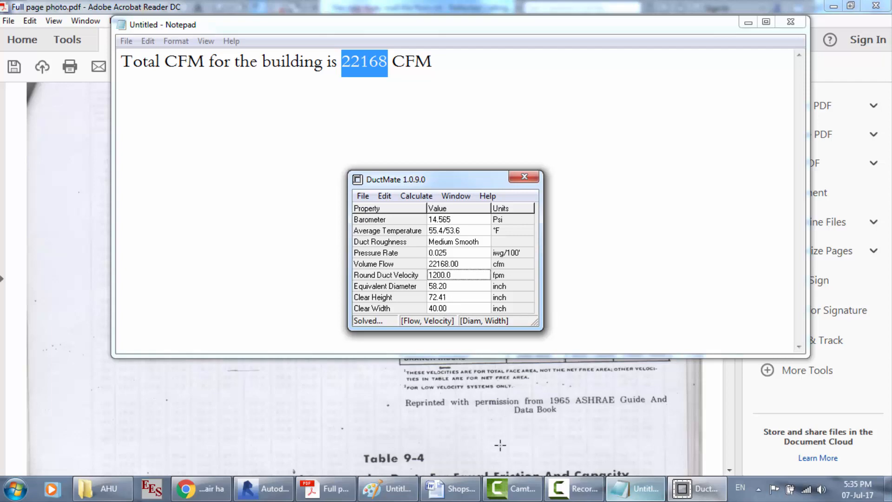
Switch to Revit, select the AHU and start a duct from its air outlet connector to check the outlet's width and height.
{"action": "left_click", "coordinate": [264, 490]}
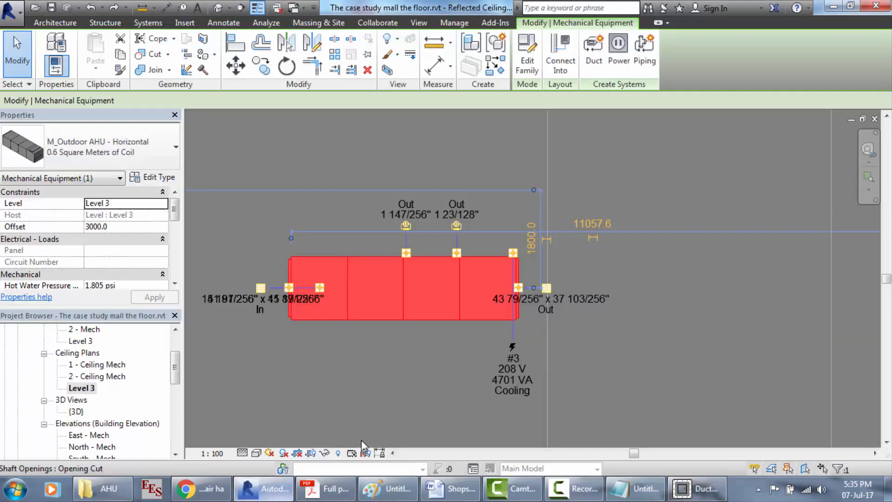
{"action": "scroll", "coordinate": [568, 283], "scroll_direction": "up", "scroll_amount": 3}
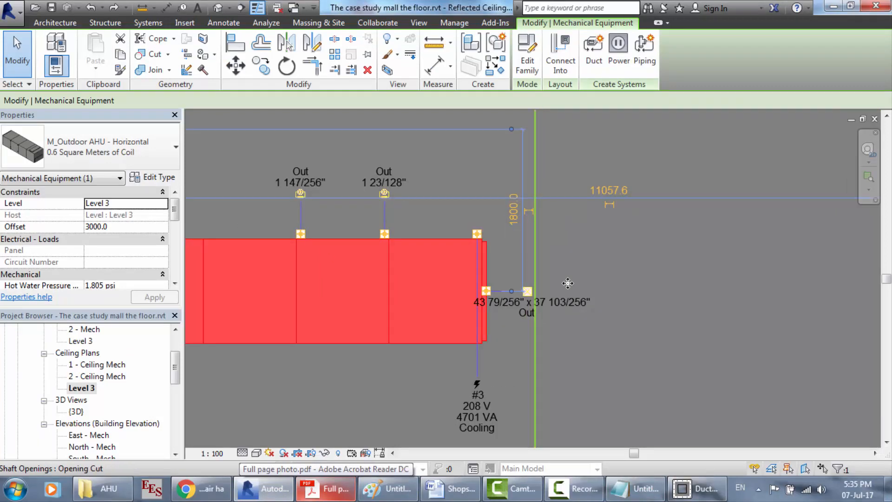
{"action": "left_click", "coordinate": [568, 283]}
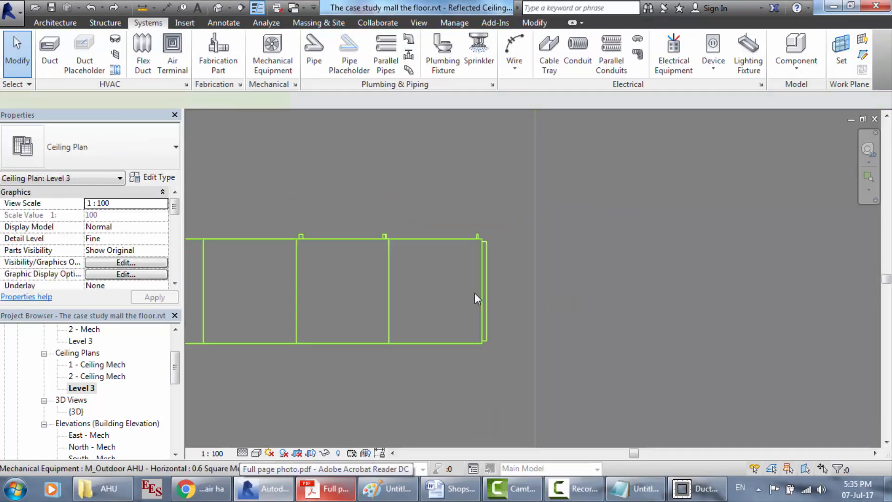
{"action": "left_click", "coordinate": [475, 294]}
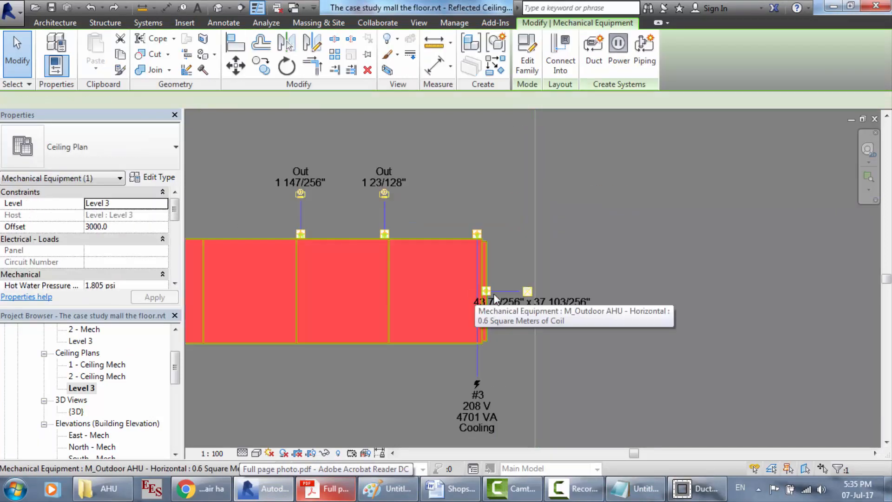
{"action": "left_click", "coordinate": [529, 294]}
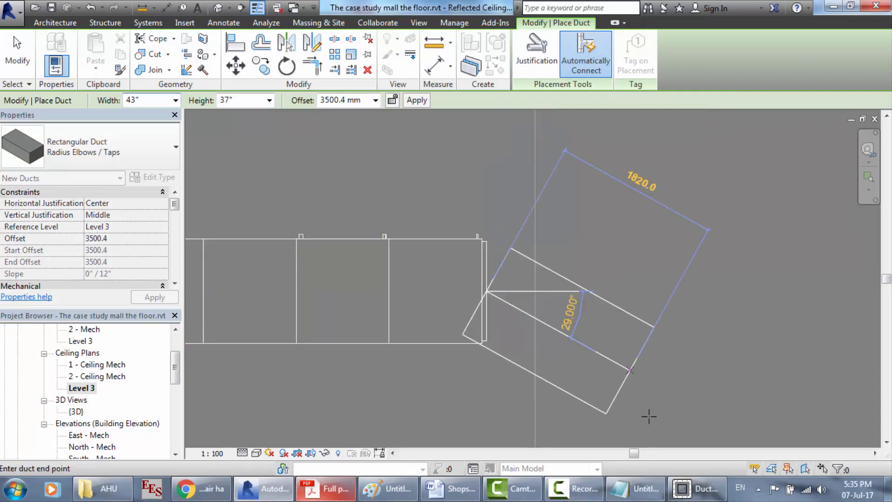
Switch to DuctMate and enter the AHU outlet's 43-inch width as the clear width.
{"action": "left_click", "coordinate": [681, 487]}
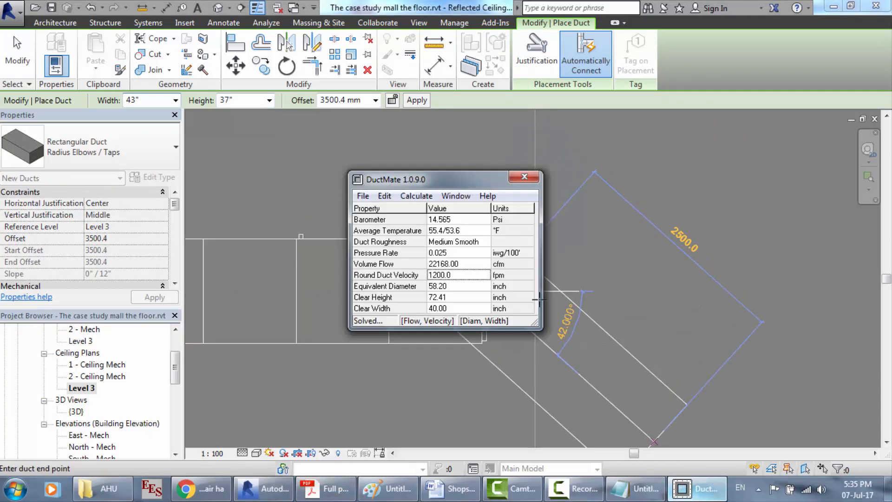
{"action": "left_click", "coordinate": [437, 308]}
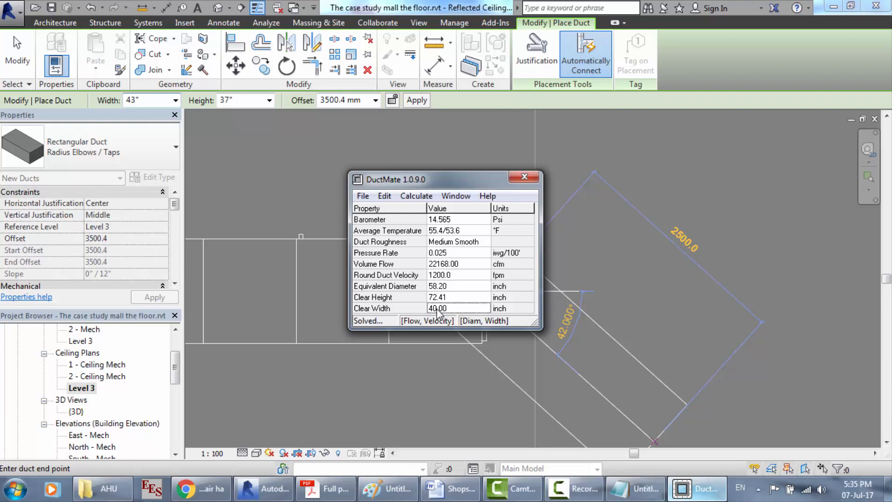
{"action": "left_click", "coordinate": [437, 308]}
{"action": "type", "text": "43"}
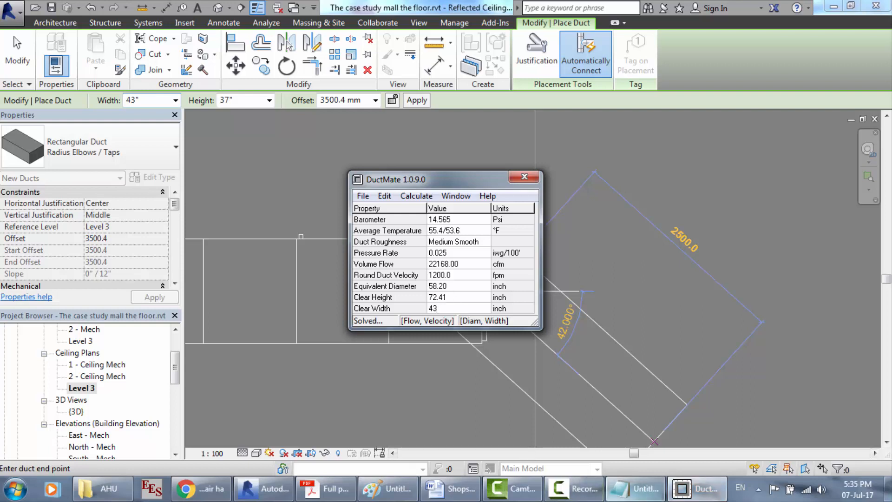
Add the value 2896.4 on a new line below the total CFM in the Notepad note.
{"action": "left_click", "coordinate": [634, 488]}
{"action": "key", "text": "End"}
{"action": "key", "text": "Return"}
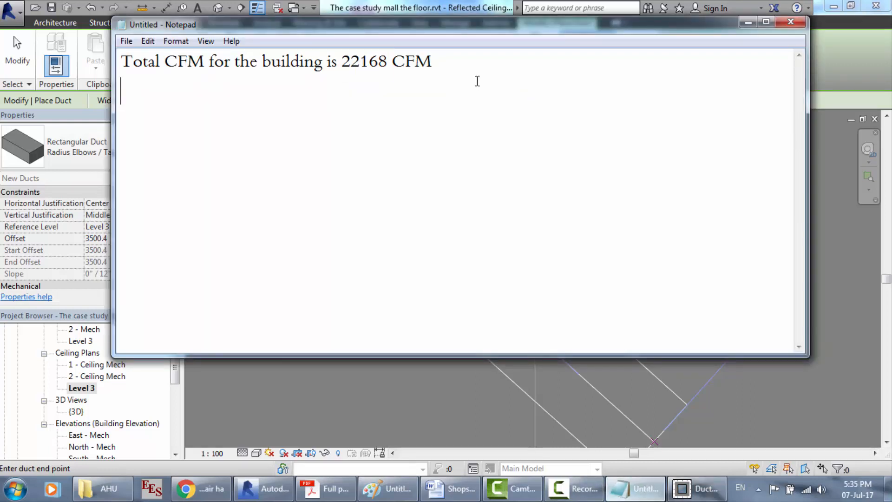
{"action": "type", "text": "2896.4"}
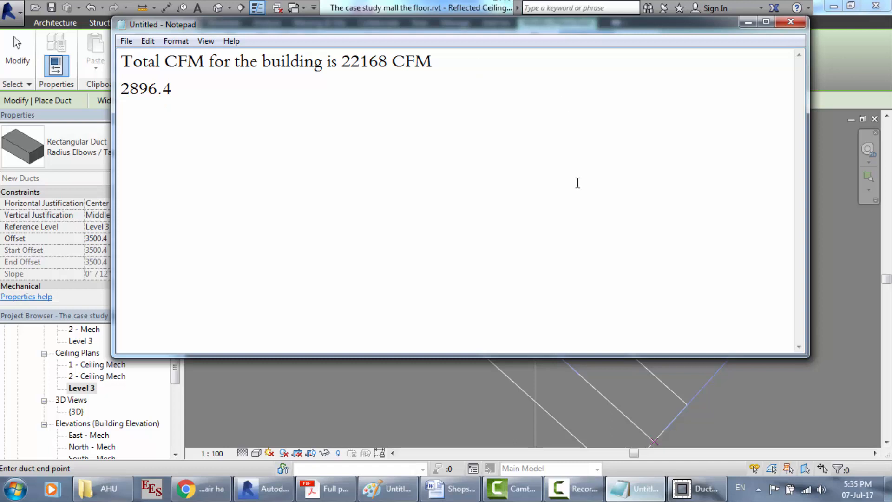
In Revit, cancel the unplaced duct, change the AHU's type to 0.7 Square Meters of Coil, and start a duct from its outlet.
{"action": "left_click", "coordinate": [262, 488]}
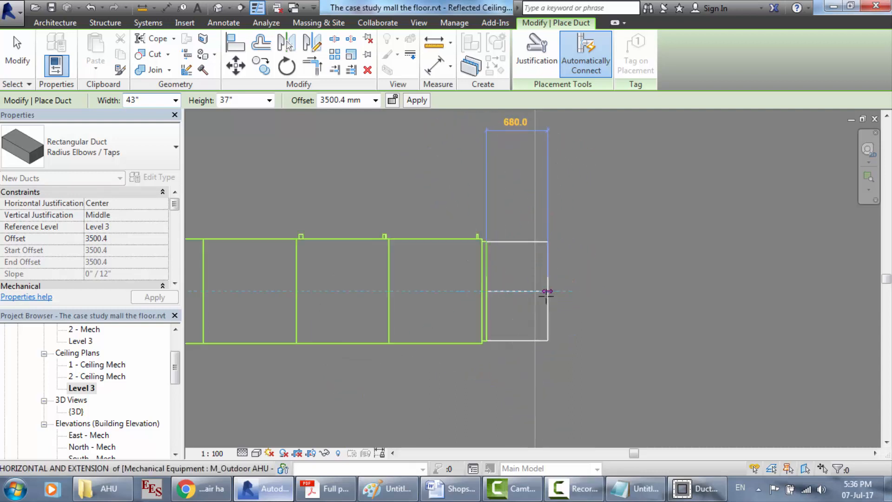
{"action": "key", "text": "Escape"}
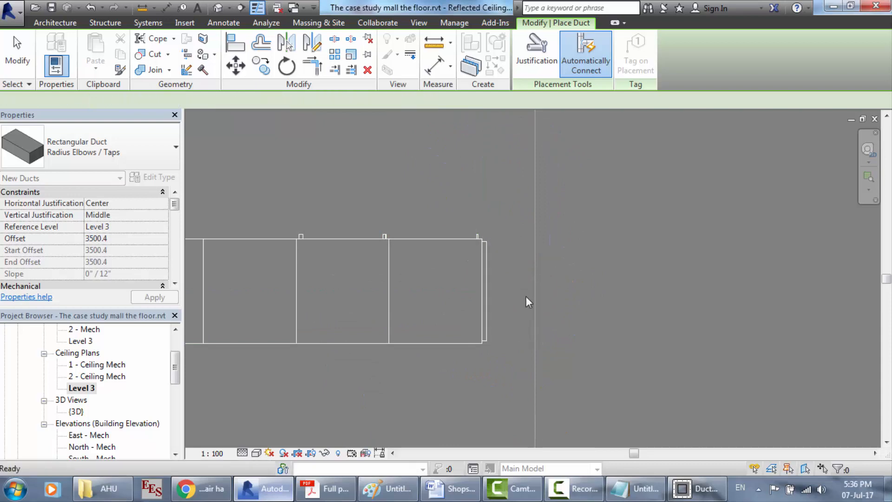
{"action": "key", "text": "Escape"}
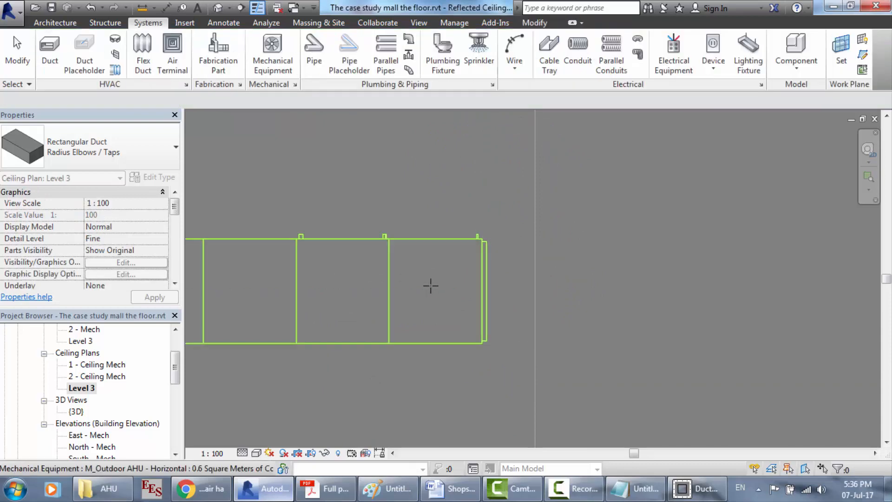
{"action": "left_click", "coordinate": [402, 286]}
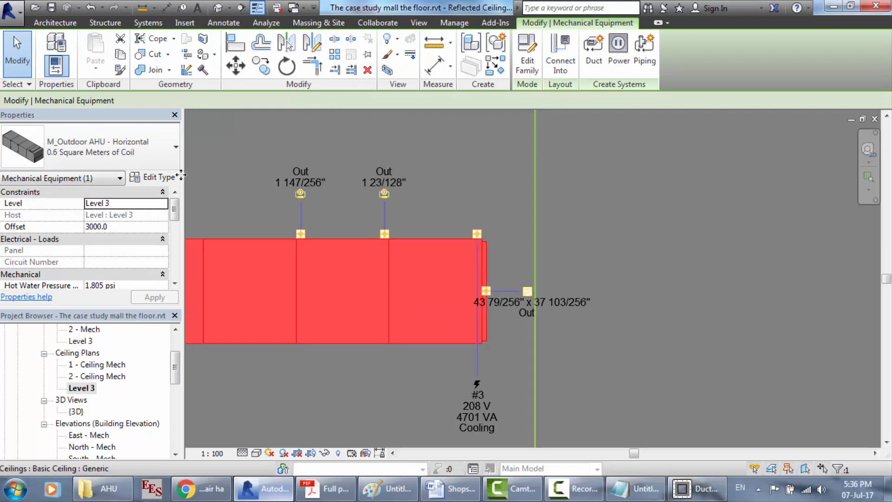
{"action": "left_click", "coordinate": [132, 145]}
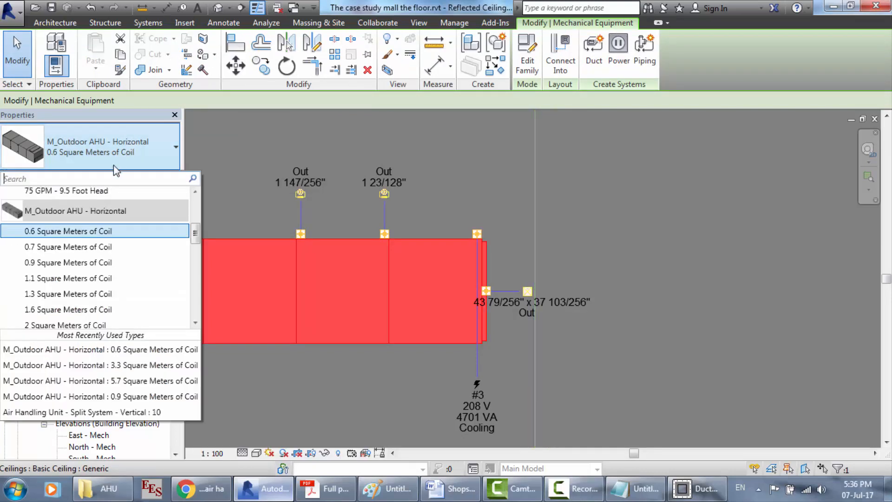
{"action": "left_click", "coordinate": [70, 248]}
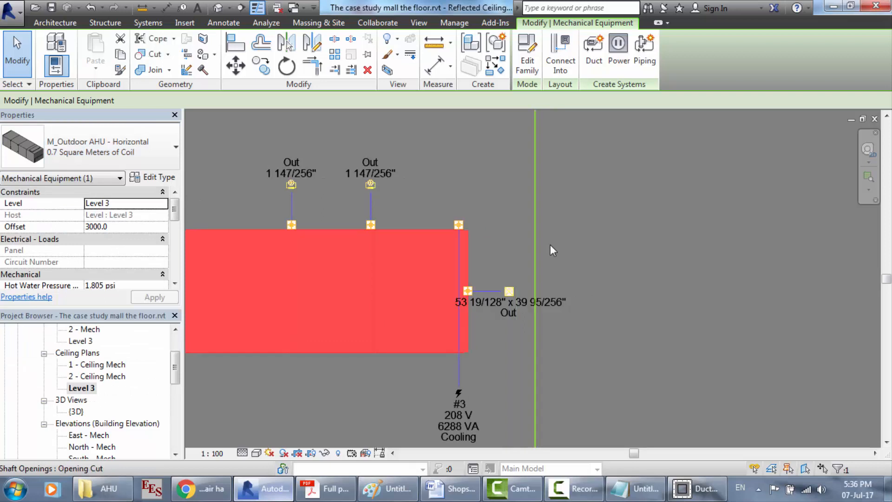
{"action": "left_click", "coordinate": [510, 291]}
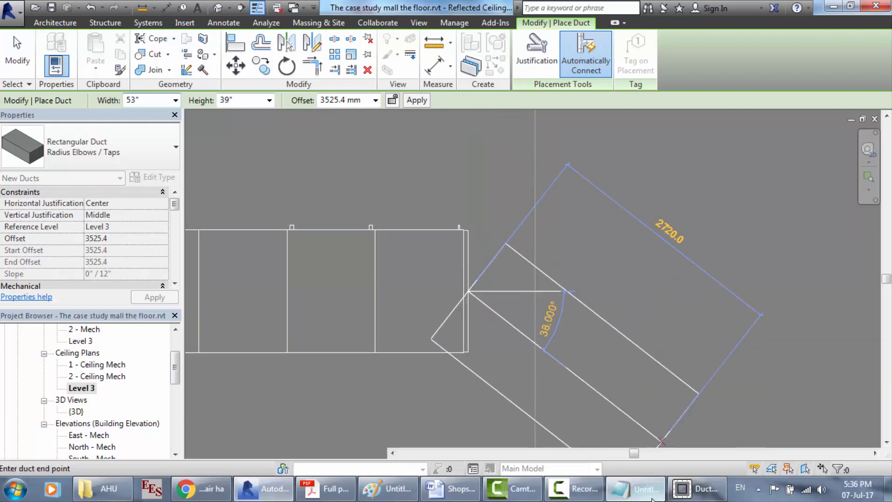
Review the total CFM and the recorded value in the Notepad note, return to Revit and cancel the unplaced duct.
{"action": "left_click", "coordinate": [635, 488]}
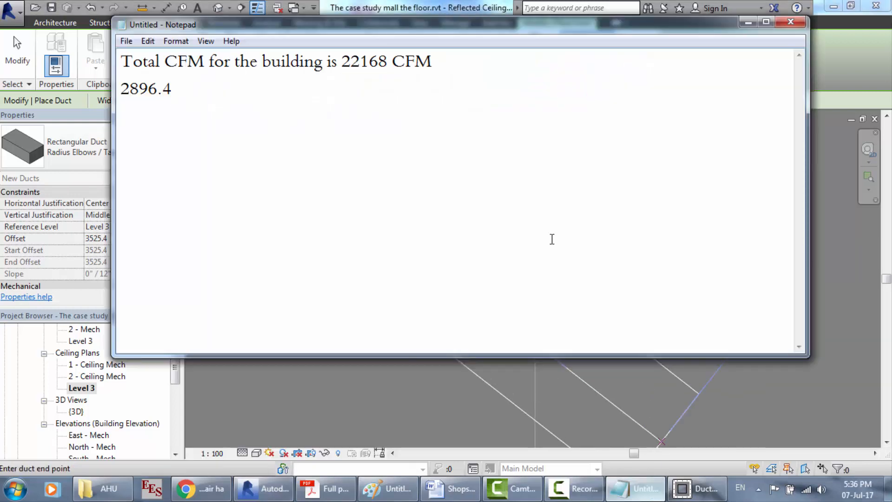
{"action": "left_click", "coordinate": [93, 155]}
{"action": "left_click", "coordinate": [93, 156]}
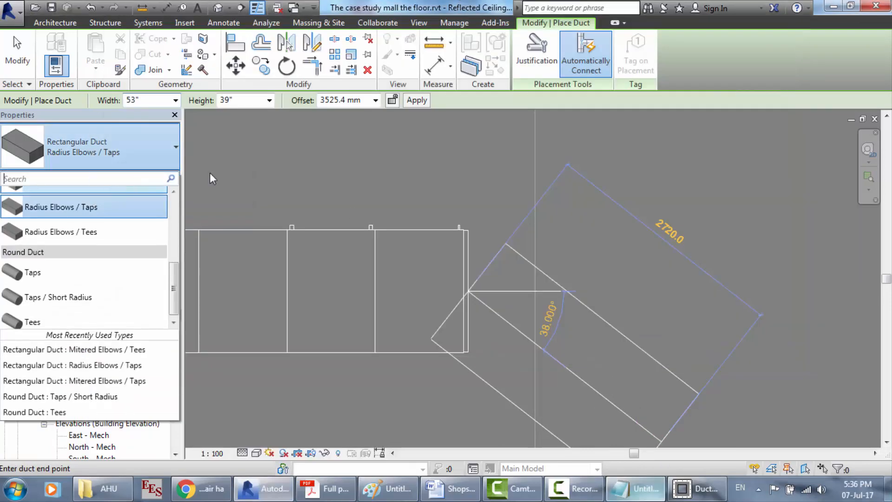
{"action": "left_click", "coordinate": [445, 256]}
{"action": "key", "text": "Escape"}
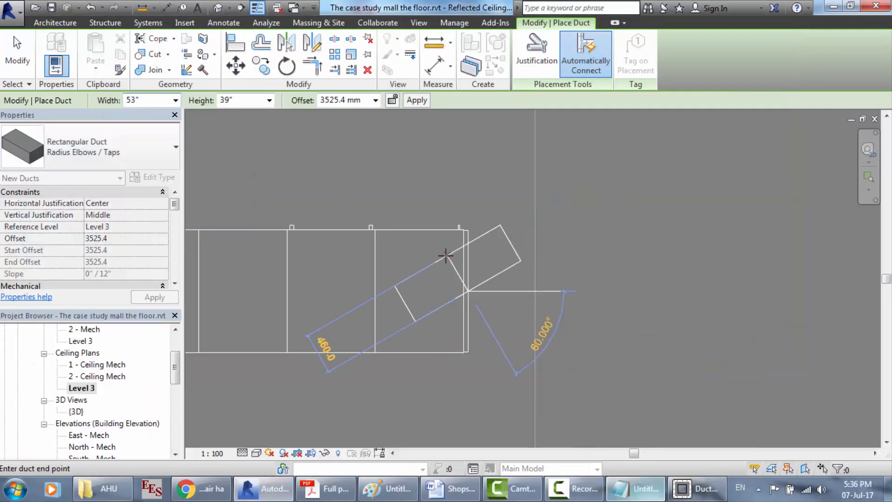
{"action": "key", "text": "Escape"}
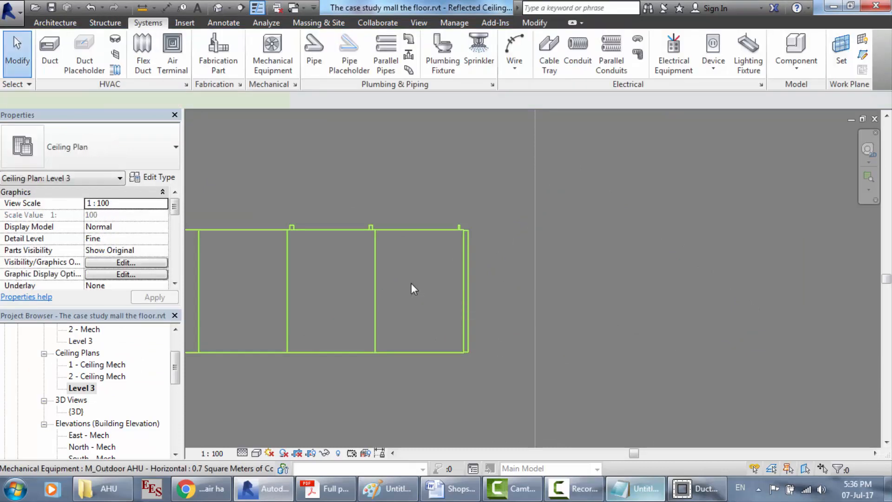
Change the AHU's type to 1.1 Square Meters of Coil and start a duct from its air outlet to check the size.
{"action": "left_click", "coordinate": [411, 284]}
{"action": "left_click", "coordinate": [86, 151]}
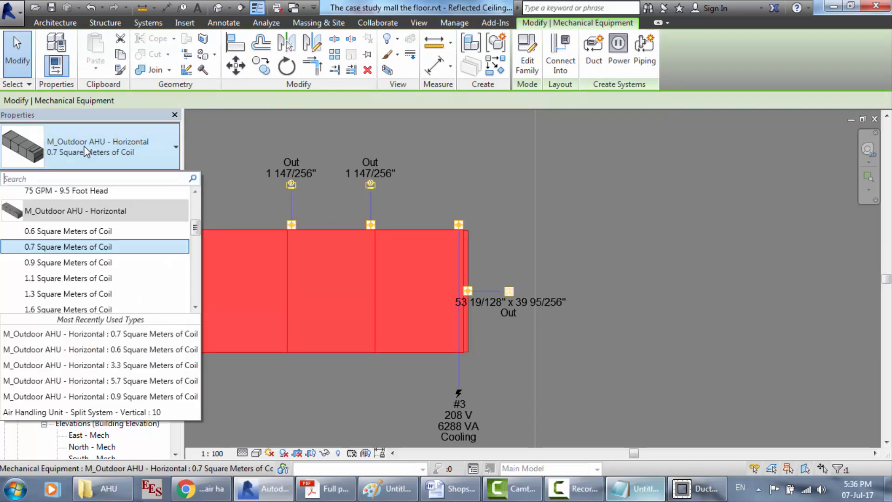
{"action": "left_click", "coordinate": [90, 278]}
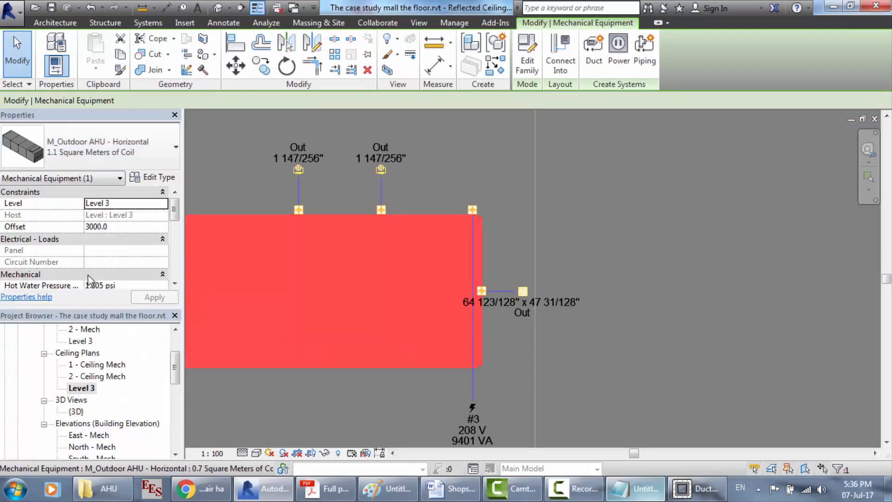
{"action": "left_click", "coordinate": [520, 292]}
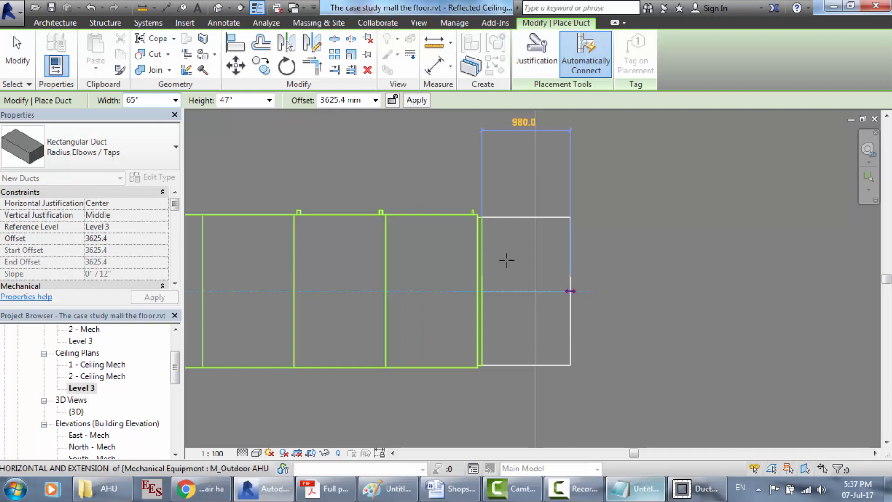
Cancel the unplaced duct, change the AHU's type to 0.9 Square Meters of Coil, and start a duct from its outlet.
{"action": "key", "text": "Escape"}
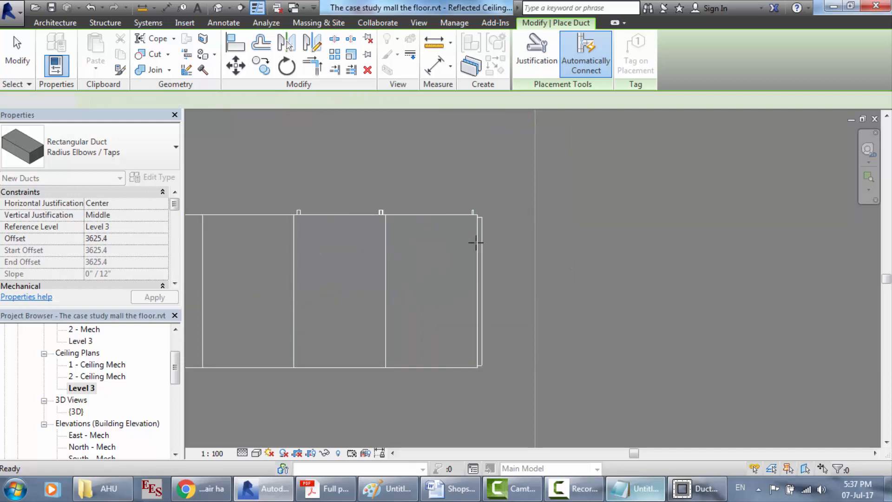
{"action": "key", "text": "Escape"}
{"action": "left_click", "coordinate": [314, 208]}
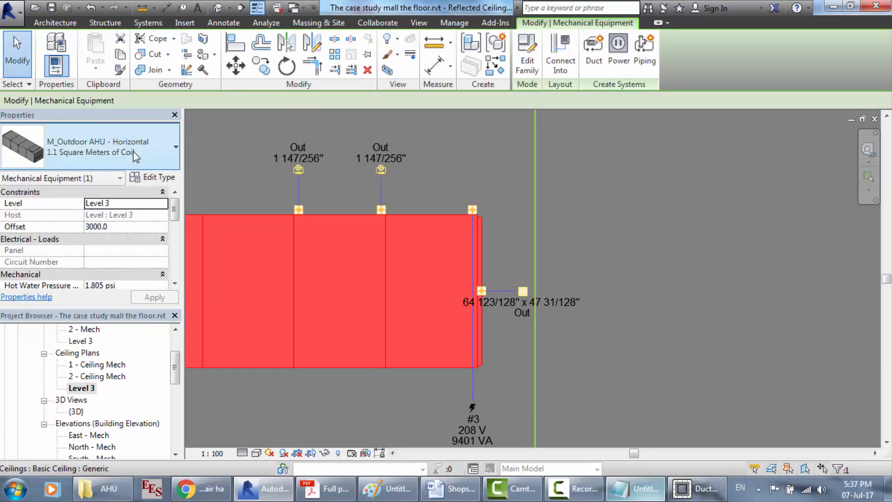
{"action": "left_click", "coordinate": [132, 152]}
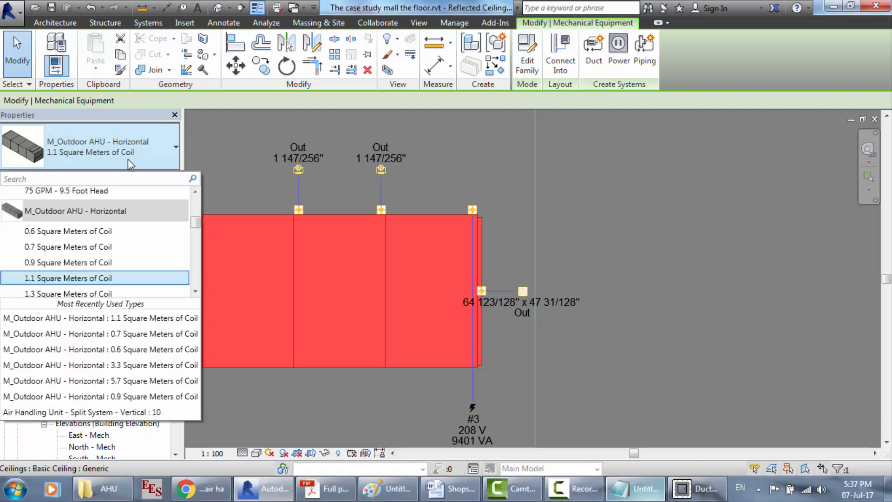
{"action": "left_click", "coordinate": [70, 261]}
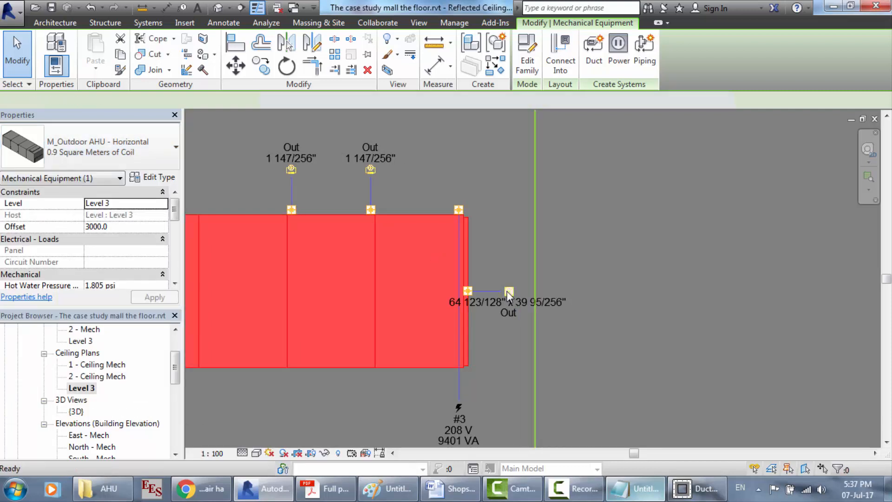
{"action": "left_click", "coordinate": [509, 292]}
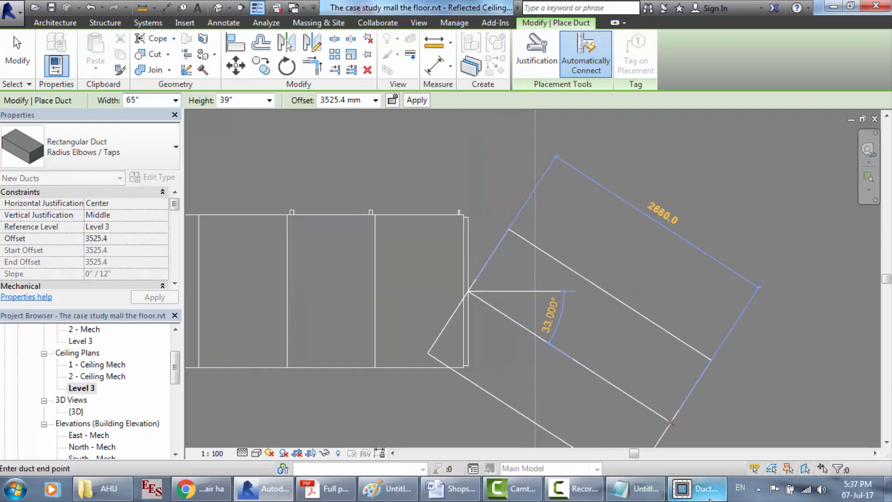
Compare the outlet size with the DuctMate values and the Notepad note, return to Revit and cancel the unplaced duct.
{"action": "left_click", "coordinate": [697, 489]}
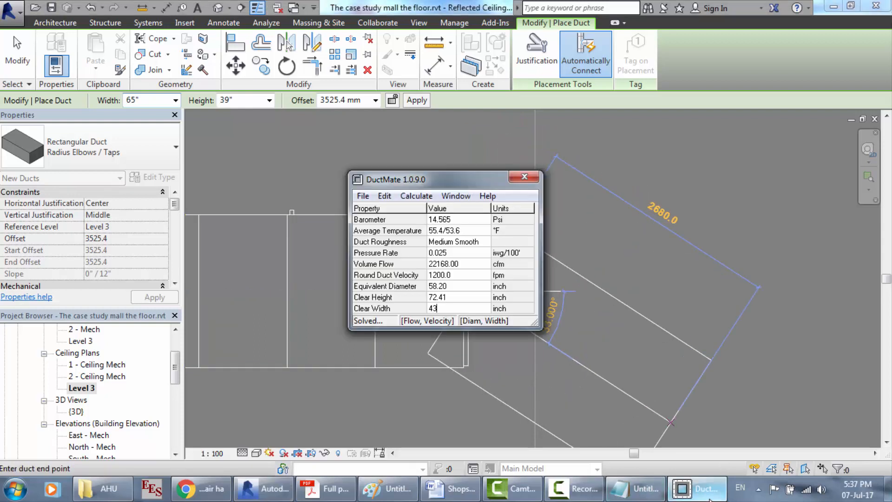
{"action": "left_click", "coordinate": [632, 489]}
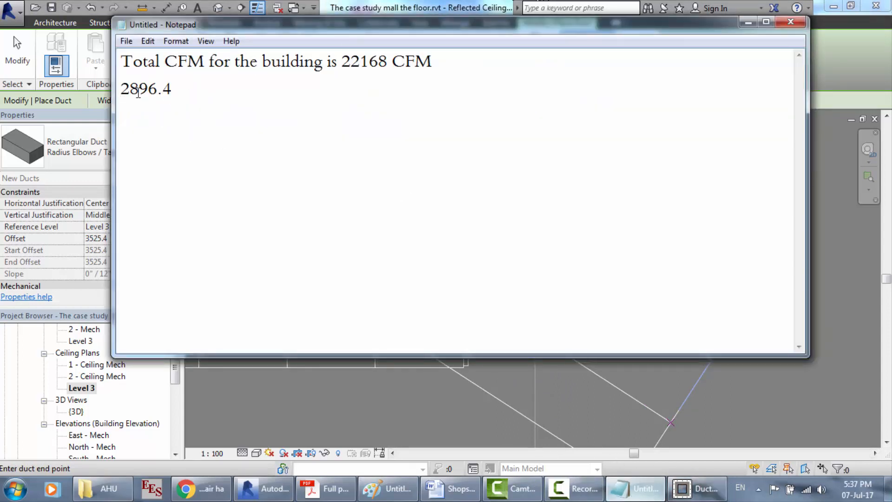
{"action": "left_click", "coordinate": [93, 145]}
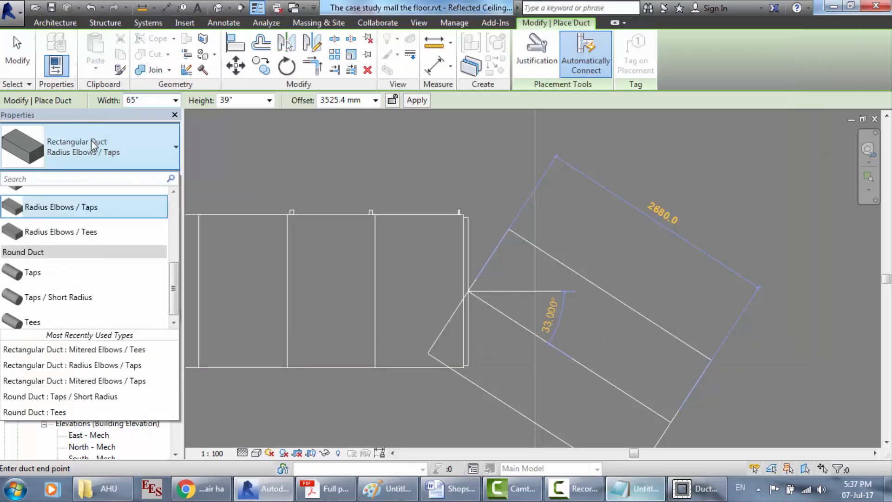
{"action": "left_click", "coordinate": [93, 145]}
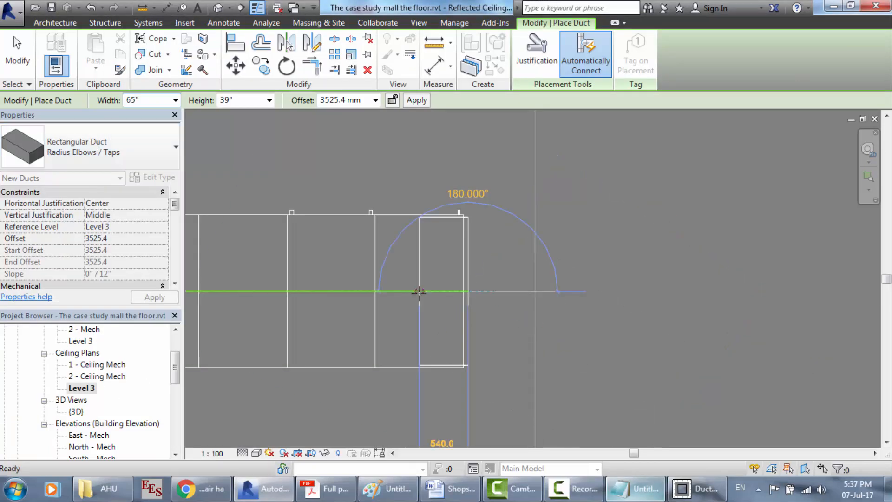
{"action": "key", "text": "Escape"}
{"action": "key", "text": "Escape"}
{"action": "key", "text": "Escape"}
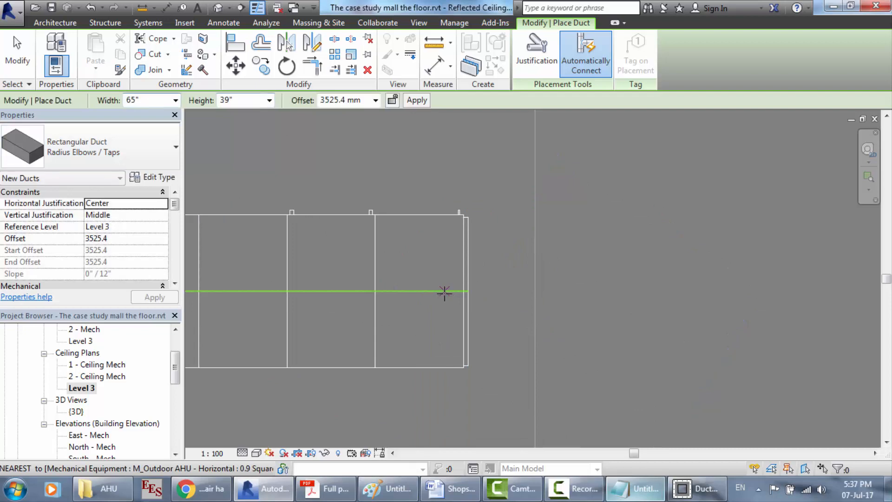
Select the AHU and set its type to 1.1 Square Meters of Coil.
{"action": "left_click", "coordinate": [417, 294]}
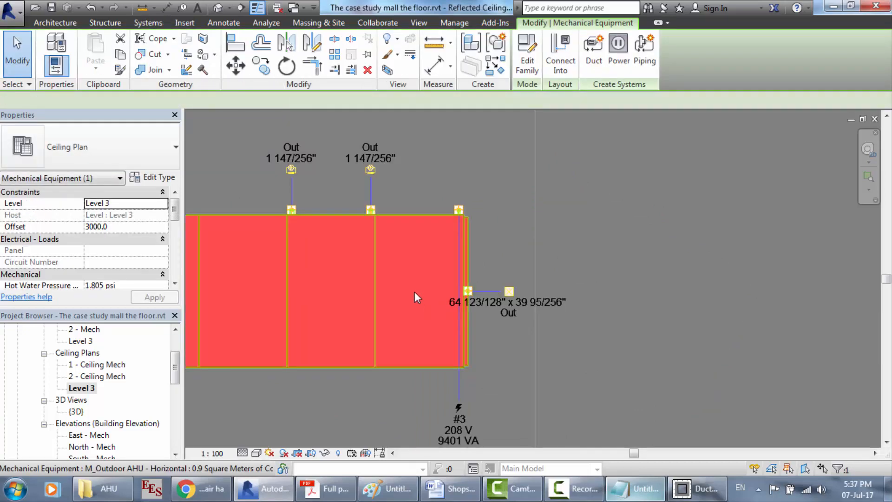
{"action": "left_click", "coordinate": [90, 153]}
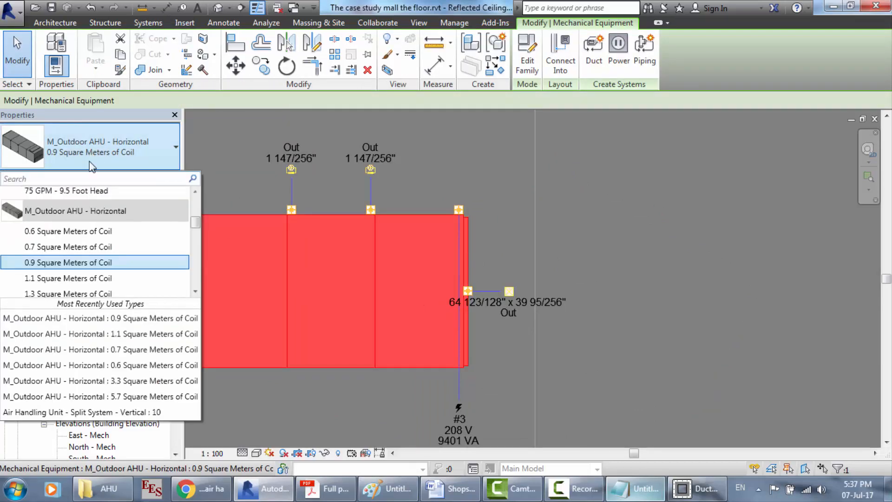
{"action": "left_click", "coordinate": [72, 282]}
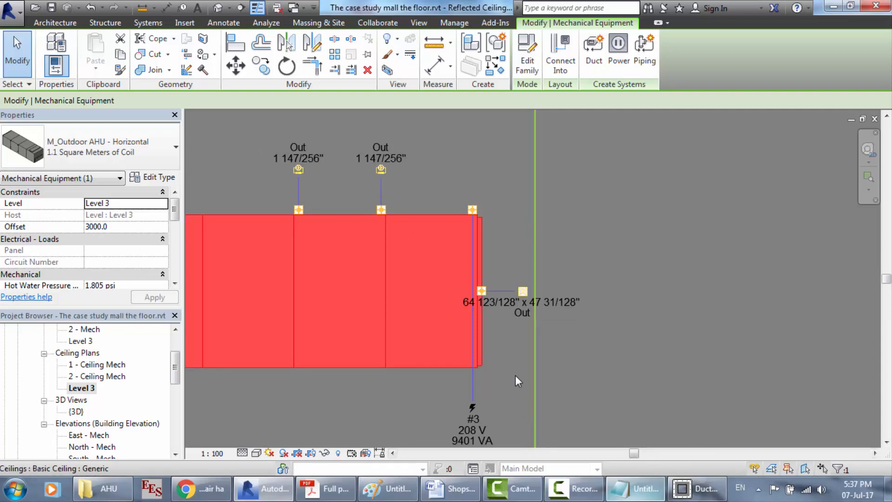
Switch to Acrobat Reader, bring up the Ductwork double line3F drawing and magnify it to 400%.
{"action": "left_click", "coordinate": [340, 487]}
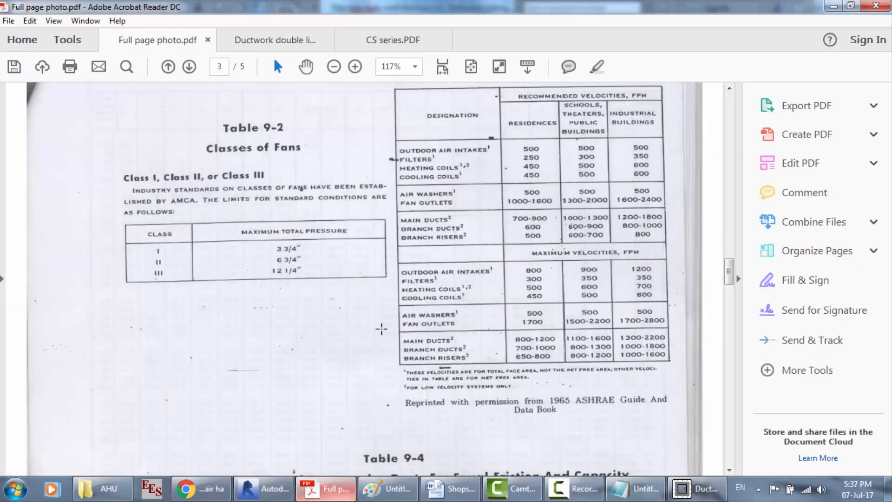
{"action": "left_click", "coordinate": [284, 40]}
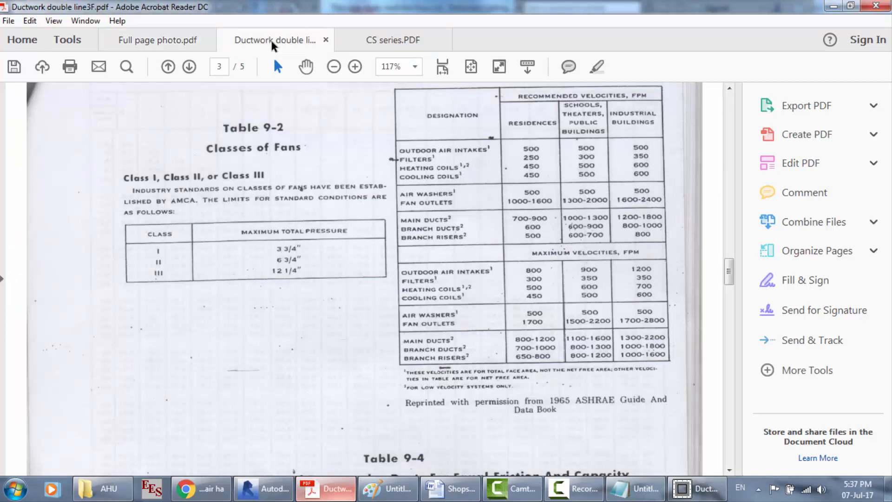
{"action": "scroll", "coordinate": [413, 227], "scroll_direction": "up", "scroll_amount": 3}
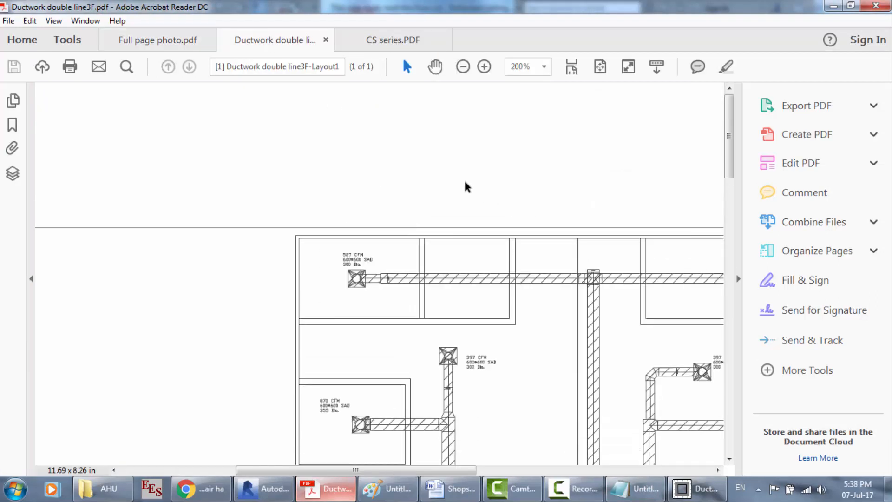
{"action": "scroll", "coordinate": [466, 188], "scroll_direction": "down", "scroll_amount": 1}
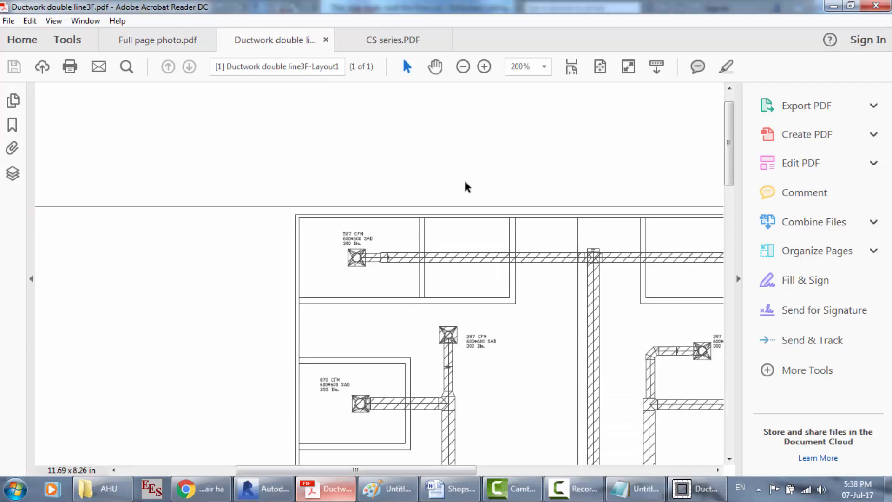
{"action": "scroll", "coordinate": [390, 232], "scroll_direction": "up", "scroll_amount": 1}
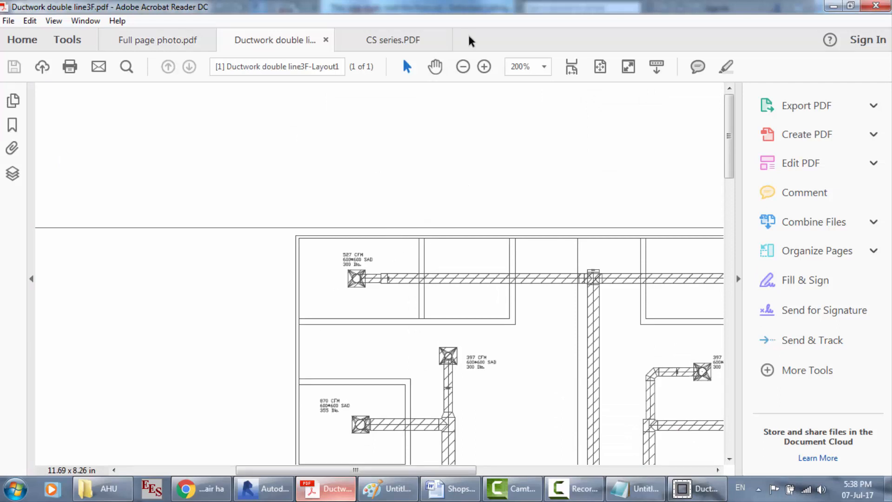
{"action": "left_click", "coordinate": [484, 67]}
{"action": "left_click", "coordinate": [483, 67]}
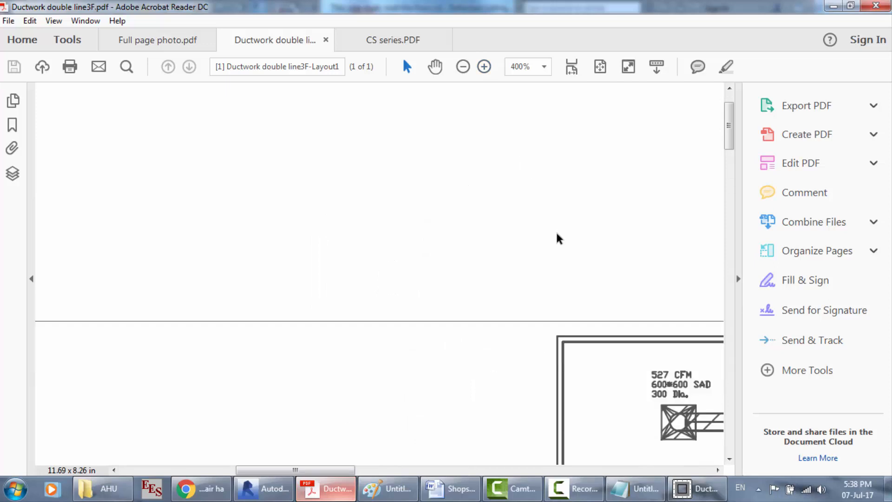
Examine the airflow, diffuser size and neck diameter labels of the air terminals across the third-floor ductwork drawing.
{"action": "left_click_drag", "start_coordinate": [349, 470], "coordinate": [437, 471]}
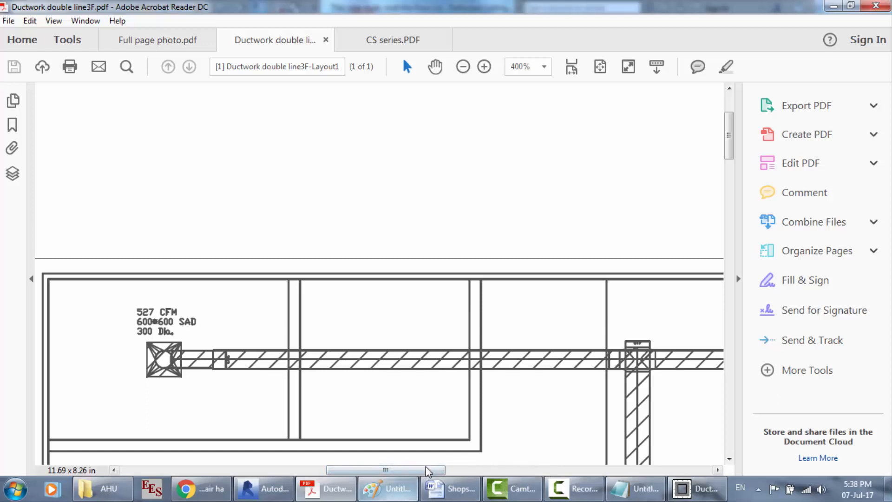
{"action": "left_click_drag", "start_coordinate": [420, 471], "coordinate": [529, 470]}
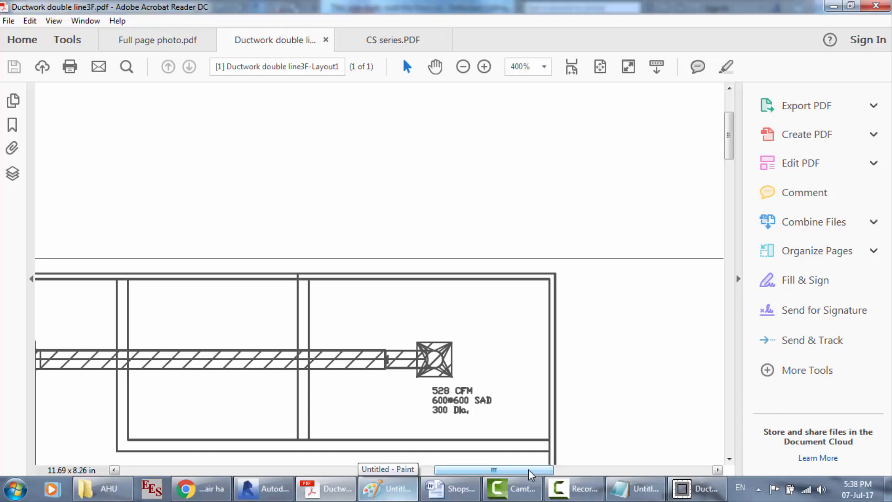
{"action": "scroll", "coordinate": [529, 474], "scroll_direction": "down", "scroll_amount": 5}
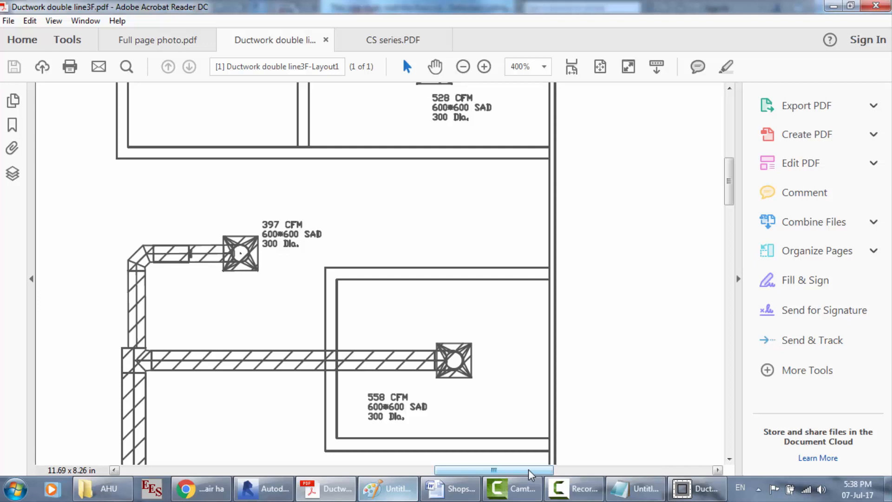
{"action": "scroll", "coordinate": [530, 473], "scroll_direction": "down", "scroll_amount": 5}
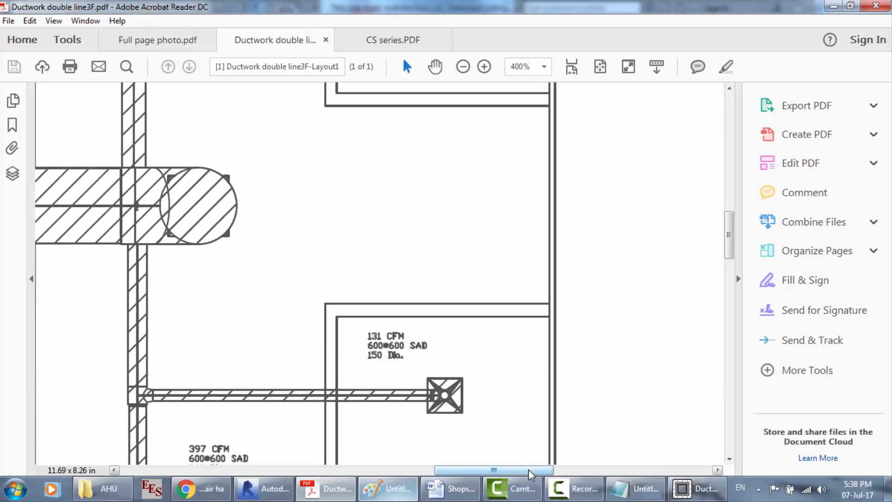
{"action": "scroll", "coordinate": [530, 474], "scroll_direction": "down", "scroll_amount": 5}
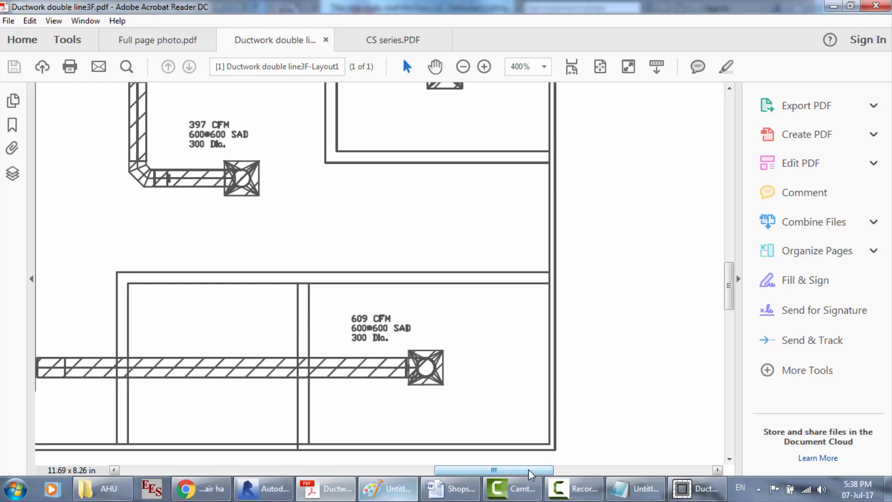
{"action": "left_click_drag", "start_coordinate": [530, 473], "coordinate": [407, 459]}
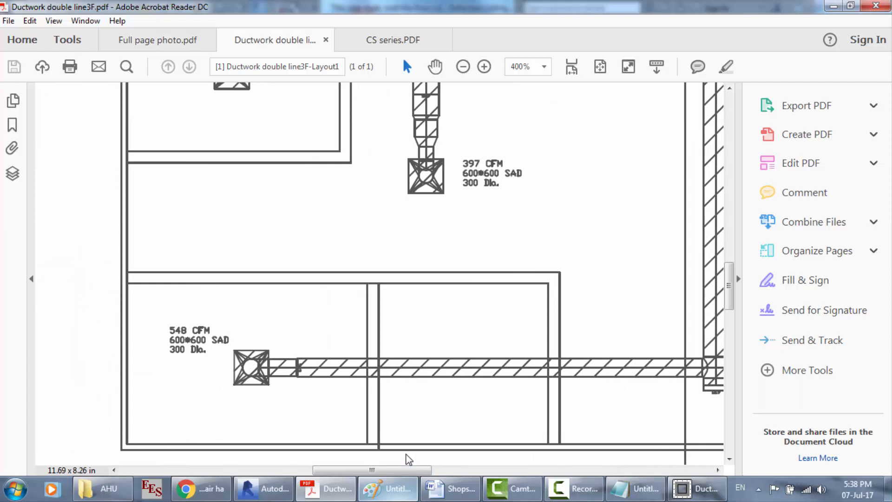
{"action": "scroll", "coordinate": [408, 459], "scroll_direction": "up", "scroll_amount": 3}
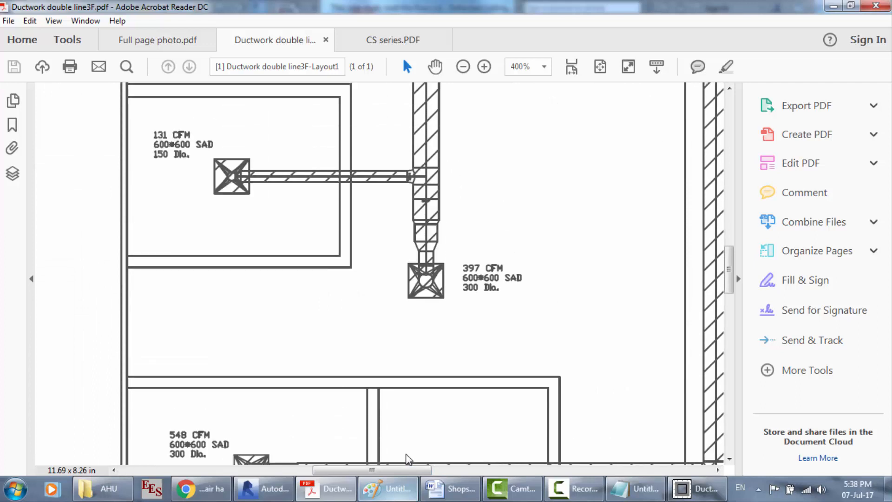
{"action": "scroll", "coordinate": [408, 459], "scroll_direction": "up", "scroll_amount": 10}
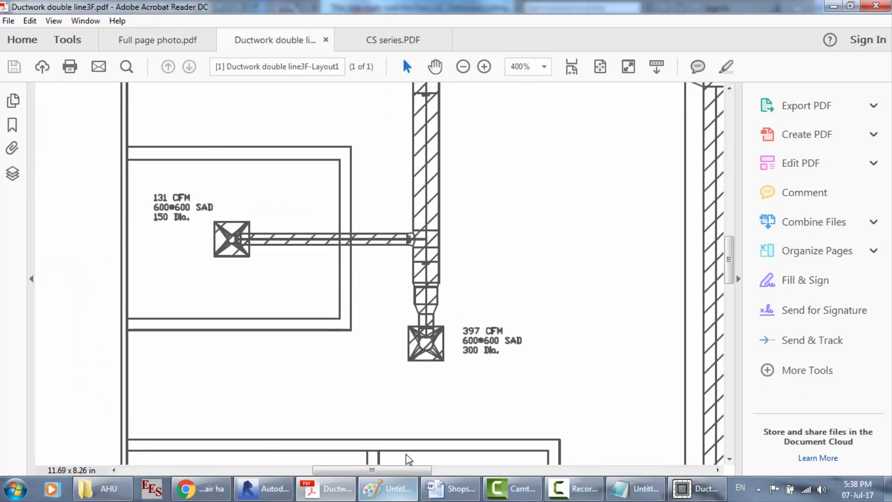
Switch to Notepad and add the line "Total CFM for the 3rd level is 5490 CFM" to the notes.
{"action": "scroll", "coordinate": [407, 459], "scroll_direction": "up", "scroll_amount": 2}
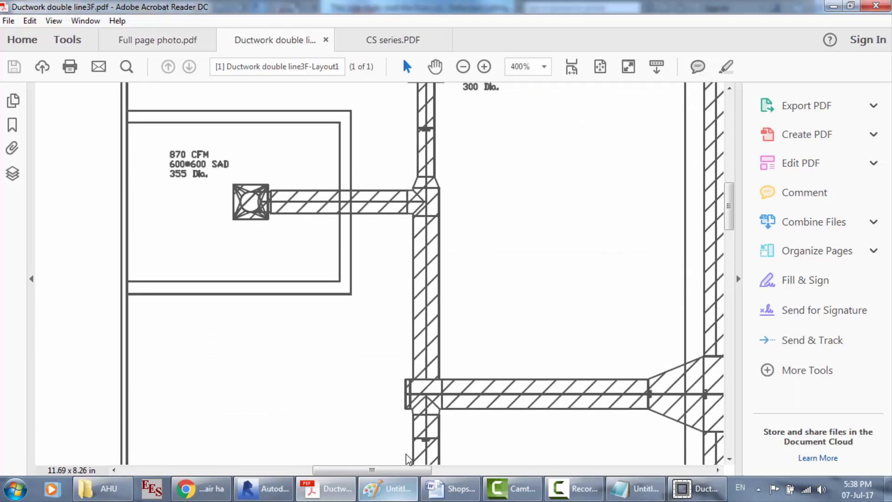
{"action": "scroll", "coordinate": [407, 460], "scroll_direction": "up", "scroll_amount": 5}
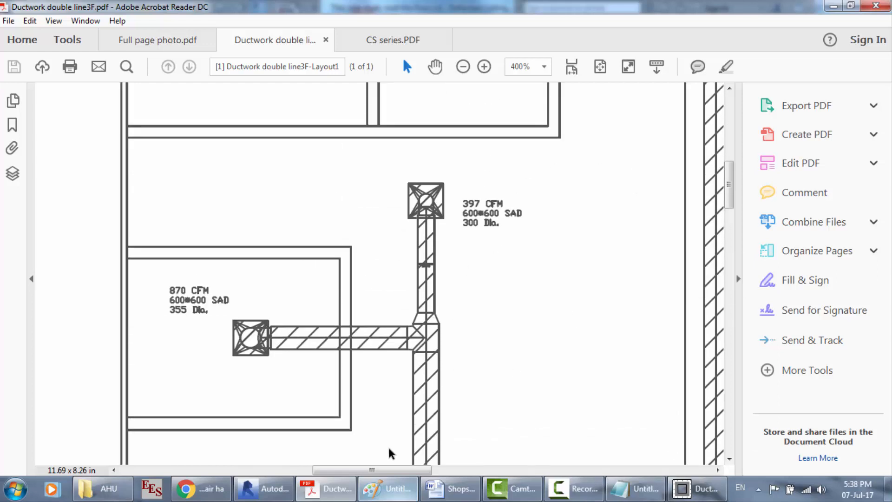
{"action": "left_click_drag", "start_coordinate": [375, 470], "coordinate": [450, 475]}
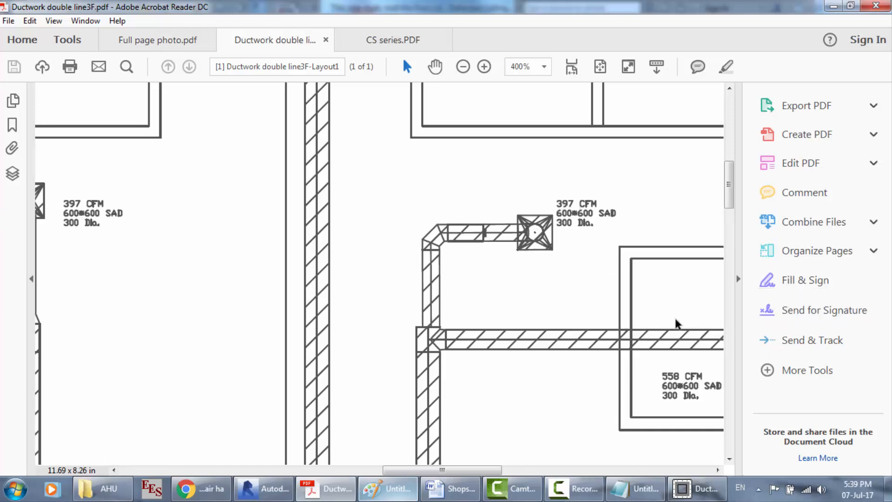
{"action": "left_click", "coordinate": [636, 488]}
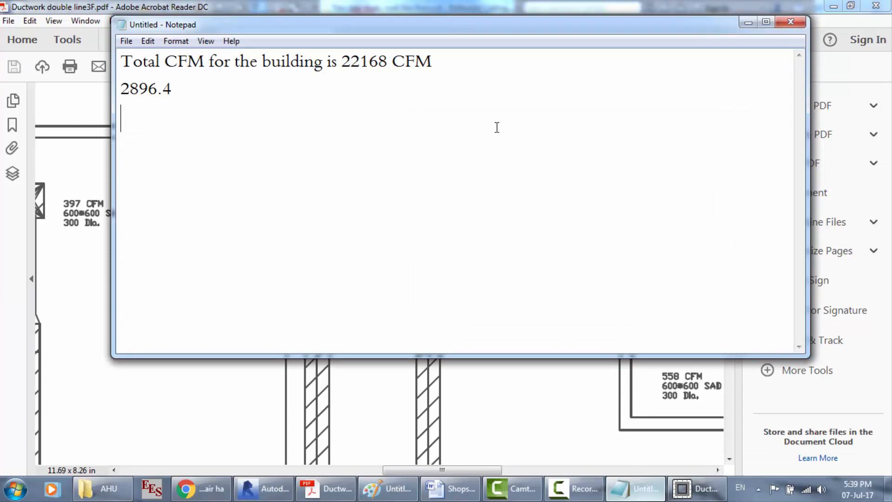
{"action": "type", "text": "Total CFM"}
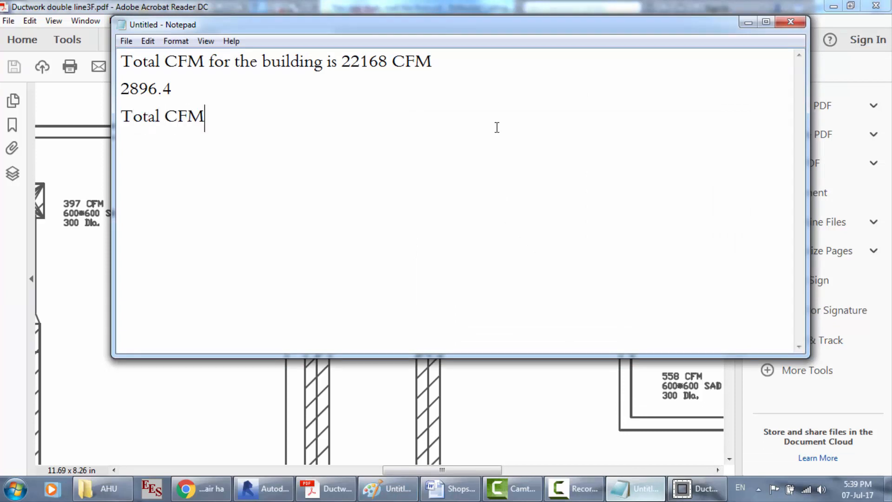
{"action": "type", "text": " for the 3rd"}
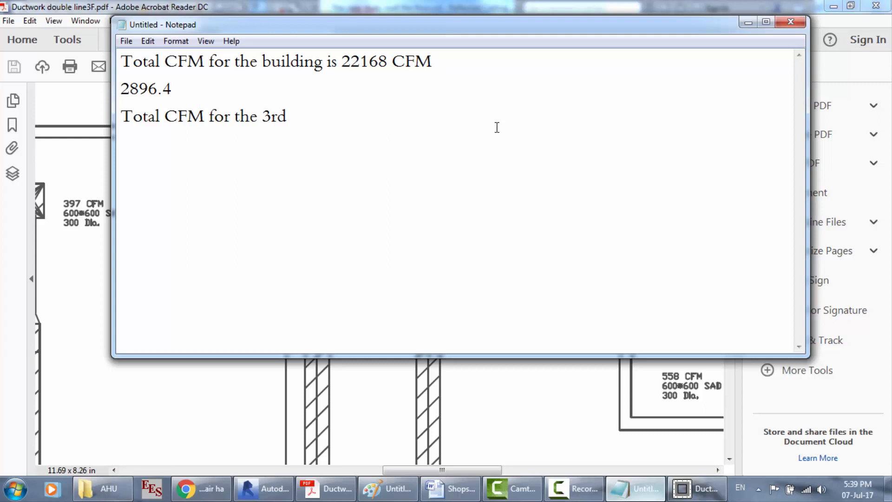
{"action": "type", "text": " level is 5490"}
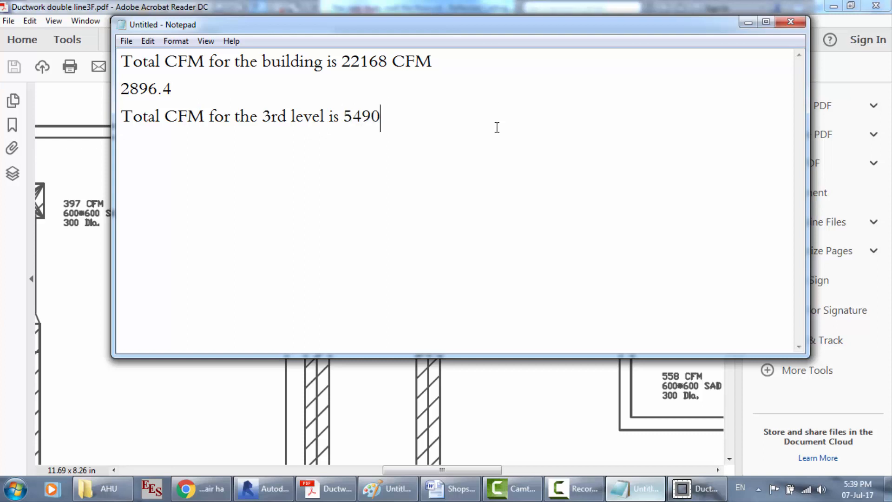
{"action": "type", "text": " CFM"}
Switch to DuctMate and set the volume flow to 5490 cfm.
{"action": "left_click", "coordinate": [696, 492]}
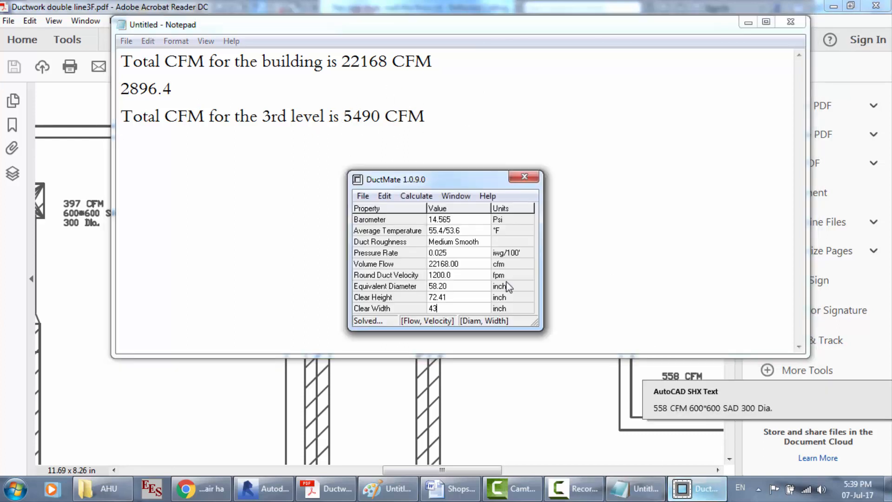
{"action": "left_click", "coordinate": [830, 6]}
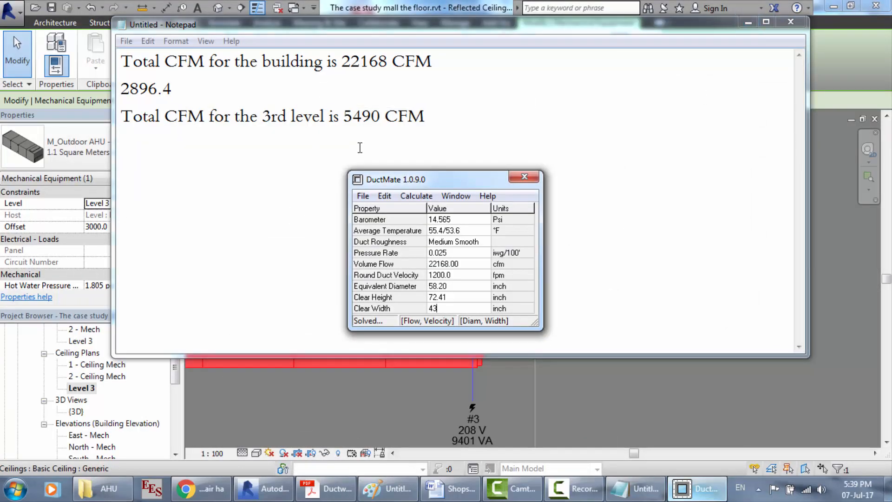
{"action": "left_click", "coordinate": [463, 263]}
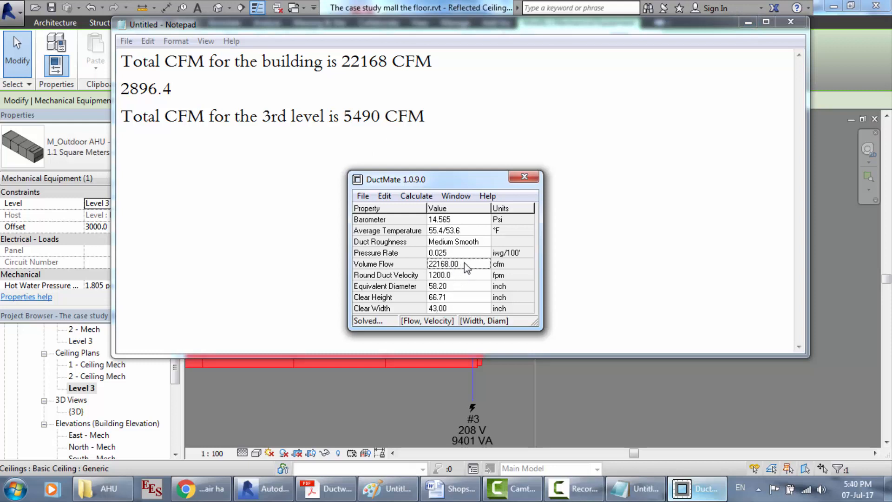
{"action": "left_click", "coordinate": [464, 263]}
{"action": "type", "text": "5490"}
{"action": "left_click", "coordinate": [463, 277]}
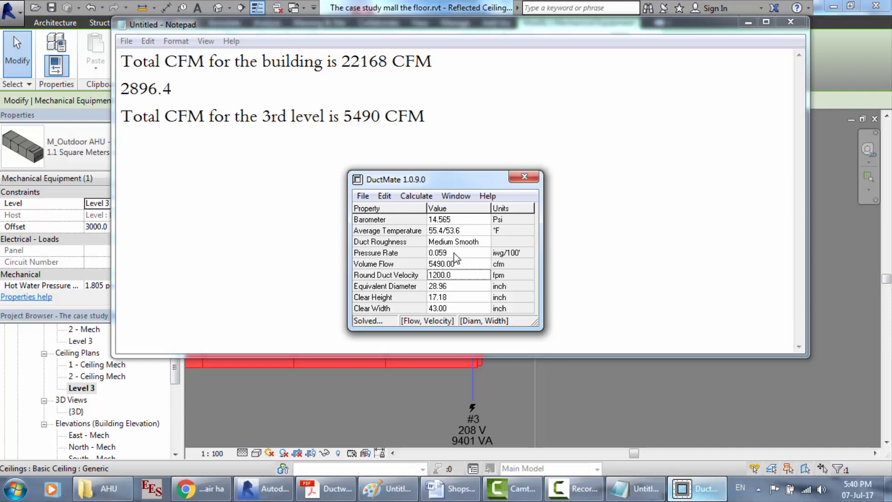
Set the duct's pressure rate to 0.001 iwg/100'.
{"action": "left_click", "coordinate": [454, 253]}
{"action": "left_click", "coordinate": [454, 254]}
{"action": "left_click", "coordinate": [450, 253]}
{"action": "left_click_drag", "start_coordinate": [449, 253], "coordinate": [434, 252]}
{"action": "key", "text": "BackSpace"}
{"action": "key", "text": "Delete"}
{"action": "key", "text": "Delete"}
{"action": "key", "text": "Delete"}
{"action": "key", "text": "Delete"}
{"action": "type", "text": "0.001"}
{"action": "key", "text": "Tab"}
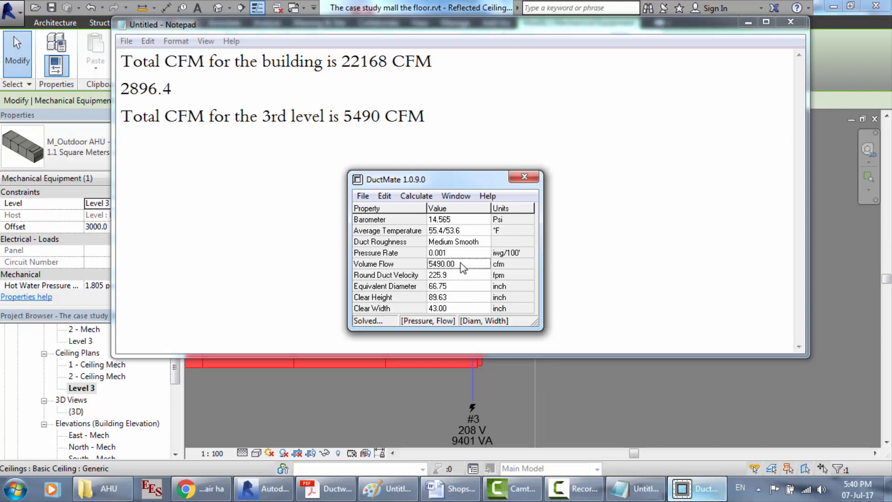
Set the volume flow to 22168 cfm and the round duct velocity to 1200 fpm.
{"action": "type", "text": "22168"}
{"action": "key", "text": "Tab"}
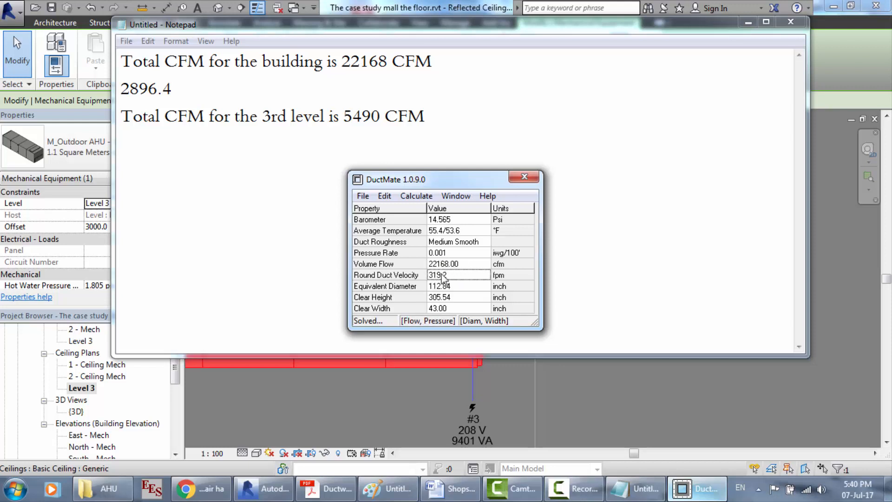
{"action": "double_click", "coordinate": [445, 275]}
{"action": "type", "text": "1200"}
{"action": "left_click", "coordinate": [458, 264]}
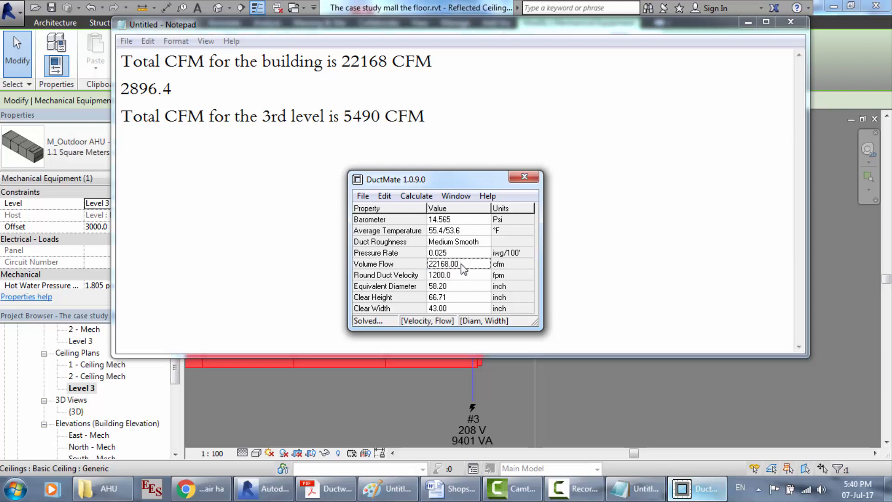
Switch to Notepad and add a new line "friction 0.025" below the 3rd level airflow.
{"action": "double_click", "coordinate": [461, 264]}
{"action": "left_click", "coordinate": [273, 168]}
{"action": "key", "text": "Return"}
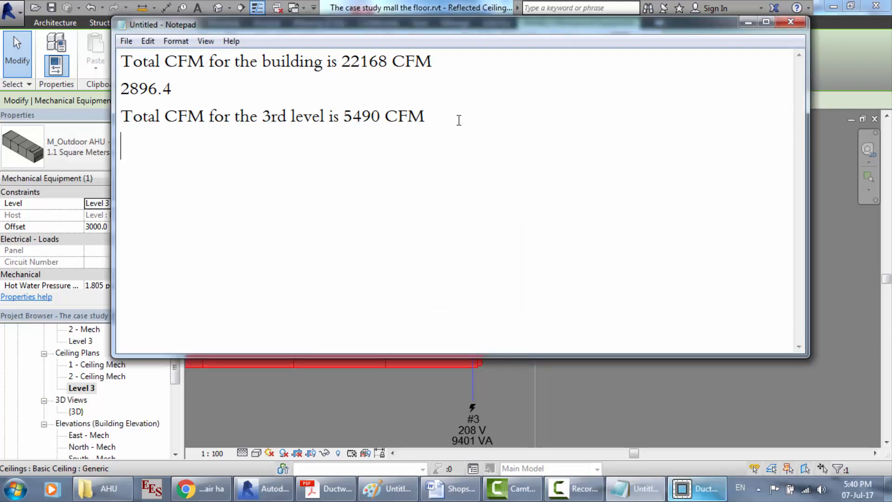
{"action": "type", "text": "friction 0.025"}
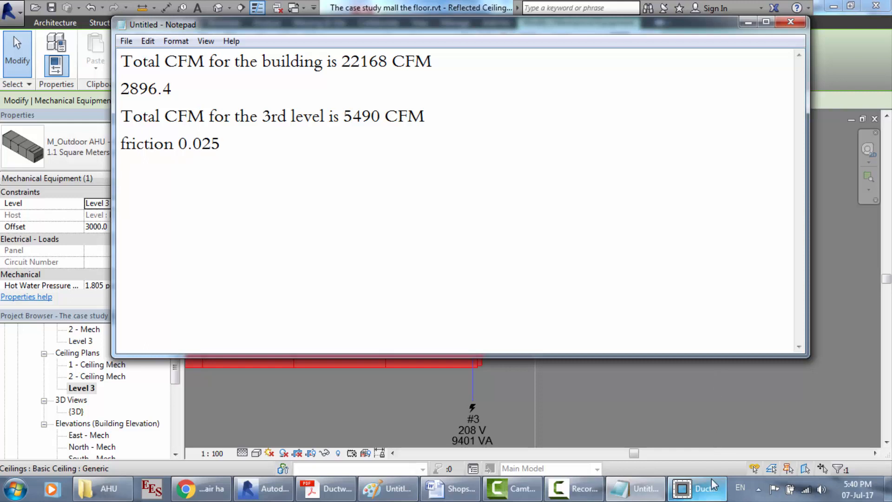
Switch to DuctMate and solve the duct for a volume flow of 5490 cfm, keeping the round duct velocity at 1200 fpm.
{"action": "left_click", "coordinate": [697, 488]}
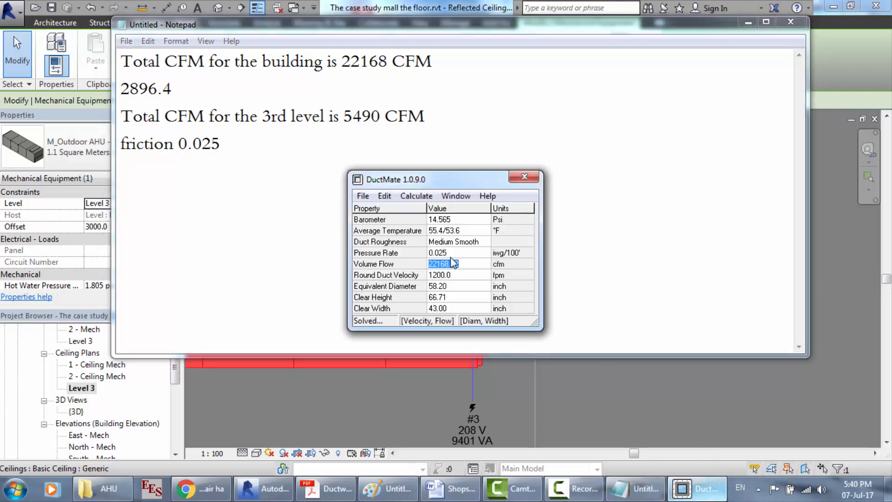
{"action": "type", "text": "5490"}
{"action": "left_click", "coordinate": [450, 275]}
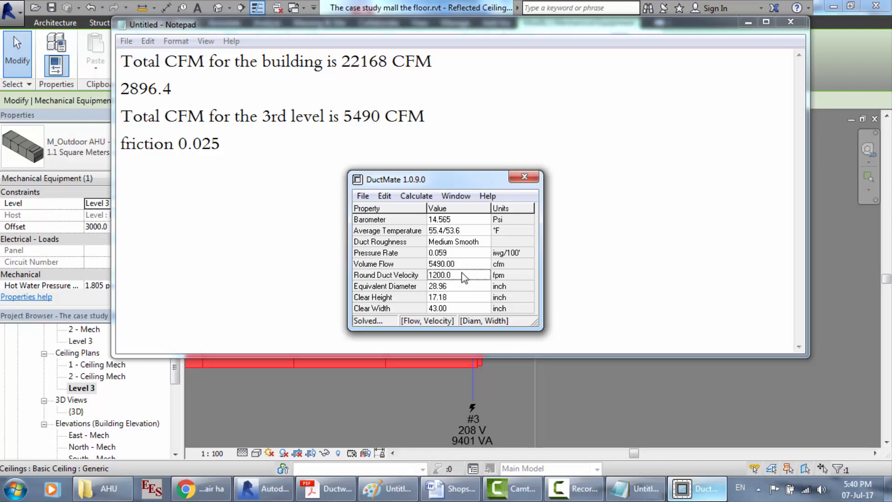
{"action": "double_click", "coordinate": [450, 274]}
{"action": "left_click", "coordinate": [453, 297]}
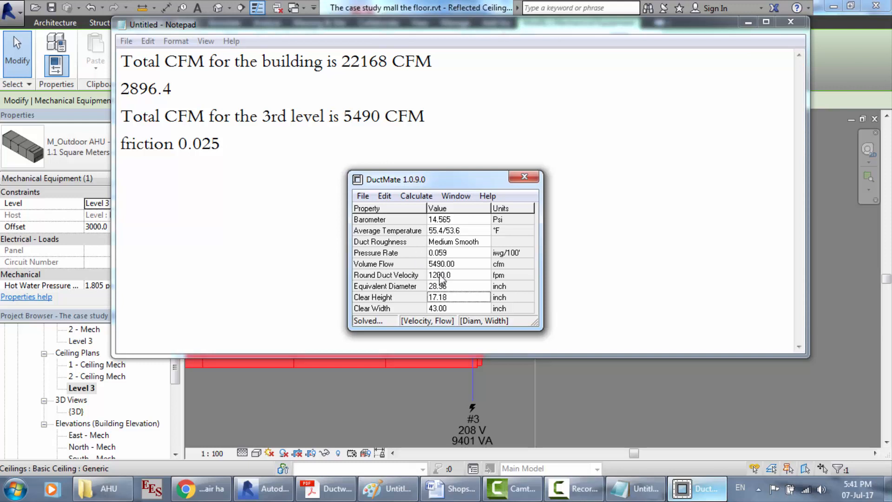
Change the friction value in the Notepad notes to 0.059.
{"action": "left_click", "coordinate": [227, 143]}
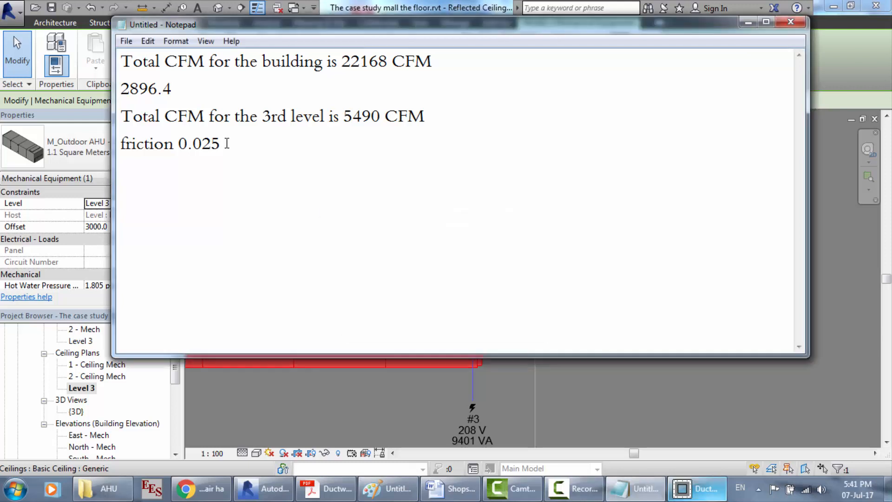
{"action": "left_click", "coordinate": [697, 488]}
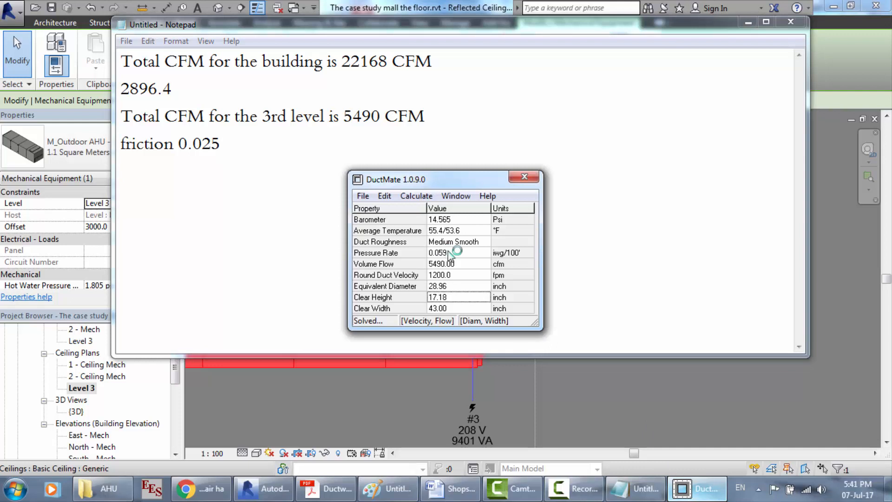
{"action": "left_click", "coordinate": [226, 148]}
{"action": "key", "text": "BackSpace"}
{"action": "key", "text": "BackSpace"}
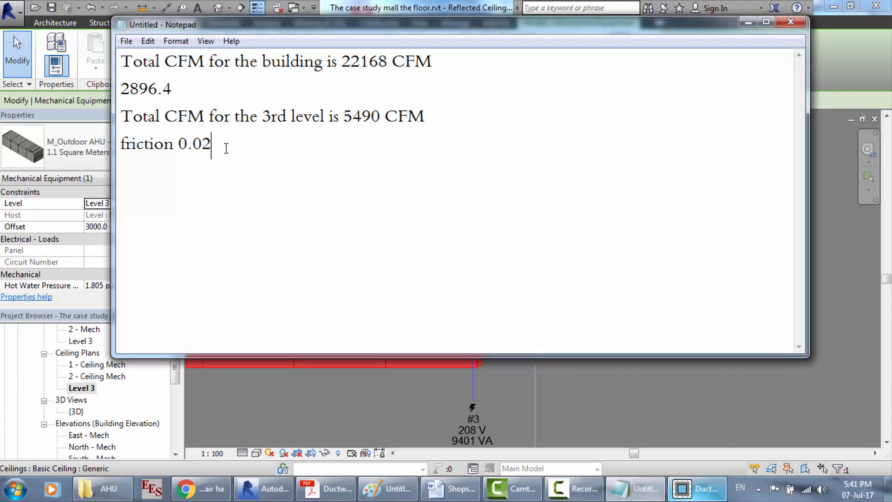
{"action": "type", "text": "59"}
Switch to DuctMate and set the duct's clear height to 30 inches and clear width to 25 inches.
{"action": "left_click", "coordinate": [675, 494]}
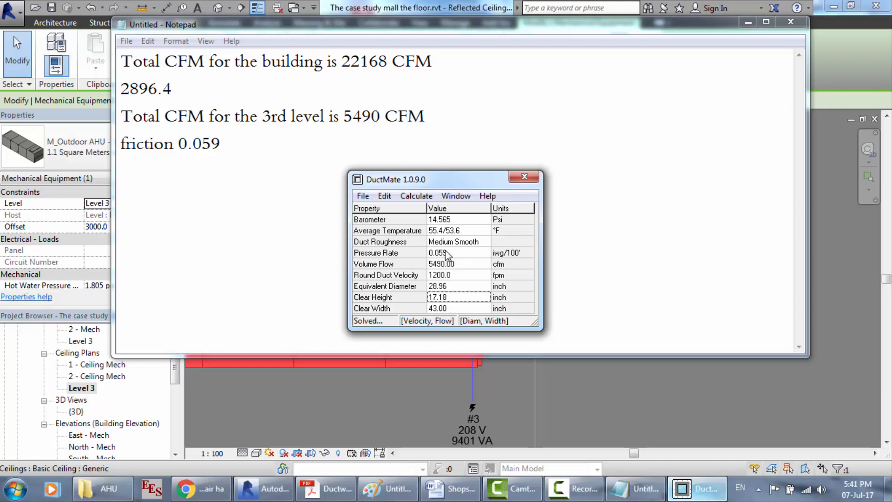
{"action": "double_click", "coordinate": [442, 297]}
{"action": "type", "text": "30"}
{"action": "left_click", "coordinate": [452, 307]}
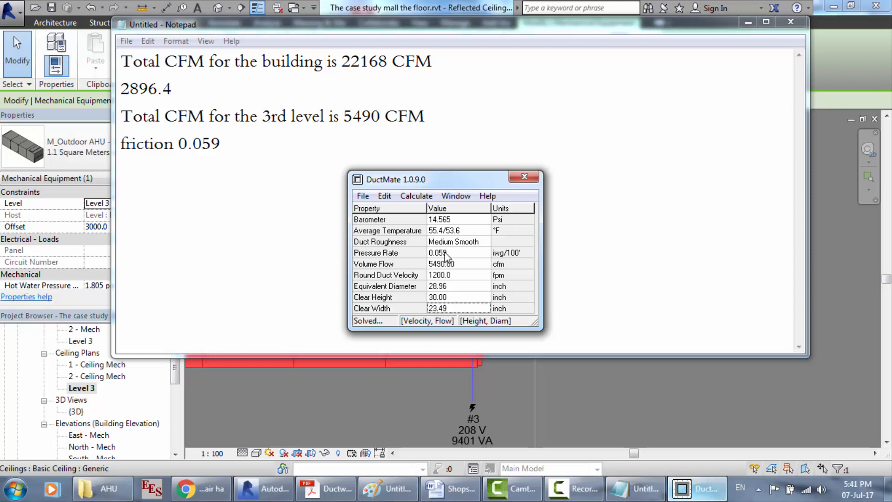
{"action": "double_click", "coordinate": [450, 307]}
{"action": "type", "text": "25"}
{"action": "key", "text": "Return"}
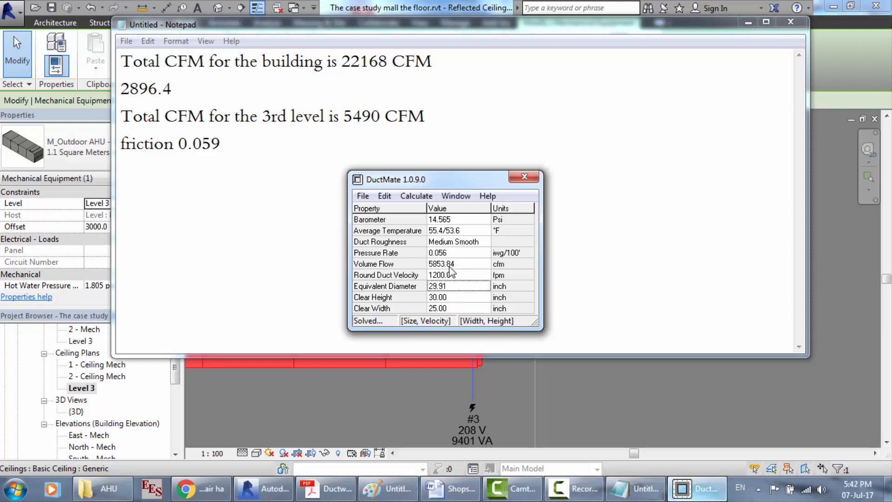
Set the volume flow to 5490 cfm and the pressure rate to 0.059 iwg/100'.
{"action": "left_click", "coordinate": [450, 266]}
{"action": "double_click", "coordinate": [451, 267]}
{"action": "type", "text": "5490"}
{"action": "left_click", "coordinate": [452, 254]}
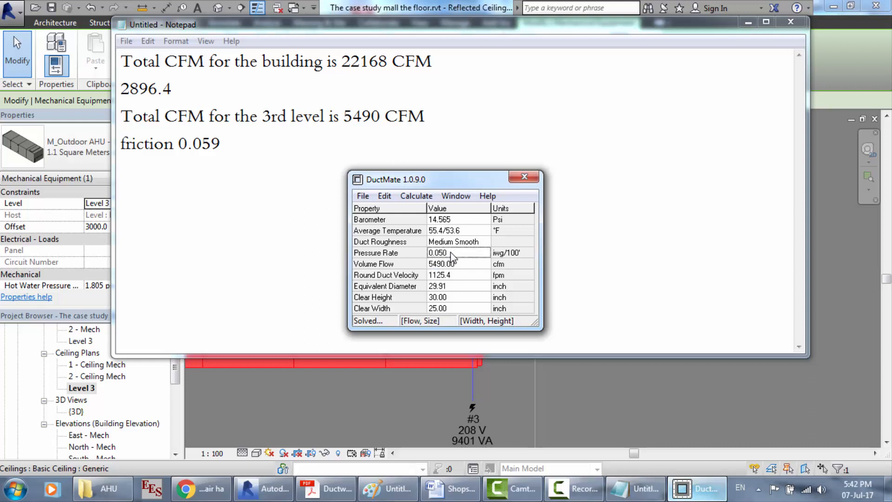
{"action": "left_click", "coordinate": [452, 255]}
{"action": "type", "text": "0"}
Set the round duct velocity to 1200 fpm and re-enter 5490 cfm as the volume flow.
{"action": "left_click", "coordinate": [455, 275]}
{"action": "left_click", "coordinate": [455, 276]}
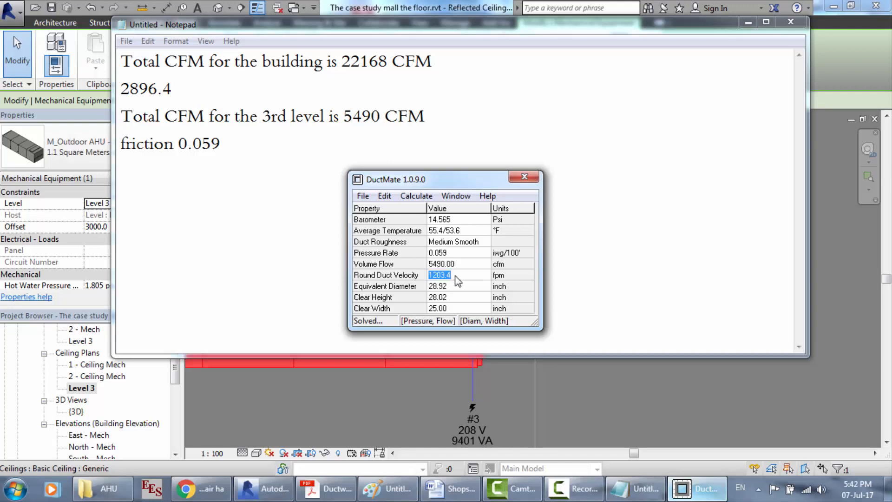
{"action": "type", "text": "1"}
{"action": "left_click", "coordinate": [453, 285]}
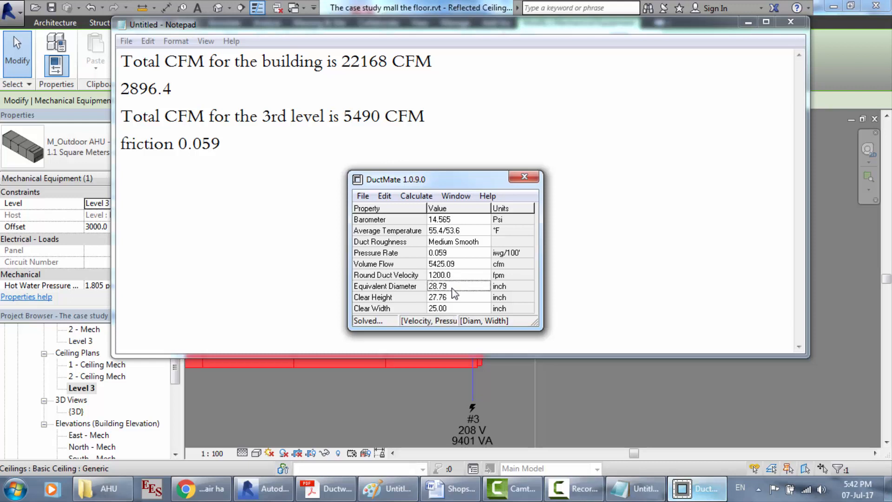
{"action": "left_click", "coordinate": [447, 264]}
{"action": "type", "text": "5490"}
{"action": "left_click", "coordinate": [456, 298]}
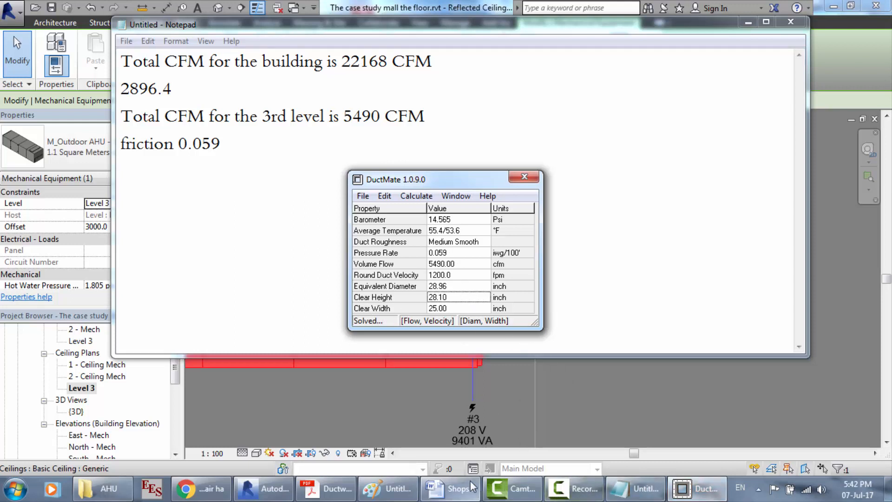
Switch to Revit and draw a 65" x 47" rectangular duct about 4857 mm straight out from the air handling unit's end connector.
{"action": "left_click", "coordinate": [279, 492]}
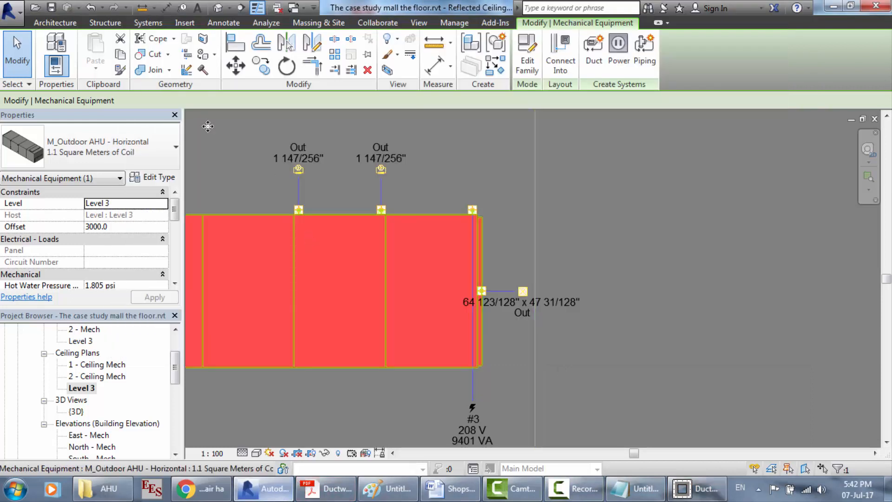
{"action": "left_click", "coordinate": [523, 291]}
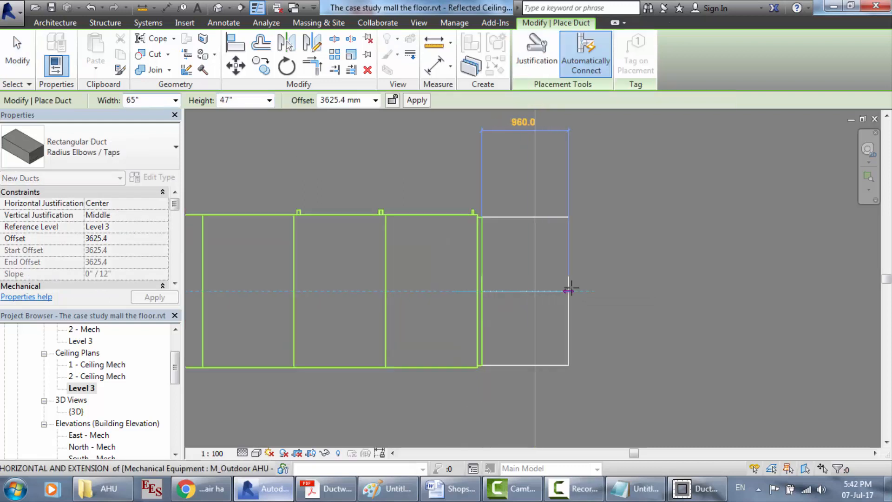
{"action": "scroll", "coordinate": [571, 290], "scroll_direction": "down", "scroll_amount": 3}
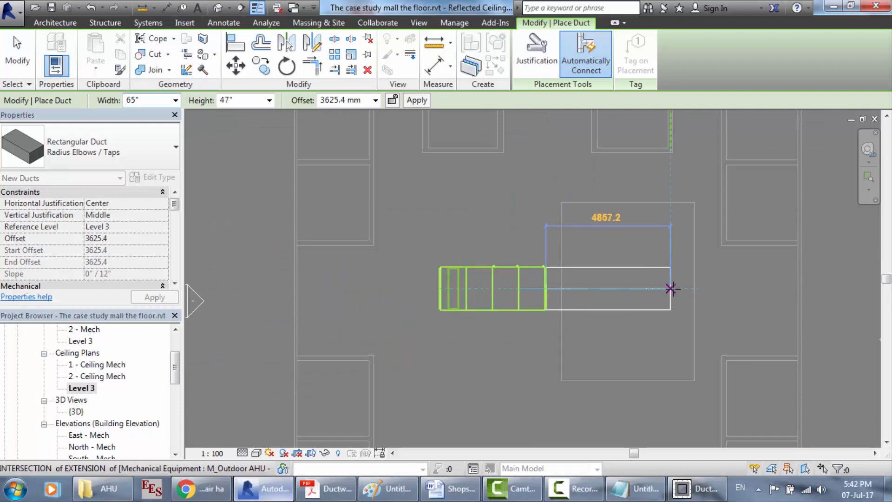
{"action": "left_click", "coordinate": [671, 288]}
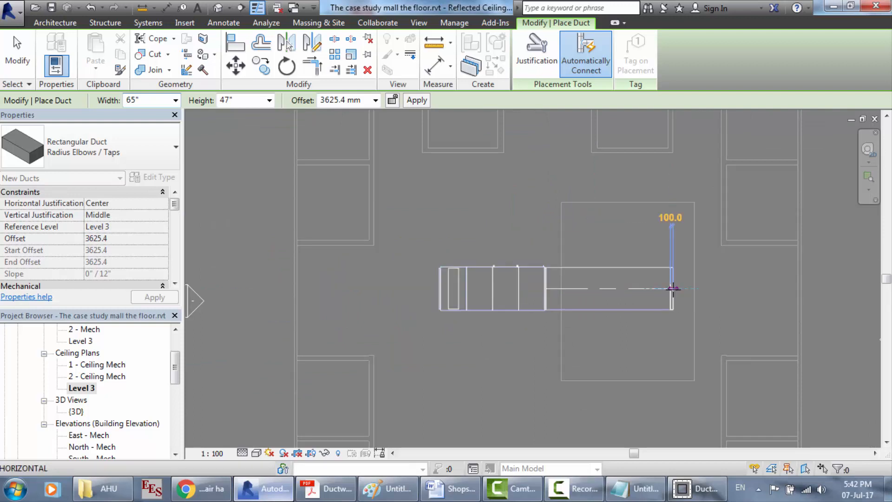
{"action": "key", "text": "Escape"}
{"action": "key", "text": "Escape"}
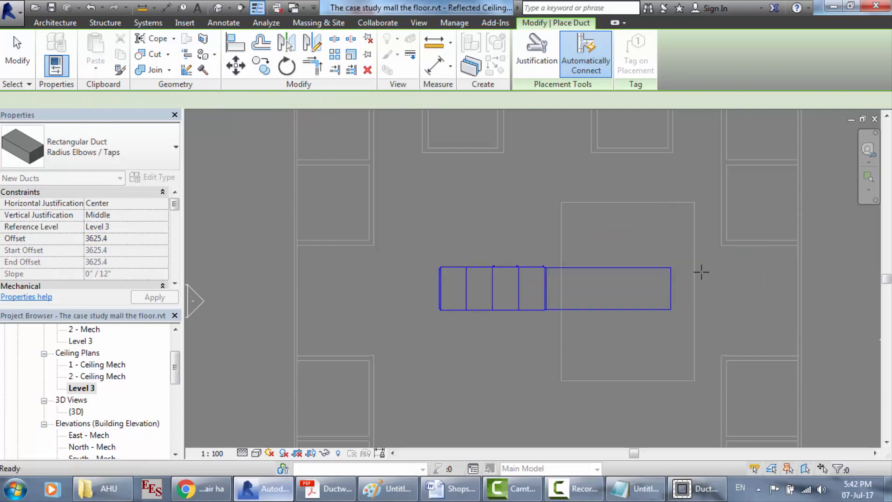
Try to draw a 25" x 28" branch duct about 2400 mm long at 85° from the main duct's lower edge, and undo it.
{"action": "key", "text": "d"}
{"action": "key", "text": "t"}
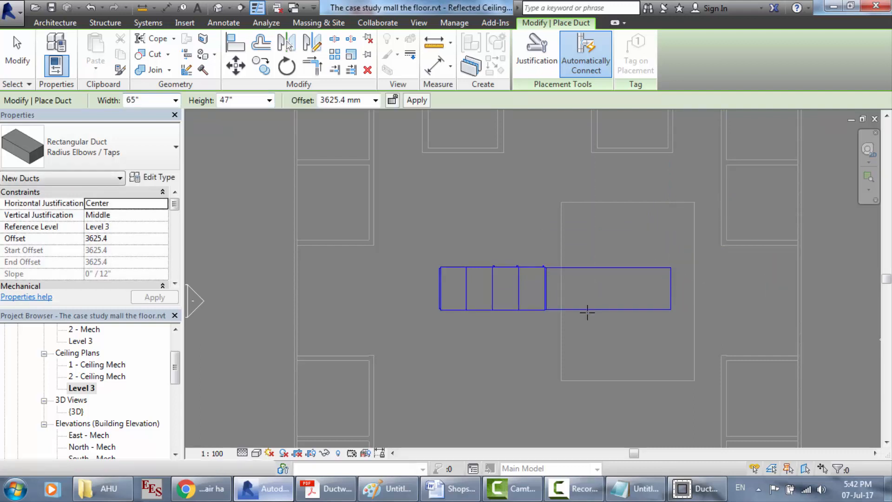
{"action": "left_click", "coordinate": [624, 308]}
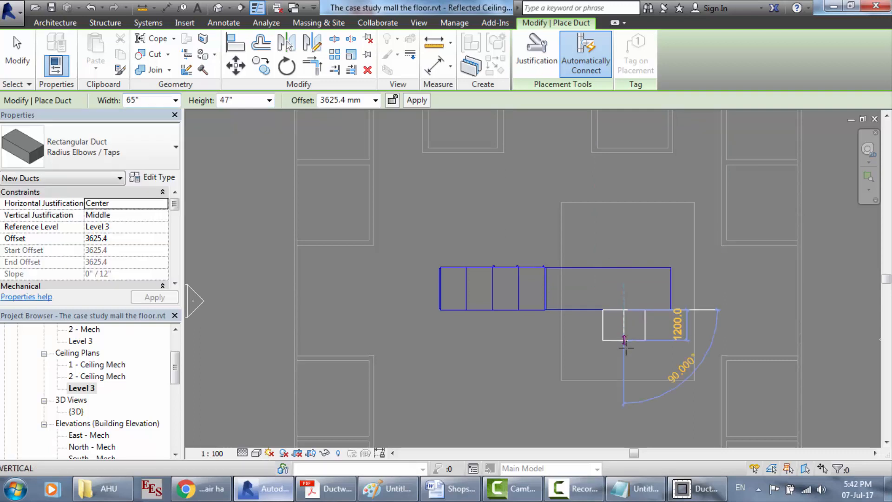
{"action": "left_click", "coordinate": [137, 99]}
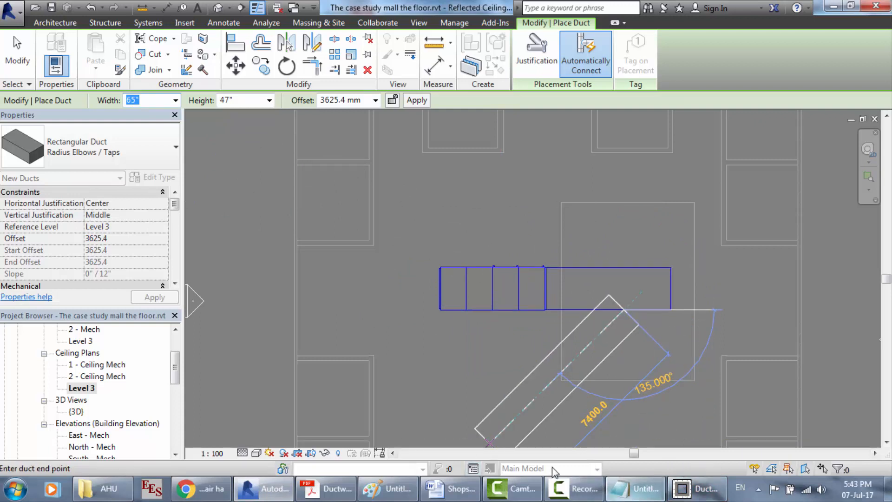
{"action": "left_click", "coordinate": [692, 488]}
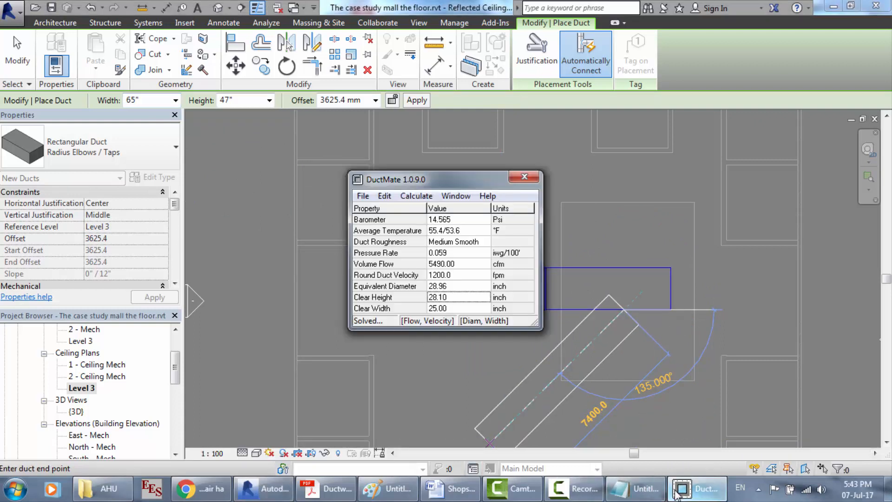
{"action": "left_click", "coordinate": [149, 100]}
{"action": "type", "text": "25"}
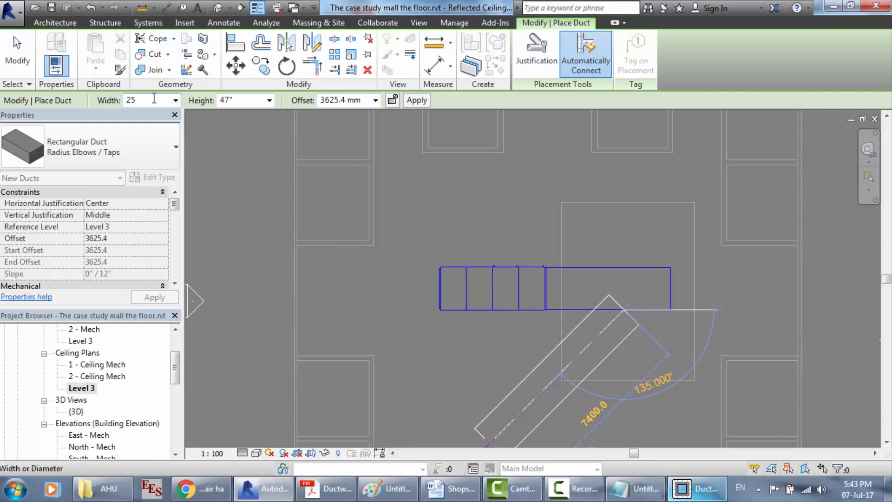
{"action": "left_click", "coordinate": [236, 99]}
{"action": "double_click", "coordinate": [236, 99]}
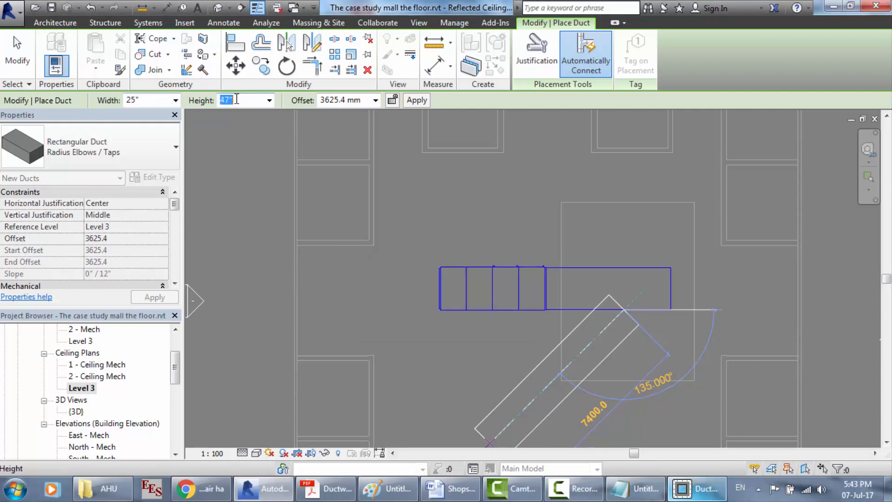
{"action": "type", "text": "28"}
{"action": "key", "text": "Return"}
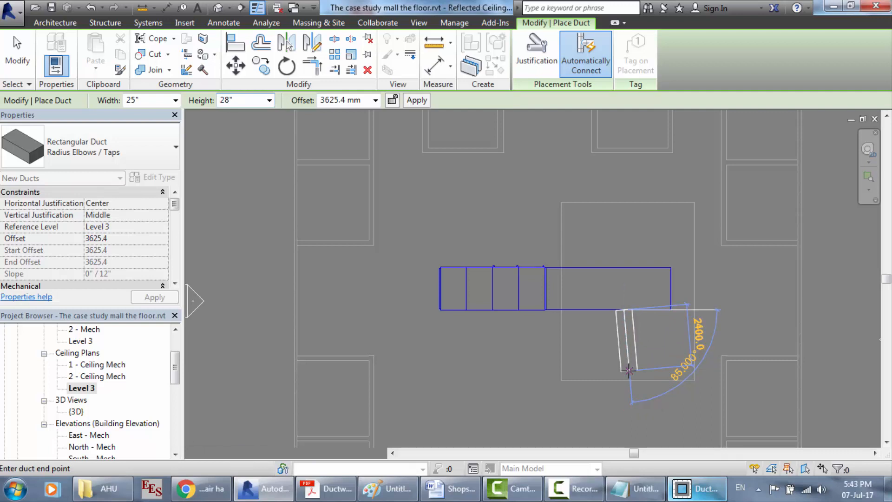
{"action": "left_click", "coordinate": [628, 370]}
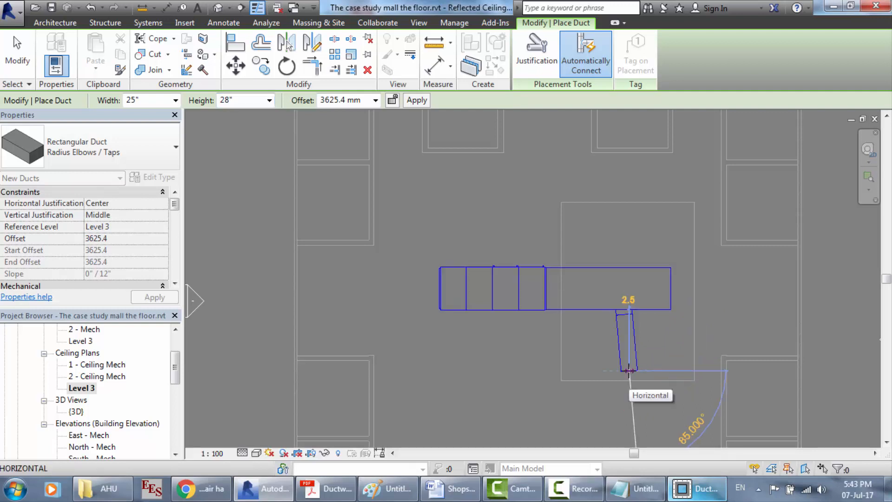
{"action": "key", "text": "Escape"}
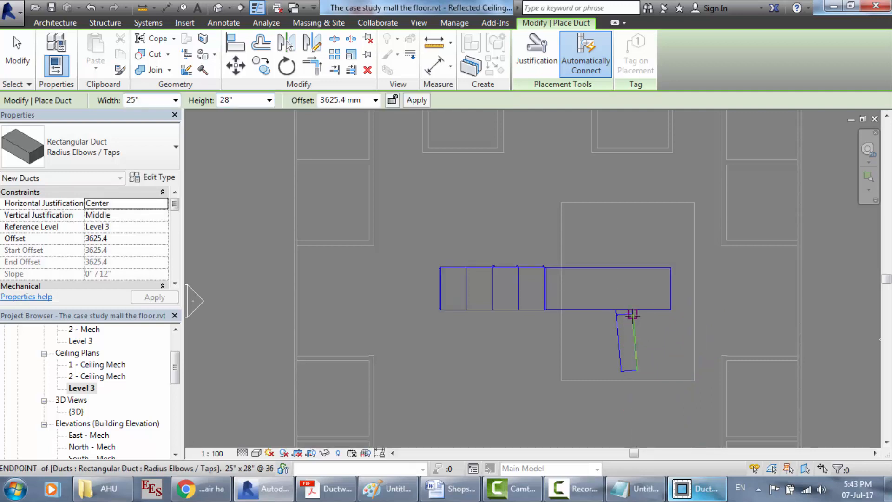
{"action": "key", "text": "ctrl+z"}
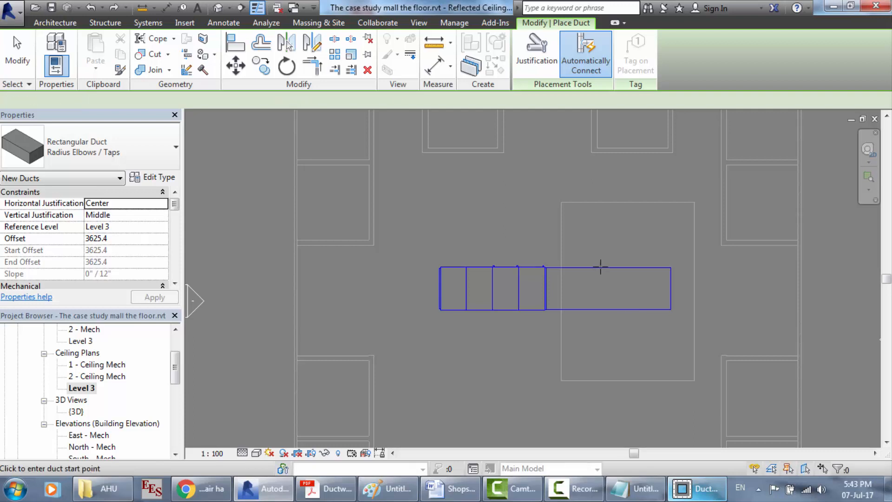
Draw a 25" x 28" branch duct perpendicular to the main duct, starting on its lower edge just past the midpoint and ending inside the shaft outline.
{"action": "left_click", "coordinate": [618, 311]}
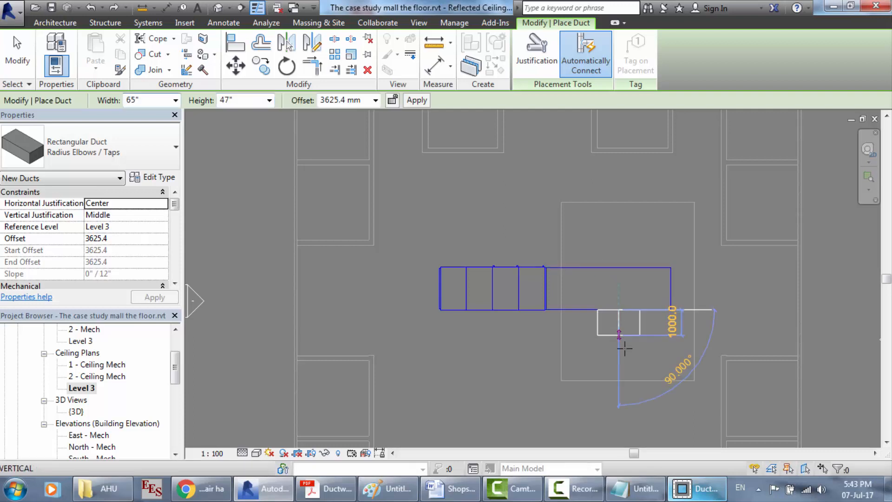
{"action": "left_click", "coordinate": [149, 103]}
{"action": "type", "text": "25"}
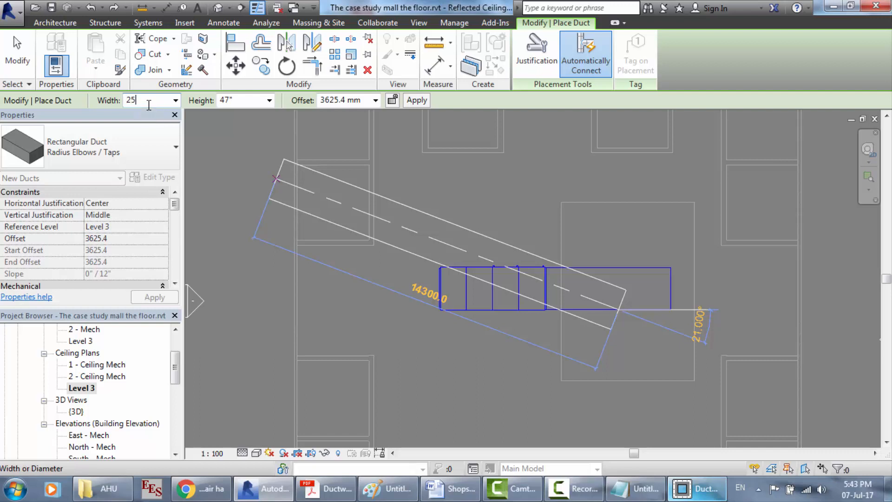
{"action": "left_click", "coordinate": [225, 102]}
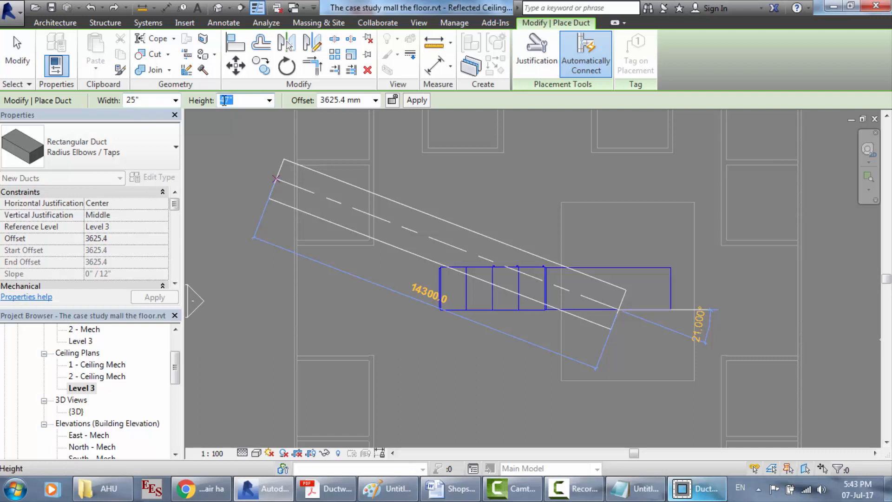
{"action": "type", "text": "28"}
{"action": "key", "text": "Return"}
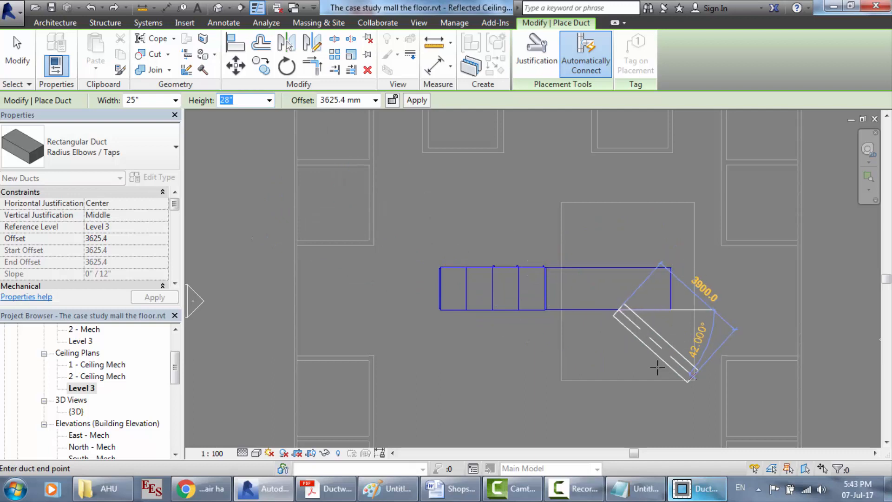
{"action": "left_click", "coordinate": [618, 358]}
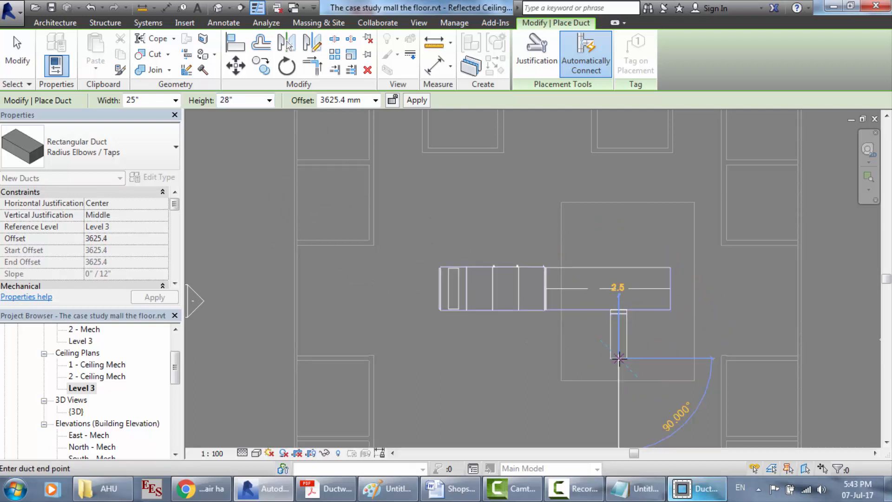
{"action": "key", "text": "Escape"}
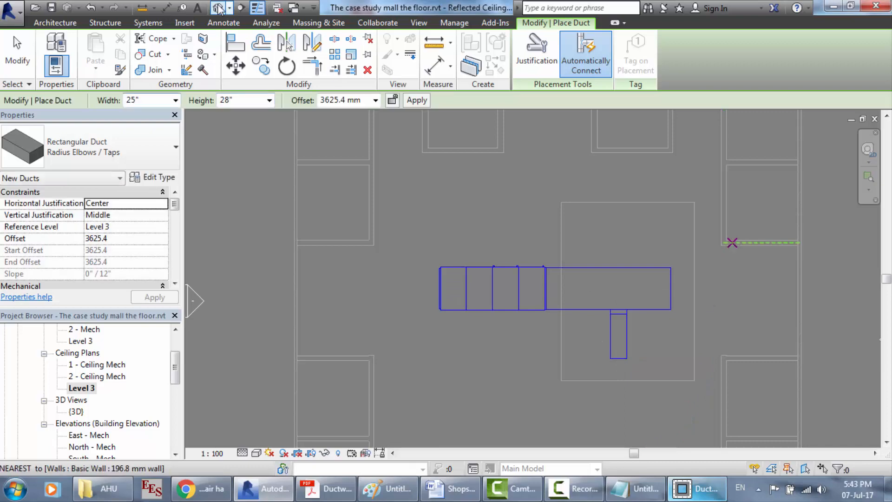
Open the 3D view, examine the branch's connection to the main duct, and end duct placement.
{"action": "left_click", "coordinate": [217, 8]}
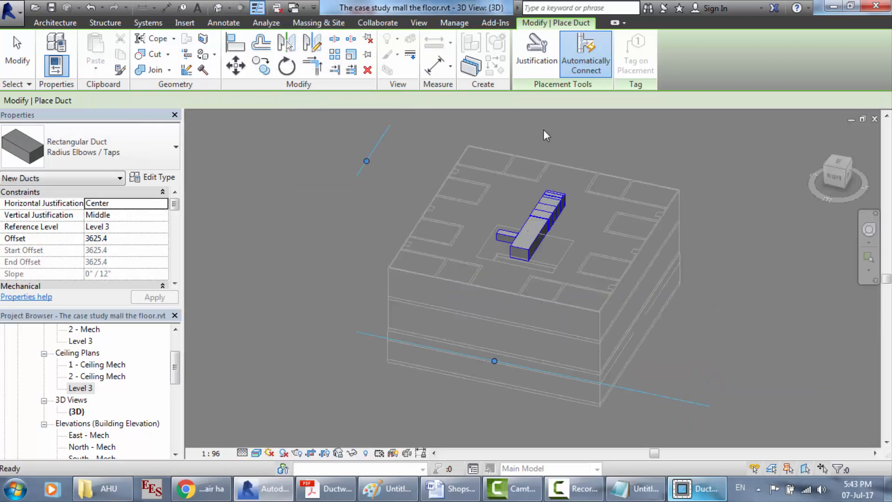
{"action": "scroll", "coordinate": [545, 222], "scroll_direction": "up", "scroll_amount": 5}
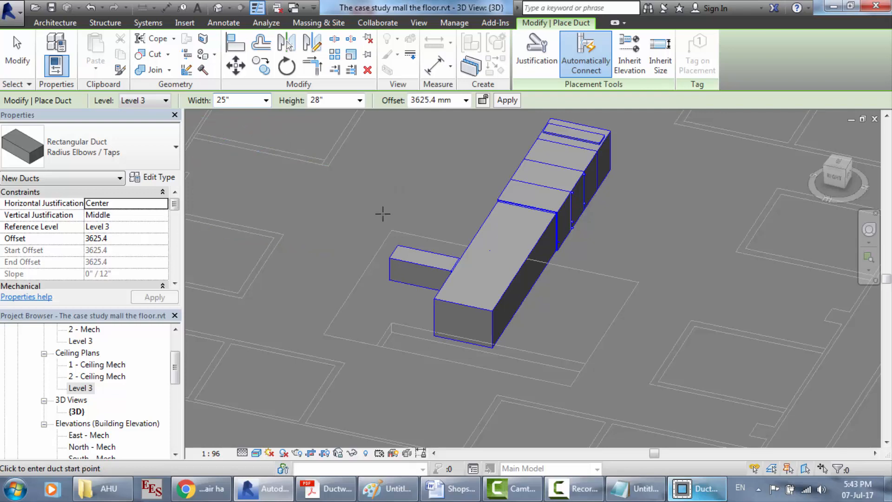
{"action": "key", "text": "Escape"}
{"action": "key", "text": "Escape"}
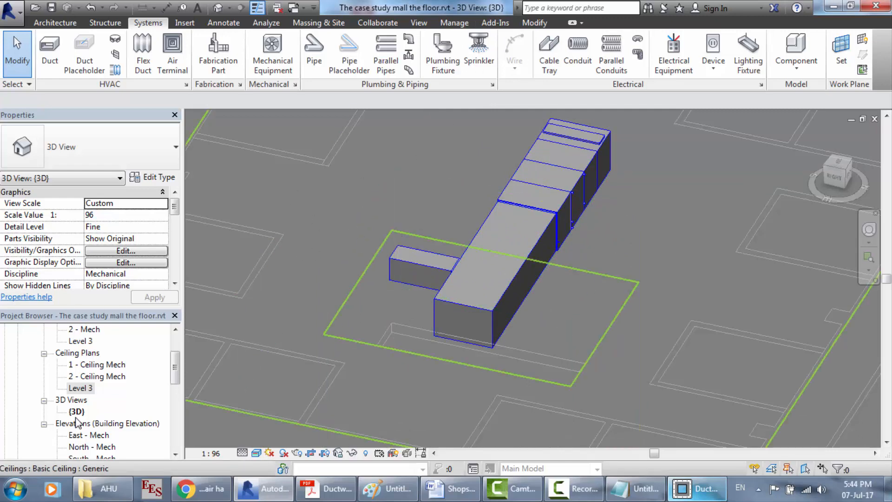
Return to the Level 3 ceiling plan and change its visual style to a shaded display.
{"action": "double_click", "coordinate": [79, 389]}
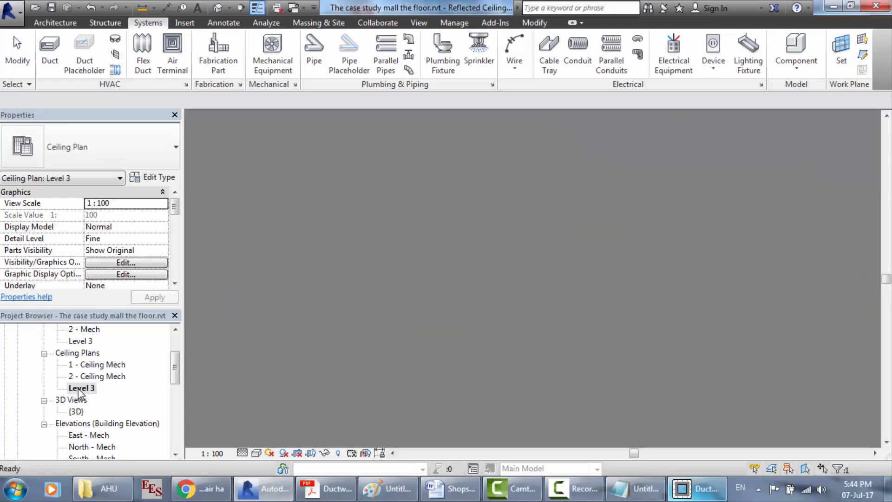
{"action": "left_click", "coordinate": [255, 453]}
{"action": "left_click", "coordinate": [278, 426]}
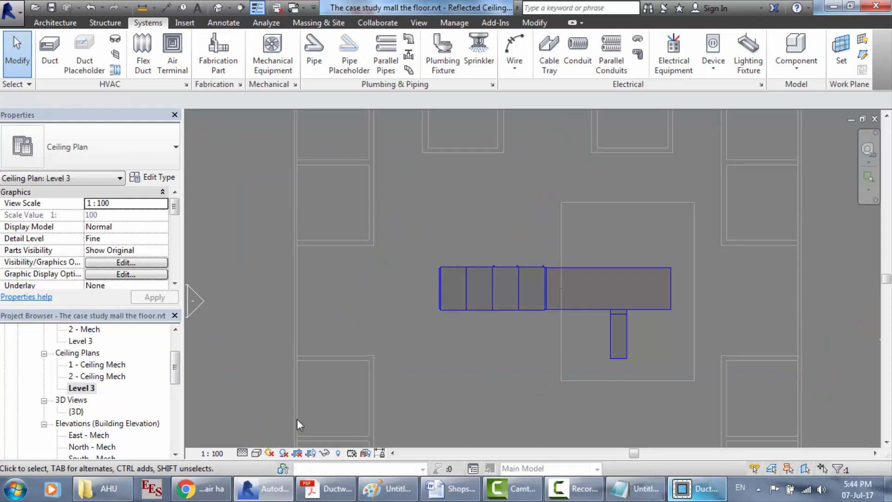
Check the airflow notes in Notepad, and set the shaft opening's top offset to 0 in Revit.
{"action": "scroll", "coordinate": [681, 381], "scroll_direction": "up", "scroll_amount": 1}
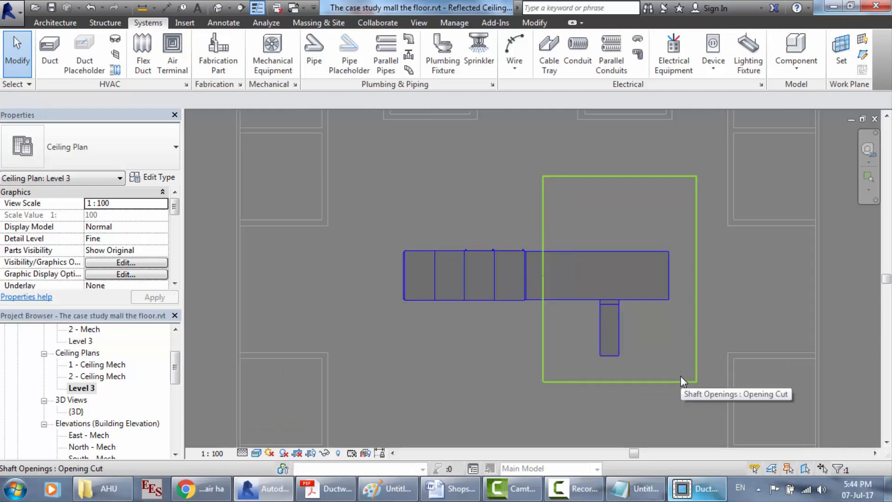
{"action": "left_click", "coordinate": [635, 488]}
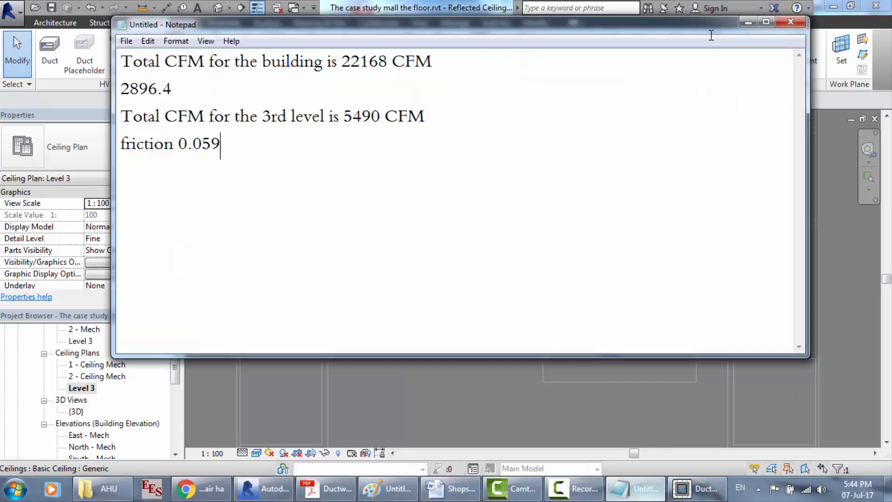
{"action": "left_click", "coordinate": [748, 22]}
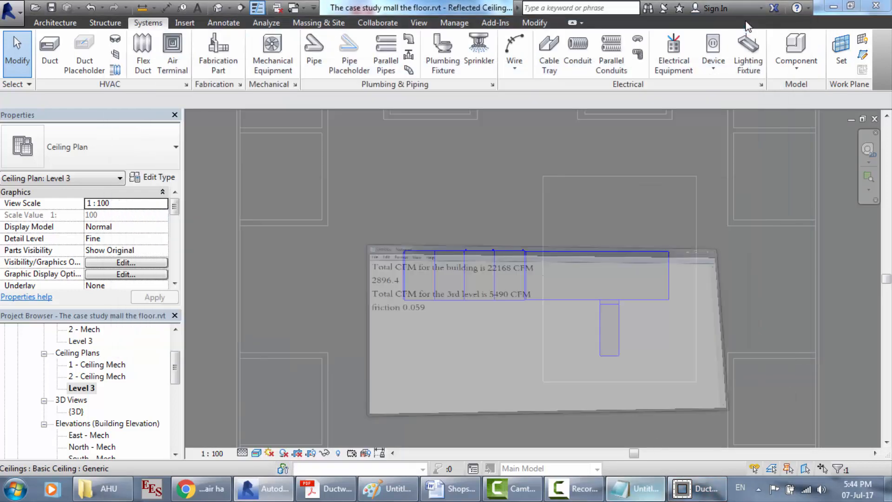
{"action": "left_click", "coordinate": [644, 338]}
{"action": "scroll", "coordinate": [644, 337], "scroll_direction": "down", "scroll_amount": 2}
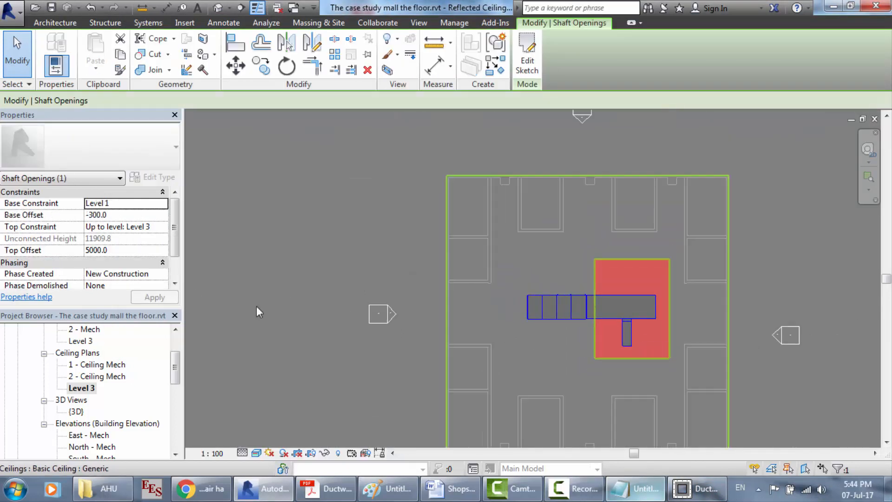
{"action": "left_click", "coordinate": [120, 247]}
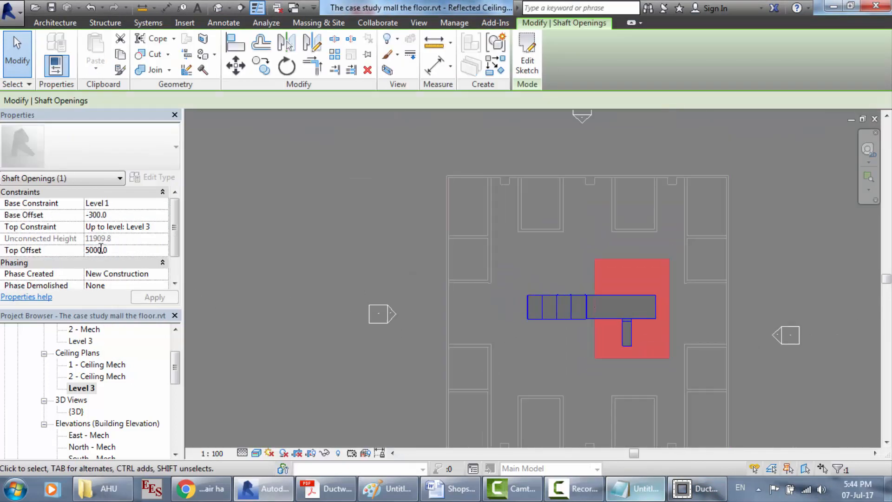
{"action": "type", "text": "0"}
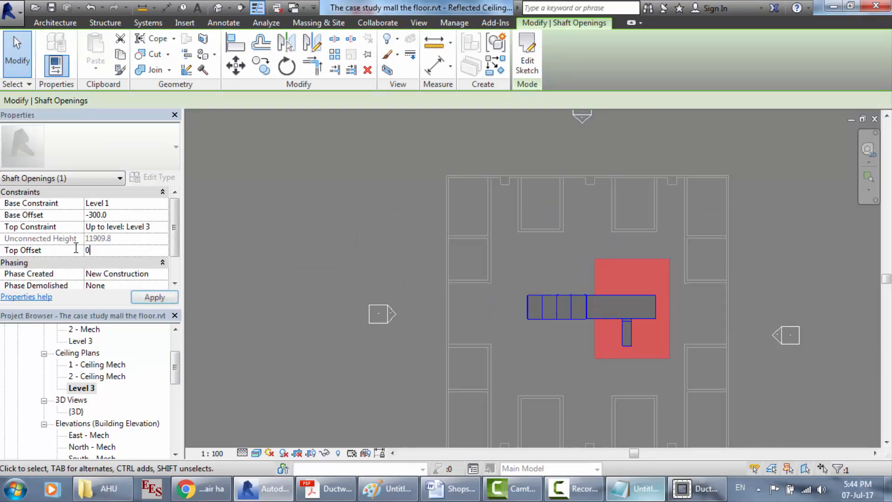
{"action": "left_click", "coordinate": [148, 297]}
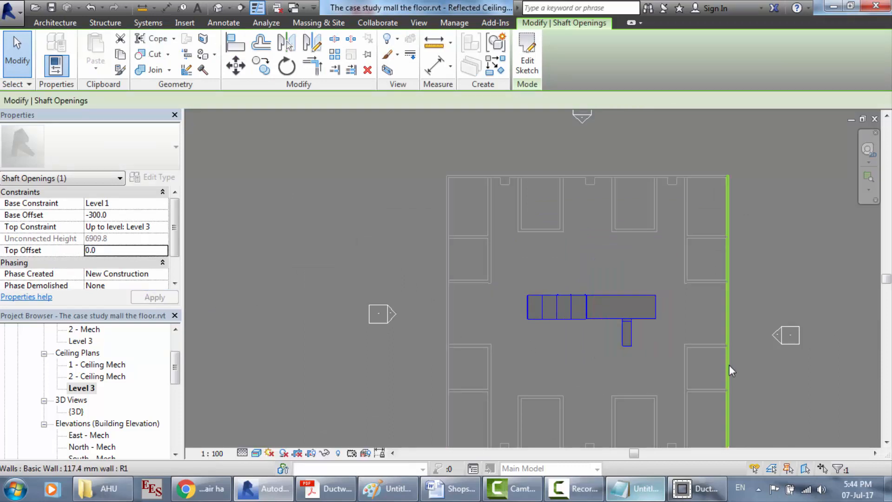
{"action": "scroll", "coordinate": [728, 364], "scroll_direction": "up", "scroll_amount": 2}
{"action": "scroll", "coordinate": [634, 361], "scroll_direction": "down", "scroll_amount": 1}
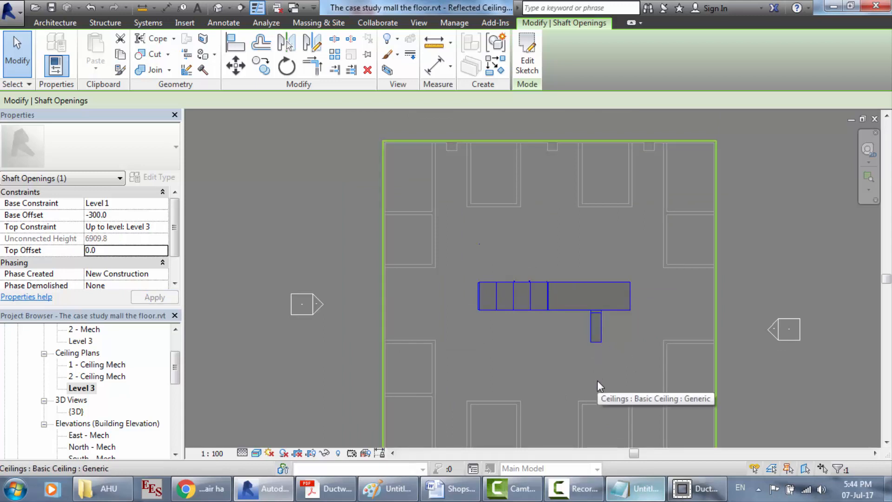
{"action": "scroll", "coordinate": [647, 224], "scroll_direction": "up", "scroll_amount": 2}
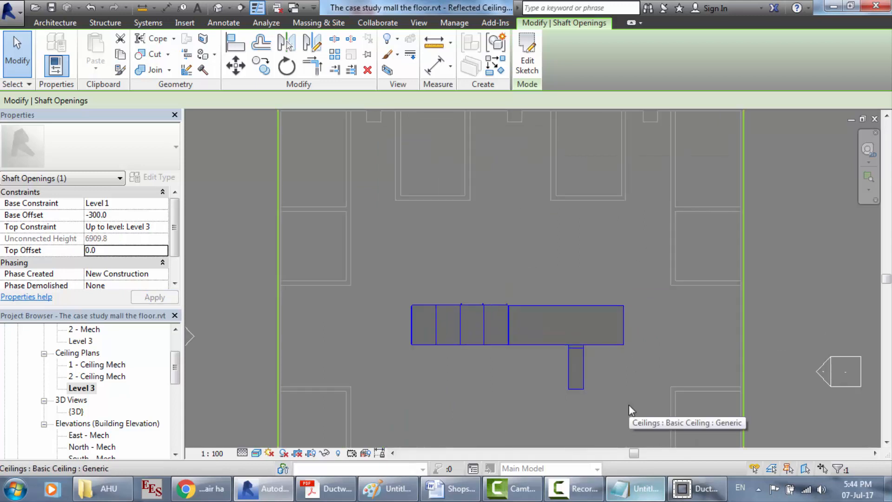
{"action": "left_click", "coordinate": [580, 428]}
{"action": "scroll", "coordinate": [581, 432], "scroll_direction": "up", "scroll_amount": 1}
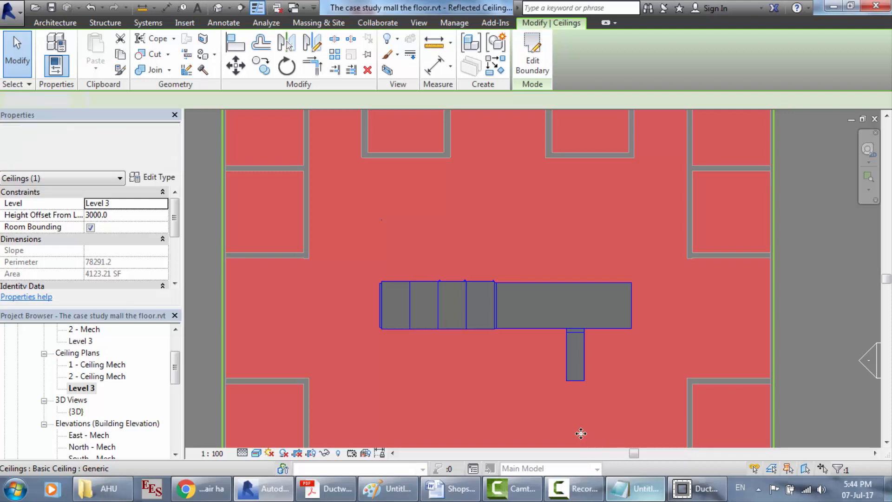
{"action": "key", "text": "Escape"}
{"action": "scroll", "coordinate": [576, 421], "scroll_direction": "up", "scroll_amount": 2}
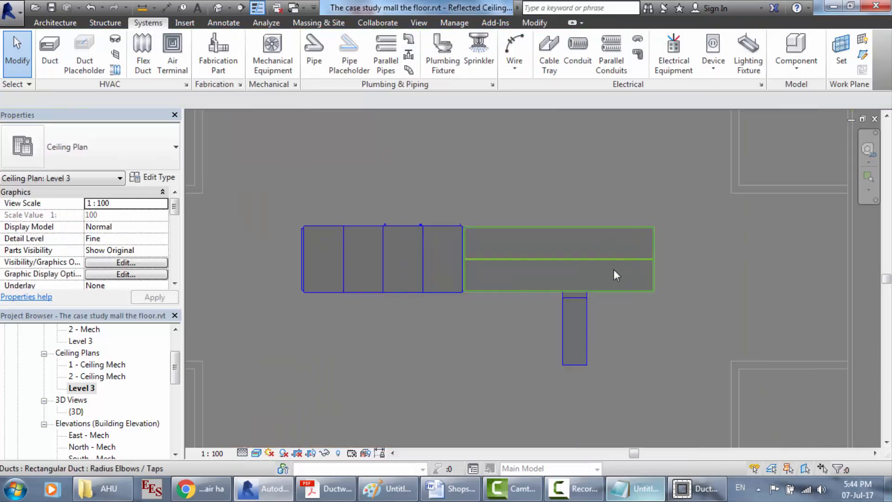
{"action": "scroll", "coordinate": [668, 326], "scroll_direction": "down", "scroll_amount": 2}
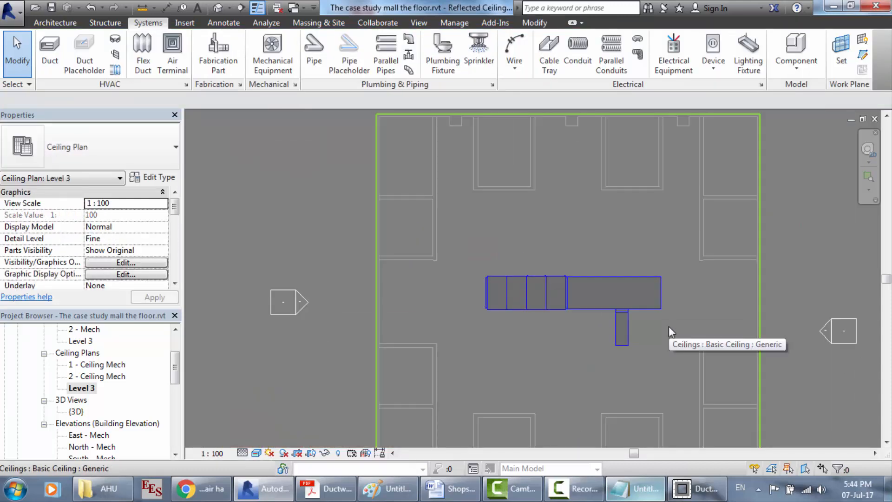
{"action": "scroll", "coordinate": [662, 264], "scroll_direction": "up", "scroll_amount": 1}
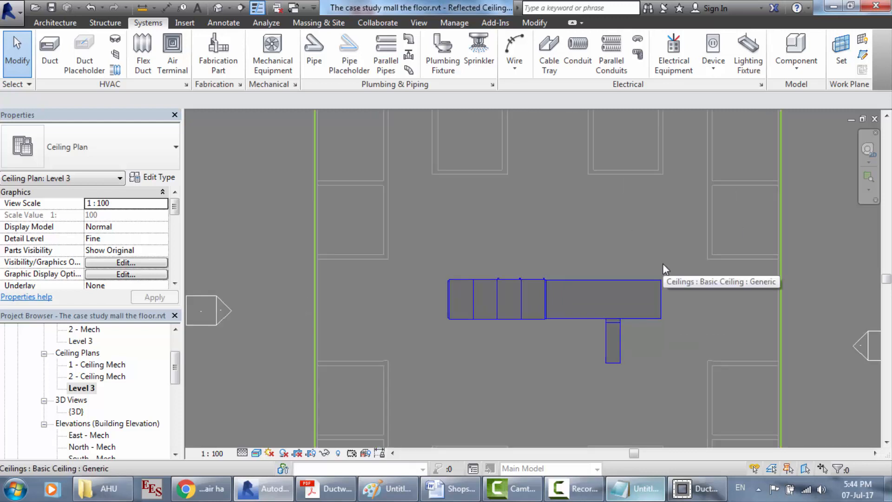
{"action": "scroll", "coordinate": [661, 215], "scroll_direction": "up", "scroll_amount": 1}
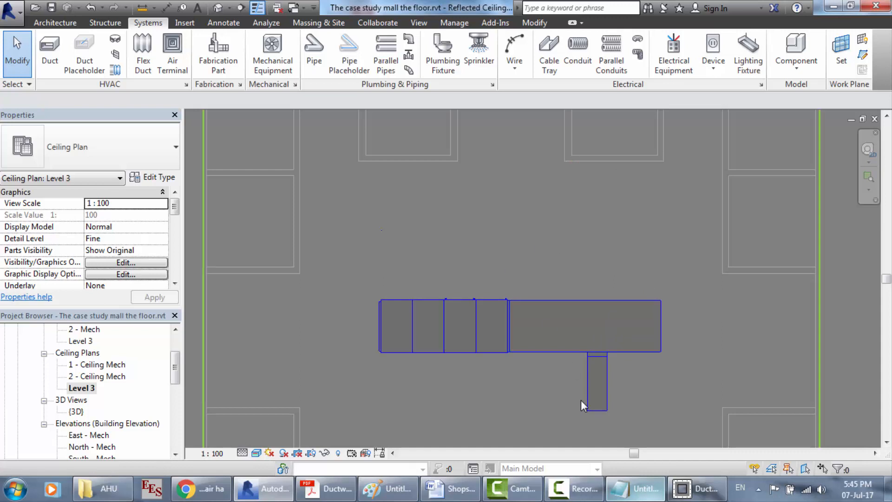
Examine the Level 3 ceiling plan around the main duct, its branch and the surrounding rooms.
{"action": "scroll", "coordinate": [534, 363], "scroll_direction": "down", "scroll_amount": 2}
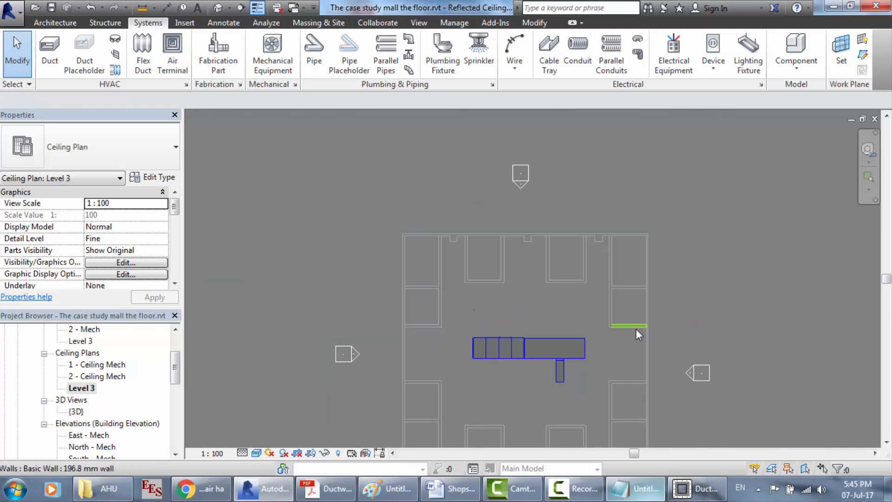
{"action": "scroll", "coordinate": [636, 328], "scroll_direction": "up", "scroll_amount": 1}
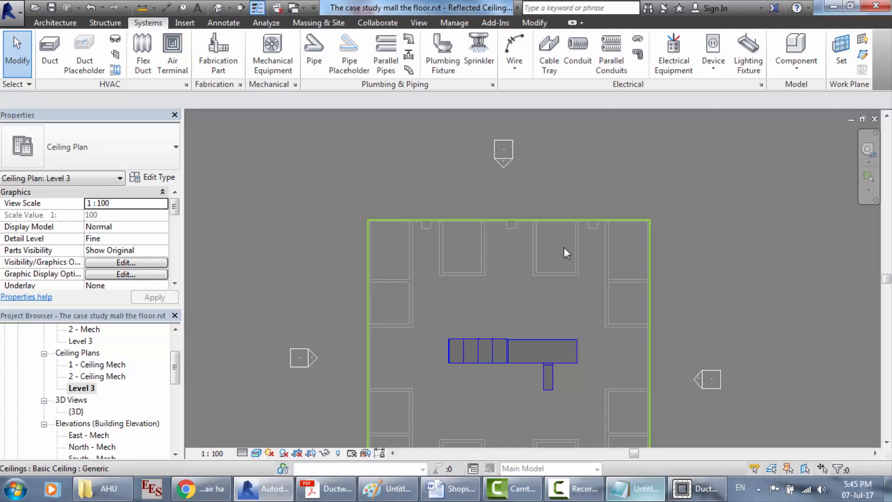
{"action": "scroll", "coordinate": [561, 300], "scroll_direction": "down", "scroll_amount": 1}
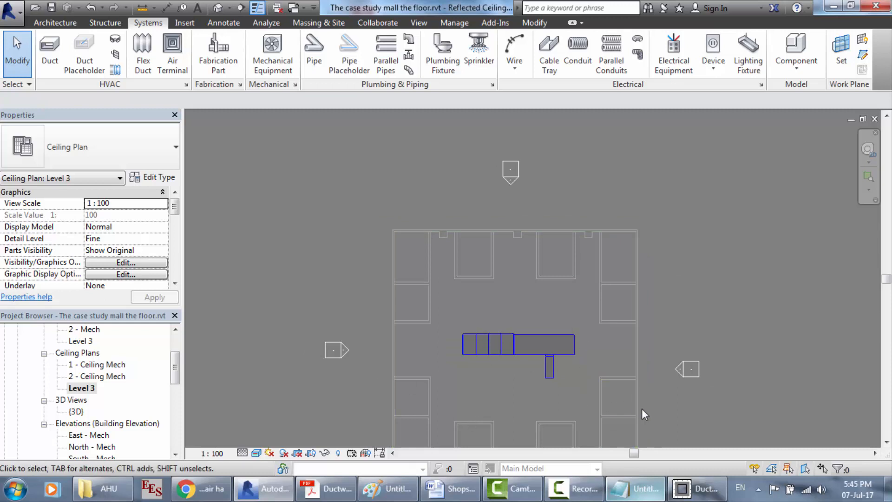
{"action": "scroll", "coordinate": [642, 408], "scroll_direction": "down", "scroll_amount": 1}
{"action": "scroll", "coordinate": [593, 446], "scroll_direction": "up", "scroll_amount": 2}
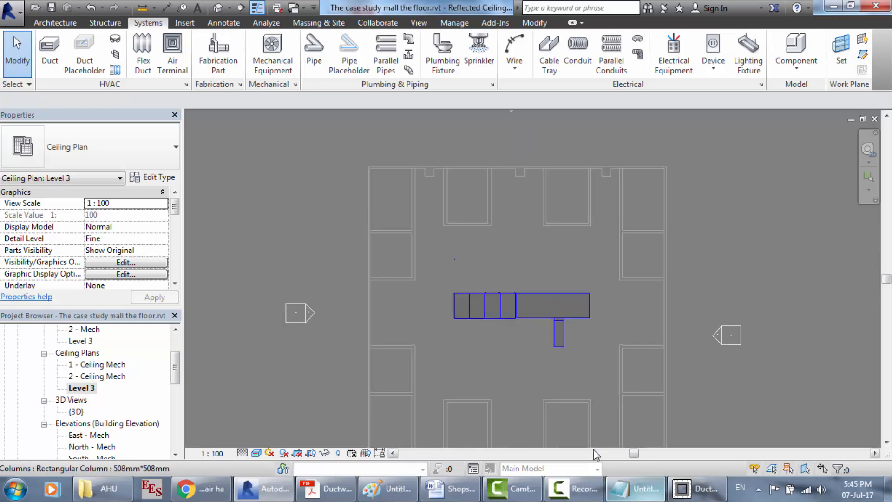
{"action": "scroll", "coordinate": [595, 408], "scroll_direction": "up", "scroll_amount": 1}
{"action": "scroll", "coordinate": [553, 316], "scroll_direction": "up", "scroll_amount": 3}
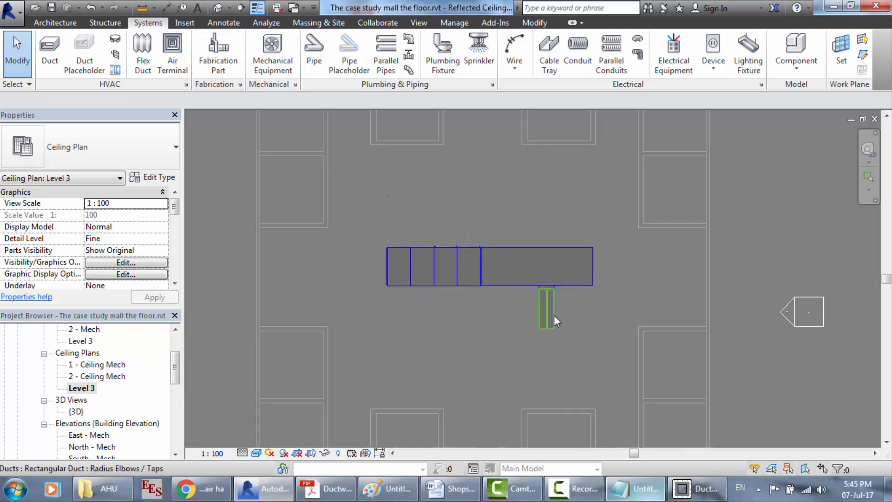
{"action": "scroll", "coordinate": [554, 316], "scroll_direction": "down", "scroll_amount": 2}
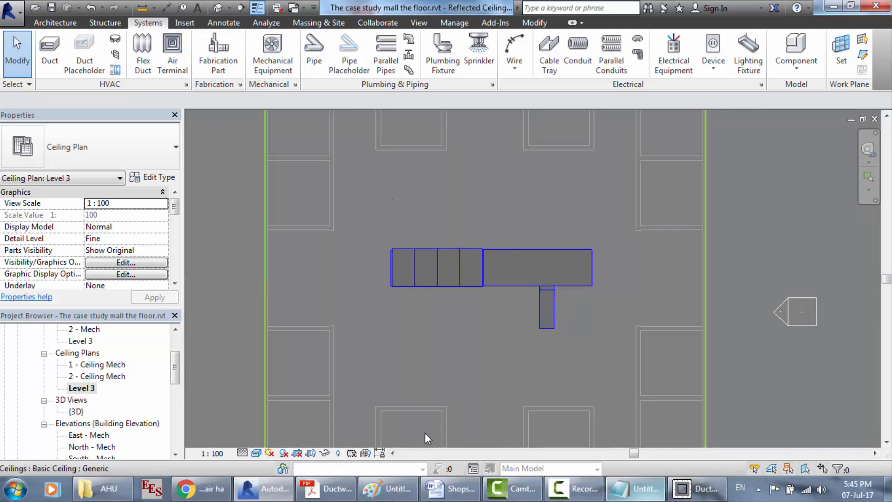
{"action": "scroll", "coordinate": [424, 433], "scroll_direction": "up", "scroll_amount": 2}
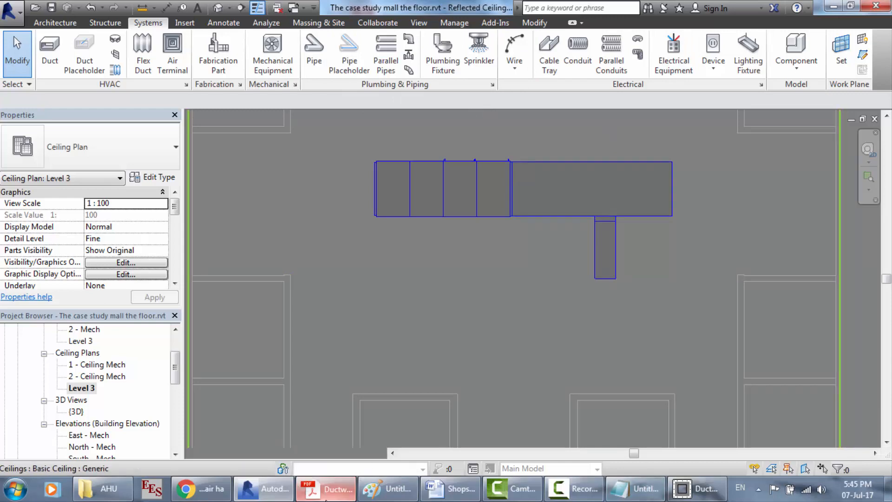
Switch to the Ductwork double line3F PDF and read the airflow labels of the diffusers along the building's lower edge.
{"action": "left_click", "coordinate": [325, 488]}
{"action": "scroll", "coordinate": [364, 340], "scroll_direction": "down", "scroll_amount": 10}
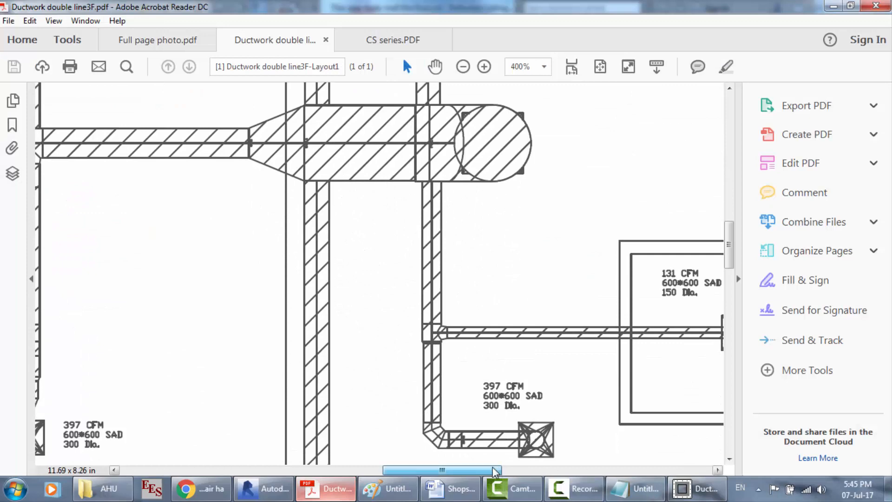
{"action": "left_click_drag", "start_coordinate": [500, 469], "coordinate": [372, 470]}
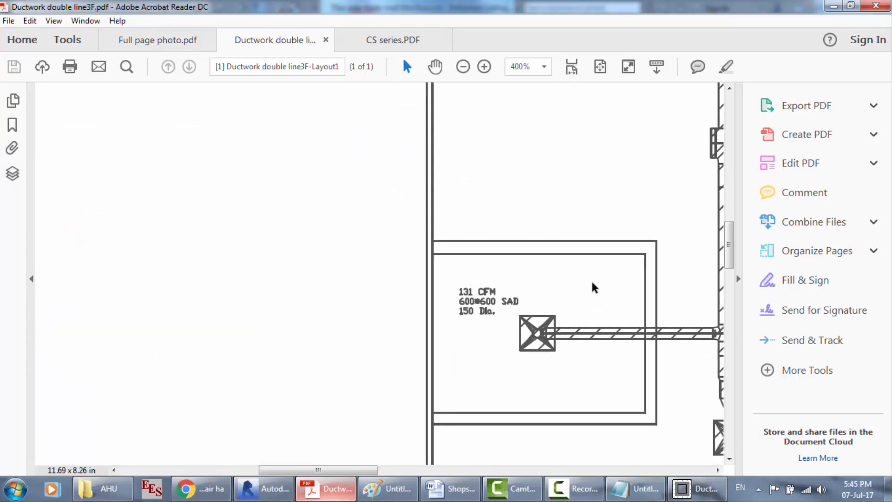
{"action": "scroll", "coordinate": [593, 287], "scroll_direction": "down", "scroll_amount": 6}
{"action": "scroll", "coordinate": [592, 287], "scroll_direction": "up", "scroll_amount": 1}
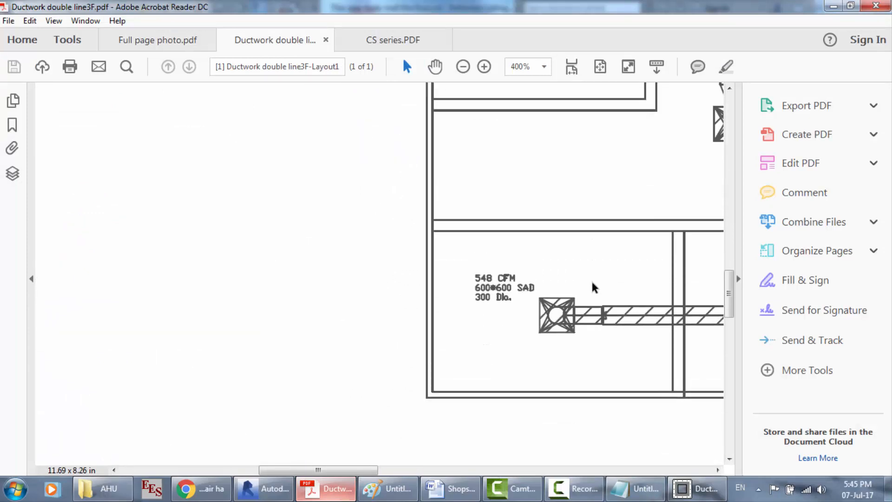
{"action": "scroll", "coordinate": [590, 288], "scroll_direction": "down", "scroll_amount": 1}
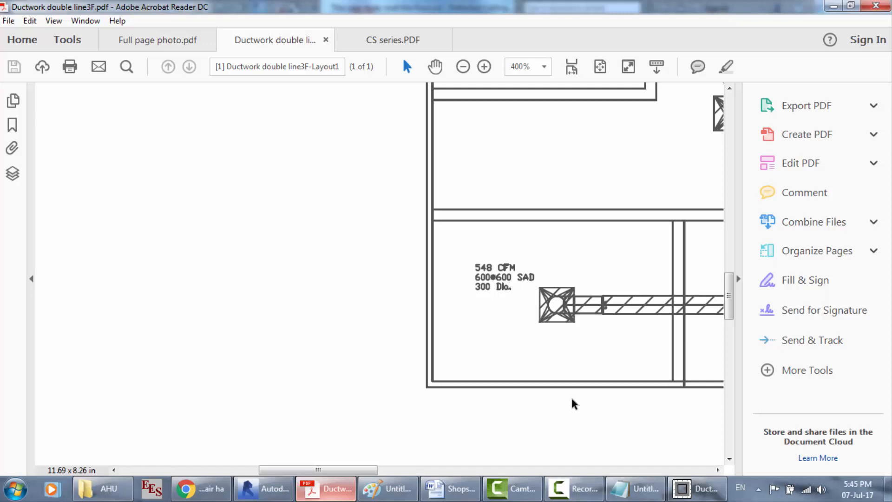
{"action": "left_click_drag", "start_coordinate": [374, 470], "coordinate": [514, 472]}
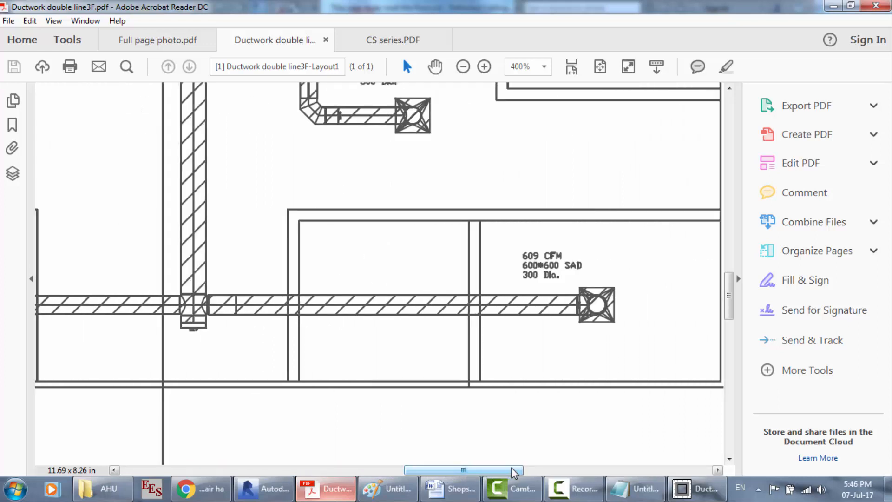
Read the airflow labels of the diffusers just below the main duct, and reduce the drawing's magnification to 200%.
{"action": "scroll", "coordinate": [464, 357], "scroll_direction": "up", "scroll_amount": 5}
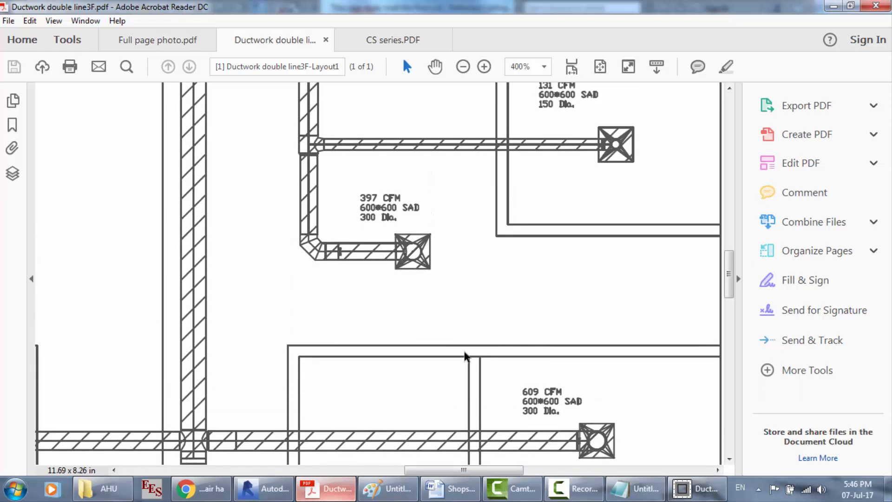
{"action": "scroll", "coordinate": [465, 357], "scroll_direction": "up", "scroll_amount": 4}
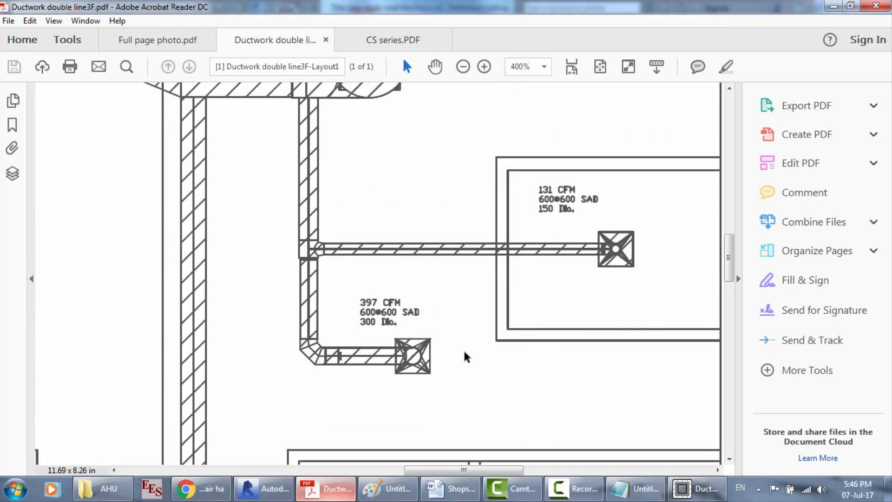
{"action": "scroll", "coordinate": [464, 357], "scroll_direction": "up", "scroll_amount": 7}
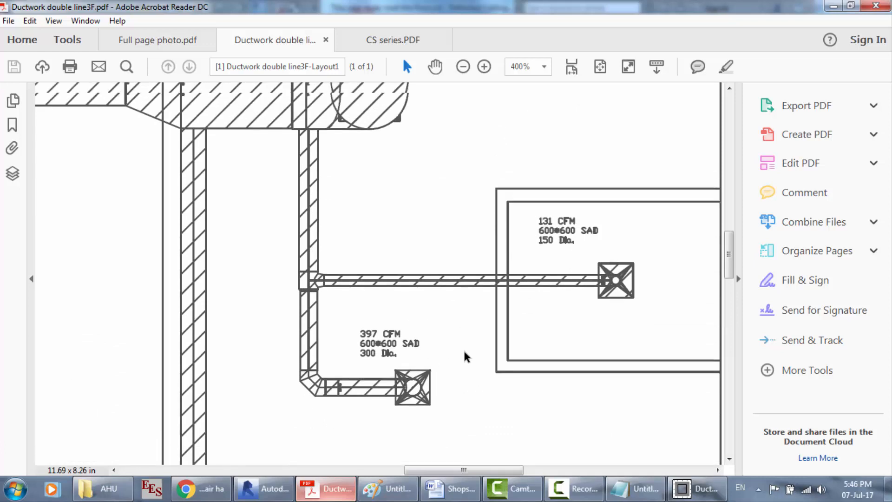
{"action": "scroll", "coordinate": [466, 357], "scroll_direction": "down", "scroll_amount": 3}
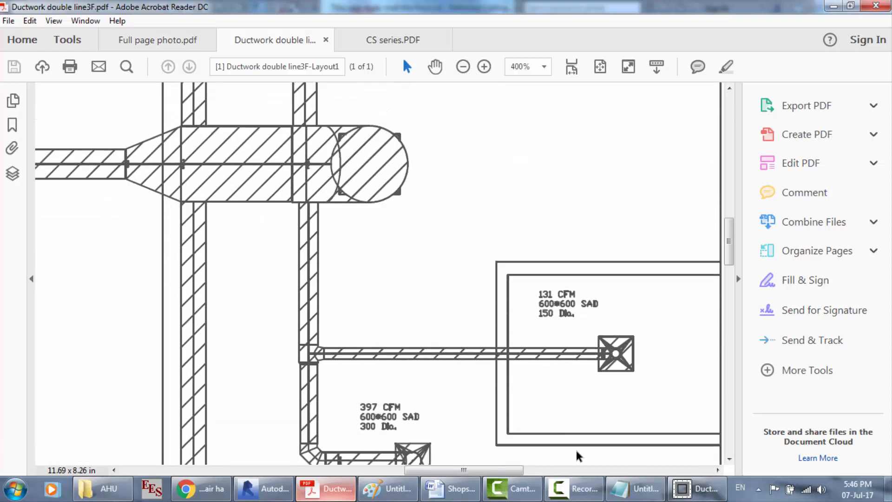
{"action": "mouse_move", "coordinate": [504, 470]}
{"action": "left_mouse_down"}
{"action": "mouse_move", "coordinate": [341, 459]}
{"action": "mouse_move", "coordinate": [385, 455]}
{"action": "left_mouse_up"}
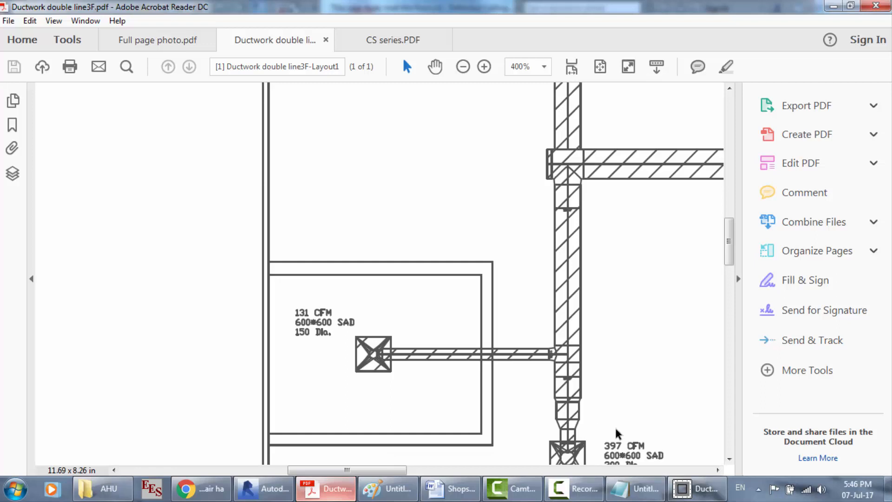
{"action": "scroll", "coordinate": [609, 432], "scroll_direction": "down", "scroll_amount": 2}
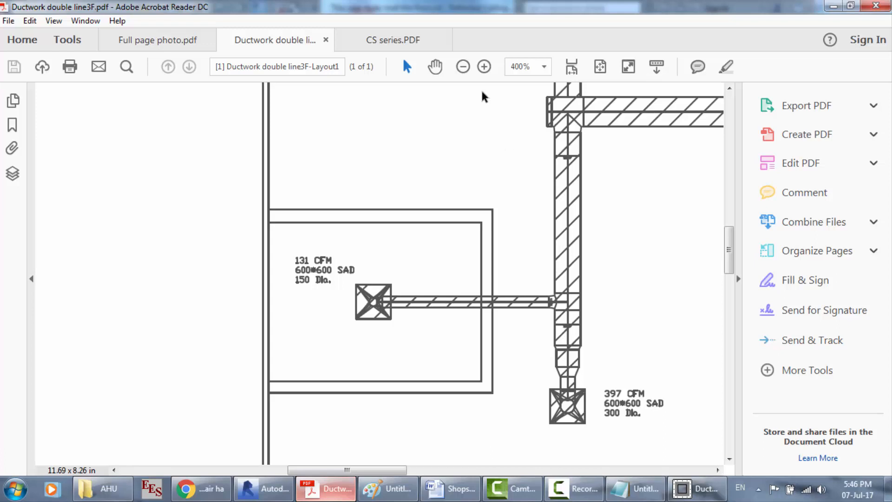
{"action": "left_click", "coordinate": [463, 66]}
{"action": "left_click", "coordinate": [463, 67]}
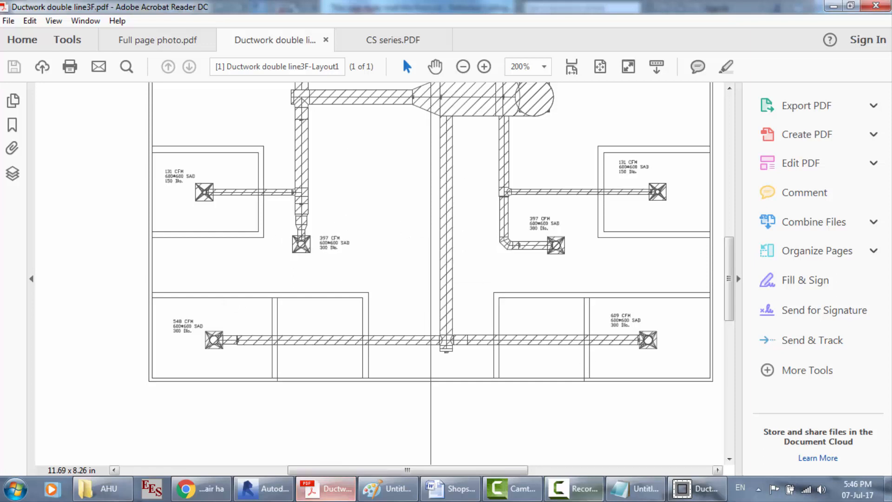
Switch to DuctMate and set the volume flow to 2213 cfm.
{"action": "left_click", "coordinate": [695, 488]}
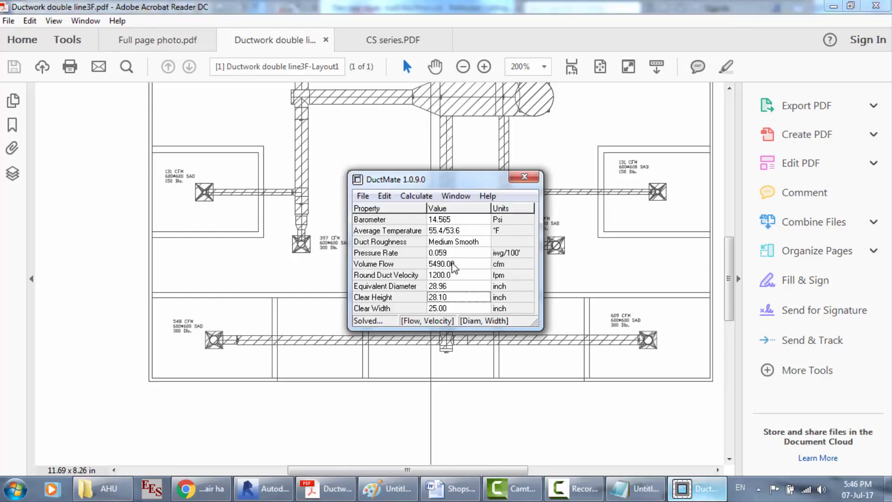
{"action": "left_click", "coordinate": [455, 266]}
{"action": "left_click", "coordinate": [454, 267]}
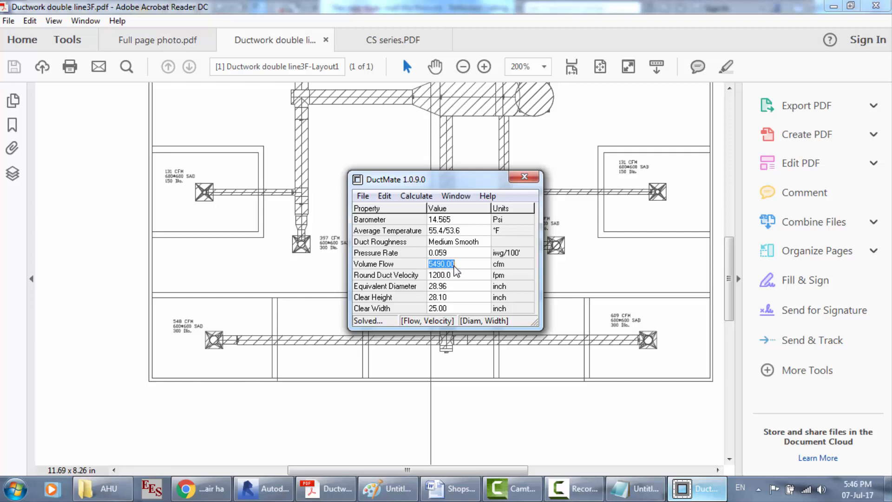
{"action": "type", "text": "2213"}
{"action": "left_click", "coordinate": [455, 276]}
Try solving the duct with a pressure rate of 0.059 and a round duct velocity of 1200 fpm.
{"action": "left_click", "coordinate": [450, 254]}
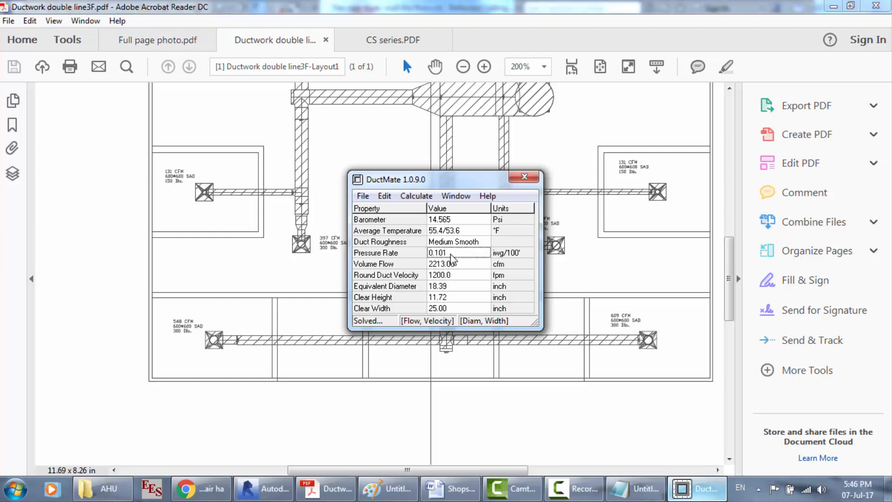
{"action": "left_click", "coordinate": [450, 254]}
{"action": "type", "text": "0"}
{"action": "left_click", "coordinate": [453, 275]}
{"action": "left_click", "coordinate": [453, 276]}
{"action": "type", "text": "1"}
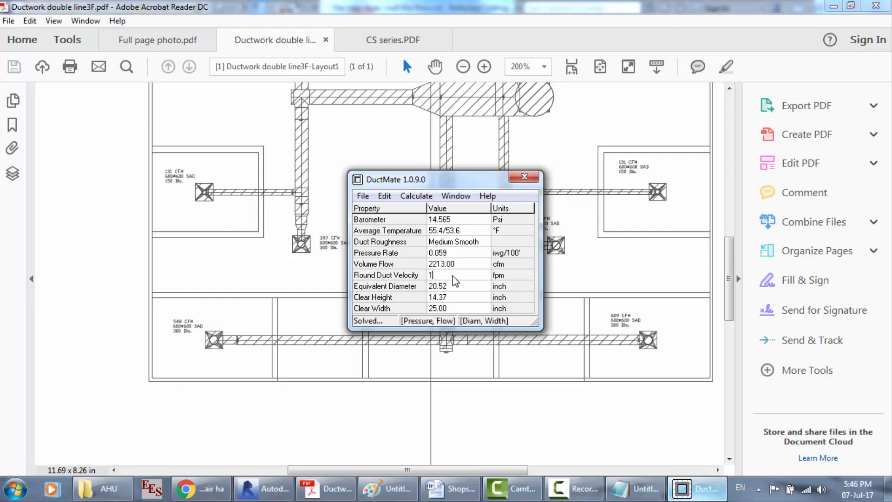
{"action": "type", "text": "200"}
{"action": "key", "text": "Return"}
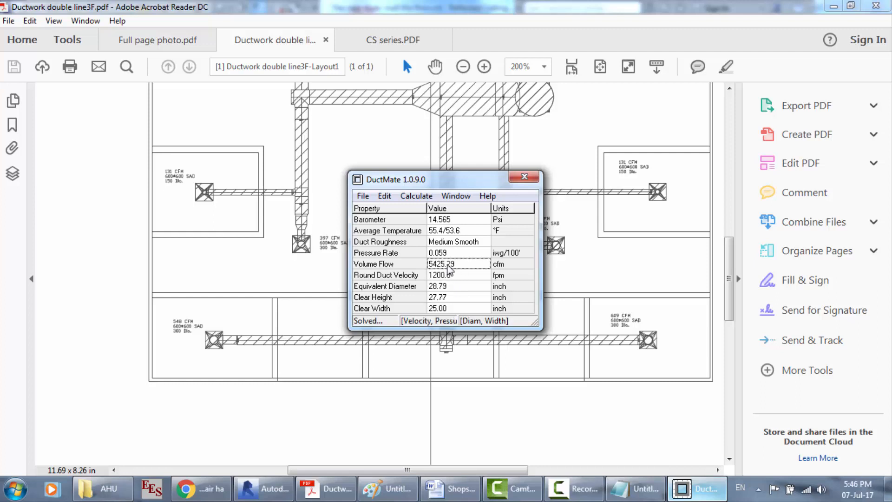
Set the volume flow back to 2213 cfm and solve it with the existing round duct velocity.
{"action": "left_click", "coordinate": [449, 265]}
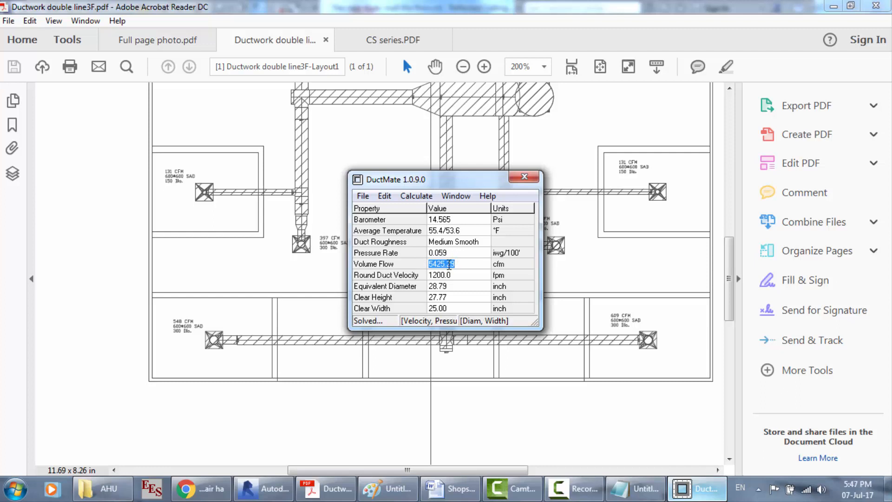
{"action": "type", "text": "2213"}
{"action": "left_click", "coordinate": [452, 277]}
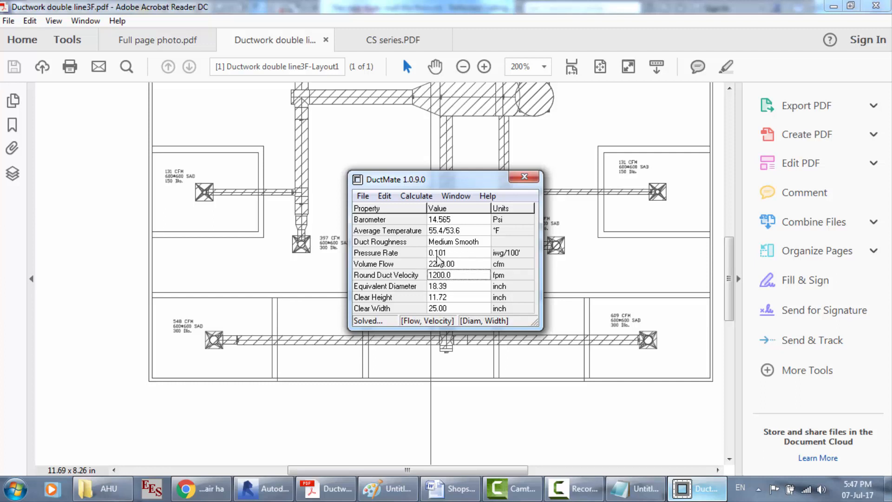
Change the friction value in the Notepad notes to 0.101, checking it against DuctMate's pressure rate.
{"action": "left_click", "coordinate": [635, 488]}
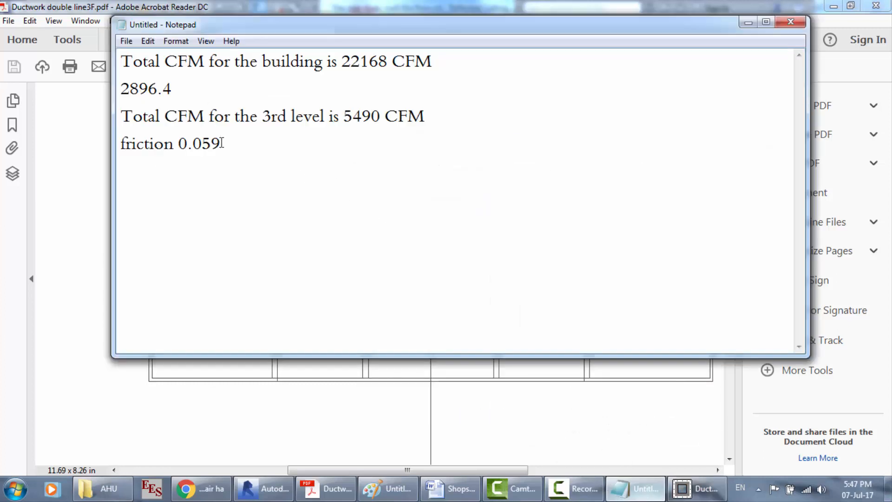
{"action": "key", "text": "BackSpace"}
{"action": "key", "text": "BackSpace"}
{"action": "key", "text": "BackSpace"}
{"action": "type", "text": "01"}
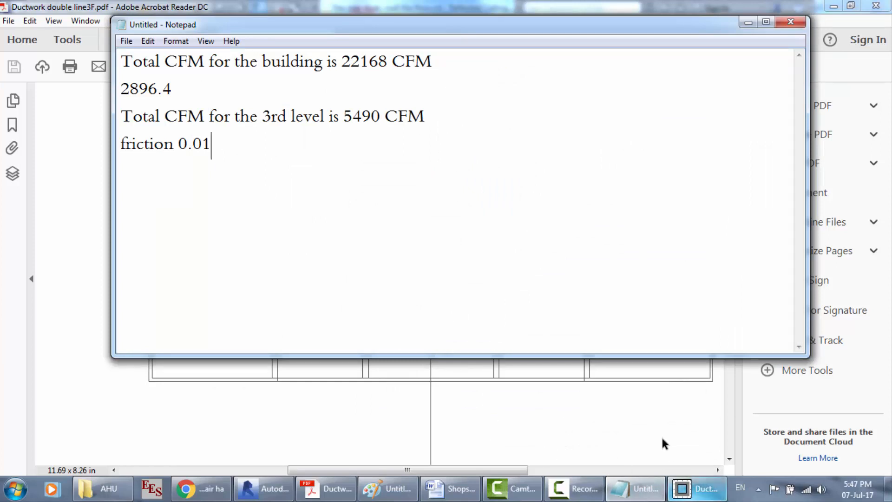
{"action": "left_click", "coordinate": [695, 496]}
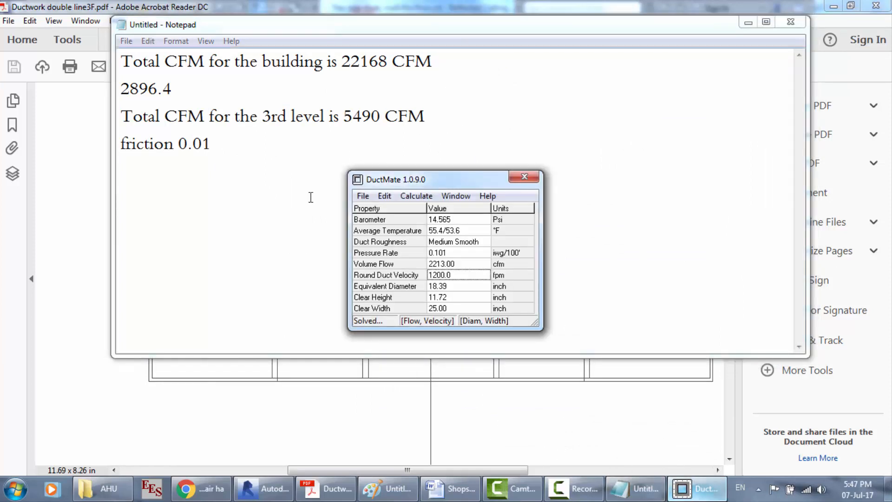
{"action": "left_click", "coordinate": [220, 147]}
{"action": "key", "text": "BackSpace"}
{"action": "key", "text": "BackSpace"}
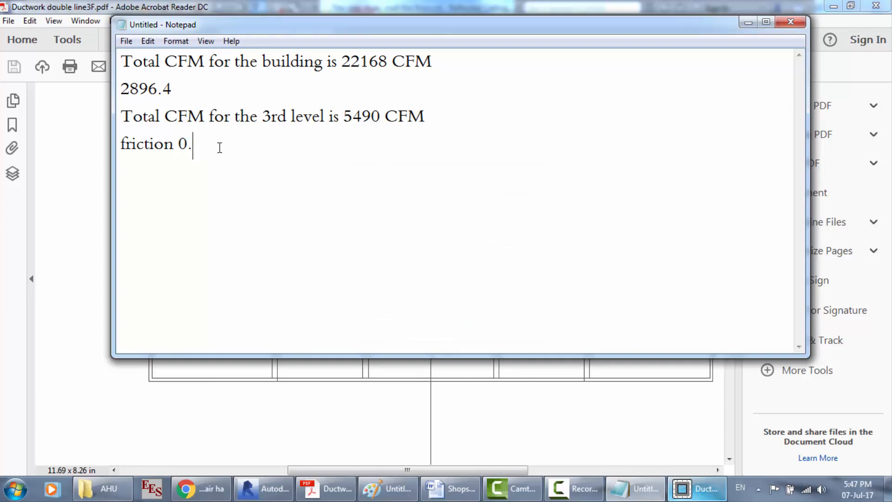
{"action": "type", "text": "101"}
Return to DuctMate and set the clear width to 15 inches to solve the clear height.
{"action": "left_click", "coordinate": [692, 488]}
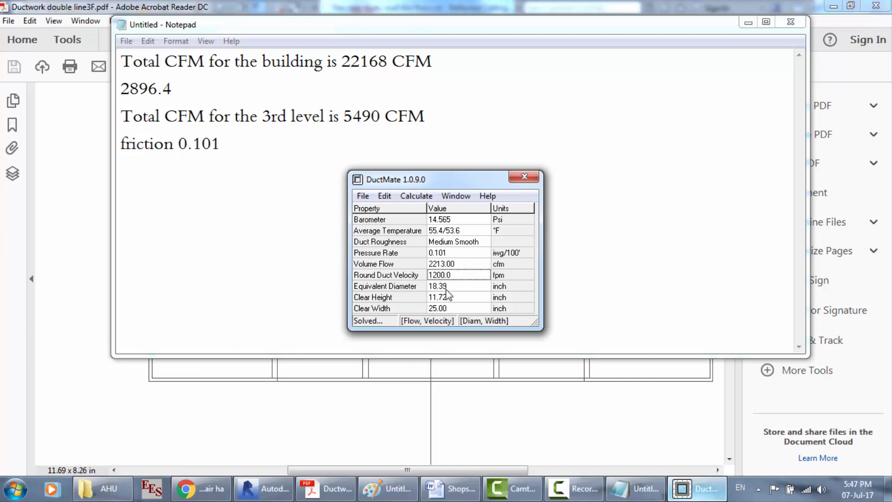
{"action": "left_click", "coordinate": [440, 309]}
{"action": "left_click", "coordinate": [440, 309]}
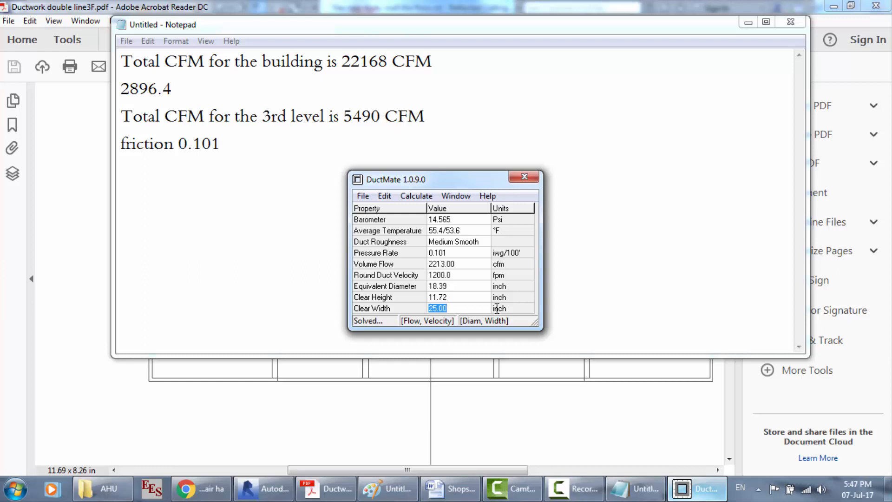
{"action": "type", "text": "15"}
{"action": "left_click", "coordinate": [463, 298]}
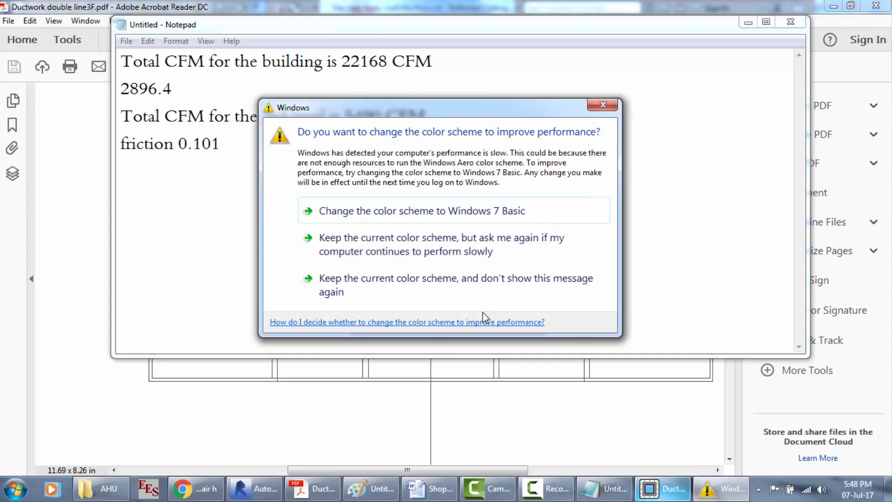
Keep the current Windows color scheme without showing the message again, and switch back to the Level 3 ceiling plan in Revit.
{"action": "left_click", "coordinate": [383, 292]}
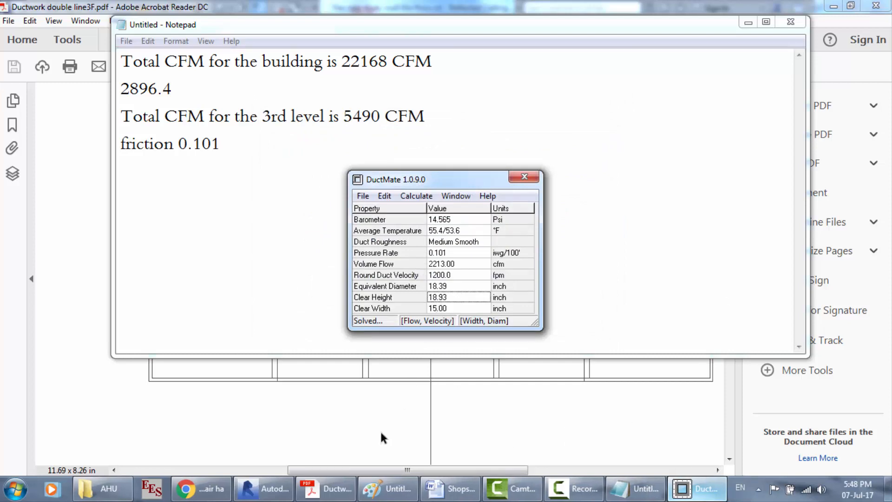
{"action": "left_click", "coordinate": [274, 488]}
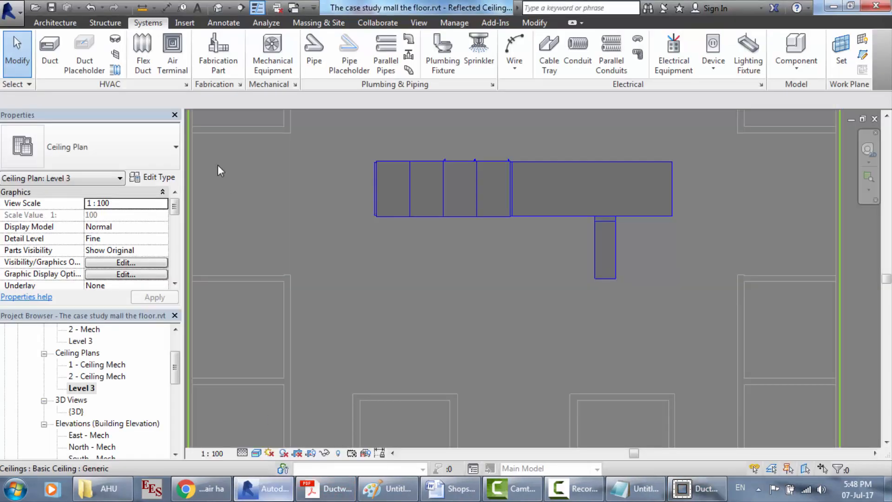
Resize the short branch duct below the main duct to a width of 15 inches and a height of 18.93 inches.
{"action": "double_click", "coordinate": [614, 246]}
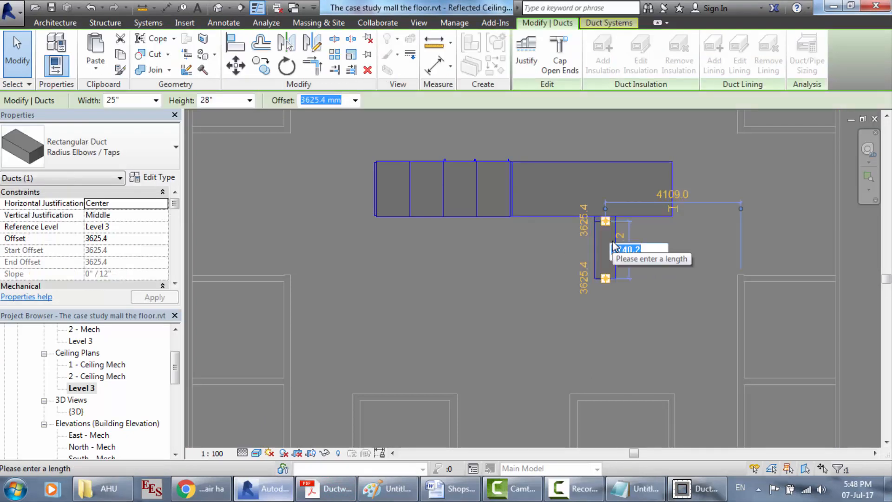
{"action": "left_click", "coordinate": [124, 100]}
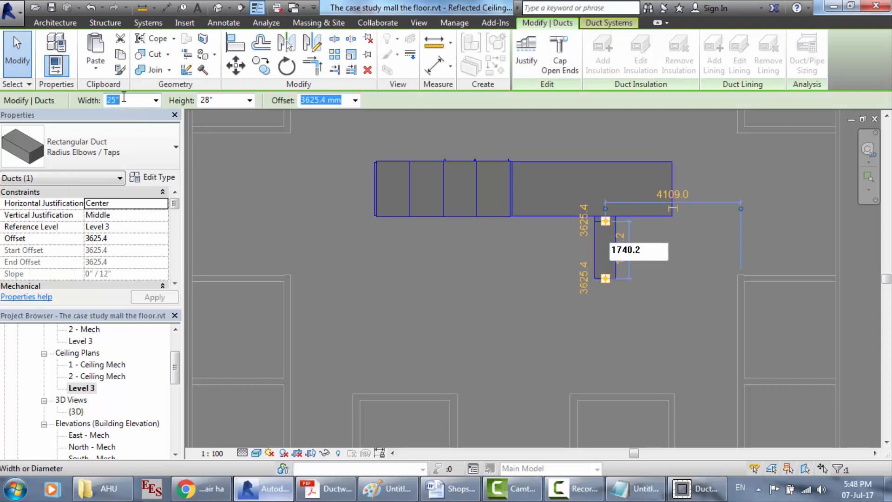
{"action": "type", "text": "15"}
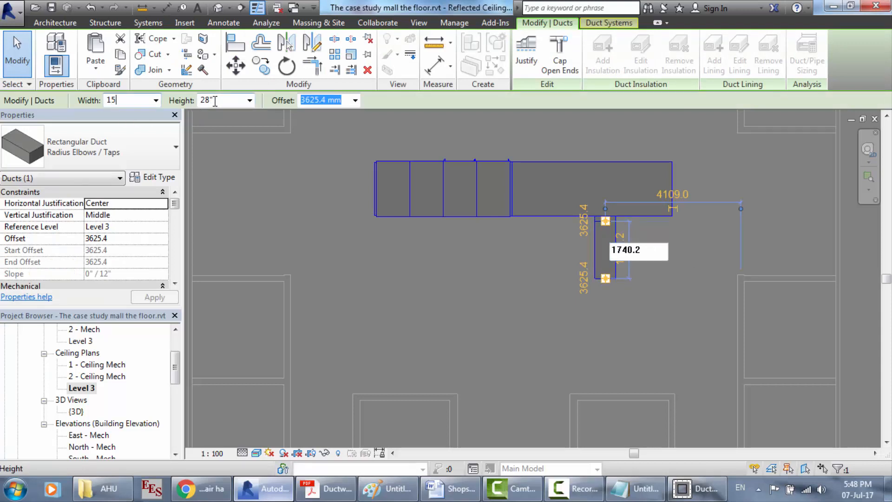
{"action": "left_click", "coordinate": [215, 102]}
{"action": "type", "text": "18.93"}
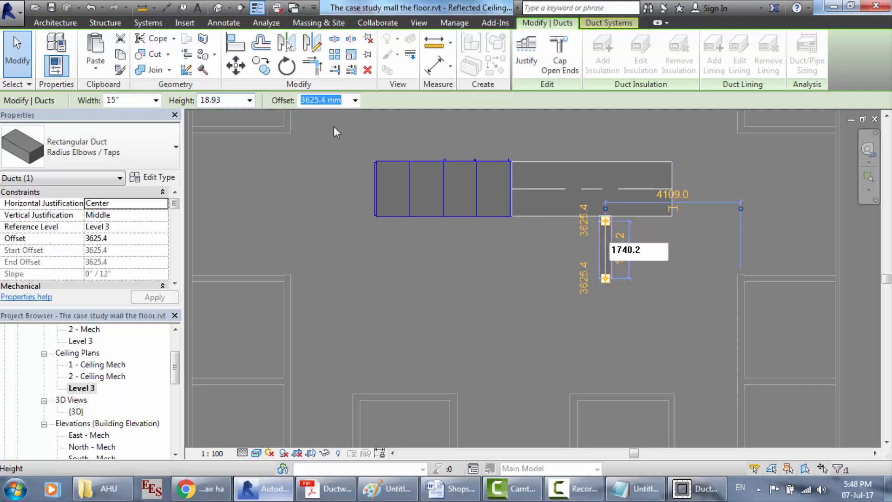
{"action": "key", "text": "Return"}
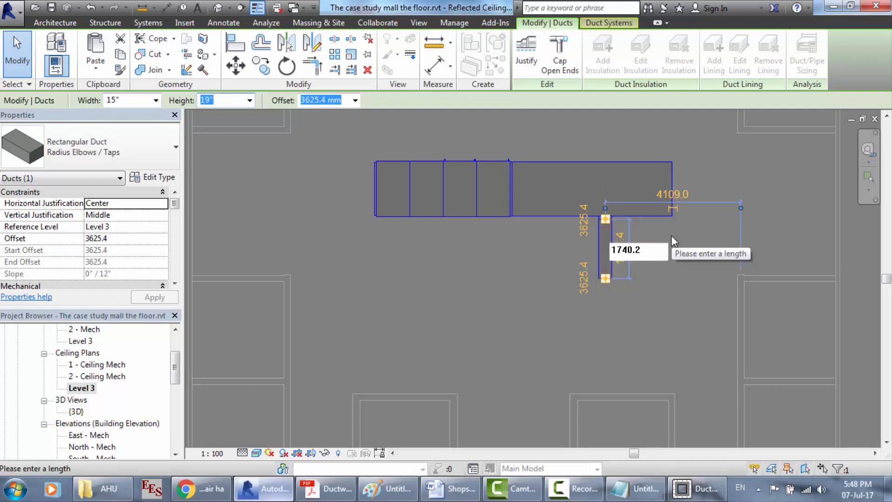
{"action": "left_click", "coordinate": [672, 236]}
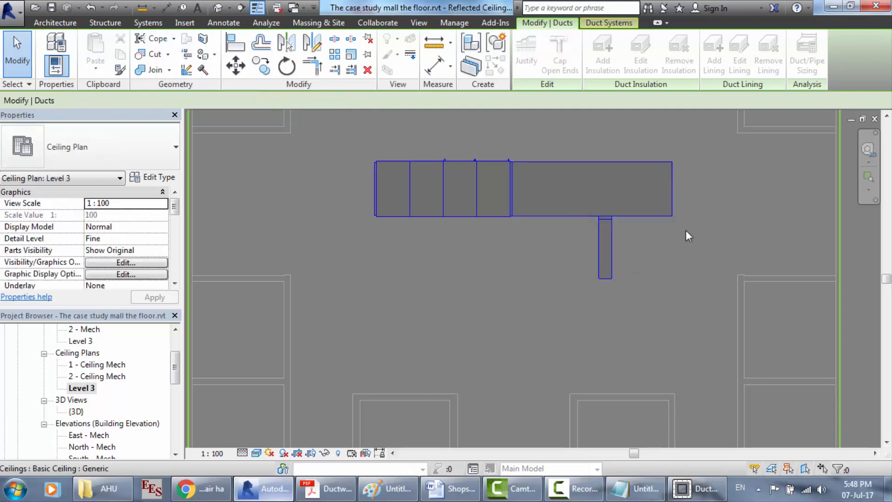
{"action": "scroll", "coordinate": [718, 206], "scroll_direction": "up", "scroll_amount": 1}
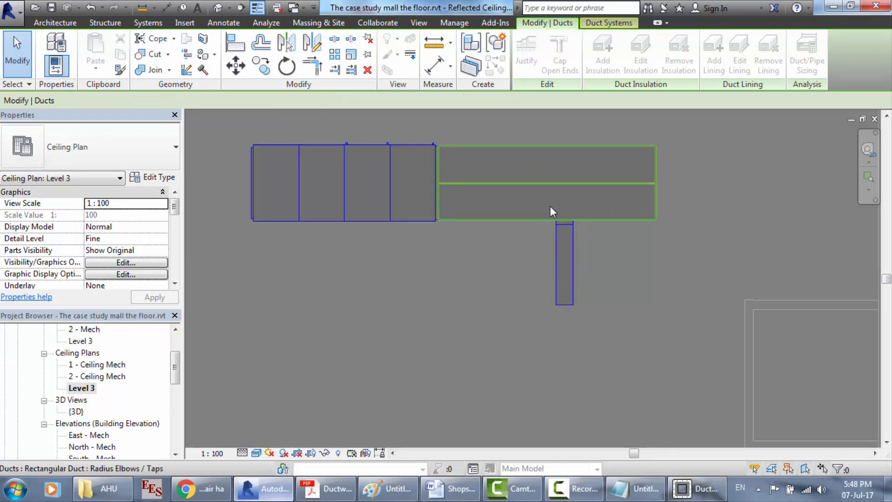
{"action": "scroll", "coordinate": [550, 206], "scroll_direction": "up", "scroll_amount": 1}
{"action": "scroll", "coordinate": [550, 206], "scroll_direction": "down", "scroll_amount": 2}
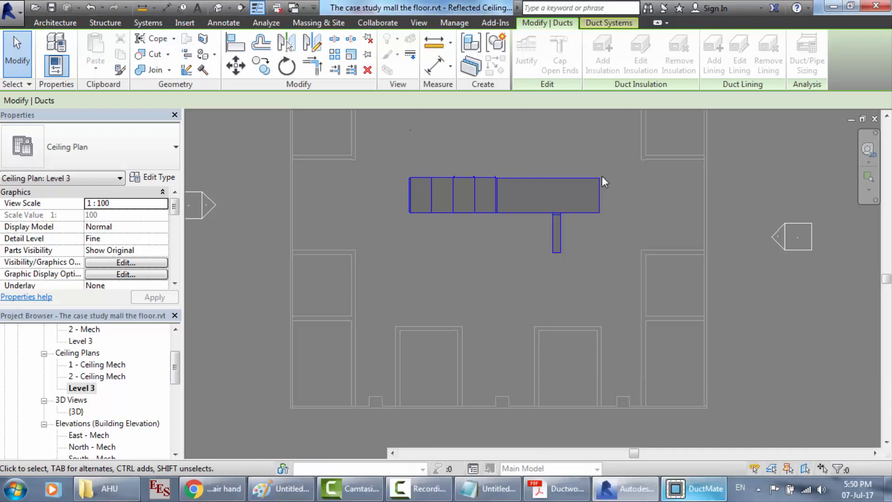
{"action": "scroll", "coordinate": [600, 178], "scroll_direction": "up", "scroll_amount": 1}
{"action": "left_click", "coordinate": [565, 199]}
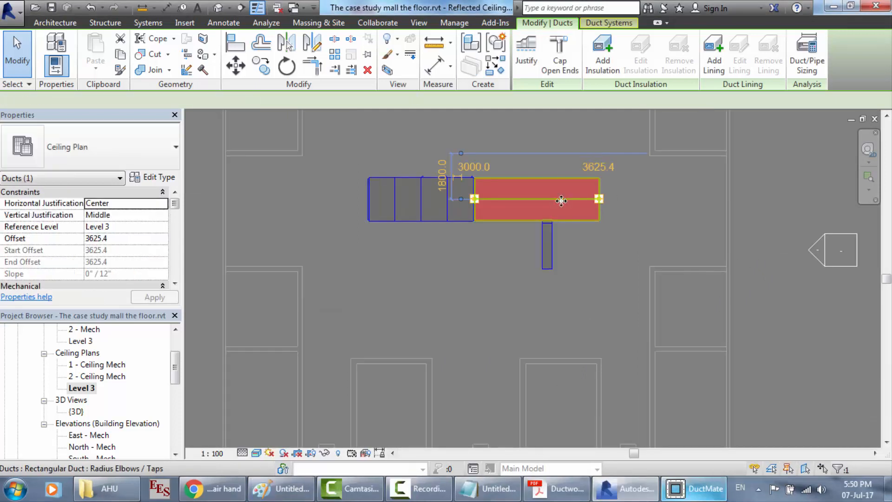
{"action": "scroll", "coordinate": [561, 200], "scroll_direction": "up", "scroll_amount": 2}
{"action": "key", "text": "Escape"}
{"action": "key", "text": "Escape"}
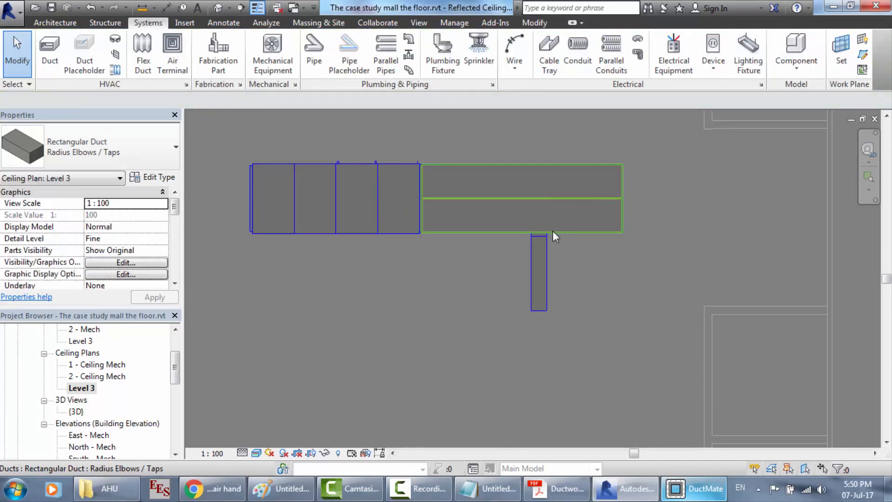
Set the branch duct's height to 20 inches, checking its width and the clear height calculated in DuctMate.
{"action": "left_click", "coordinate": [544, 250]}
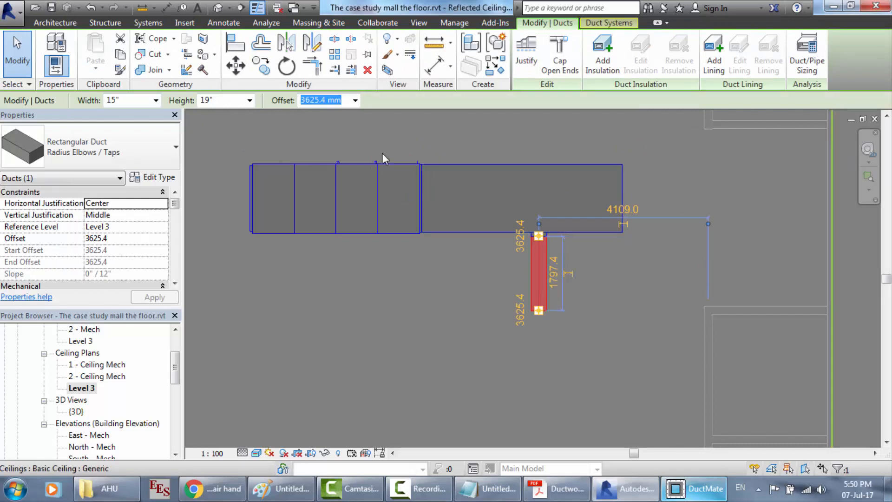
{"action": "left_click", "coordinate": [128, 103]}
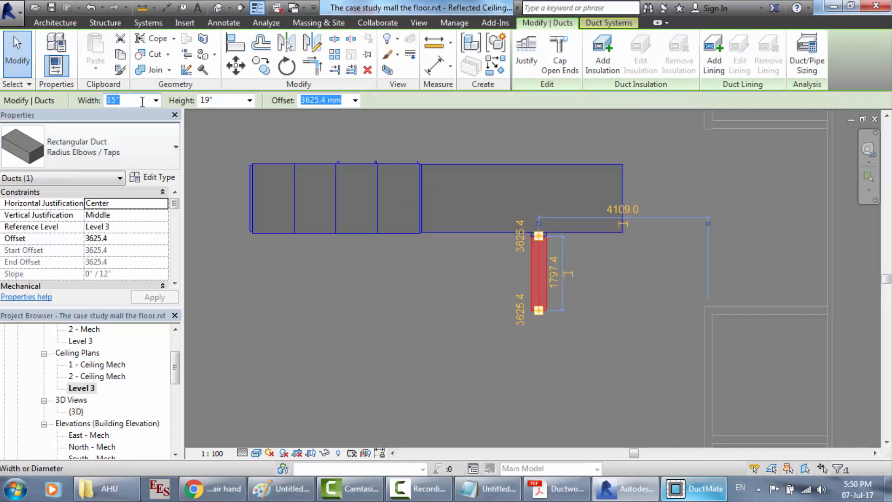
{"action": "left_click", "coordinate": [714, 497]}
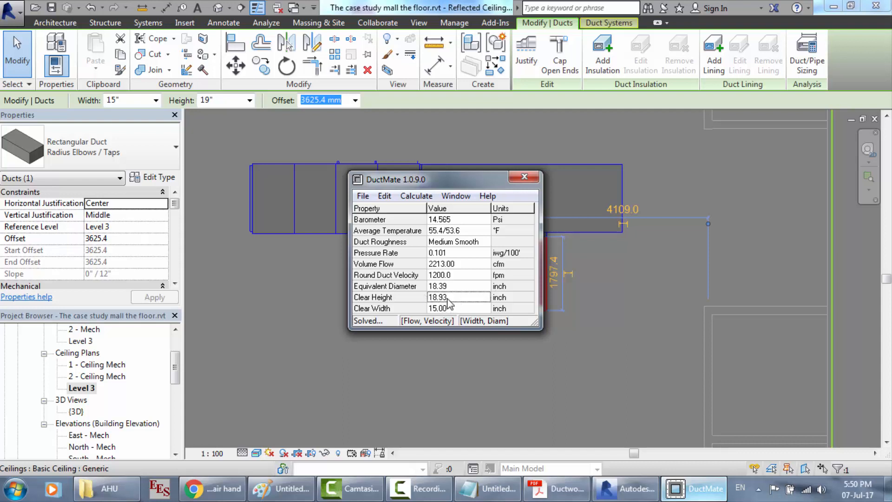
{"action": "left_click", "coordinate": [215, 100]}
{"action": "type", "text": "20"}
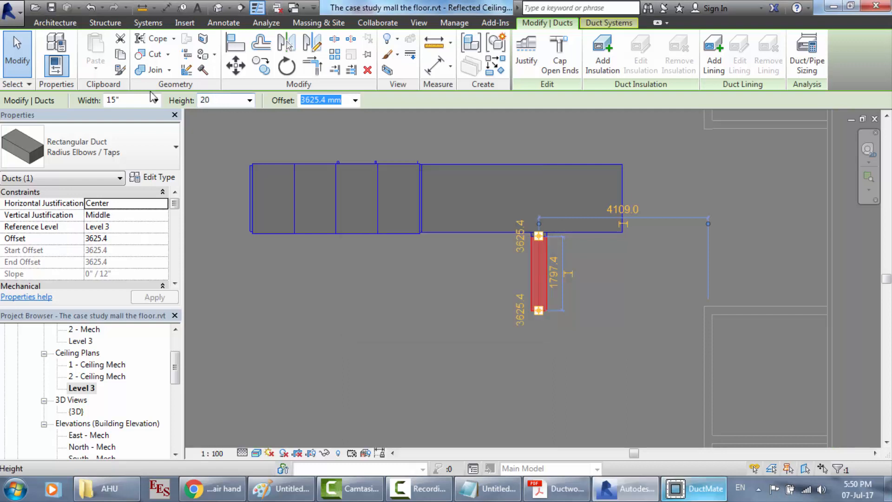
{"action": "left_click", "coordinate": [123, 100]}
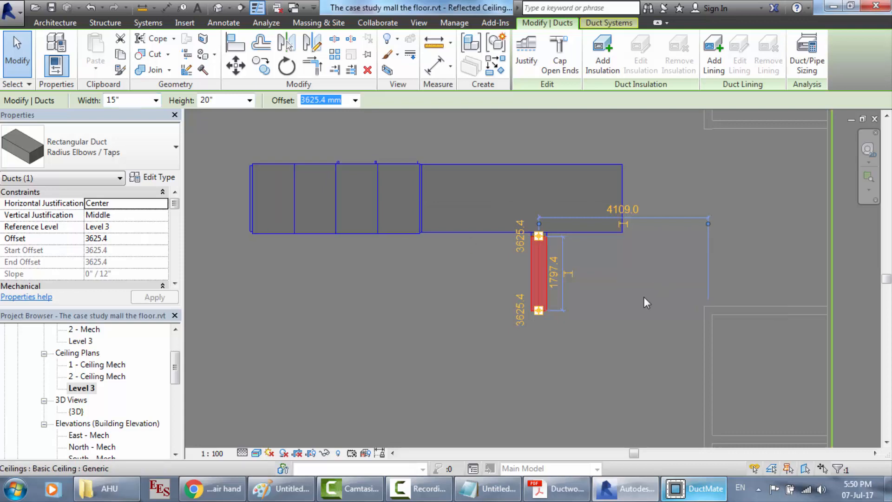
{"action": "left_click", "coordinate": [644, 296]}
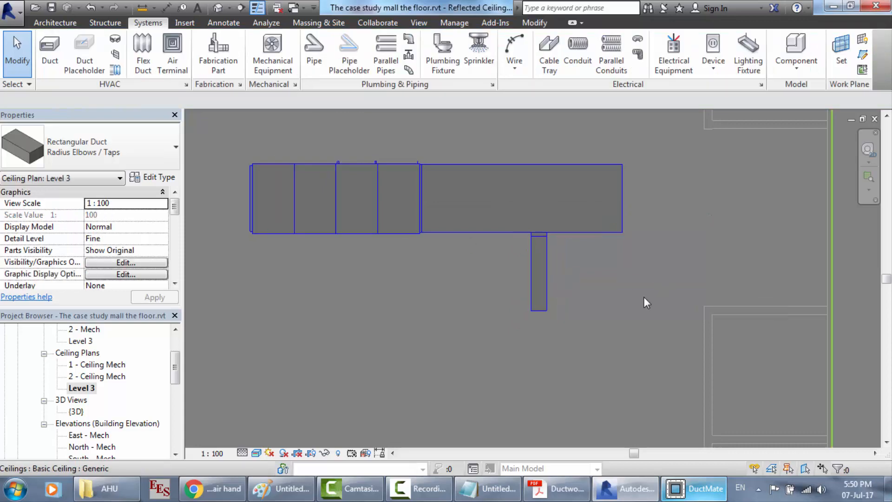
Delete the short branch duct and its takeoff fitting from the main duct.
{"action": "left_click", "coordinate": [534, 270]}
{"action": "key", "text": "Delete"}
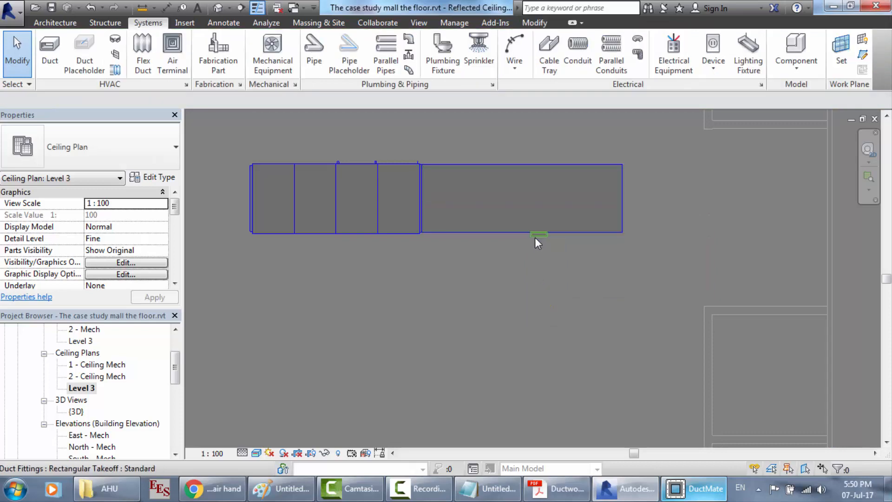
{"action": "left_click", "coordinate": [538, 234]}
{"action": "key", "text": "Delete"}
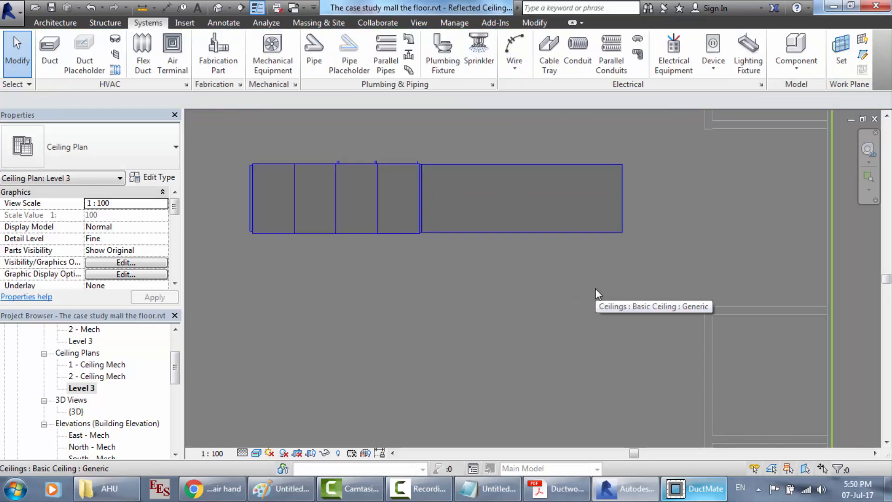
Draw a 15 by 20 inch branch duct about 4300 mm down from the main duct's lower edge near its right end, turning left.
{"action": "scroll", "coordinate": [595, 289], "scroll_direction": "down", "scroll_amount": 2}
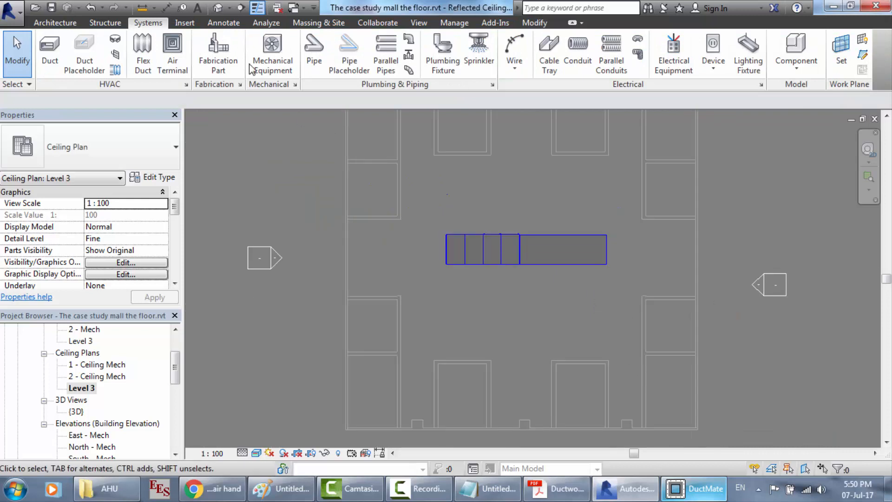
{"action": "left_click", "coordinate": [49, 51]}
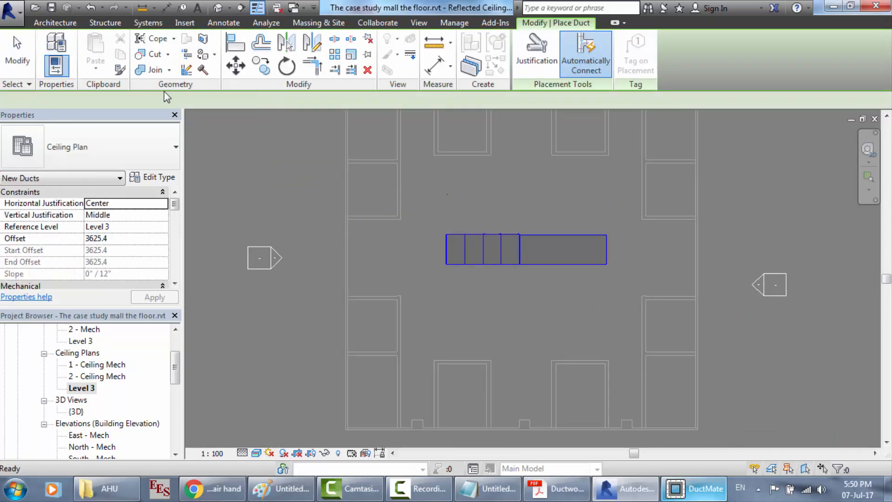
{"action": "left_click", "coordinate": [146, 97]}
{"action": "type", "text": "15"}
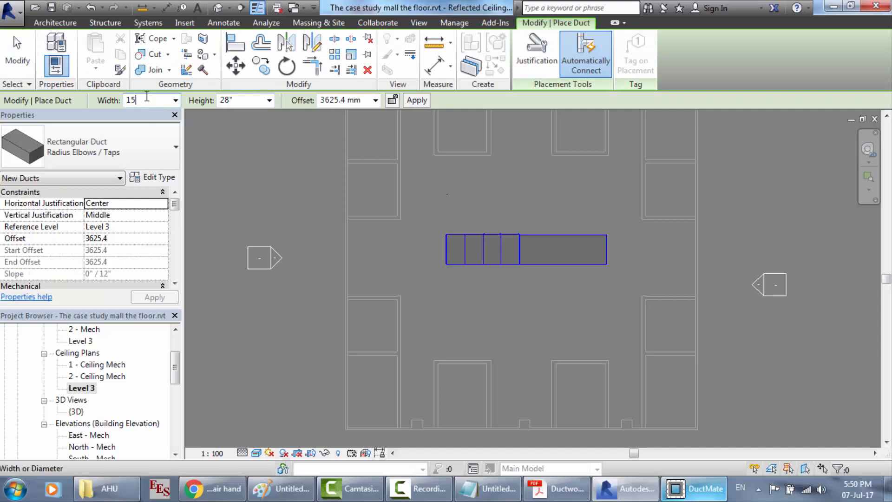
{"action": "left_click", "coordinate": [236, 101]}
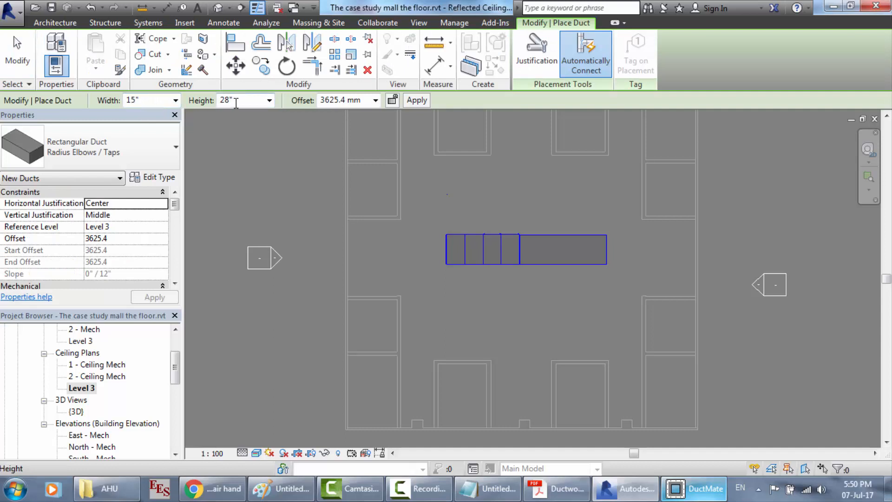
{"action": "type", "text": "20"}
{"action": "key", "text": "Return"}
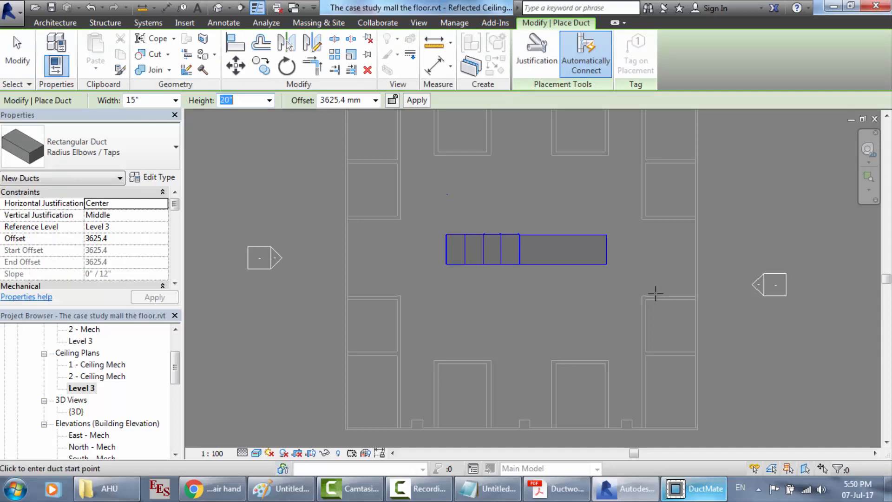
{"action": "left_click", "coordinate": [588, 265]}
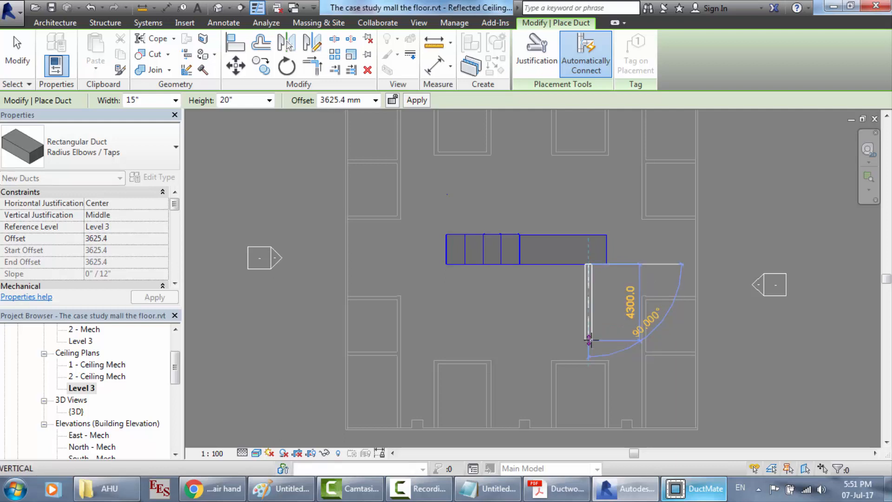
{"action": "left_click", "coordinate": [588, 340]}
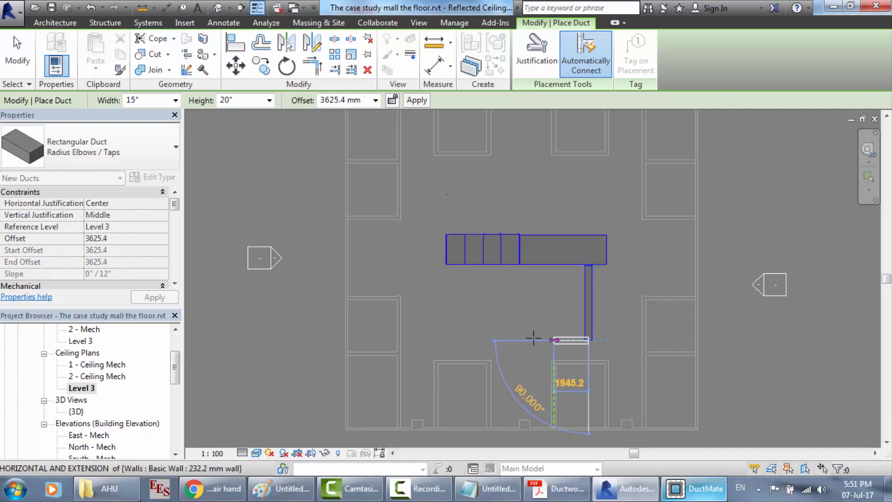
{"action": "left_click", "coordinate": [517, 340]}
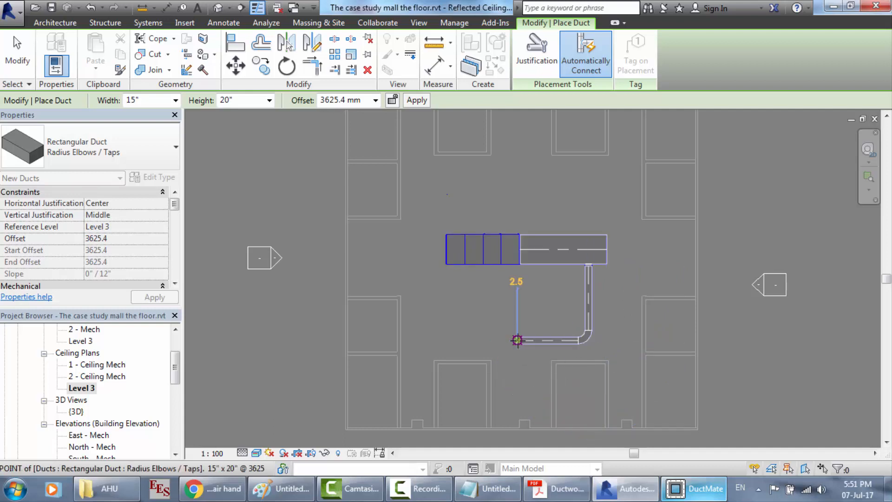
{"action": "key", "text": "Escape"}
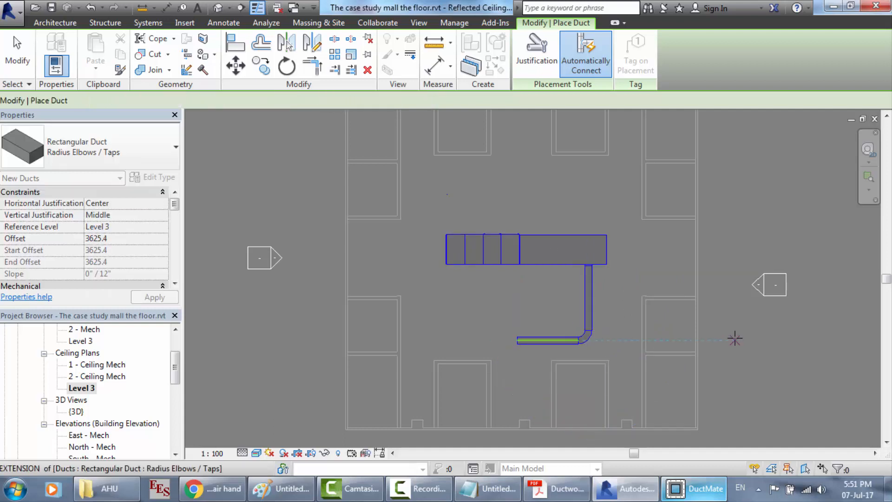
{"action": "scroll", "coordinate": [734, 337], "scroll_direction": "up", "scroll_amount": 3}
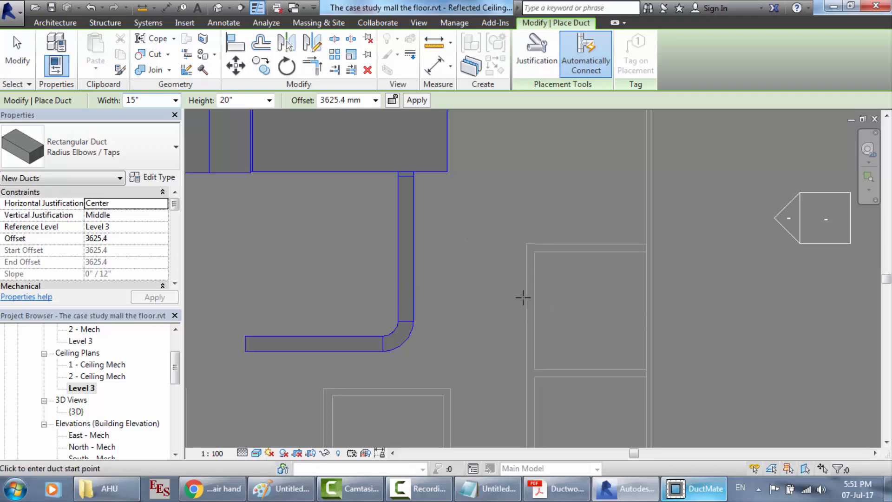
Look up the right-hand room diffuser's airflow in the PDF duct layout and set DuctMate's volume flow to 131 cfm.
{"action": "left_click", "coordinate": [547, 495]}
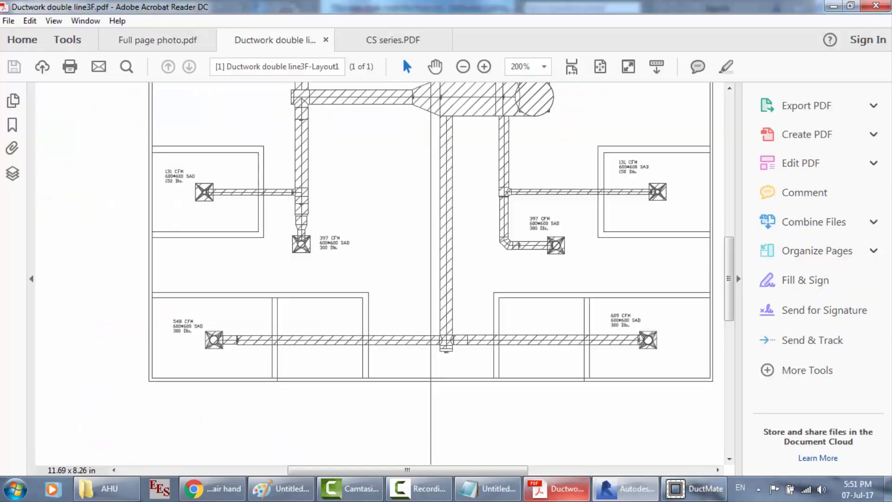
{"action": "left_click_drag", "start_coordinate": [509, 471], "coordinate": [565, 471]}
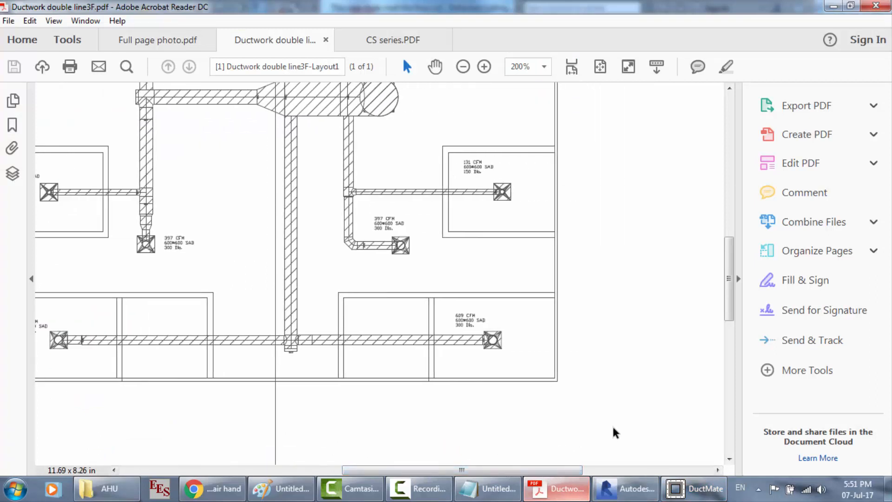
{"action": "left_click", "coordinate": [694, 488]}
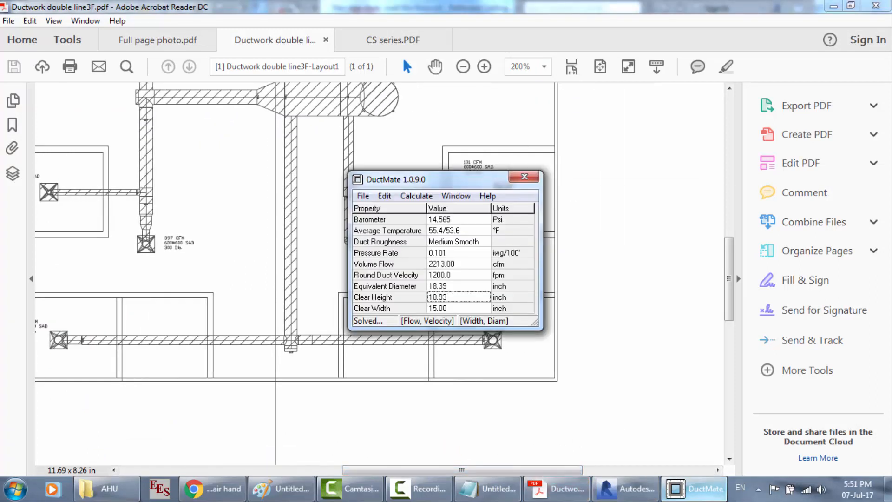
{"action": "left_click", "coordinate": [449, 265]}
{"action": "left_click", "coordinate": [449, 265]}
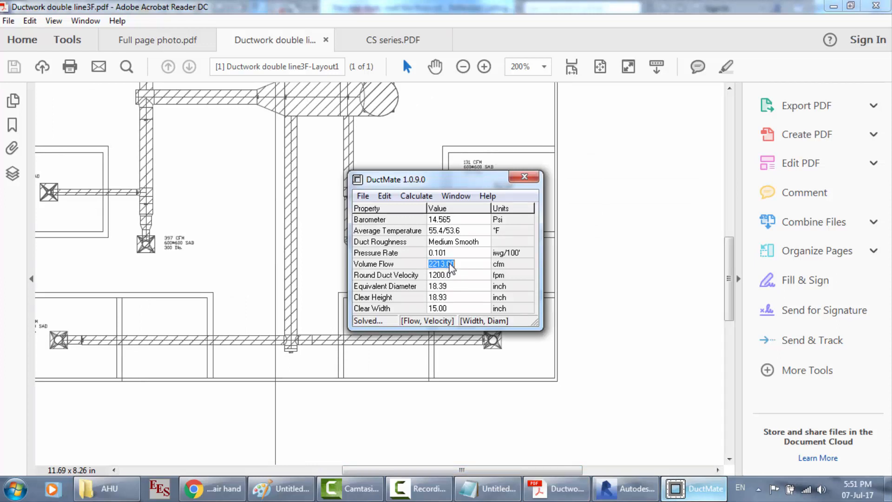
{"action": "type", "text": "131"}
{"action": "left_click", "coordinate": [454, 275]}
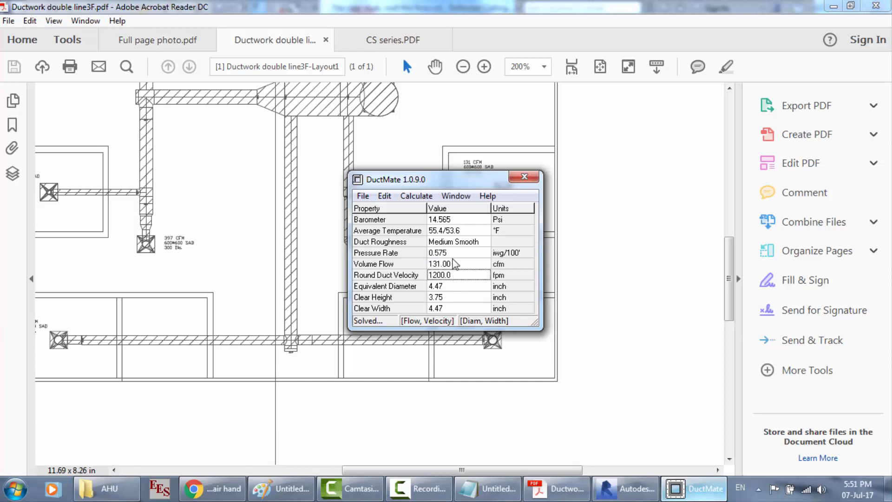
{"action": "left_click", "coordinate": [453, 274]}
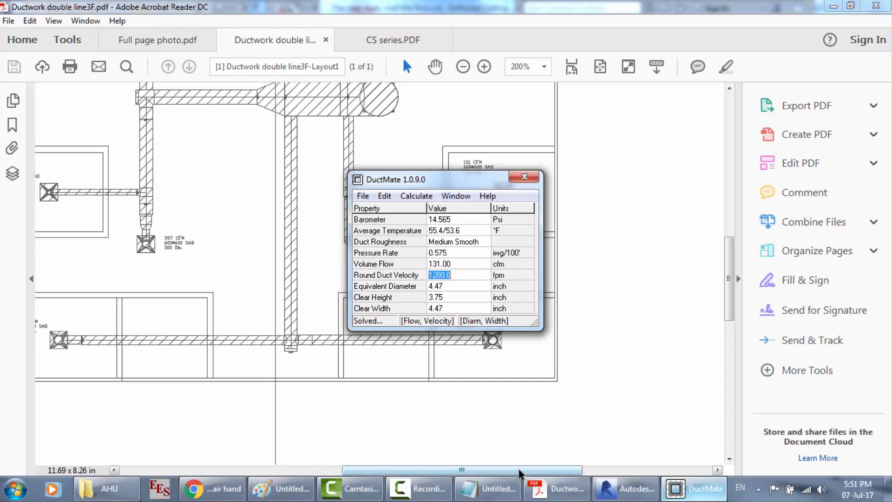
Open the Full page photo PDF in Acrobat Reader and find the Table 12-3 ceiling diffuser performance data.
{"action": "left_click", "coordinate": [555, 490]}
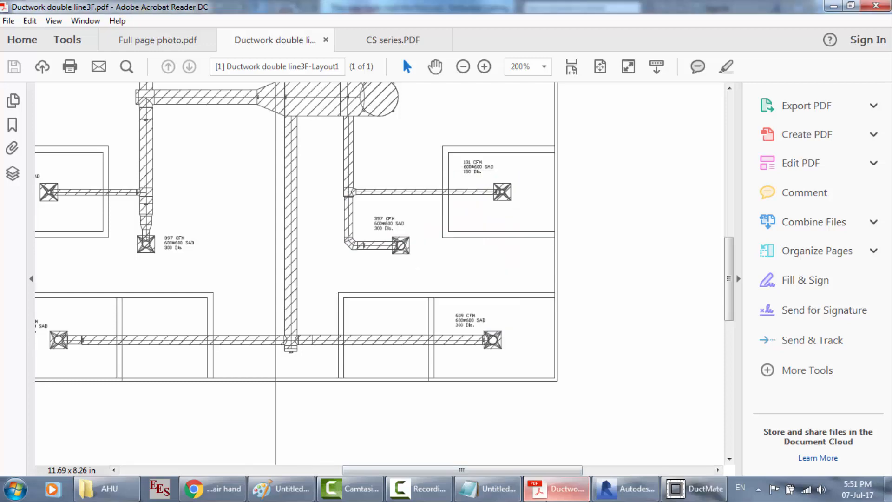
{"action": "left_click", "coordinate": [154, 42]}
{"action": "scroll", "coordinate": [458, 184], "scroll_direction": "down", "scroll_amount": 3}
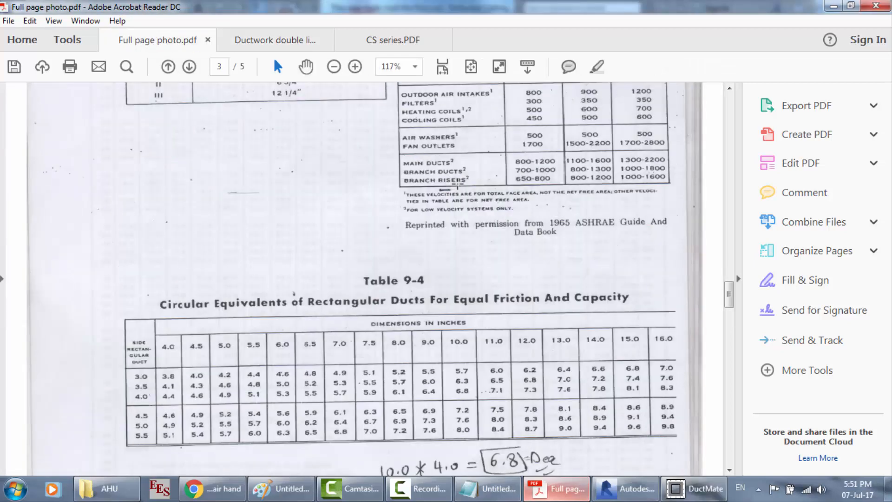
{"action": "scroll", "coordinate": [468, 455], "scroll_direction": "down", "scroll_amount": 15}
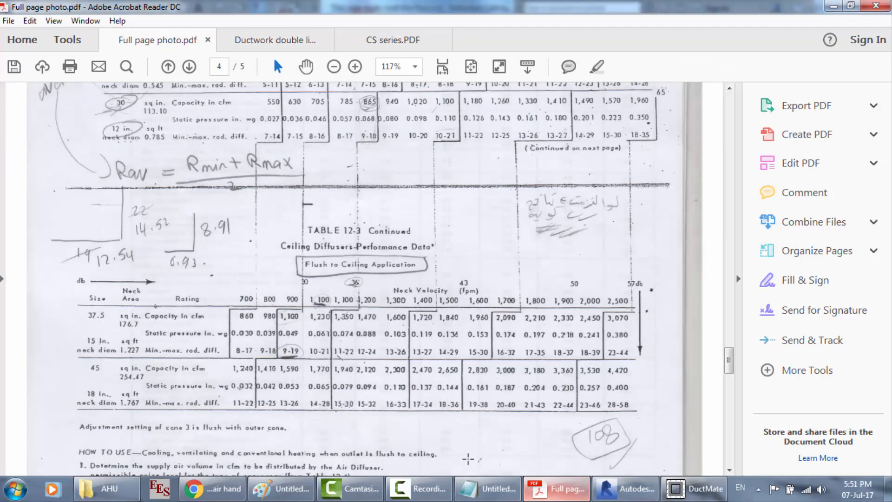
{"action": "scroll", "coordinate": [468, 459], "scroll_direction": "down", "scroll_amount": 2}
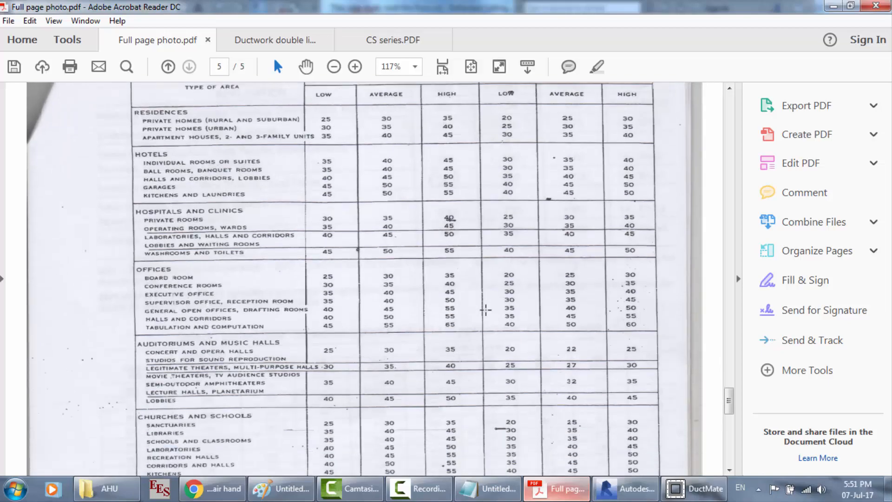
{"action": "scroll", "coordinate": [485, 310], "scroll_direction": "up", "scroll_amount": 8}
{"action": "scroll", "coordinate": [486, 309], "scroll_direction": "up", "scroll_amount": 9}
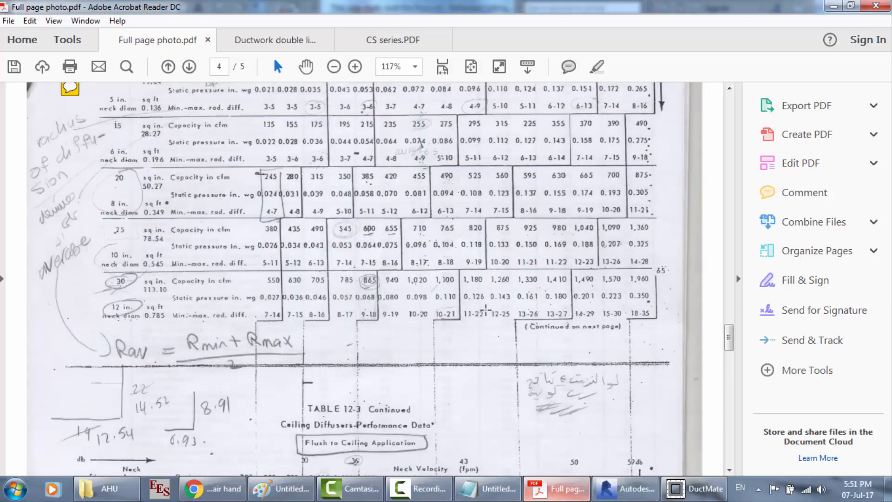
{"action": "scroll", "coordinate": [485, 310], "scroll_direction": "up", "scroll_amount": 2}
{"action": "scroll", "coordinate": [326, 233], "scroll_direction": "down", "scroll_amount": 3}
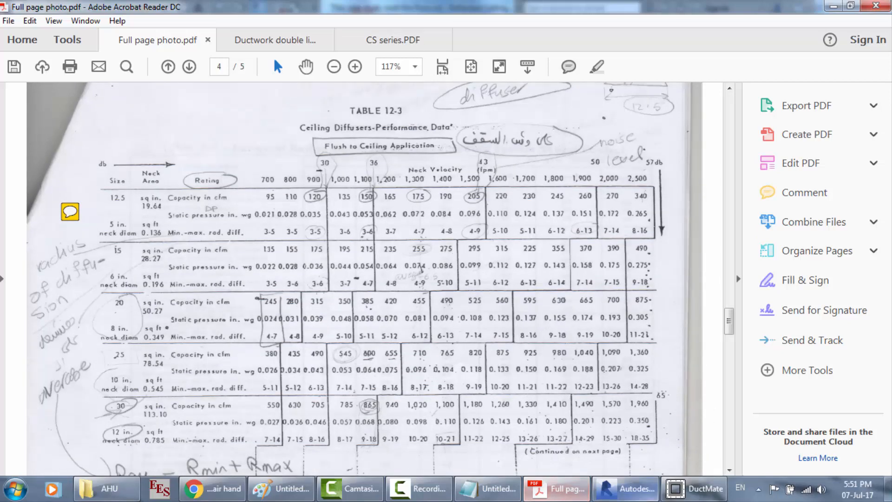
Switch to Revit and examine the main duct and its branch beside the rooms on the Level 3 ceiling plan.
{"action": "left_click", "coordinate": [627, 489]}
{"action": "scroll", "coordinate": [343, 177], "scroll_direction": "down", "scroll_amount": 3}
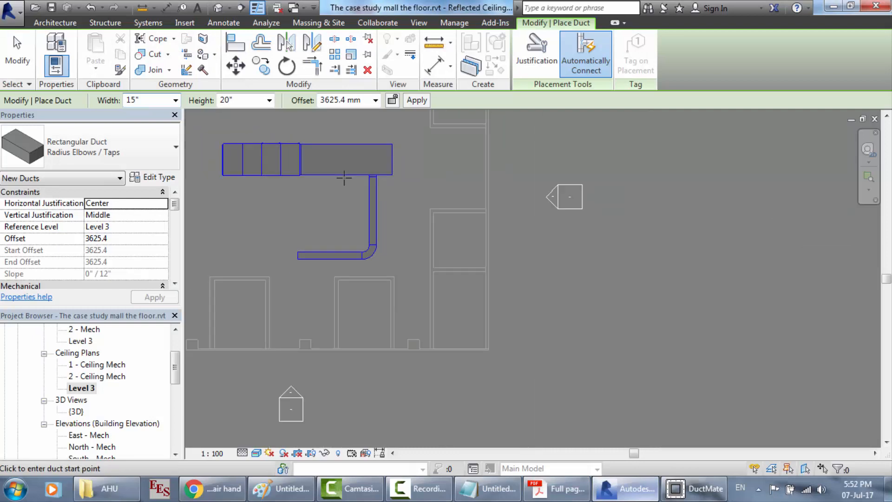
{"action": "scroll", "coordinate": [441, 154], "scroll_direction": "up", "scroll_amount": 2}
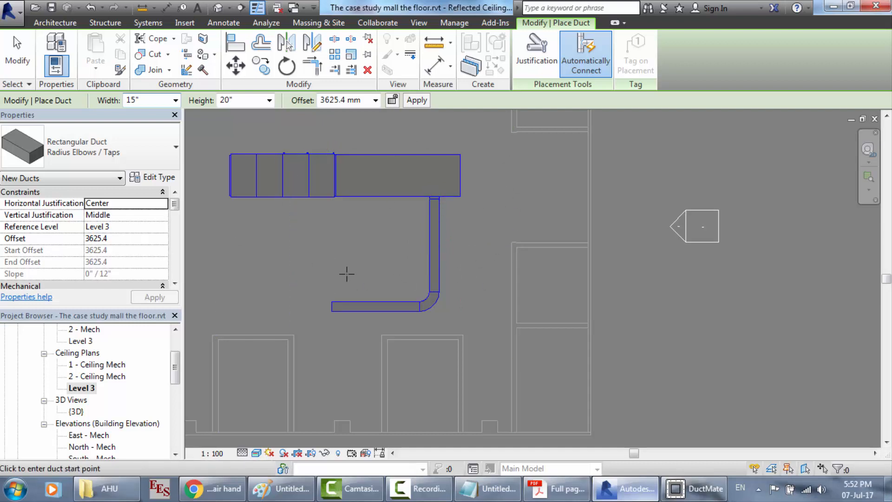
{"action": "scroll", "coordinate": [454, 227], "scroll_direction": "up", "scroll_amount": 3}
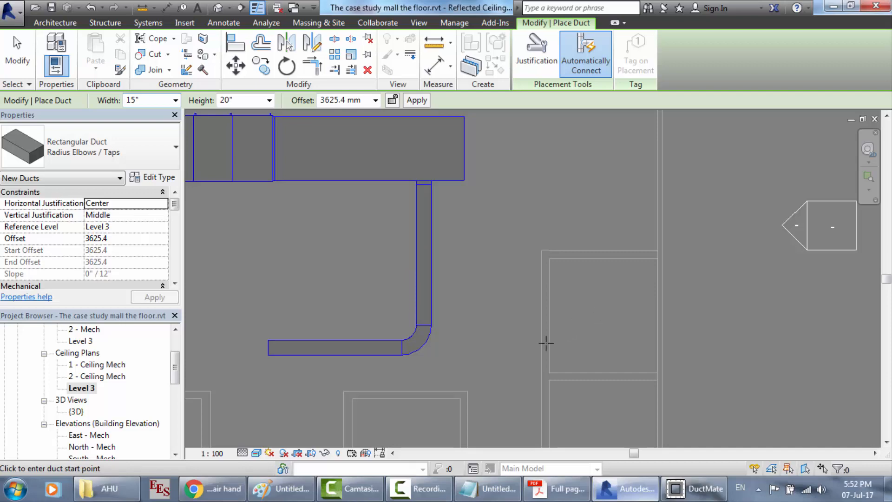
In the reference PDF, compare the diffuser noise levels in Table 12-3 with the office sound design goals in Table 9-1.
{"action": "left_click", "coordinate": [556, 488]}
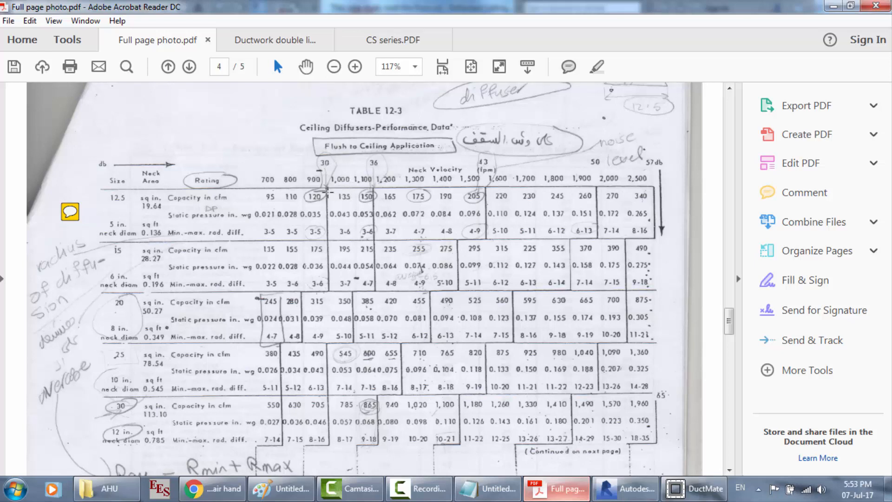
{"action": "scroll", "coordinate": [380, 238], "scroll_direction": "down", "scroll_amount": 2}
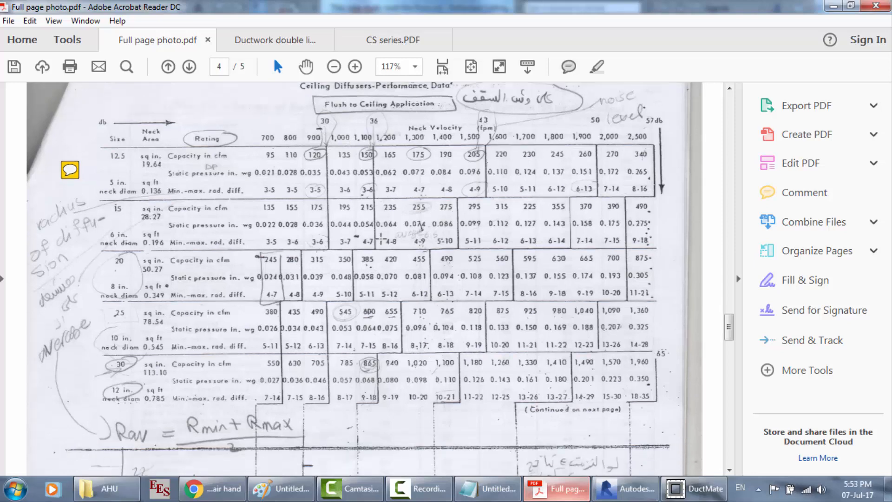
{"action": "scroll", "coordinate": [350, 174], "scroll_direction": "up", "scroll_amount": 1}
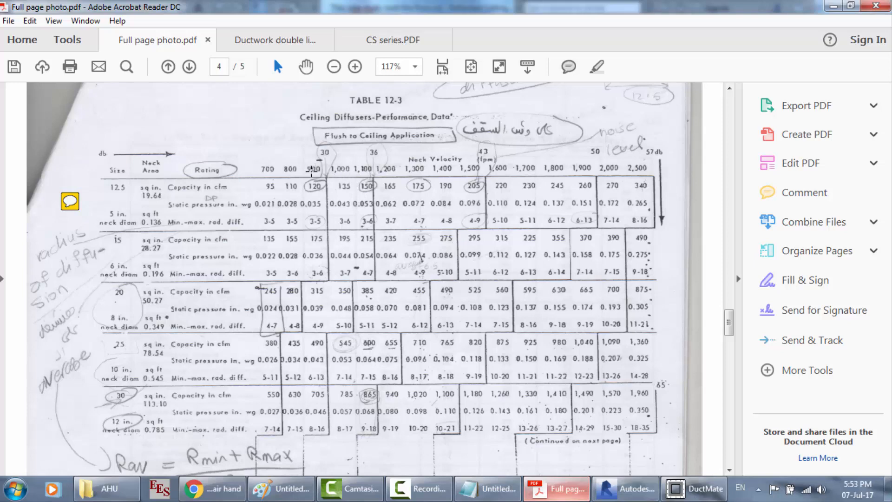
{"action": "scroll", "coordinate": [393, 227], "scroll_direction": "down", "scroll_amount": 2}
{"action": "scroll", "coordinate": [394, 228], "scroll_direction": "down", "scroll_amount": 20}
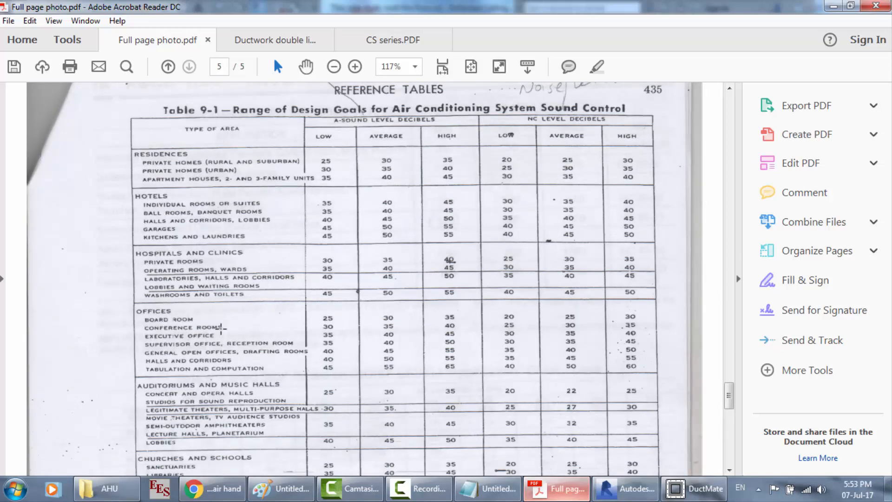
{"action": "scroll", "coordinate": [221, 328], "scroll_direction": "down", "scroll_amount": 3}
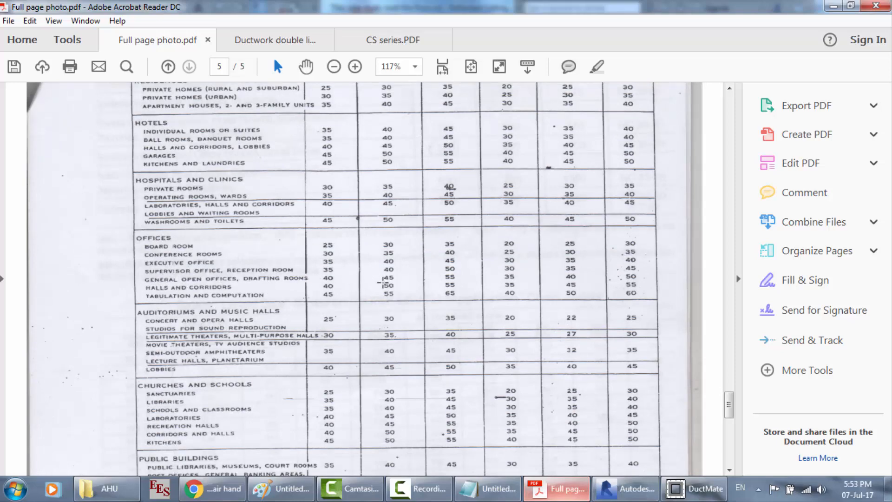
{"action": "scroll", "coordinate": [381, 281], "scroll_direction": "up", "scroll_amount": 3}
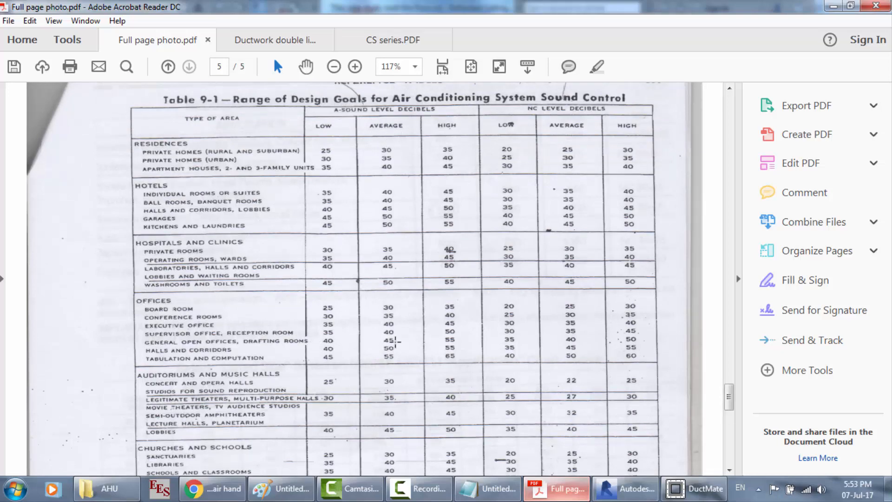
{"action": "scroll", "coordinate": [399, 342], "scroll_direction": "up", "scroll_amount": 15}
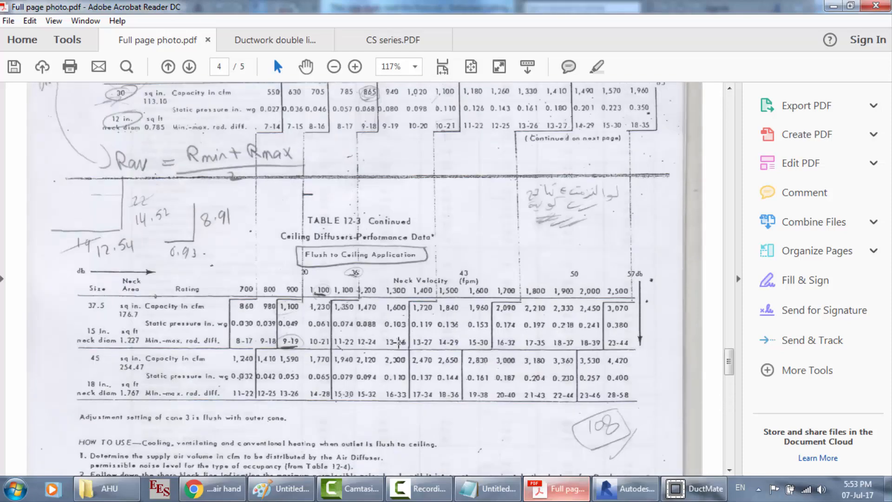
Examine the Table 12-3 diffuser sizes and check the attached comment's average radius criterion against R1 and R2 in the Paint room sketch.
{"action": "scroll", "coordinate": [399, 342], "scroll_direction": "up", "scroll_amount": 1}
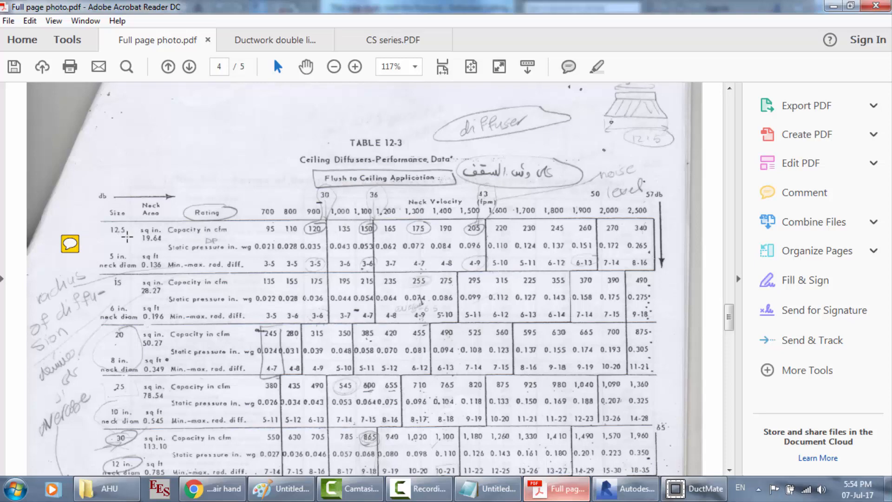
{"action": "scroll", "coordinate": [469, 167], "scroll_direction": "up", "scroll_amount": 2}
{"action": "scroll", "coordinate": [655, 213], "scroll_direction": "down", "scroll_amount": 1}
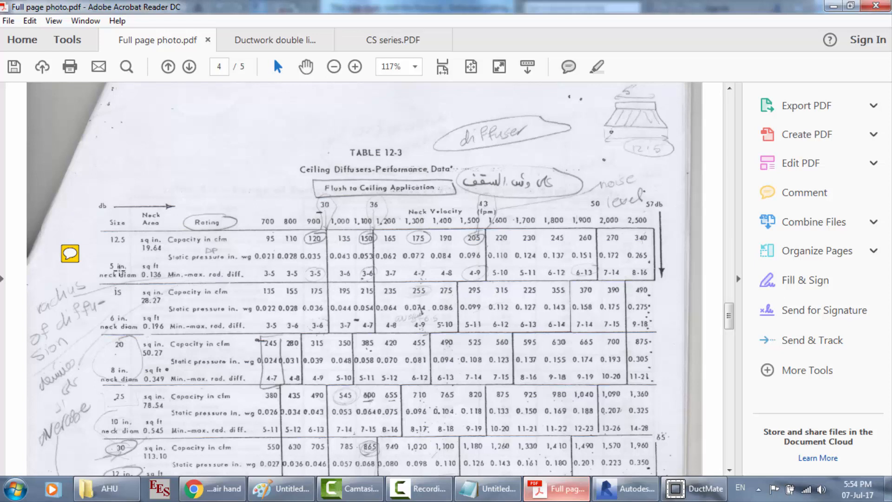
{"action": "left_click", "coordinate": [70, 258]}
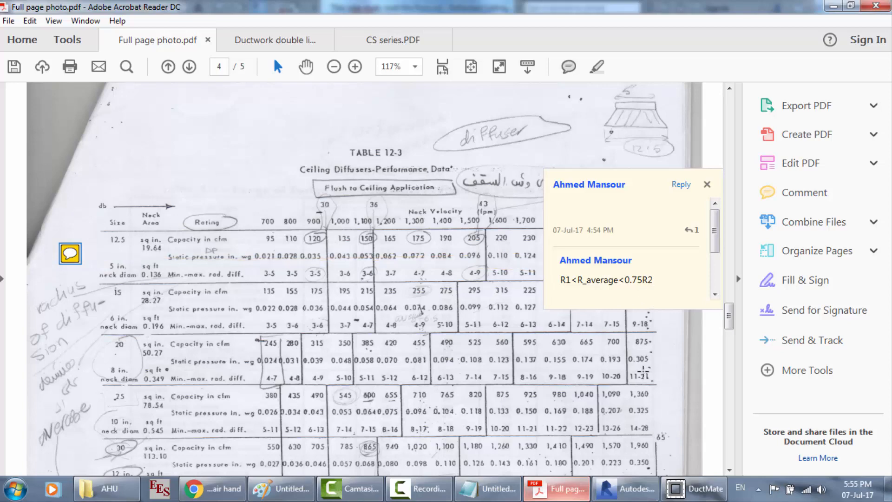
{"action": "left_click", "coordinate": [278, 488]}
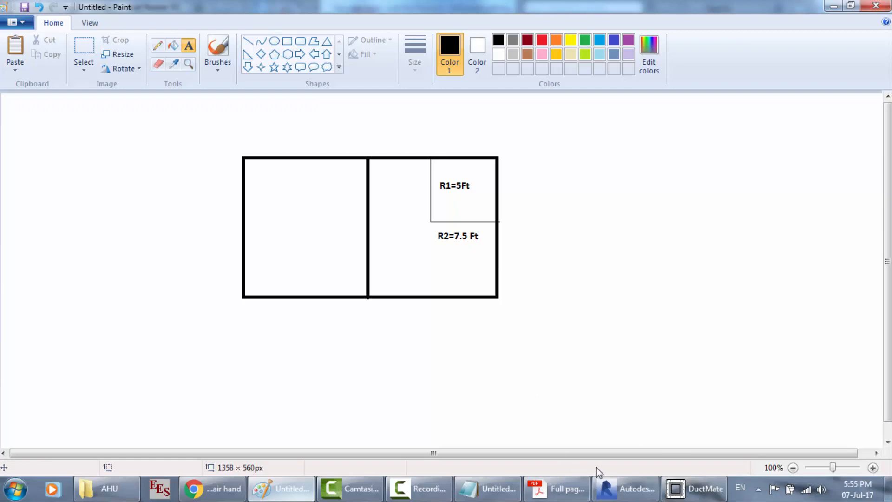
{"action": "left_click", "coordinate": [556, 488]}
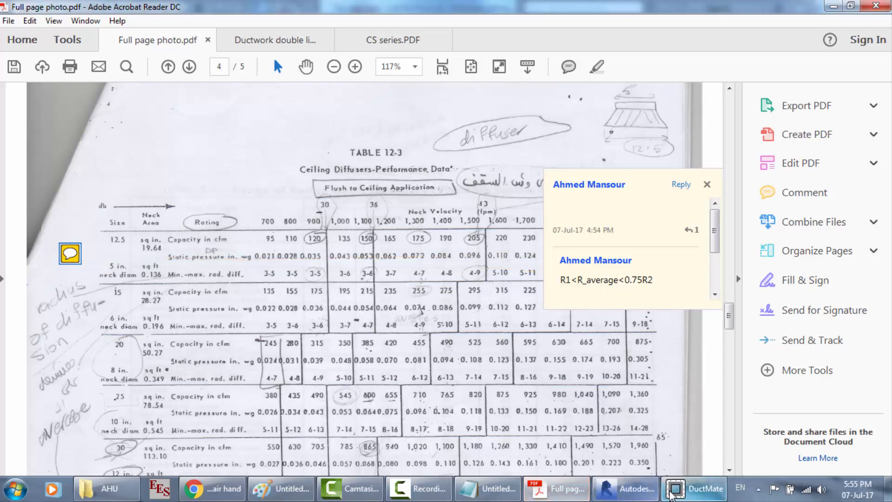
{"action": "left_click", "coordinate": [312, 488]}
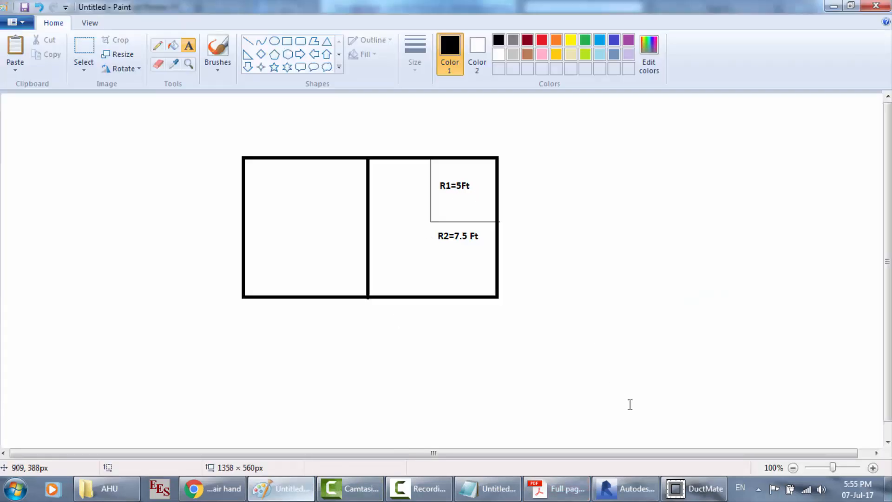
{"action": "left_click", "coordinate": [564, 494]}
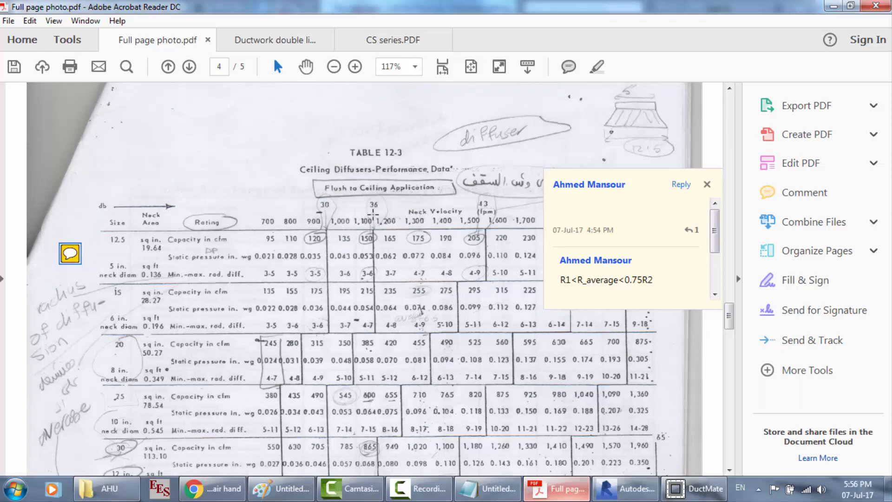
Close the comment, review the Table 12-3 diffuser capacities and neck velocities, and return to the Level 3 ceiling plan in Revit.
{"action": "left_click", "coordinate": [196, 158]}
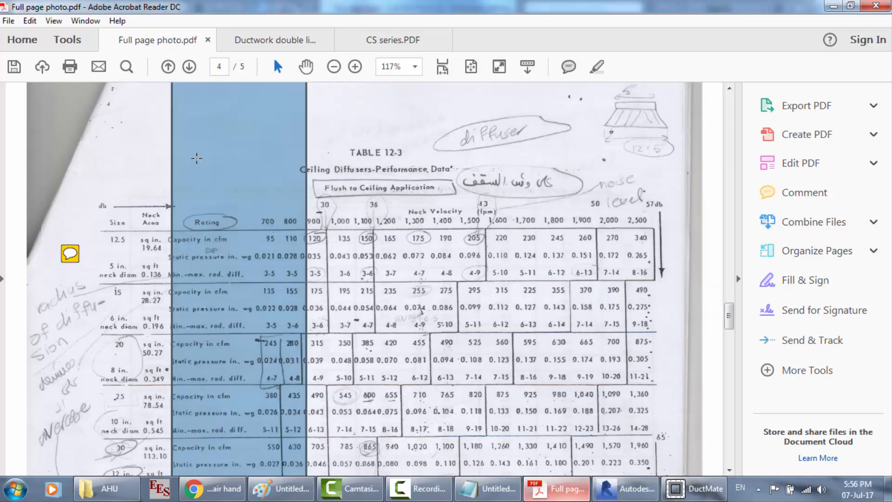
{"action": "left_click", "coordinate": [131, 171]}
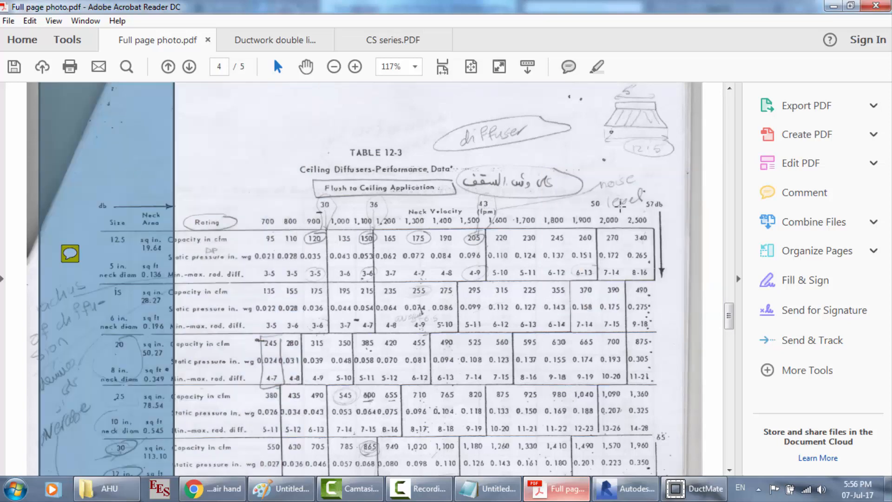
{"action": "left_click", "coordinate": [712, 289]}
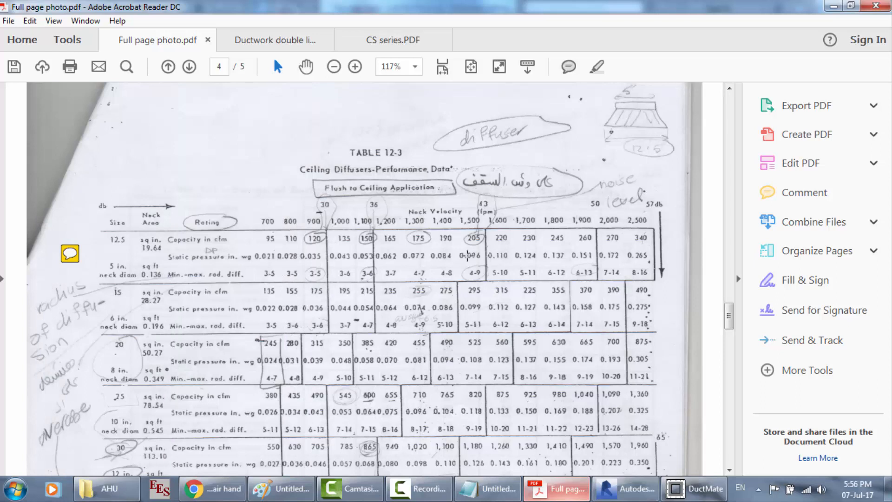
{"action": "scroll", "coordinate": [441, 250], "scroll_direction": "down", "scroll_amount": 2}
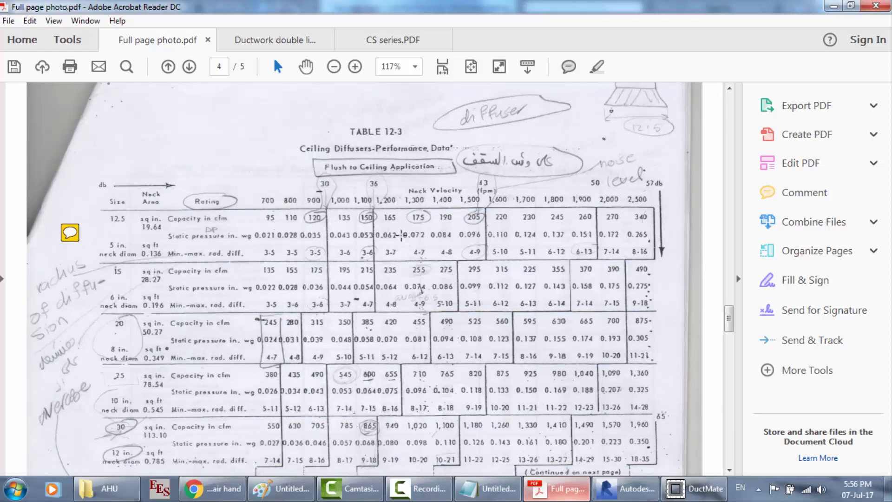
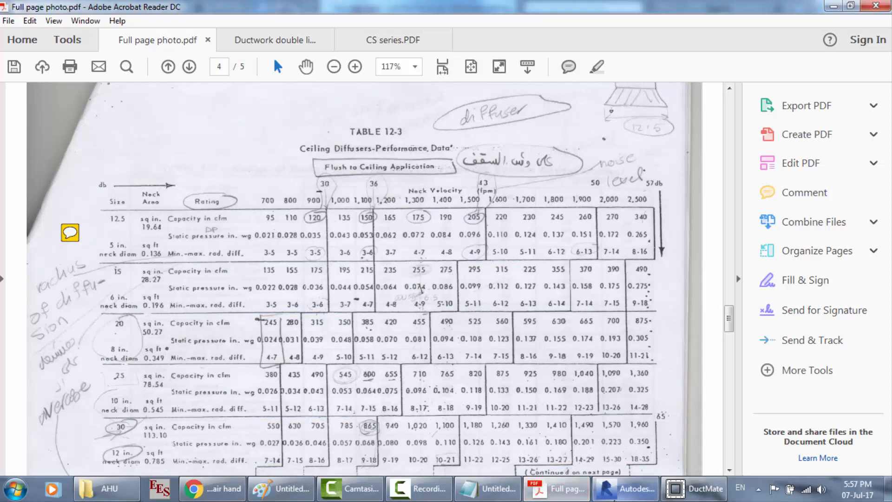
{"action": "left_click", "coordinate": [613, 494]}
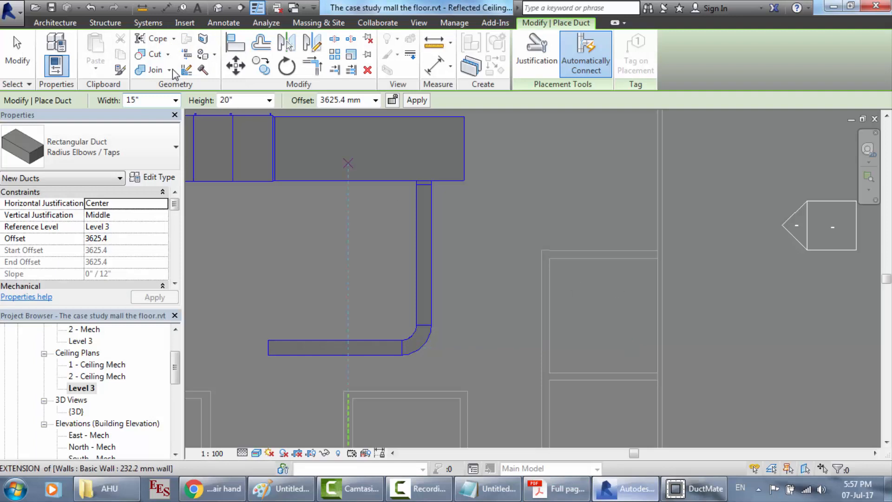
Start placing an air terminal on the Level 3 ceiling plan and browse the loaded diffuser types.
{"action": "left_click", "coordinate": [148, 23]}
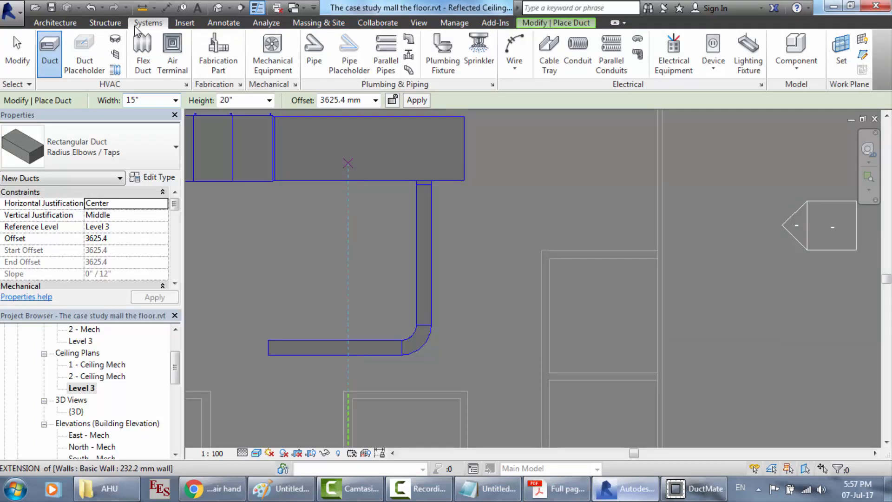
{"action": "left_click", "coordinate": [172, 56]}
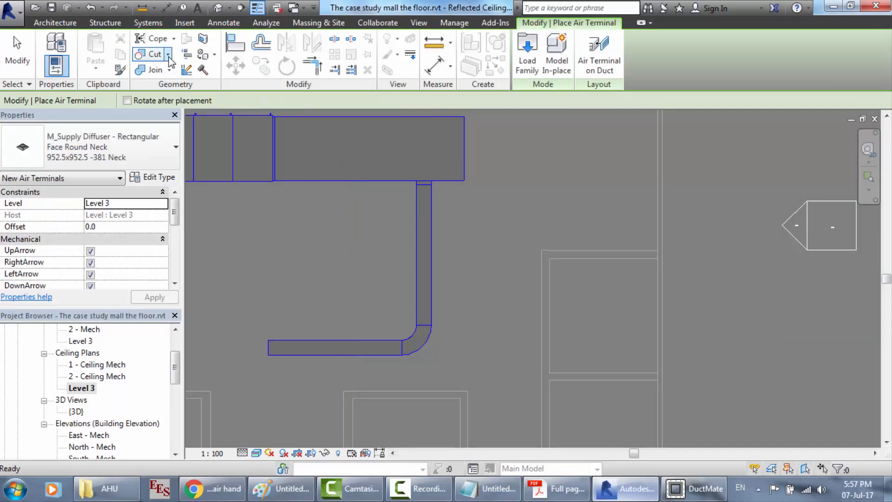
{"action": "left_click", "coordinate": [160, 138]}
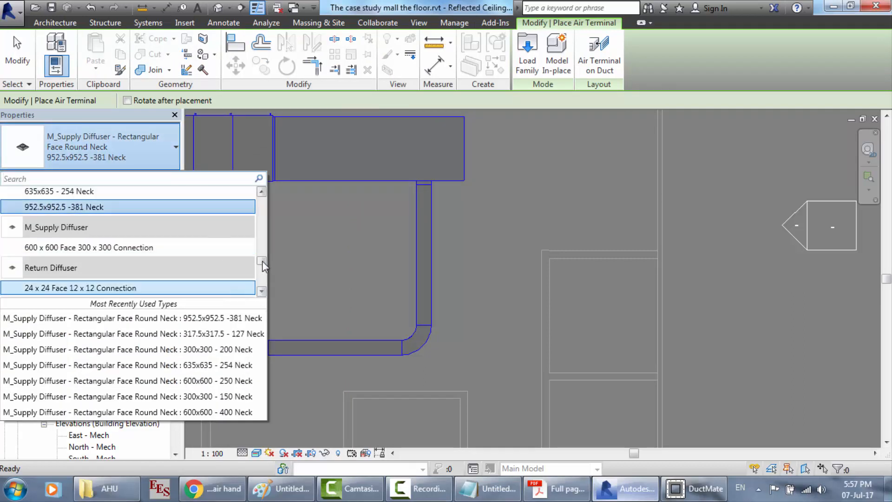
{"action": "left_click_drag", "start_coordinate": [262, 261], "coordinate": [263, 224]}
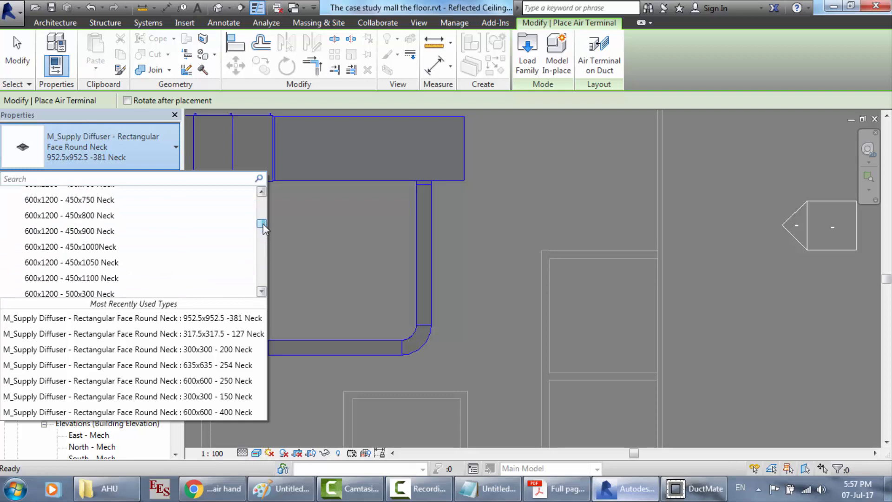
Browse the US Metric family library to Mechanical, MEP, Air-Side Components, Air Terminals for loading a family.
{"action": "left_click", "coordinate": [528, 52]}
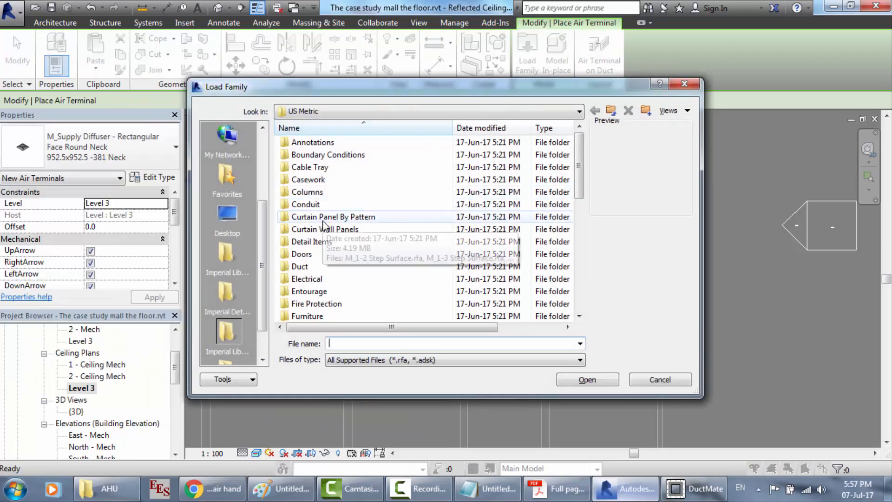
{"action": "left_click", "coordinate": [320, 216]}
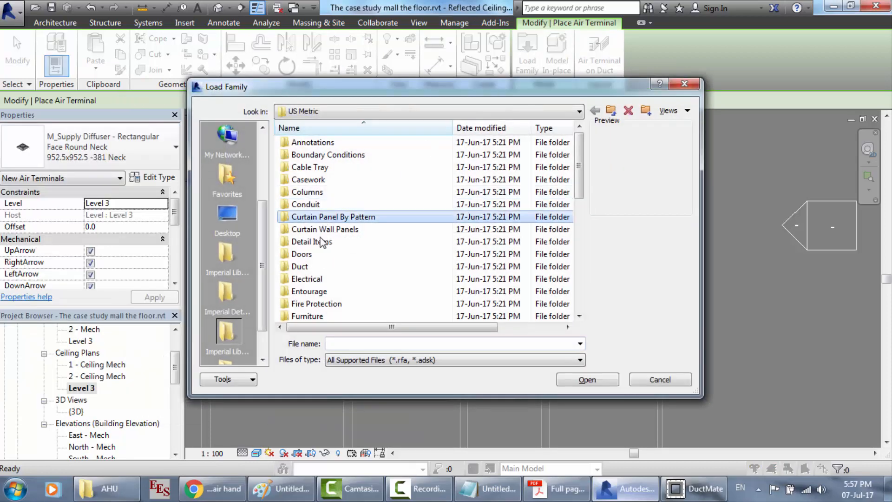
{"action": "scroll", "coordinate": [312, 273], "scroll_direction": "down", "scroll_amount": 8}
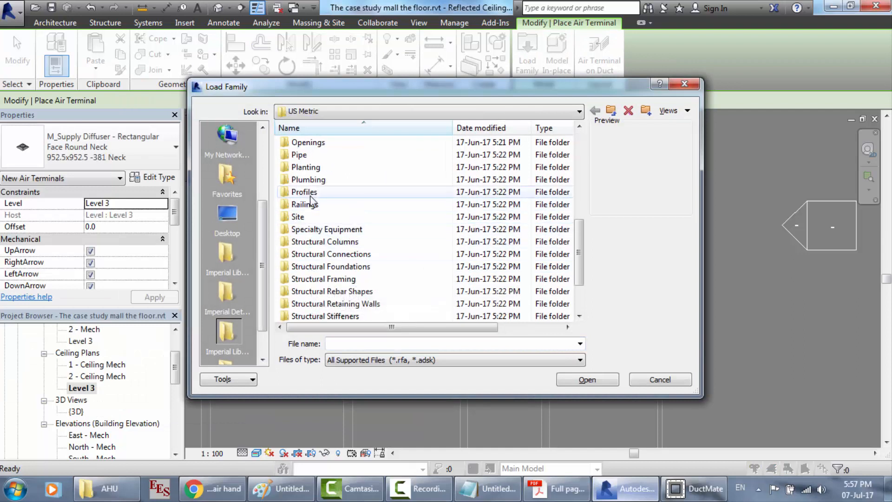
{"action": "scroll", "coordinate": [313, 200], "scroll_direction": "up", "scroll_amount": 3}
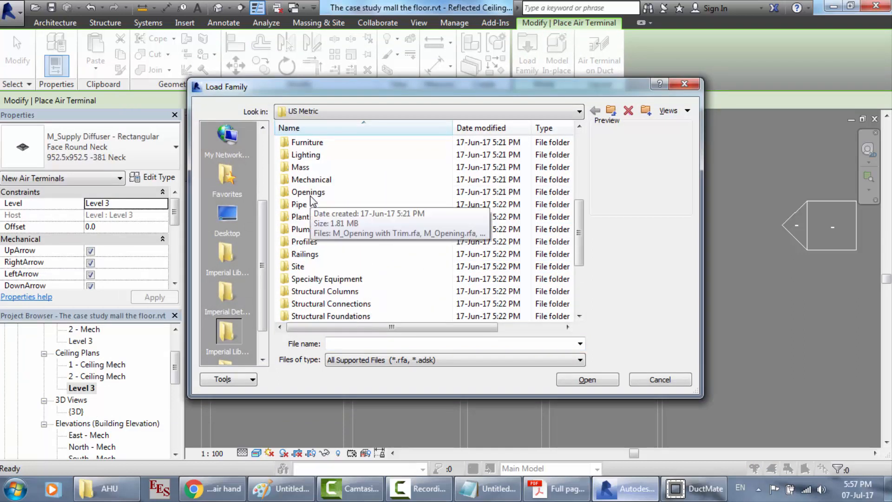
{"action": "double_click", "coordinate": [319, 179]}
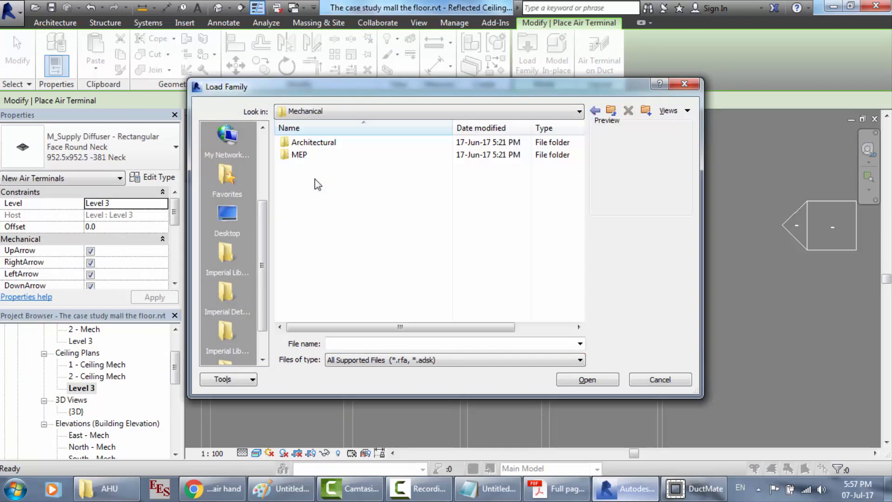
{"action": "double_click", "coordinate": [306, 154]}
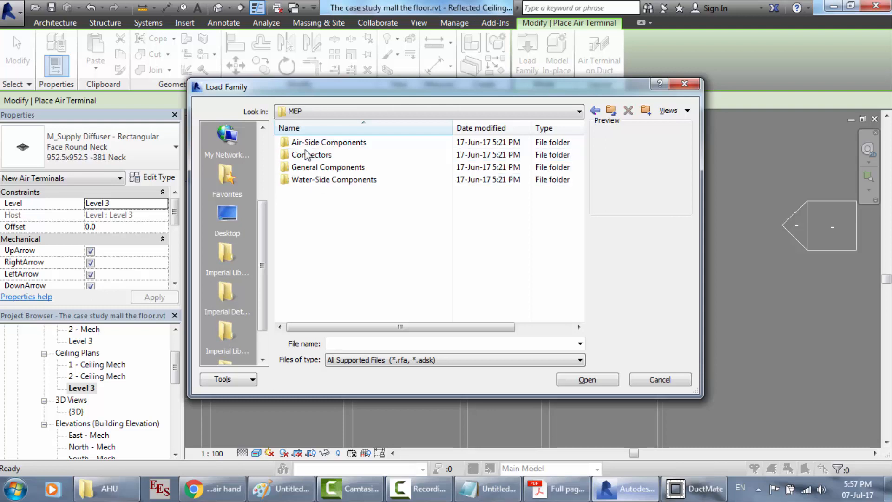
{"action": "double_click", "coordinate": [328, 145]}
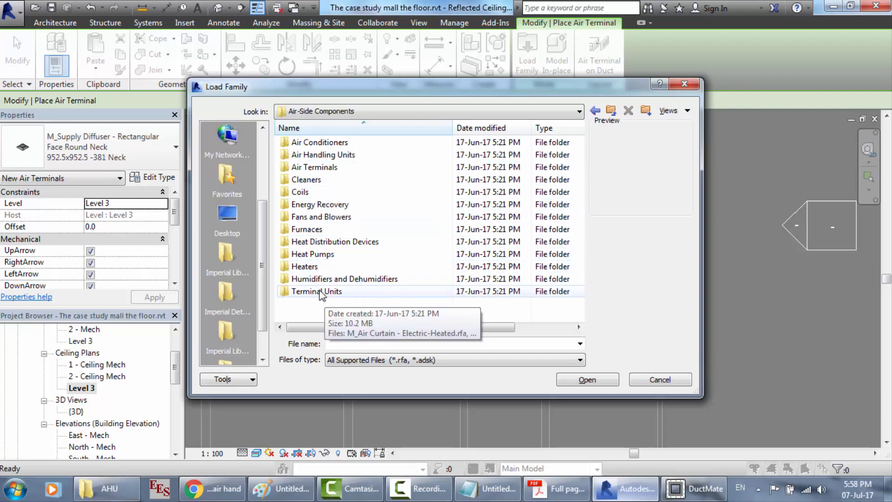
{"action": "double_click", "coordinate": [314, 168]}
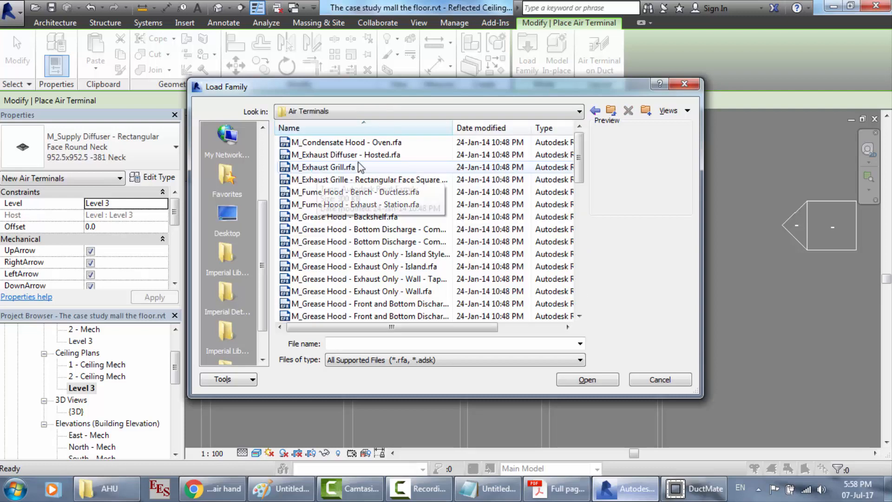
Examine the previews of the air terminal families through the supply diffusers, and leave the library without loading one.
{"action": "left_click", "coordinate": [349, 142]}
{"action": "key", "text": "Down"}
{"action": "key", "text": "Down"}
{"action": "key", "text": "Down"}
{"action": "key", "text": "Down"}
{"action": "key", "text": "Down"}
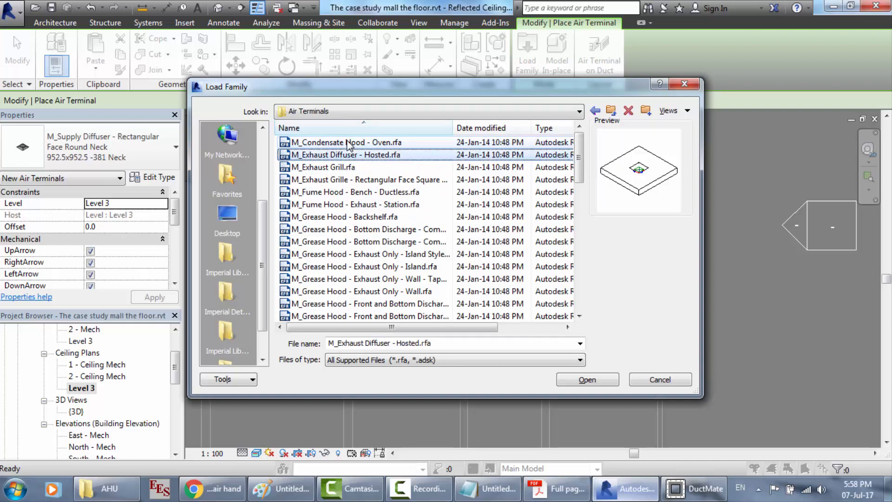
{"action": "key", "text": "Down"}
{"action": "key", "text": "Down"}
{"action": "key", "text": "Down"}
{"action": "key", "text": "Down"}
{"action": "key", "text": "Down"}
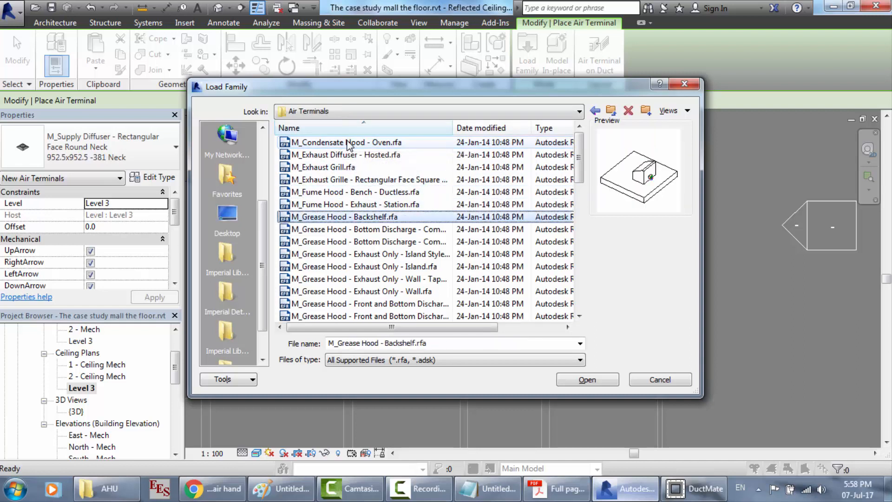
{"action": "key", "text": "Down"}
{"action": "key", "text": "Down"}
{"action": "key", "text": "Down"}
{"action": "key", "text": "Down"}
{"action": "key", "text": "Down"}
{"action": "key", "text": "Down"}
{"action": "key", "text": "Down"}
{"action": "key", "text": "Down"}
{"action": "key", "text": "Down"}
{"action": "key", "text": "Down"}
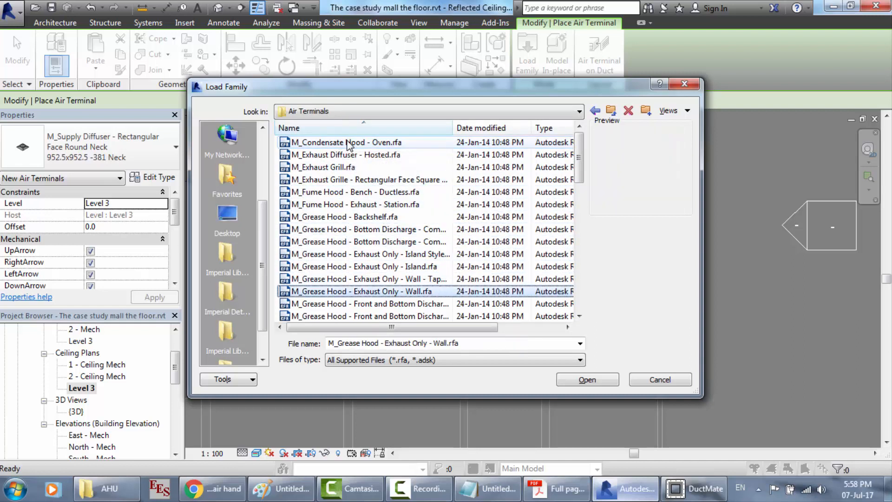
{"action": "key", "text": "Down"}
{"action": "key", "text": "Down"}
{"action": "key", "text": "Down"}
{"action": "key", "text": "Down"}
{"action": "key", "text": "Down"}
{"action": "key", "text": "Down"}
{"action": "key", "text": "Down"}
{"action": "key", "text": "Down"}
{"action": "key", "text": "Down"}
{"action": "key", "text": "Down"}
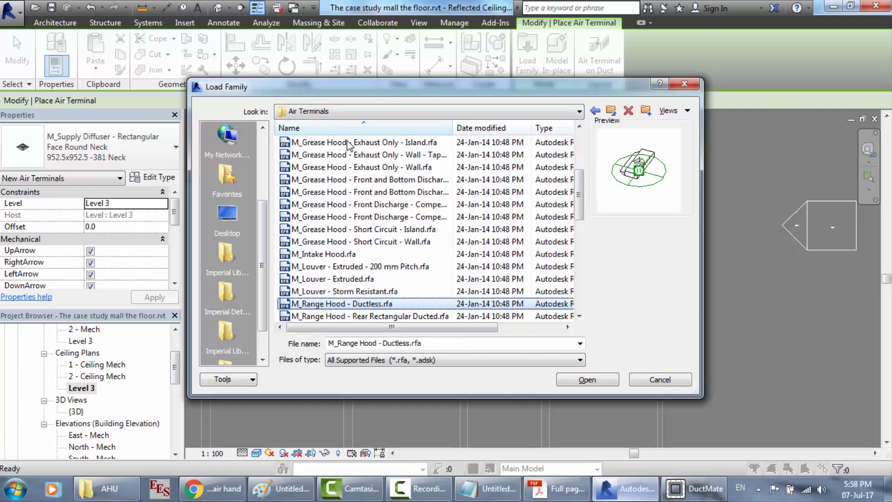
{"action": "key", "text": "Down"}
{"action": "key", "text": "Down"}
{"action": "key", "text": "Down"}
{"action": "key", "text": "Down"}
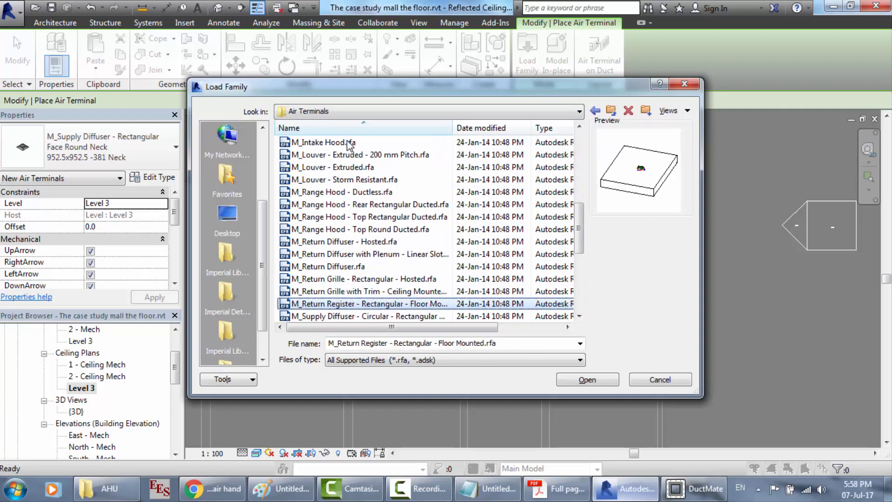
{"action": "key", "text": "Down"}
{"action": "key", "text": "Down"}
{"action": "key", "text": "Down"}
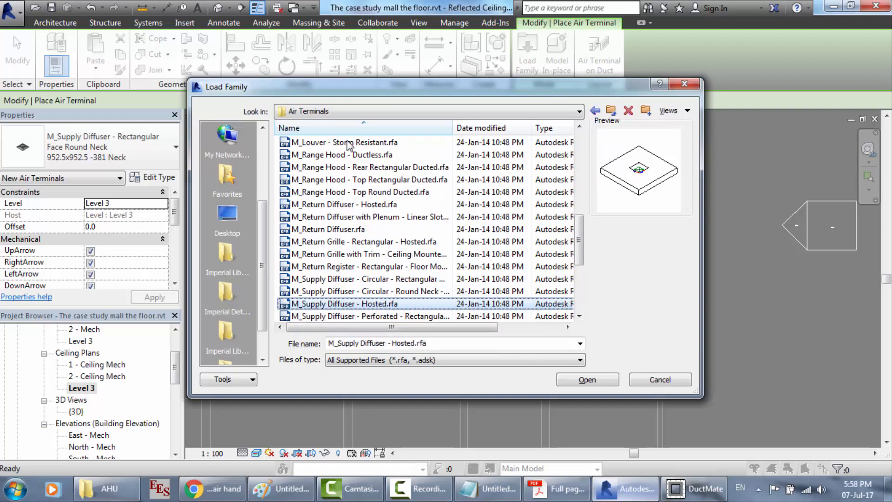
{"action": "key", "text": "Down"}
{"action": "key", "text": "Down"}
{"action": "key", "text": "Down"}
{"action": "key", "text": "Down"}
{"action": "key", "text": "Down"}
{"action": "key", "text": "Down"}
{"action": "key", "text": "Down"}
{"action": "key", "text": "Down"}
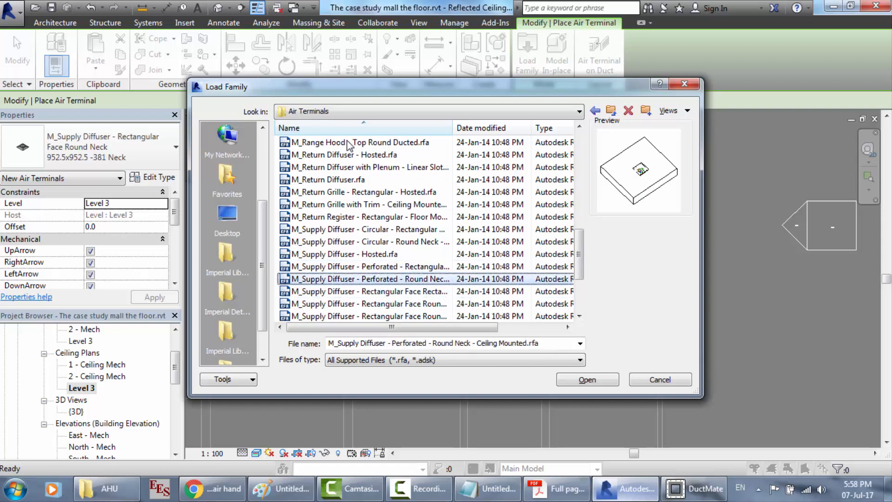
{"action": "key", "text": "Down"}
{"action": "key", "text": "Down"}
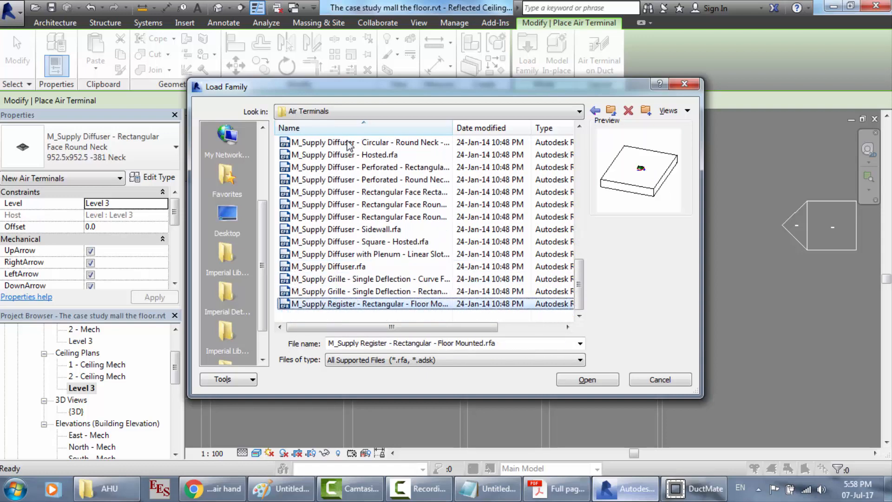
{"action": "key", "text": "Up"}
{"action": "key", "text": "Up"}
{"action": "key", "text": "Up"}
{"action": "key", "text": "Up"}
{"action": "key", "text": "Up"}
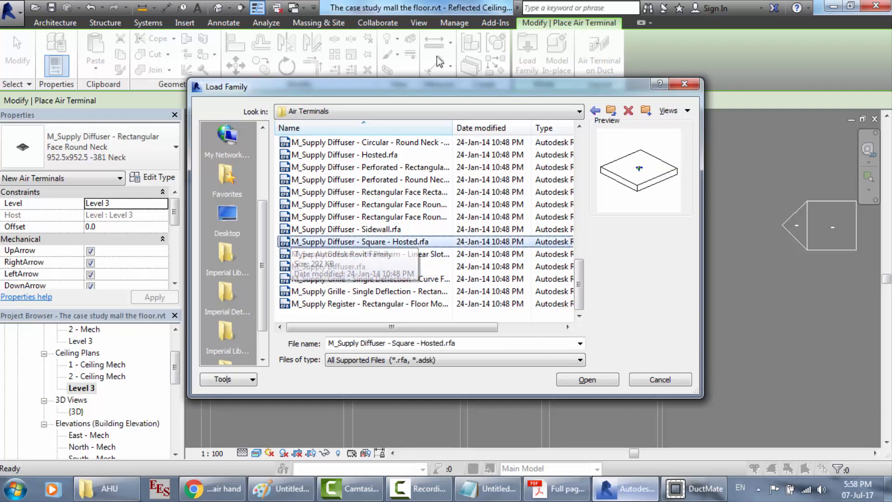
{"action": "left_click", "coordinate": [656, 381]}
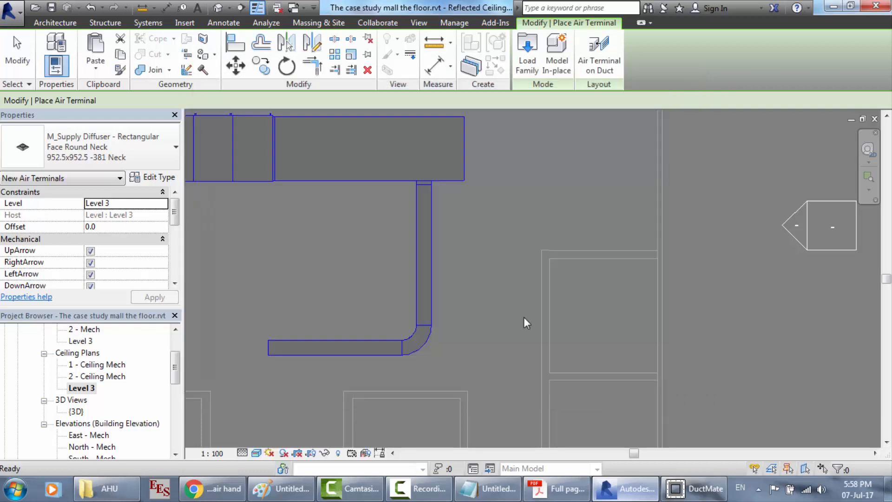
Open the type properties of the 952.5x952.5 -381 Neck supply diffuser and review the family's available types.
{"action": "left_click", "coordinate": [124, 149]}
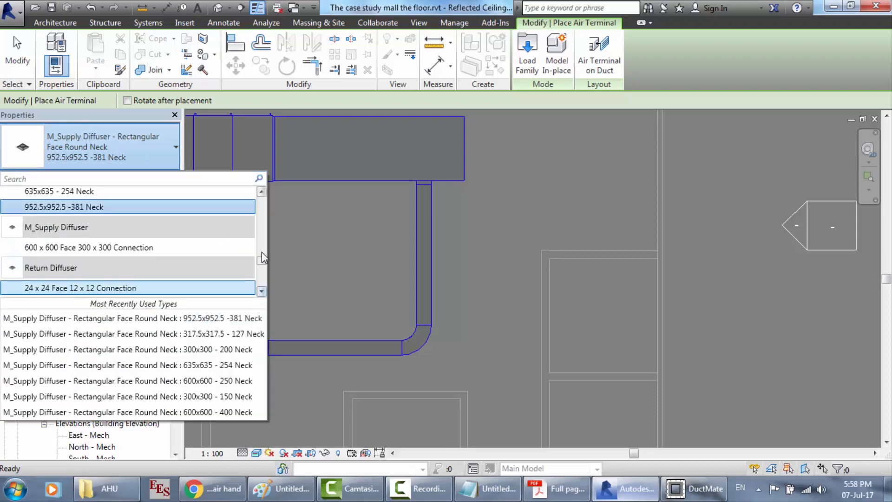
{"action": "left_click", "coordinate": [372, 258]}
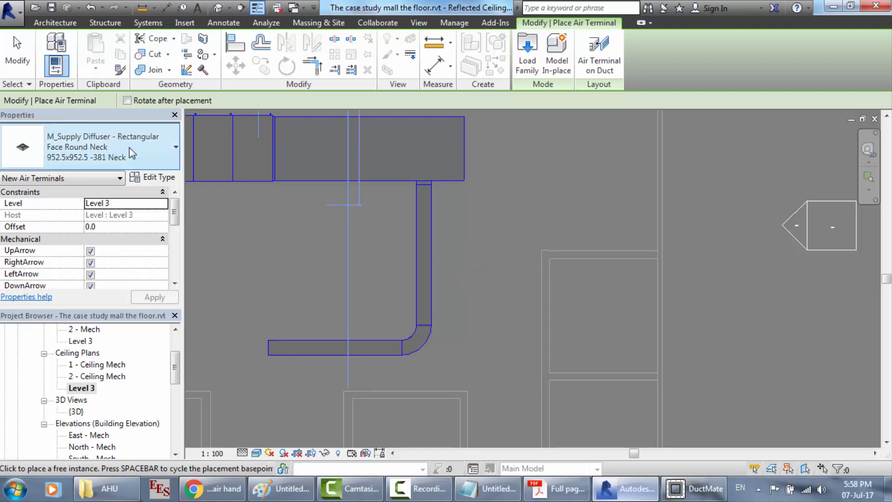
{"action": "left_click", "coordinate": [161, 179]}
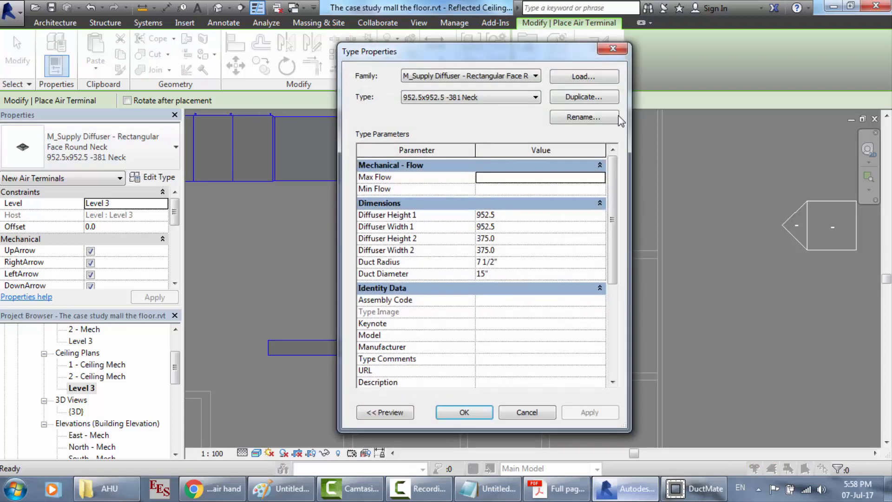
{"action": "left_click", "coordinate": [486, 99]}
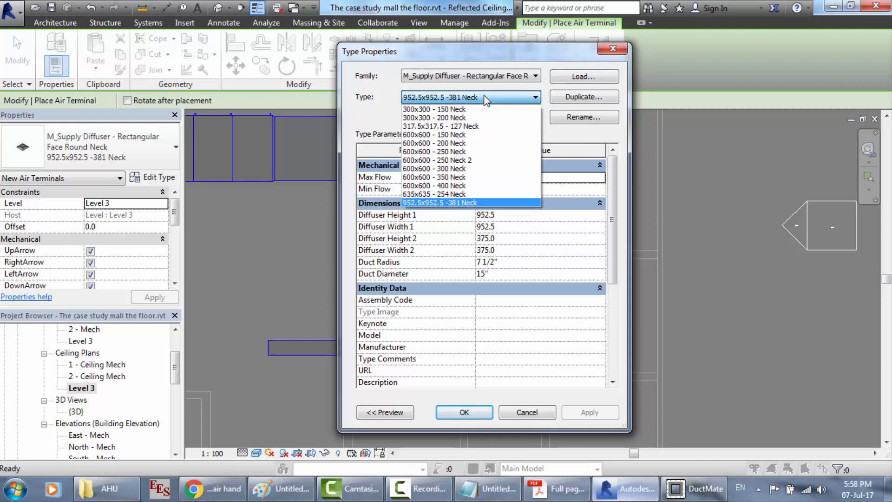
{"action": "left_click", "coordinate": [383, 90]}
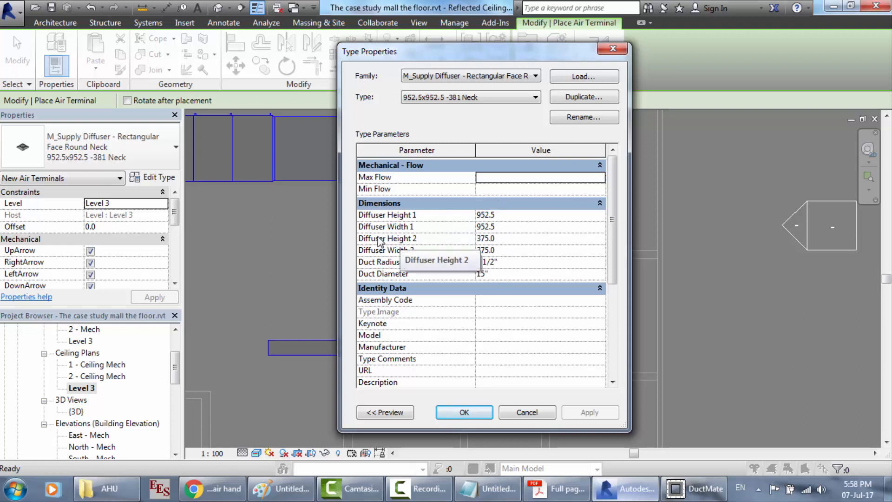
Check the type's Diffuser Height 1 and Width 1 against the diffuser sizes in Table 12-3 of the reference PDF, and return to Revit.
{"action": "left_click", "coordinate": [495, 219]}
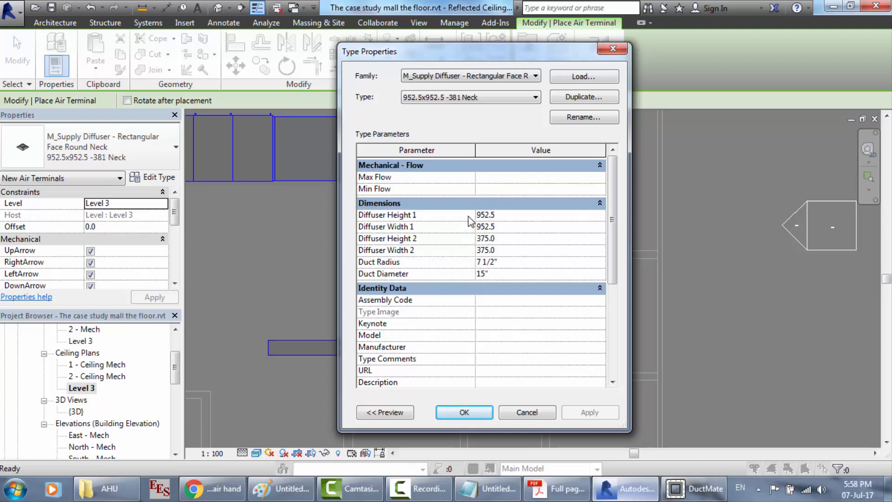
{"action": "left_click", "coordinate": [504, 228]}
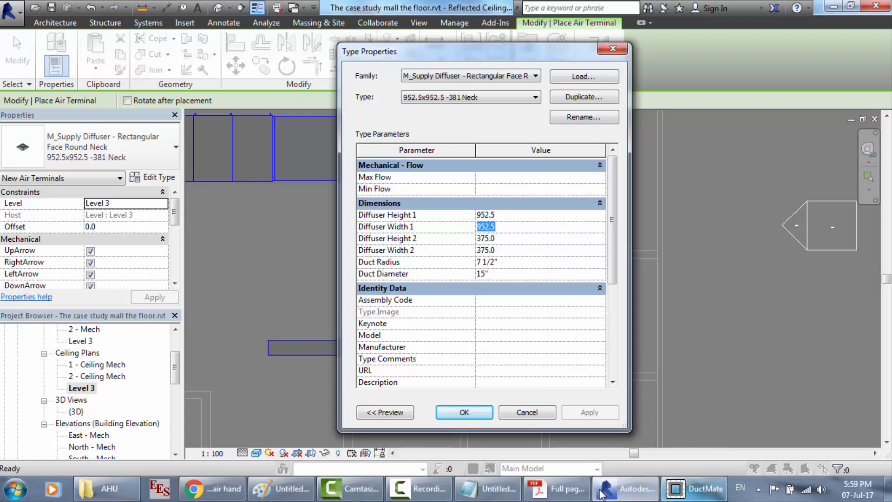
{"action": "left_click", "coordinate": [555, 489]}
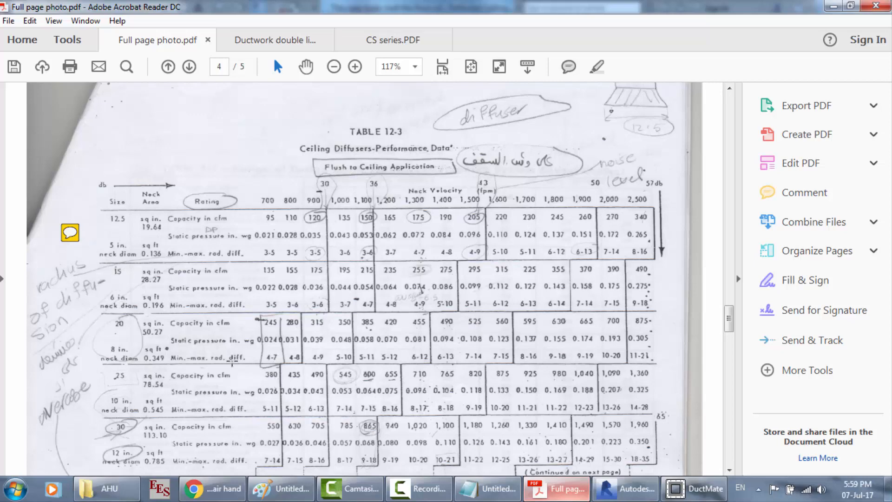
{"action": "left_click", "coordinate": [625, 488]}
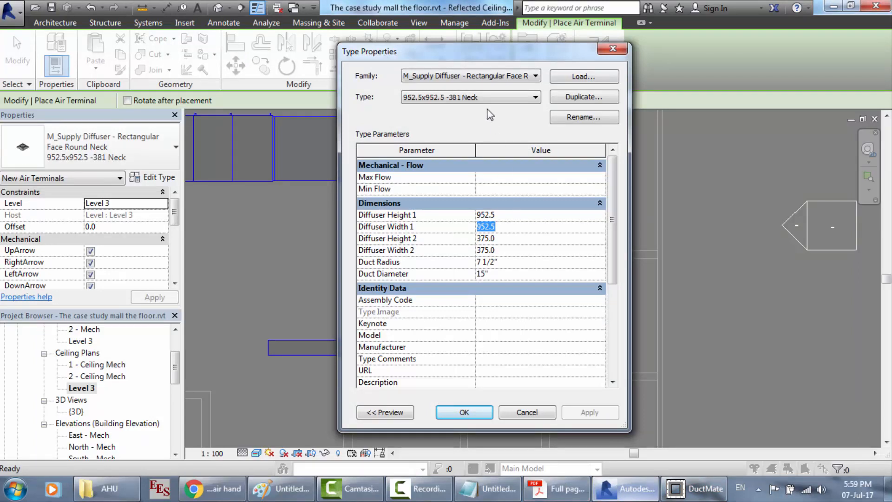
Rename the diffuser type as 381x381 - 152.4 Neck, checking the neck diameter in Table 12-3 of the reference PDF.
{"action": "left_click", "coordinate": [581, 120]}
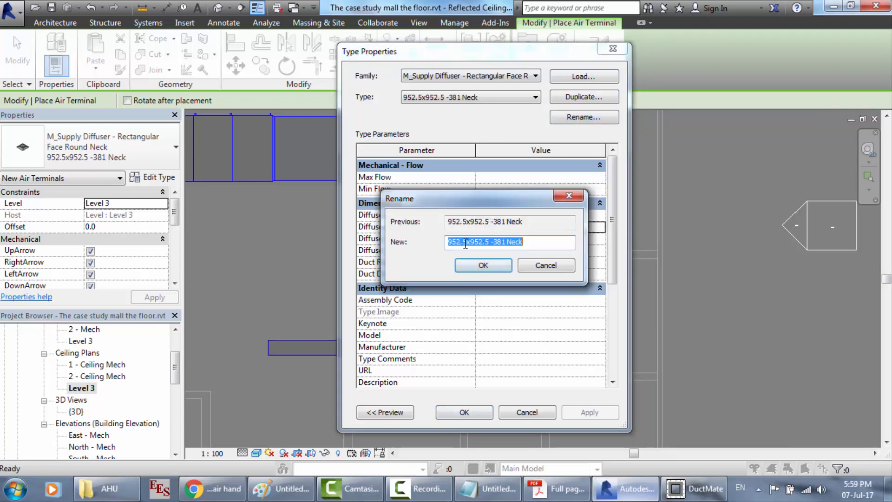
{"action": "left_click_drag", "start_coordinate": [466, 239], "coordinate": [437, 240]}
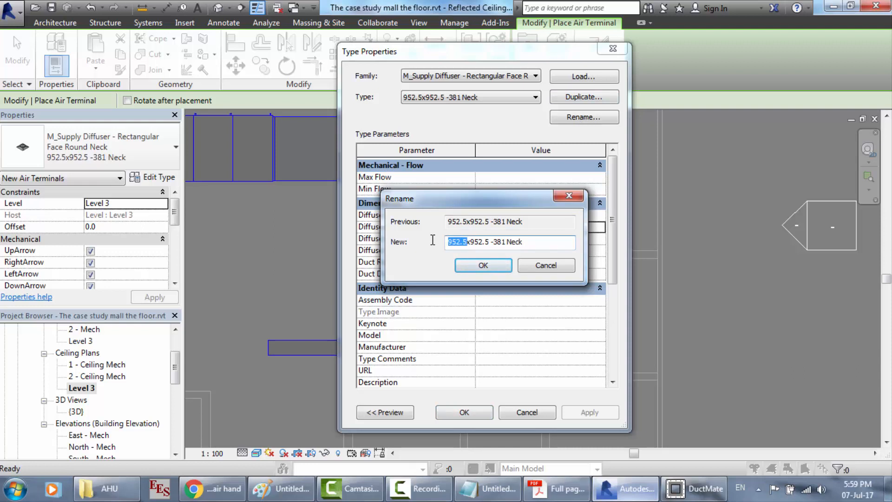
{"action": "key", "text": "Delete"}
{"action": "key", "text": "Delete"}
{"action": "key", "text": "Delete"}
{"action": "key", "text": "Delete"}
{"action": "key", "text": "Delete"}
{"action": "key", "text": "Delete"}
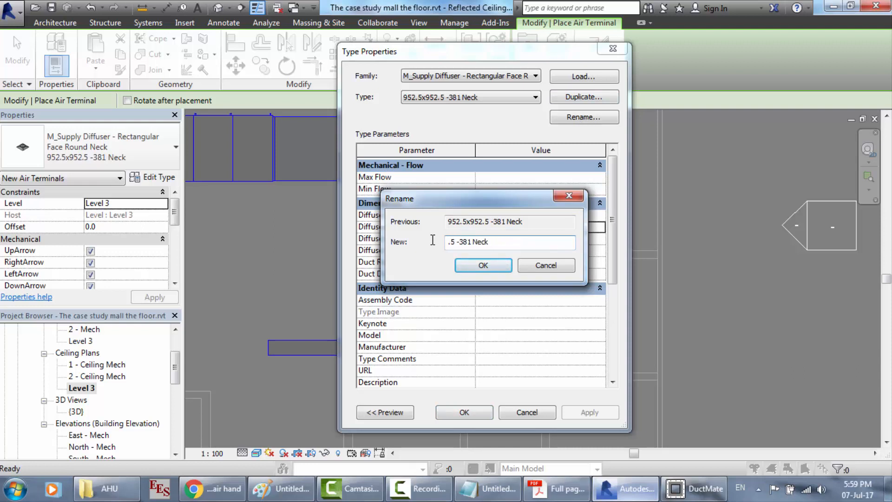
{"action": "key", "text": "Delete"}
{"action": "type", "text": "381"}
{"action": "key", "text": "BackSpace"}
{"action": "key", "text": "BackSpace"}
{"action": "key", "text": "BackSpace"}
{"action": "key", "text": "BackSpace"}
{"action": "key", "text": "BackSpace"}
{"action": "key", "text": "Delete"}
{"action": "type", "text": "x381 -"}
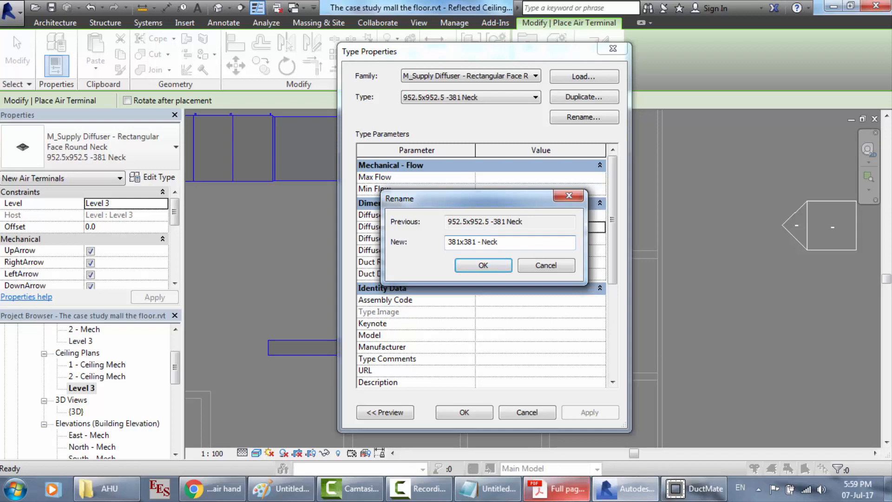
{"action": "left_click", "coordinate": [556, 488]}
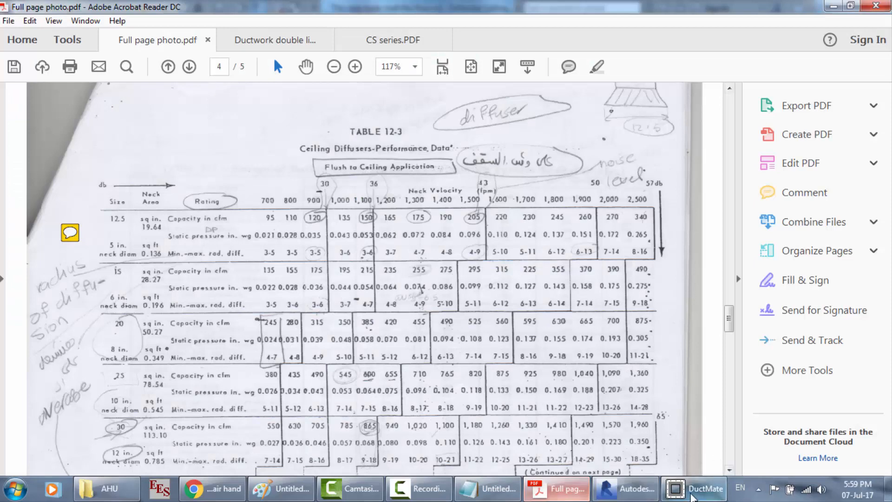
{"action": "left_click", "coordinate": [626, 488]}
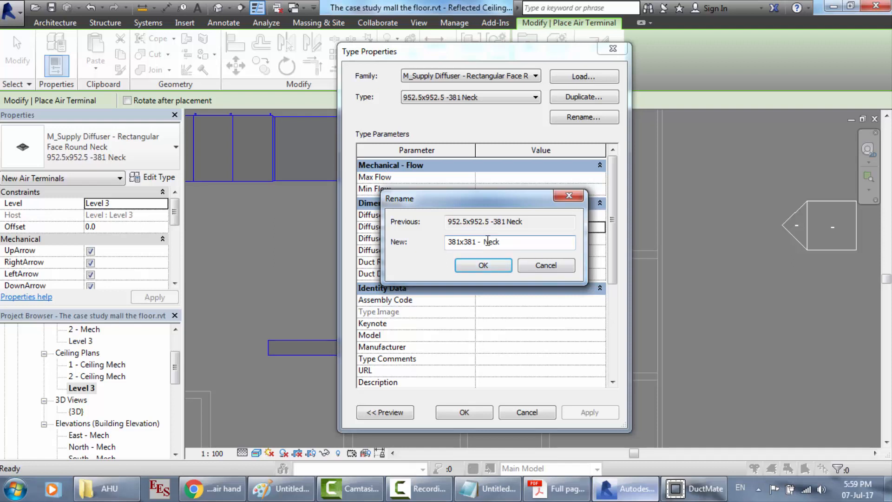
{"action": "type", "text": "152.4"}
{"action": "left_click", "coordinate": [483, 265]}
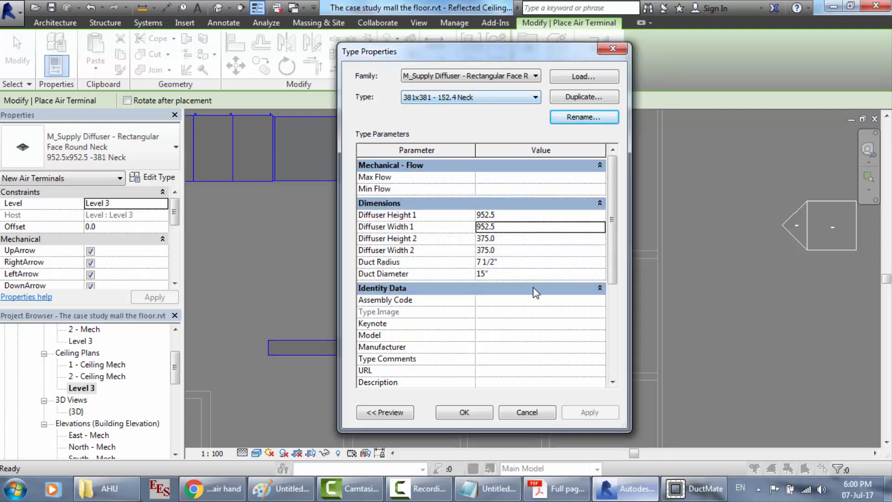
Set Diffuser Height 1, Width 1, Height 2 and Width 2 to 381, checking the size against Table 12-3 in the PDF.
{"action": "left_click", "coordinate": [493, 216]}
{"action": "left_click_drag", "start_coordinate": [495, 216], "coordinate": [474, 216]}
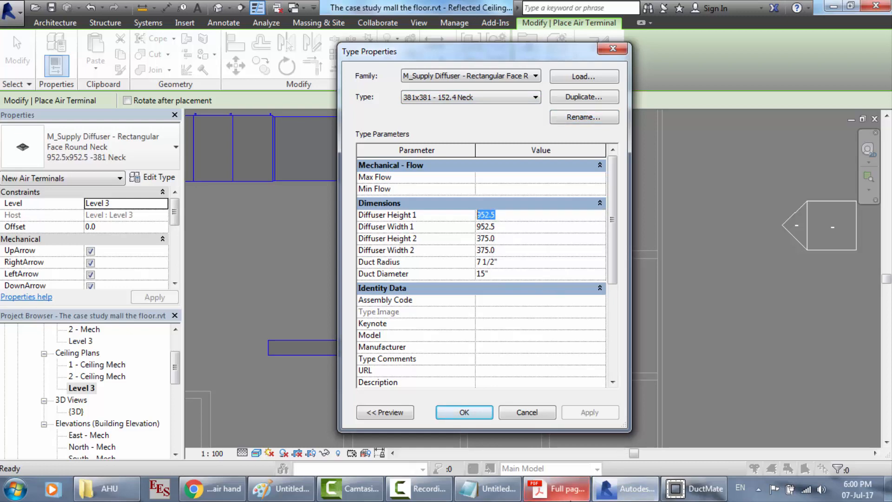
{"action": "left_click", "coordinate": [570, 496]}
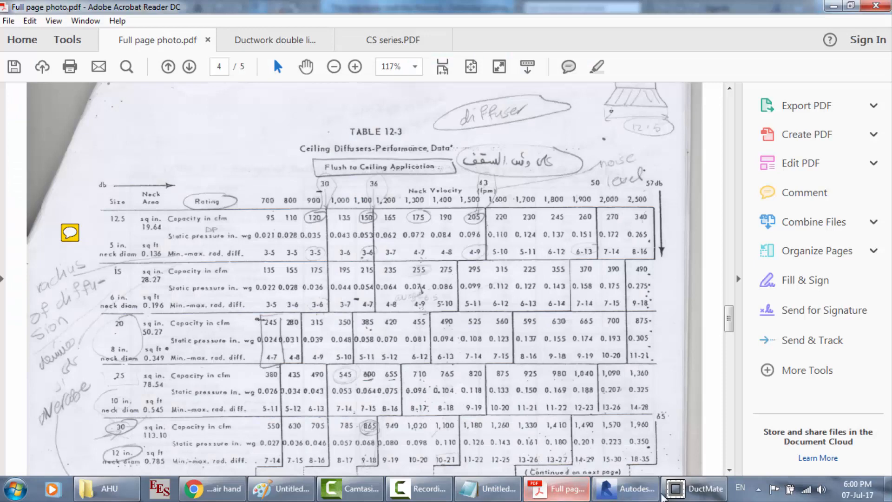
{"action": "left_click", "coordinate": [649, 496]}
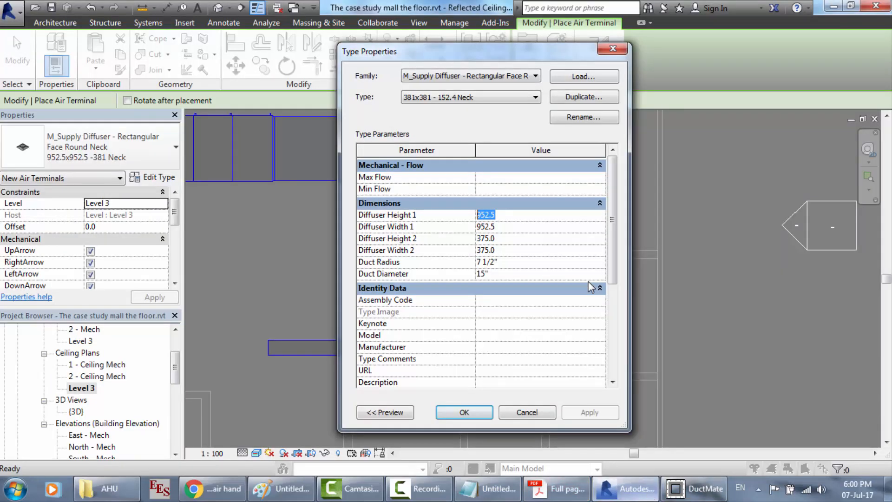
{"action": "type", "text": "381"}
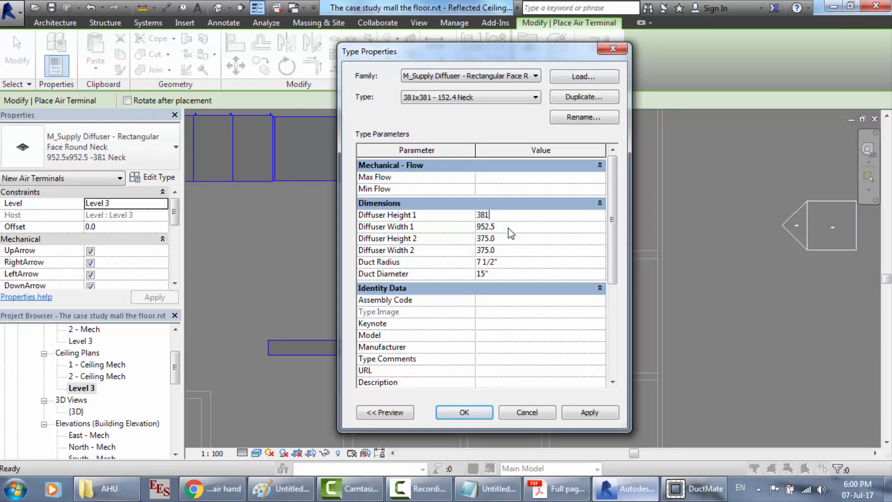
{"action": "key", "text": "Tab"}
{"action": "type", "text": "381"}
{"action": "left_click", "coordinate": [501, 239]}
{"action": "left_click", "coordinate": [501, 239]}
{"action": "left_click_drag", "start_coordinate": [502, 239], "coordinate": [467, 239]}
{"action": "type", "text": "381"}
{"action": "left_click", "coordinate": [499, 247]}
{"action": "left_click_drag", "start_coordinate": [499, 247], "coordinate": [462, 242]}
{"action": "type", "text": "381"}
Check the neck diameter in Table 12-3, set the type's Duct Diameter to 6", and accept the type properties.
{"action": "left_click", "coordinate": [492, 275]}
{"action": "left_click", "coordinate": [557, 488]}
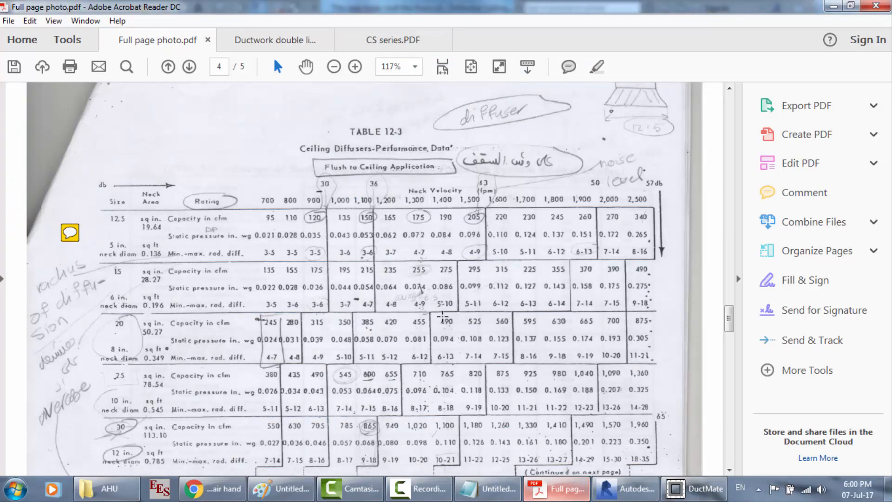
{"action": "left_click", "coordinate": [625, 497]}
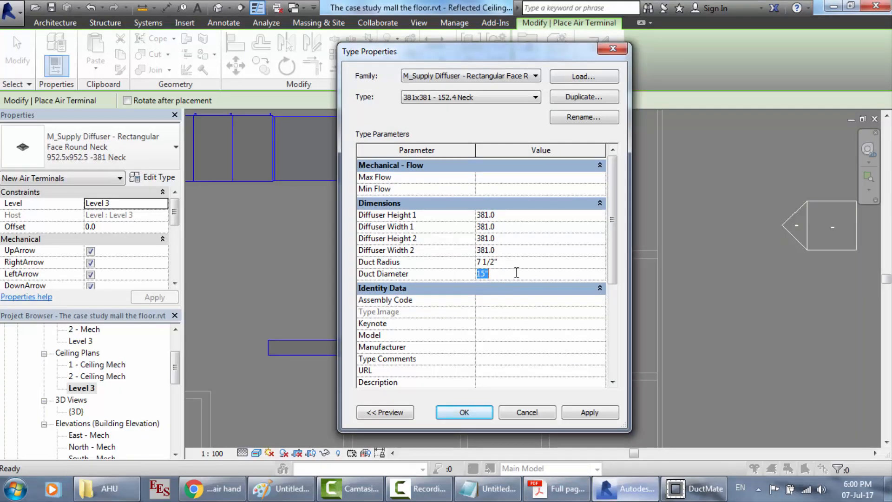
{"action": "type", "text": "6"}
{"action": "left_click", "coordinate": [510, 264]}
{"action": "left_click", "coordinate": [479, 411]}
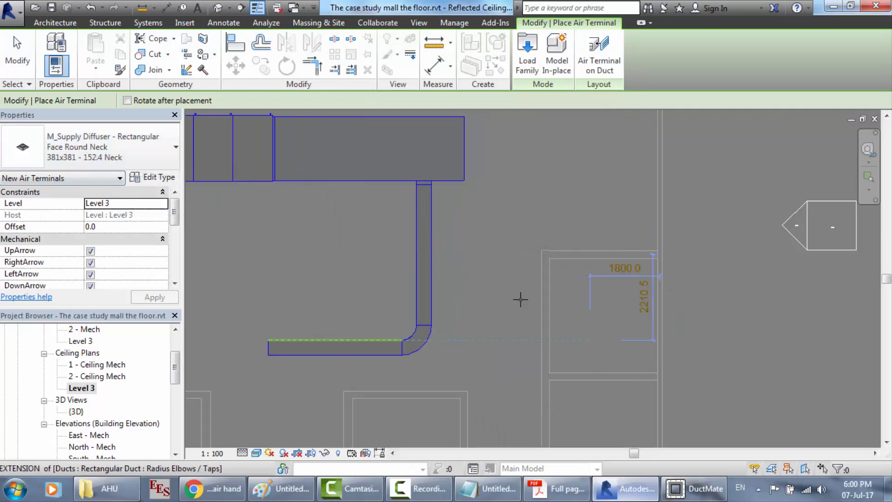
Place the diffuser at a 3000 offset in the small room beside the branch duct, about 1400 mm from the outer wall.
{"action": "left_click", "coordinate": [115, 227]}
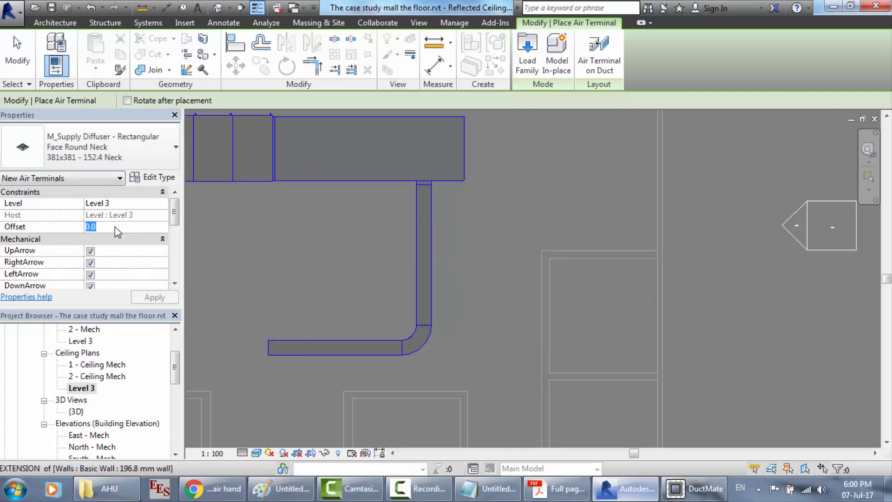
{"action": "type", "text": "3000"}
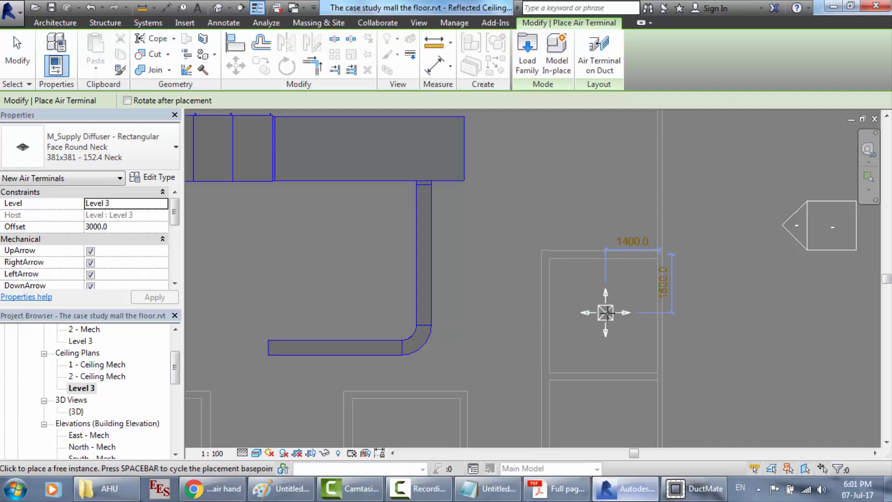
{"action": "left_click", "coordinate": [605, 312]}
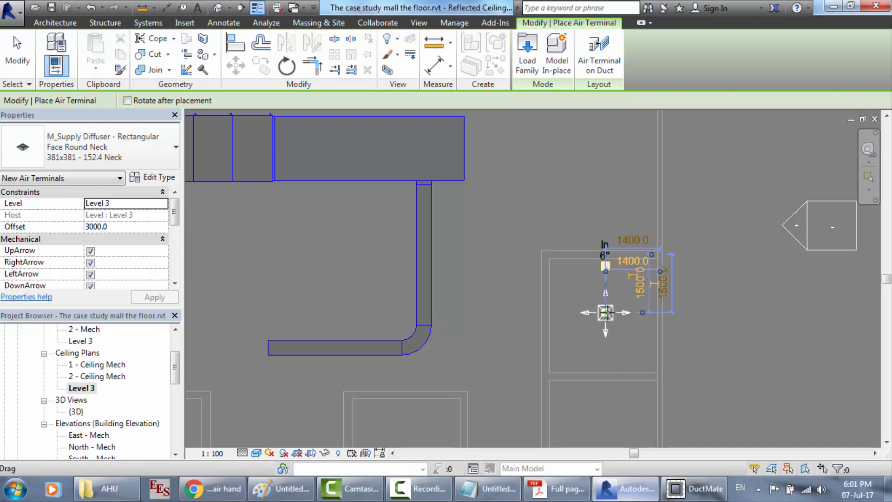
{"action": "key", "text": "Escape"}
{"action": "key", "text": "Escape"}
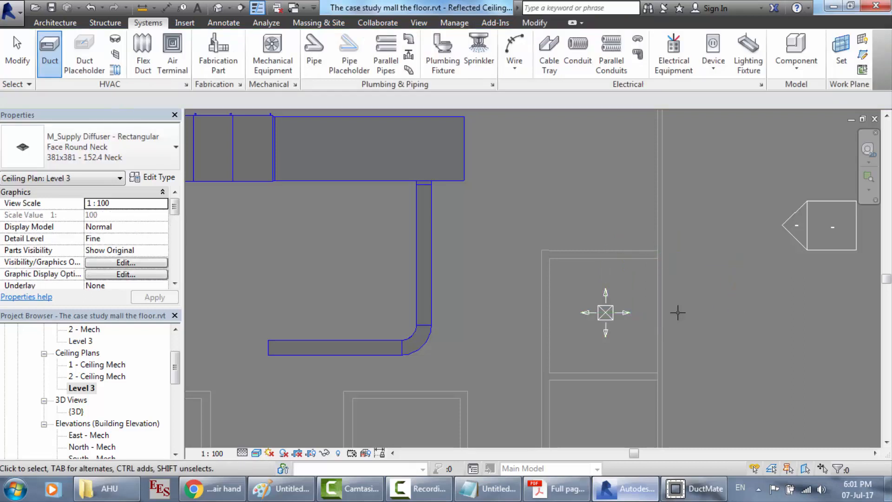
Move the diffuser within its room to about 1500 mm from the outer wall and 1600 mm from the upper wall.
{"action": "scroll", "coordinate": [665, 222], "scroll_direction": "up", "scroll_amount": 1}
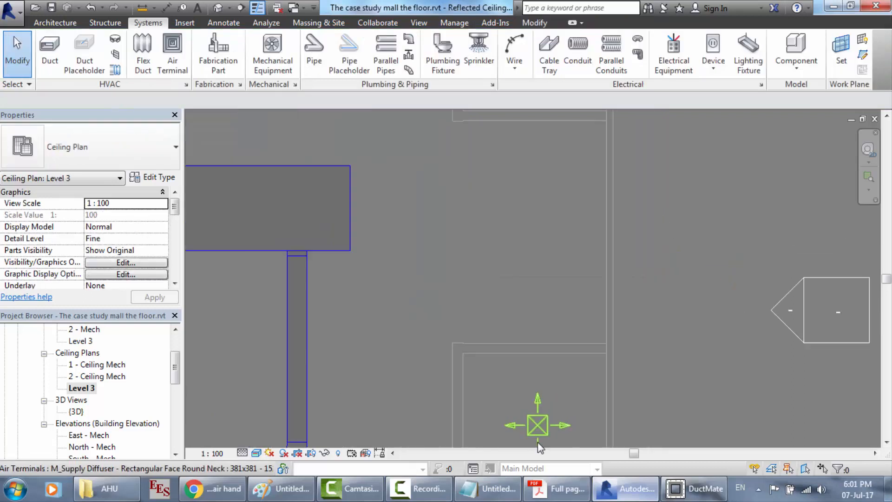
{"action": "scroll", "coordinate": [531, 355], "scroll_direction": "down", "scroll_amount": 3}
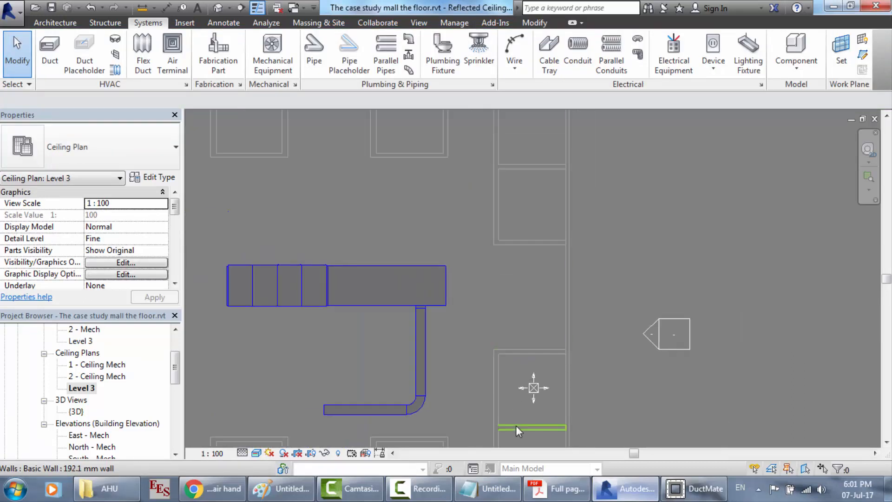
{"action": "scroll", "coordinate": [515, 425], "scroll_direction": "up", "scroll_amount": 4}
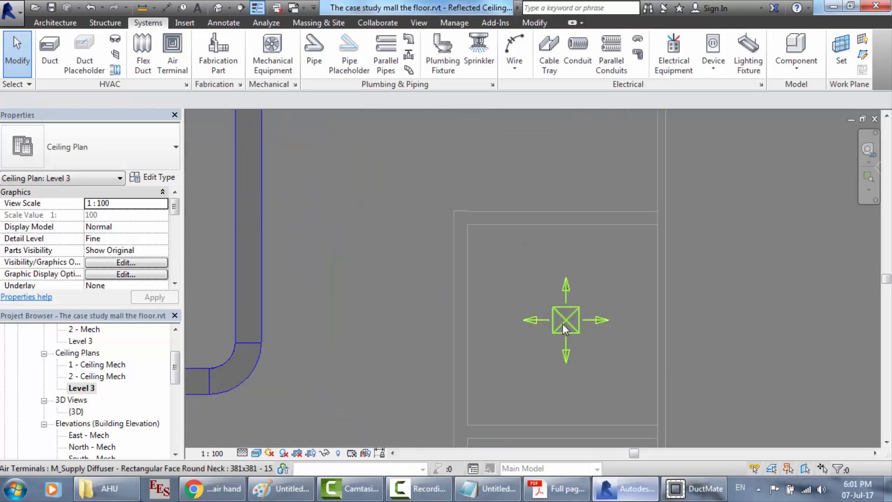
{"action": "left_click", "coordinate": [562, 323]}
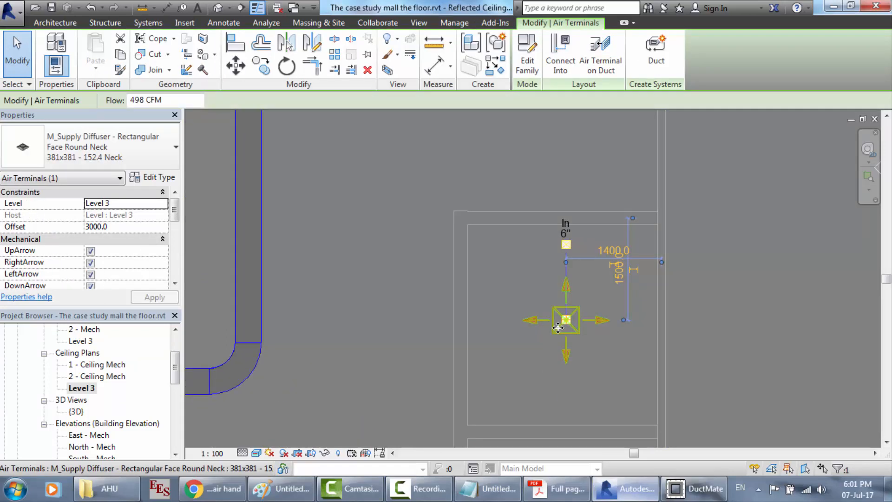
{"action": "mouse_move", "coordinate": [554, 331]}
{"action": "left_mouse_down"}
{"action": "mouse_move", "coordinate": [535, 332]}
{"action": "mouse_move", "coordinate": [558, 333]}
{"action": "left_mouse_up"}
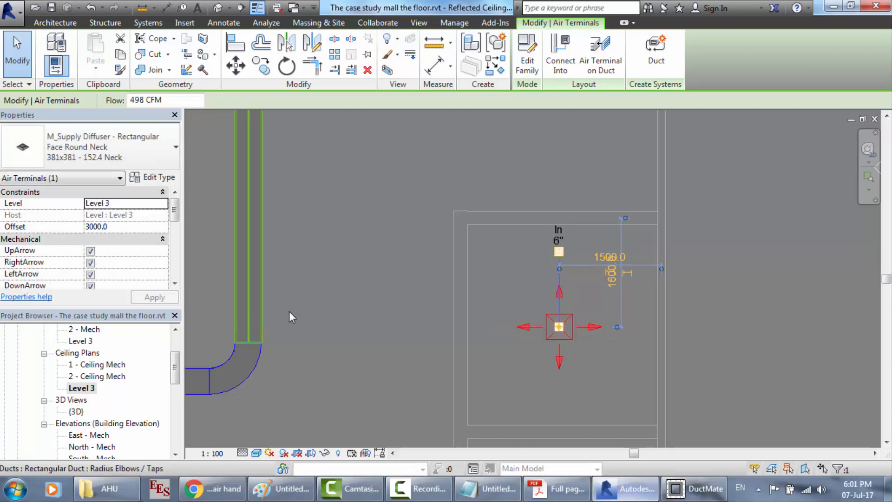
{"action": "key", "text": "Escape"}
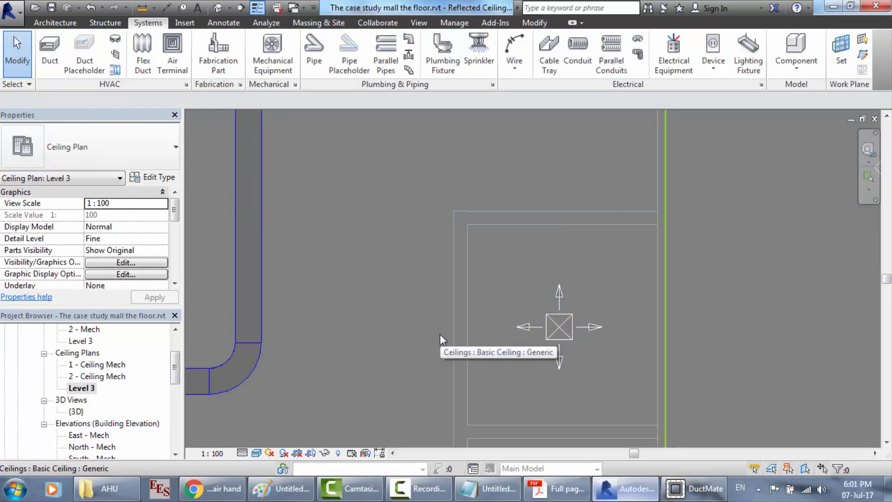
Check the offset of the vertical branch duct and the height offset of the Level 3 ceiling.
{"action": "scroll", "coordinate": [439, 333], "scroll_direction": "down", "scroll_amount": 3}
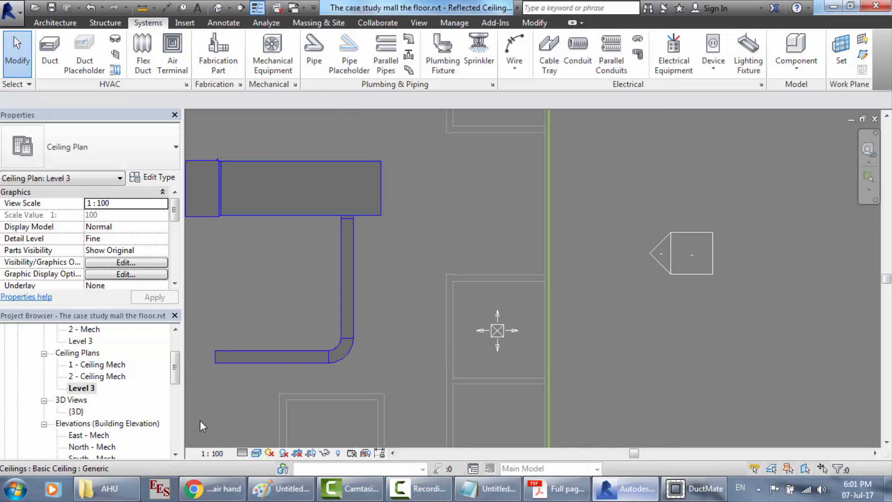
{"action": "scroll", "coordinate": [199, 420], "scroll_direction": "up", "scroll_amount": 2}
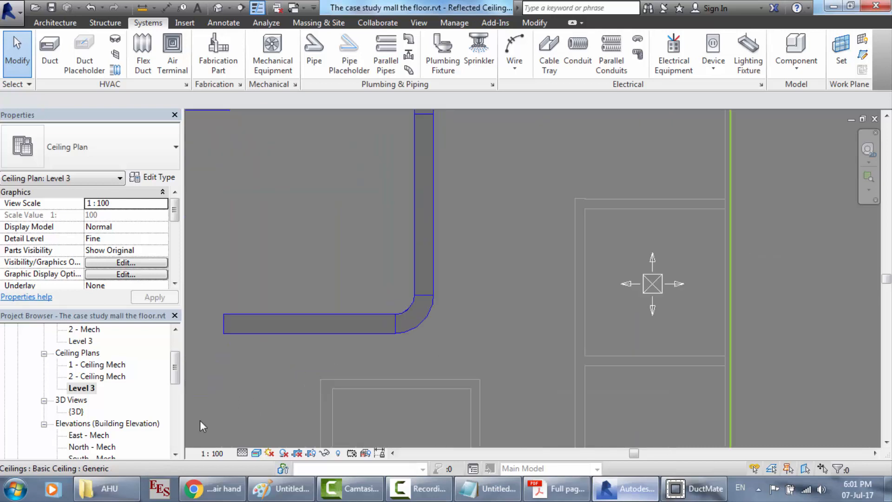
{"action": "left_click", "coordinate": [412, 285]}
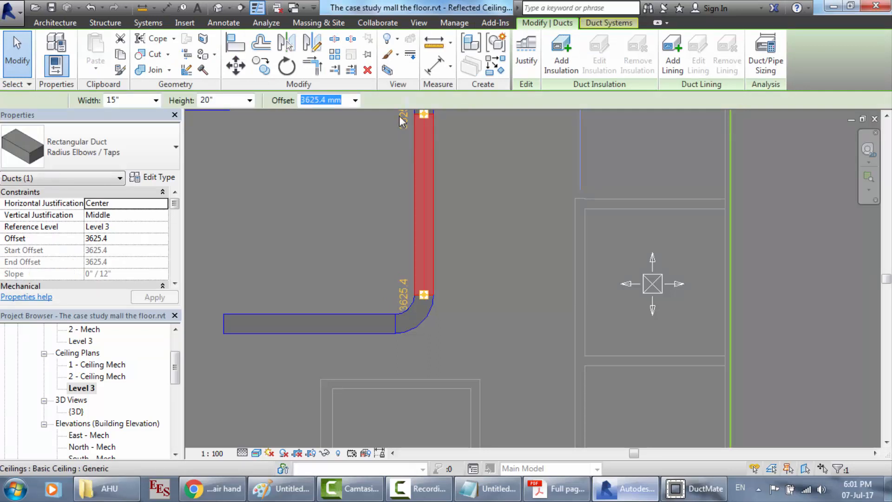
{"action": "left_click", "coordinate": [402, 121]}
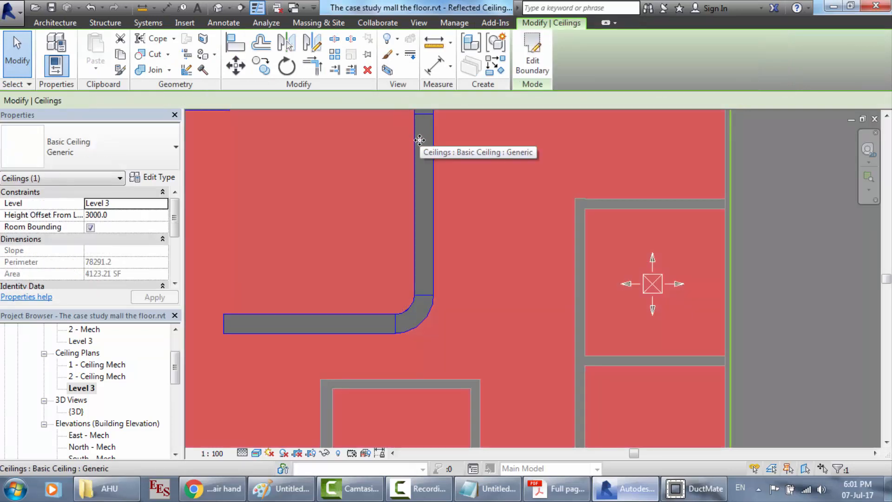
{"action": "key", "text": "Escape"}
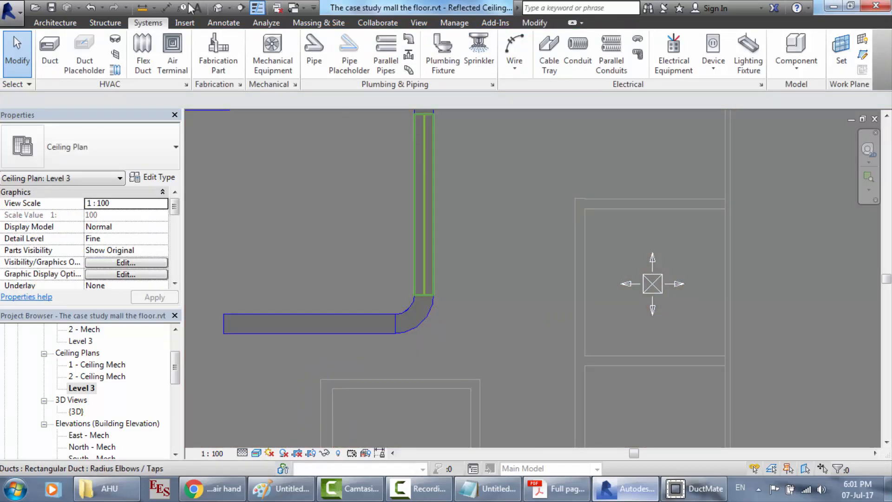
Check the calculated clear height and width in DuctMate and set the new rectangular duct to 5" wide and 4" high in Revit.
{"action": "left_click", "coordinate": [695, 488]}
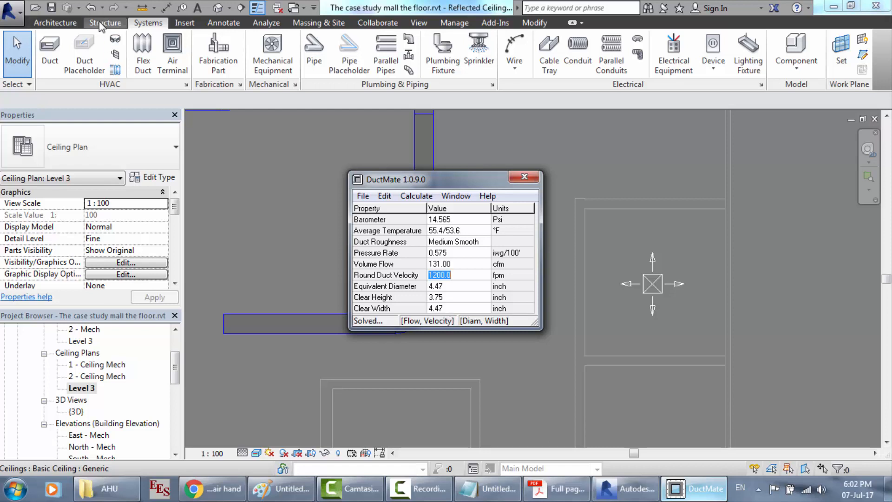
{"action": "left_click", "coordinate": [45, 55]}
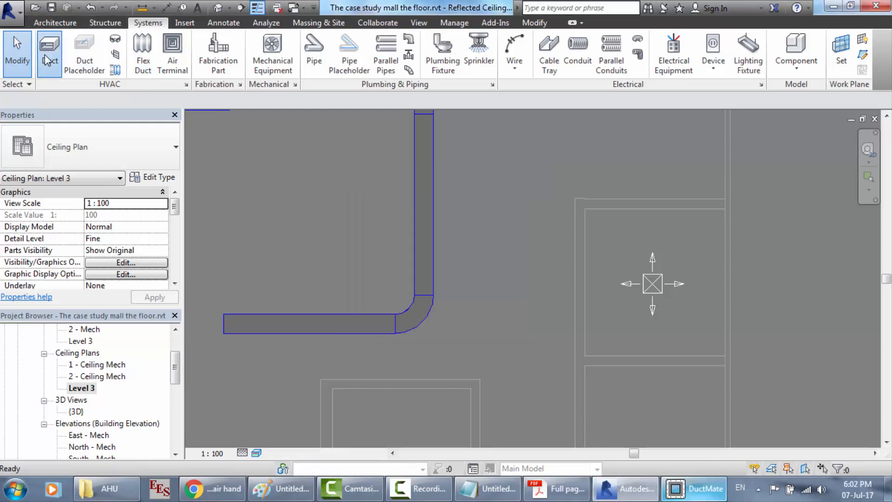
{"action": "left_click", "coordinate": [404, 212]}
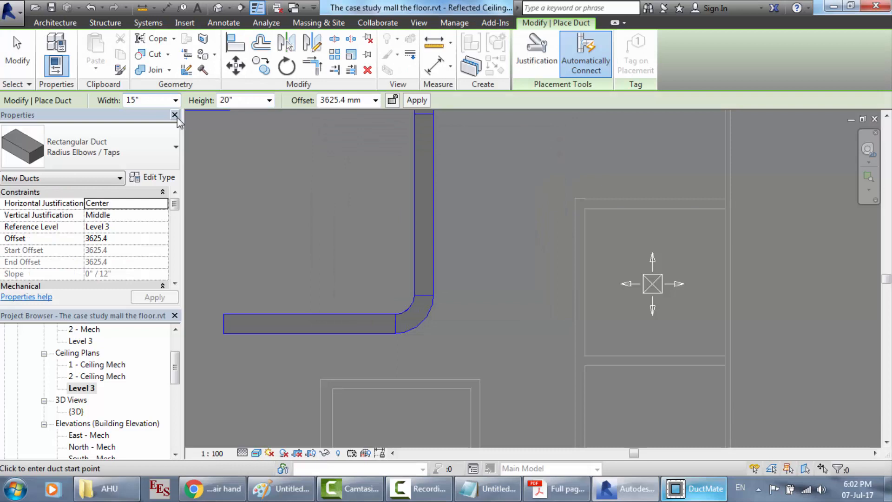
{"action": "left_click", "coordinate": [149, 100]}
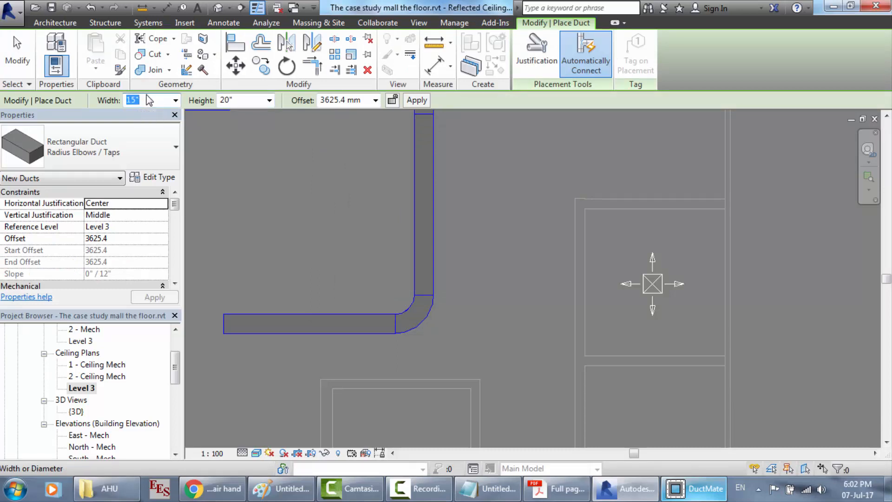
{"action": "type", "text": "5"}
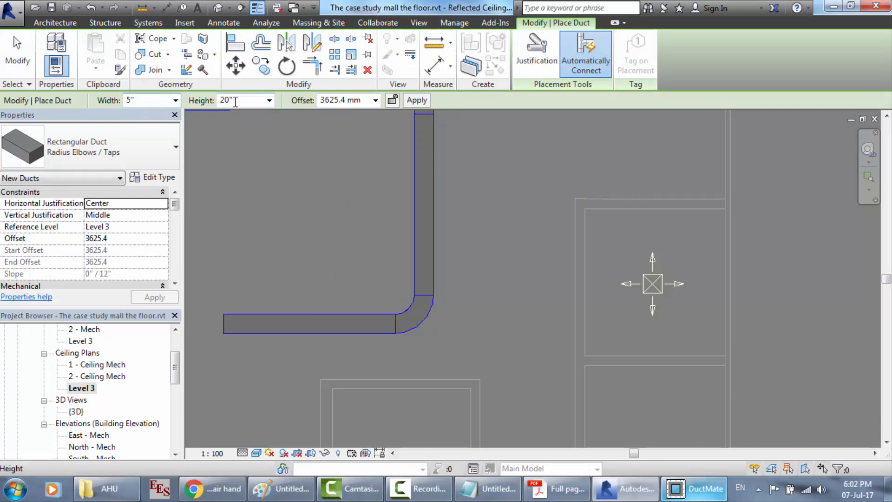
{"action": "left_click", "coordinate": [235, 101]}
{"action": "type", "text": "4"}
{"action": "key", "text": "Return"}
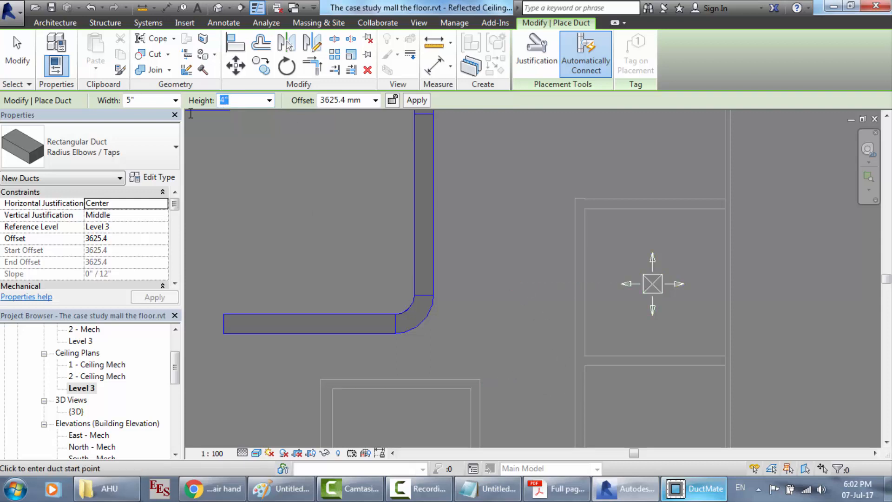
{"action": "left_click", "coordinate": [678, 495]}
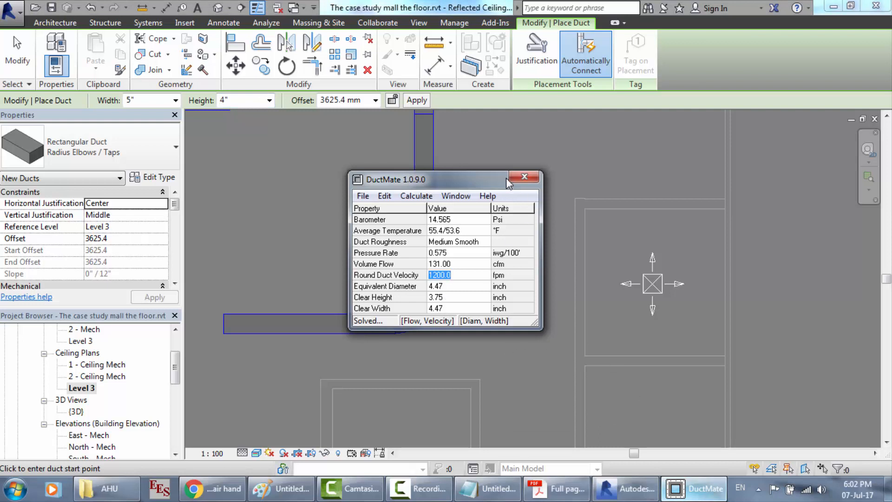
{"action": "left_click", "coordinate": [590, 320]}
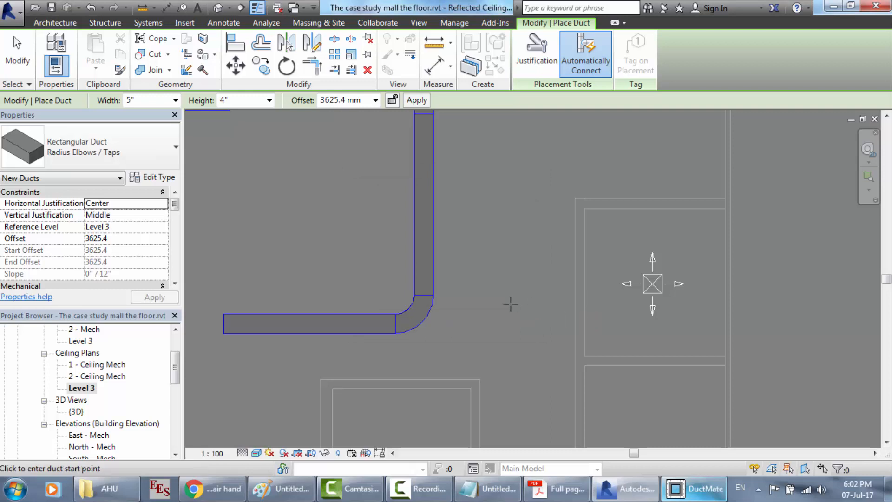
Draw the duct about 4368 mm from the side of the vertical branch duct to the centre of the small room's diffuser.
{"action": "left_click", "coordinate": [433, 282]}
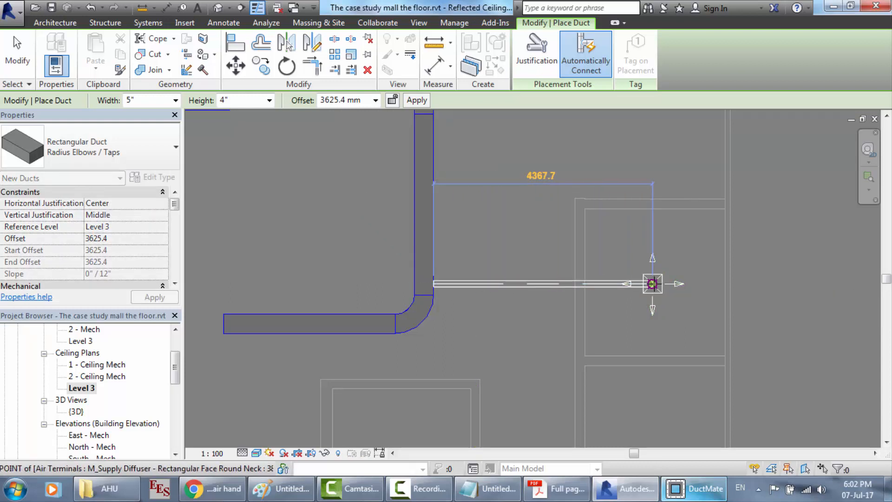
{"action": "left_click", "coordinate": [652, 284]}
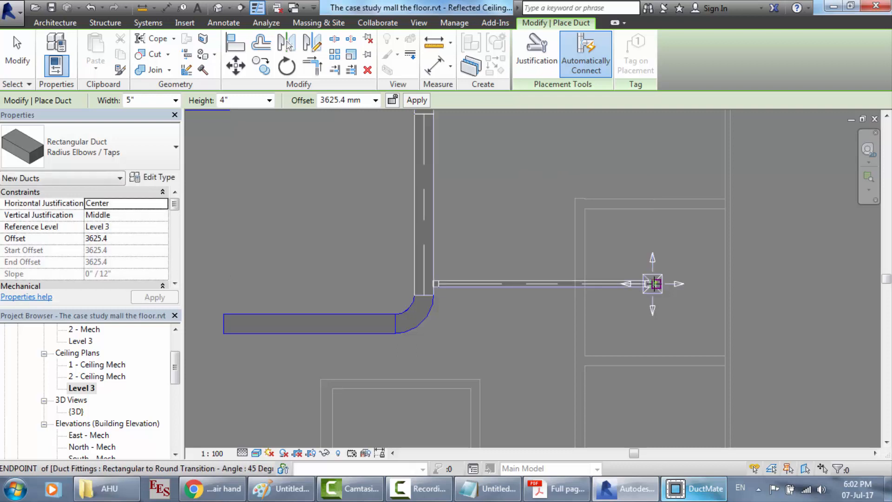
{"action": "key", "text": "Escape"}
{"action": "key", "text": "Escape"}
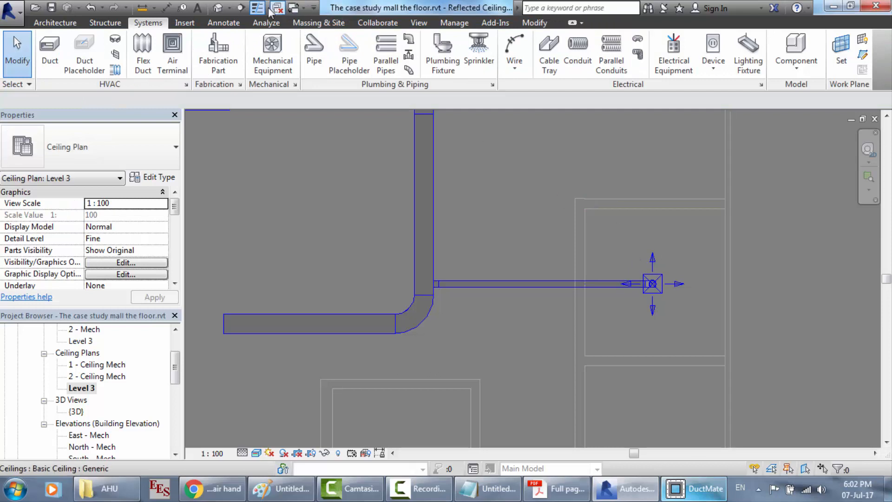
Examine the new branch duct and its drop to the diffuser in the 3D view.
{"action": "left_click", "coordinate": [219, 8]}
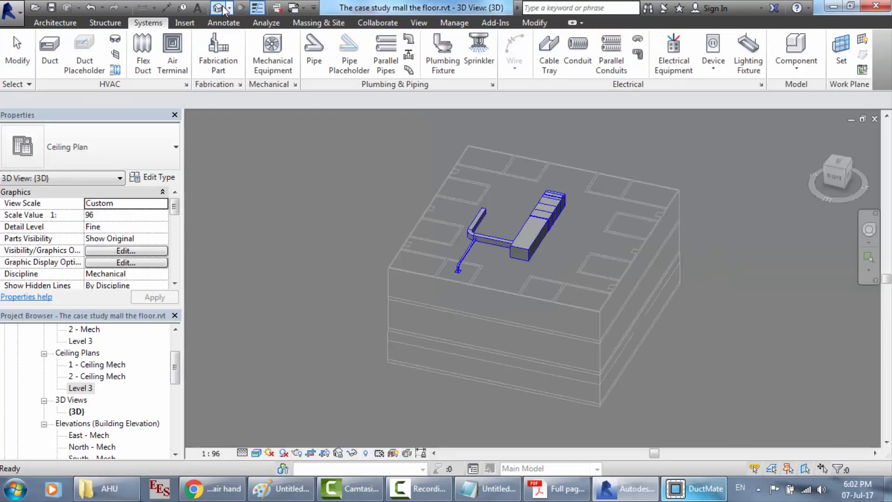
{"action": "scroll", "coordinate": [471, 202], "scroll_direction": "up", "scroll_amount": 3}
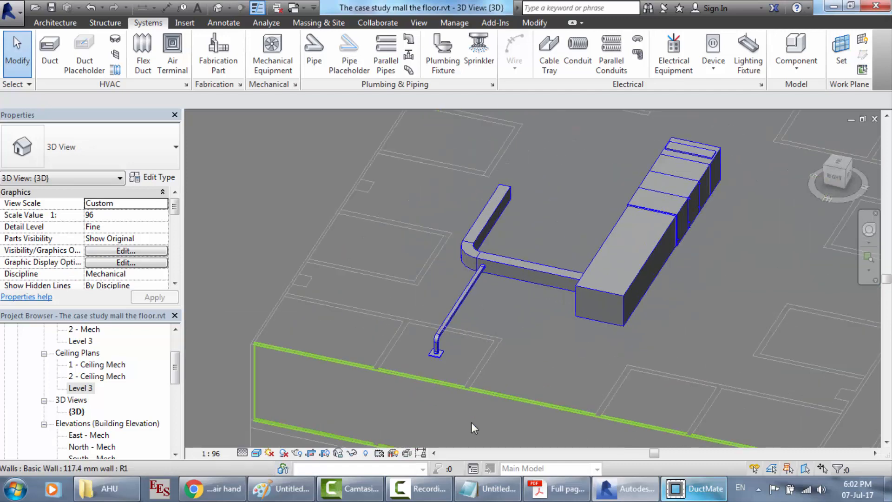
{"action": "scroll", "coordinate": [491, 368], "scroll_direction": "up", "scroll_amount": 3}
{"action": "scroll", "coordinate": [497, 278], "scroll_direction": "up", "scroll_amount": 2}
{"action": "scroll", "coordinate": [375, 420], "scroll_direction": "up", "scroll_amount": 5}
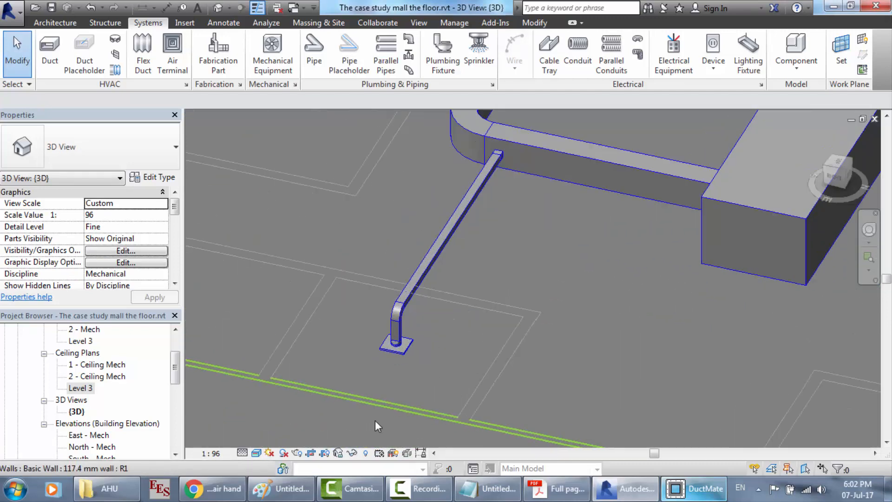
{"action": "scroll", "coordinate": [411, 333], "scroll_direction": "up", "scroll_amount": 1}
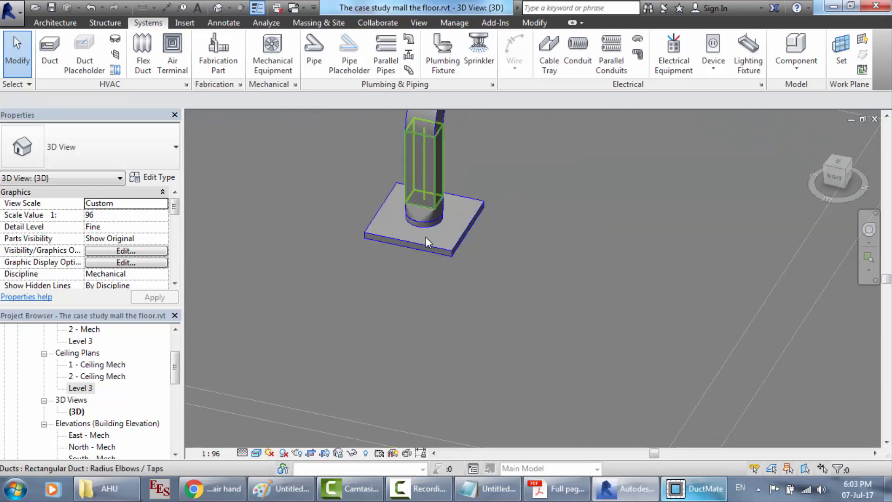
Check the ceiling diffuser performance data in Table 12-3 of the reference PDF, then return to the Revit 3D view.
{"action": "left_click", "coordinate": [556, 488]}
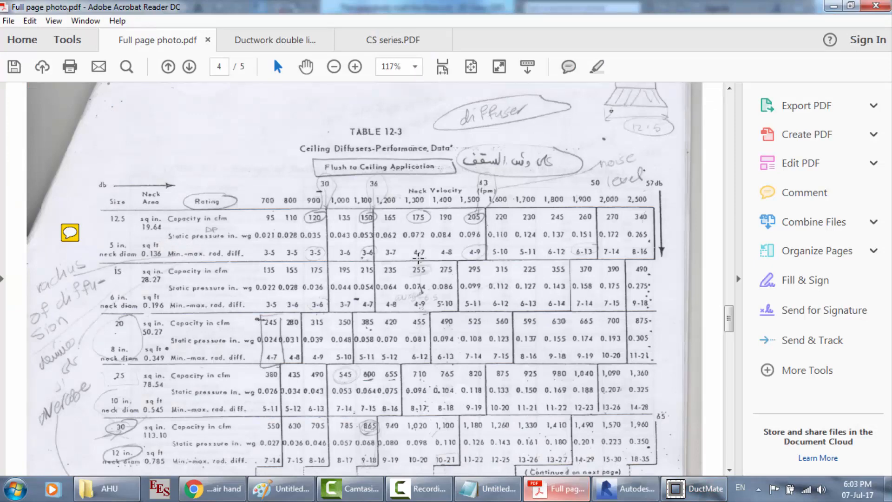
{"action": "scroll", "coordinate": [419, 255], "scroll_direction": "down", "scroll_amount": 10}
{"action": "scroll", "coordinate": [418, 256], "scroll_direction": "up", "scroll_amount": 8}
{"action": "scroll", "coordinate": [418, 256], "scroll_direction": "up", "scroll_amount": 2}
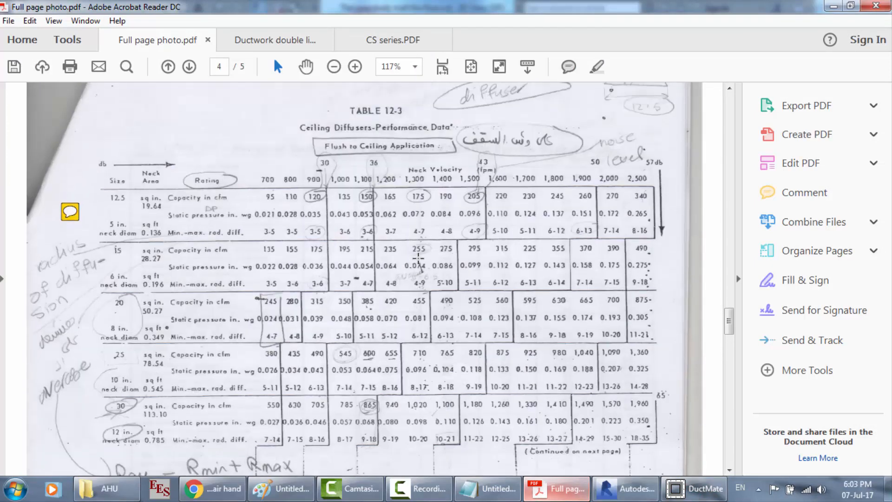
{"action": "left_click", "coordinate": [625, 488]}
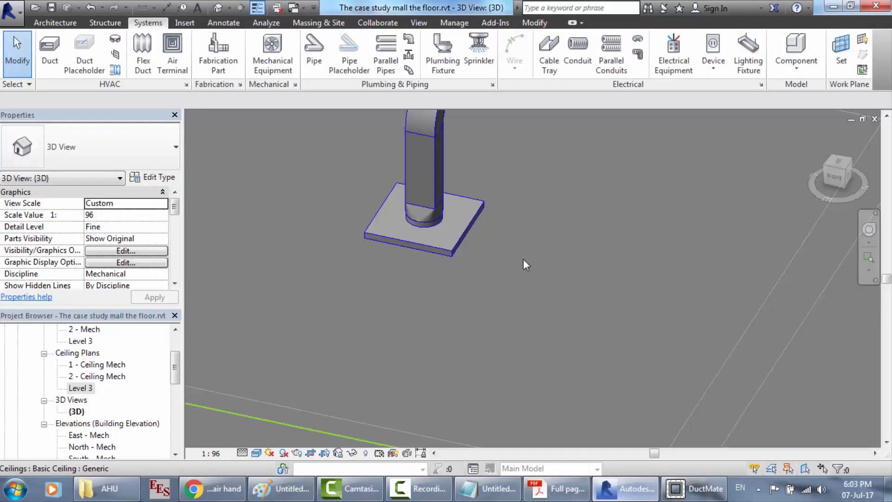
Select the elbow above the diffuser in the 3D view to check its size and radius type.
{"action": "scroll", "coordinate": [522, 258], "scroll_direction": "down", "scroll_amount": 8}
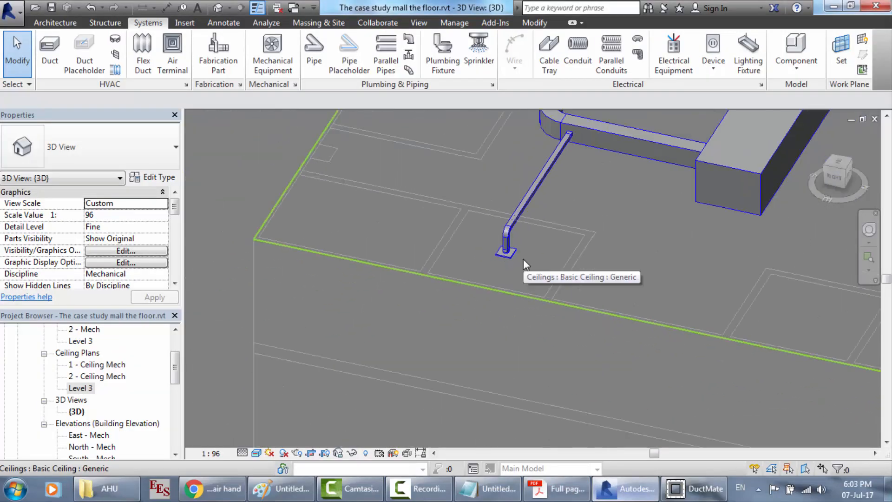
{"action": "scroll", "coordinate": [617, 99], "scroll_direction": "up", "scroll_amount": 3}
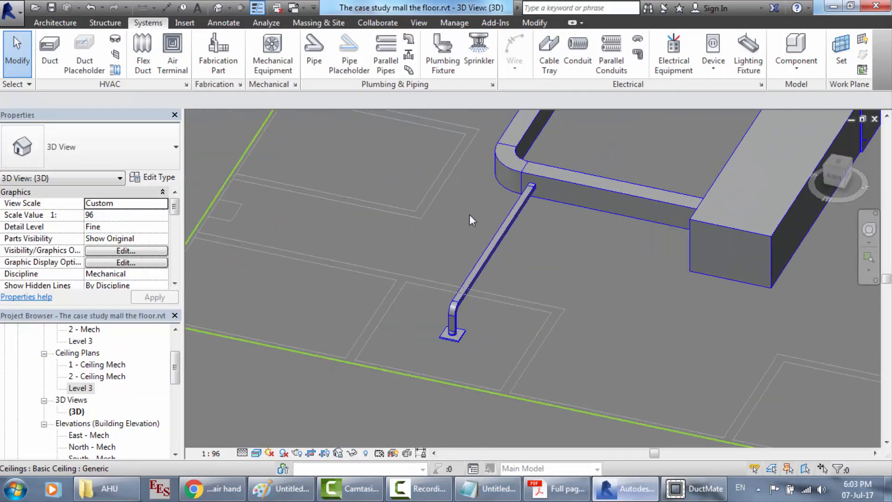
{"action": "scroll", "coordinate": [531, 310], "scroll_direction": "up", "scroll_amount": 2}
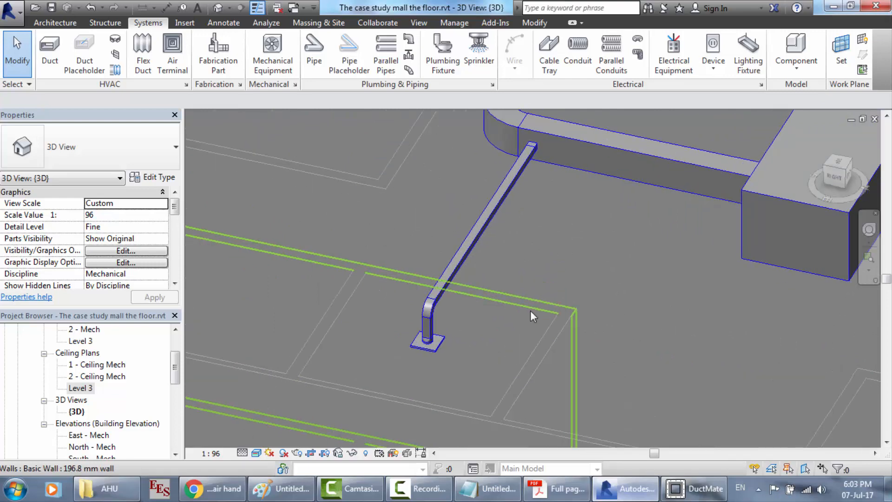
{"action": "scroll", "coordinate": [456, 326], "scroll_direction": "up", "scroll_amount": 2}
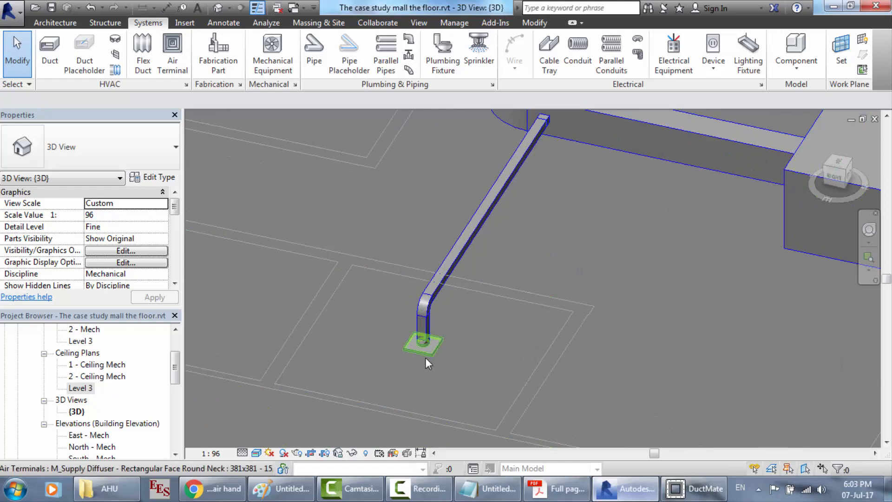
{"action": "scroll", "coordinate": [426, 358], "scroll_direction": "up", "scroll_amount": 2}
{"action": "scroll", "coordinate": [485, 271], "scroll_direction": "up", "scroll_amount": 2}
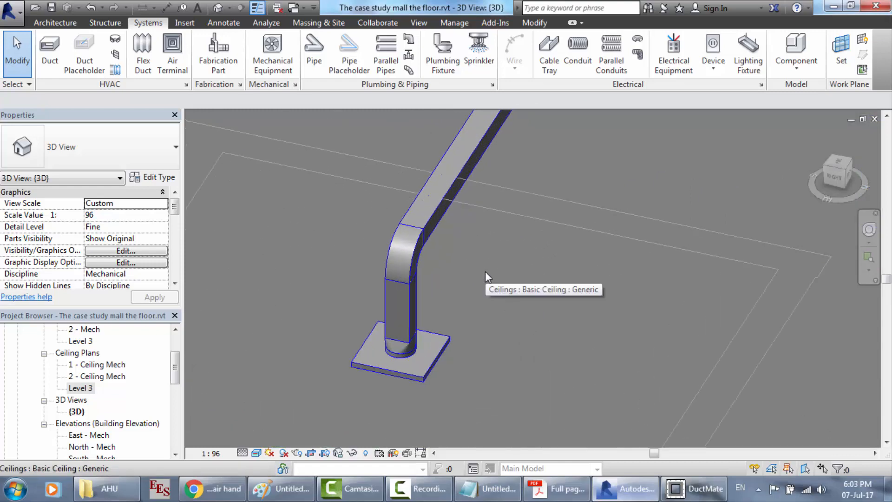
{"action": "left_click", "coordinate": [408, 252]}
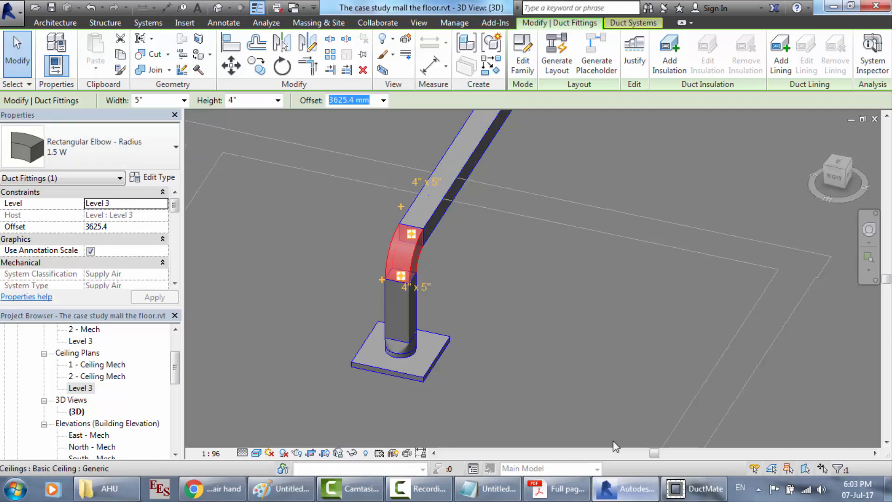
Find the Pressure Losses Due To Elbows table in the reference PDF and enlarge it to 300%.
{"action": "left_click", "coordinate": [556, 488]}
{"action": "scroll", "coordinate": [502, 210], "scroll_direction": "up", "scroll_amount": 10}
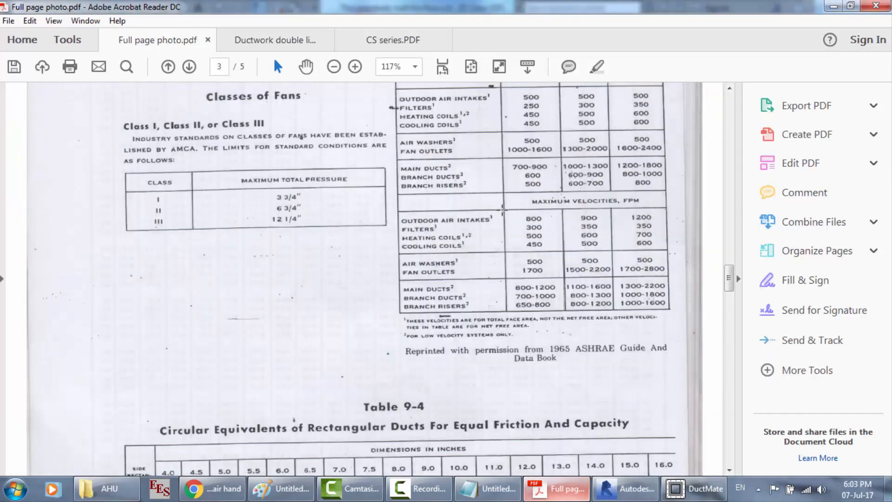
{"action": "scroll", "coordinate": [502, 210], "scroll_direction": "up", "scroll_amount": 15}
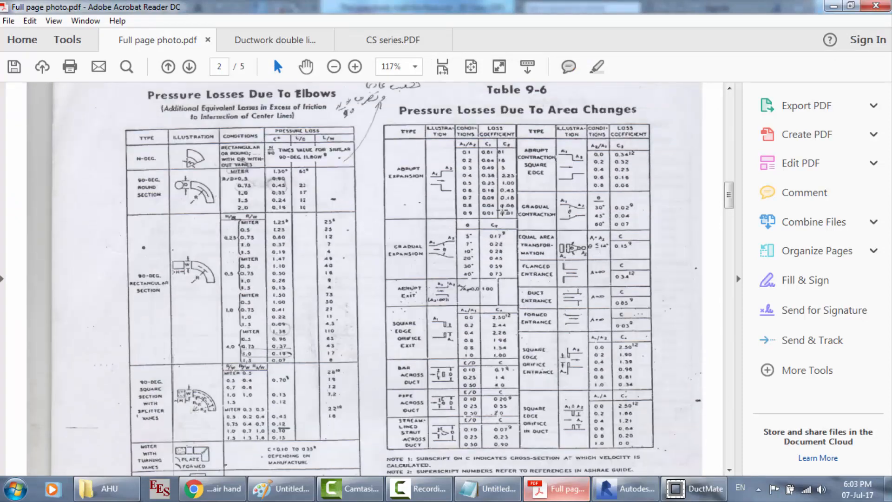
{"action": "left_click", "coordinate": [360, 68]}
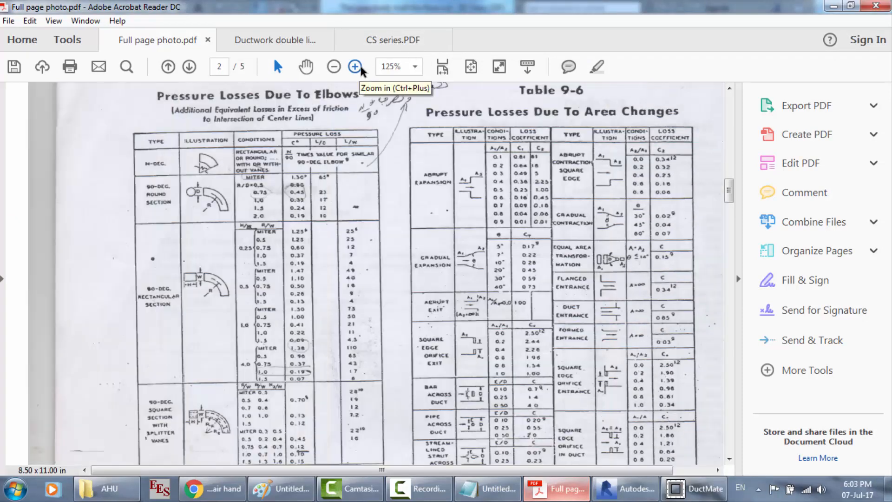
{"action": "left_click", "coordinate": [360, 68]}
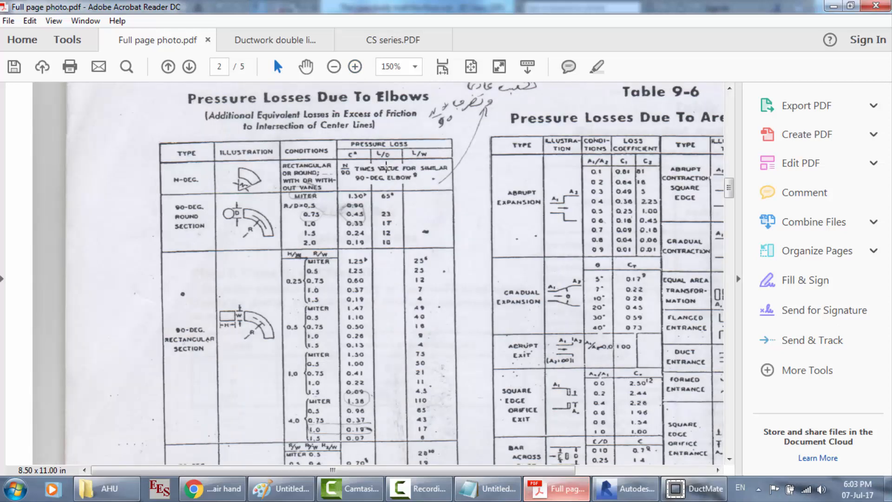
{"action": "left_click", "coordinate": [357, 69]}
{"action": "left_click", "coordinate": [355, 67]}
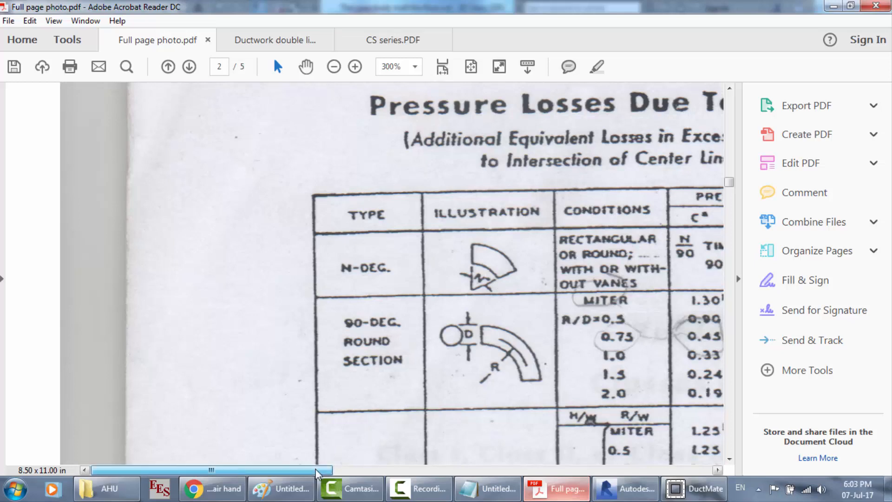
{"action": "left_click_drag", "start_coordinate": [320, 470], "coordinate": [374, 473]}
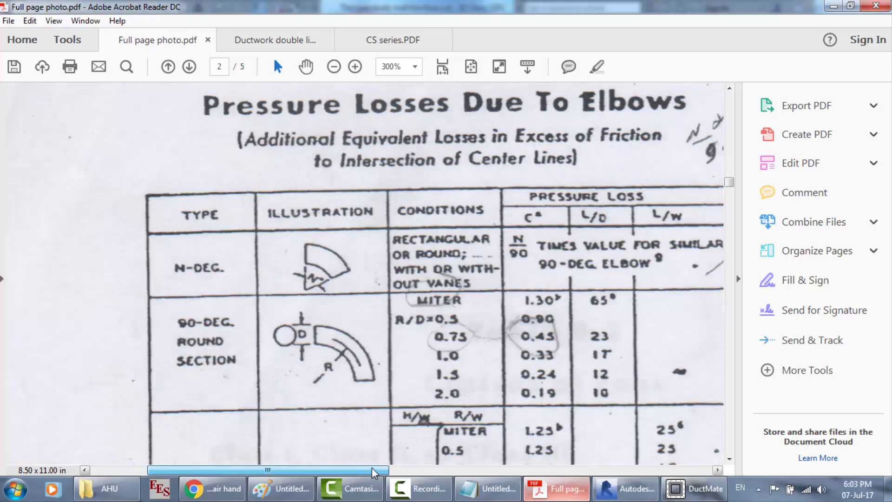
Compare the 90-degree rectangular section rows of the elbow loss table with the elbow selected in Revit.
{"action": "scroll", "coordinate": [346, 326], "scroll_direction": "down", "scroll_amount": 3}
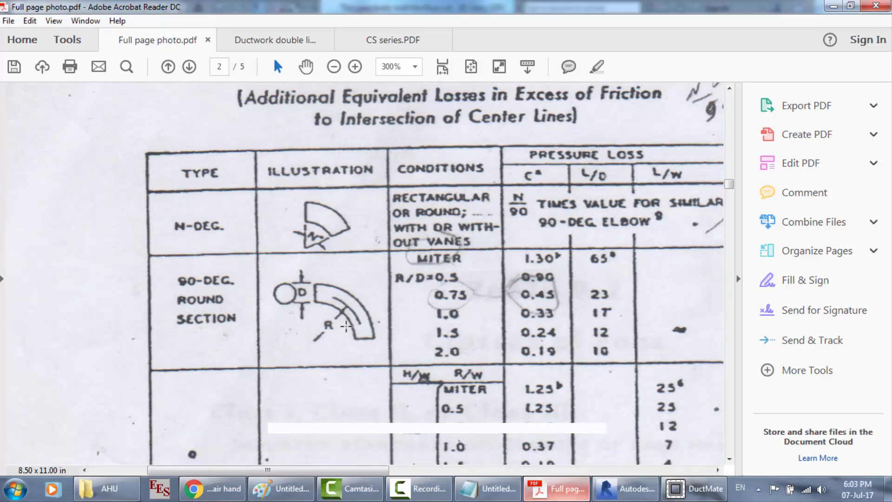
{"action": "scroll", "coordinate": [346, 326], "scroll_direction": "down", "scroll_amount": 6}
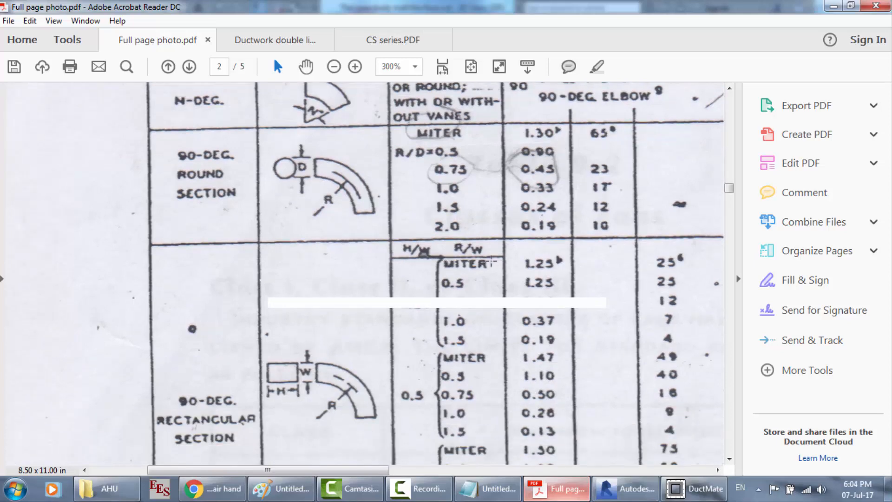
{"action": "scroll", "coordinate": [491, 261], "scroll_direction": "down", "scroll_amount": 1}
{"action": "scroll", "coordinate": [474, 346], "scroll_direction": "down", "scroll_amount": 1}
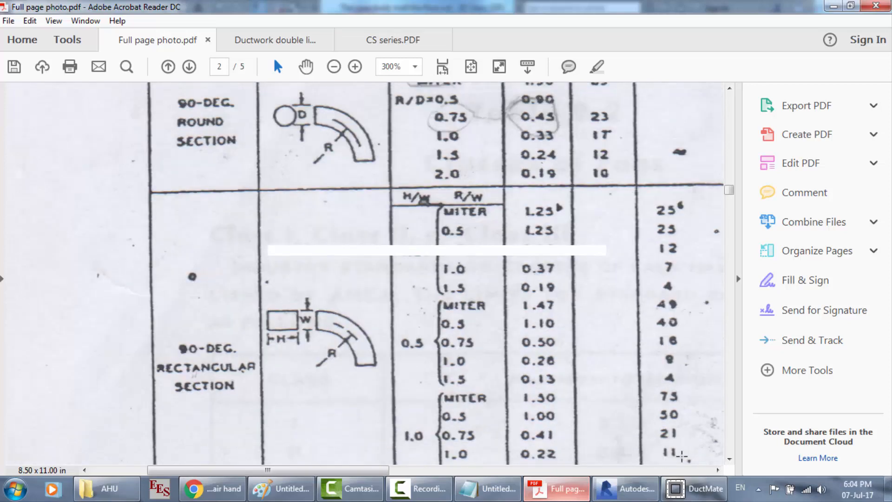
{"action": "left_click", "coordinate": [626, 488]}
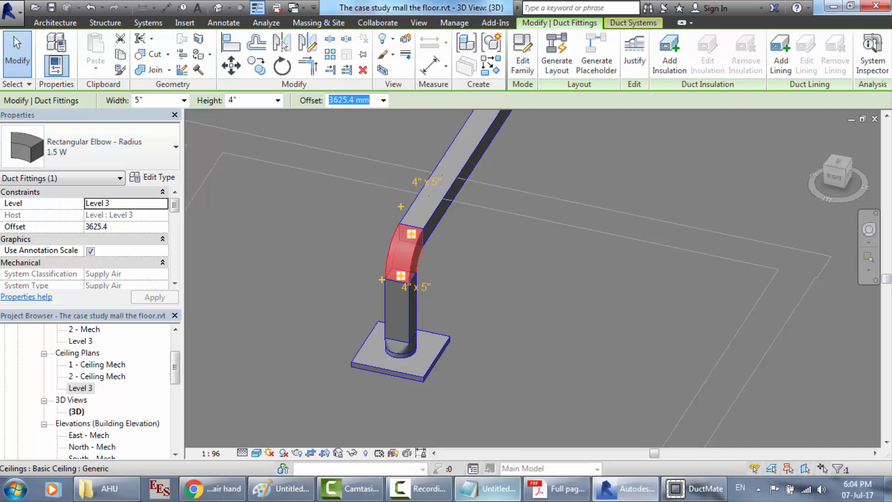
{"action": "left_click", "coordinate": [580, 495]}
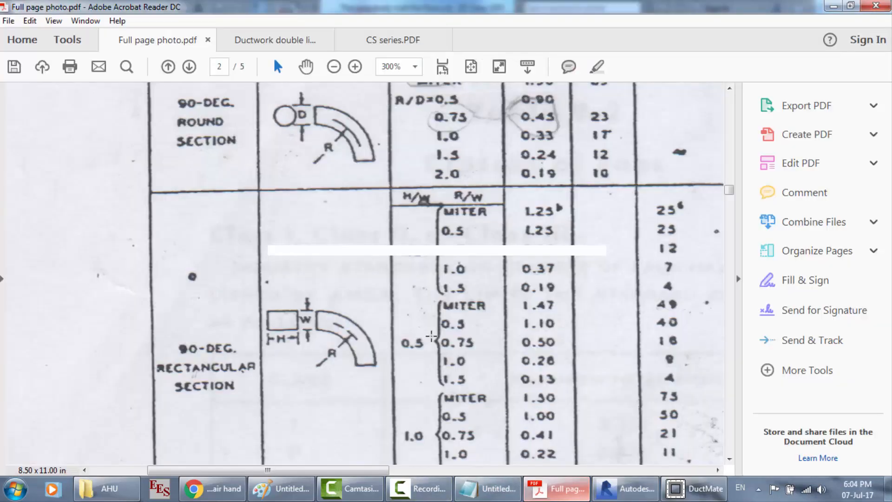
Examine the elbow loss table's remaining rectangular rows, the square section with splitter vanes, and the miter and radius tee entries.
{"action": "scroll", "coordinate": [443, 250], "scroll_direction": "down", "scroll_amount": 1}
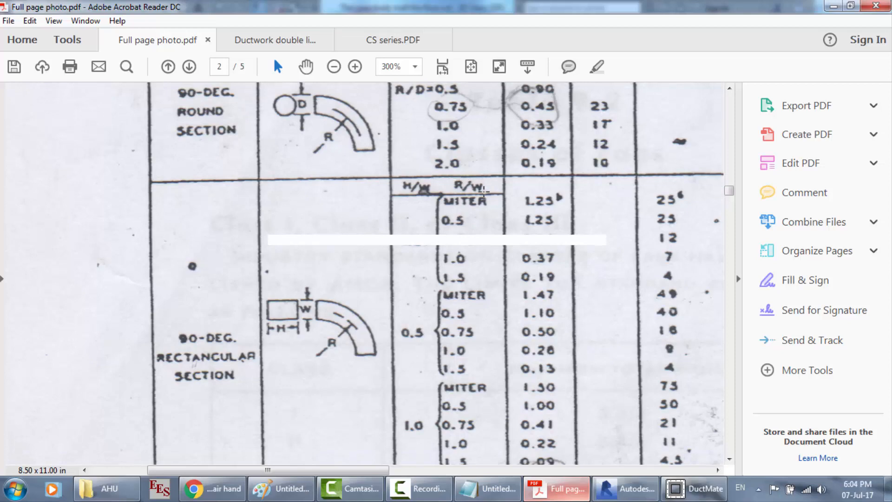
{"action": "scroll", "coordinate": [483, 376], "scroll_direction": "down", "scroll_amount": 3}
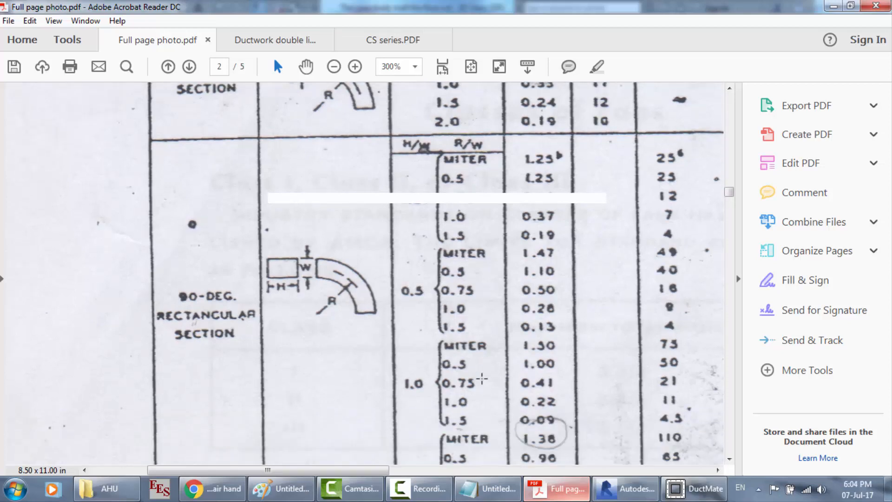
{"action": "scroll", "coordinate": [481, 377], "scroll_direction": "down", "scroll_amount": 1}
{"action": "scroll", "coordinate": [480, 394], "scroll_direction": "up", "scroll_amount": 2}
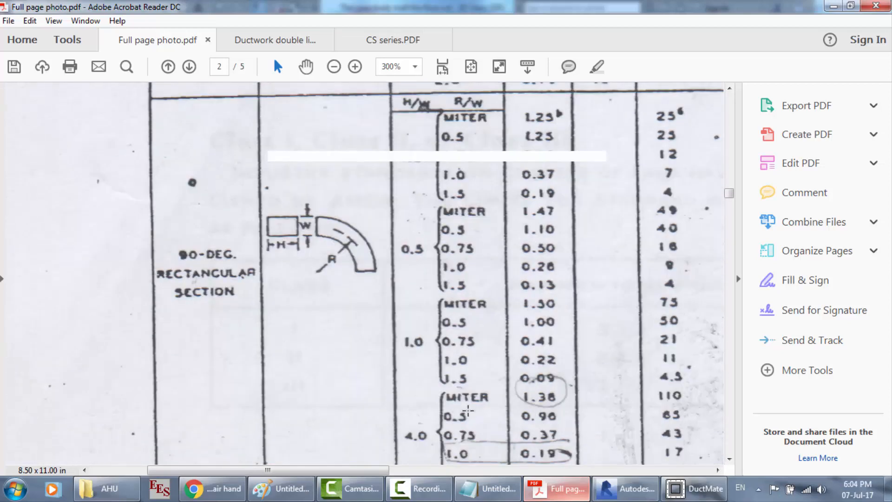
{"action": "scroll", "coordinate": [434, 354], "scroll_direction": "down", "scroll_amount": 6}
{"action": "scroll", "coordinate": [391, 241], "scroll_direction": "down", "scroll_amount": 5}
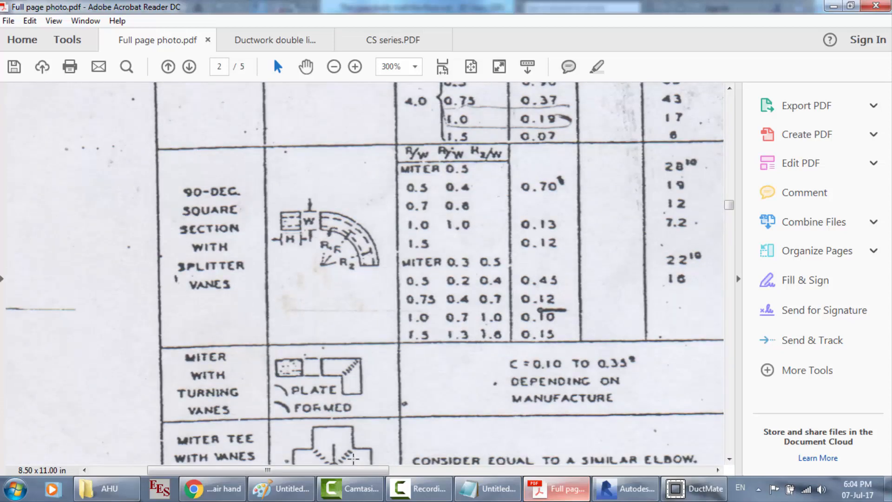
{"action": "scroll", "coordinate": [353, 458], "scroll_direction": "down", "scroll_amount": 5}
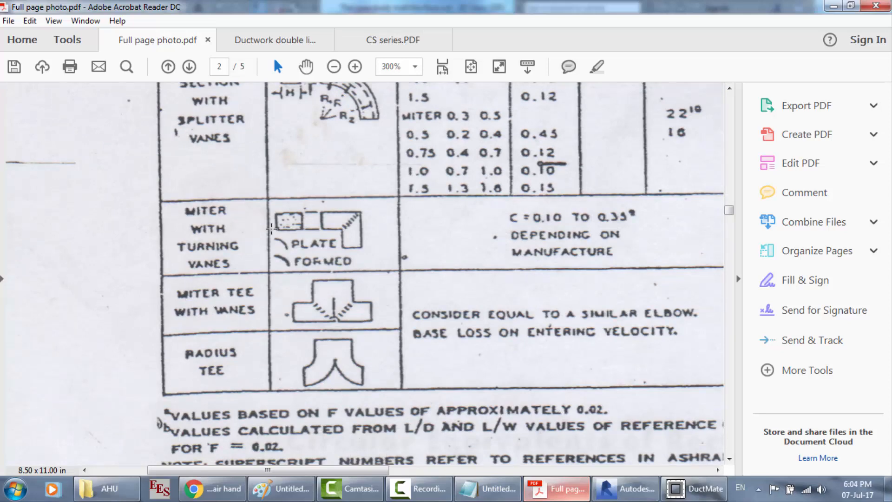
{"action": "scroll", "coordinate": [272, 229], "scroll_direction": "up", "scroll_amount": 7}
{"action": "scroll", "coordinate": [271, 229], "scroll_direction": "down", "scroll_amount": 1}
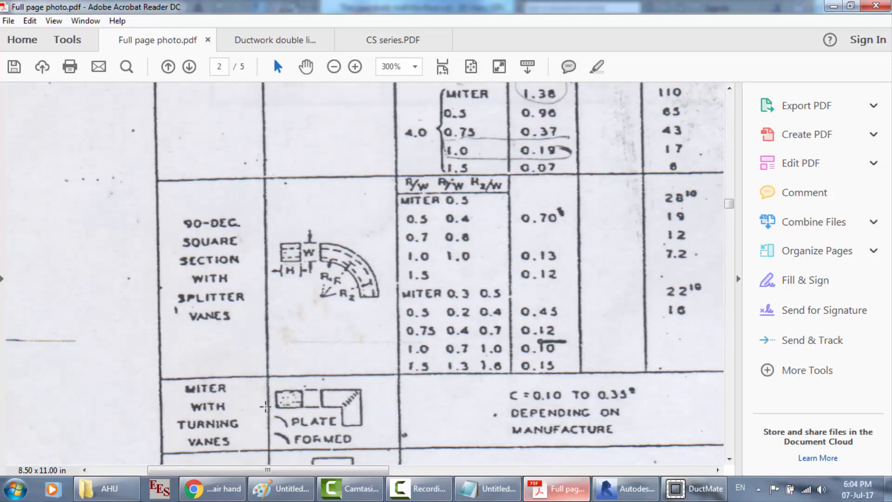
{"action": "scroll", "coordinate": [265, 406], "scroll_direction": "down", "scroll_amount": 1}
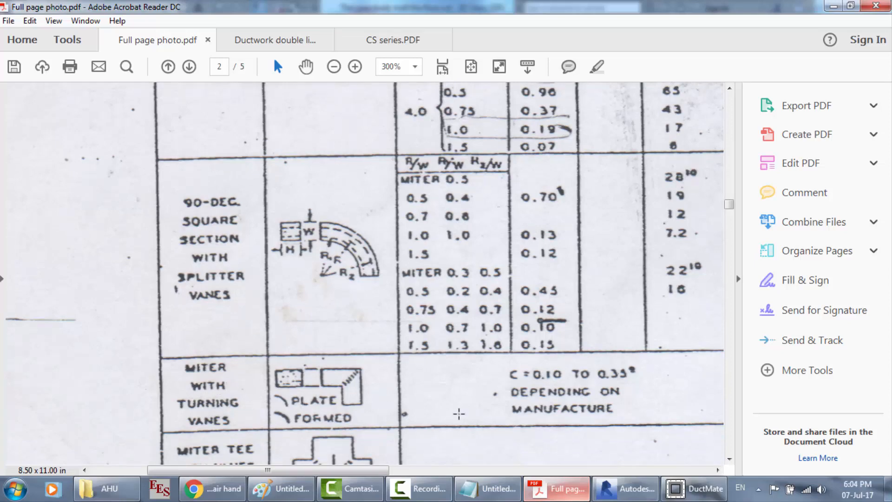
Switch to Revit and review the elbow types available for the elbow above the diffuser, keeping its current type.
{"action": "left_click", "coordinate": [627, 488]}
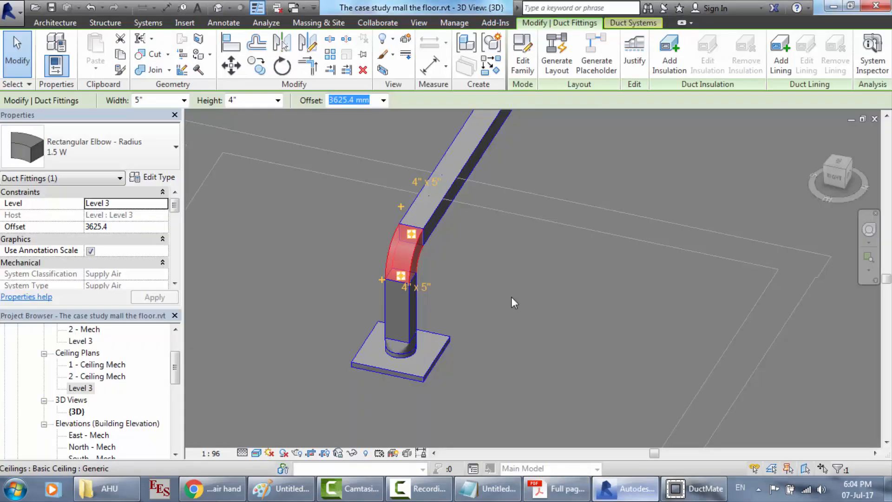
{"action": "left_click", "coordinate": [124, 157]}
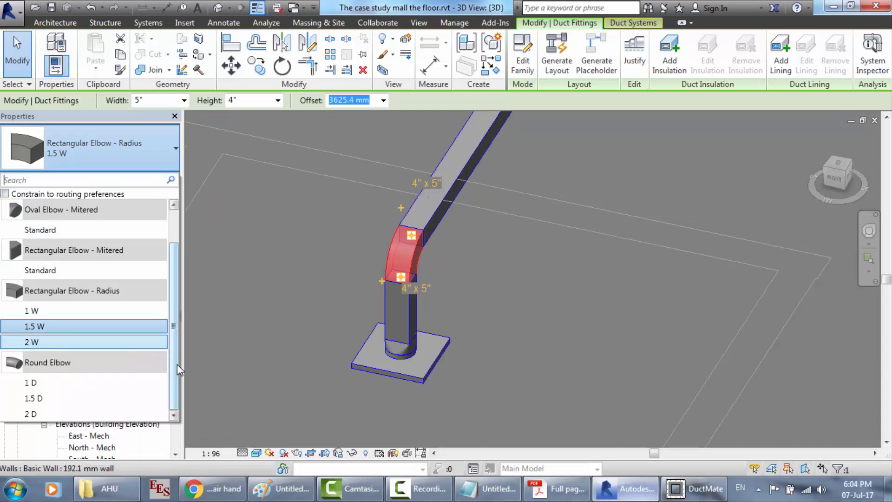
{"action": "scroll", "coordinate": [177, 364], "scroll_direction": "up", "scroll_amount": 2}
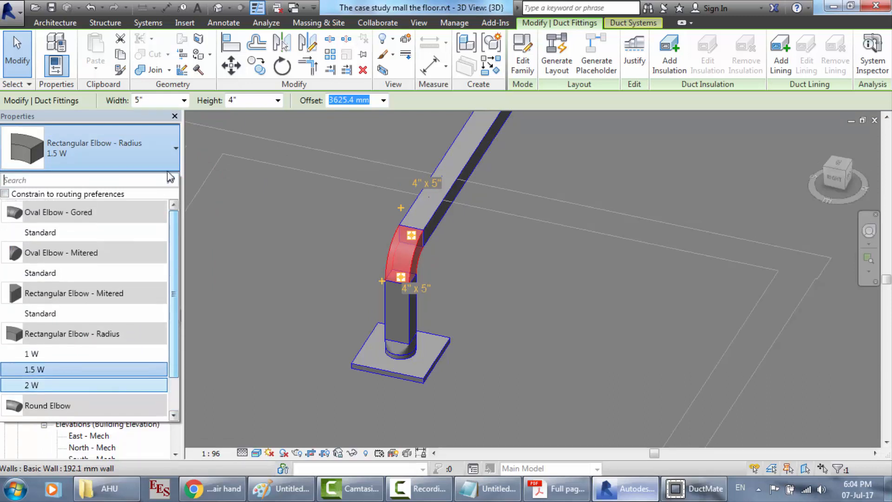
{"action": "left_click", "coordinate": [165, 151]}
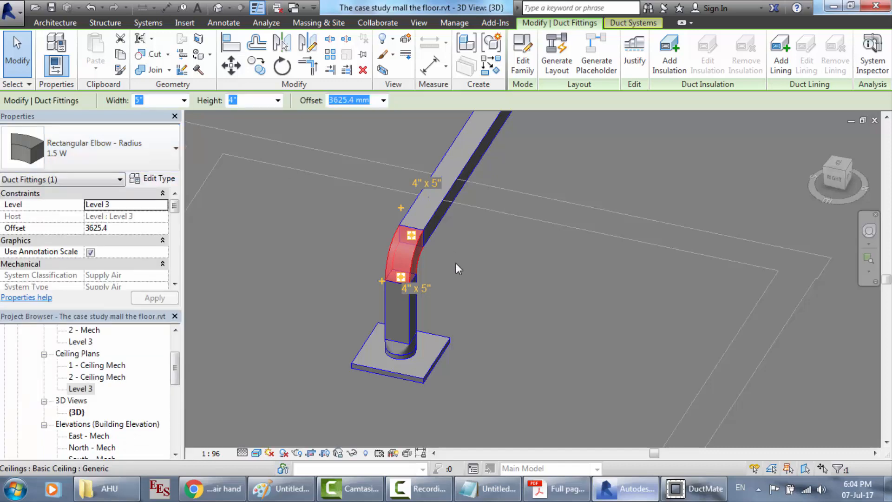
{"action": "key", "text": "Escape"}
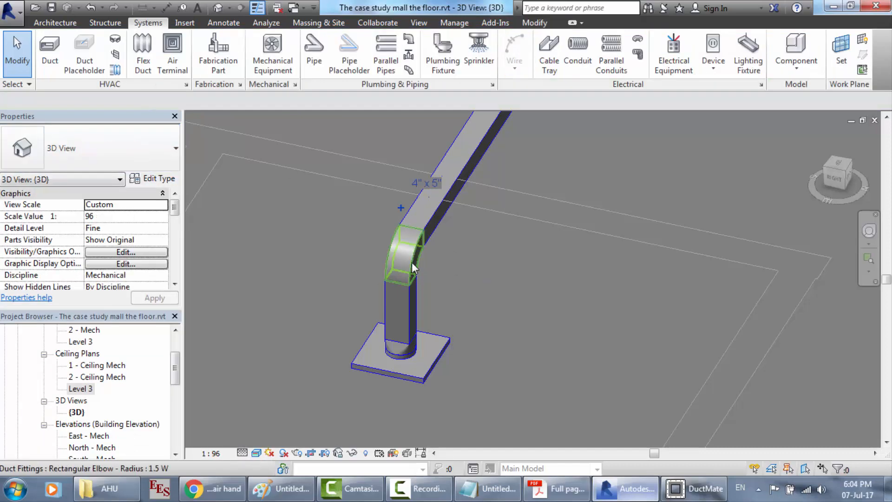
{"action": "left_click", "coordinate": [412, 262]}
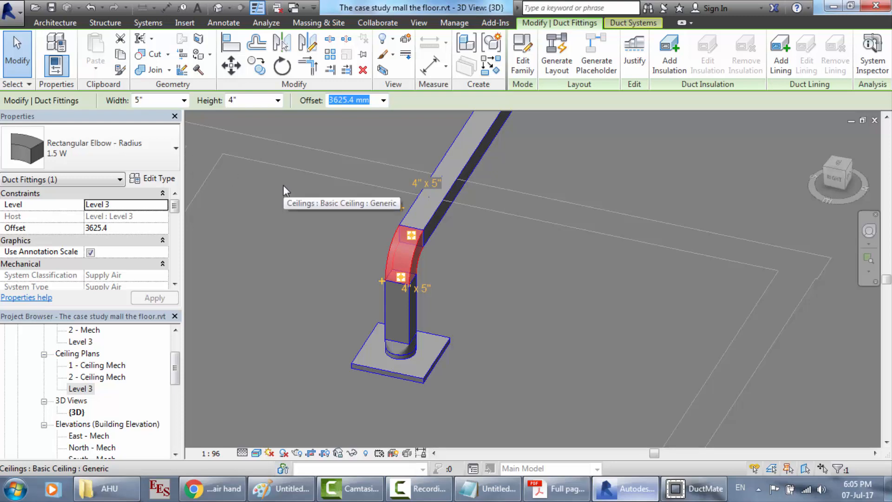
{"action": "key", "text": "Escape"}
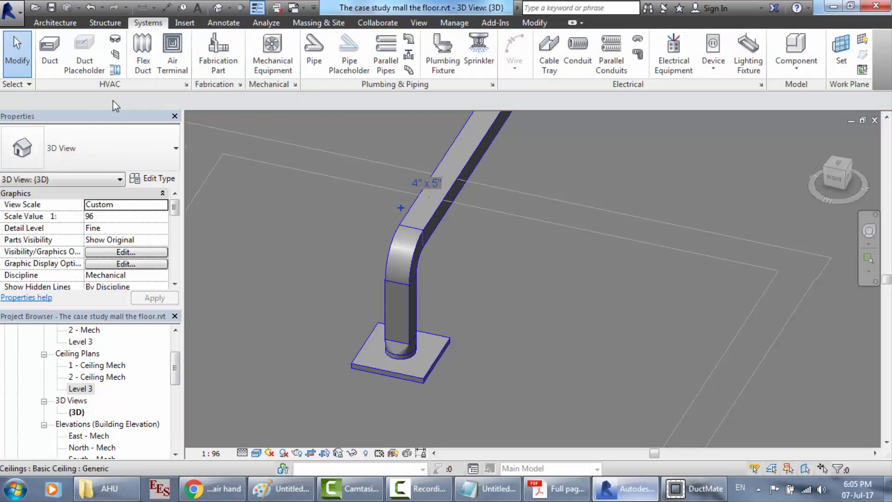
Open the Level 3 ceiling plan and show the diffuser at the end of the branch duct.
{"action": "left_click", "coordinate": [49, 49]}
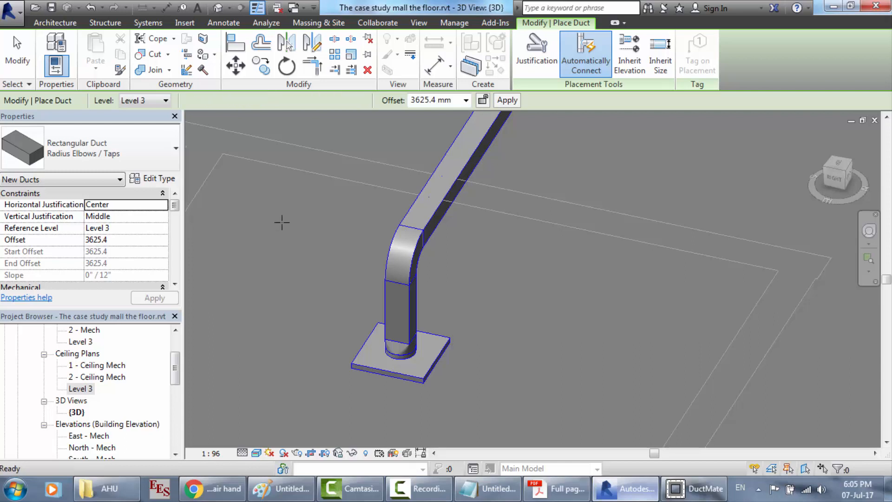
{"action": "key", "text": "Escape"}
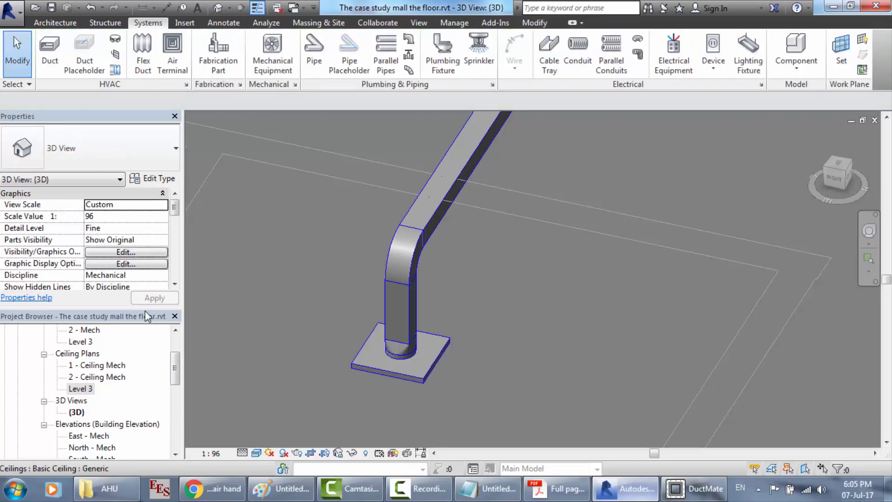
{"action": "double_click", "coordinate": [81, 388]}
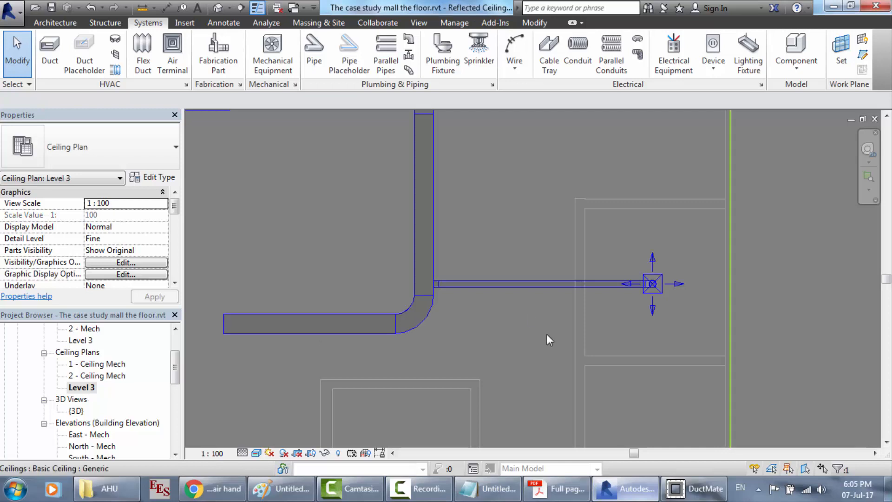
{"action": "scroll", "coordinate": [711, 305], "scroll_direction": "up", "scroll_amount": 3}
{"action": "scroll", "coordinate": [656, 242], "scroll_direction": "up", "scroll_amount": 2}
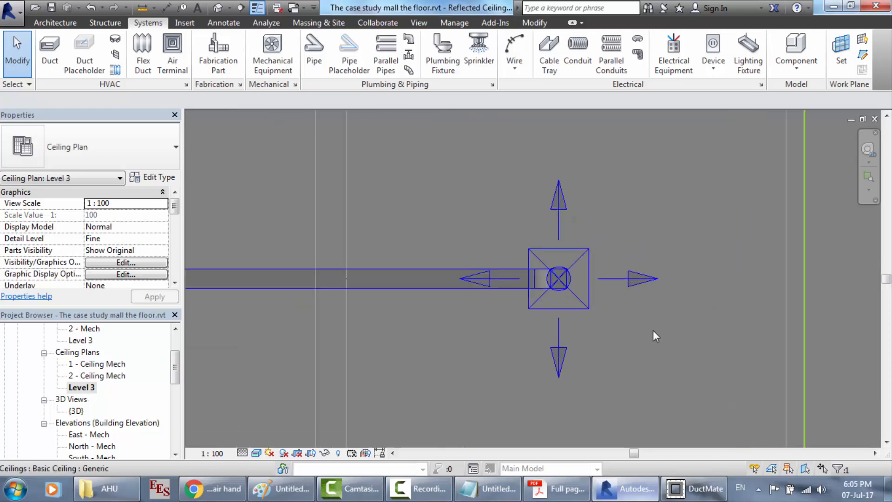
{"action": "left_click", "coordinate": [427, 489]}
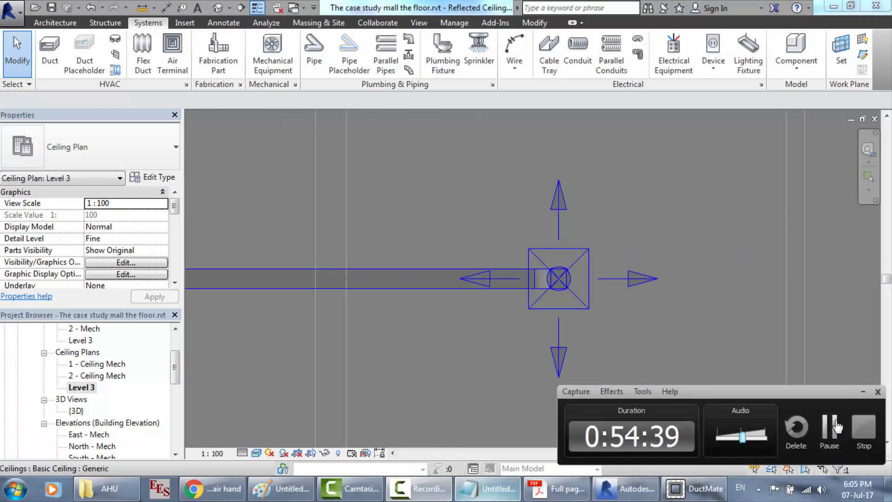
Open the routing preferences of the branch duct's type and review the available elbow options.
{"action": "left_click", "coordinate": [432, 278]}
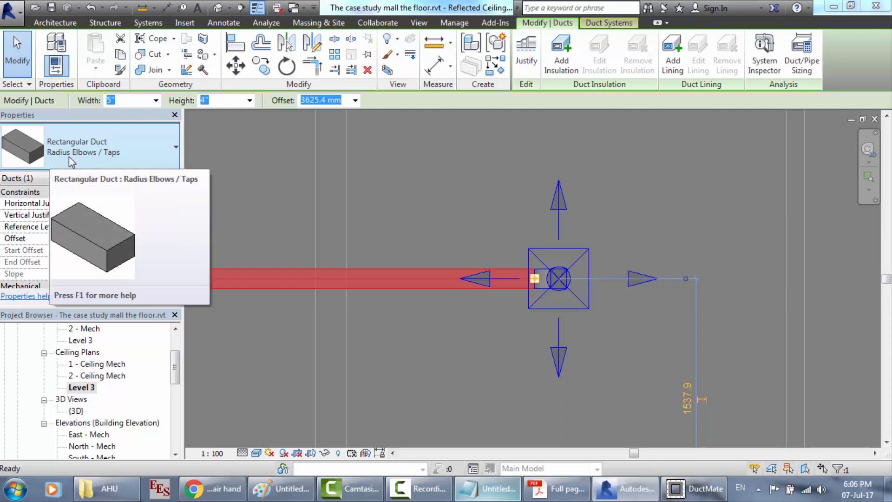
{"action": "left_click", "coordinate": [155, 179]}
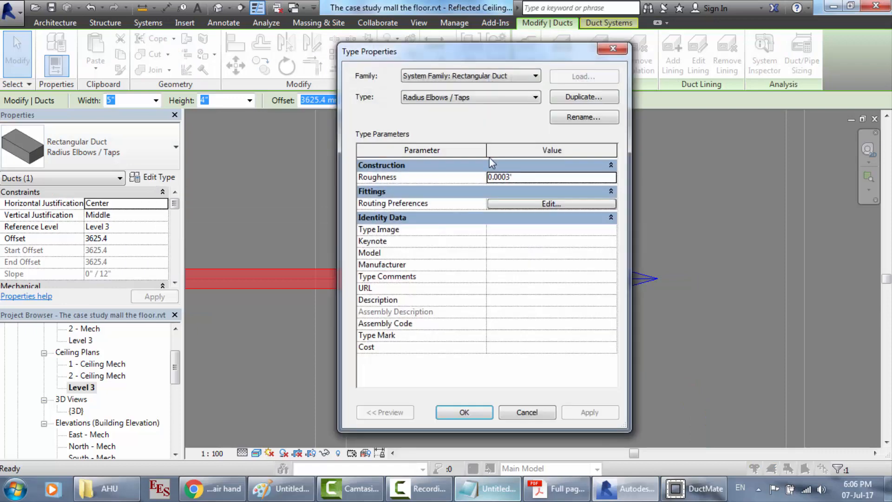
{"action": "left_click", "coordinate": [536, 204]}
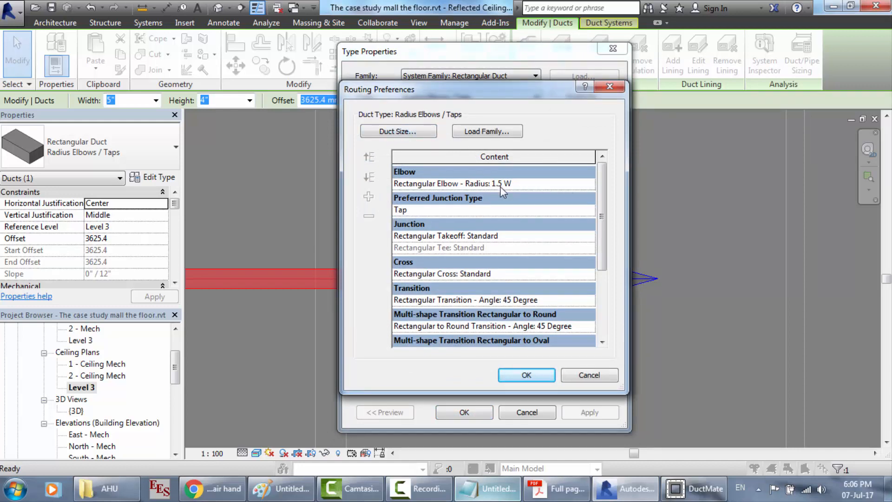
{"action": "left_click", "coordinate": [589, 188]}
{"action": "left_click", "coordinate": [589, 186]}
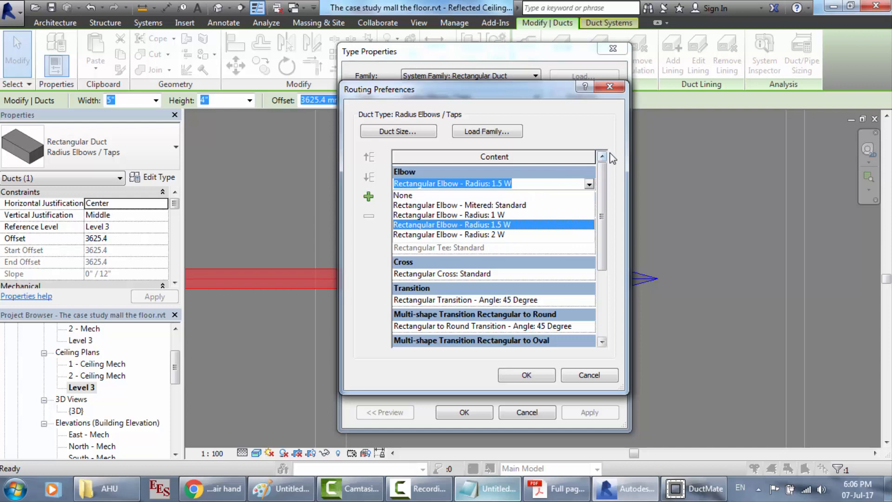
{"action": "left_click", "coordinate": [618, 209]}
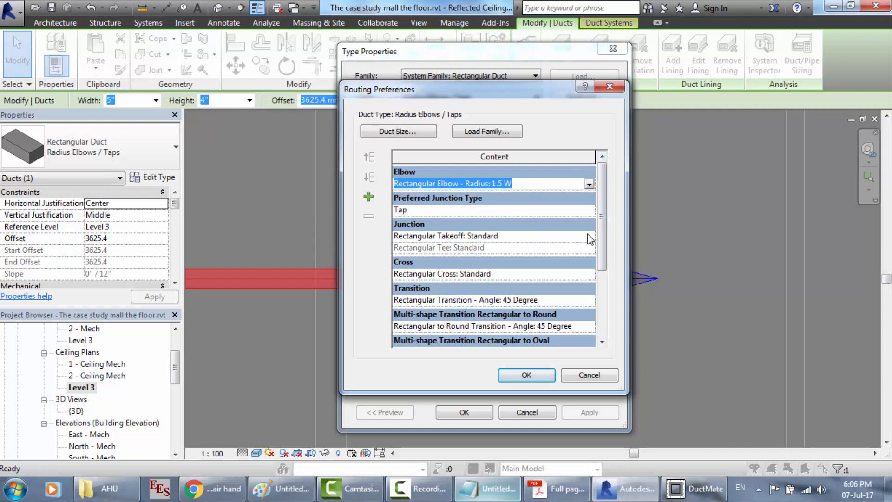
Review the junction, cross and transition fitting options in the duct type's routing preferences.
{"action": "left_click", "coordinate": [590, 238]}
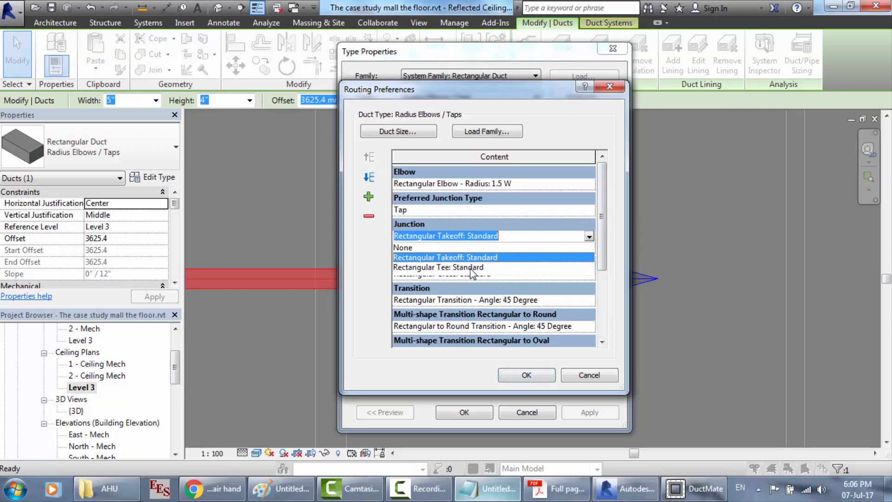
{"action": "left_click", "coordinate": [611, 253]}
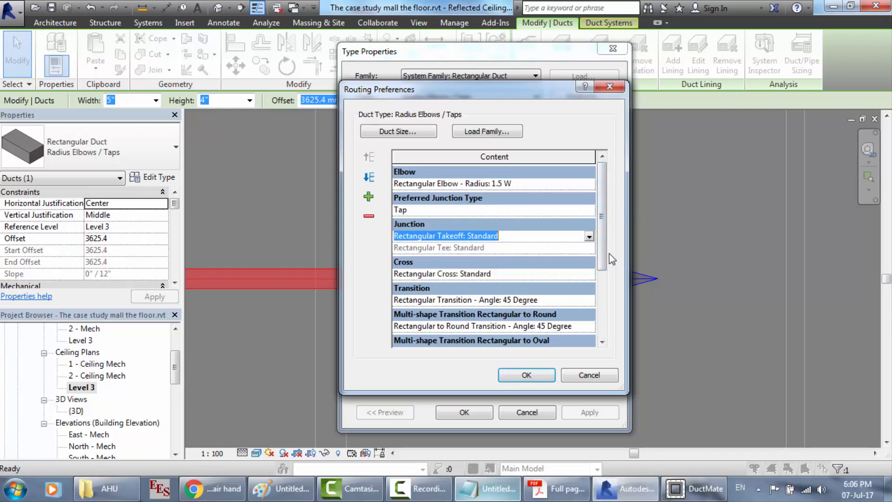
{"action": "left_click", "coordinate": [588, 275]}
{"action": "left_click", "coordinate": [587, 280]}
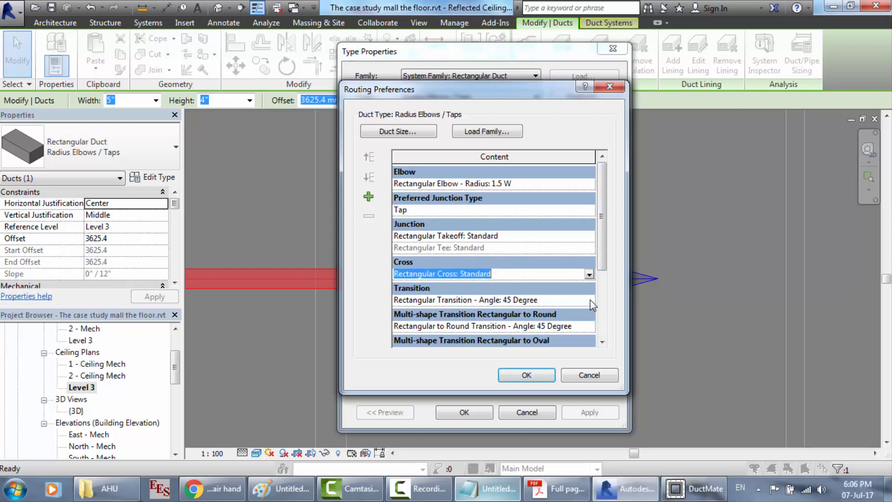
{"action": "left_click", "coordinate": [589, 300]}
{"action": "left_click", "coordinate": [589, 301]}
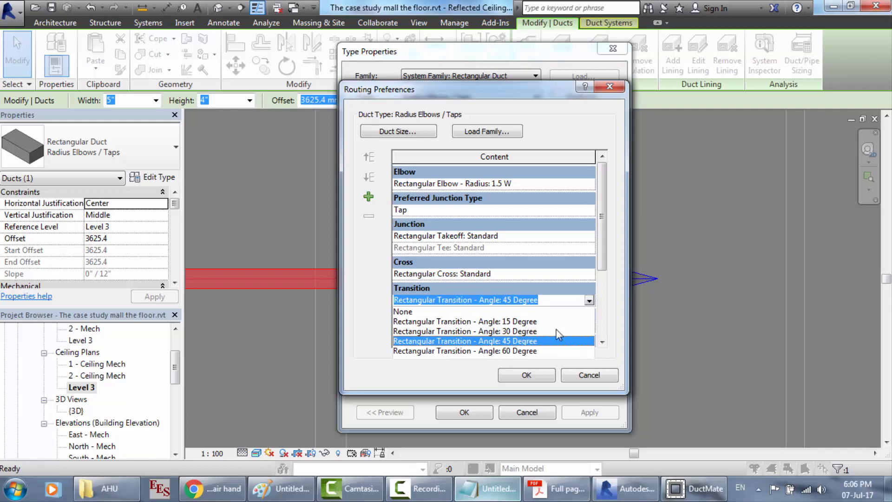
{"action": "left_click", "coordinate": [618, 258]}
Review the multi-shape transition options and the union and cap fittings in the duct type's routing preferences.
{"action": "scroll", "coordinate": [604, 293], "scroll_direction": "down", "scroll_amount": 2}
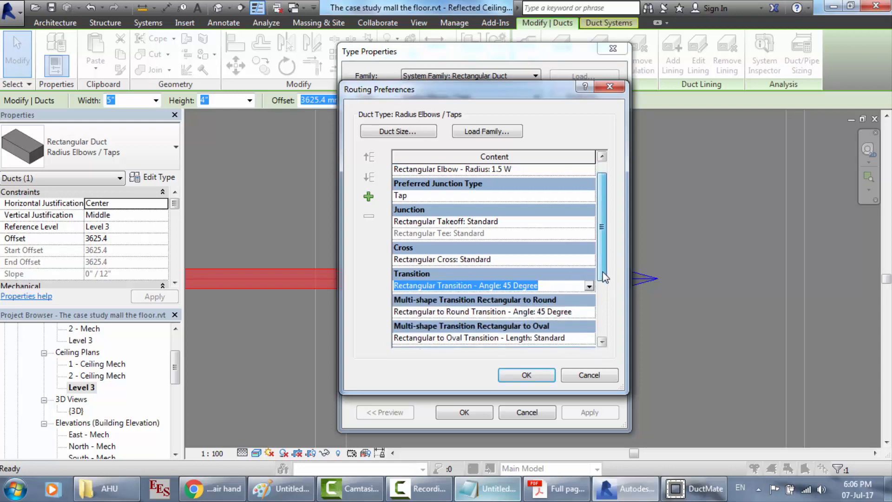
{"action": "left_click", "coordinate": [587, 298]}
{"action": "left_click", "coordinate": [588, 299]}
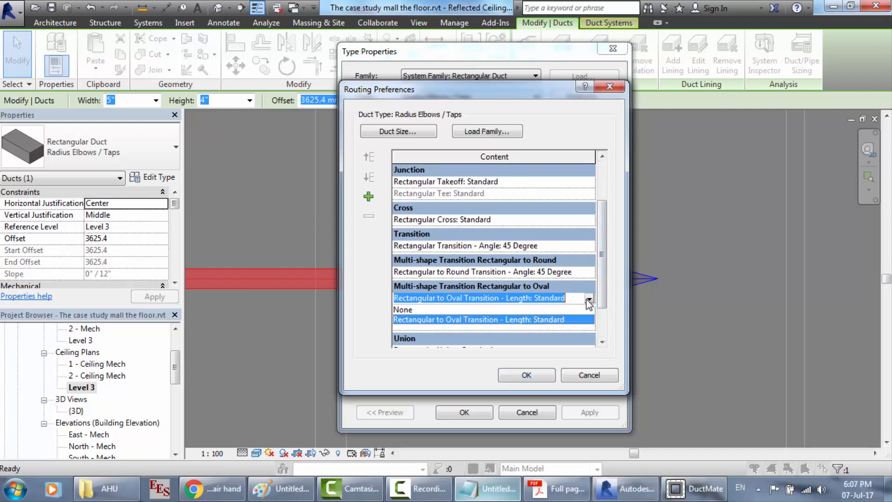
{"action": "left_click", "coordinate": [619, 295]}
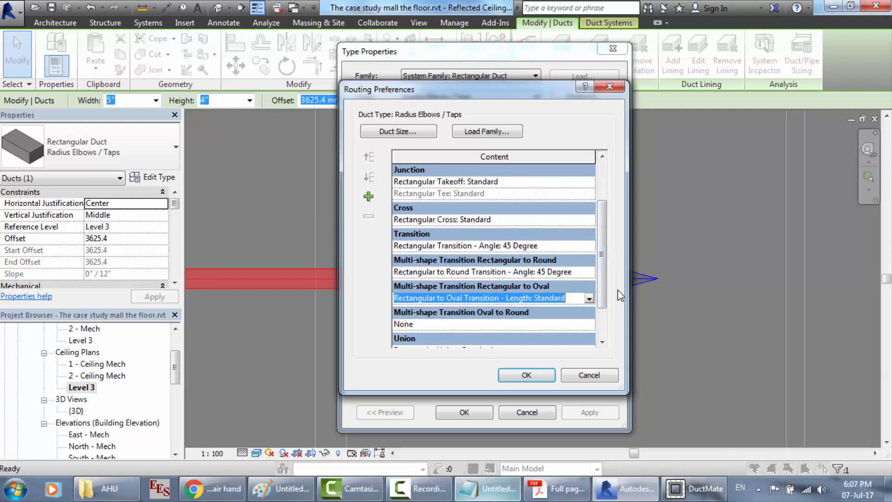
{"action": "left_click", "coordinate": [589, 326]}
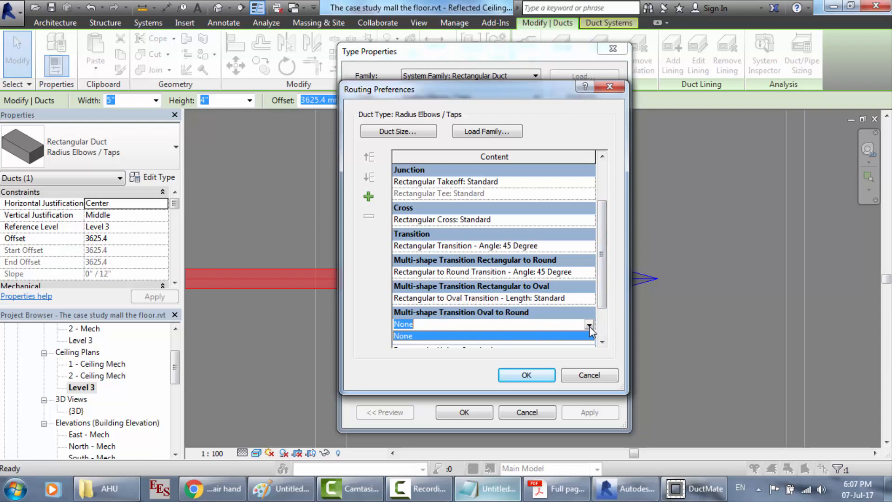
{"action": "left_click", "coordinate": [614, 318]}
{"action": "scroll", "coordinate": [603, 320], "scroll_direction": "down", "scroll_amount": 2}
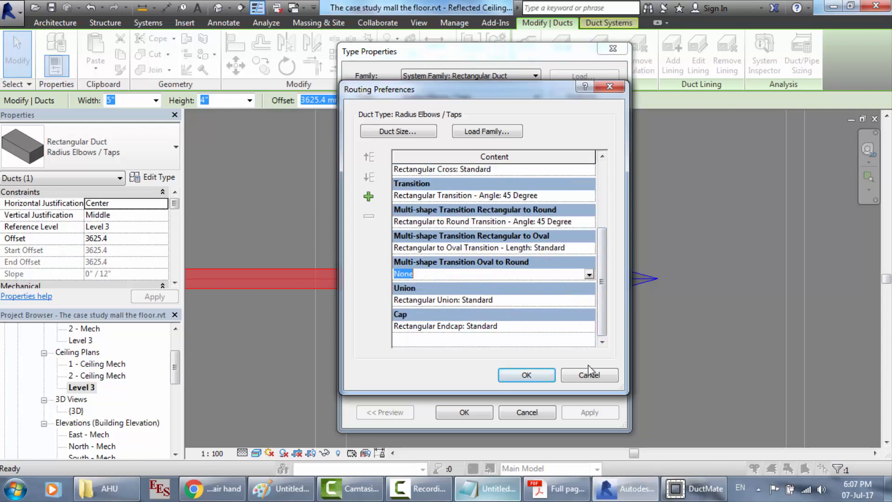
{"action": "scroll", "coordinate": [603, 205], "scroll_direction": "up", "scroll_amount": 4}
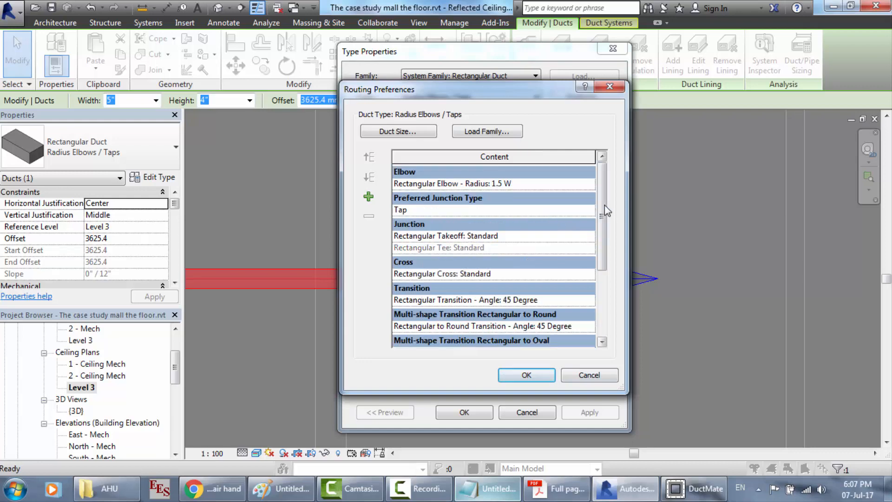
Start loading a family from the routing preferences and browse the US Metric library to the Duct Fittings folder.
{"action": "left_click", "coordinate": [541, 185]}
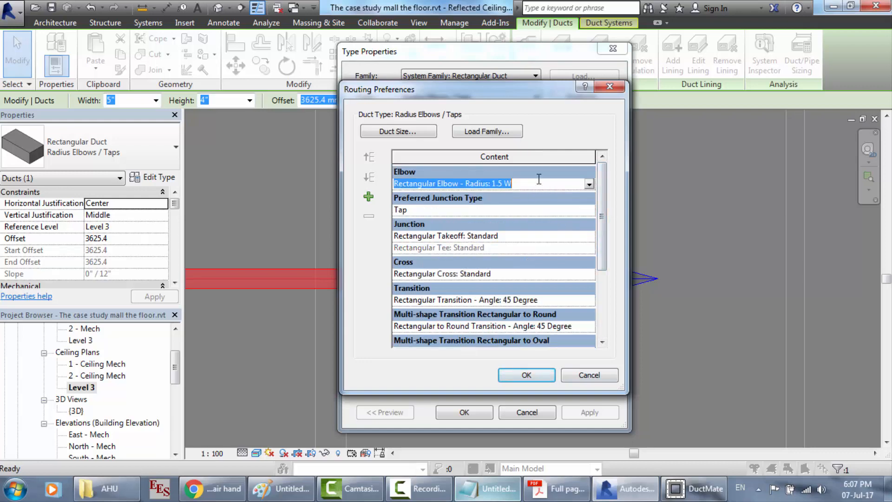
{"action": "left_click", "coordinate": [482, 132]}
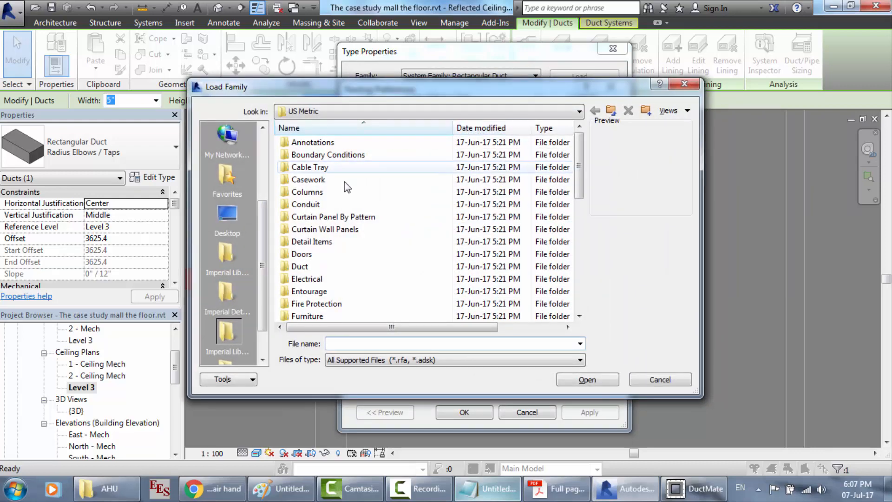
{"action": "left_click", "coordinate": [306, 217]}
{"action": "double_click", "coordinate": [316, 266]}
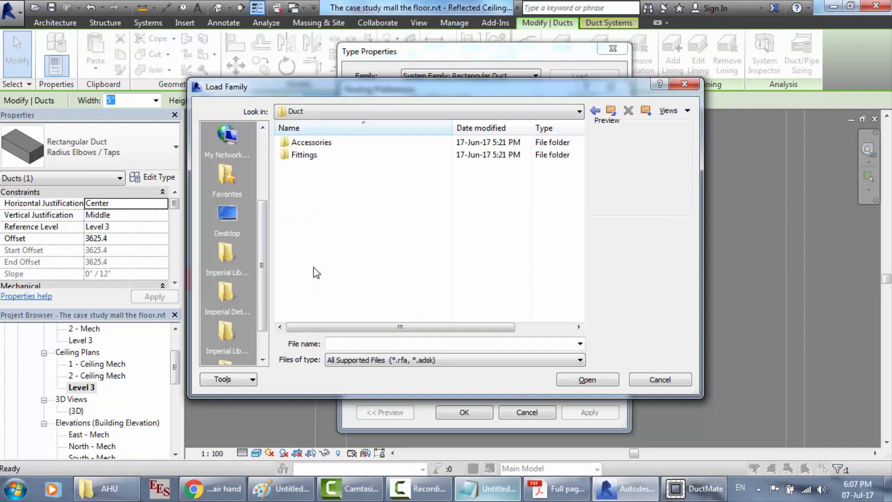
{"action": "left_click", "coordinate": [313, 156]}
{"action": "double_click", "coordinate": [313, 156]}
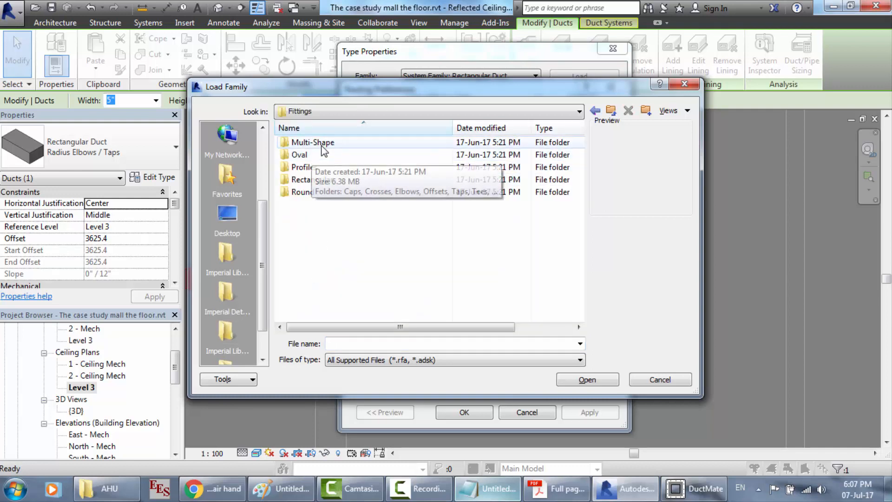
Preview the transition families in the Multi-Shape fittings folder, including rectangular to oval, rectangular to round and oval to round.
{"action": "double_click", "coordinate": [323, 143]}
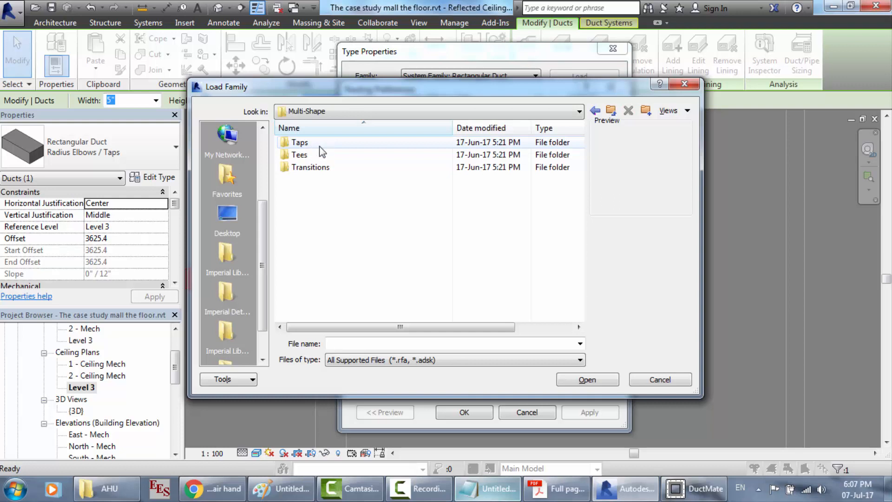
{"action": "double_click", "coordinate": [308, 169]}
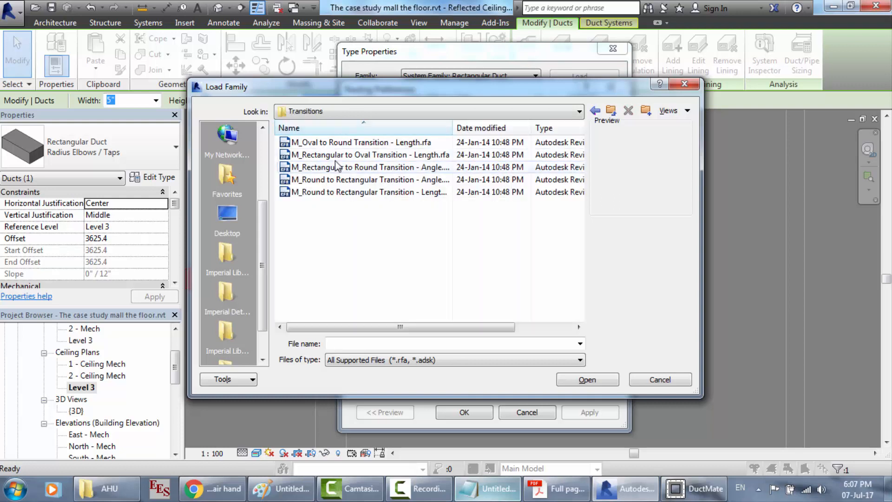
{"action": "left_click", "coordinate": [334, 155]}
{"action": "left_click", "coordinate": [336, 166]}
{"action": "left_click", "coordinate": [335, 180]}
{"action": "left_click", "coordinate": [334, 154]}
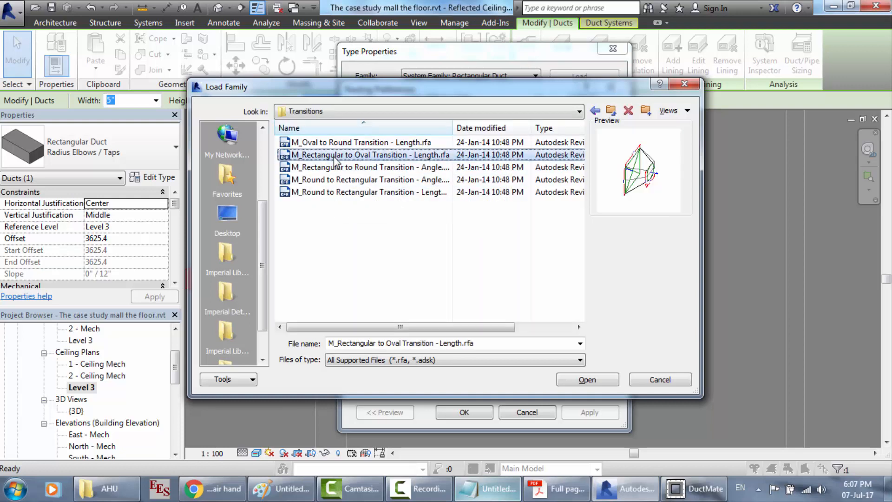
{"action": "left_click", "coordinate": [334, 142]}
Preview the M_Rectangular to Round Takeoff with Standoff Damper - High Efficiency family among the multi-shape taps.
{"action": "left_click", "coordinate": [595, 110]}
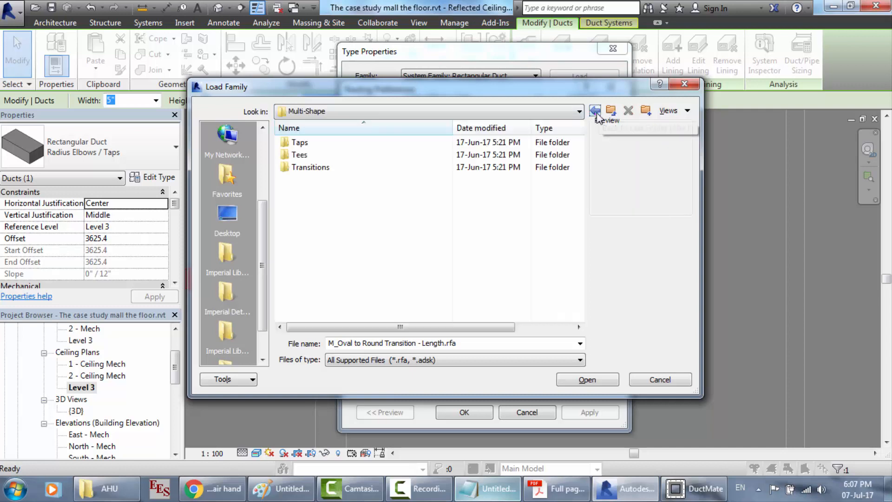
{"action": "double_click", "coordinate": [307, 143]}
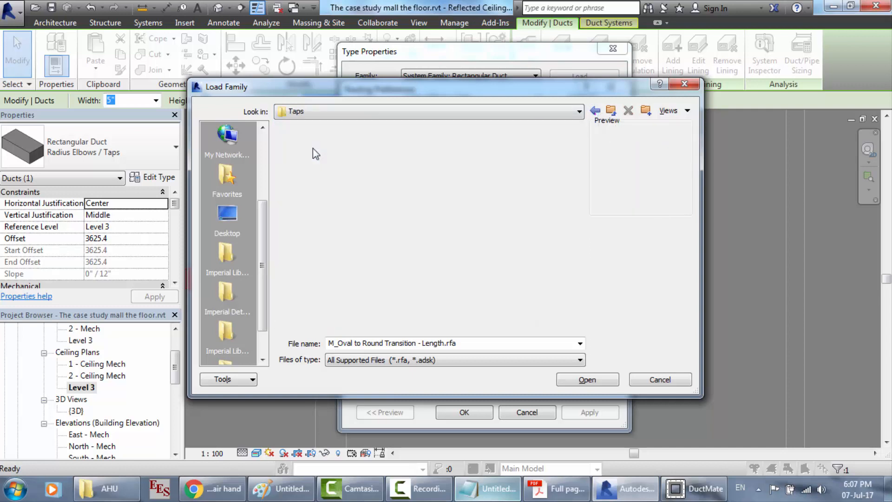
{"action": "left_click", "coordinate": [511, 154]}
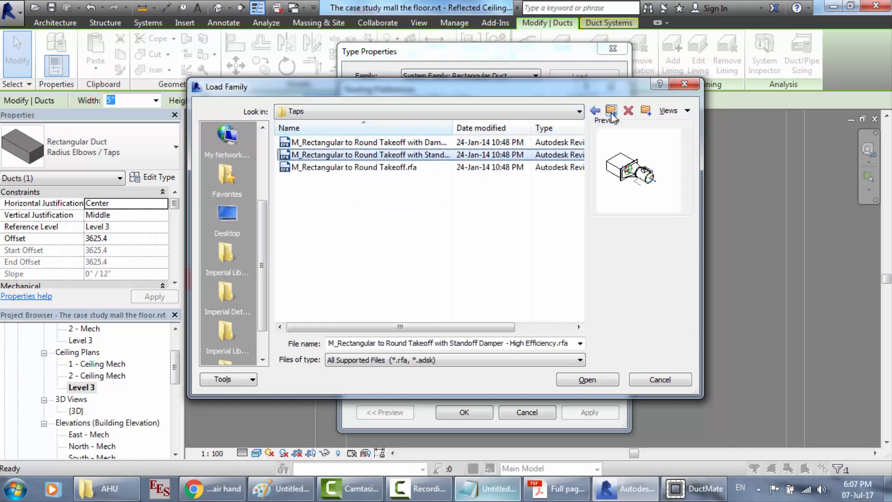
Preview the lateral, shoe and straight cross families in the Oval fittings' Crosses folder.
{"action": "left_click", "coordinate": [594, 112]}
{"action": "left_click", "coordinate": [595, 111]}
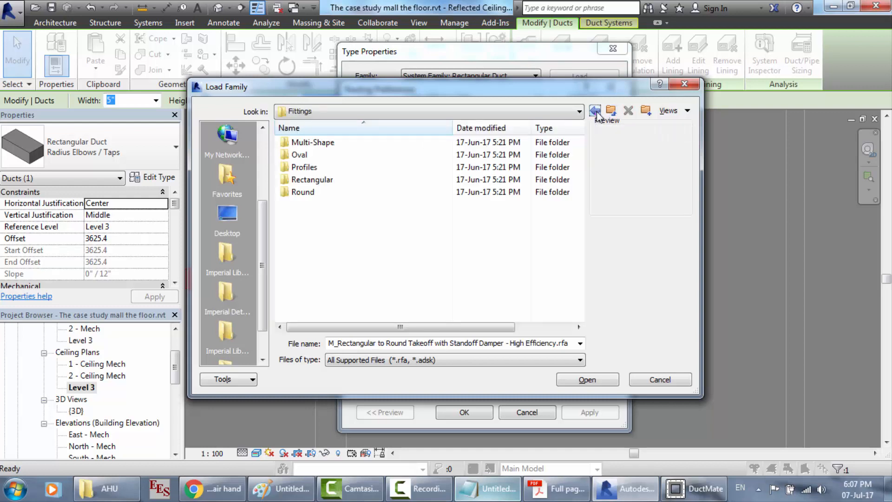
{"action": "double_click", "coordinate": [327, 157]}
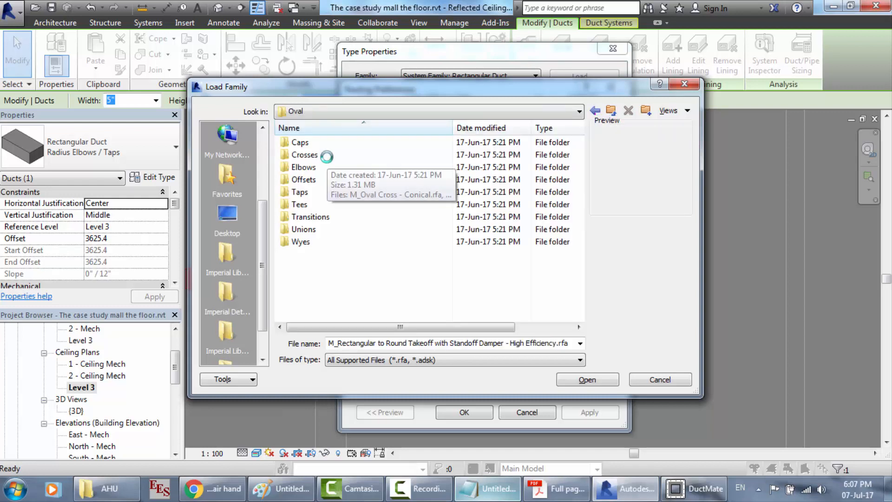
{"action": "double_click", "coordinate": [329, 155]}
{"action": "left_click", "coordinate": [329, 155]}
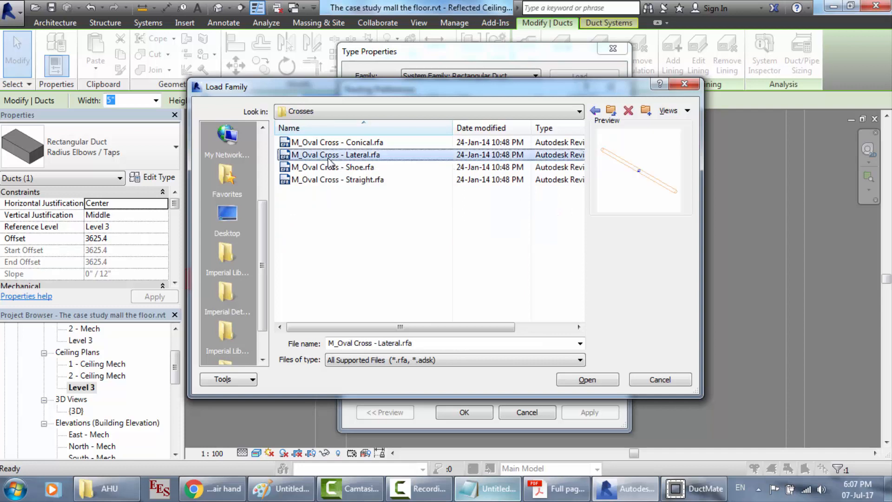
{"action": "key", "text": "Down"}
{"action": "key", "text": "Down"}
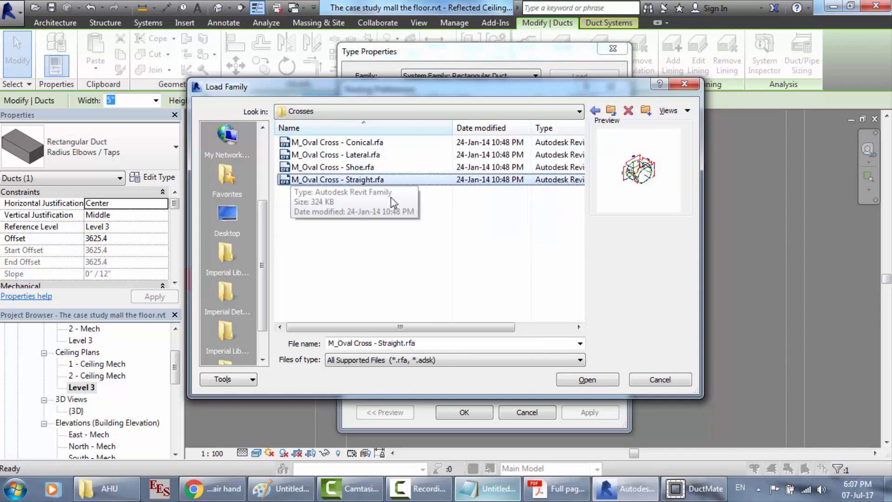
Preview the M_Oval Union and M_Oval Wye families in the Oval fittings' Unions and Wyes folders.
{"action": "left_click", "coordinate": [611, 109]}
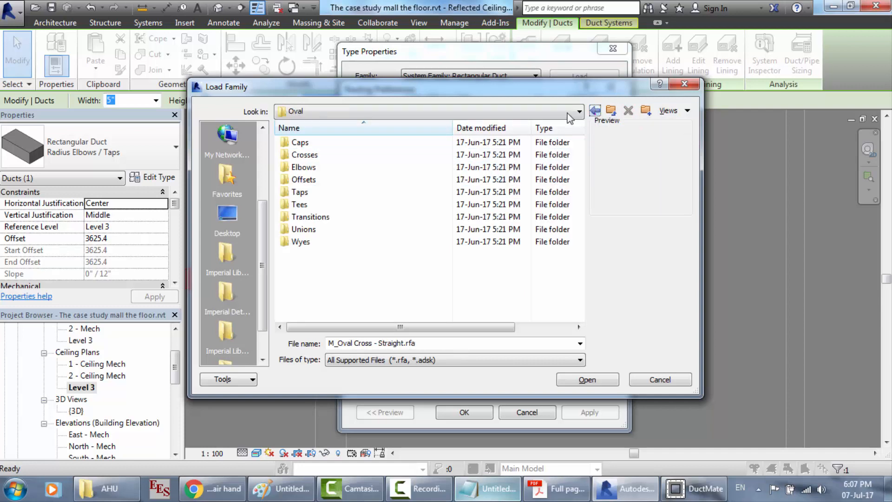
{"action": "double_click", "coordinate": [321, 232]}
{"action": "left_click", "coordinate": [331, 143]}
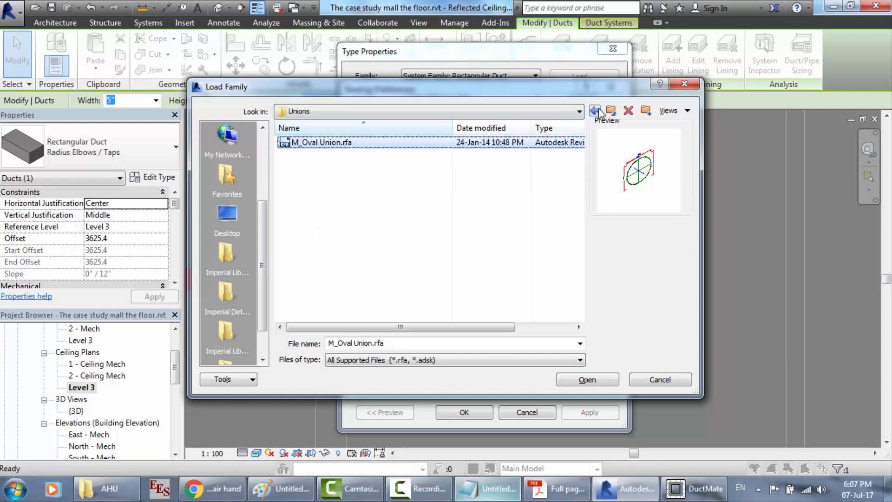
{"action": "left_click", "coordinate": [595, 111]}
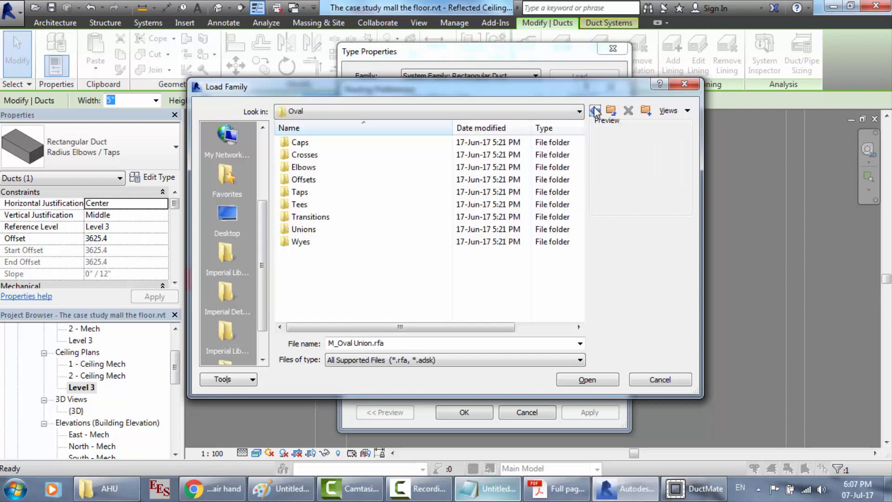
{"action": "double_click", "coordinate": [329, 240]}
{"action": "left_click", "coordinate": [321, 142]}
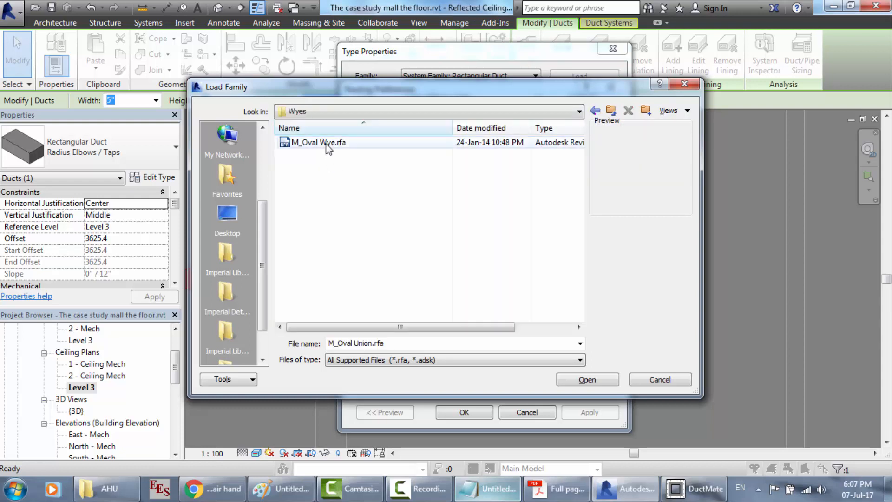
Preview the rectangular transition families "Length" and "Ogee - DTL" in the fittings library, and cancel out of the duct's family and routing settings.
{"action": "left_click", "coordinate": [595, 111]}
{"action": "left_click", "coordinate": [595, 110]}
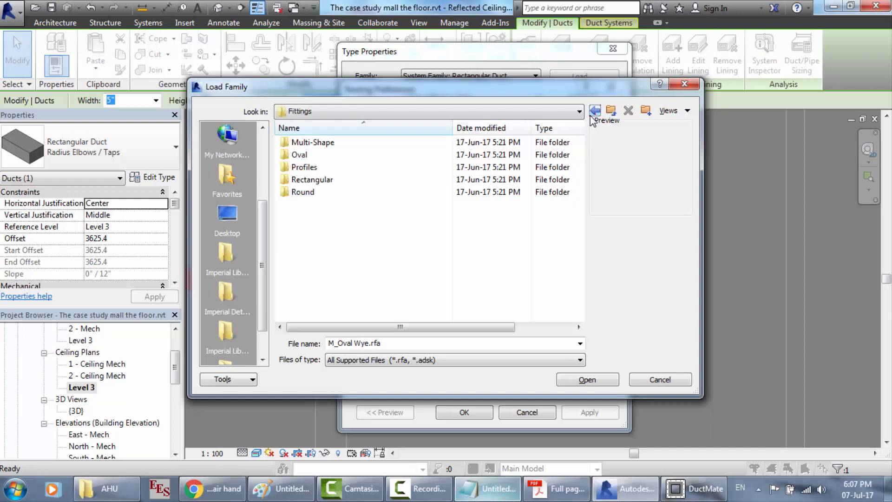
{"action": "double_click", "coordinate": [311, 191]}
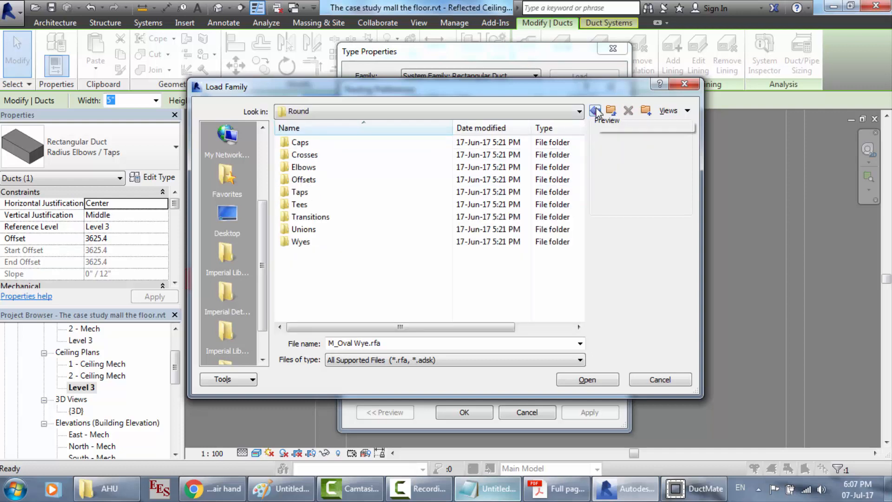
{"action": "left_click", "coordinate": [595, 110]}
{"action": "double_click", "coordinate": [306, 179]}
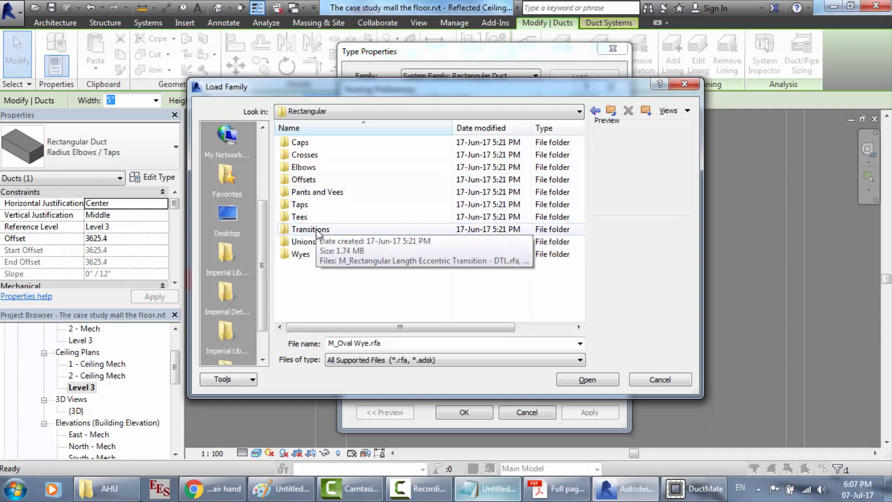
{"action": "double_click", "coordinate": [311, 229]}
{"action": "left_click", "coordinate": [319, 180]}
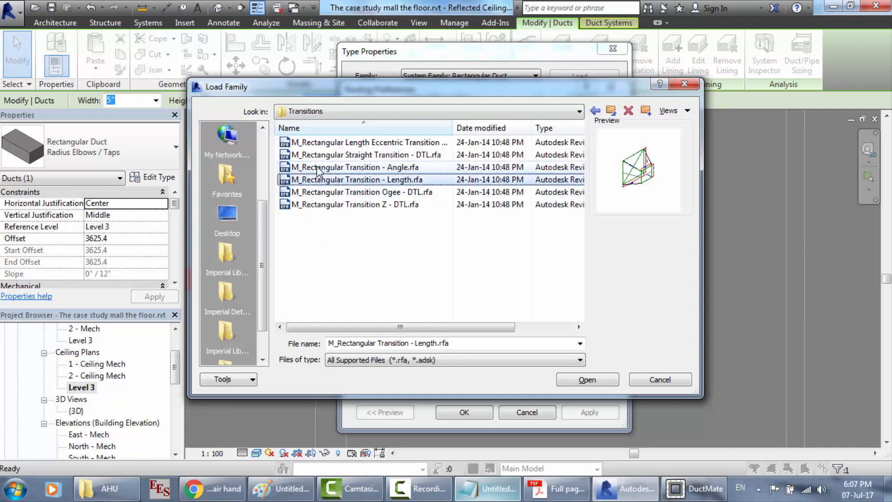
{"action": "key", "text": "Down"}
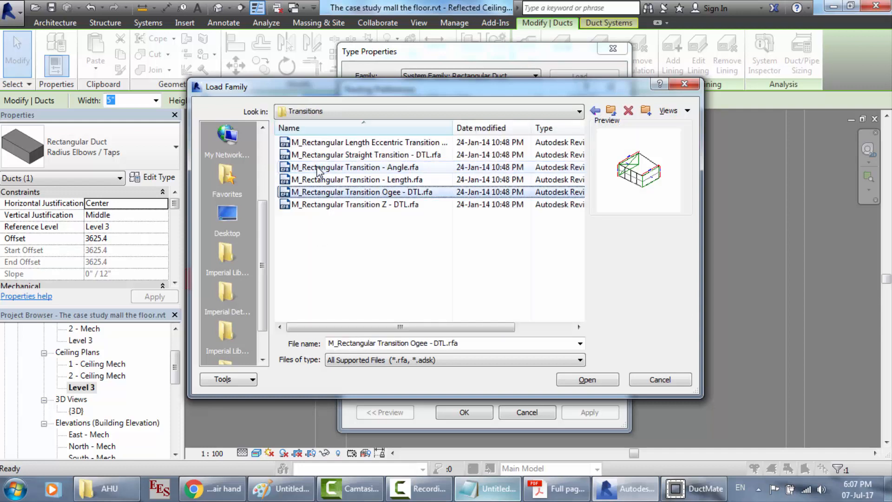
{"action": "left_click", "coordinate": [660, 379]}
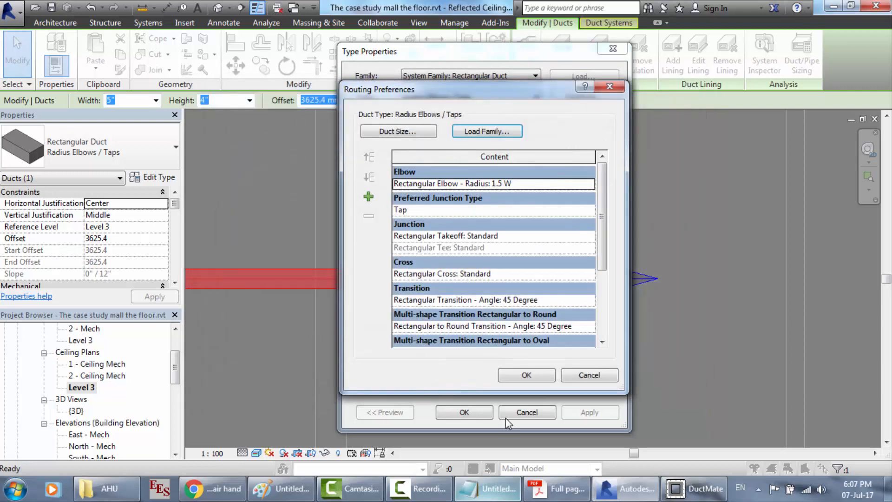
{"action": "left_click", "coordinate": [591, 375]}
{"action": "left_click", "coordinate": [531, 411]}
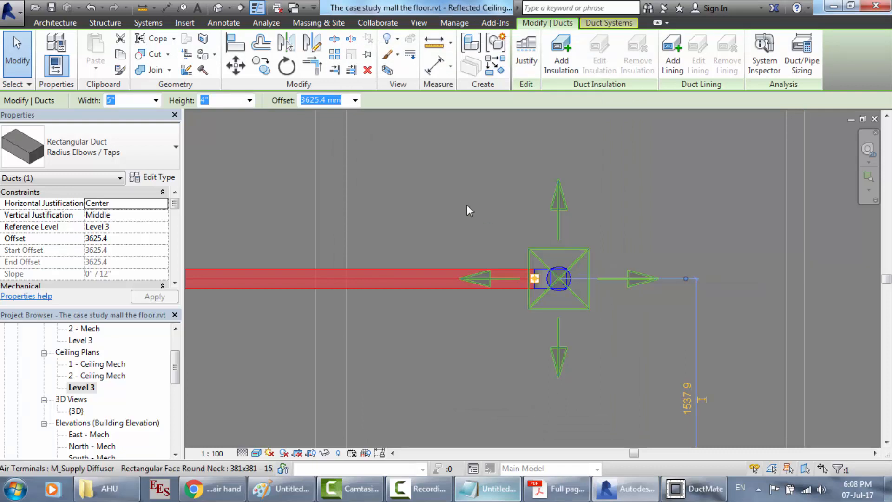
{"action": "key", "text": "Escape"}
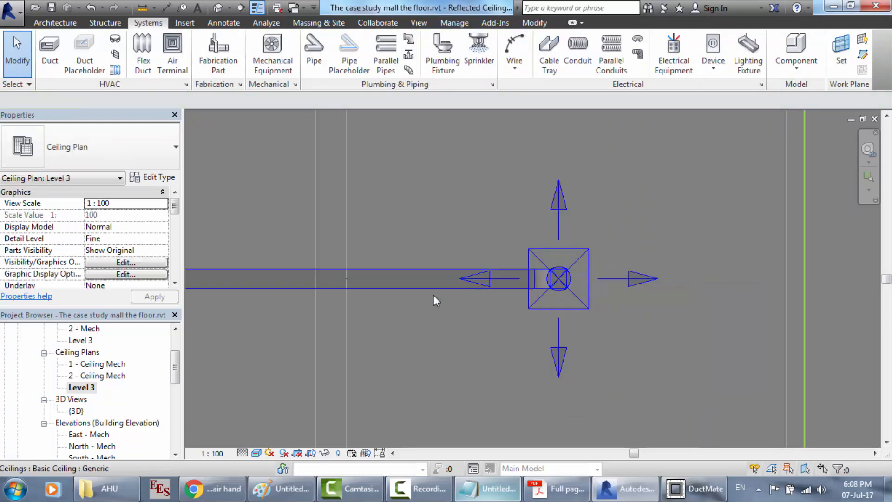
Examine the main duct, the elbow branch and the diffuser run on the Level 3 ceiling plan.
{"action": "scroll", "coordinate": [433, 297], "scroll_direction": "down", "scroll_amount": 5}
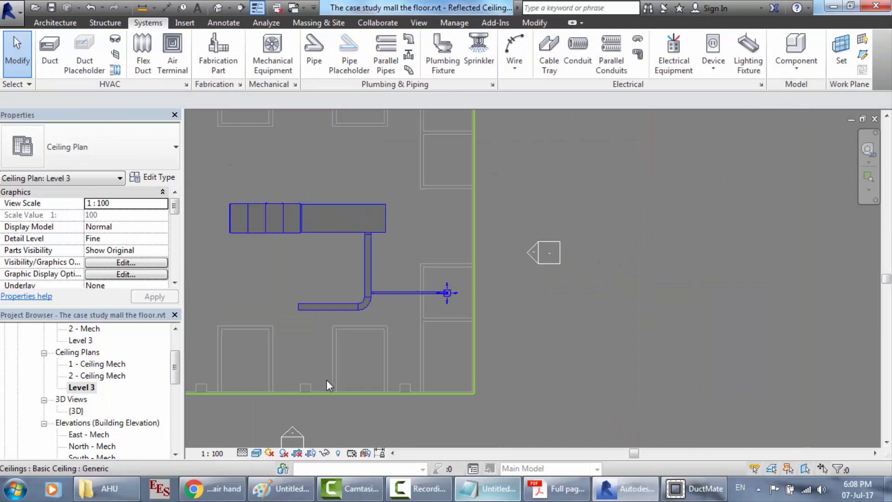
{"action": "scroll", "coordinate": [327, 380], "scroll_direction": "up", "scroll_amount": 3}
{"action": "scroll", "coordinate": [354, 292], "scroll_direction": "up", "scroll_amount": 2}
{"action": "scroll", "coordinate": [354, 289], "scroll_direction": "up", "scroll_amount": 2}
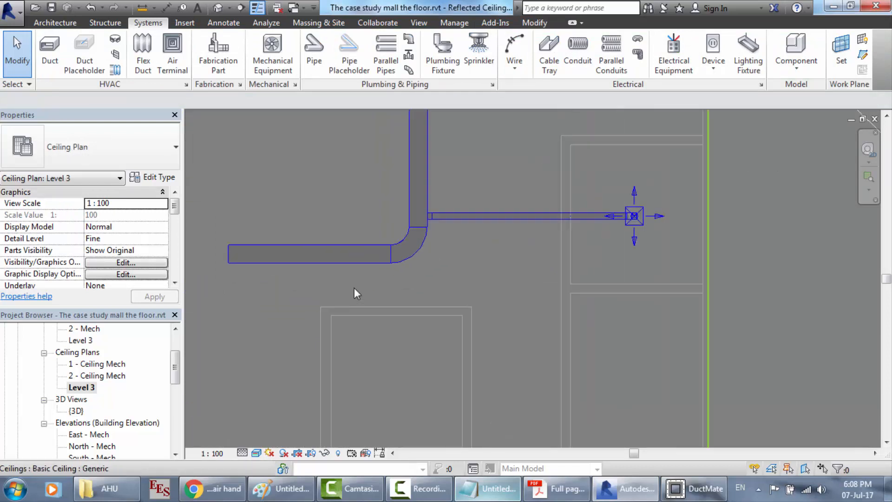
{"action": "scroll", "coordinate": [354, 289], "scroll_direction": "down", "scroll_amount": 3}
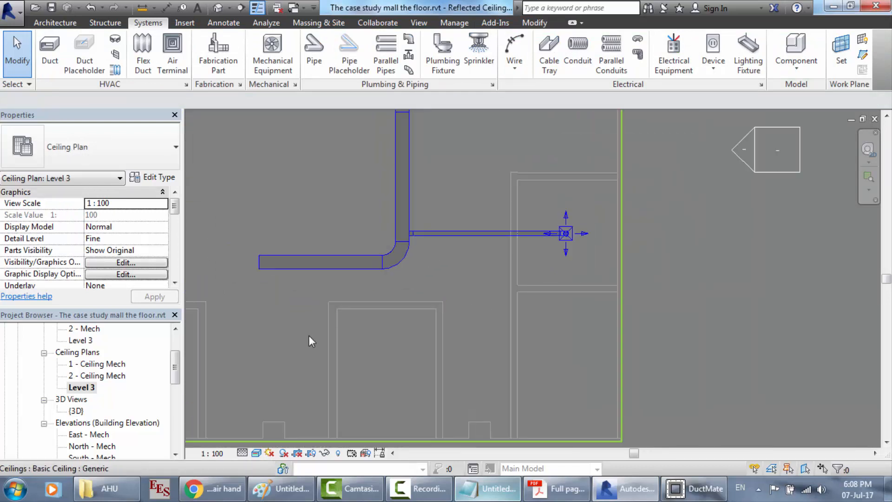
{"action": "scroll", "coordinate": [308, 336], "scroll_direction": "up", "scroll_amount": 1}
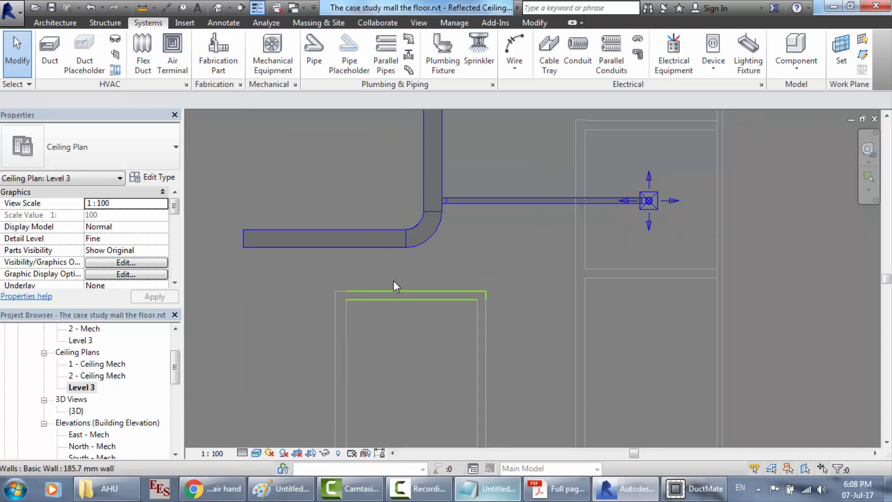
{"action": "scroll", "coordinate": [402, 281], "scroll_direction": "down", "scroll_amount": 1}
{"action": "scroll", "coordinate": [402, 282], "scroll_direction": "down", "scroll_amount": 2}
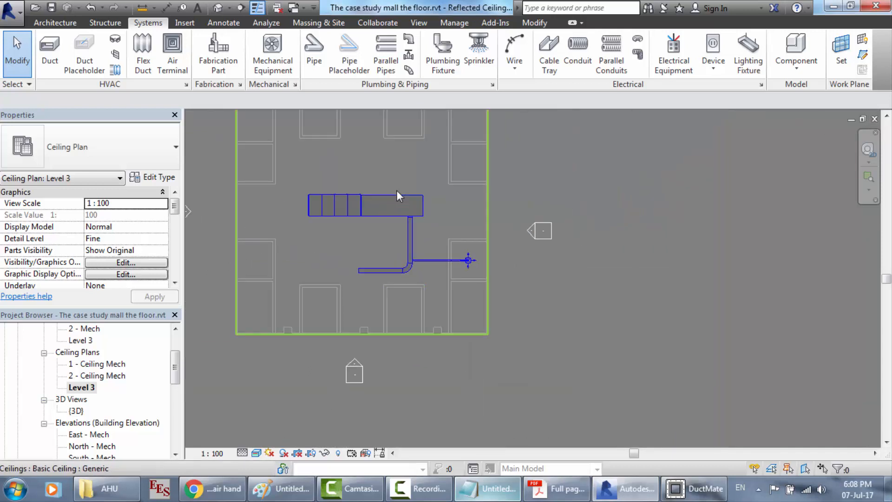
{"action": "scroll", "coordinate": [397, 190], "scroll_direction": "up", "scroll_amount": 2}
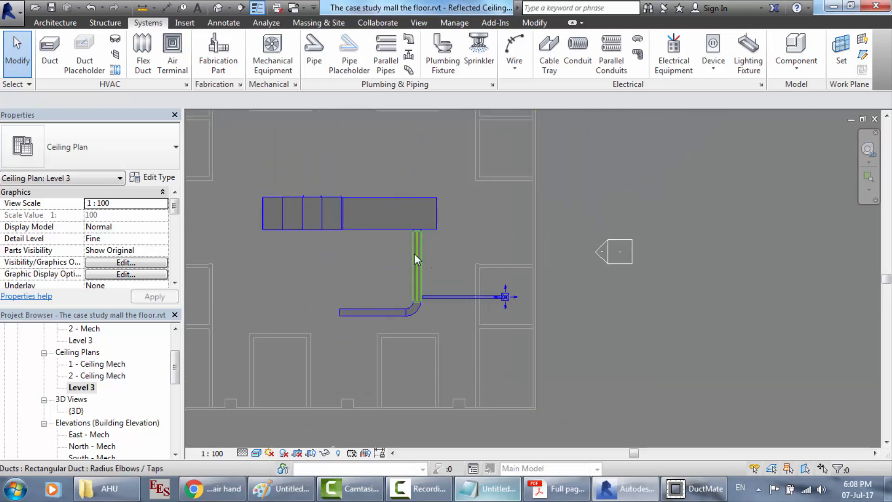
{"action": "scroll", "coordinate": [419, 253], "scroll_direction": "up", "scroll_amount": 1}
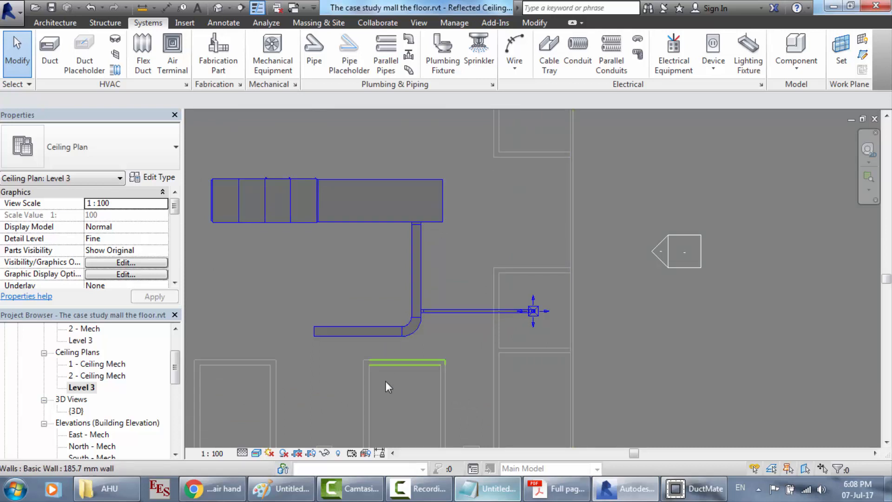
{"action": "scroll", "coordinate": [385, 392], "scroll_direction": "up", "scroll_amount": 4}
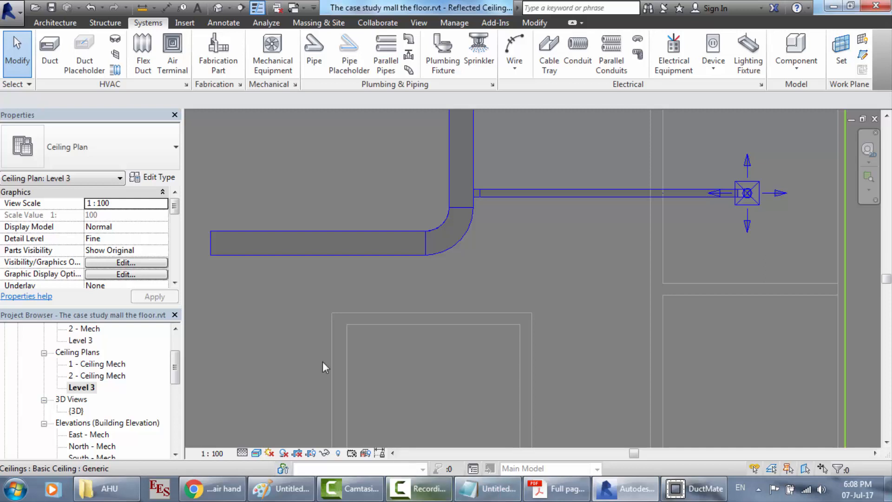
{"action": "scroll", "coordinate": [330, 385], "scroll_direction": "down", "scroll_amount": 2}
{"action": "scroll", "coordinate": [353, 421], "scroll_direction": "down", "scroll_amount": 2}
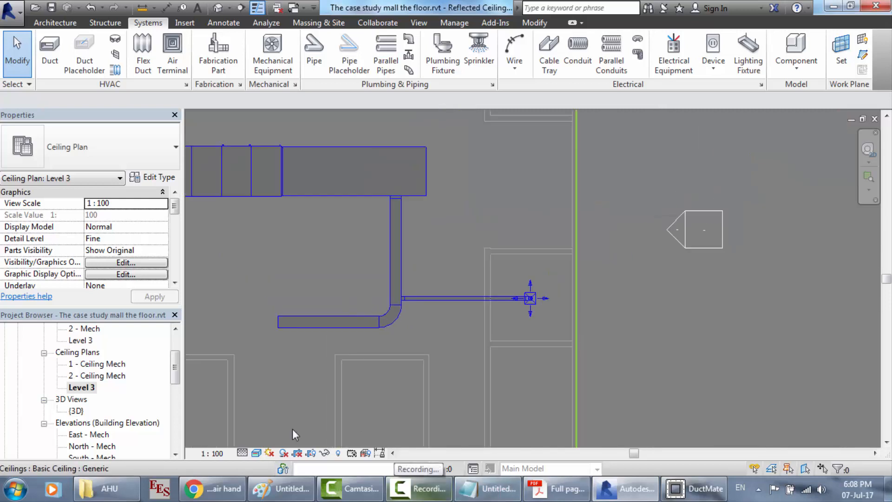
{"action": "scroll", "coordinate": [292, 428], "scroll_direction": "up", "scroll_amount": 2}
{"action": "scroll", "coordinate": [292, 428], "scroll_direction": "up", "scroll_amount": 1}
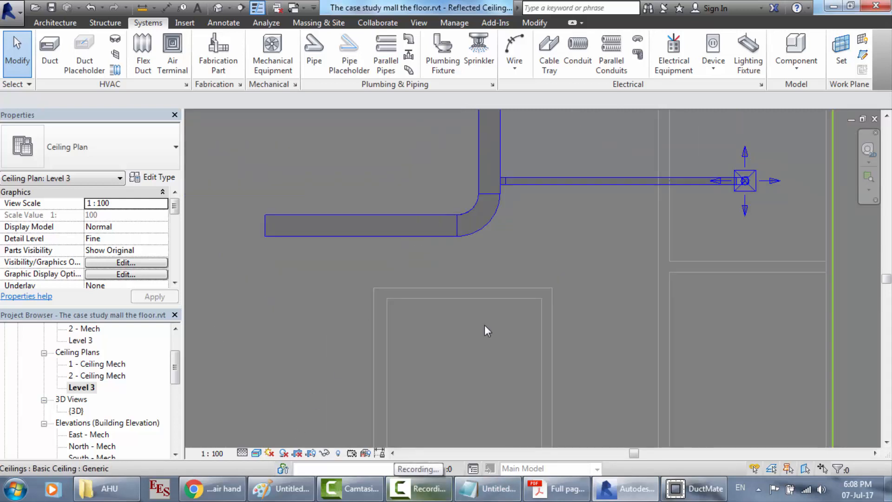
Switch to Acrobat Reader and examine the diffuser airflow and size labels near the elbow branch in the Ductwork double line3F drawing.
{"action": "left_click", "coordinate": [556, 488]}
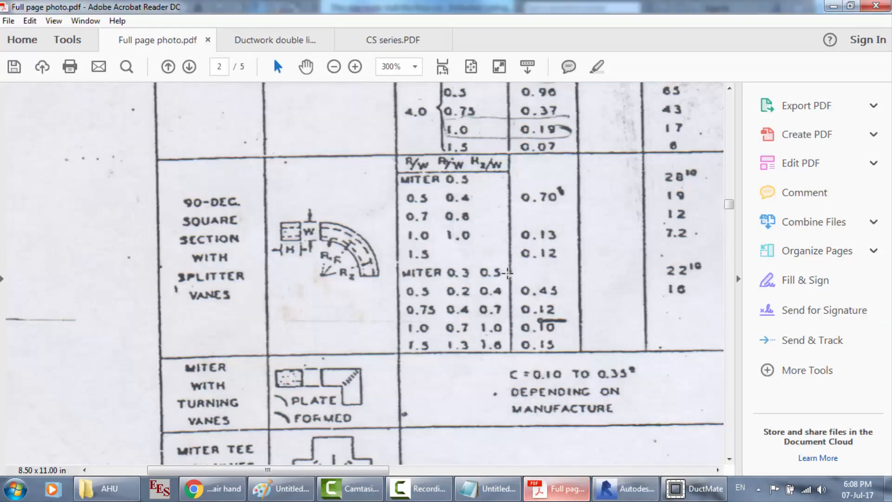
{"action": "left_click", "coordinate": [269, 41]}
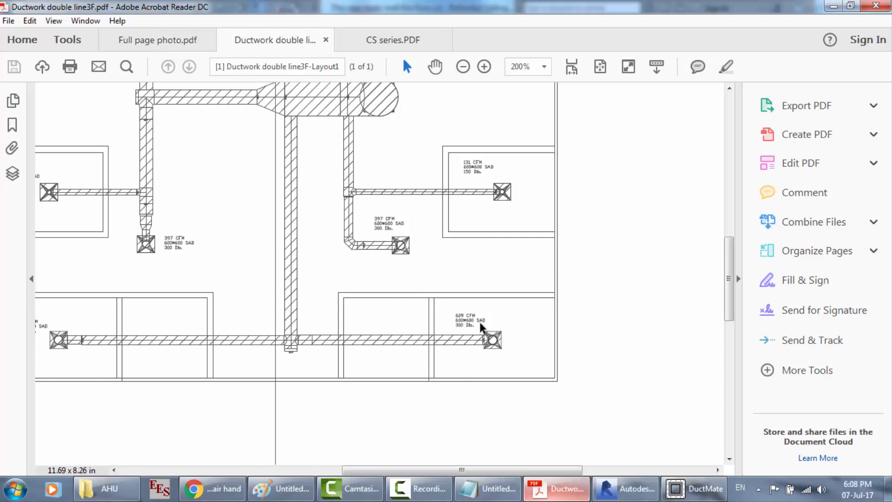
{"action": "scroll", "coordinate": [471, 257], "scroll_direction": "up", "scroll_amount": 3}
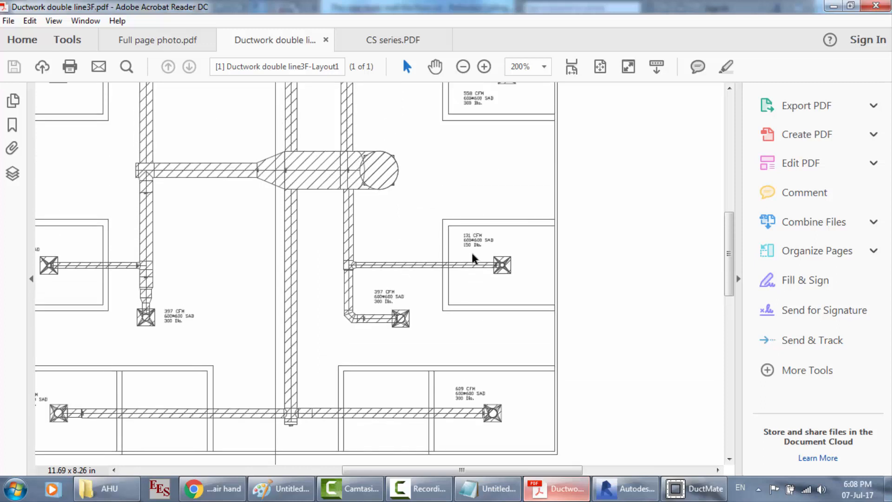
{"action": "scroll", "coordinate": [472, 257], "scroll_direction": "down", "scroll_amount": 2}
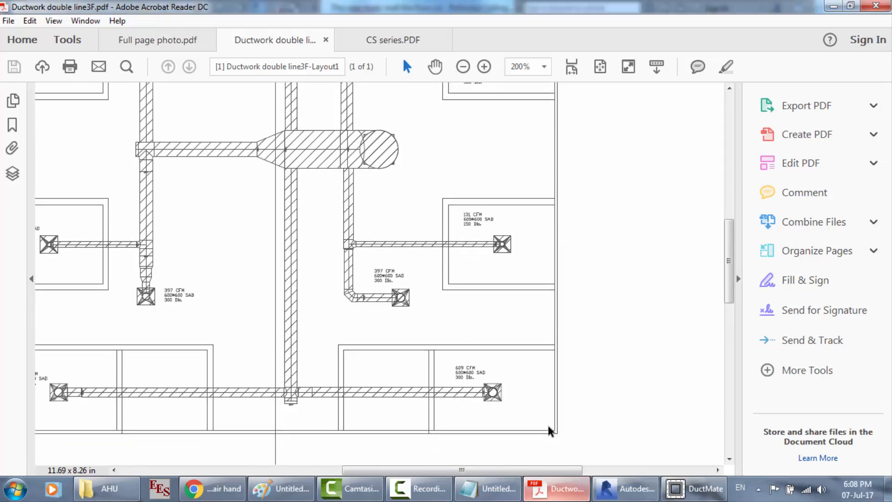
{"action": "scroll", "coordinate": [550, 430], "scroll_direction": "down", "scroll_amount": 2}
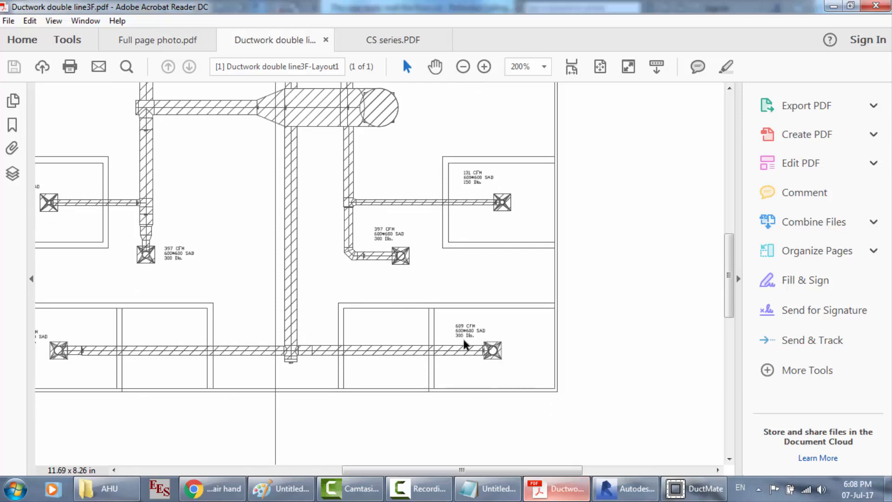
{"action": "left_click", "coordinate": [483, 68]}
{"action": "scroll", "coordinate": [562, 278], "scroll_direction": "down", "scroll_amount": 5}
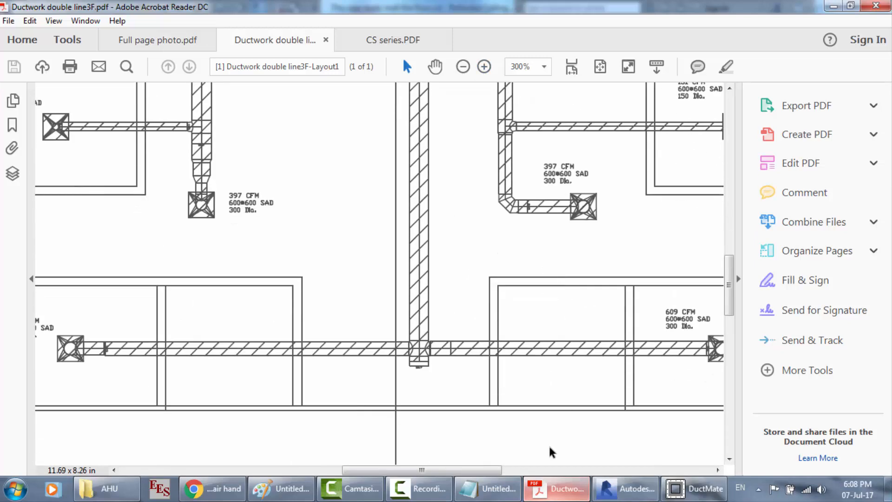
{"action": "left_click_drag", "start_coordinate": [477, 470], "coordinate": [535, 471]}
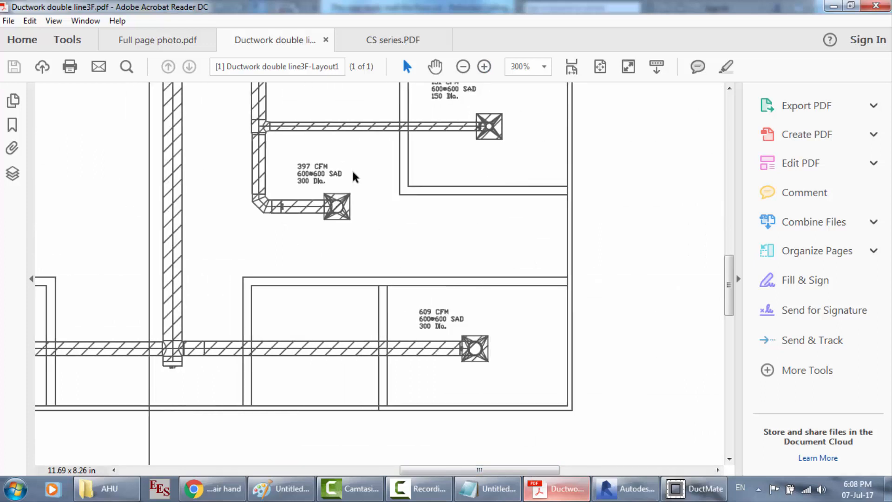
{"action": "scroll", "coordinate": [354, 177], "scroll_direction": "up", "scroll_amount": 1}
{"action": "mouse_move", "coordinate": [306, 203]}
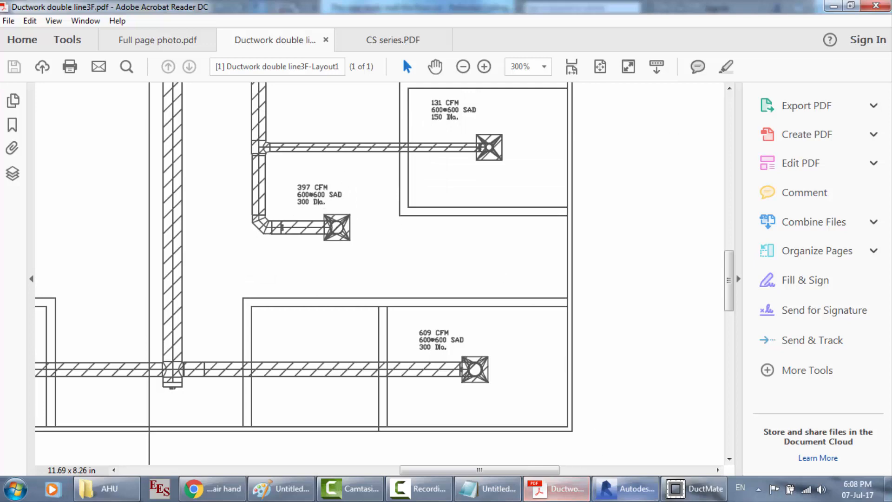
Switch back to Revit and delete the radius elbow and the horizontal duct connected to it below the main duct.
{"action": "left_click", "coordinate": [625, 488]}
{"action": "scroll", "coordinate": [630, 309], "scroll_direction": "down", "scroll_amount": 4}
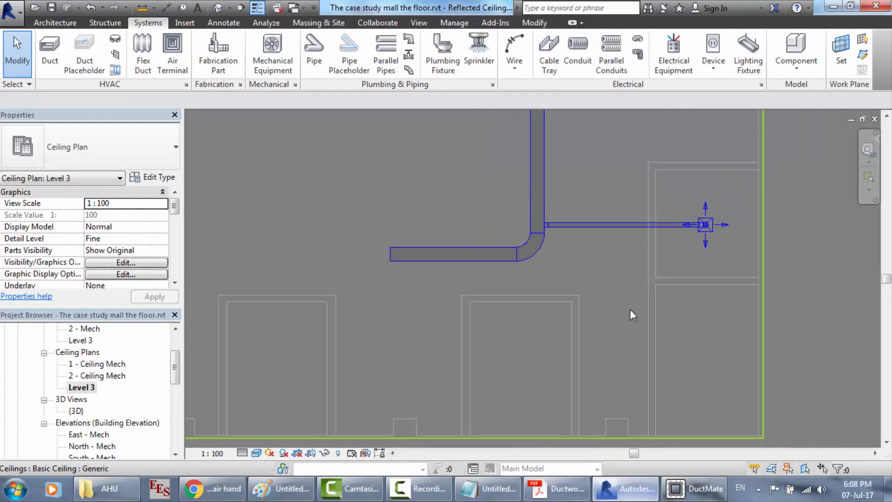
{"action": "scroll", "coordinate": [539, 244], "scroll_direction": "up", "scroll_amount": 2}
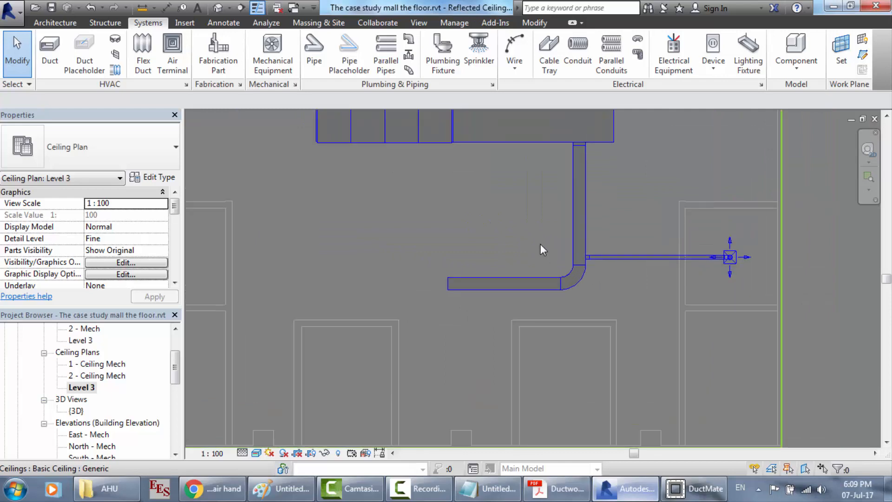
{"action": "left_click", "coordinate": [584, 284]}
{"action": "key", "text": "Delete"}
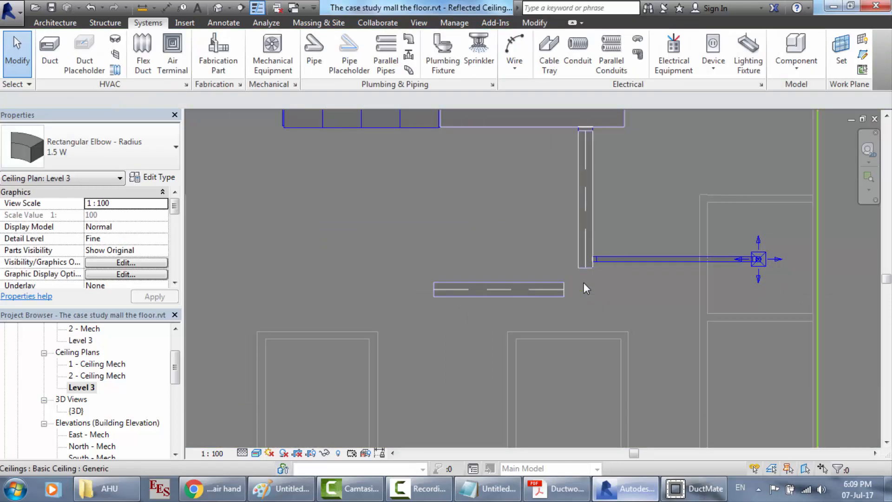
{"action": "left_click", "coordinate": [537, 291]}
{"action": "key", "text": "Delete"}
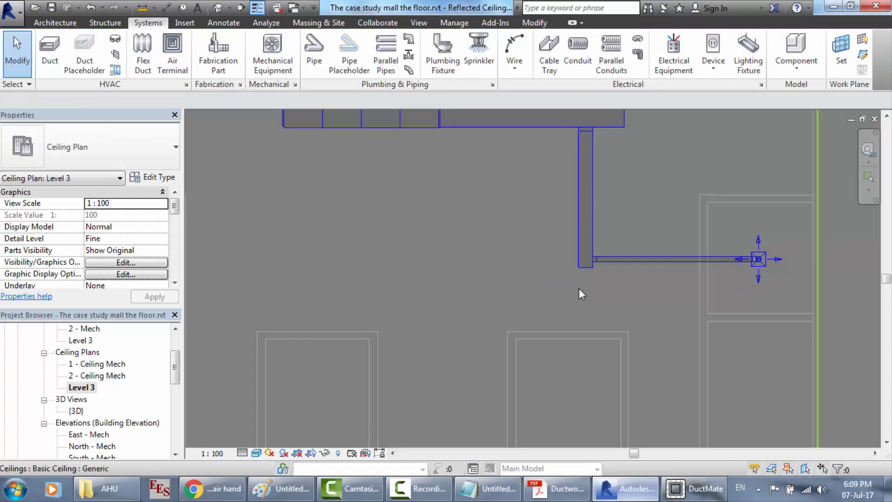
{"action": "scroll", "coordinate": [604, 278], "scroll_direction": "up", "scroll_amount": 2}
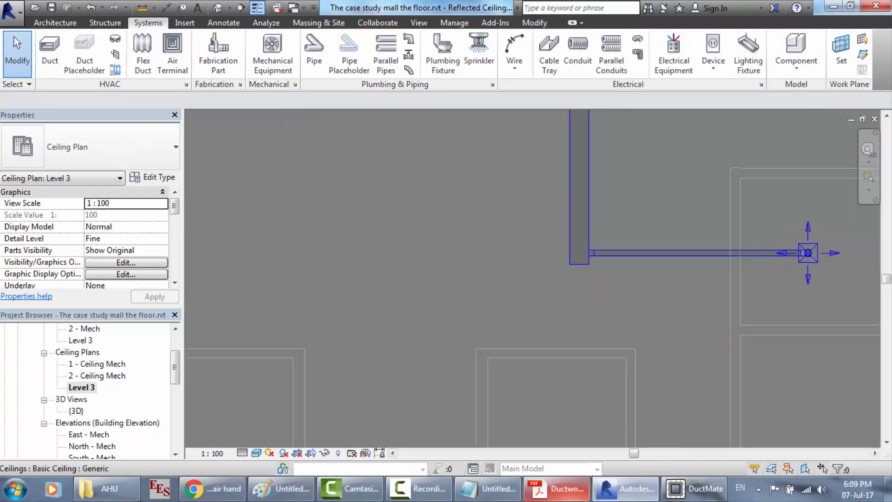
Switch to Notepad and review the noted building and 3rd level CFM totals and the friction value.
{"action": "left_click", "coordinate": [496, 492]}
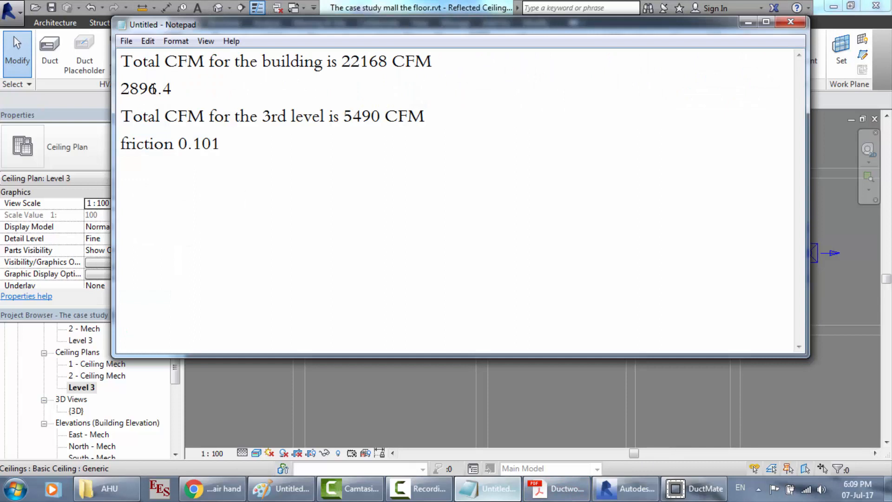
{"action": "left_click", "coordinate": [176, 88]}
{"action": "left_click_drag", "start_coordinate": [150, 85], "coordinate": [121, 88]}
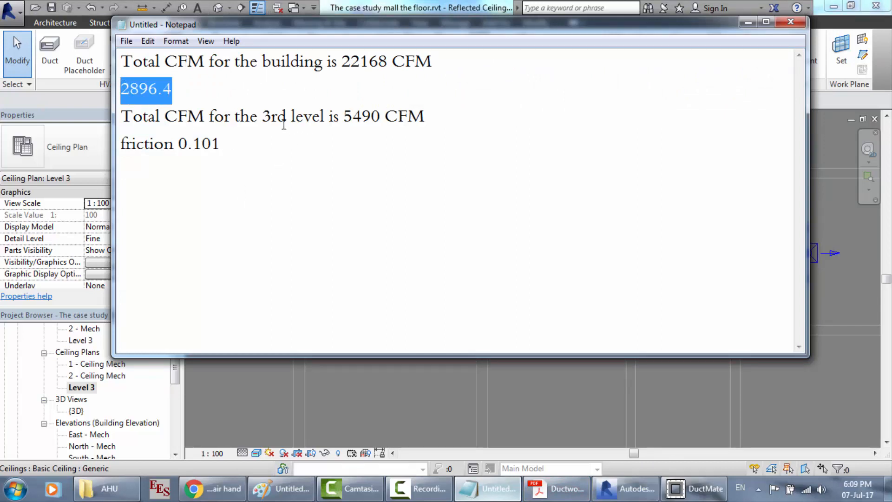
{"action": "left_click", "coordinate": [286, 125]}
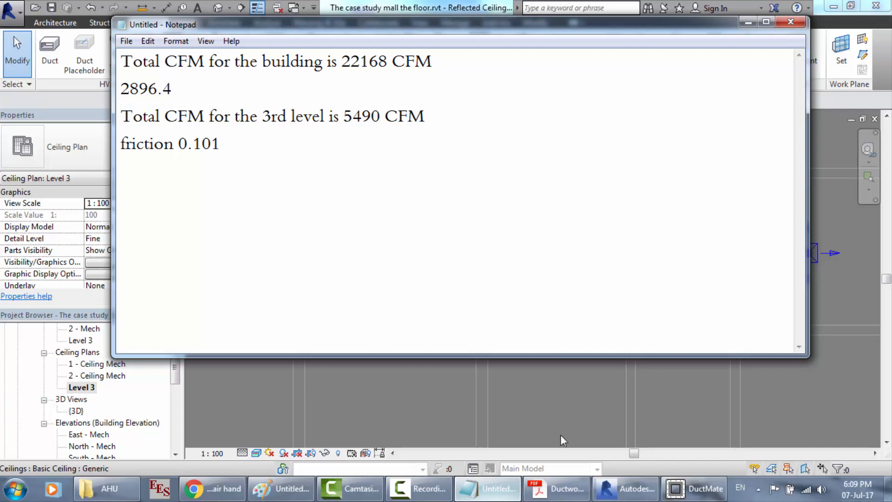
Add the airflow 2213CFM and the calculation 2213-131=2082 below the friction value in the Notepad notes.
{"action": "left_click", "coordinate": [692, 489]}
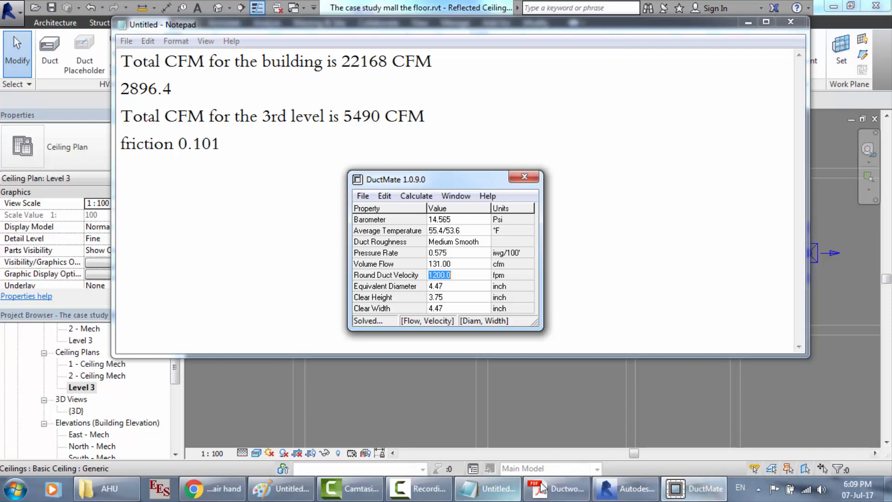
{"action": "left_click", "coordinate": [627, 488]}
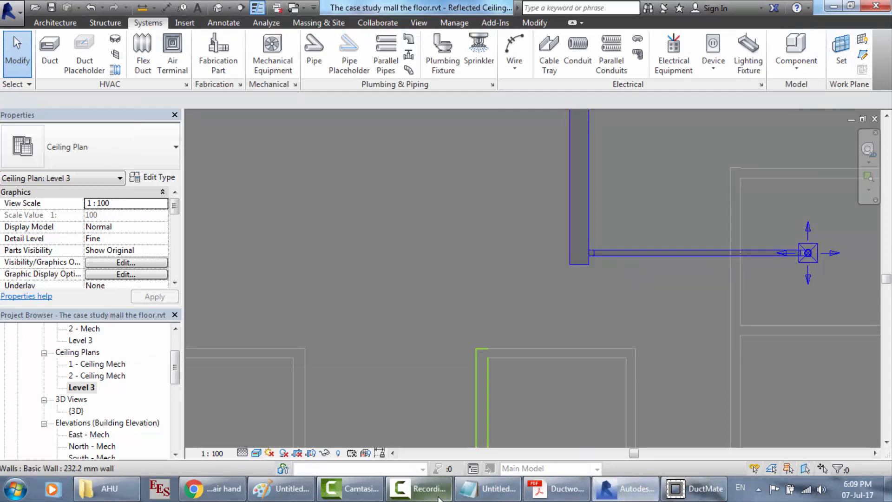
{"action": "left_click", "coordinate": [438, 496]}
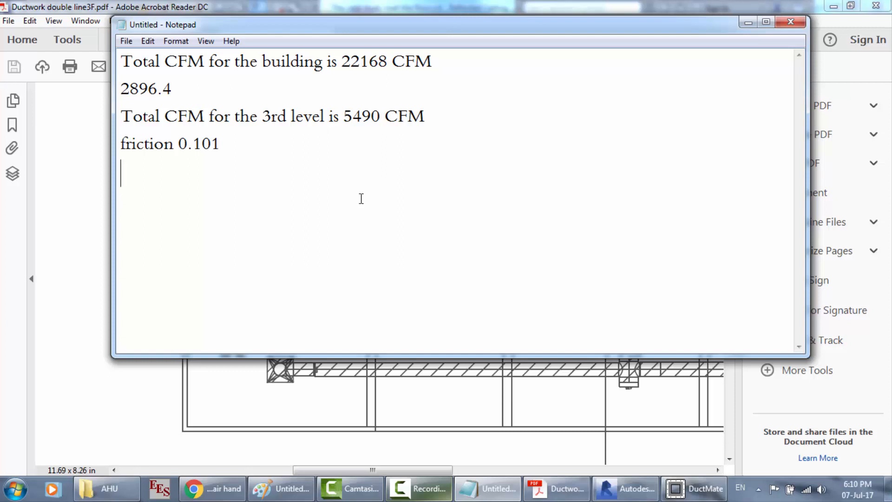
{"action": "type", "text": "2213CFM "}
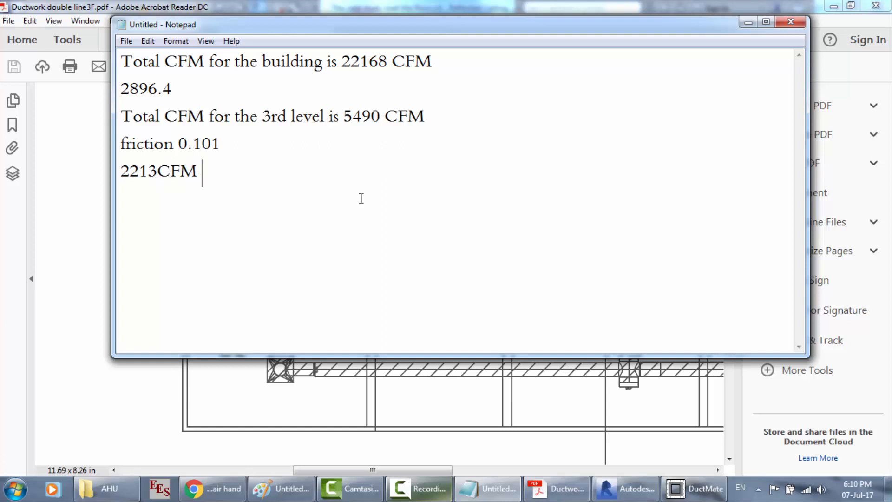
{"action": "type", "text": "2213-131"}
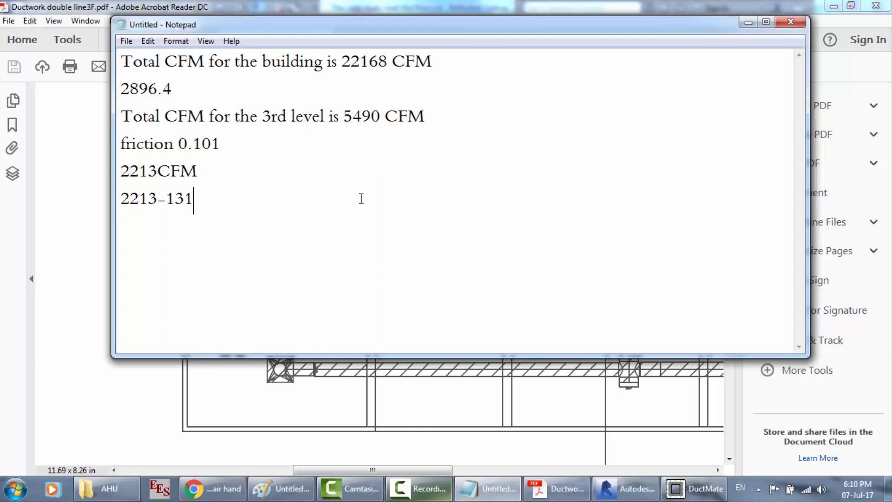
{"action": "type", "text": "=2080"}
{"action": "key", "text": "BackSpace"}
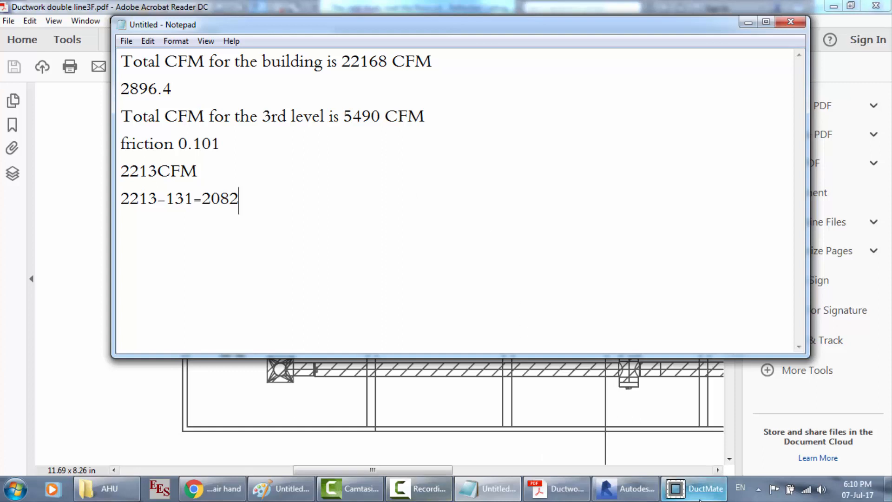
Switch to DuctMate and set the volume flow to 2082 cfm.
{"action": "left_click", "coordinate": [679, 489]}
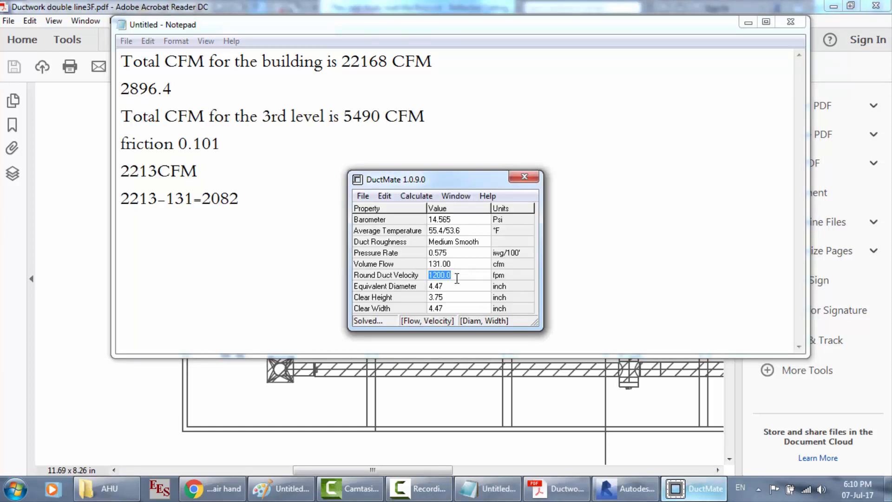
{"action": "type", "text": "2"}
{"action": "left_click", "coordinate": [459, 265]}
{"action": "left_click", "coordinate": [459, 265]}
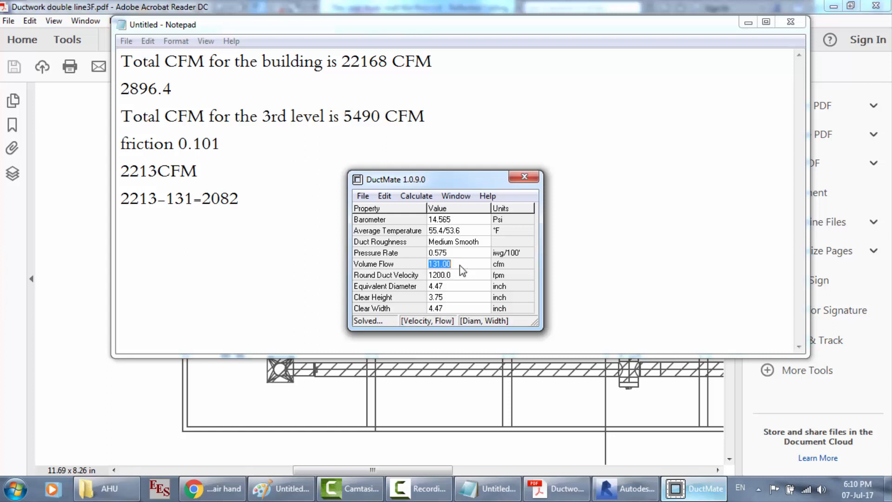
{"action": "type", "text": "2082"}
{"action": "left_click", "coordinate": [458, 274]}
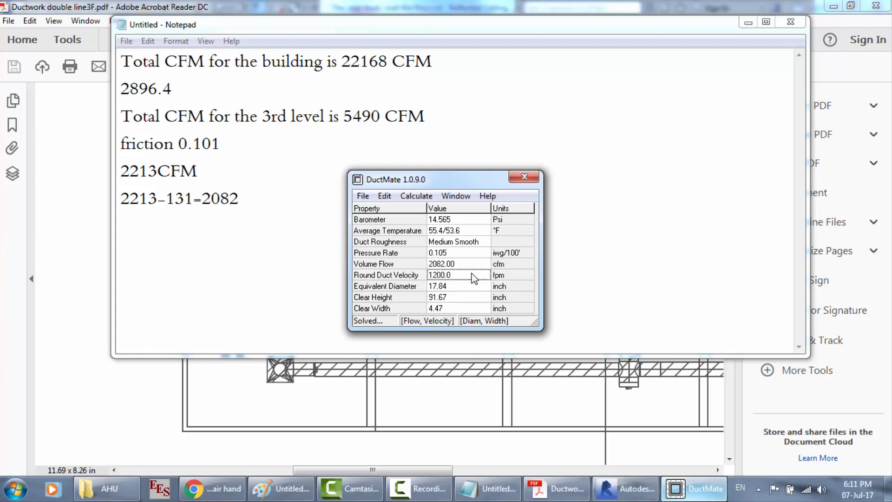
Size the duct with a pressure rate of 0.101 iwg/100' and a clear width of 17.98 inches.
{"action": "left_click", "coordinate": [453, 251]}
{"action": "type", "text": "."}
{"action": "left_click", "coordinate": [450, 262]}
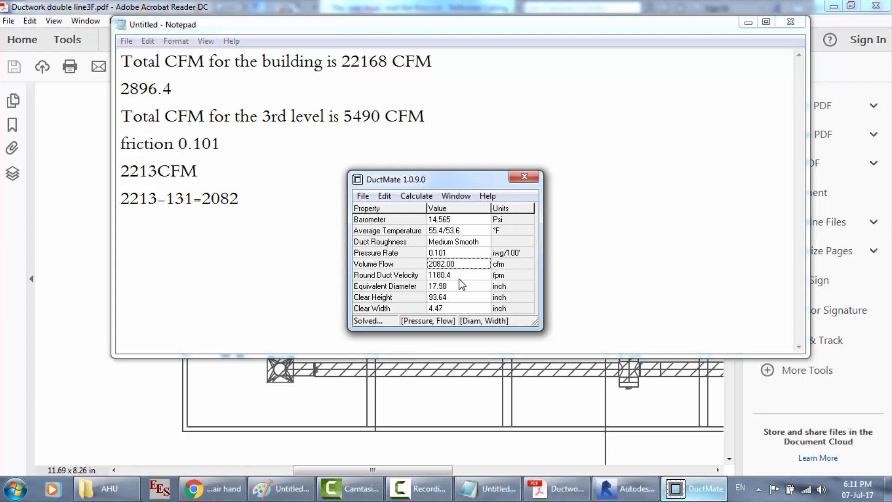
{"action": "left_click", "coordinate": [441, 309]}
{"action": "type", "text": "80"}
{"action": "left_click", "coordinate": [454, 300]}
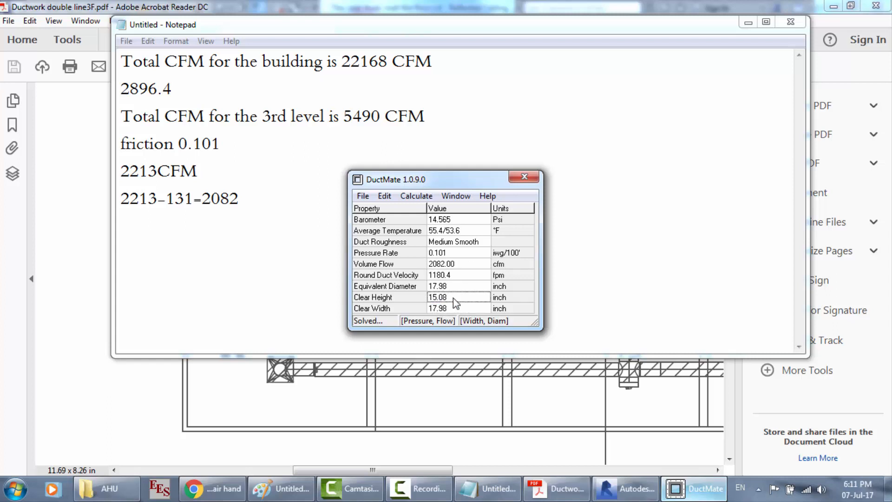
{"action": "left_click", "coordinate": [453, 266]}
{"action": "left_click", "coordinate": [453, 267]}
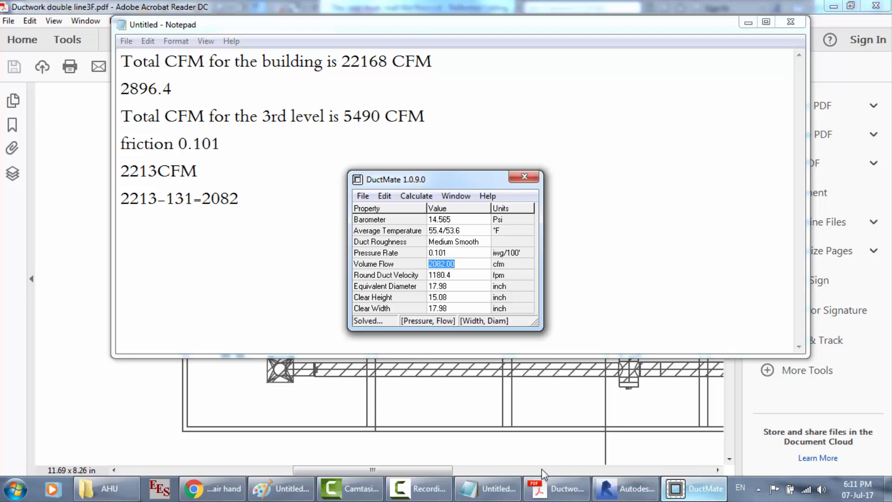
Switch to Revit and set up a new rectangular duct with 18" width and 16" height.
{"action": "left_click", "coordinate": [625, 488]}
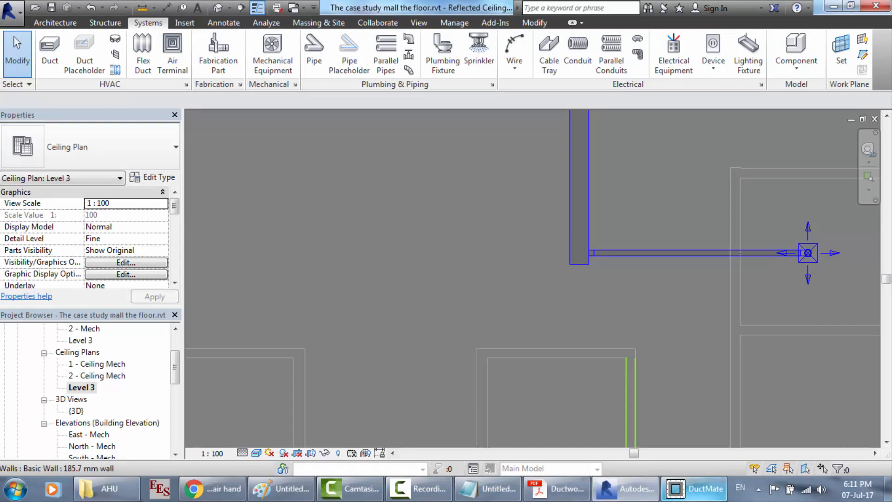
{"action": "left_click", "coordinate": [674, 495]}
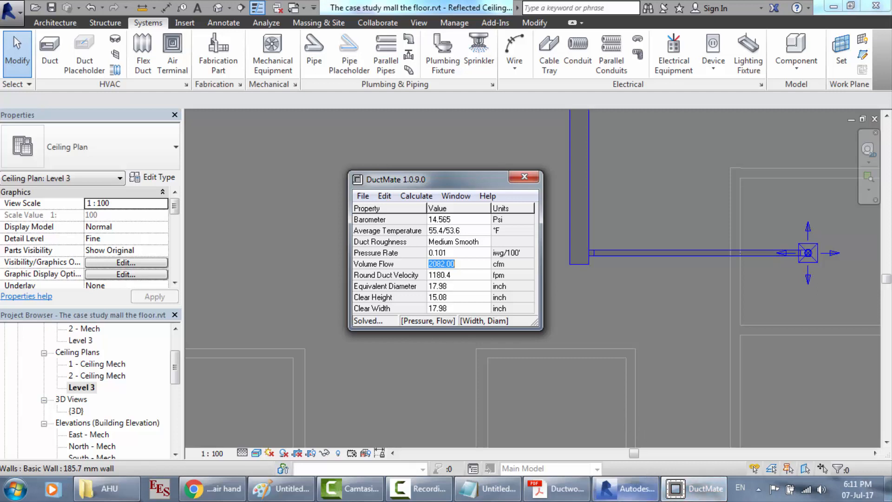
{"action": "left_click", "coordinate": [631, 488]}
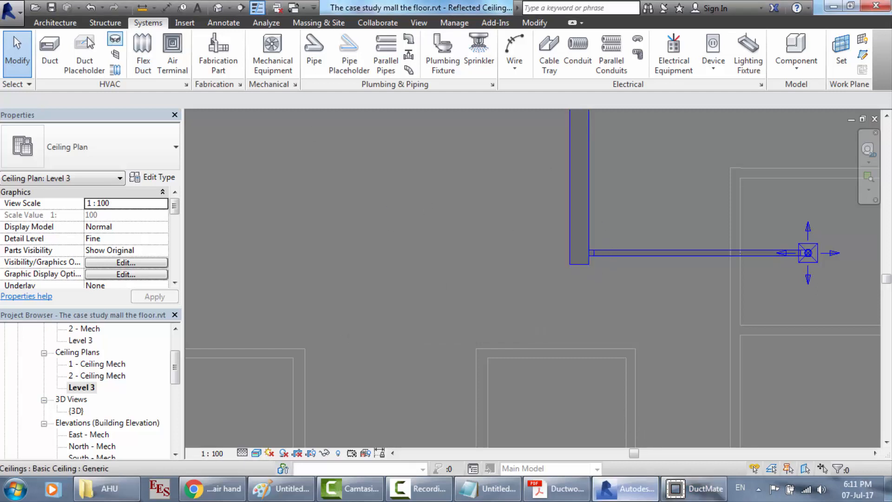
{"action": "left_click", "coordinate": [56, 47]}
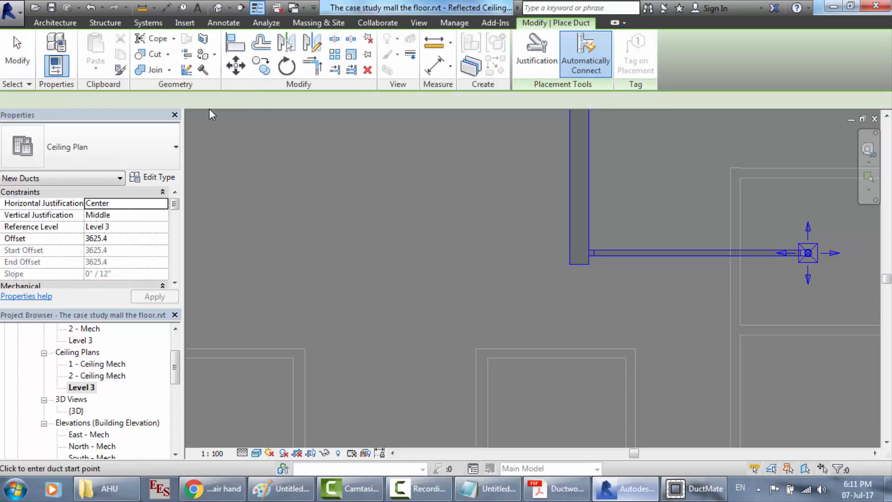
{"action": "left_click", "coordinate": [155, 101]}
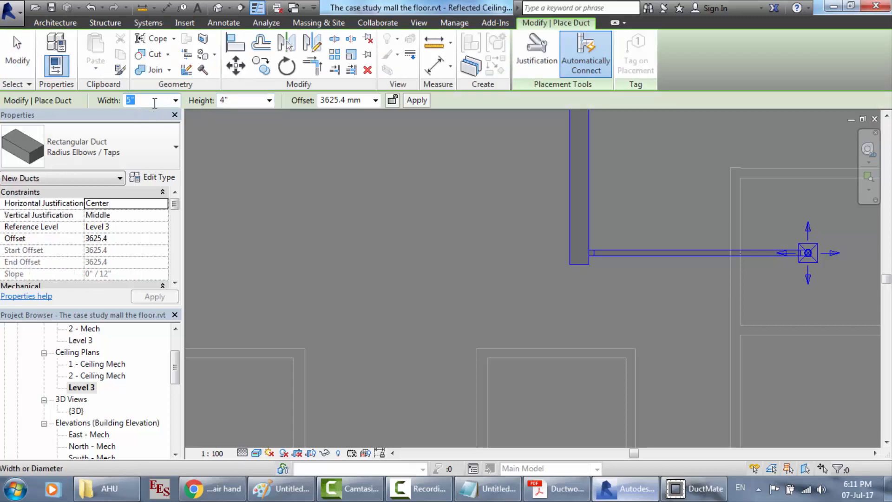
{"action": "left_click", "coordinate": [232, 102]}
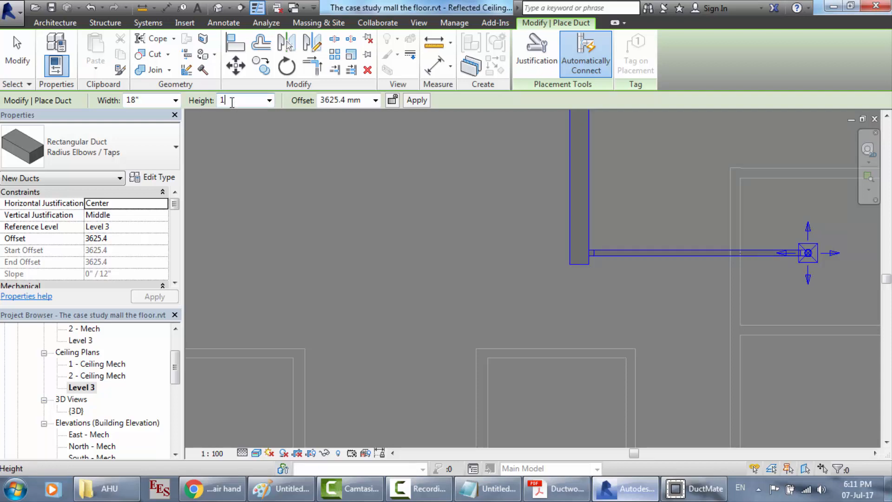
{"action": "type", "text": "16"}
{"action": "key", "text": "Return"}
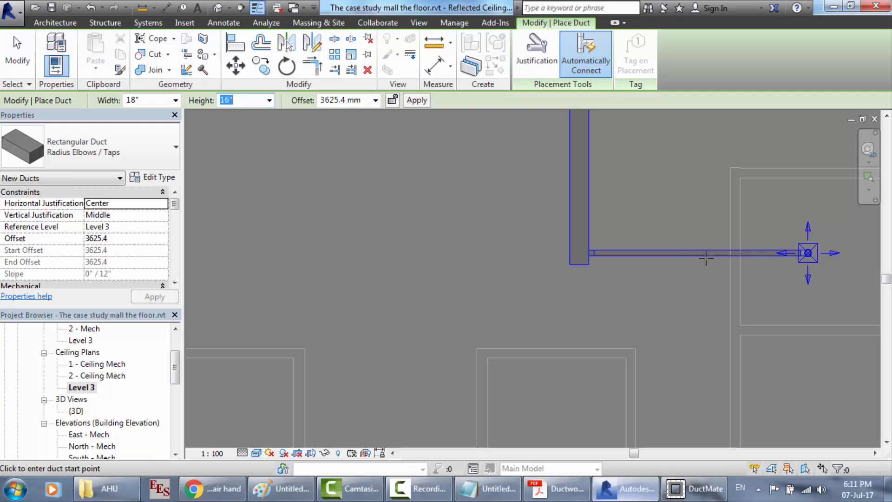
Extend the main duct's lower end downward with the 18" x 16" duct and turn it left for about 3400 mm.
{"action": "left_click", "coordinate": [579, 264]}
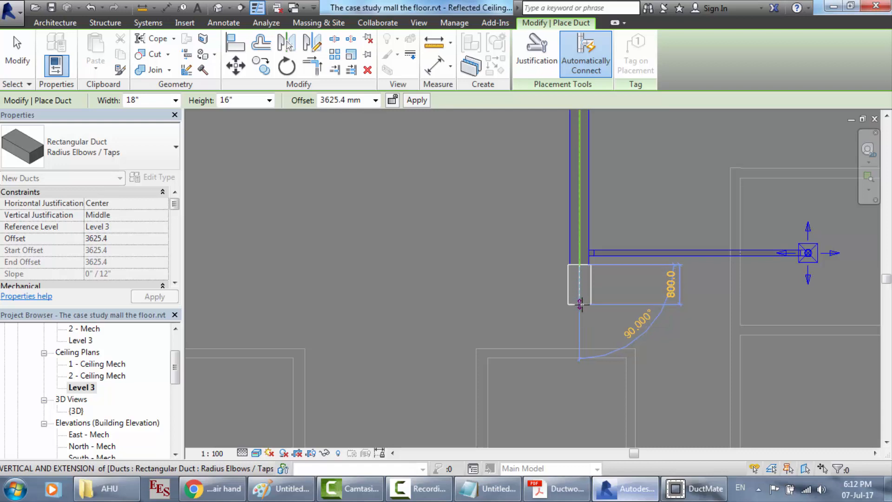
{"action": "left_click", "coordinate": [543, 304]}
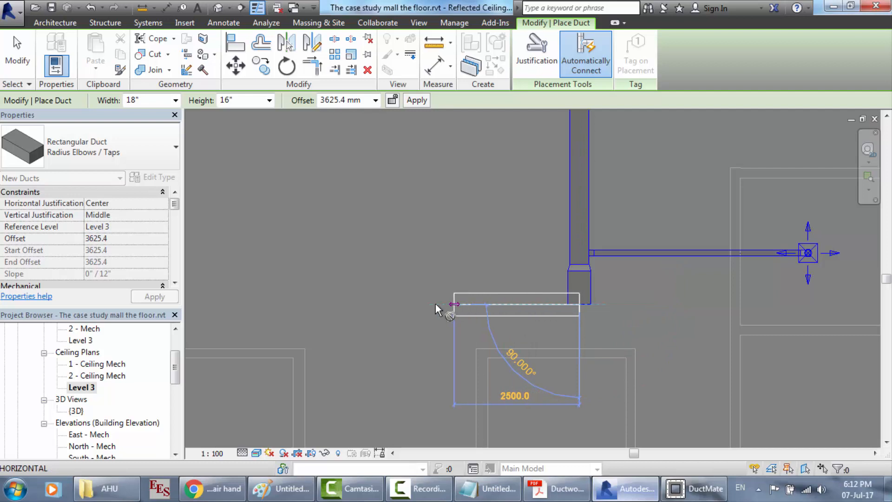
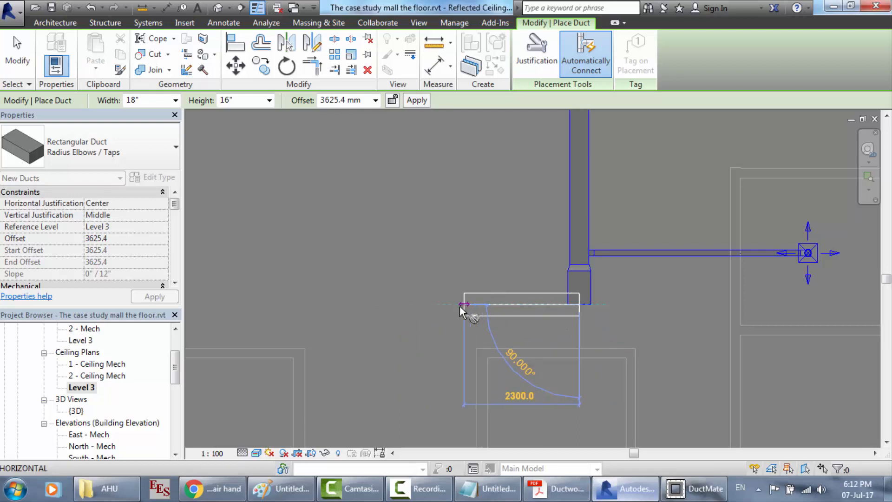
{"action": "key", "text": "Escape"}
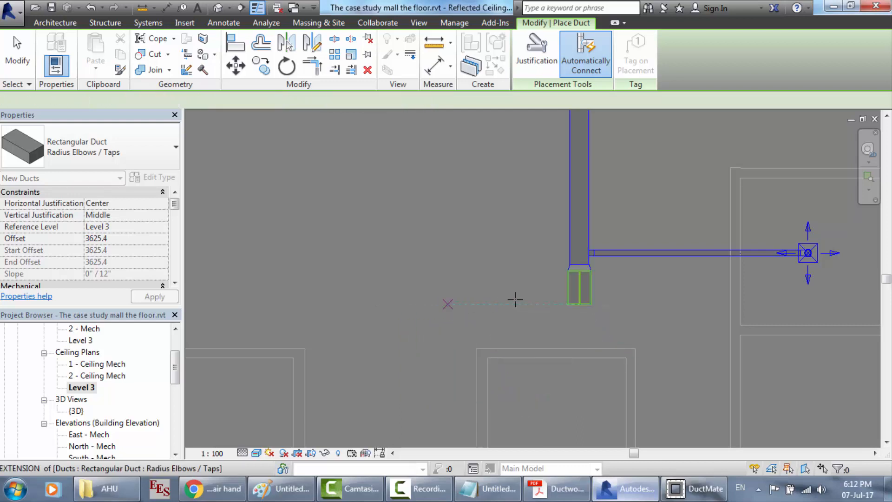
{"action": "left_click", "coordinate": [580, 305]}
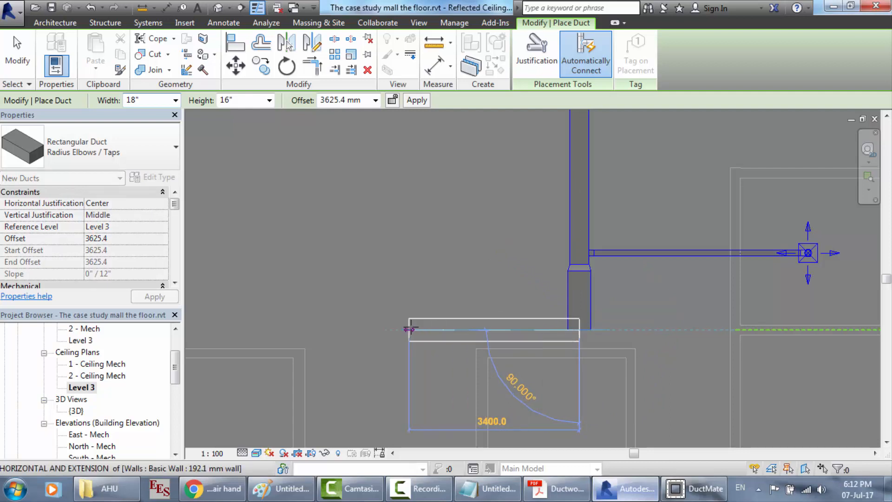
{"action": "left_click", "coordinate": [409, 330]}
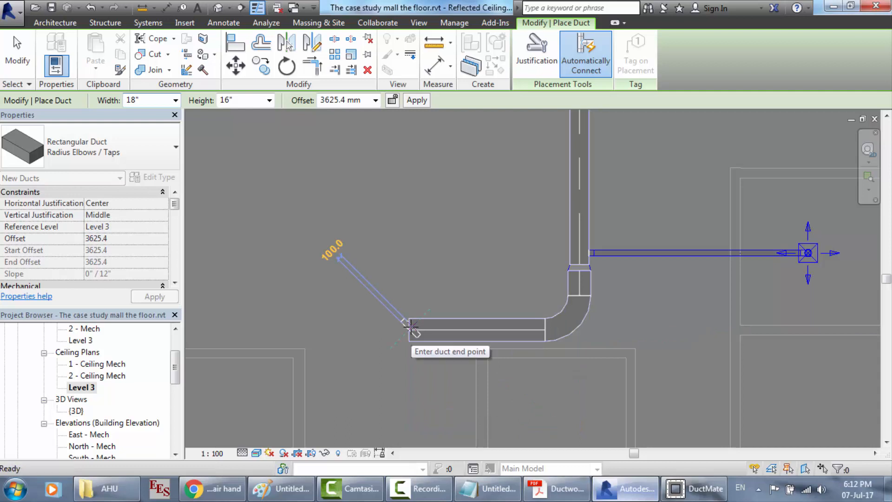
{"action": "key", "text": "Escape"}
Open the 3D view and examine the new elbow, the size transition and the diffuser branch tap on the main duct.
{"action": "left_click", "coordinate": [219, 7]}
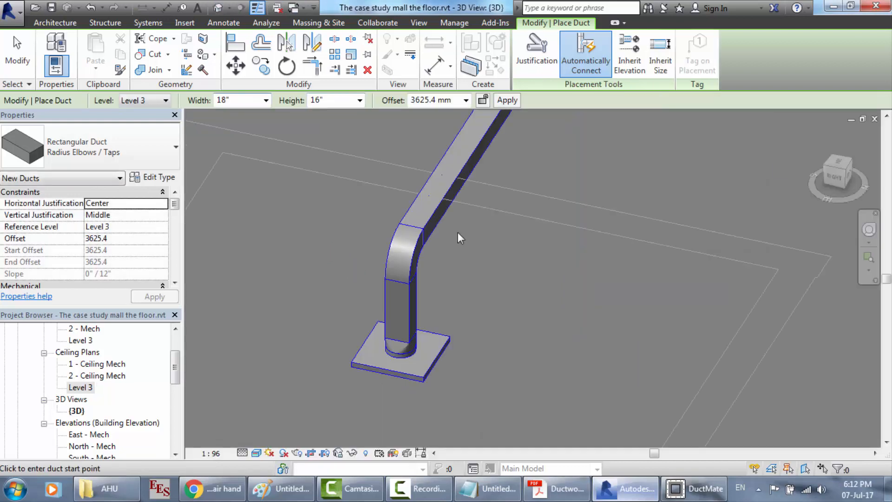
{"action": "scroll", "coordinate": [457, 232], "scroll_direction": "down", "scroll_amount": 5}
{"action": "scroll", "coordinate": [458, 232], "scroll_direction": "down", "scroll_amount": 5}
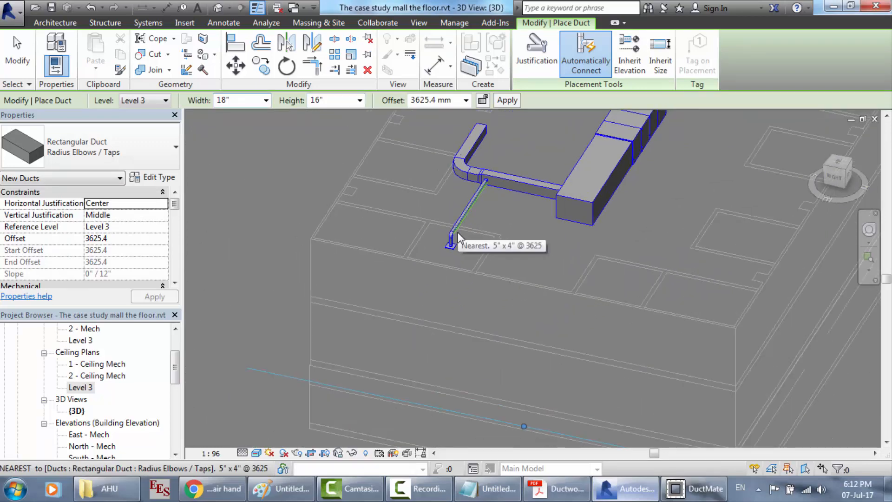
{"action": "scroll", "coordinate": [459, 136], "scroll_direction": "up", "scroll_amount": 5}
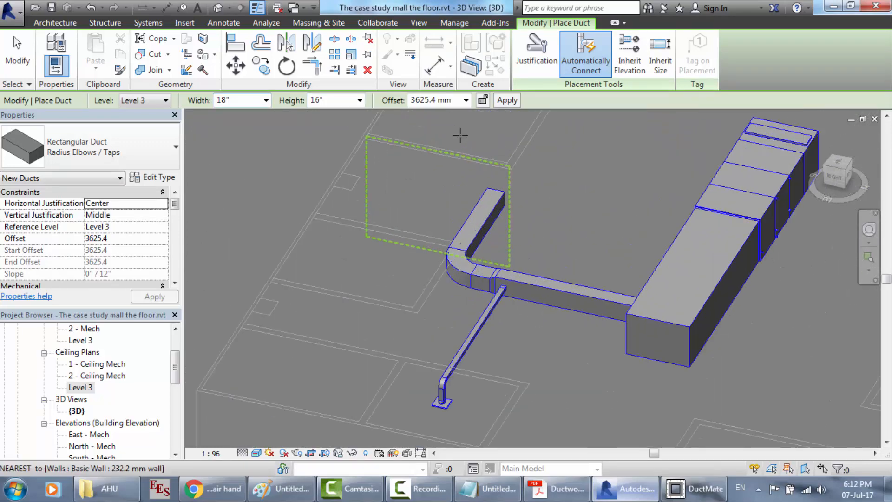
{"action": "scroll", "coordinate": [481, 270], "scroll_direction": "up", "scroll_amount": 2}
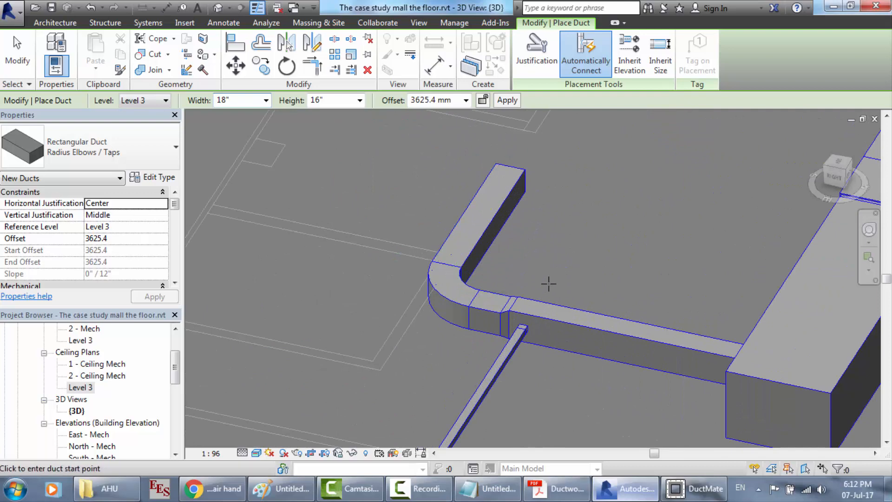
{"action": "scroll", "coordinate": [511, 323], "scroll_direction": "up", "scroll_amount": 1}
{"action": "scroll", "coordinate": [511, 322], "scroll_direction": "up", "scroll_amount": 2}
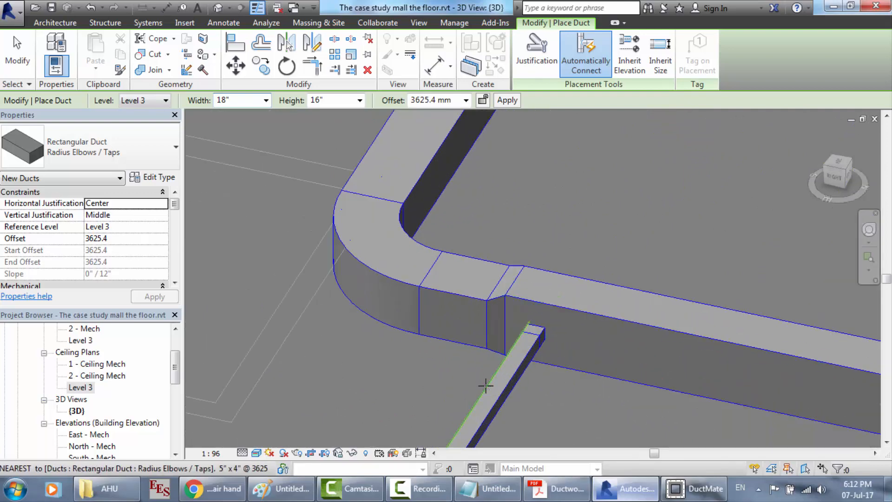
{"action": "scroll", "coordinate": [508, 320], "scroll_direction": "up", "scroll_amount": 2}
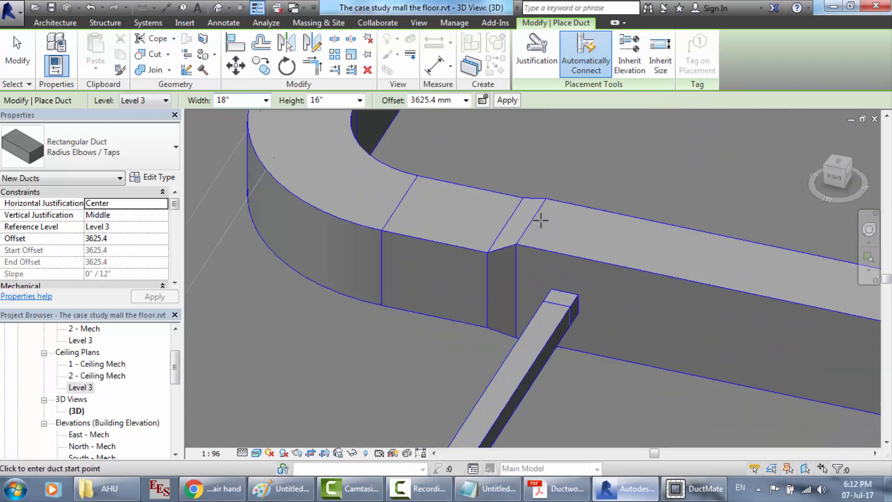
{"action": "key", "text": "Escape"}
{"action": "key", "text": "Escape"}
Try the 30 Degree Rectangular to Round Transition - Angle type on the main duct's transition and undo the change.
{"action": "left_click", "coordinate": [507, 256]}
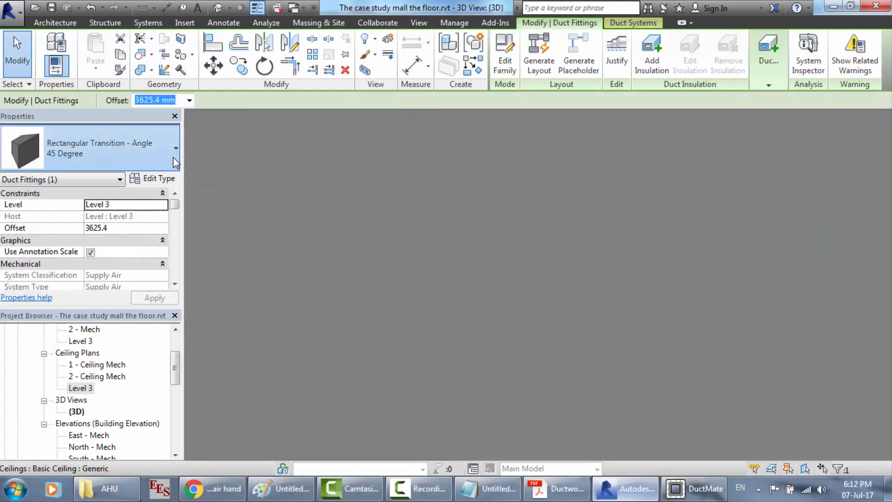
{"action": "left_click", "coordinate": [176, 162]}
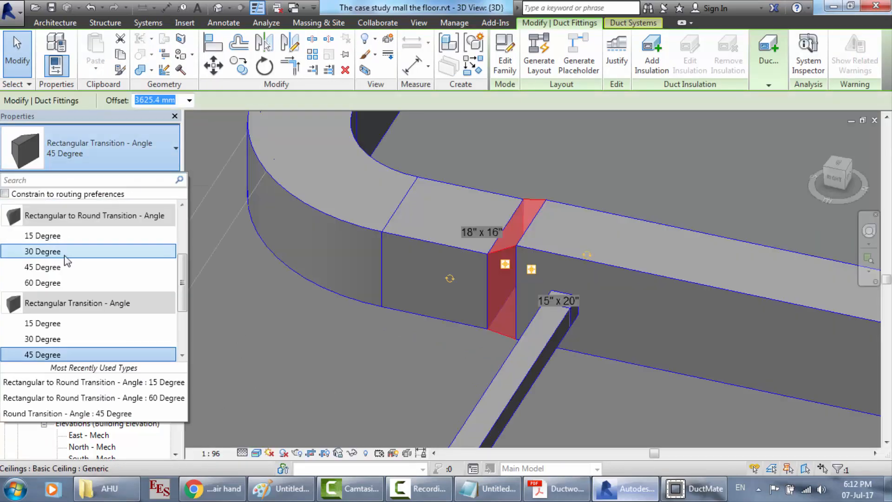
{"action": "key", "text": "Escape"}
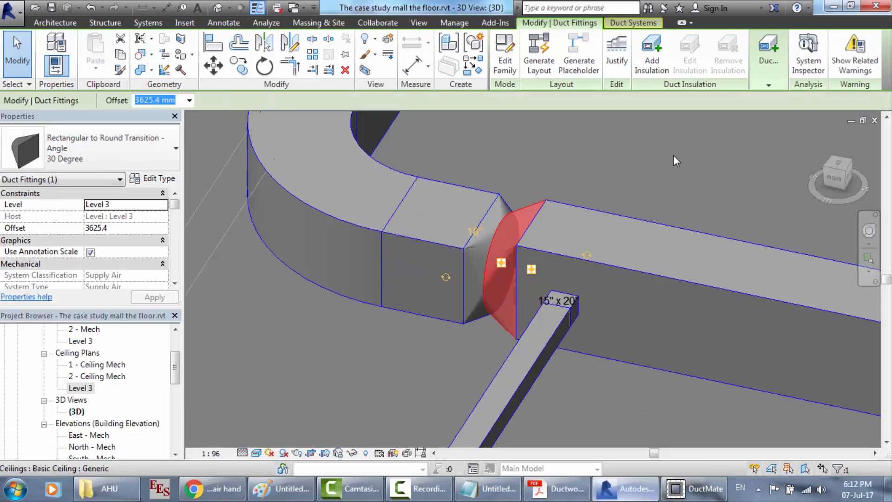
{"action": "key", "text": "ctrl+z"}
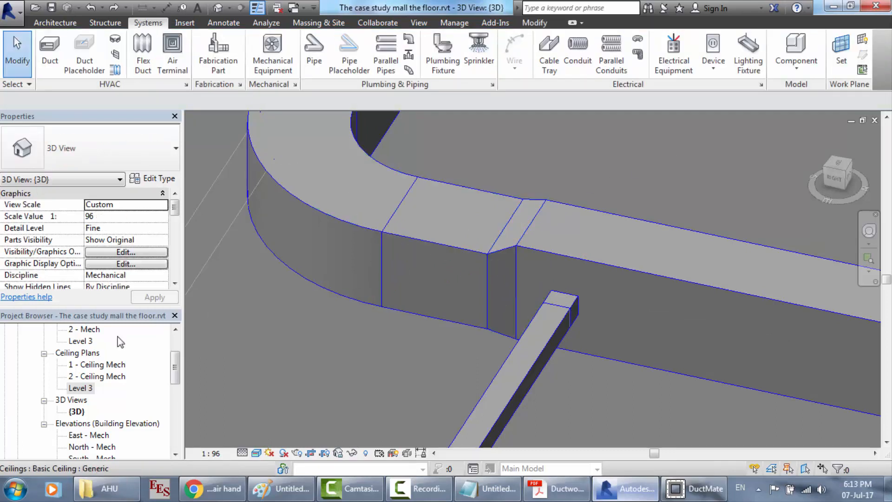
Open the Level 3 ceiling plan at the new elbow and the horizontal duct run beyond it.
{"action": "double_click", "coordinate": [81, 387]}
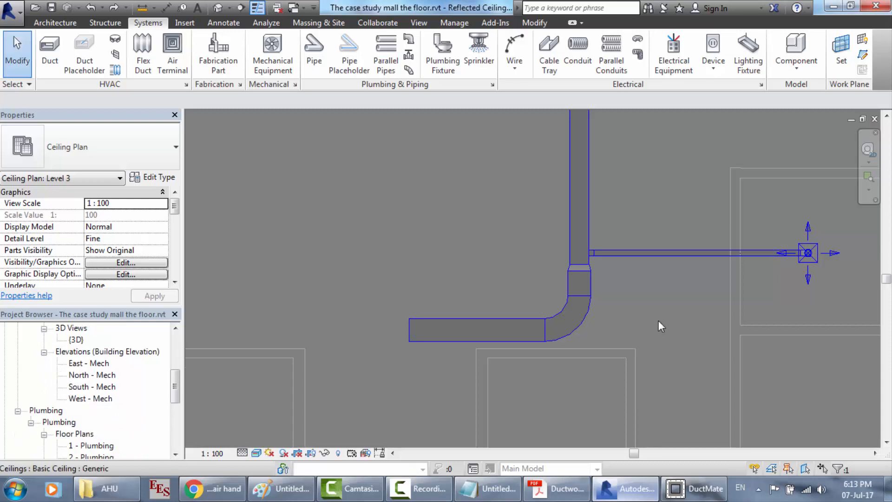
{"action": "scroll", "coordinate": [658, 320], "scroll_direction": "down", "scroll_amount": 3}
{"action": "scroll", "coordinate": [626, 314], "scroll_direction": "up", "scroll_amount": 2}
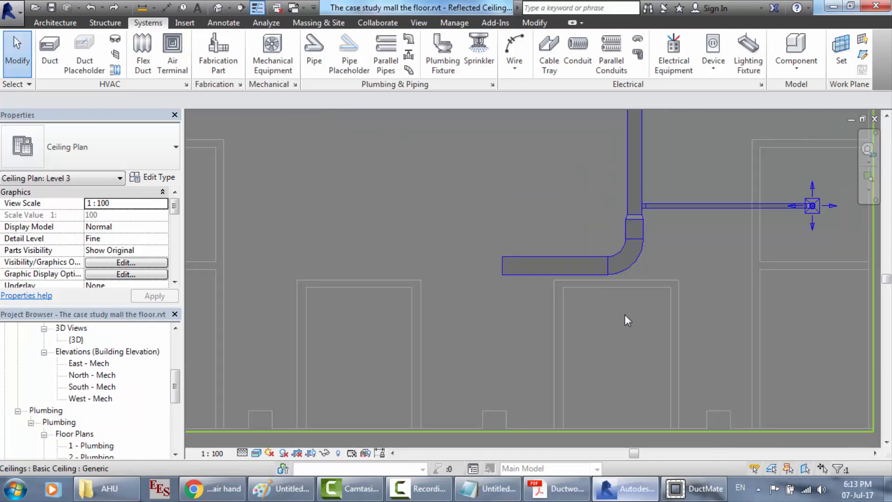
{"action": "scroll", "coordinate": [631, 260], "scroll_direction": "up", "scroll_amount": 2}
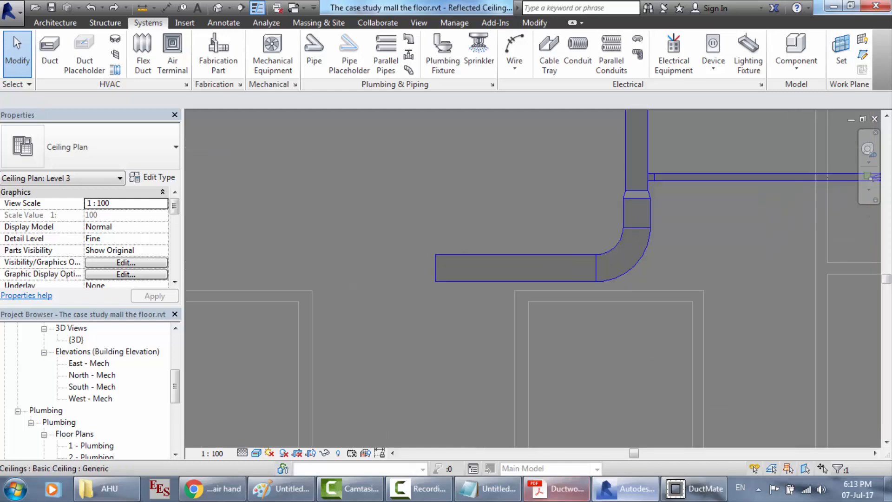
Switch to the ductwork PDF, examine the duct branches in the building's lower-right area, and compare them with the Revit ceiling plan.
{"action": "left_click", "coordinate": [556, 489]}
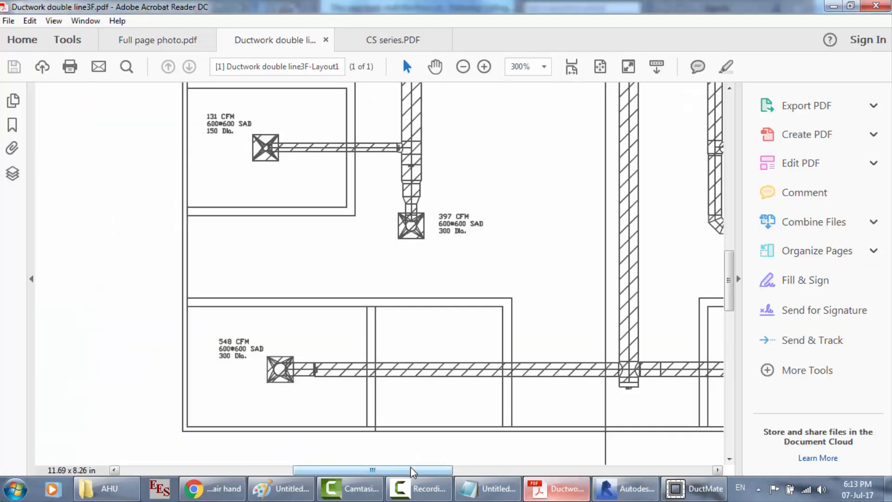
{"action": "left_click_drag", "start_coordinate": [411, 471], "coordinate": [493, 468]}
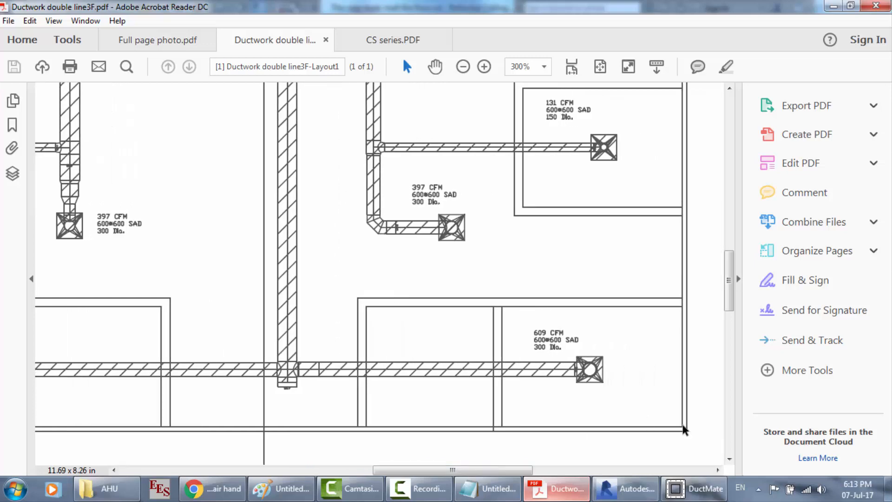
{"action": "left_click", "coordinate": [625, 488]}
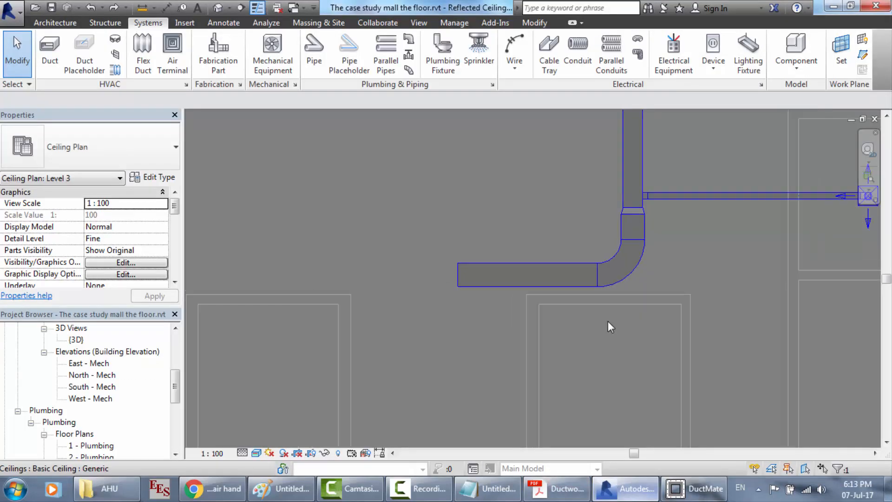
{"action": "scroll", "coordinate": [607, 322], "scroll_direction": "down", "scroll_amount": 4}
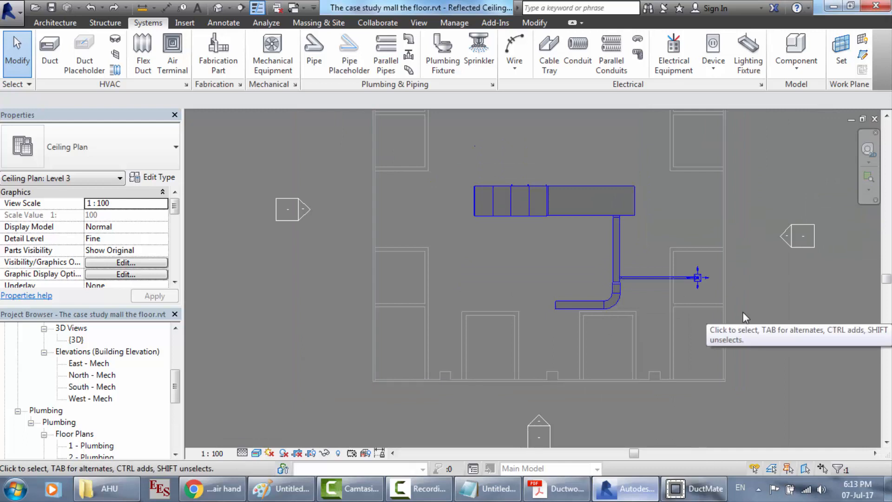
{"action": "scroll", "coordinate": [742, 312], "scroll_direction": "up", "scroll_amount": 1}
{"action": "scroll", "coordinate": [743, 311], "scroll_direction": "up", "scroll_amount": 3}
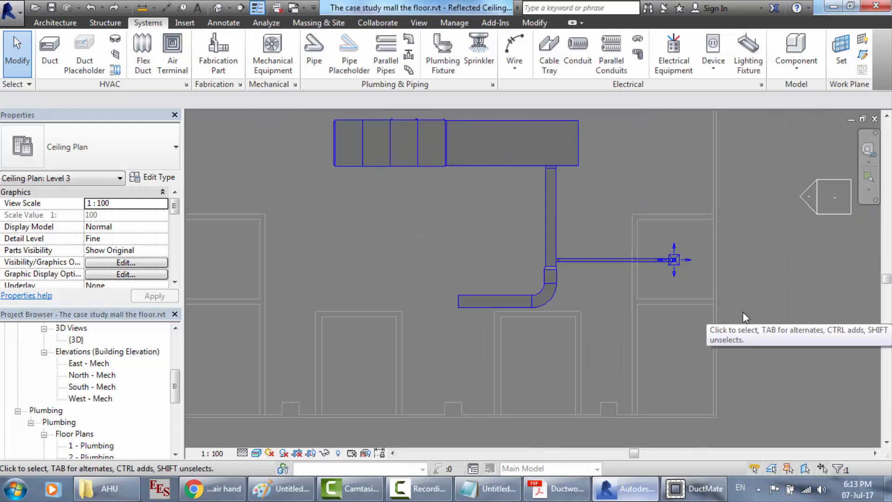
{"action": "scroll", "coordinate": [723, 239], "scroll_direction": "up", "scroll_amount": 2}
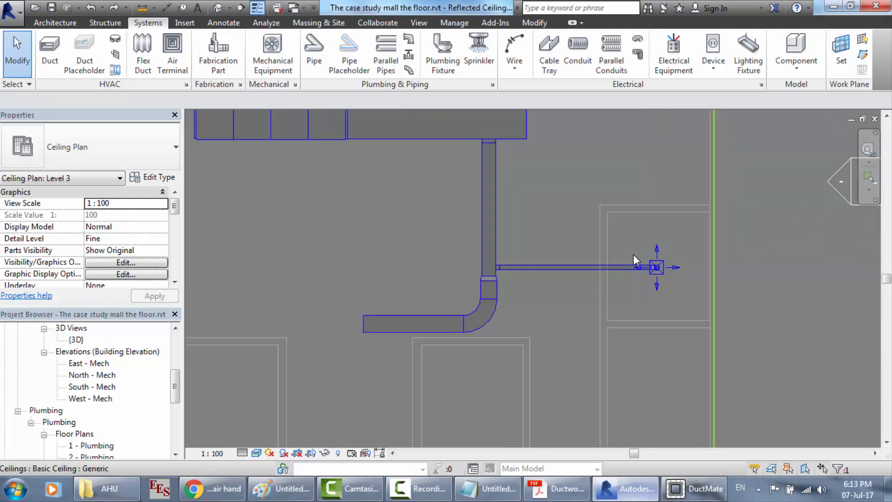
{"action": "scroll", "coordinate": [633, 254], "scroll_direction": "up", "scroll_amount": 2}
Check in the PDF how the 131 CFM and 397 CFM diffuser branches leave the main duct, and compare with the Revit plan.
{"action": "left_click", "coordinate": [556, 488]}
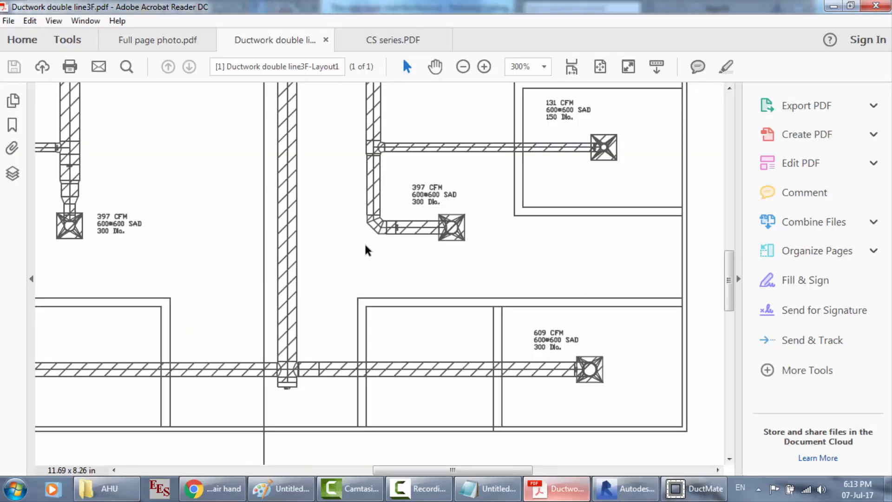
{"action": "scroll", "coordinate": [189, 225], "scroll_direction": "down", "scroll_amount": 2}
{"action": "scroll", "coordinate": [146, 221], "scroll_direction": "up", "scroll_amount": 4}
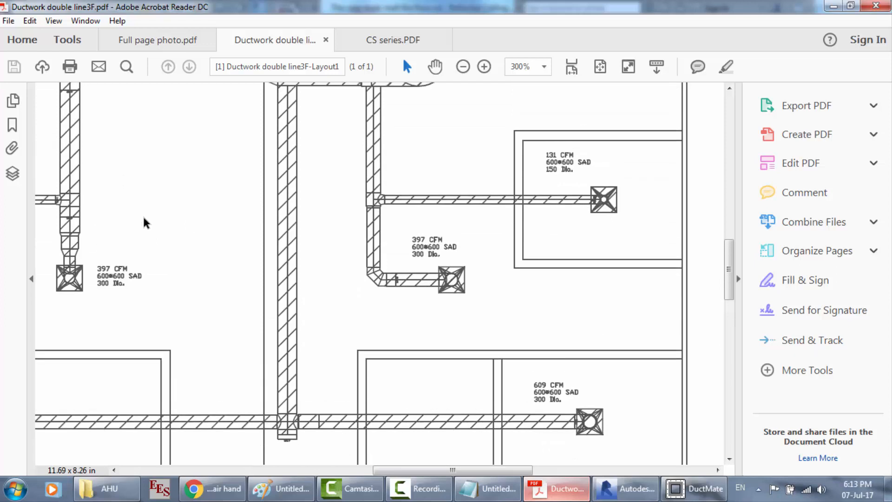
{"action": "scroll", "coordinate": [424, 255], "scroll_direction": "up", "scroll_amount": 2}
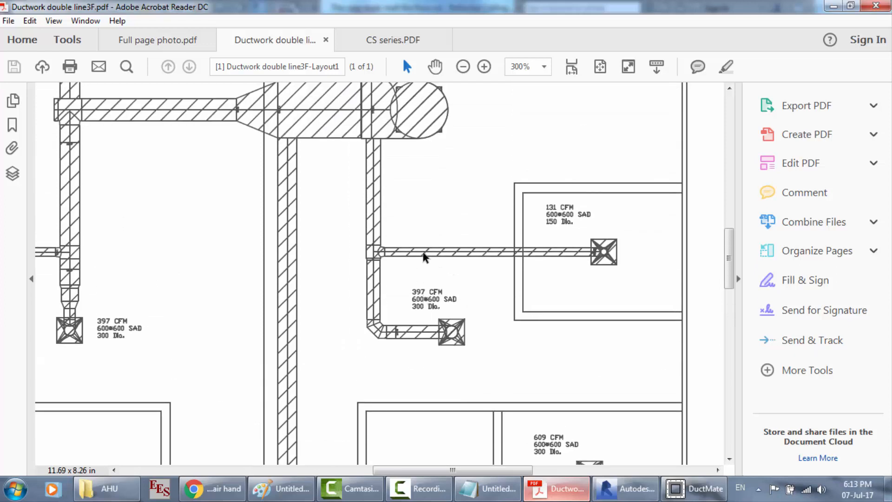
{"action": "scroll", "coordinate": [424, 257], "scroll_direction": "down", "scroll_amount": 3}
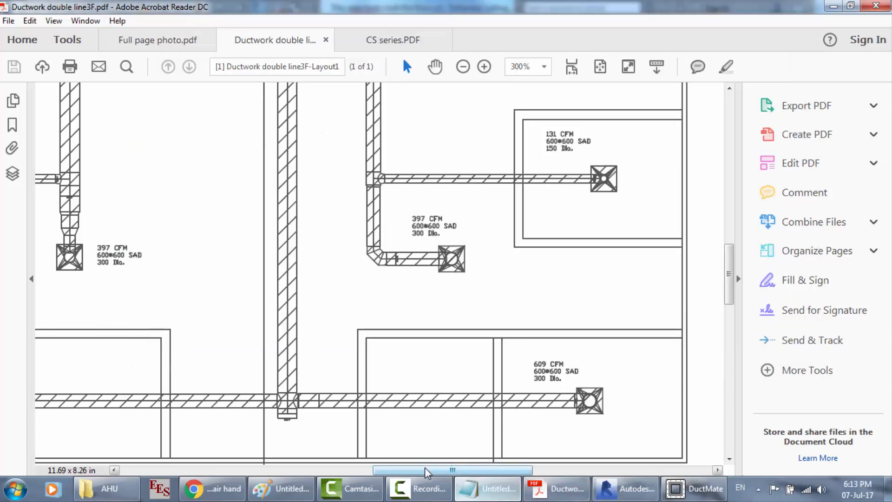
{"action": "left_click", "coordinate": [624, 488]}
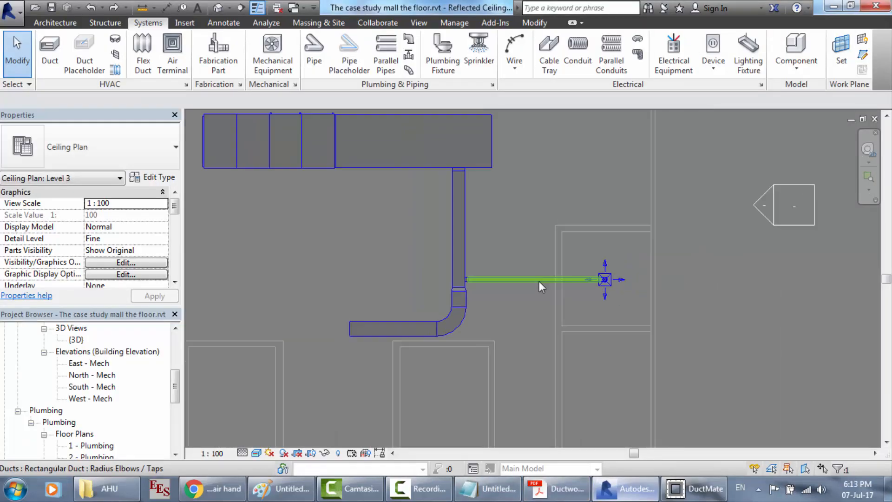
{"action": "scroll", "coordinate": [539, 281], "scroll_direction": "down", "scroll_amount": 4}
{"action": "scroll", "coordinate": [393, 221], "scroll_direction": "down", "scroll_amount": 2}
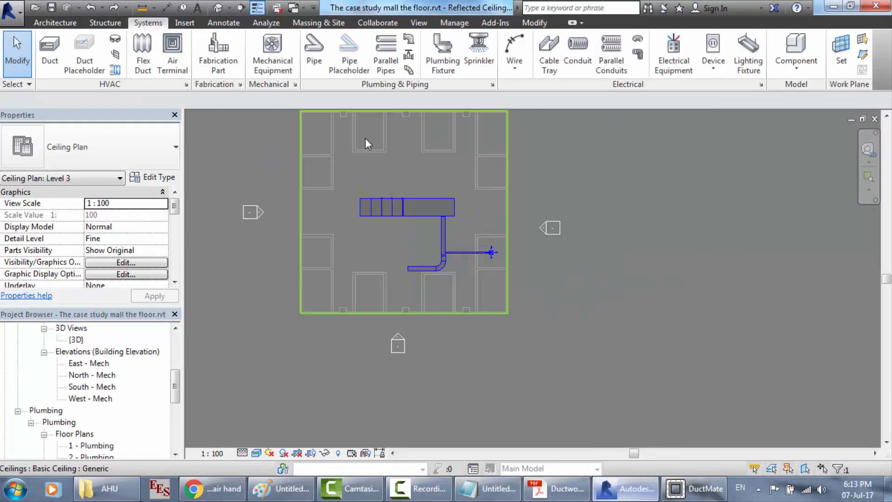
{"action": "scroll", "coordinate": [362, 132], "scroll_direction": "up", "scroll_amount": 1}
Review the PDF diffusers between the 609 CFM and 558 CFM rooms and compare their locations with the ductwork modelled in Revit.
{"action": "left_click", "coordinate": [557, 488]}
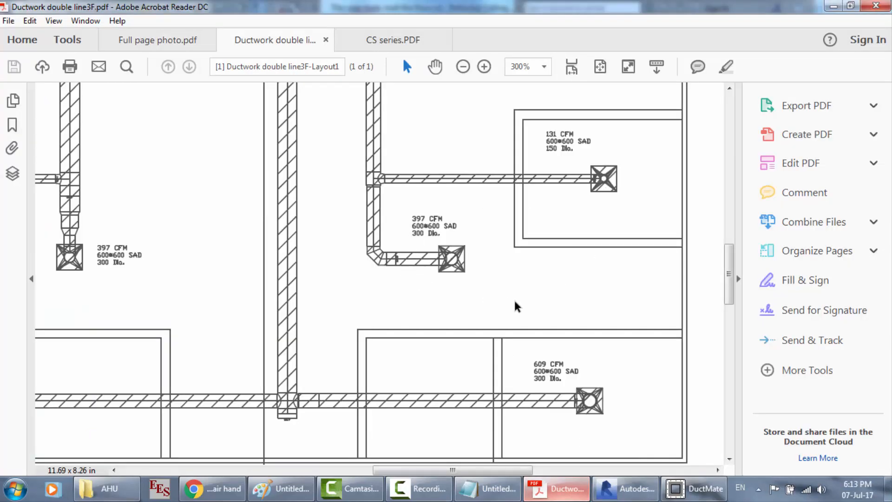
{"action": "scroll", "coordinate": [251, 265], "scroll_direction": "down", "scroll_amount": 1}
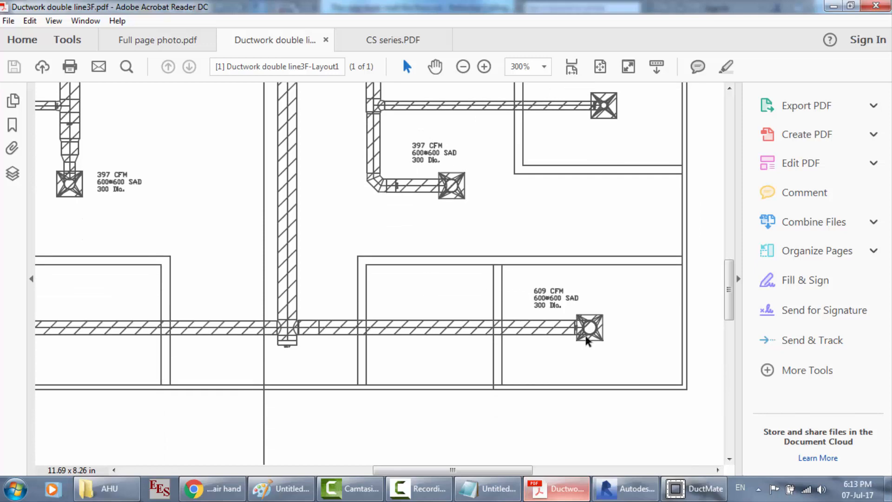
{"action": "scroll", "coordinate": [525, 194], "scroll_direction": "up", "scroll_amount": 10}
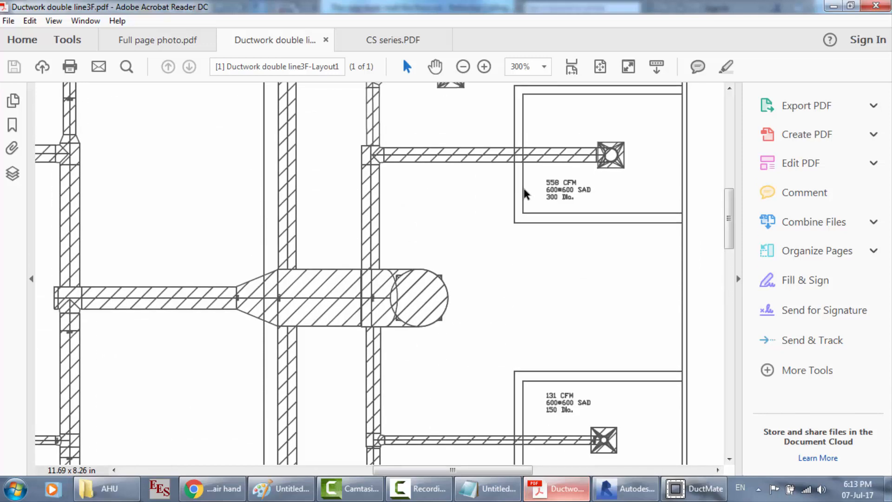
{"action": "scroll", "coordinate": [525, 193], "scroll_direction": "down", "scroll_amount": 10}
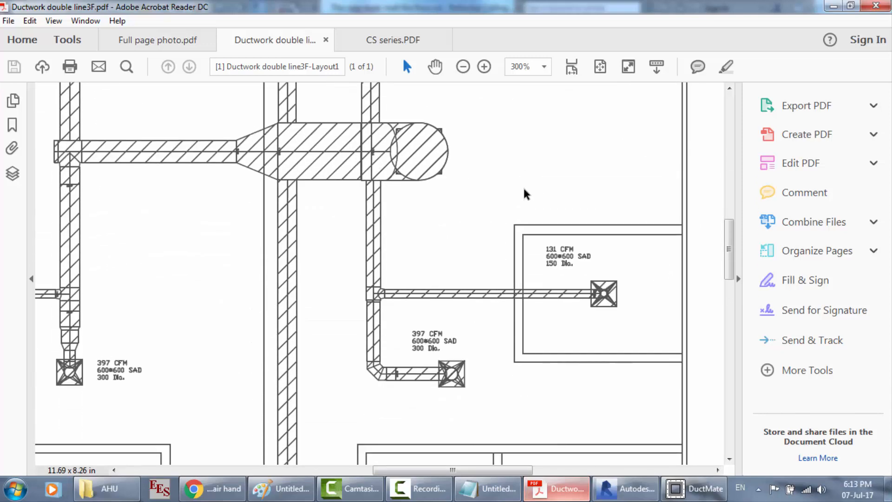
{"action": "scroll", "coordinate": [526, 194], "scroll_direction": "down", "scroll_amount": 1}
{"action": "scroll", "coordinate": [526, 194], "scroll_direction": "up", "scroll_amount": 2}
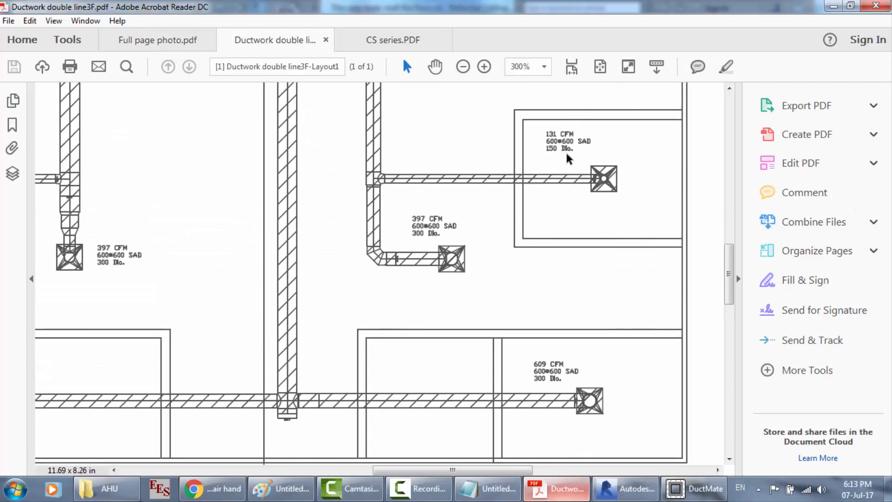
{"action": "scroll", "coordinate": [569, 159], "scroll_direction": "up", "scroll_amount": 1}
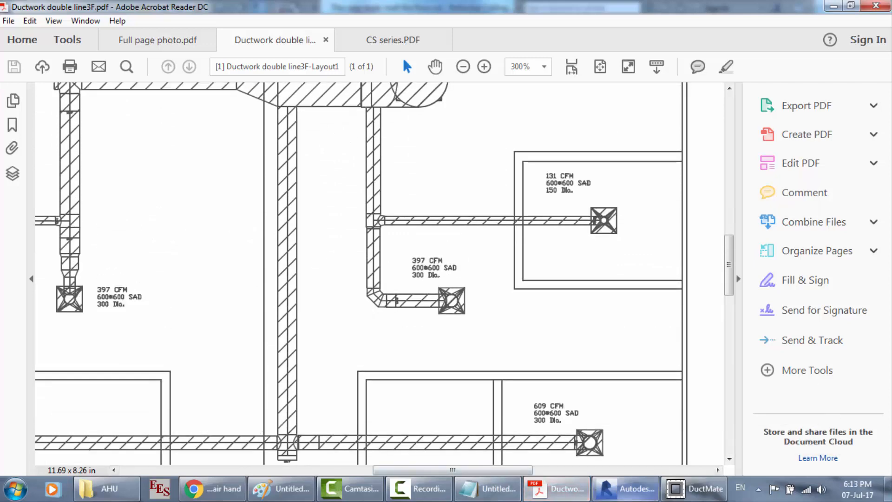
{"action": "left_click", "coordinate": [625, 488]}
{"action": "scroll", "coordinate": [610, 299], "scroll_direction": "down", "scroll_amount": 1}
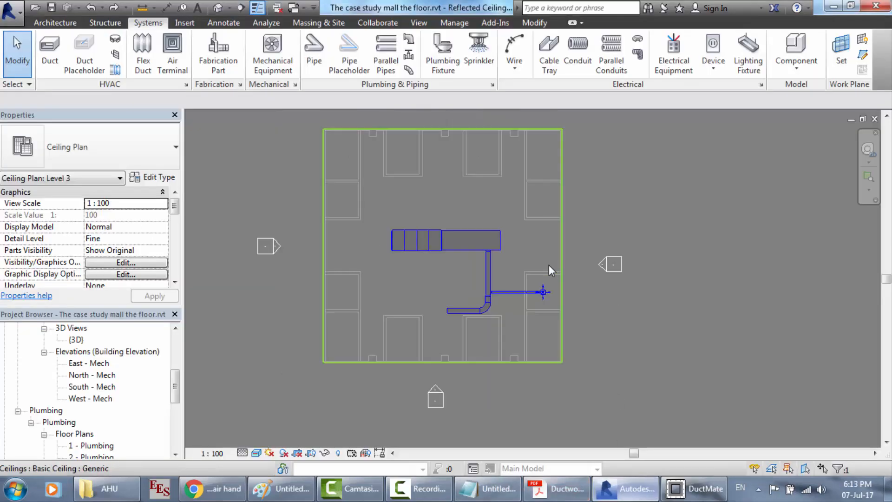
{"action": "scroll", "coordinate": [548, 265], "scroll_direction": "up", "scroll_amount": 1}
{"action": "scroll", "coordinate": [478, 263], "scroll_direction": "up", "scroll_amount": 1}
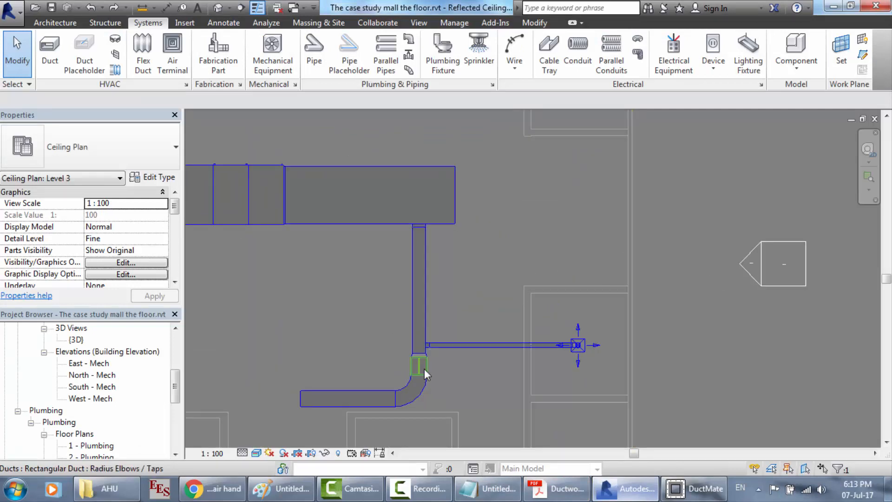
{"action": "scroll", "coordinate": [424, 369], "scroll_direction": "down", "scroll_amount": 2}
{"action": "scroll", "coordinate": [324, 425], "scroll_direction": "up", "scroll_amount": 2}
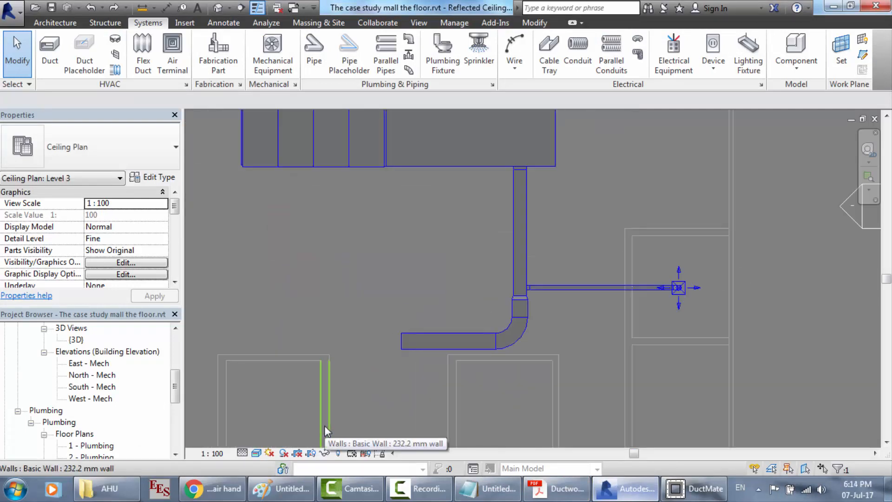
Return to the PDF and read the airflow and size notes of the 131 CFM diffuser and its neighbouring branches.
{"action": "left_click", "coordinate": [556, 488]}
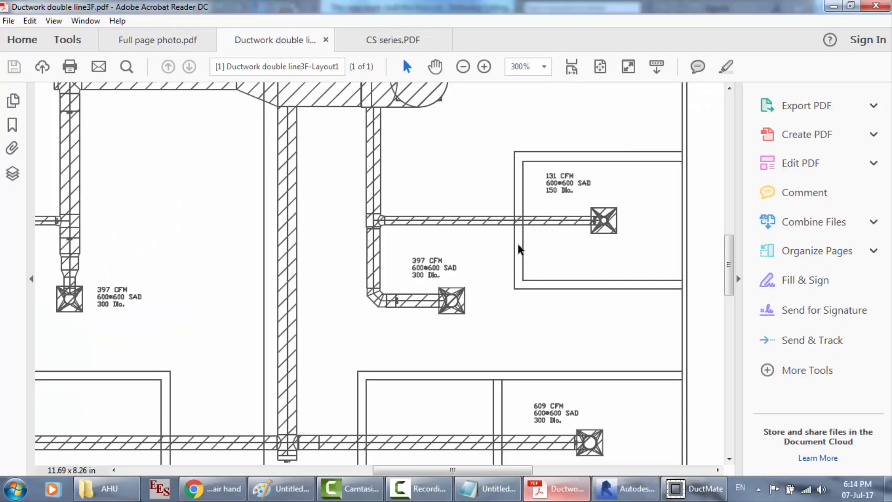
{"action": "scroll", "coordinate": [518, 249], "scroll_direction": "down", "scroll_amount": 3}
{"action": "scroll", "coordinate": [348, 352], "scroll_direction": "up", "scroll_amount": 4}
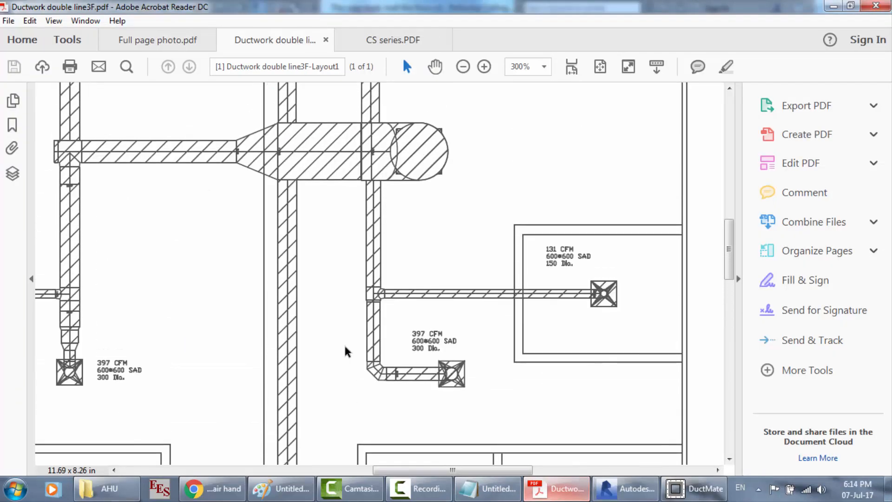
{"action": "scroll", "coordinate": [346, 352], "scroll_direction": "up", "scroll_amount": 3}
{"action": "scroll", "coordinate": [345, 350], "scroll_direction": "down", "scroll_amount": 3}
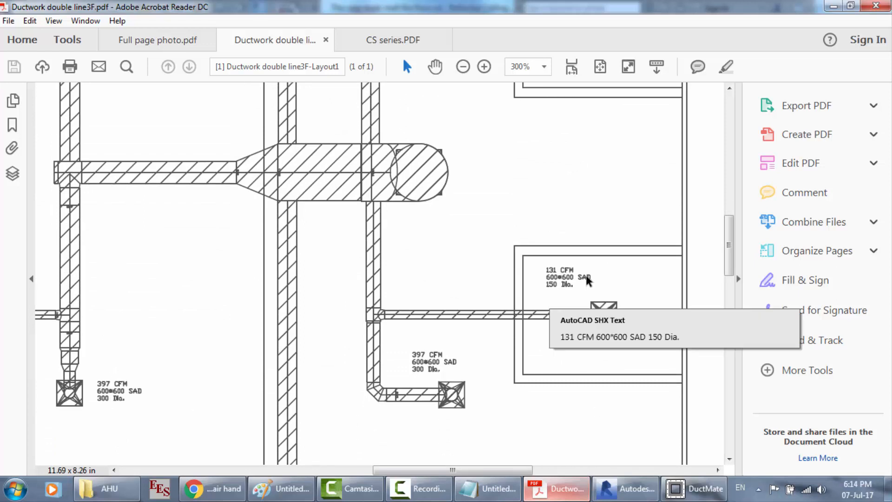
{"action": "scroll", "coordinate": [555, 283], "scroll_direction": "down", "scroll_amount": 2}
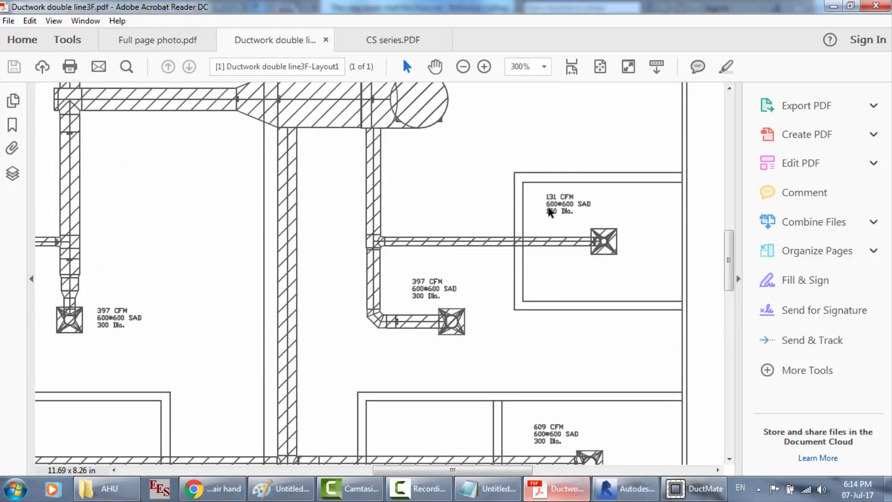
{"action": "scroll", "coordinate": [552, 266], "scroll_direction": "down", "scroll_amount": 1}
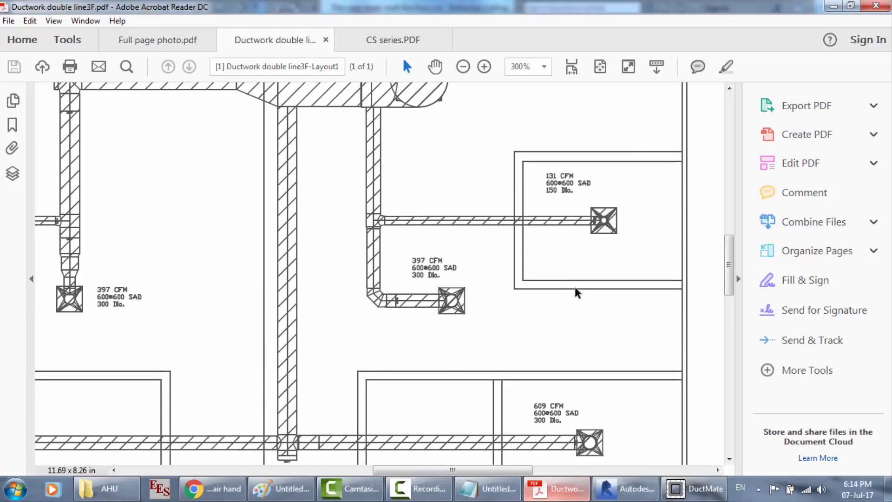
Check the airflow notes in Notepad, return to Revit, and examine the main duct's elbow and horizontal end run on the ceiling plan.
{"action": "left_click", "coordinate": [568, 493]}
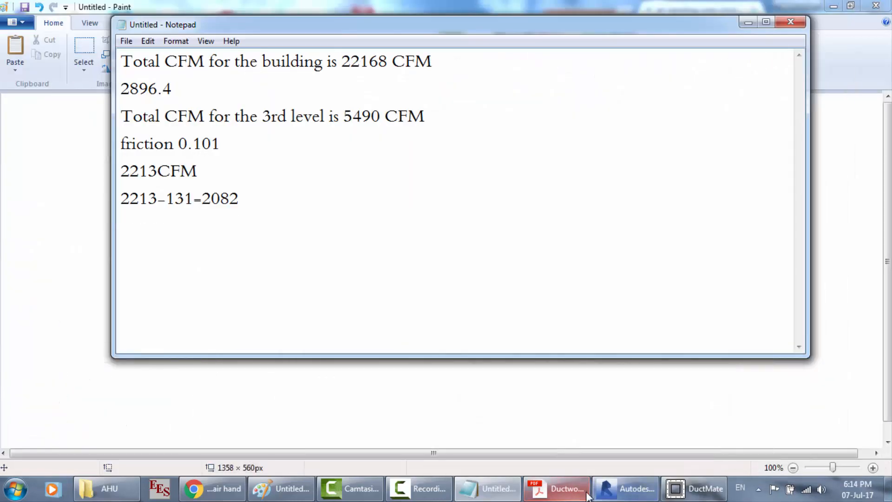
{"action": "left_click", "coordinate": [597, 493]}
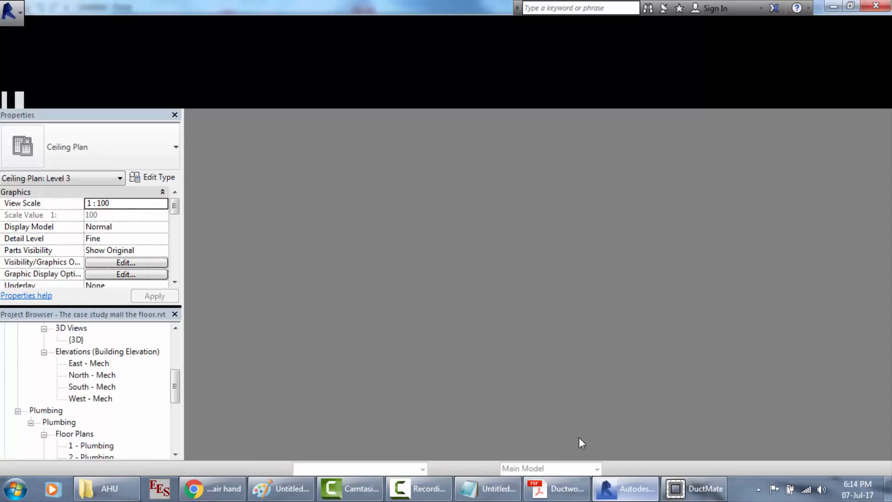
{"action": "scroll", "coordinate": [403, 341], "scroll_direction": "down", "scroll_amount": 1}
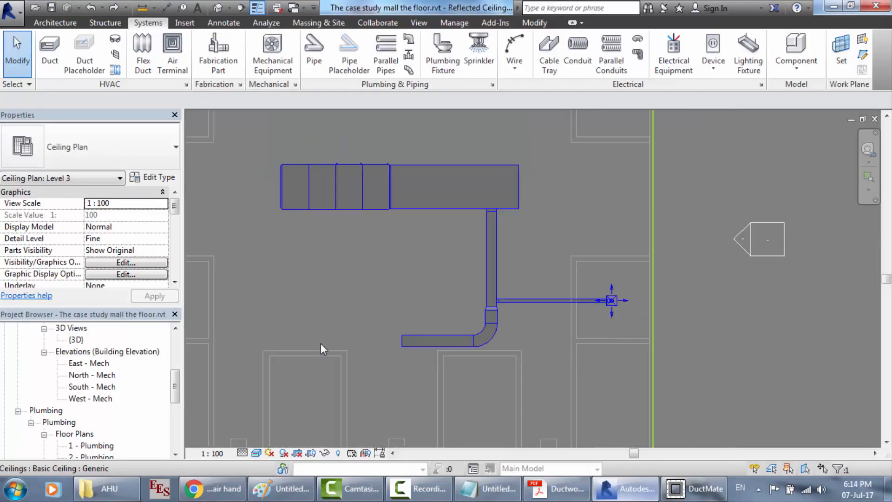
{"action": "scroll", "coordinate": [321, 342], "scroll_direction": "down", "scroll_amount": 1}
{"action": "scroll", "coordinate": [317, 371], "scroll_direction": "up", "scroll_amount": 2}
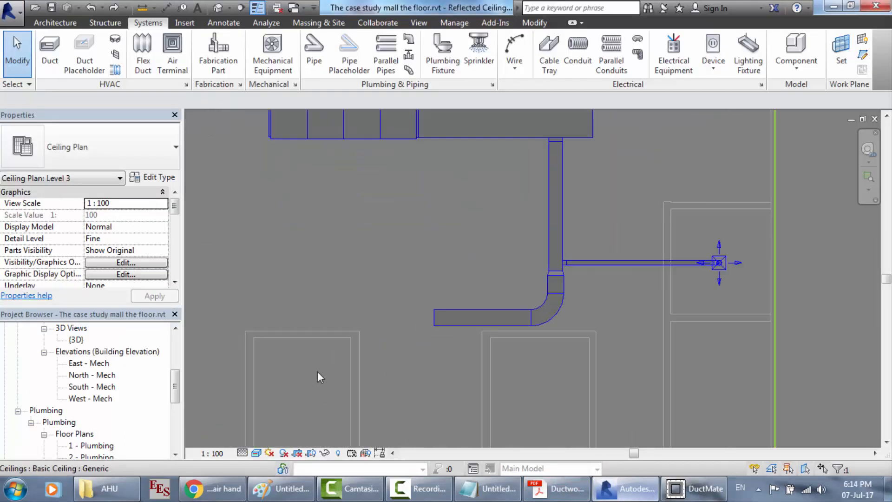
{"action": "scroll", "coordinate": [400, 316], "scroll_direction": "down", "scroll_amount": 2}
{"action": "scroll", "coordinate": [266, 307], "scroll_direction": "up", "scroll_amount": 2}
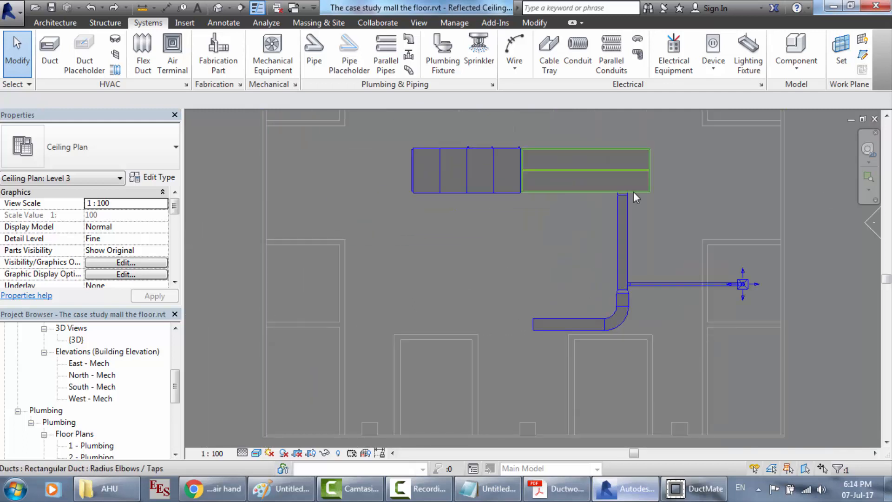
{"action": "scroll", "coordinate": [633, 191], "scroll_direction": "up", "scroll_amount": 1}
{"action": "scroll", "coordinate": [513, 397], "scroll_direction": "up", "scroll_amount": 2}
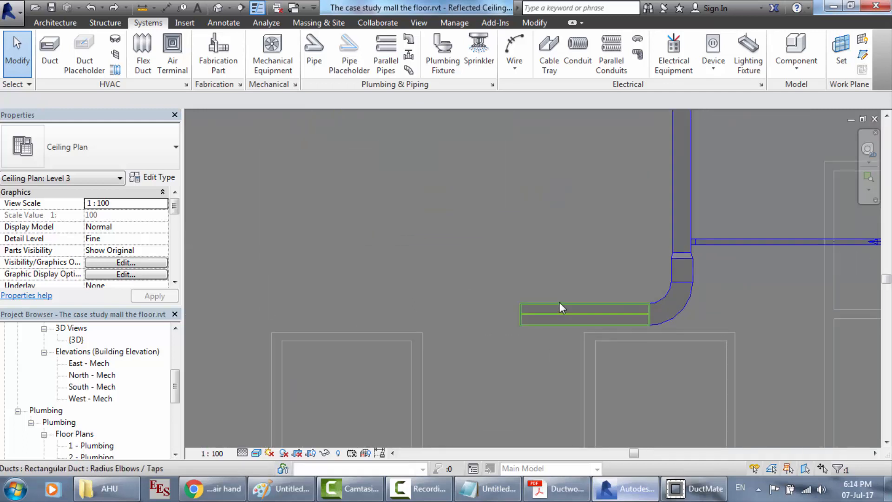
Examine the main duct's horizontal end run on the ceiling plan, and compare it with the PDF's 609 CFM branch and room layout.
{"action": "left_click", "coordinate": [559, 304]}
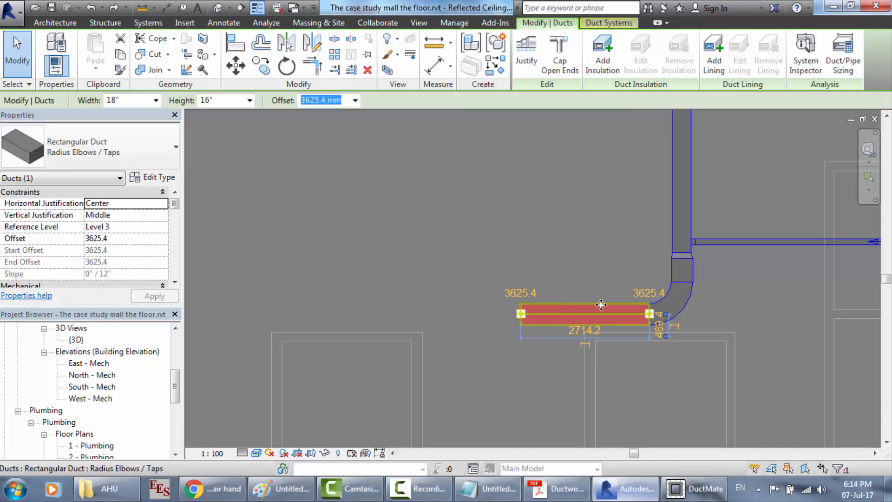
{"action": "scroll", "coordinate": [607, 303], "scroll_direction": "down", "scroll_amount": 3}
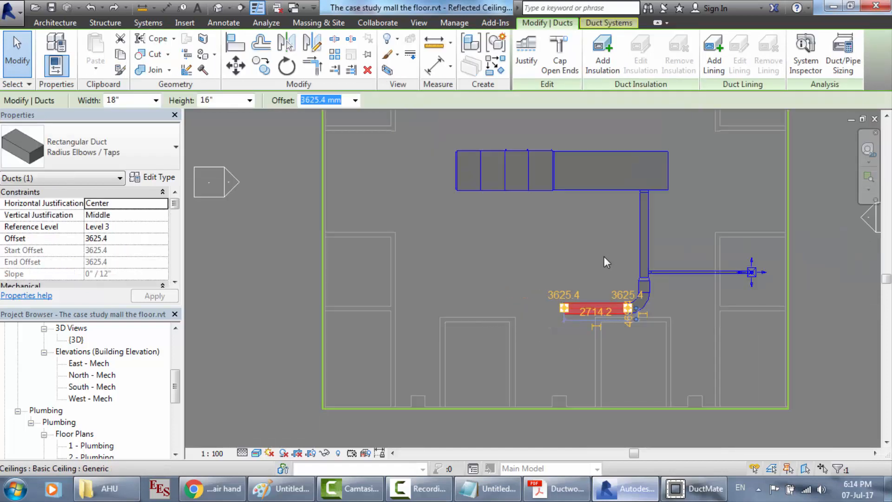
{"action": "scroll", "coordinate": [707, 357], "scroll_direction": "up", "scroll_amount": 2}
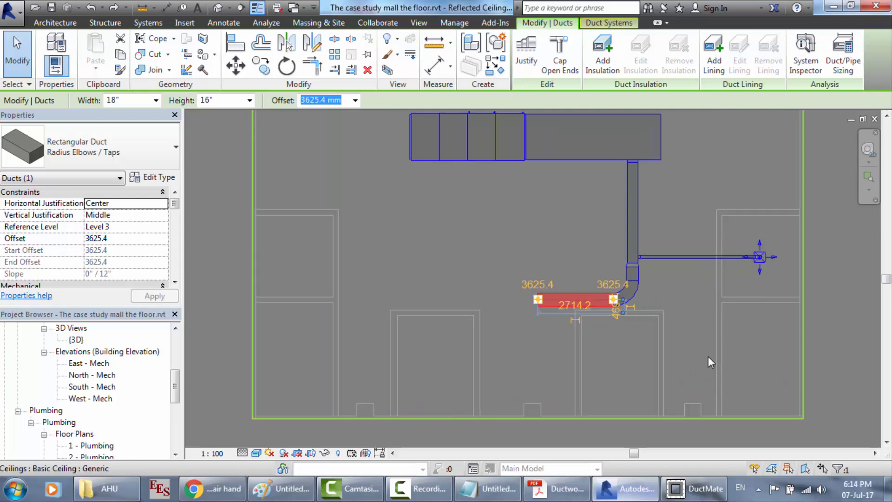
{"action": "scroll", "coordinate": [588, 338], "scroll_direction": "up", "scroll_amount": 1}
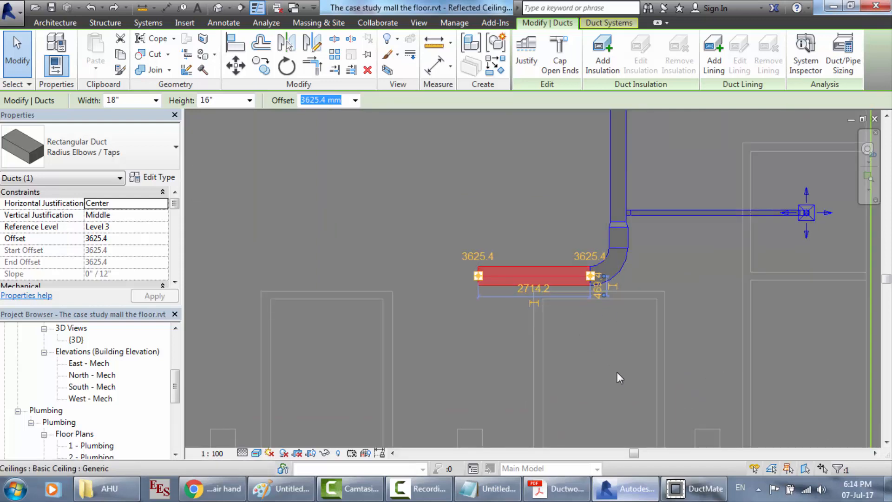
{"action": "left_click", "coordinate": [566, 493]}
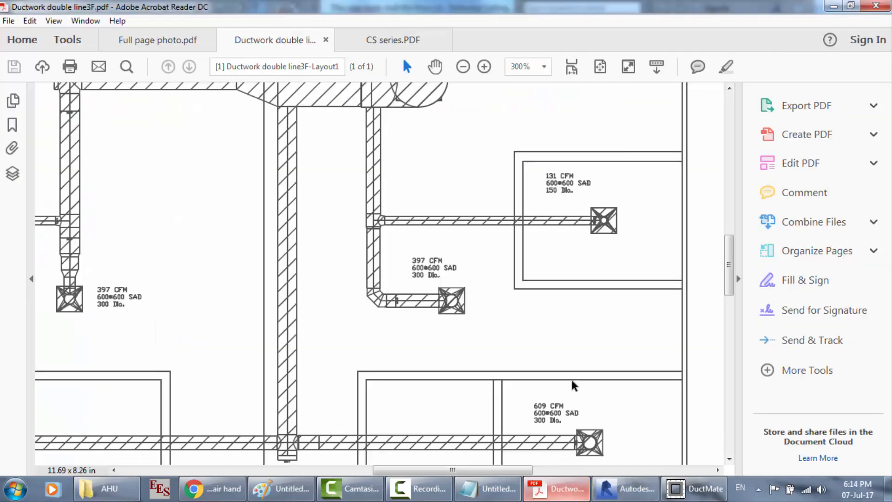
{"action": "scroll", "coordinate": [481, 358], "scroll_direction": "down", "scroll_amount": 3}
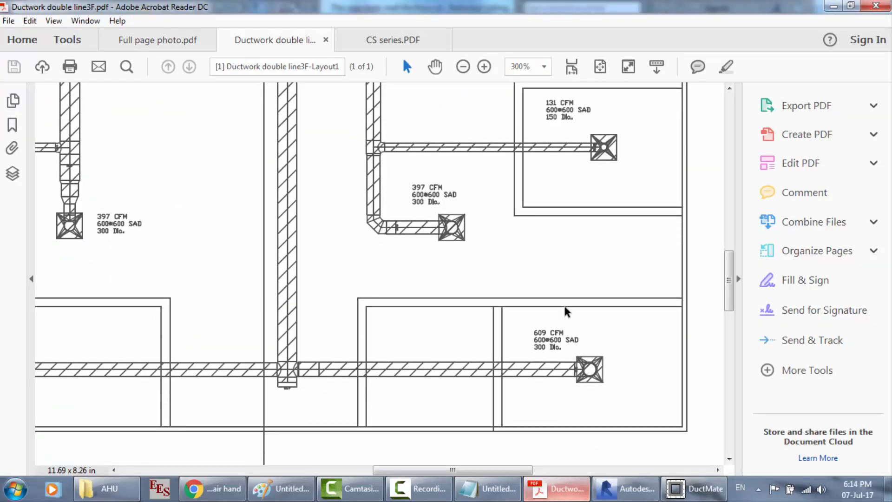
{"action": "left_click", "coordinate": [418, 488]}
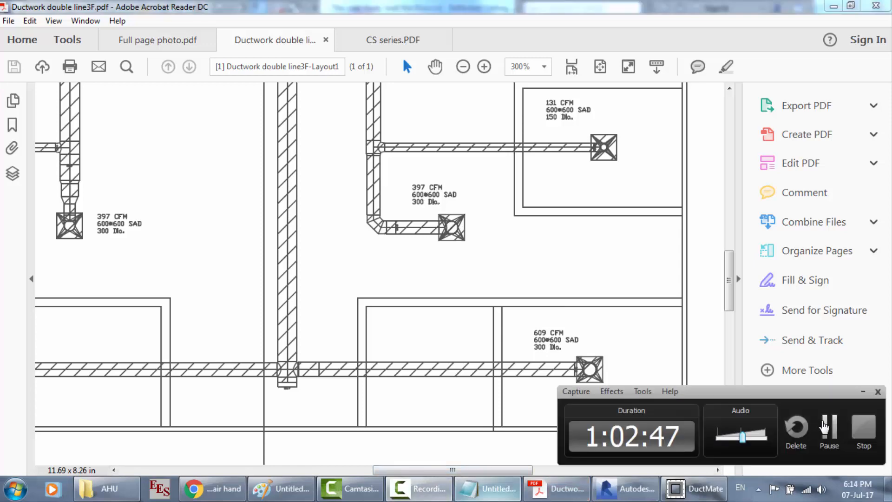
{"action": "left_click", "coordinate": [823, 425]}
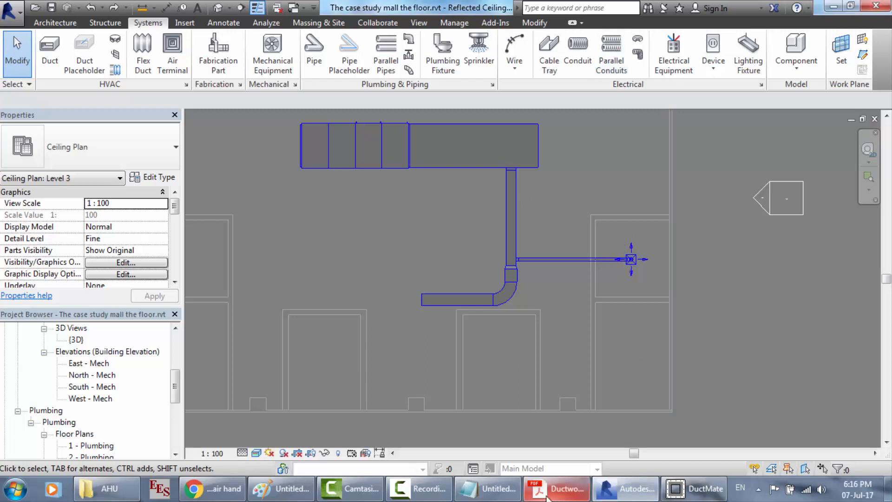
Delete the main duct's horizontal end run, its radius elbow and the short duct piece below the transition on the Revit ceiling plan.
{"action": "scroll", "coordinate": [627, 238], "scroll_direction": "up", "scroll_amount": 2}
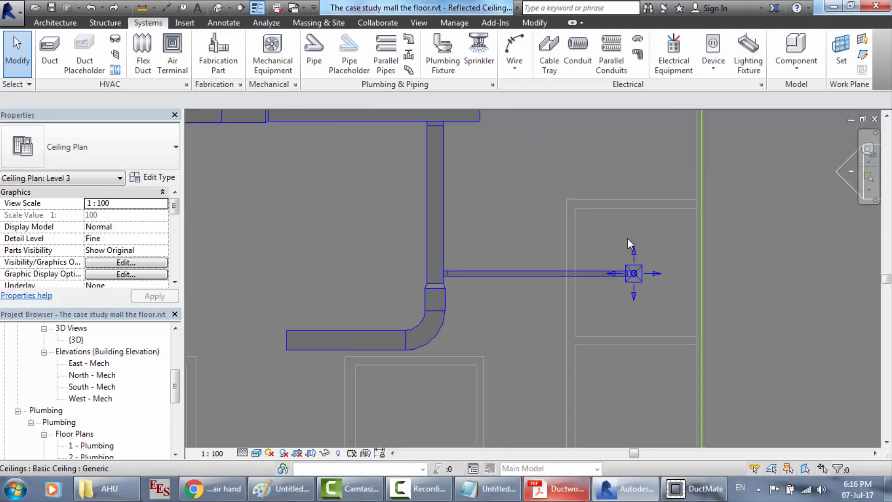
{"action": "left_click", "coordinate": [612, 258]}
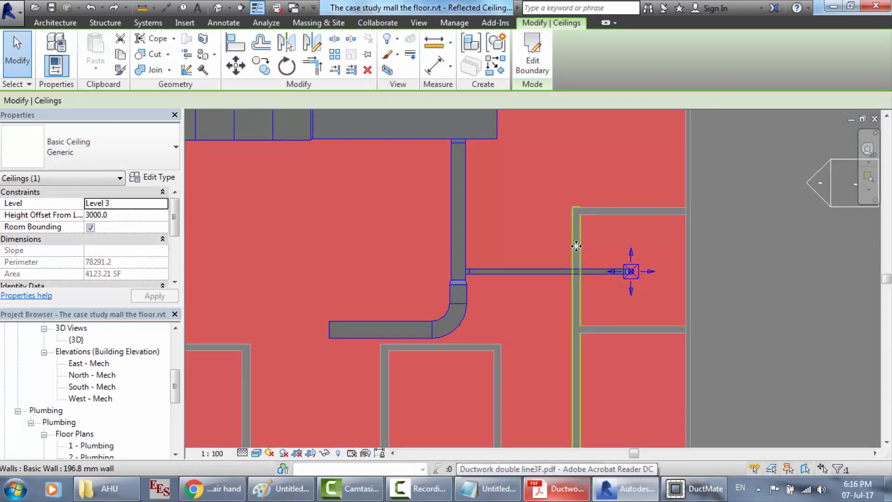
{"action": "key", "text": "Escape"}
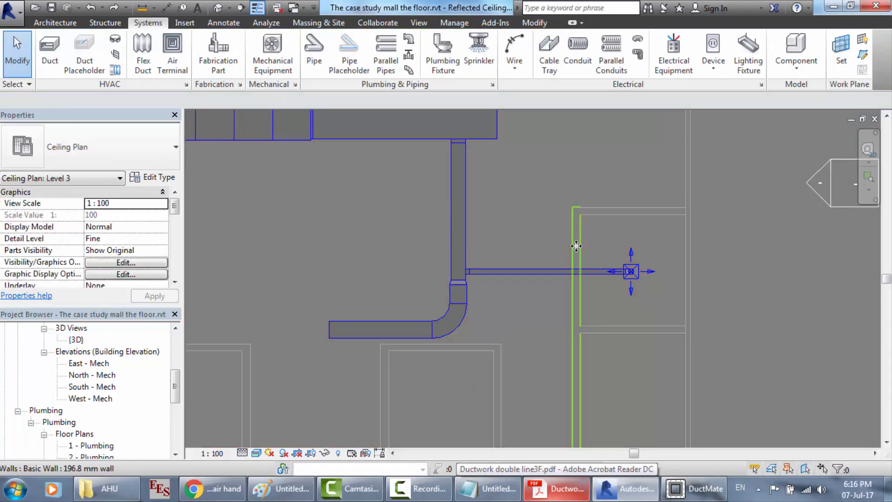
{"action": "left_click", "coordinate": [381, 326]}
{"action": "key", "text": "Delete"}
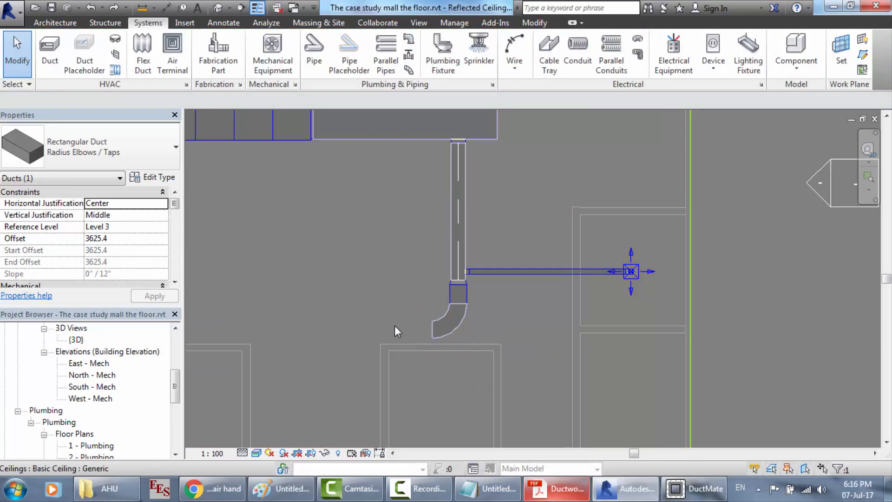
{"action": "left_click", "coordinate": [445, 327]}
{"action": "key", "text": "Delete"}
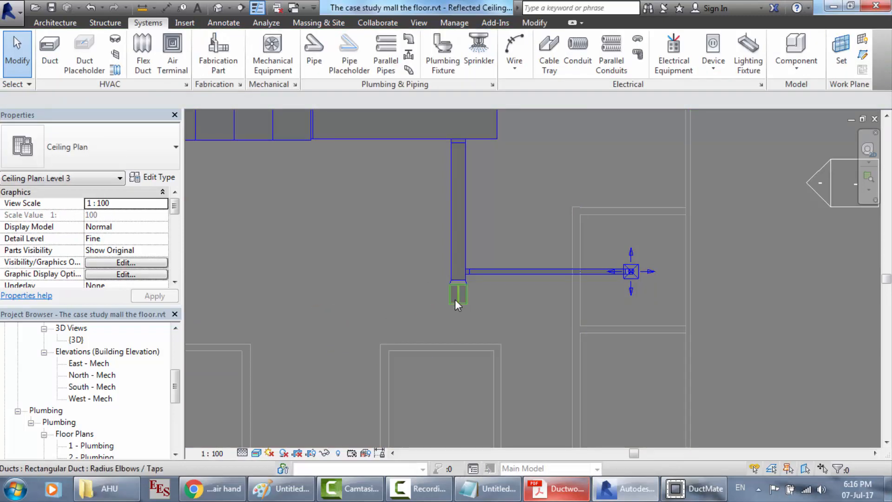
{"action": "left_click", "coordinate": [455, 295]}
{"action": "key", "text": "Delete"}
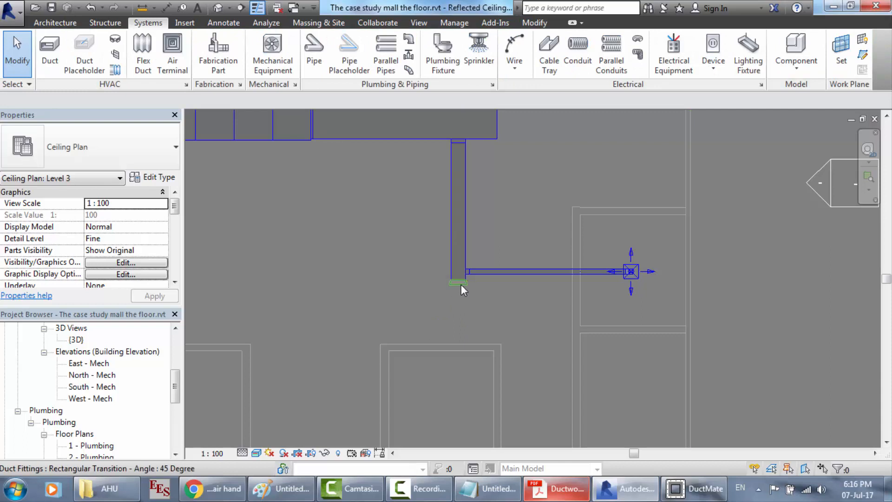
Delete the horizontal branch duct to the east room's diffuser and the short vertical duct left above that diffuser.
{"action": "left_click", "coordinate": [527, 274]}
{"action": "key", "text": "Delete"}
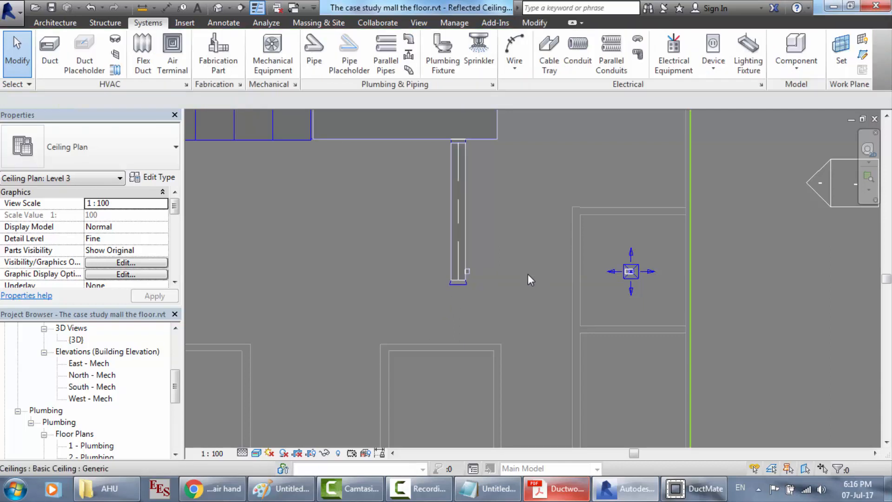
{"action": "left_click", "coordinate": [635, 271]}
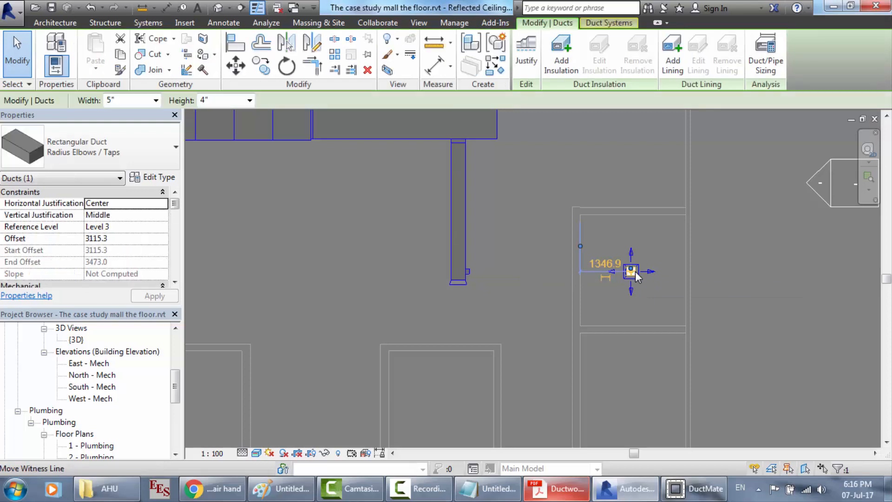
{"action": "key", "text": "Delete"}
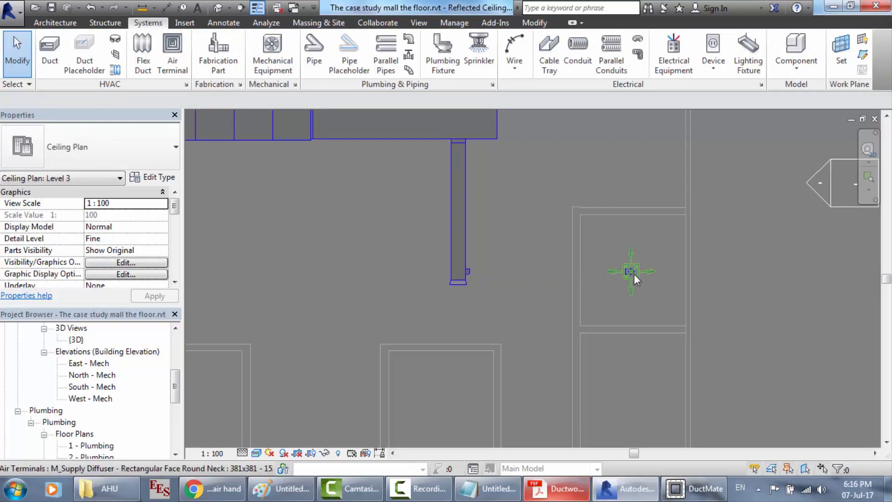
Move the supply diffuser from the east room into the room directly below the main branch duct.
{"action": "left_click", "coordinate": [630, 271]}
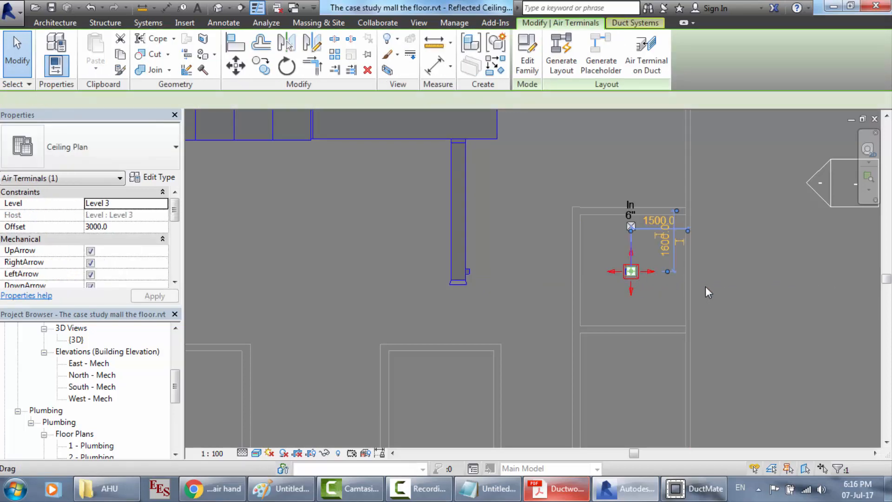
{"action": "left_click", "coordinate": [236, 65]}
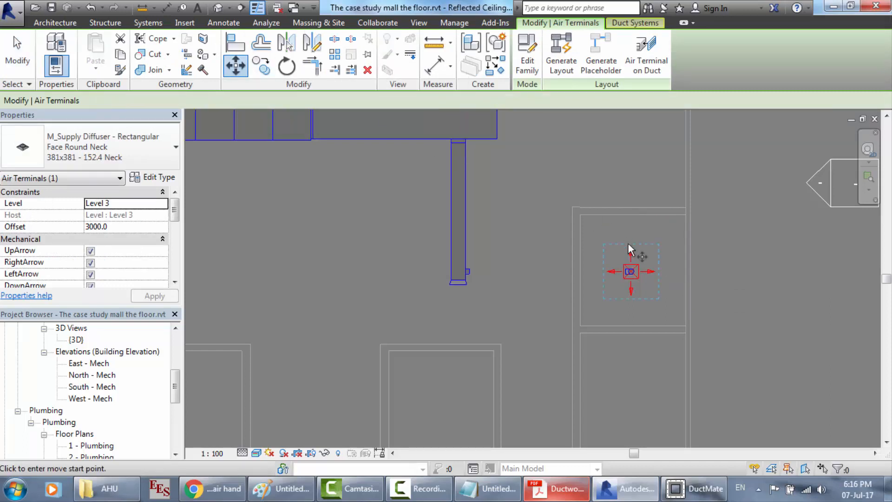
{"action": "left_click", "coordinate": [630, 272]}
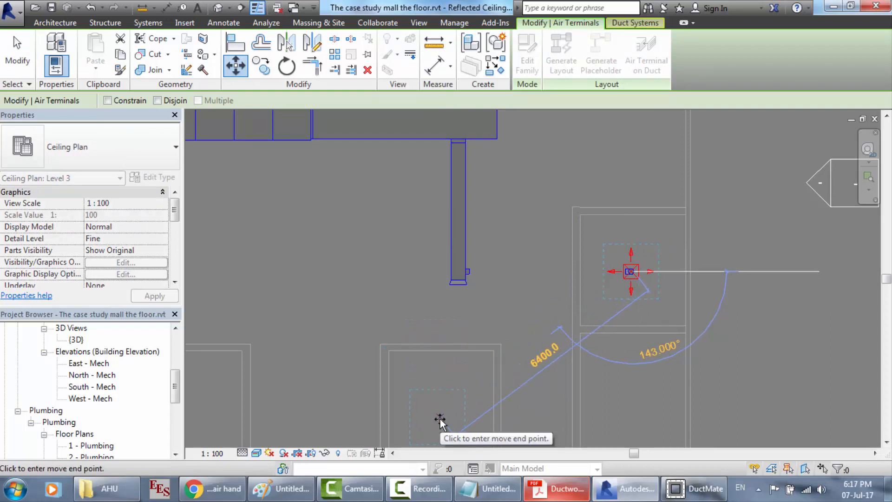
{"action": "left_click", "coordinate": [440, 418]}
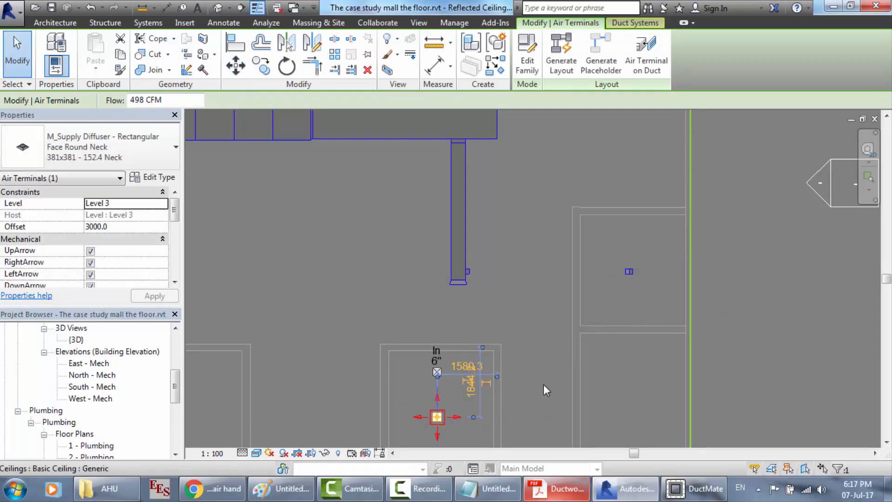
{"action": "key", "text": "Escape"}
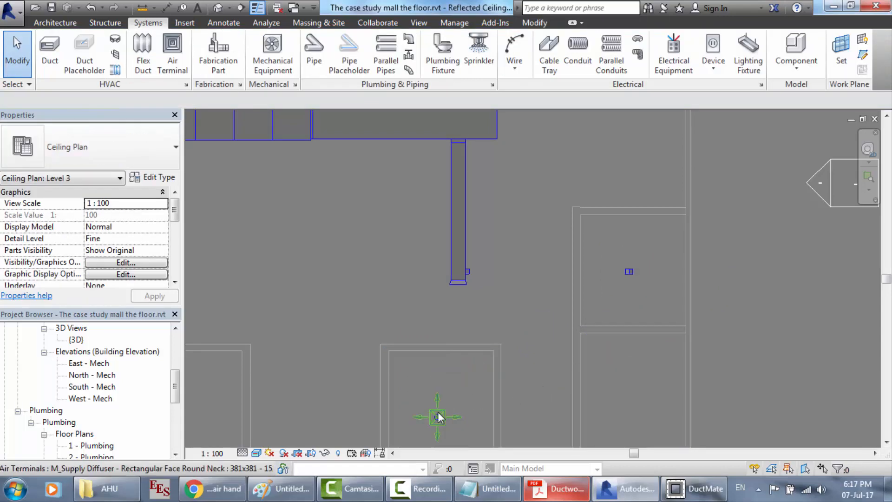
Shift the diffuser about 200 mm toward its room's east wall, and delete the rectangular elbow left at its former location.
{"action": "left_click", "coordinate": [439, 415]}
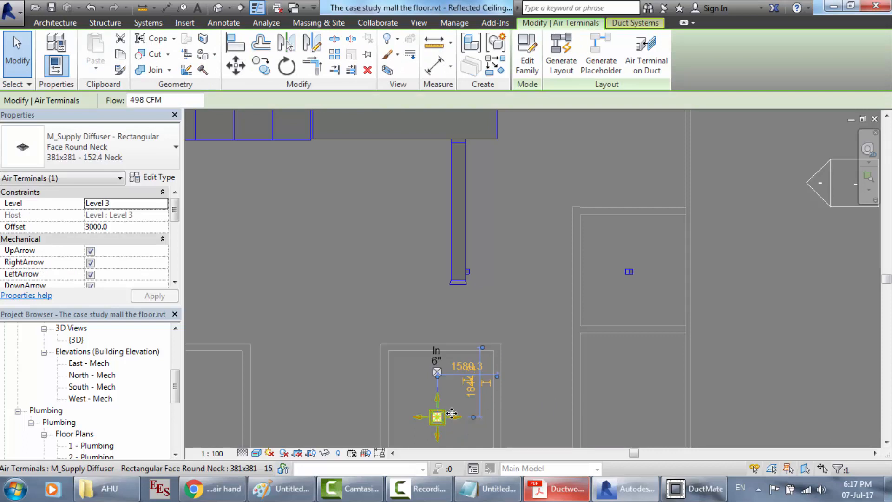
{"action": "mouse_move", "coordinate": [452, 413]}
{"action": "left_mouse_down"}
{"action": "mouse_move", "coordinate": [437, 424]}
{"action": "mouse_move", "coordinate": [451, 417]}
{"action": "left_mouse_up"}
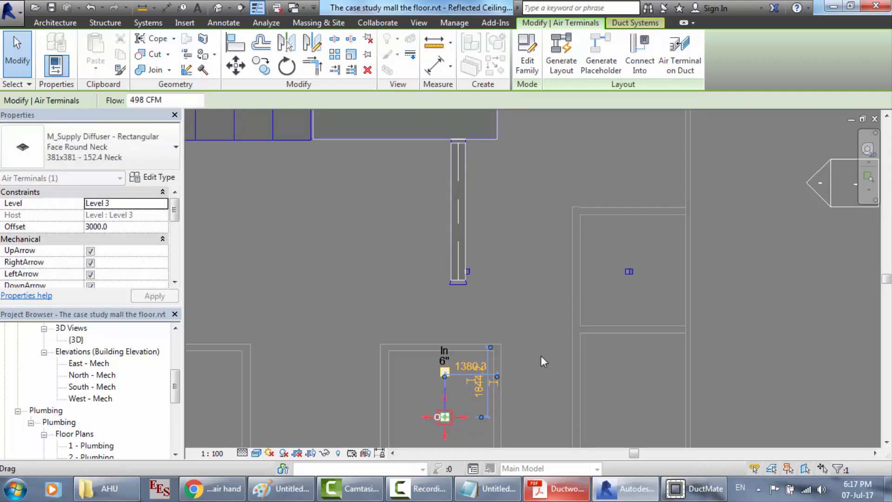
{"action": "left_click", "coordinate": [629, 272]}
{"action": "key", "text": "Escape"}
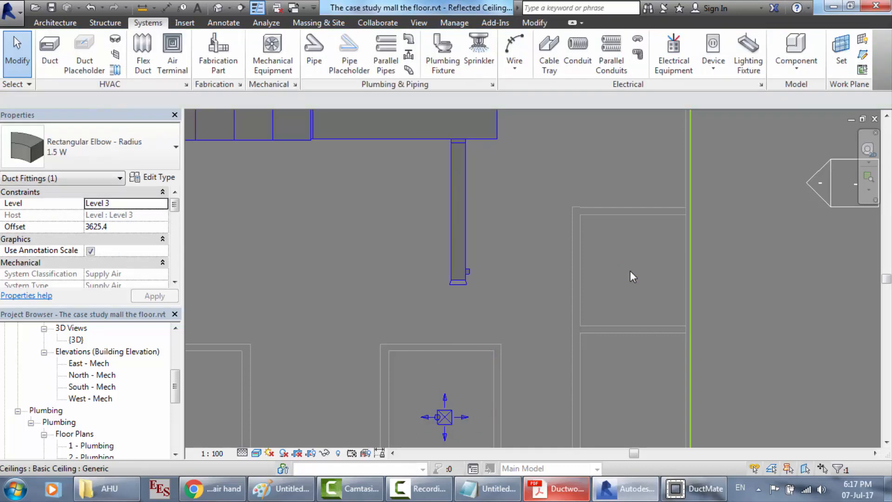
Check the diffuser layout in the PDF, return to Revit, and delete the rectangular-to-round transition left beside the moved diffuser.
{"action": "scroll", "coordinate": [502, 286], "scroll_direction": "down", "scroll_amount": 2}
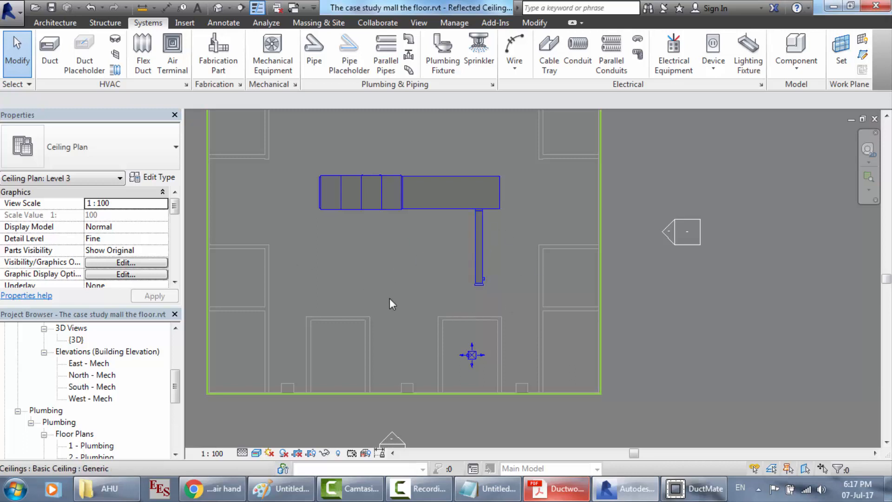
{"action": "scroll", "coordinate": [389, 299], "scroll_direction": "up", "scroll_amount": 2}
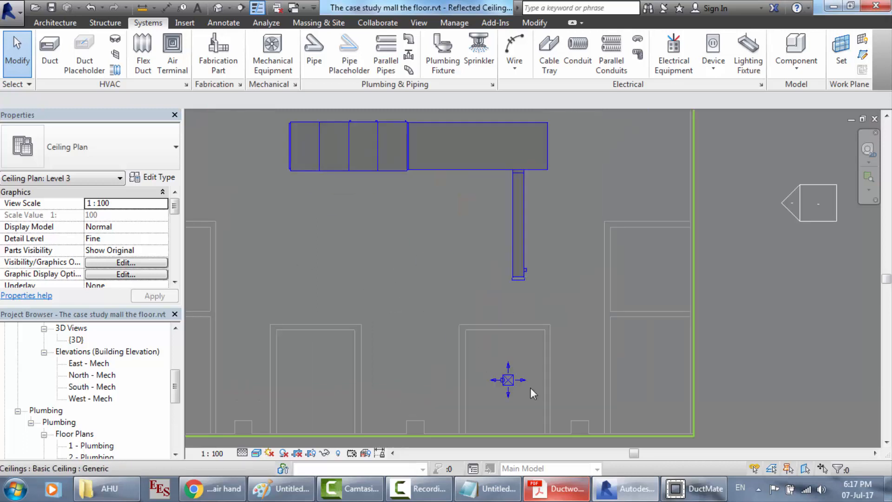
{"action": "scroll", "coordinate": [530, 387], "scroll_direction": "up", "scroll_amount": 2}
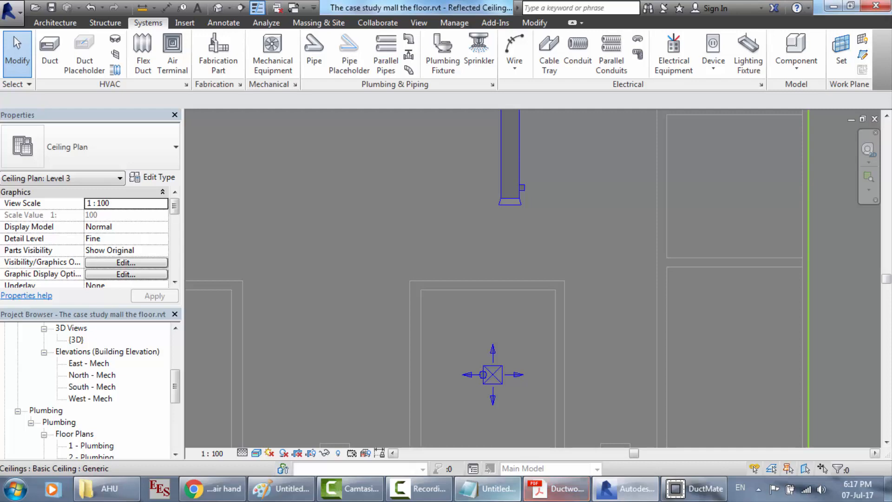
{"action": "left_click", "coordinate": [557, 488]}
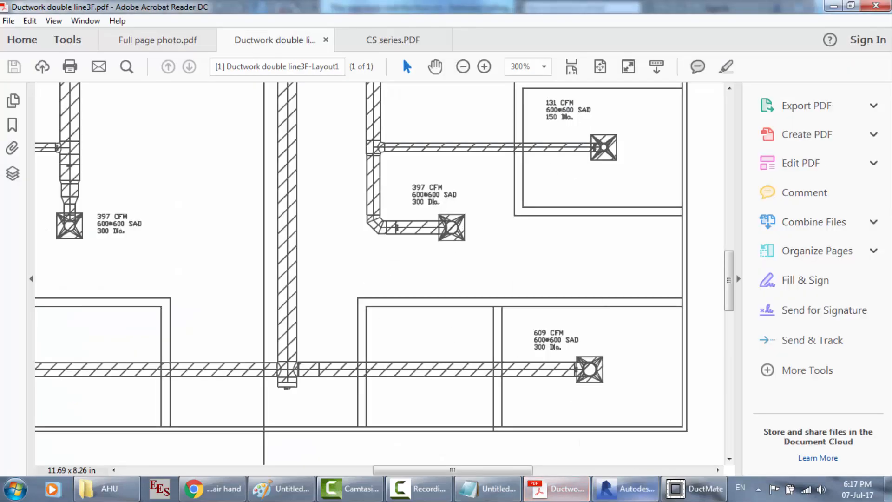
{"action": "left_click", "coordinate": [625, 488]}
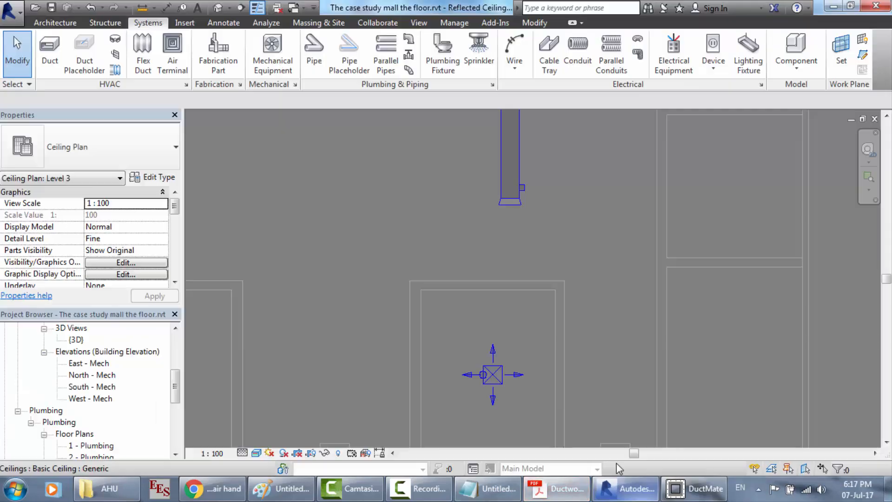
{"action": "left_click", "coordinate": [483, 372]}
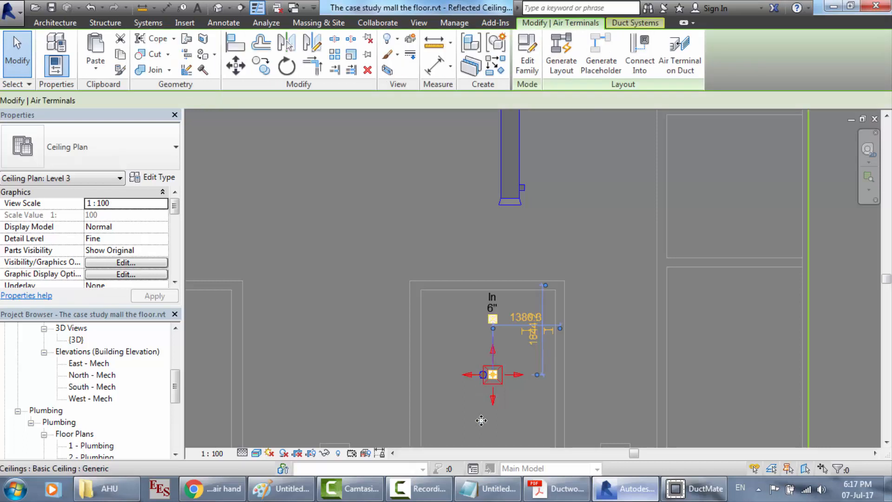
{"action": "scroll", "coordinate": [481, 420], "scroll_direction": "up", "scroll_amount": 2}
{"action": "scroll", "coordinate": [481, 420], "scroll_direction": "up", "scroll_amount": 2}
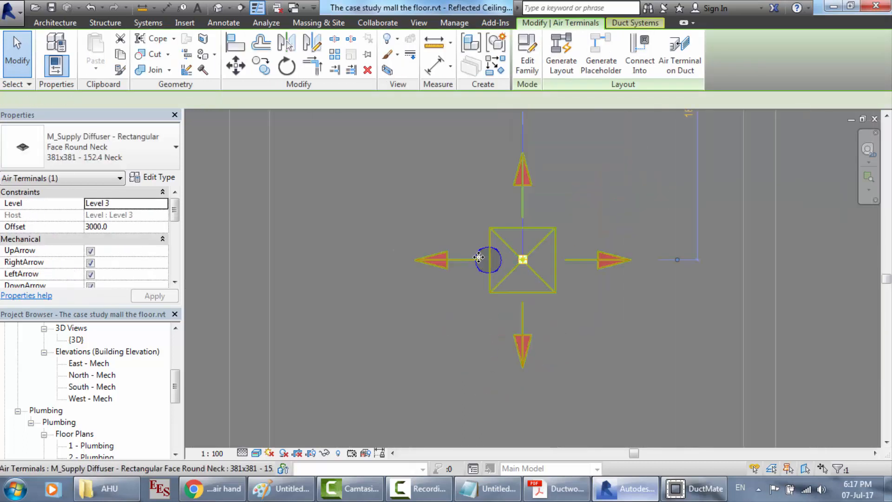
{"action": "left_click", "coordinate": [486, 249]}
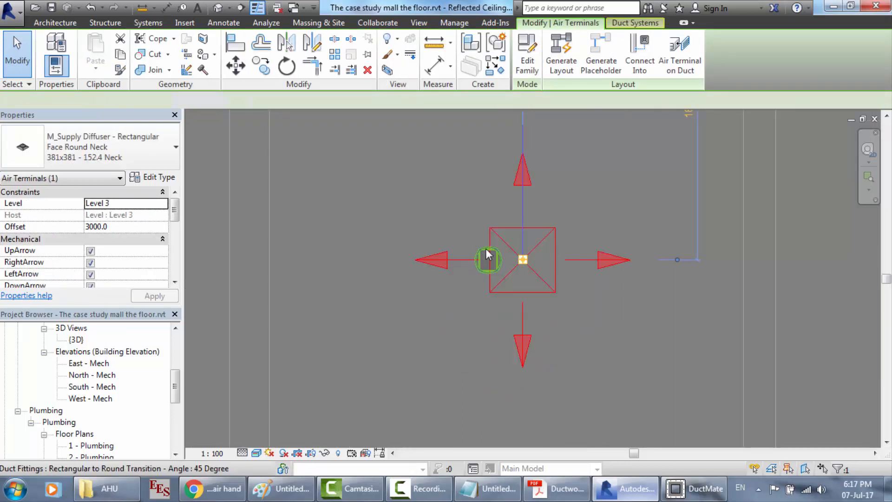
{"action": "key", "text": "Escape"}
{"action": "scroll", "coordinate": [485, 250], "scroll_direction": "down", "scroll_amount": 3}
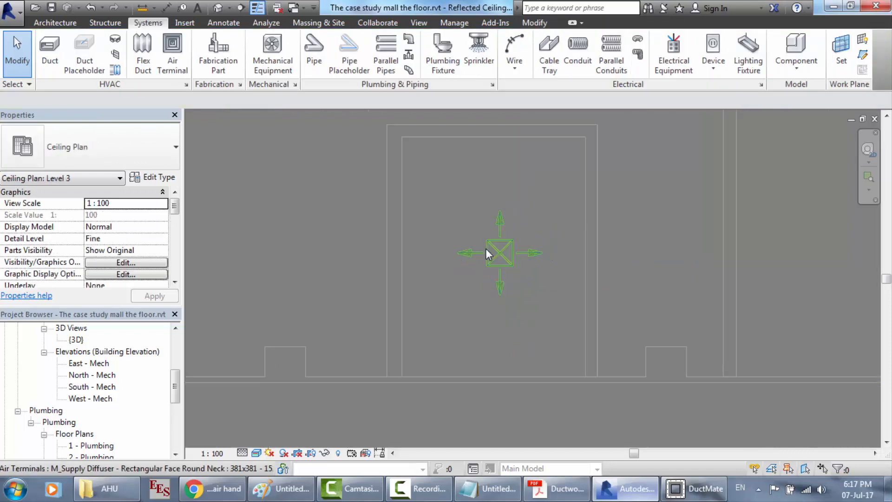
{"action": "scroll", "coordinate": [514, 174], "scroll_direction": "up", "scroll_amount": 1}
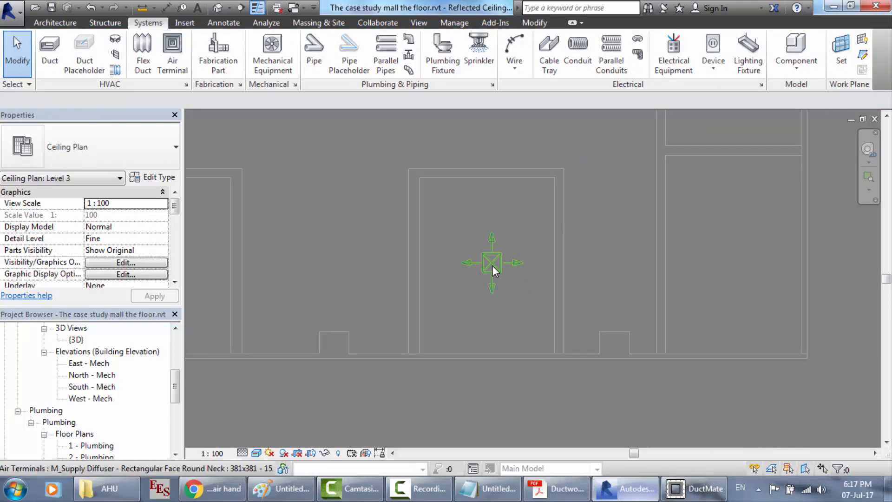
Nudge the supply diffuser in the room below the main duct to about 1500 mm from that room's east wall.
{"action": "left_click", "coordinate": [483, 263]}
{"action": "left_click_drag", "start_coordinate": [482, 259], "coordinate": [486, 264]}
{"action": "scroll", "coordinate": [579, 199], "scroll_direction": "down", "scroll_amount": 5}
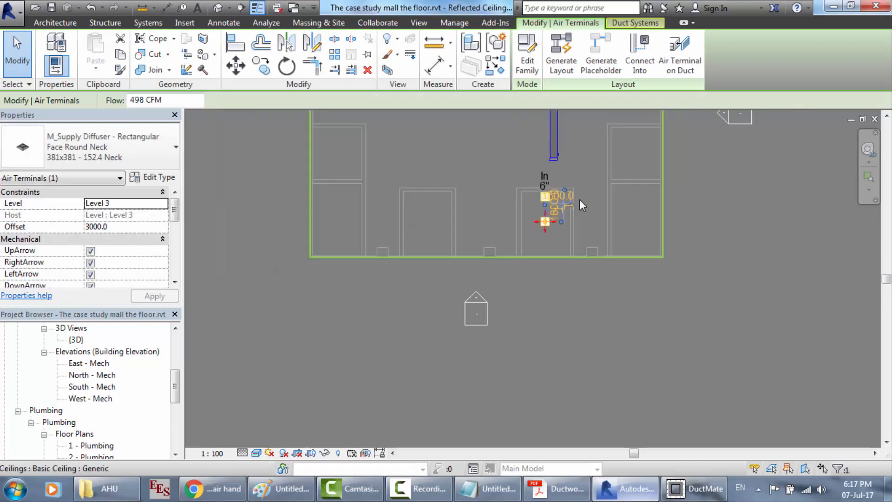
{"action": "scroll", "coordinate": [582, 110], "scroll_direction": "up", "scroll_amount": 4}
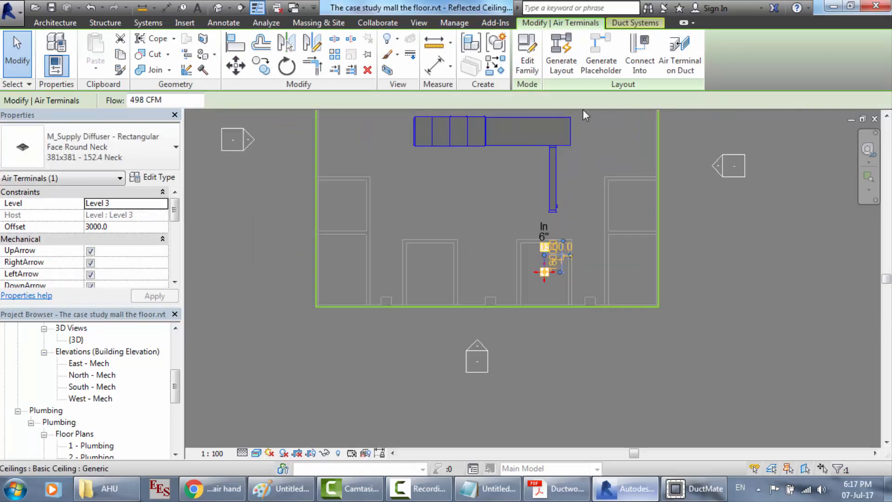
{"action": "scroll", "coordinate": [583, 110], "scroll_direction": "up", "scroll_amount": 1}
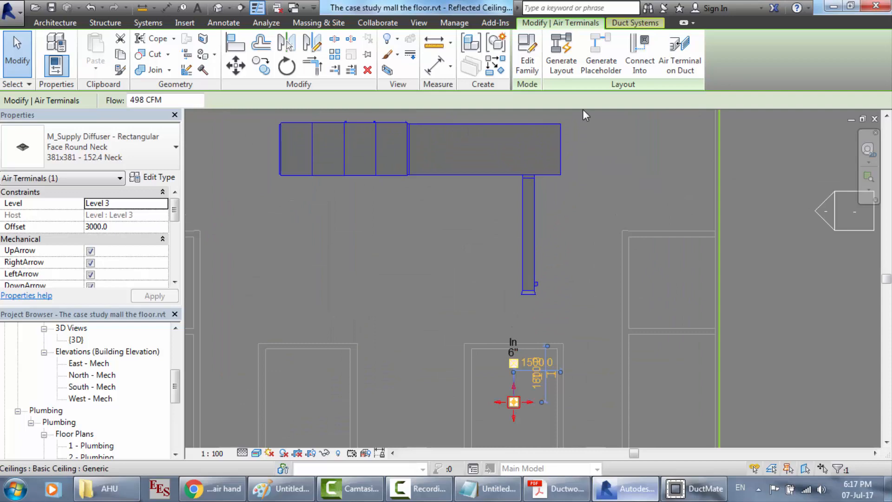
Delete the vertical branch duct below the main duct, together with its end fitting, the small leftover piece beside it and its tap.
{"action": "left_click", "coordinate": [534, 282]}
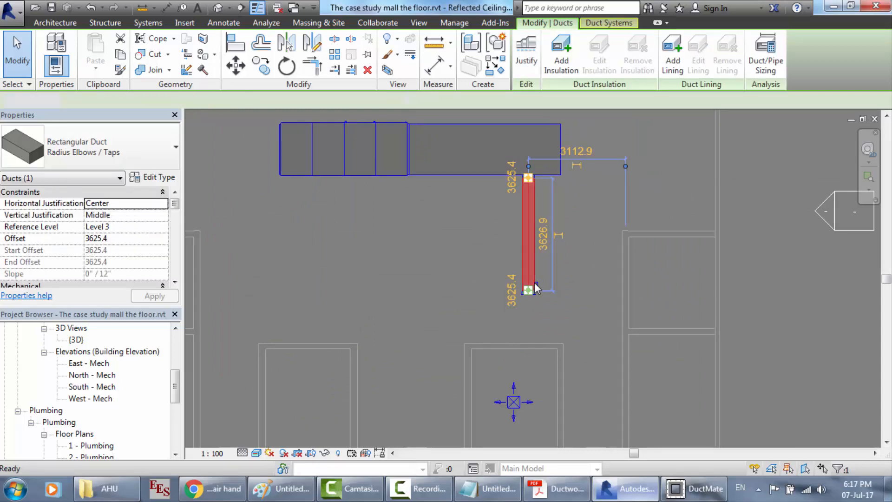
{"action": "key", "text": "Delete"}
{"action": "left_click", "coordinate": [533, 290]}
{"action": "key", "text": "Delete"}
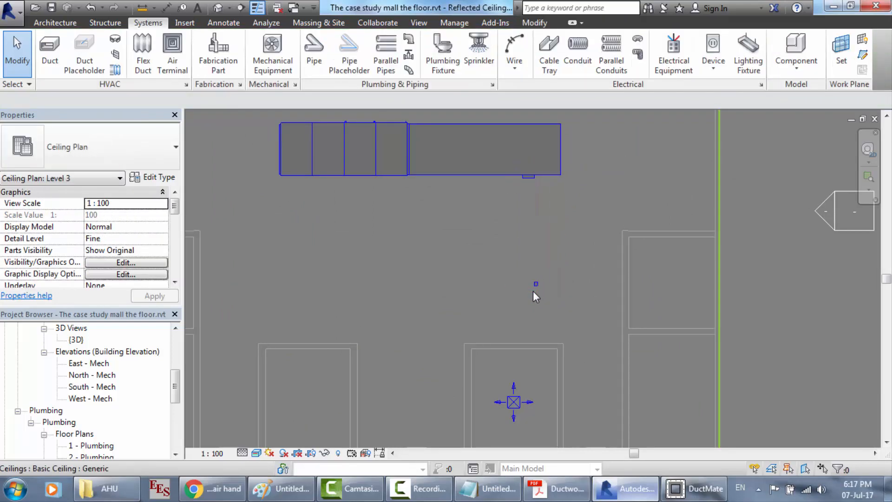
{"action": "left_click", "coordinate": [536, 285]}
{"action": "key", "text": "Delete"}
{"action": "left_click", "coordinate": [526, 180]}
{"action": "key", "text": "Delete"}
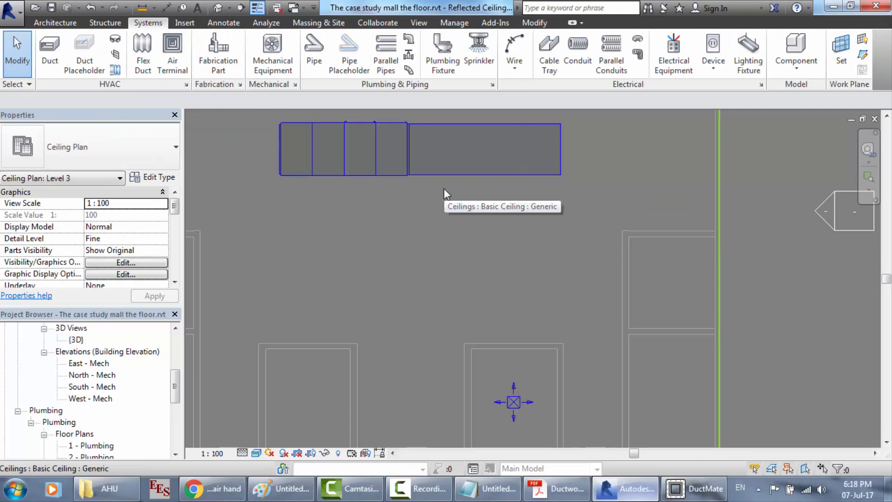
Check the airflow notes in Notepad and set the volume flow to 2213 cfm in DuctMate to size the branch.
{"action": "left_click", "coordinate": [676, 488]}
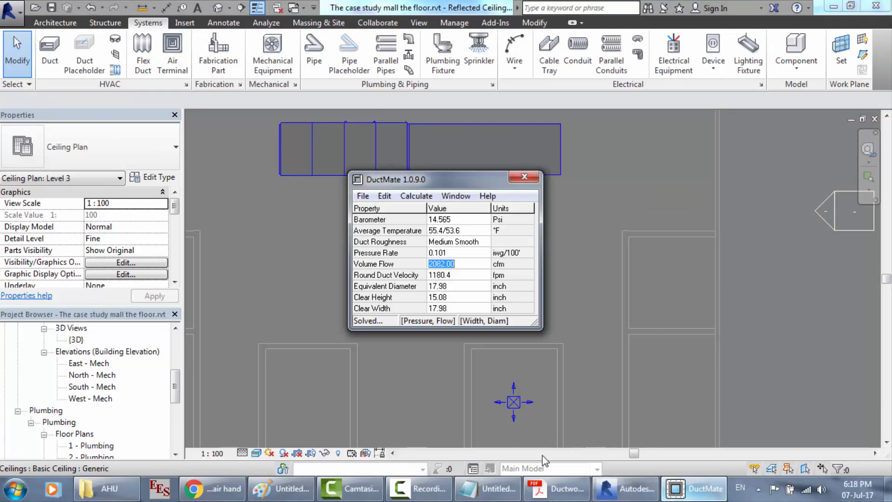
{"action": "left_click", "coordinate": [487, 487]}
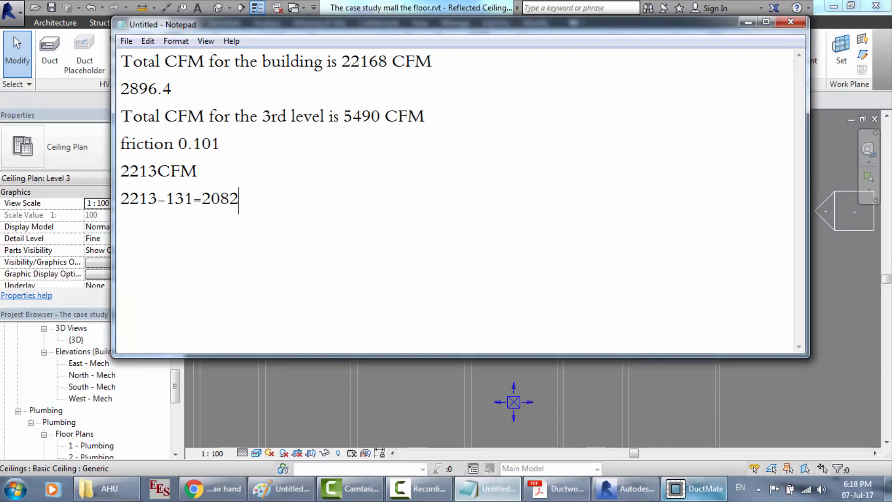
{"action": "left_click", "coordinate": [675, 487]}
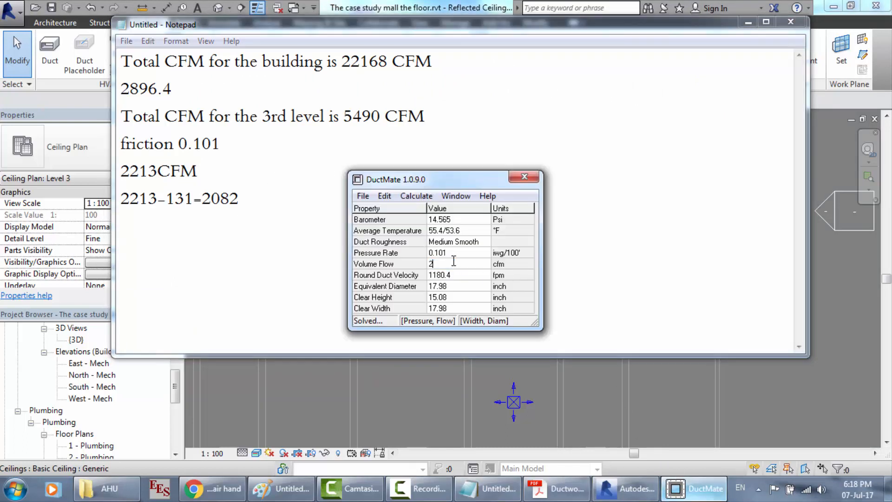
{"action": "left_click", "coordinate": [459, 287]}
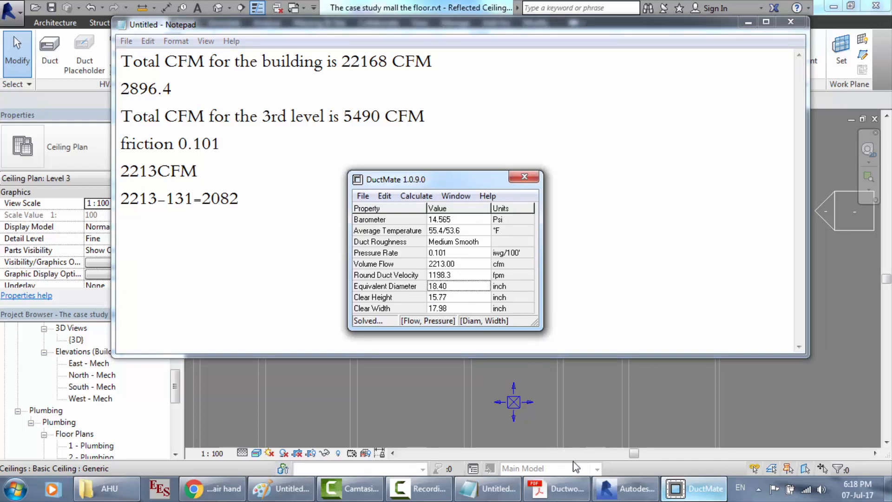
Return to Revit and draw an 18" x 16" duct about 4000 mm straight down from the underside of the main duct.
{"action": "left_click", "coordinate": [597, 488]}
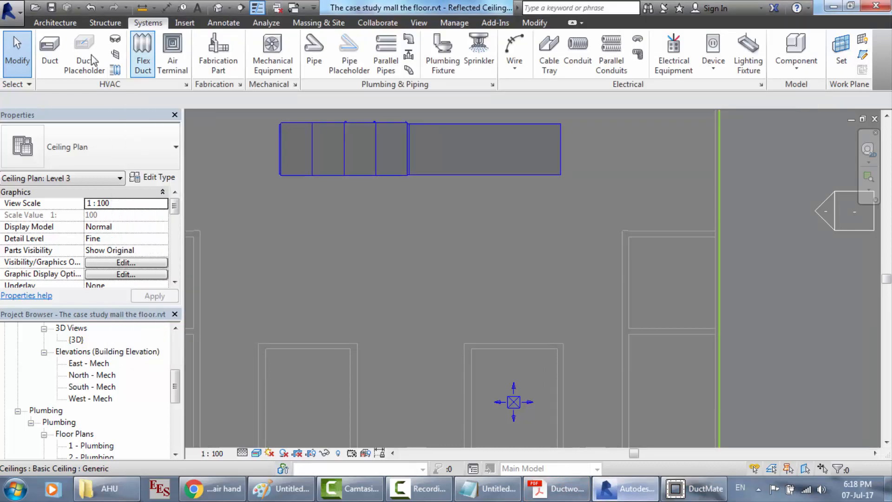
{"action": "left_click", "coordinate": [51, 56]}
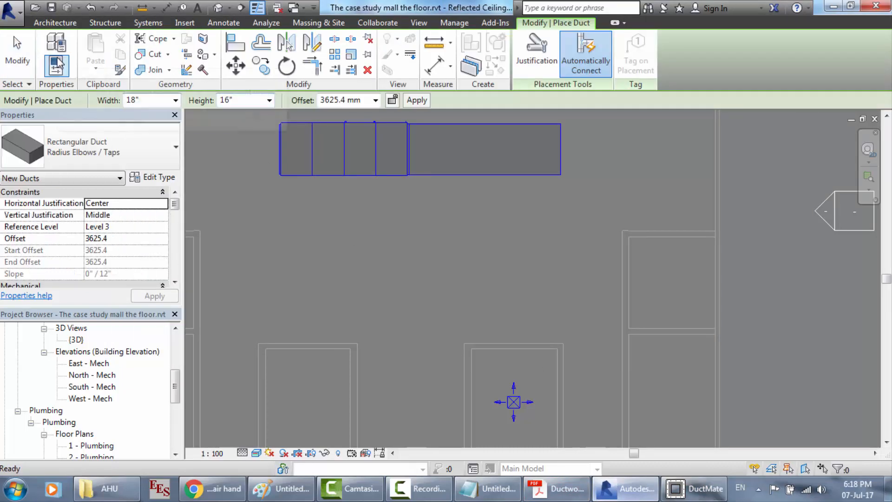
{"action": "left_click", "coordinate": [427, 175]}
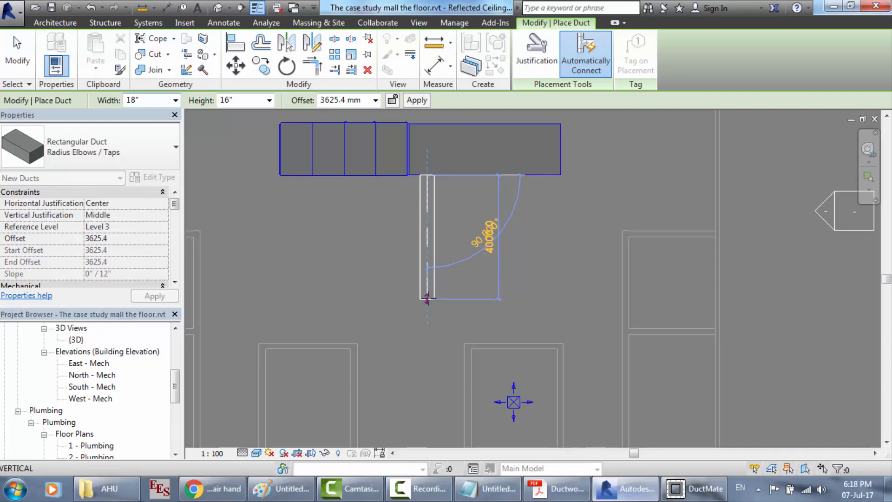
{"action": "left_click", "coordinate": [427, 298]}
{"action": "key", "text": "Escape"}
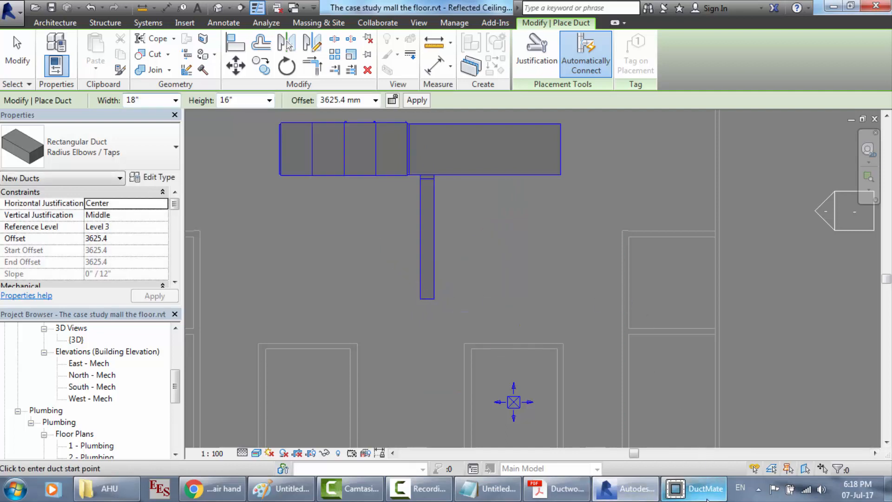
Look up the elbowed branch's diffuser airflow in the ductwork PDF and set DuctMate's volume flow to 397 cfm.
{"action": "left_click", "coordinate": [692, 488]}
{"action": "left_click", "coordinate": [557, 489]}
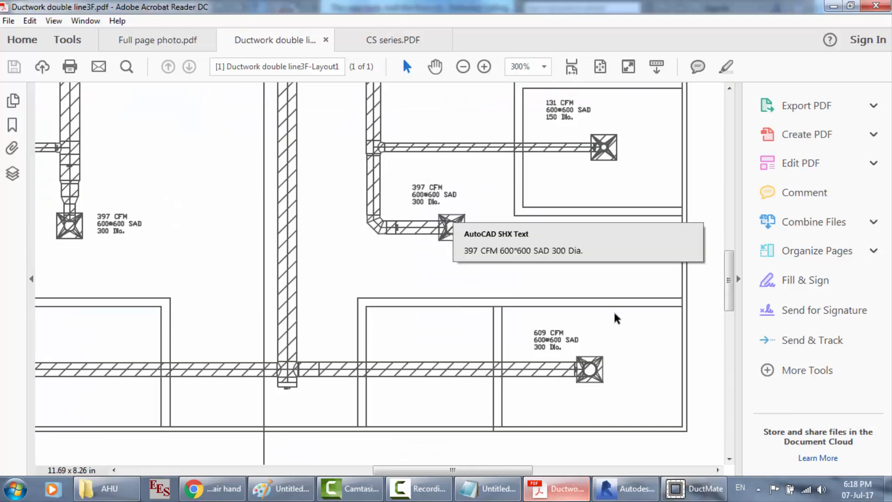
{"action": "left_click", "coordinate": [693, 493]}
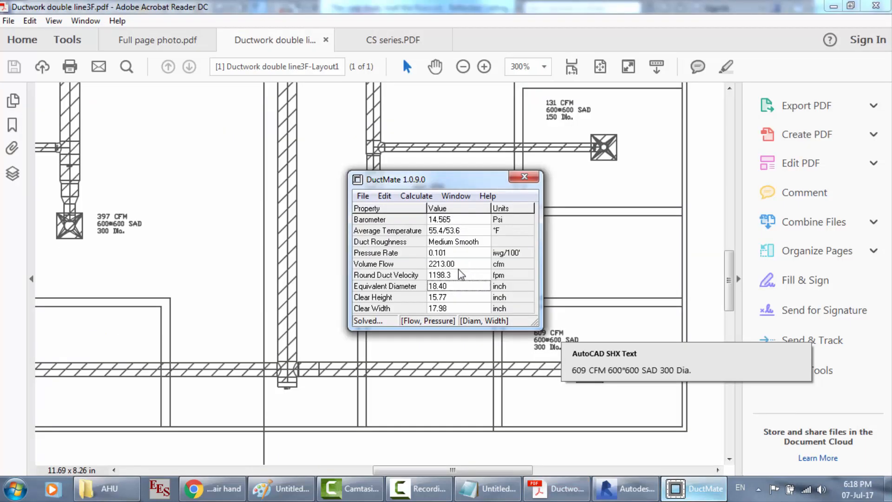
{"action": "left_click", "coordinate": [459, 264]}
{"action": "left_click", "coordinate": [459, 264]}
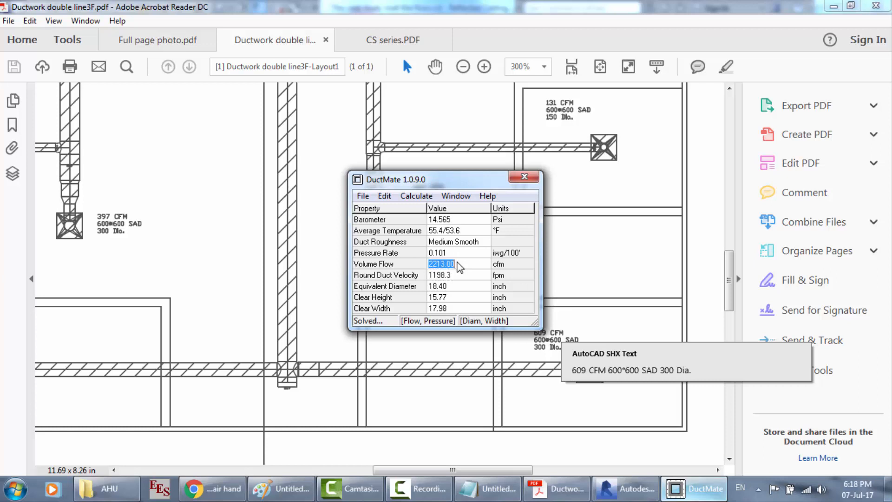
{"action": "type", "text": "397"}
{"action": "left_click", "coordinate": [459, 274]}
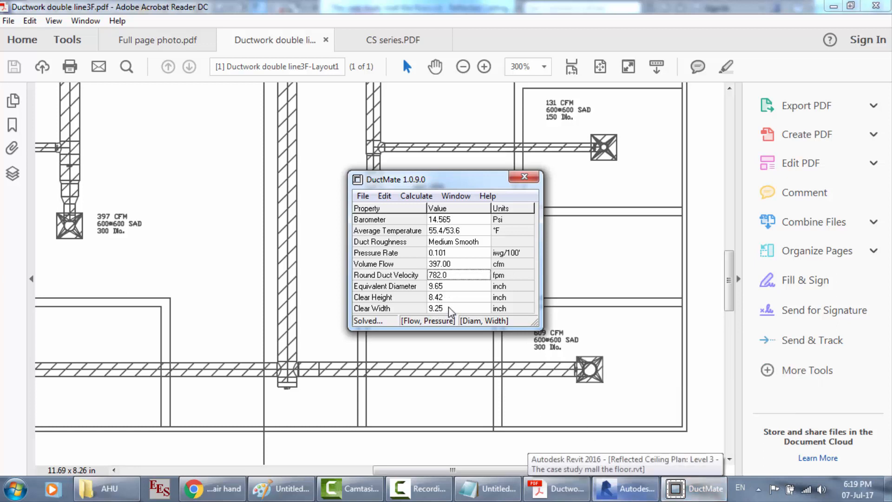
Back in Revit, draw a 10" x 10" horizontal duct about 3100 mm long eastward from the vertical branch duct.
{"action": "left_click", "coordinate": [571, 488]}
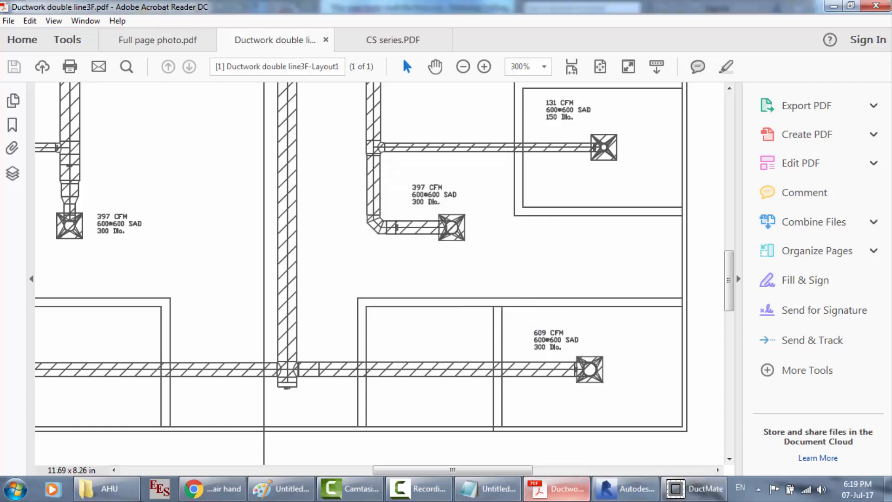
{"action": "left_click", "coordinate": [625, 489]}
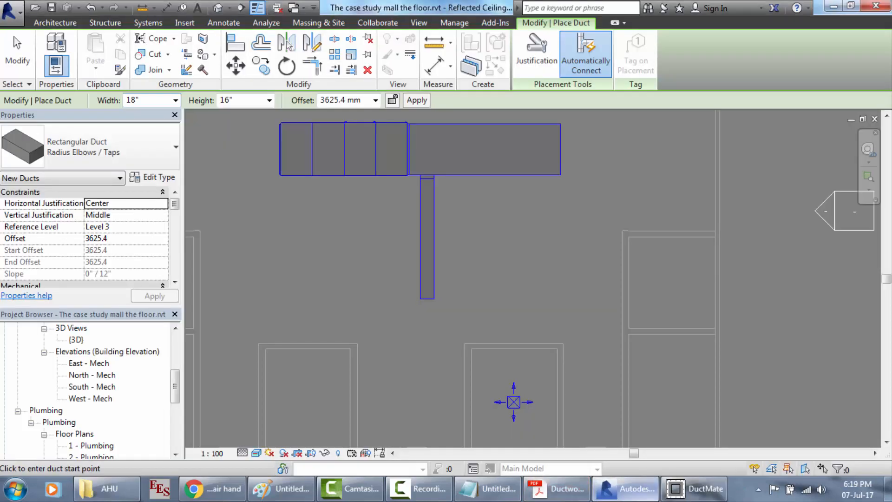
{"action": "left_click", "coordinate": [138, 101]}
{"action": "type", "text": "10"}
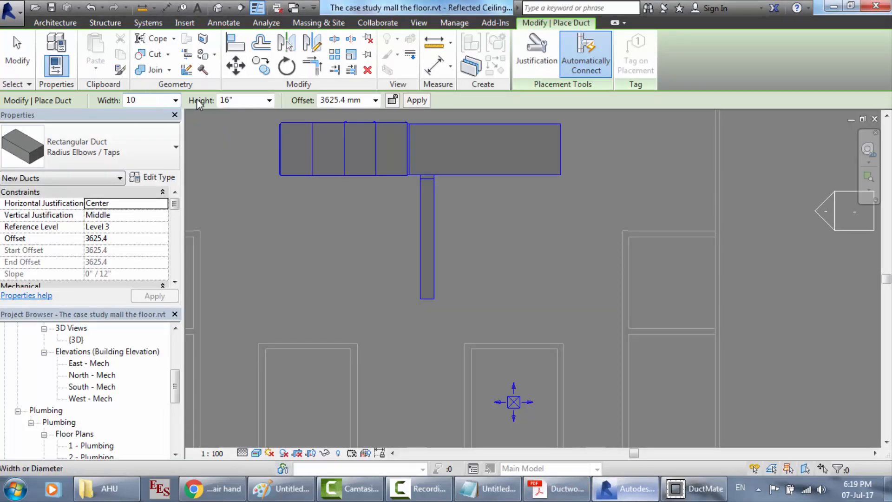
{"action": "left_click", "coordinate": [235, 102]}
{"action": "type", "text": "1"}
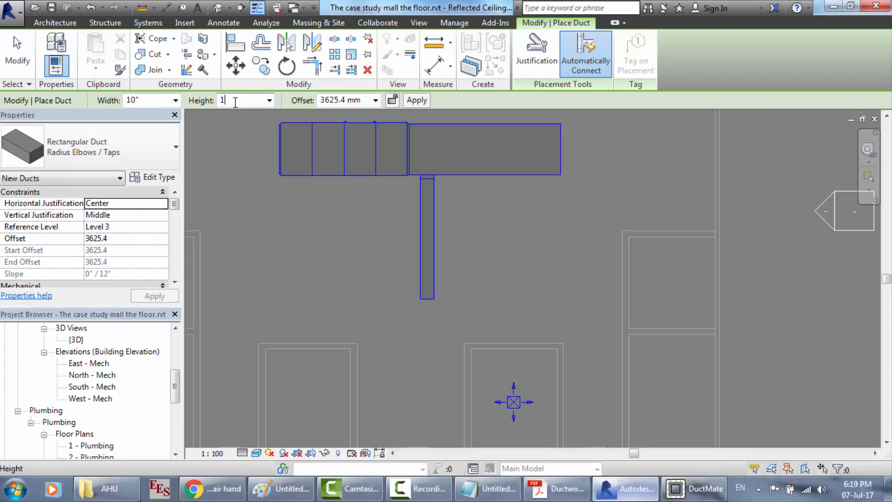
{"action": "type", "text": "0"}
{"action": "key", "text": "Return"}
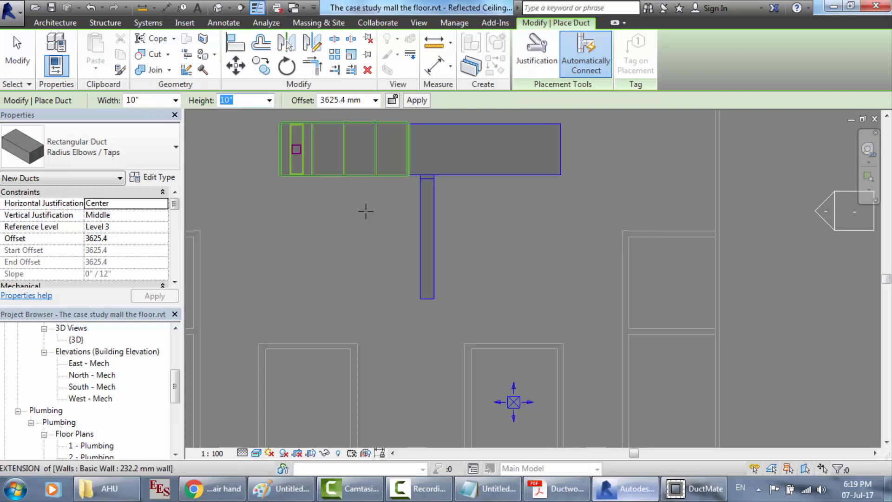
{"action": "left_click", "coordinate": [436, 263]}
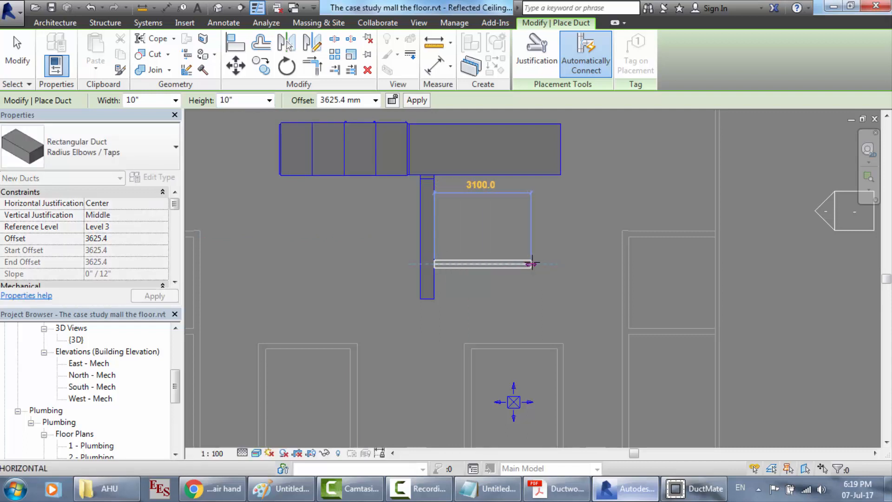
{"action": "left_click", "coordinate": [532, 264]}
{"action": "key", "text": "Escape"}
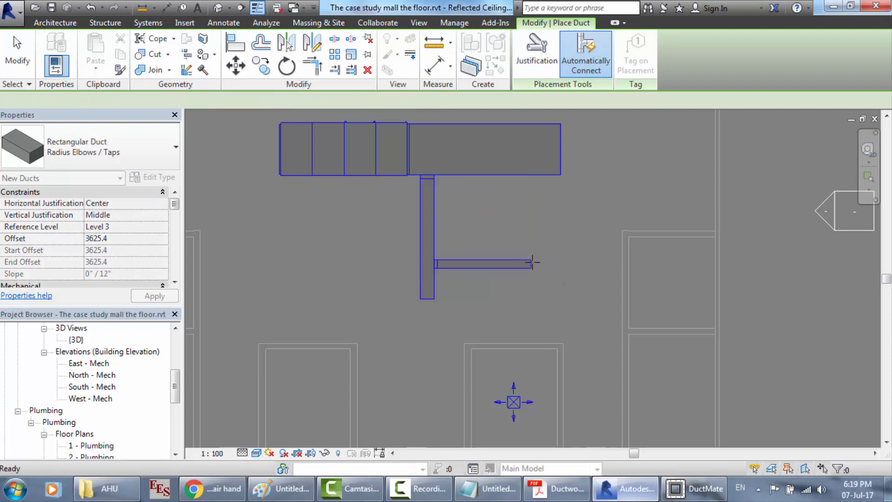
{"action": "key", "text": "Escape"}
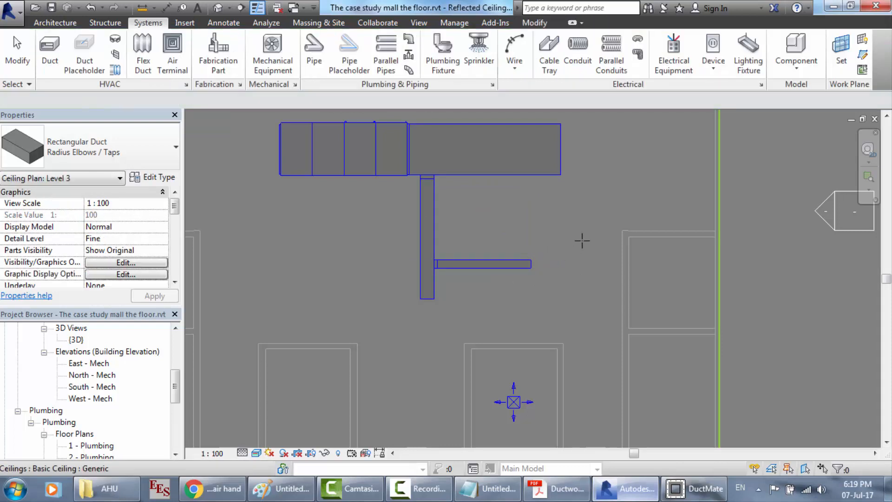
Examine the ceiling diffuser performance table in Full page photo.pdf for neck size and capacity, and return to Revit.
{"action": "left_click", "coordinate": [695, 496]}
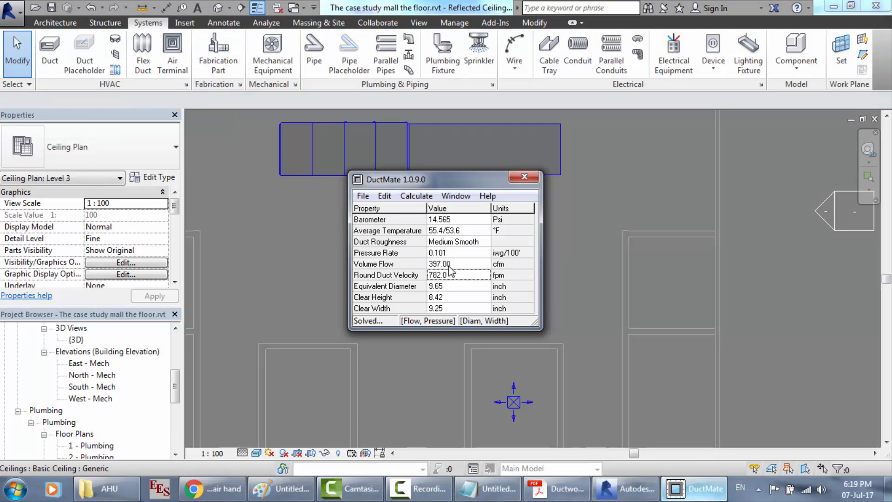
{"action": "key", "text": "alt+Tab"}
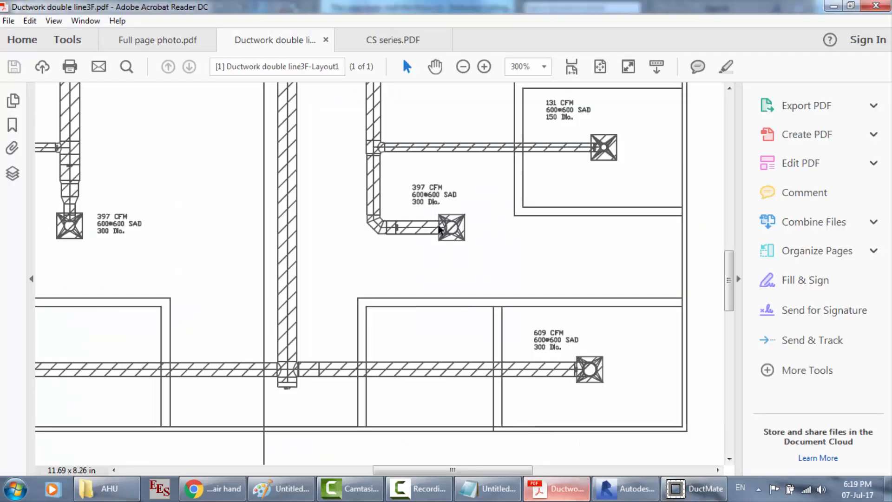
{"action": "left_click", "coordinate": [166, 41]}
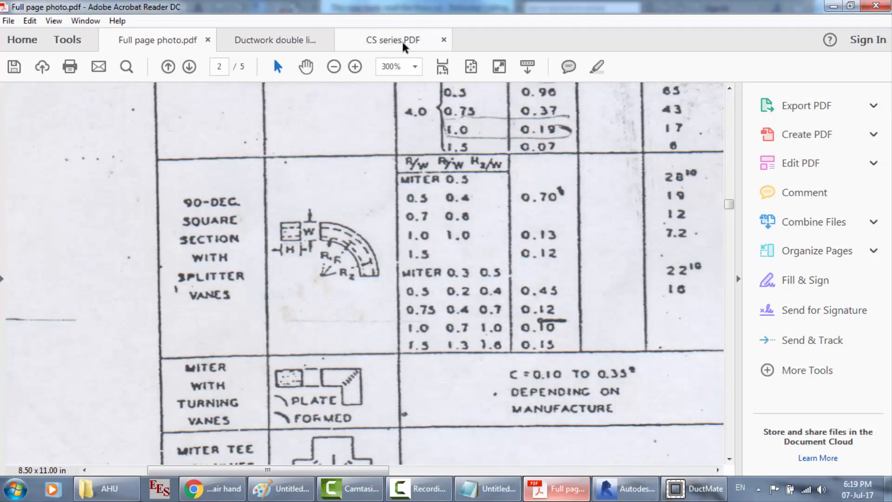
{"action": "left_click", "coordinate": [335, 67]}
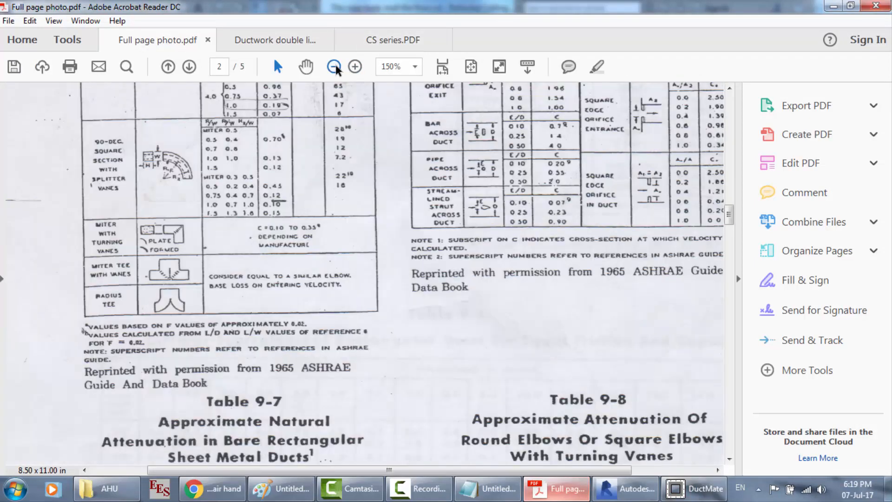
{"action": "left_click", "coordinate": [334, 67]}
{"action": "left_click", "coordinate": [334, 66]}
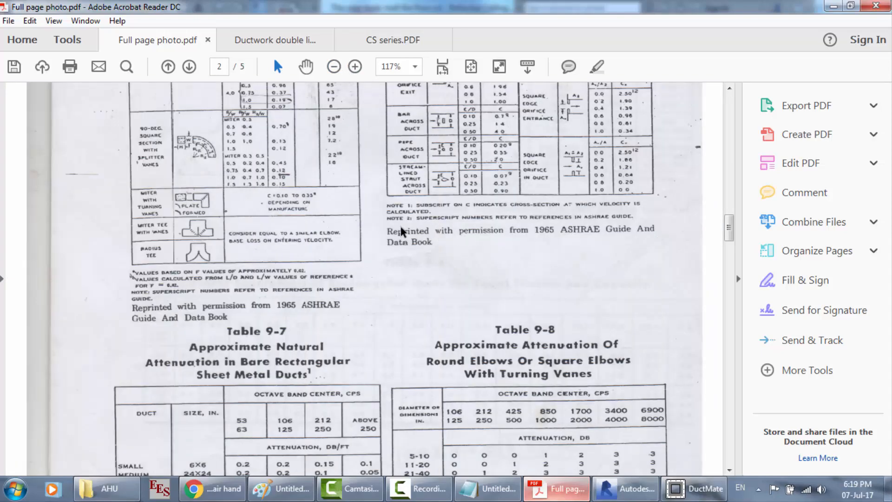
{"action": "scroll", "coordinate": [402, 231], "scroll_direction": "down", "scroll_amount": 15}
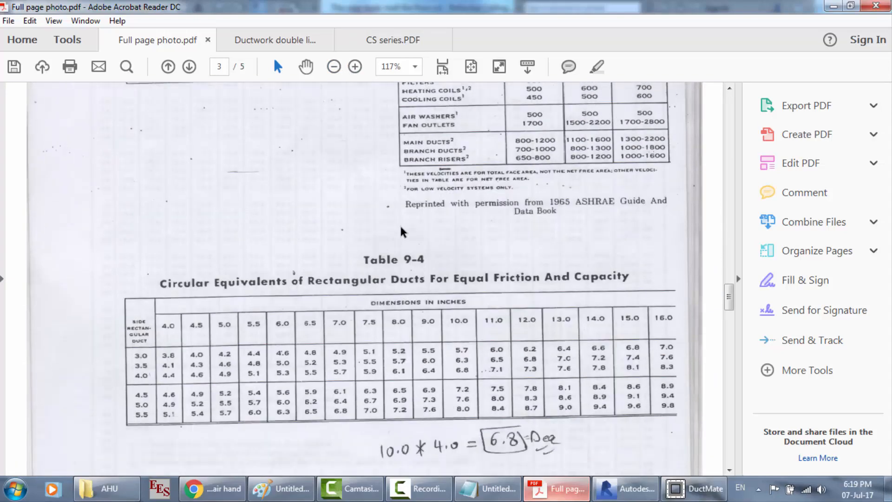
{"action": "scroll", "coordinate": [404, 241], "scroll_direction": "down", "scroll_amount": 15}
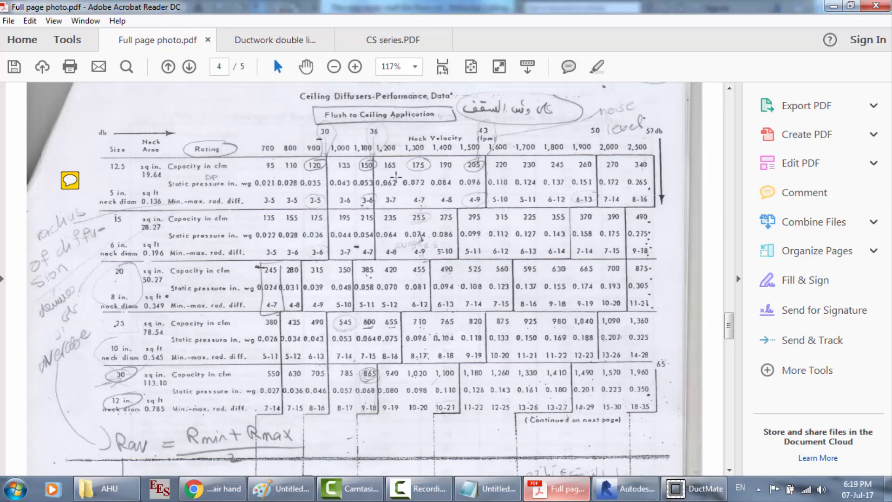
{"action": "scroll", "coordinate": [395, 175], "scroll_direction": "up", "scroll_amount": 1}
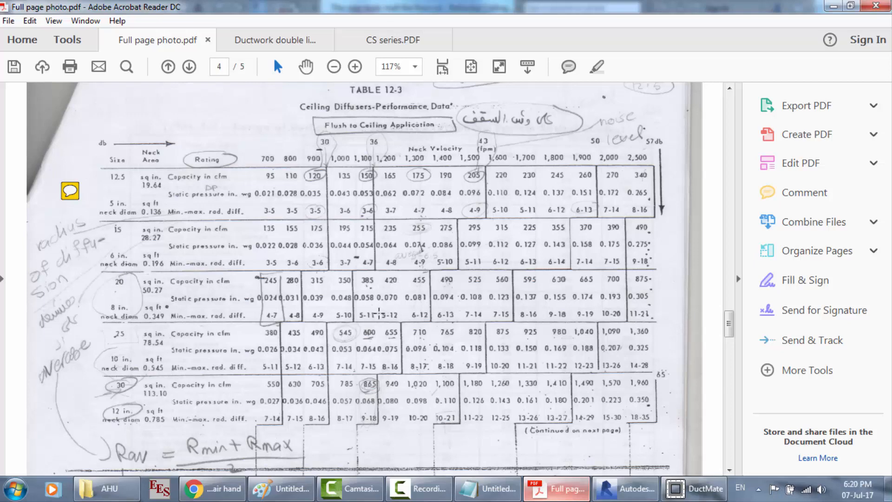
{"action": "left_click", "coordinate": [625, 488]}
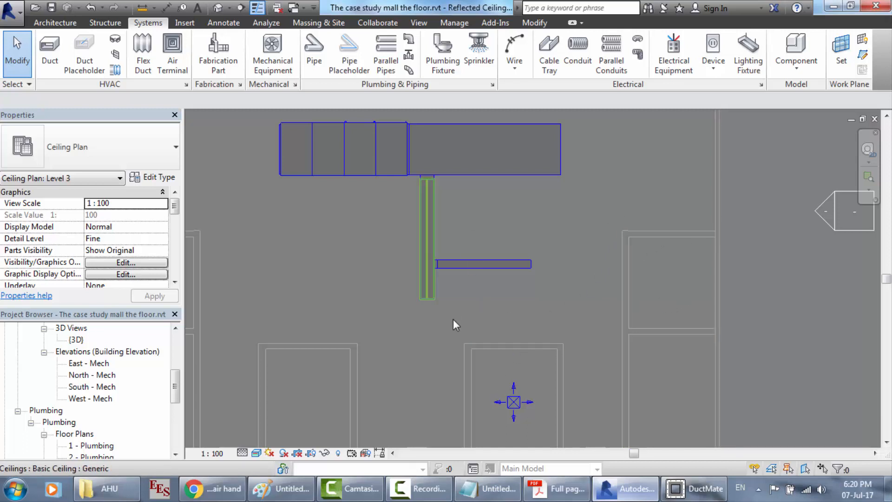
Check the diffuser table in Full page photo.pdf, duplicate the rectangular-face supply diffuser type in Revit, and enter 508x508 as its name's face size.
{"action": "left_click", "coordinate": [557, 488]}
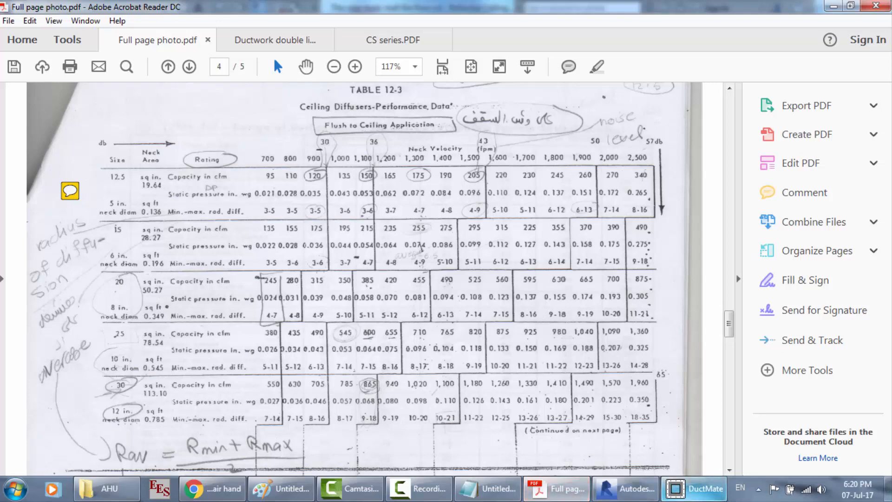
{"action": "left_click", "coordinate": [625, 488]}
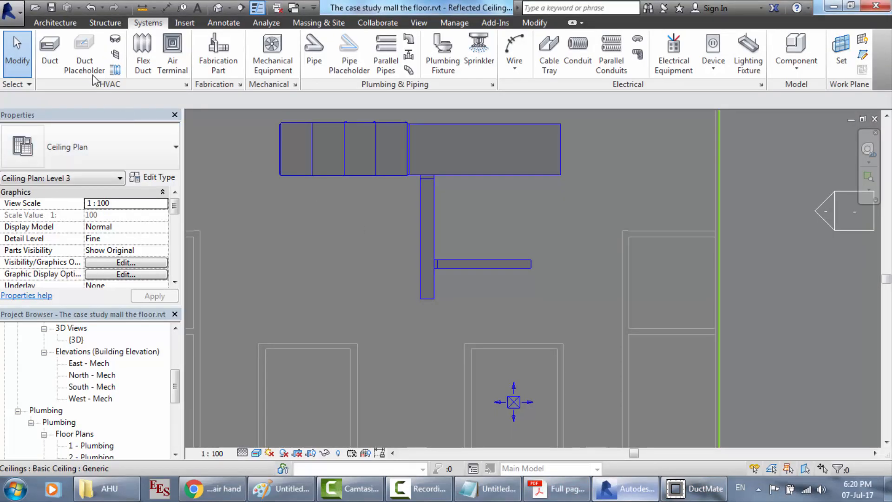
{"action": "left_click", "coordinate": [170, 67]}
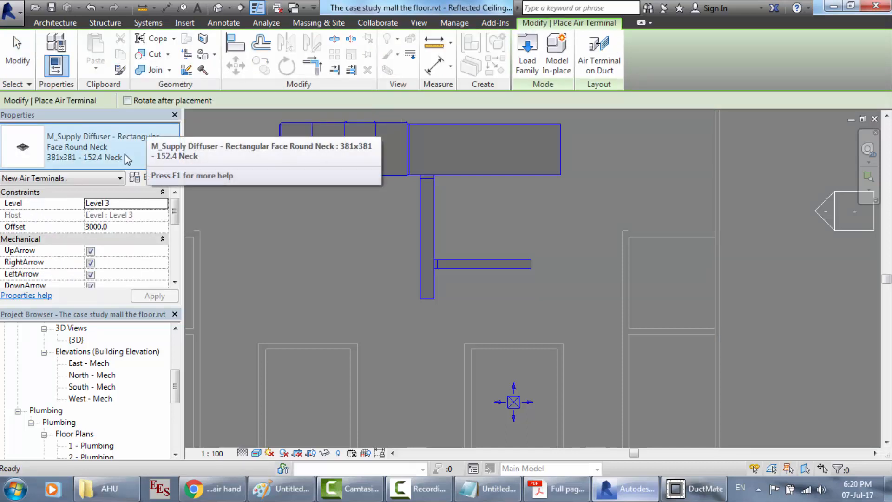
{"action": "left_click", "coordinate": [157, 177]}
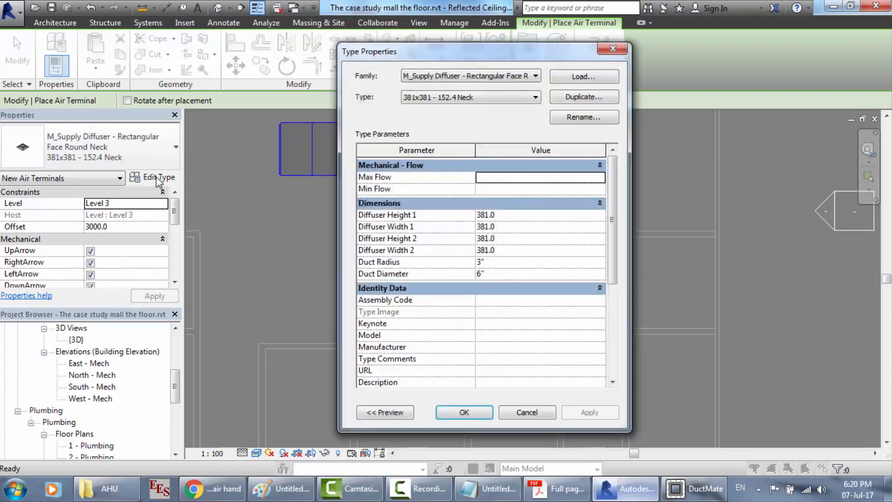
{"action": "left_click", "coordinate": [581, 97]}
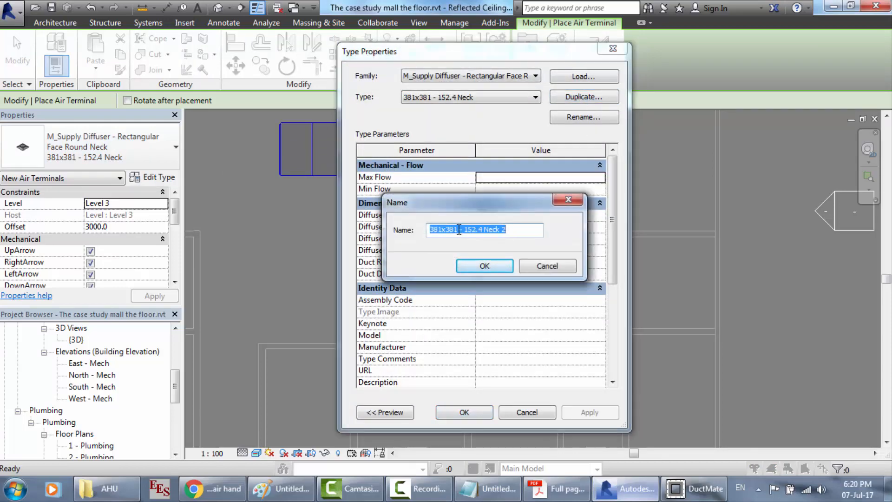
{"action": "left_click", "coordinate": [439, 231]}
{"action": "key", "text": "BackSpace"}
{"action": "key", "text": "BackSpace"}
{"action": "key", "text": "BackSpace"}
{"action": "type", "text": "508"}
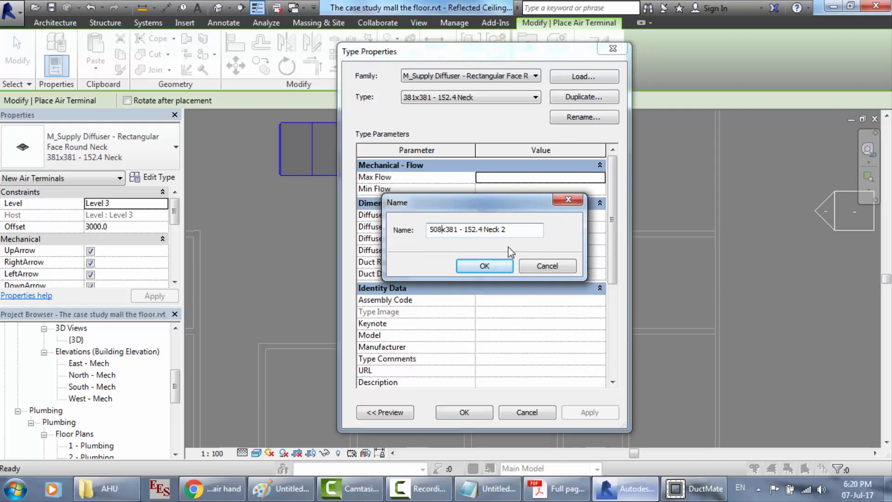
{"action": "key", "text": "Delete"}
{"action": "key", "text": "Delete"}
{"action": "key", "text": "BackSpace"}
{"action": "type", "text": "508"}
Check the neck size in the PDF's diffuser table and complete the duplicated type's name in Revit as 508x508 - 203.2 Neck 2.
{"action": "left_click", "coordinate": [556, 488]}
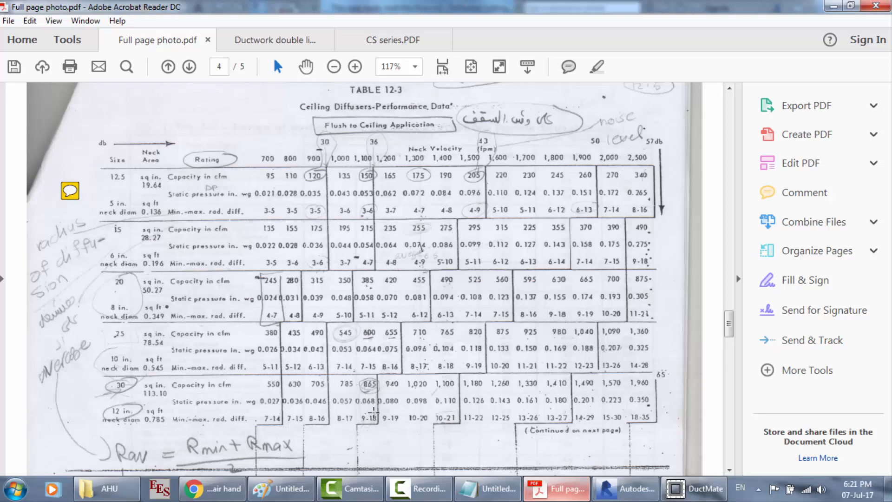
{"action": "left_click", "coordinate": [627, 488]}
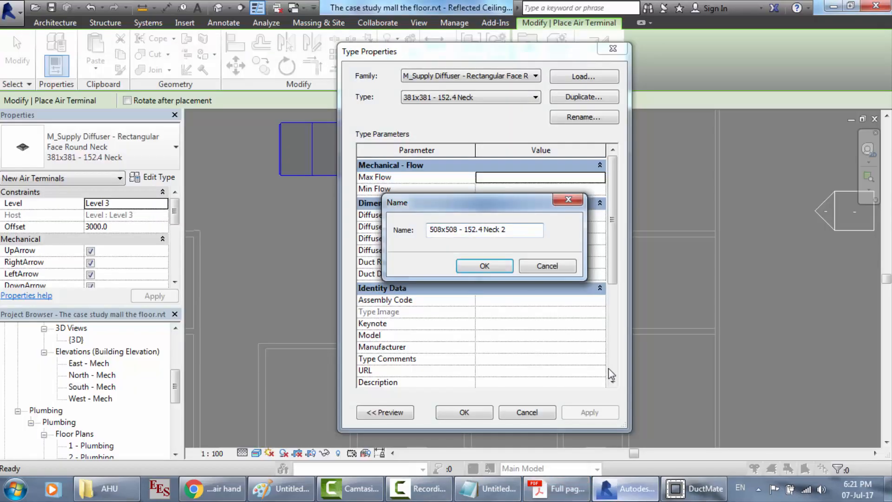
{"action": "key", "text": "BackSpace"}
{"action": "key", "text": "BackSpace"}
{"action": "key", "text": "Delete"}
{"action": "key", "text": "Delete"}
{"action": "key", "text": "Delete"}
{"action": "type", "text": "203.2"}
{"action": "left_click", "coordinate": [484, 266]}
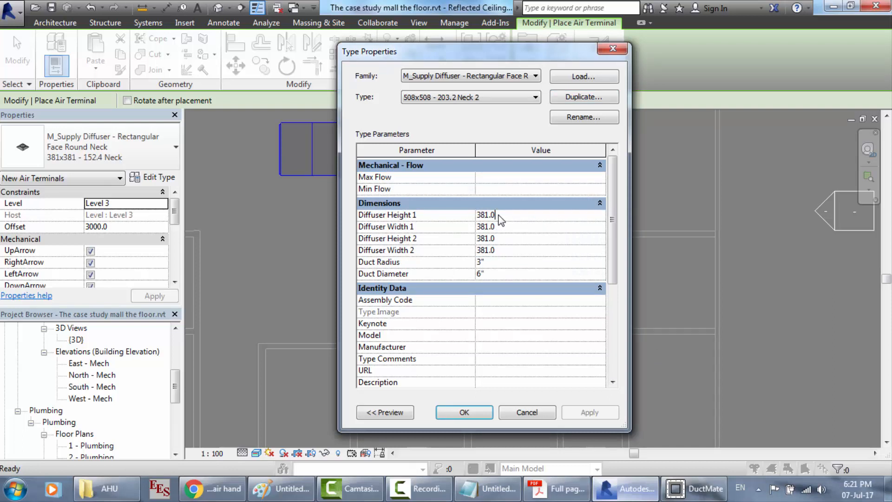
Set the new diffuser type's Height 1, Width 1, Height 2 and Width 2 to 508 each.
{"action": "left_click", "coordinate": [491, 214]}
{"action": "type", "text": "508"}
{"action": "left_click", "coordinate": [503, 226]}
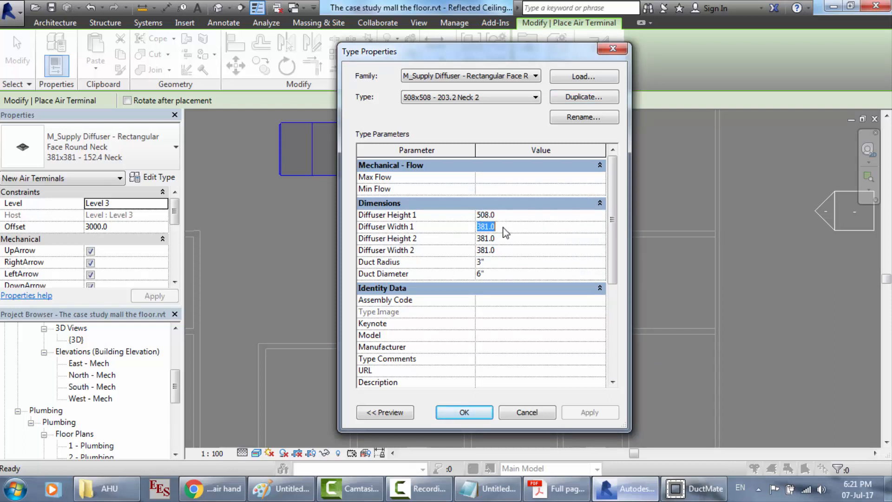
{"action": "type", "text": "508"}
{"action": "left_click", "coordinate": [503, 238]}
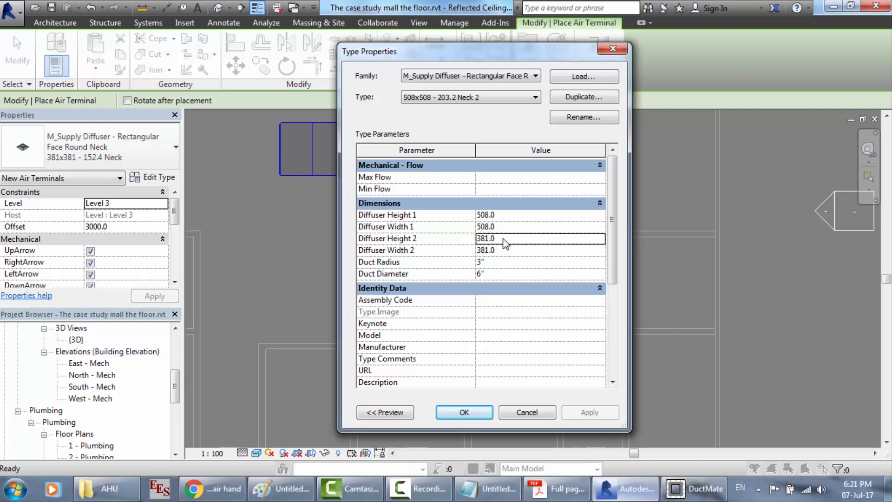
{"action": "type", "text": "508"}
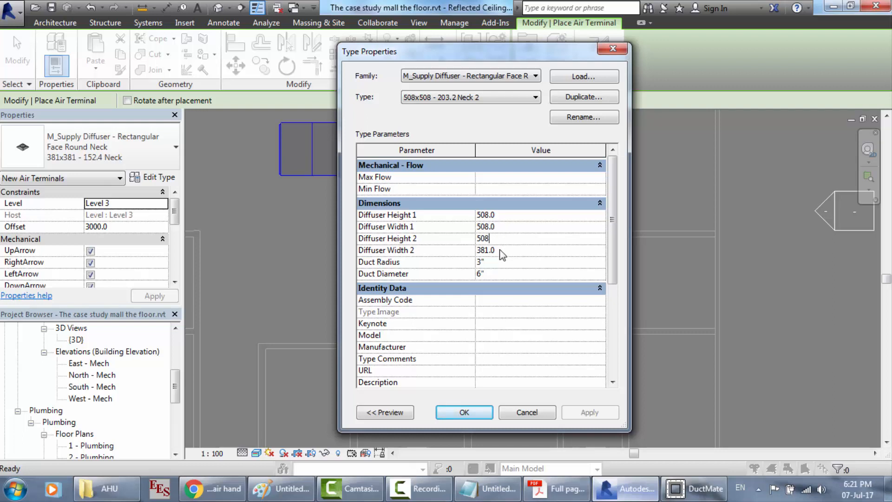
{"action": "left_click", "coordinate": [502, 253]}
{"action": "type", "text": "50"}
Check the neck diameter in the PDF's diffuser table, return to Revit, and apply a duct diameter of 8" to the new type.
{"action": "left_click", "coordinate": [577, 498]}
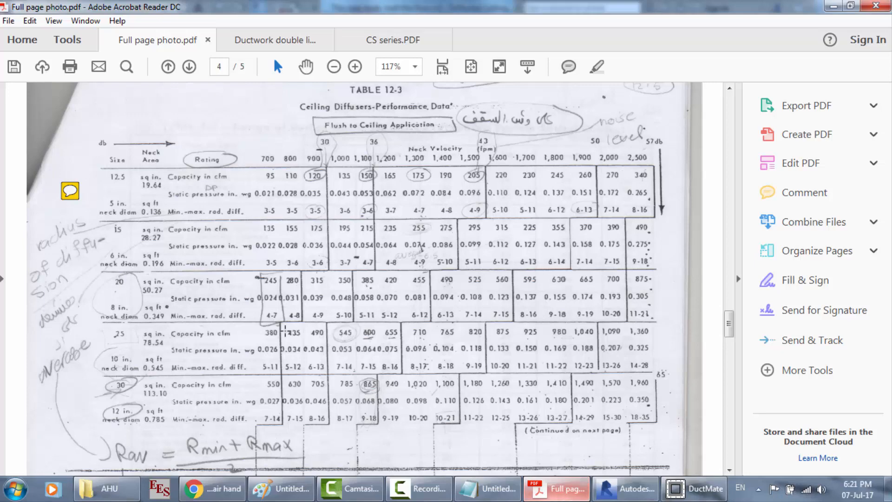
{"action": "key", "text": "alt+Tab"}
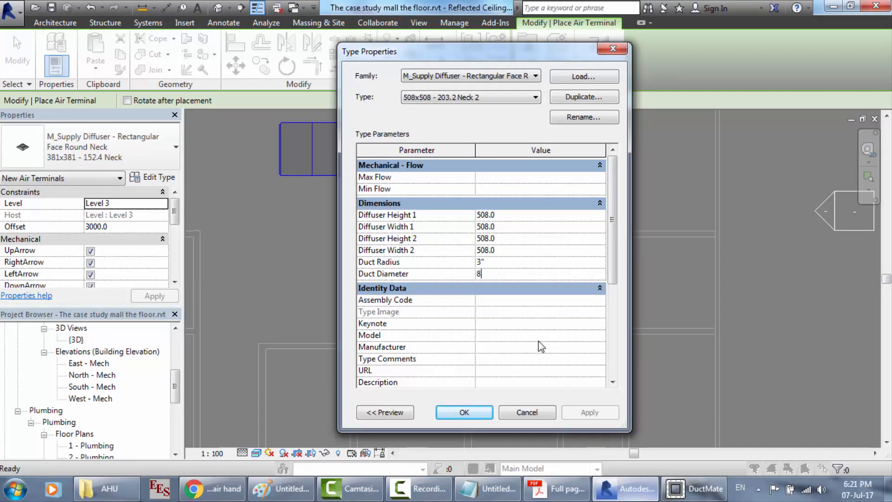
{"action": "left_click", "coordinate": [497, 263]}
{"action": "left_click", "coordinate": [465, 412]}
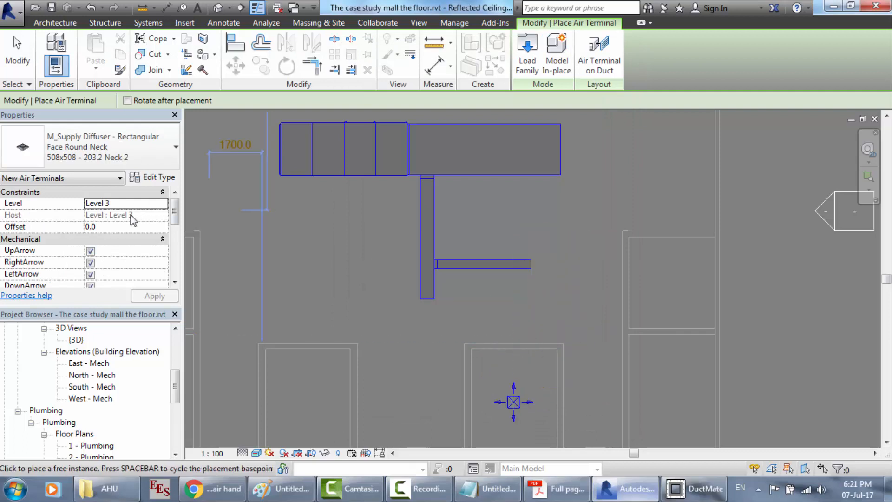
Set the diffuser's offset to 3000 and place one just beyond the east end of the horizontal branch duct.
{"action": "left_click", "coordinate": [116, 227]}
{"action": "type", "text": "3000"}
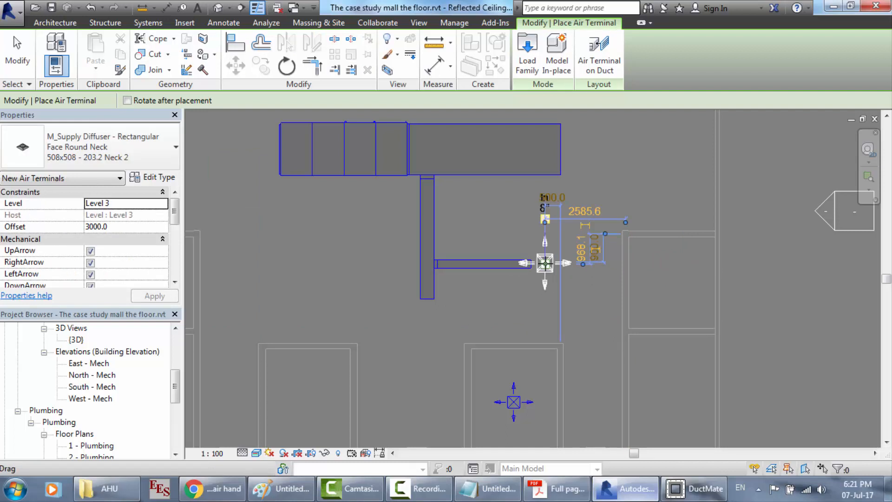
{"action": "left_click", "coordinate": [545, 263]}
{"action": "key", "text": "Escape"}
{"action": "key", "text": "Escape"}
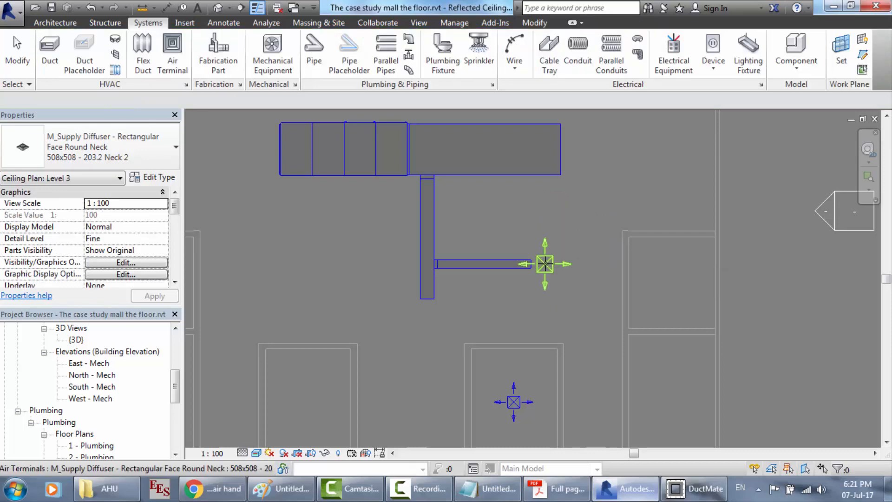
Check the diffuser layout in the Ductwork double line3F PDF and return to Revit.
{"action": "left_click", "coordinate": [557, 488]}
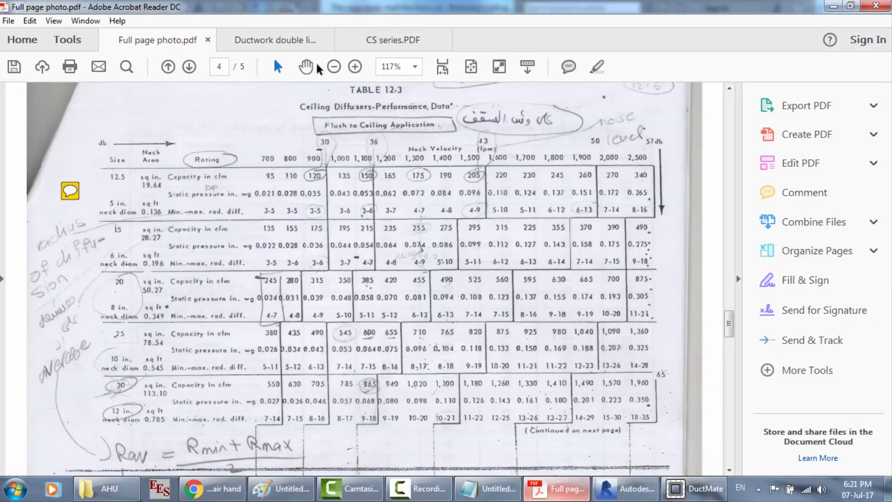
{"action": "left_click", "coordinate": [275, 40]}
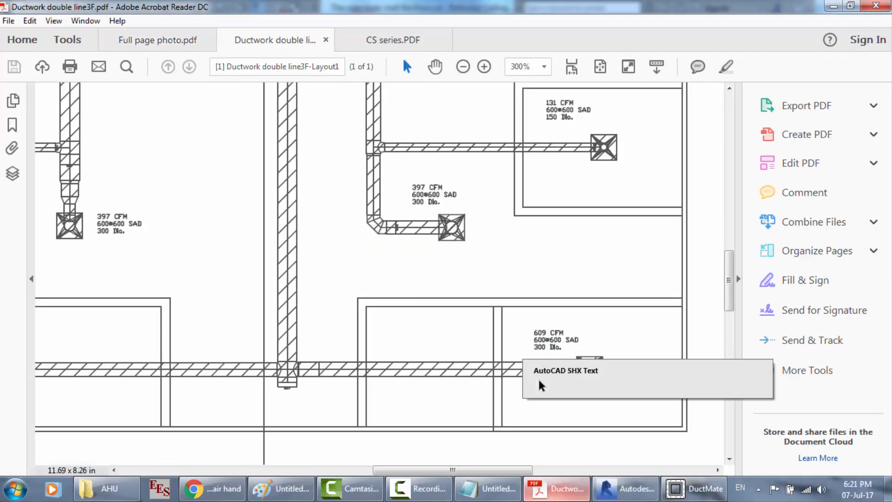
{"action": "left_click", "coordinate": [620, 493]}
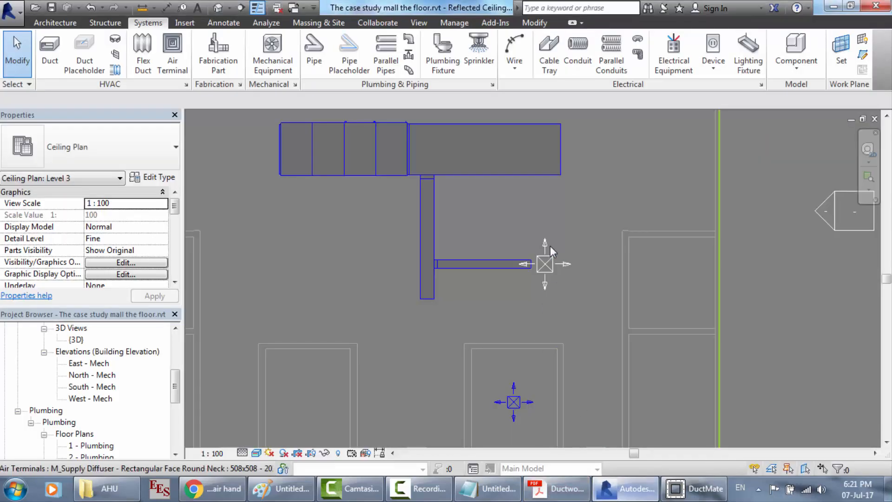
Move the new diffuser onto the open east end of the horizontal branch duct to connect it.
{"action": "left_click", "coordinate": [546, 265]}
{"action": "left_click_drag", "start_coordinate": [546, 265], "coordinate": [534, 285]}
{"action": "left_click_drag", "start_coordinate": [533, 288], "coordinate": [542, 265]}
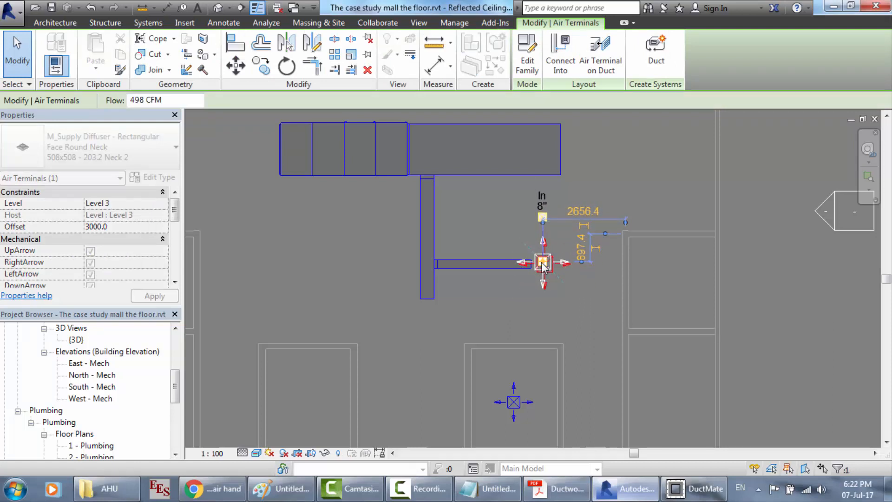
{"action": "scroll", "coordinate": [542, 265], "scroll_direction": "up", "scroll_amount": 6}
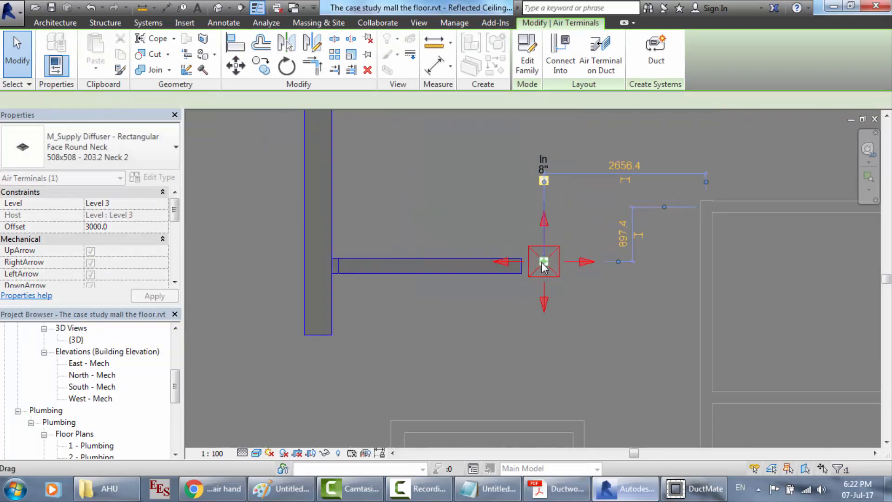
{"action": "left_click_drag", "start_coordinate": [542, 264], "coordinate": [487, 272]}
{"action": "scroll", "coordinate": [550, 265], "scroll_direction": "up", "scroll_amount": 2}
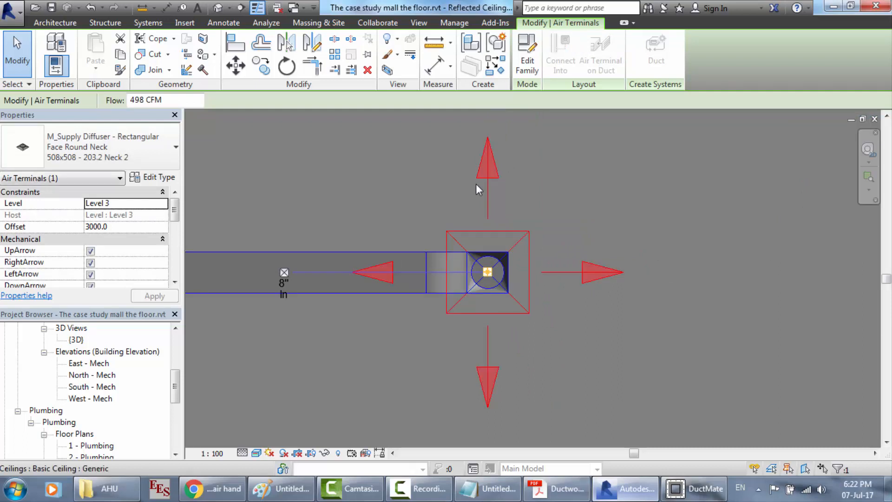
Inspect the connected diffuser and ductwork in the 3D view and return to the Level 3 ceiling plan.
{"action": "scroll", "coordinate": [475, 182], "scroll_direction": "down", "scroll_amount": 3}
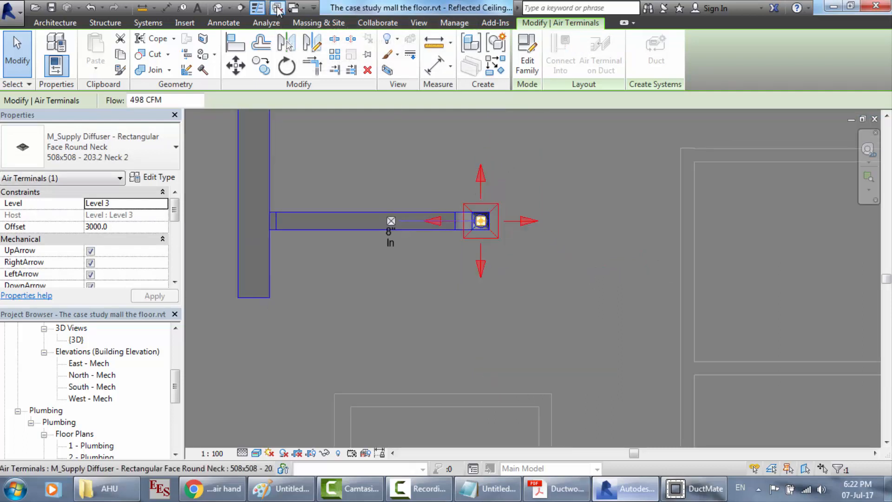
{"action": "left_click", "coordinate": [219, 8]}
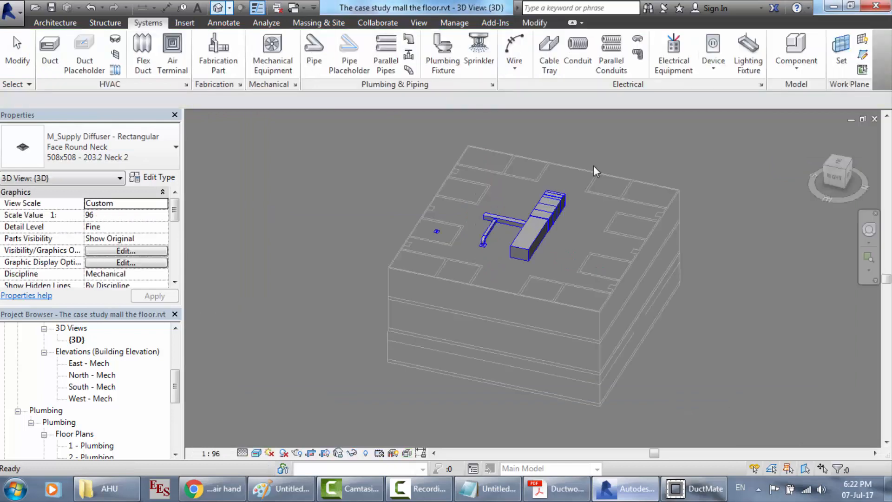
{"action": "scroll", "coordinate": [489, 233], "scroll_direction": "up", "scroll_amount": 5}
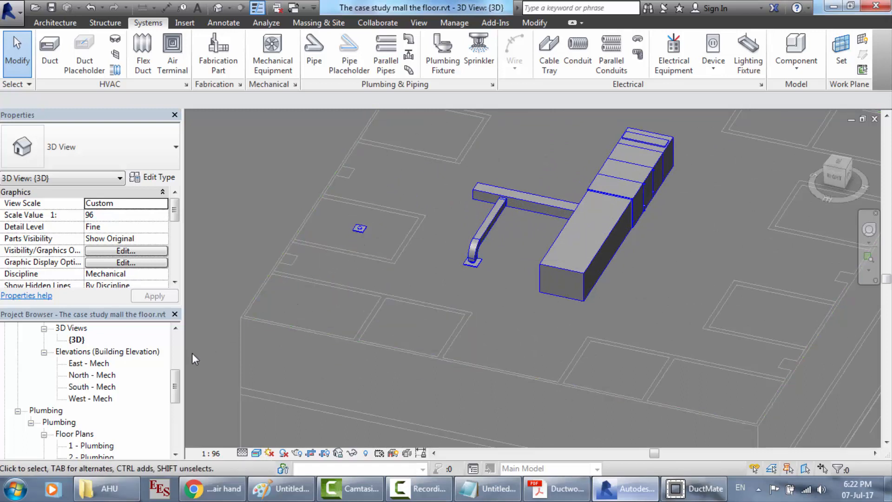
{"action": "left_click", "coordinate": [174, 362]}
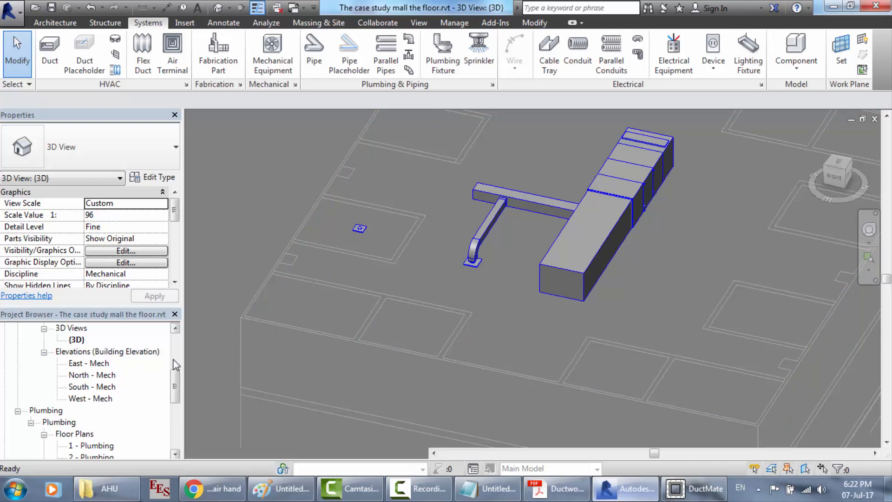
{"action": "double_click", "coordinate": [79, 445]}
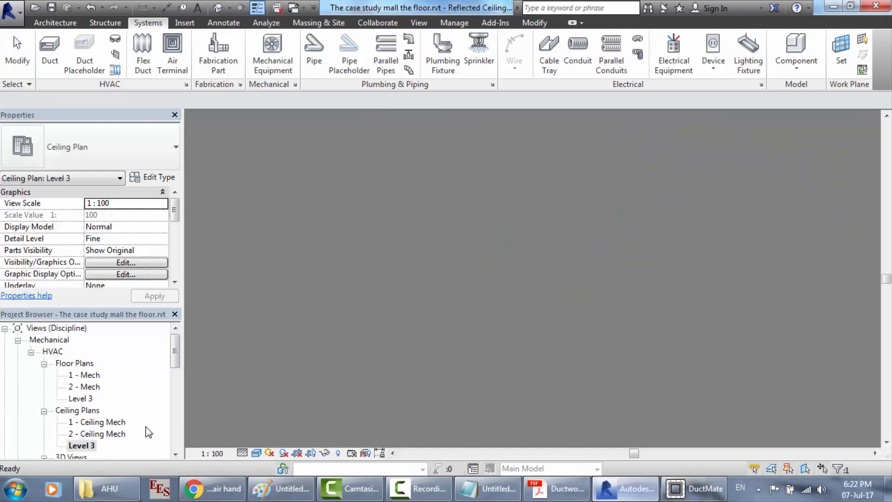
{"action": "scroll", "coordinate": [408, 251], "scroll_direction": "down", "scroll_amount": 5}
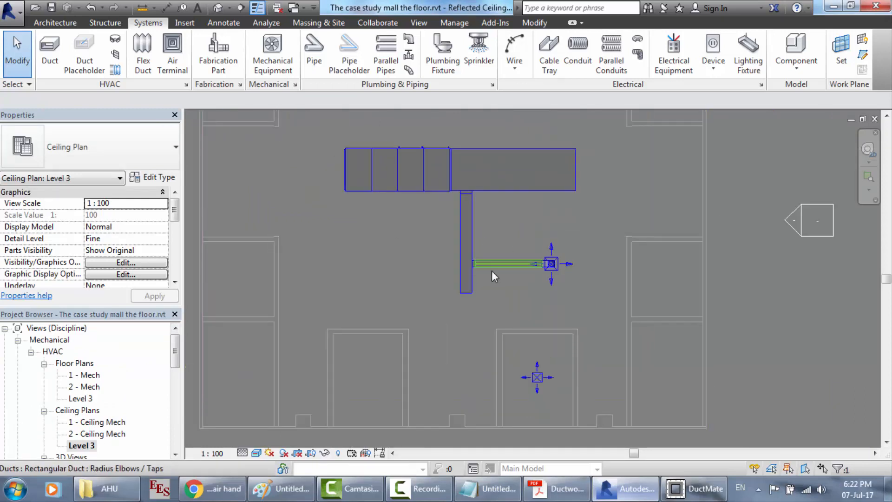
{"action": "scroll", "coordinate": [469, 281], "scroll_direction": "up", "scroll_amount": 1}
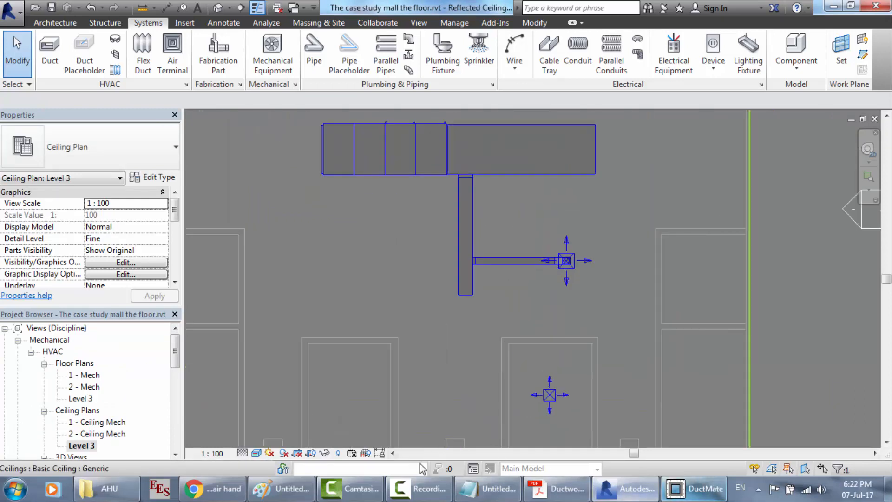
{"action": "left_click", "coordinate": [418, 488]}
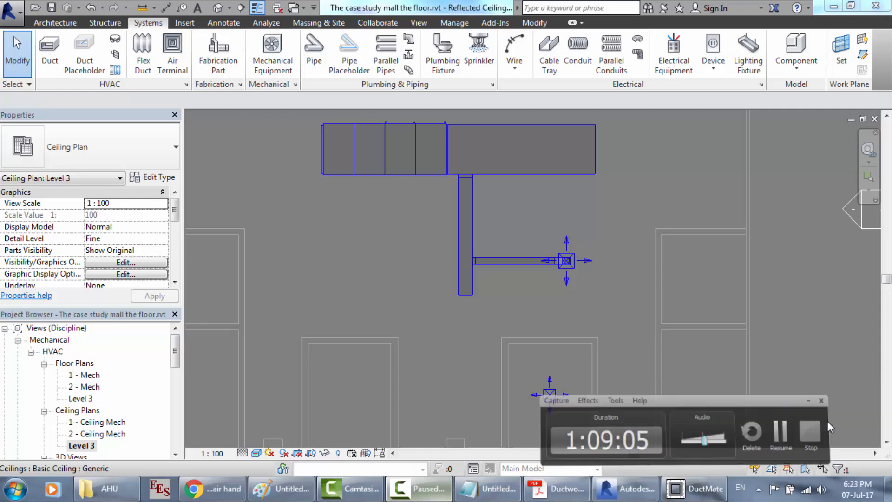
{"action": "left_click", "coordinate": [828, 425]}
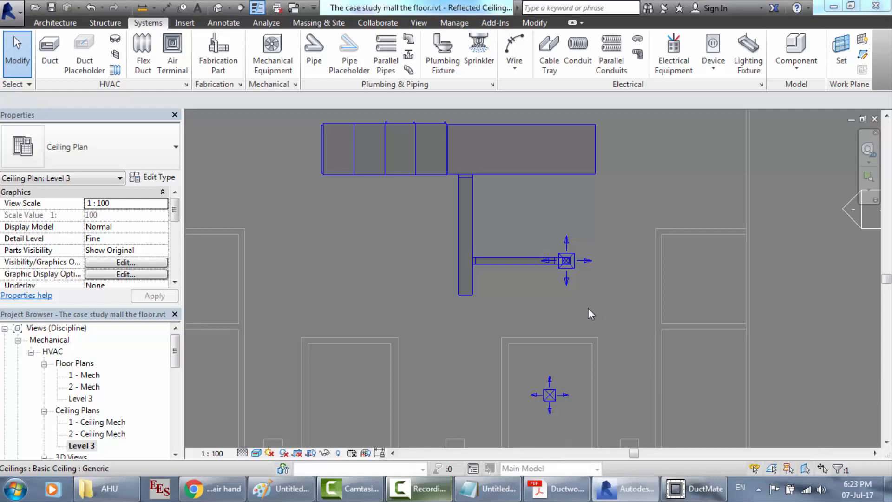
{"action": "left_click", "coordinate": [498, 263]}
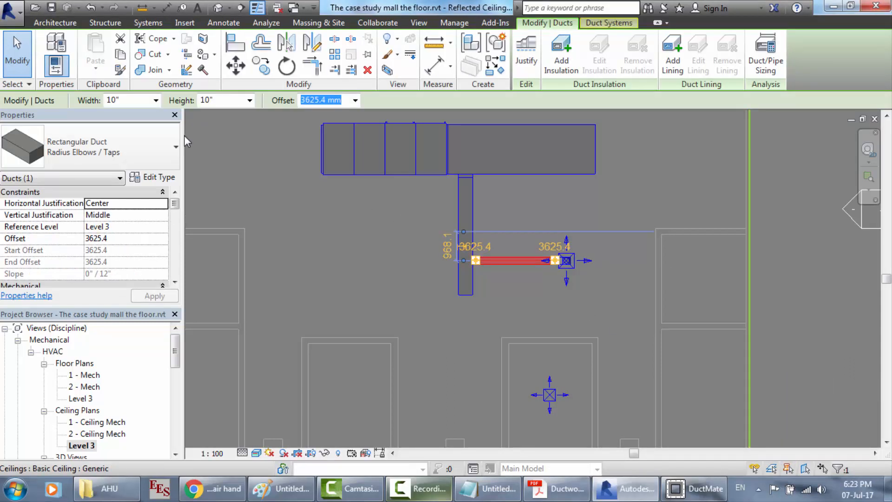
{"action": "key", "text": "Escape"}
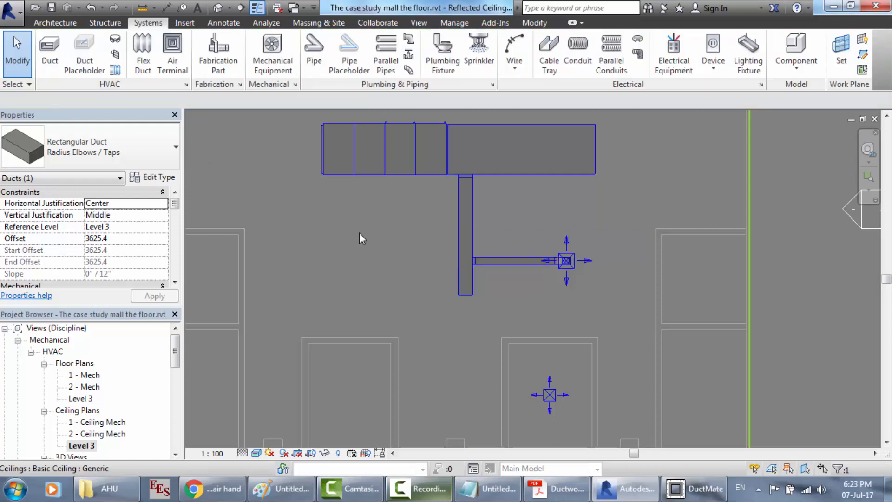
{"action": "scroll", "coordinate": [359, 232], "scroll_direction": "up", "scroll_amount": 1}
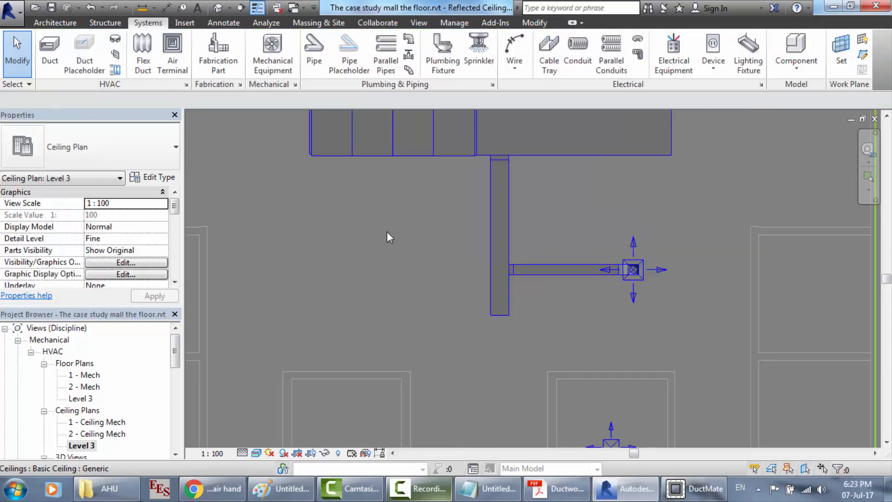
Start a 10" by 10" rectangular duct on the west side of the vertical duct, in line with the east branch.
{"action": "left_click", "coordinate": [50, 46]}
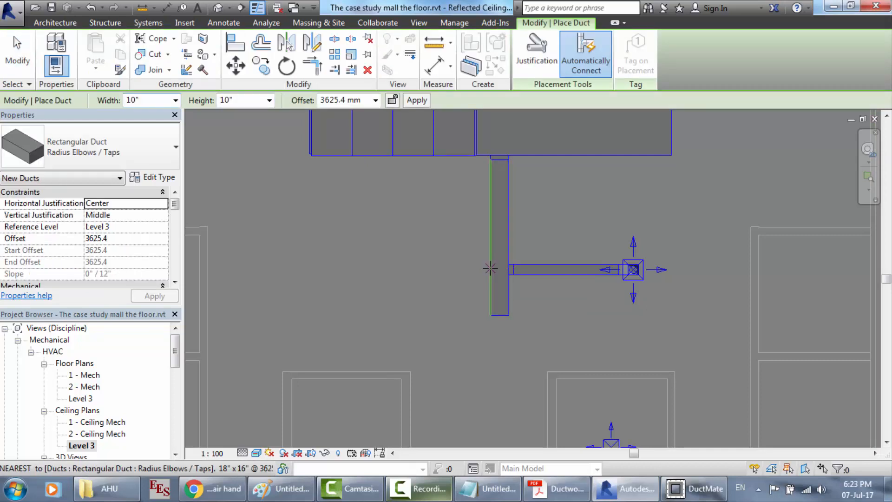
{"action": "scroll", "coordinate": [490, 268], "scroll_direction": "up", "scroll_amount": 2}
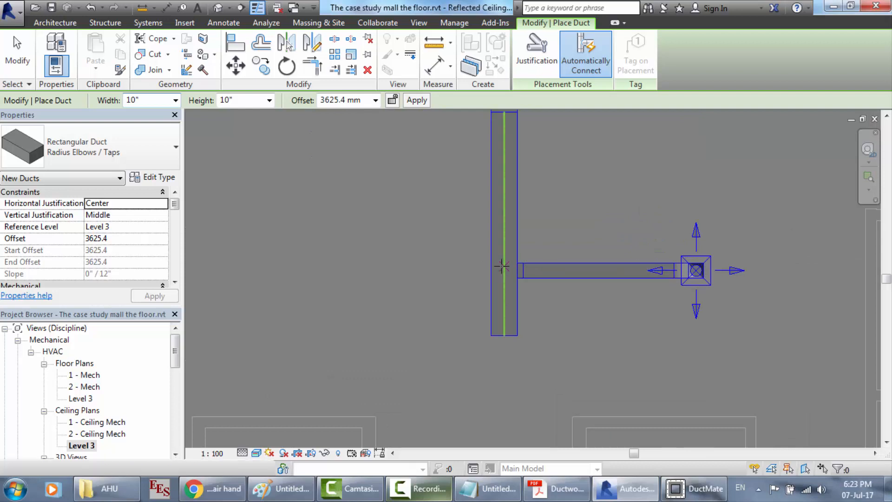
{"action": "left_click", "coordinate": [484, 273]}
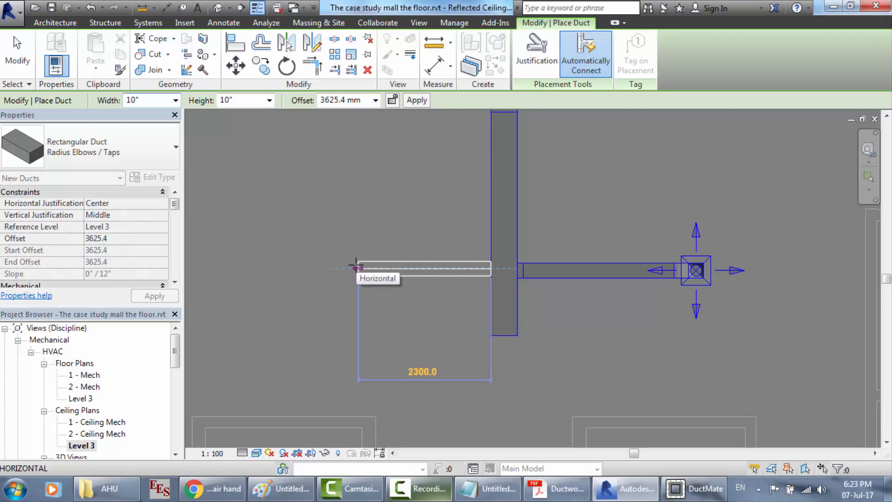
{"action": "scroll", "coordinate": [279, 258], "scroll_direction": "down", "scroll_amount": 2}
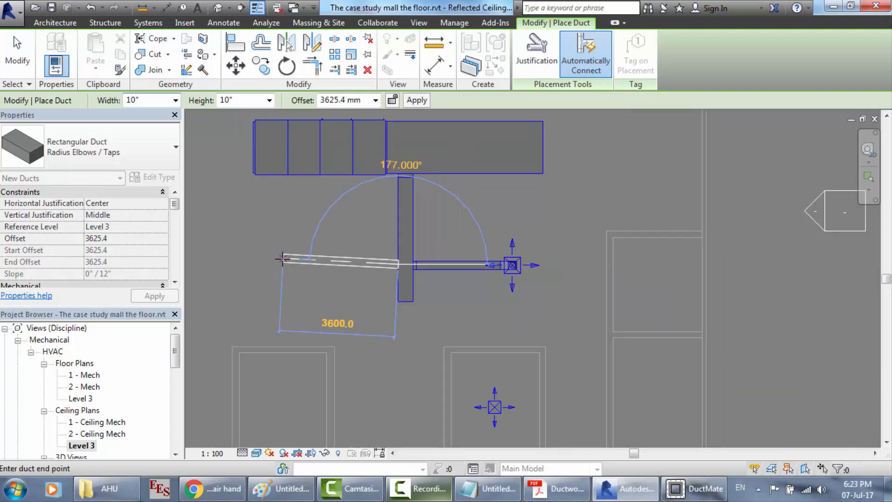
{"action": "key", "text": "Escape"}
{"action": "scroll", "coordinate": [284, 258], "scroll_direction": "up", "scroll_amount": 2}
{"action": "scroll", "coordinate": [484, 276], "scroll_direction": "up", "scroll_amount": 1}
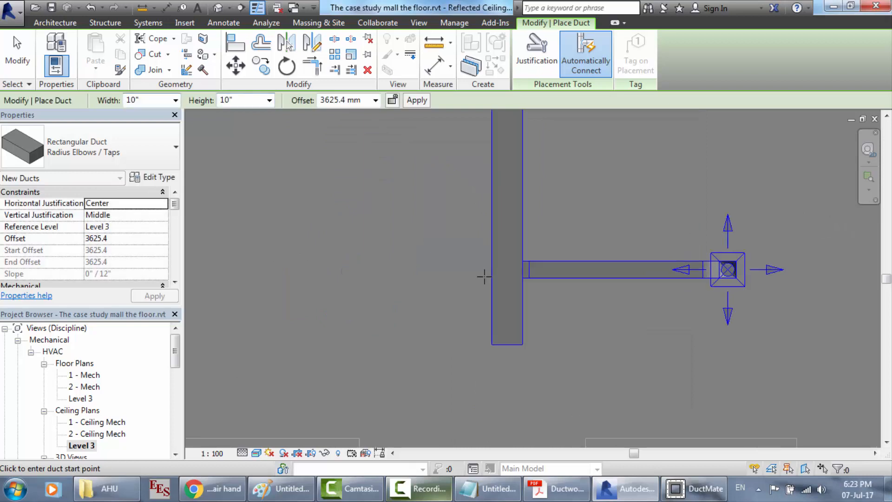
{"action": "scroll", "coordinate": [484, 276], "scroll_direction": "up", "scroll_amount": 1}
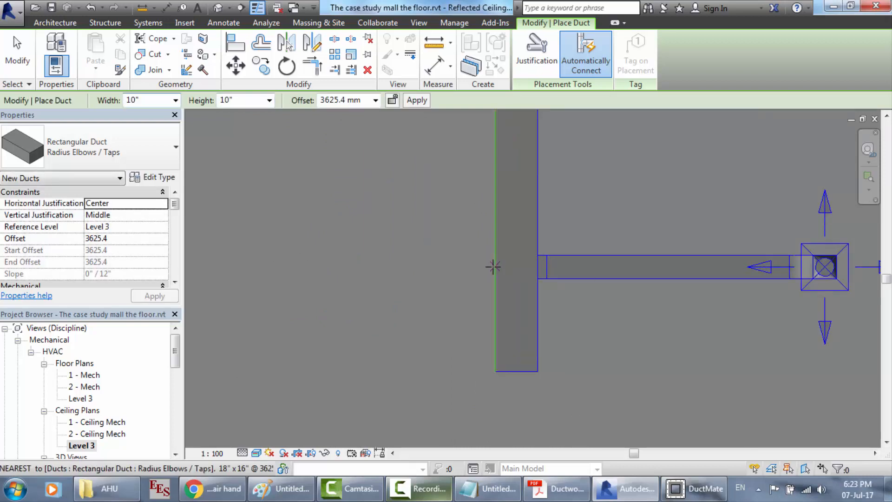
{"action": "left_click", "coordinate": [493, 267]}
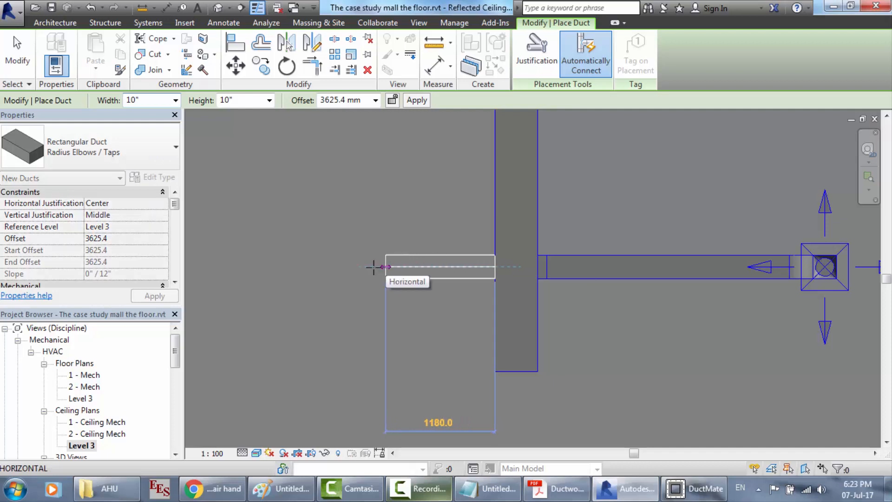
{"action": "scroll", "coordinate": [306, 260], "scroll_direction": "down", "scroll_amount": 4}
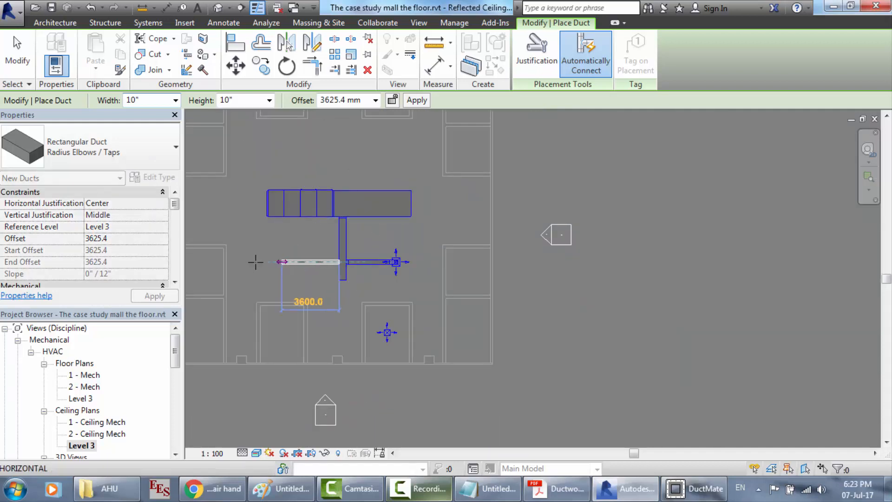
{"action": "scroll", "coordinate": [240, 262], "scroll_direction": "up", "scroll_amount": 3}
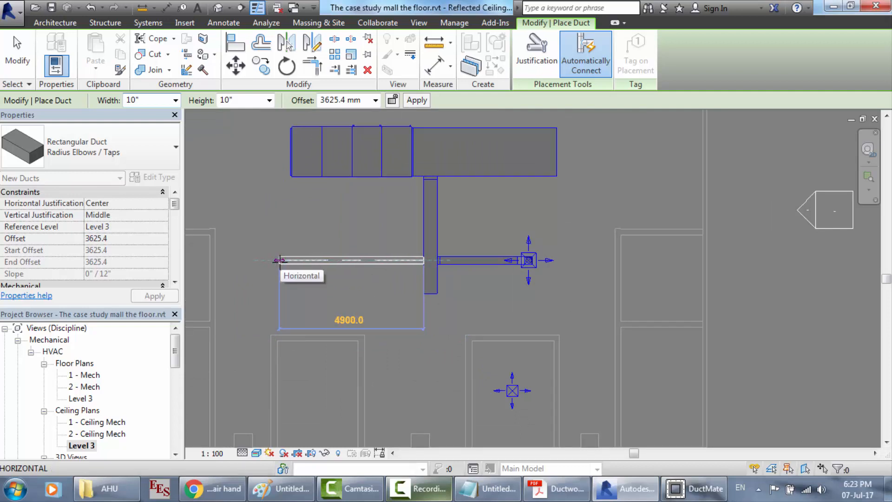
Check the ductwork layout PDF and the note on the ceiling diffuser table in Full page photo.pdf, and return to Revit.
{"action": "left_click", "coordinate": [585, 498]}
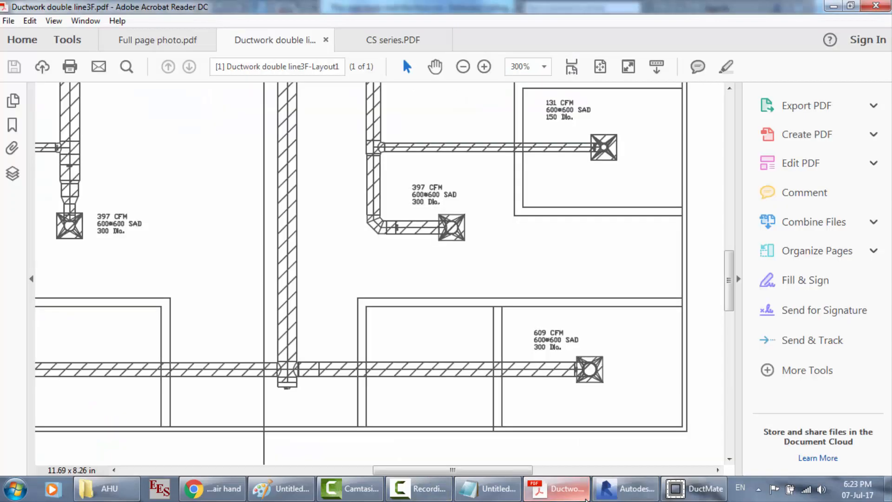
{"action": "left_click", "coordinate": [167, 42]}
{"action": "scroll", "coordinate": [409, 201], "scroll_direction": "up", "scroll_amount": 1}
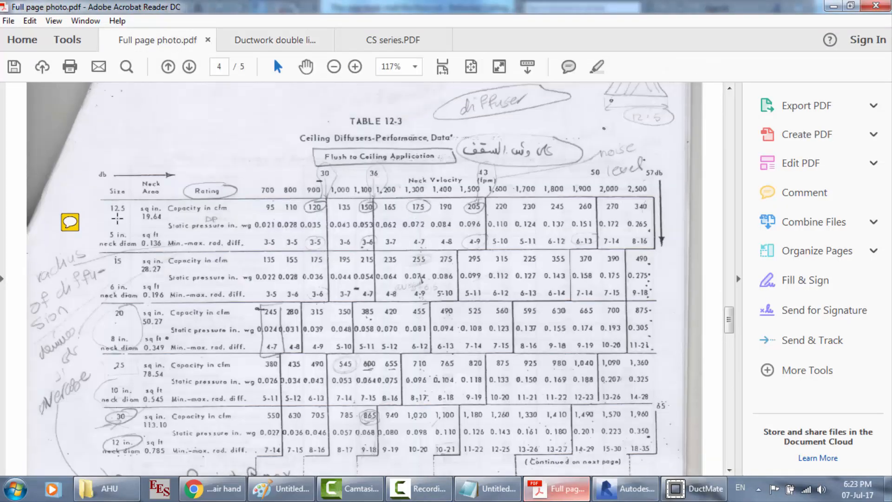
{"action": "left_click", "coordinate": [71, 223]}
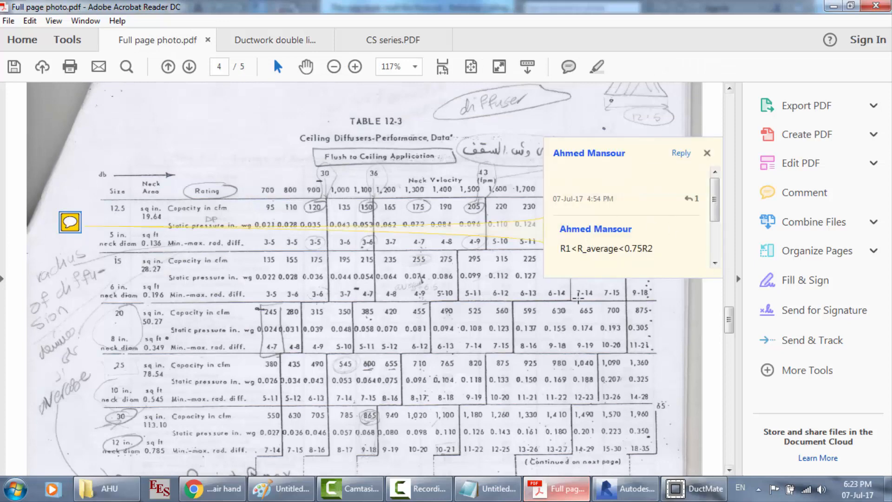
{"action": "left_click", "coordinate": [625, 488]}
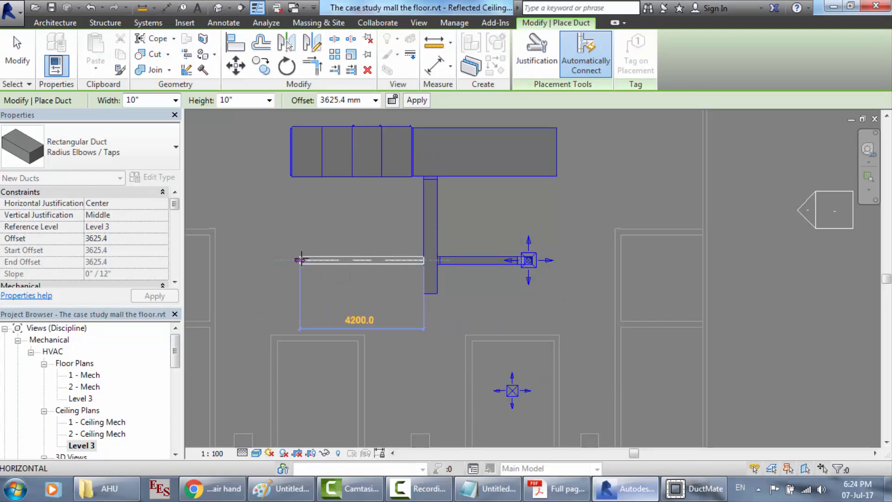
End the horizontal branch duct about 4200 mm west of the vertical duct and finish the Duct command.
{"action": "left_click", "coordinate": [301, 259]}
{"action": "key", "text": "Escape"}
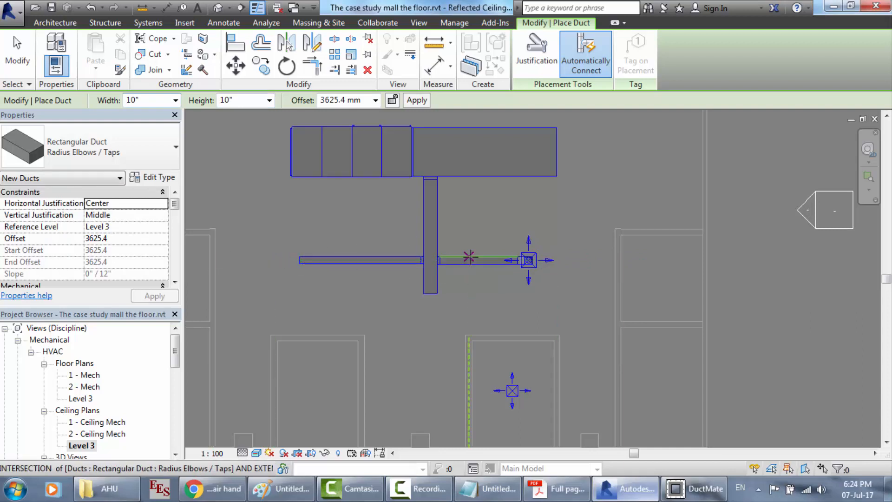
{"action": "key", "text": "Escape"}
{"action": "key", "text": "Escape"}
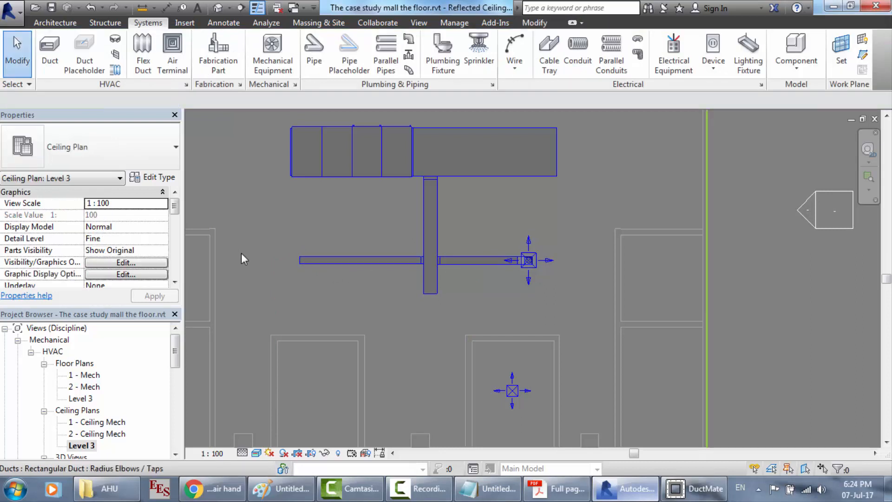
Compare the lengths and offsets of the east and west branch ducts.
{"action": "scroll", "coordinate": [231, 250], "scroll_direction": "up", "scroll_amount": 1}
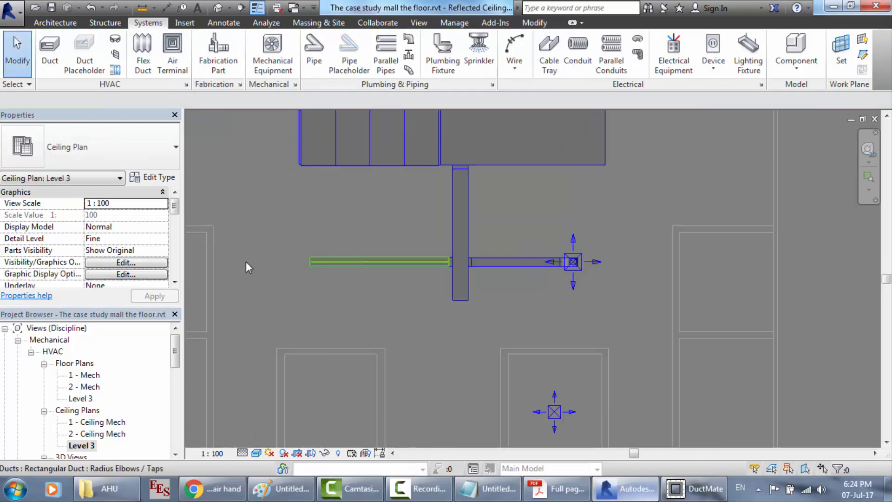
{"action": "scroll", "coordinate": [241, 261], "scroll_direction": "up", "scroll_amount": 1}
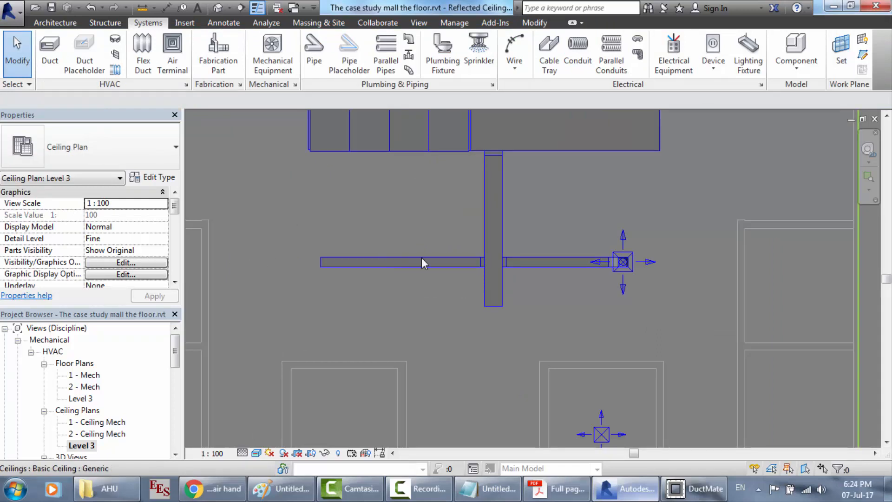
{"action": "left_click", "coordinate": [587, 266]}
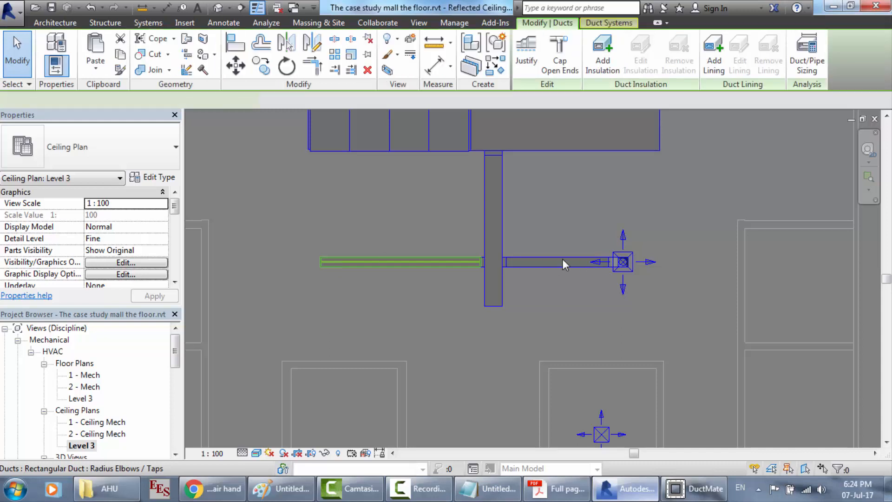
{"action": "left_click", "coordinate": [562, 258]}
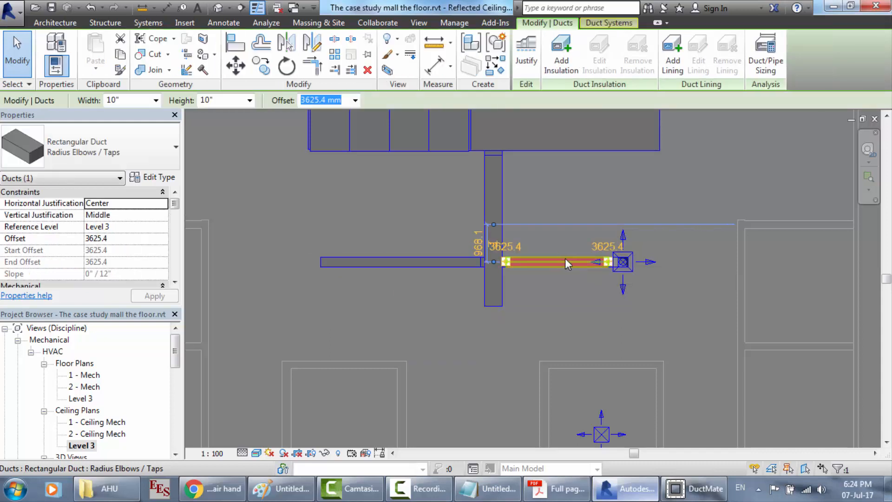
{"action": "scroll", "coordinate": [537, 249], "scroll_direction": "up", "scroll_amount": 2}
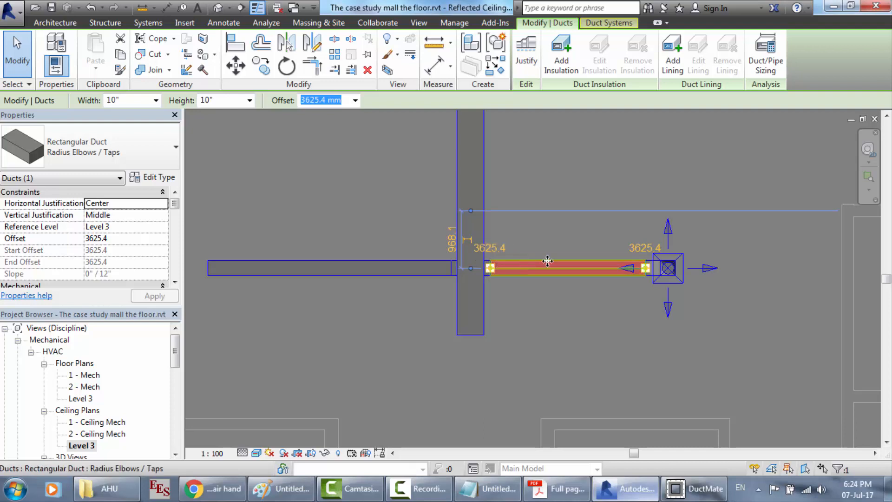
{"action": "left_click", "coordinate": [313, 263]}
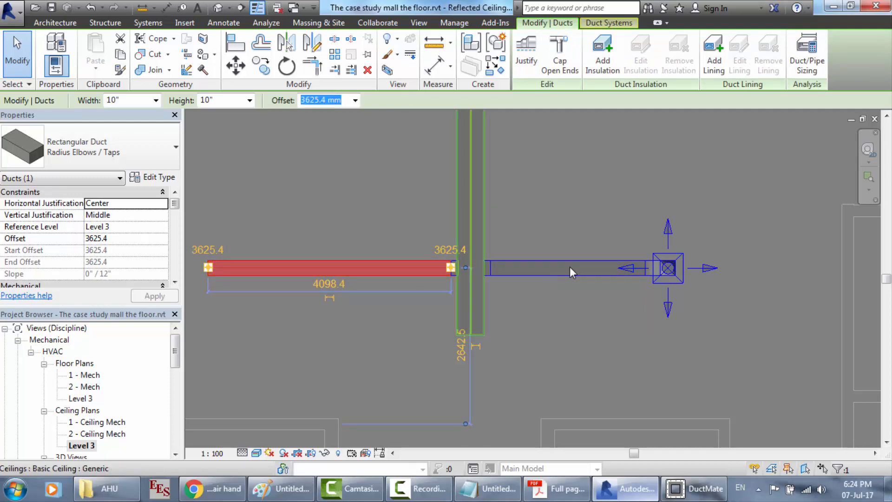
{"action": "left_click", "coordinate": [609, 267]}
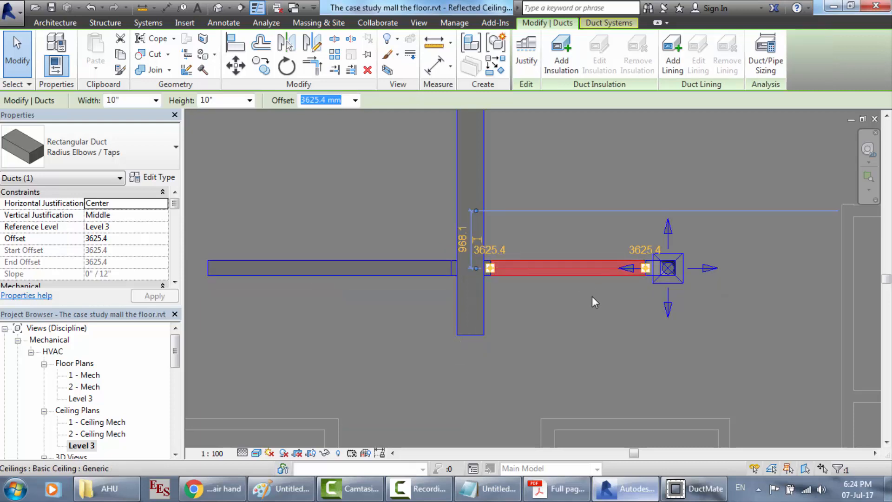
{"action": "scroll", "coordinate": [626, 286], "scroll_direction": "down", "scroll_amount": 2}
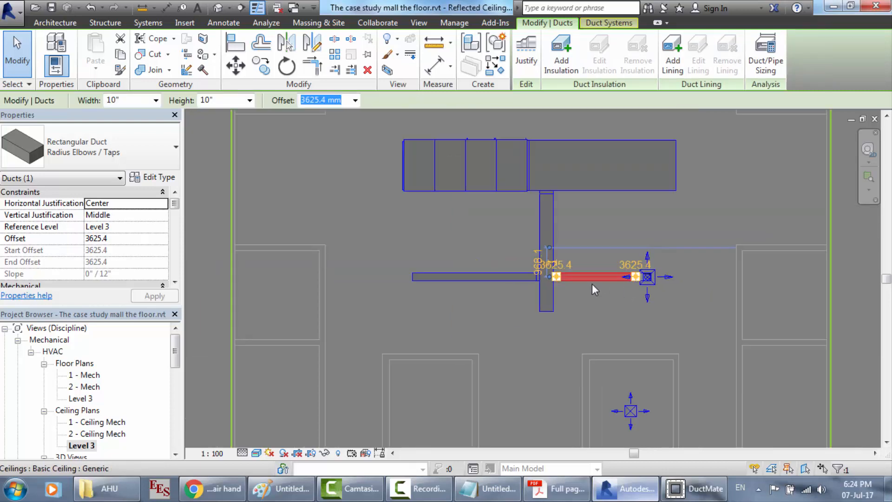
{"action": "scroll", "coordinate": [591, 284], "scroll_direction": "up", "scroll_amount": 3}
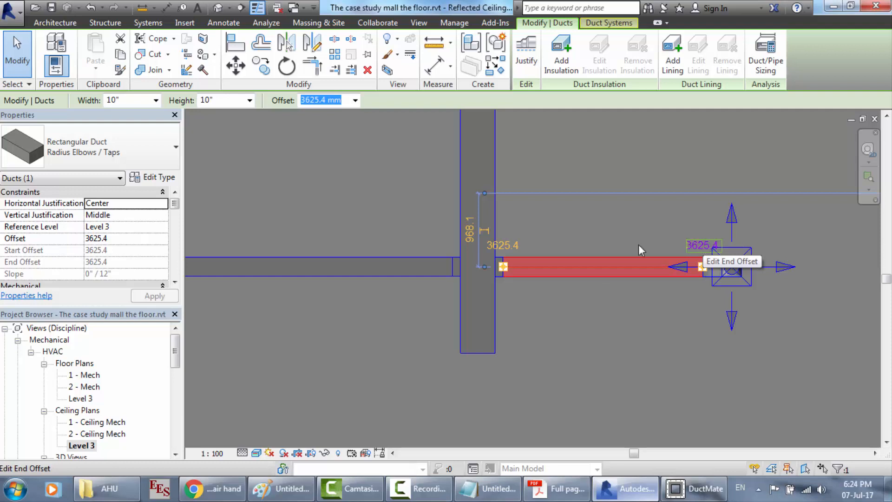
Shorten the west branch duct to 3625 mm and refine its length to 3625.4 mm.
{"action": "left_click", "coordinate": [262, 266]}
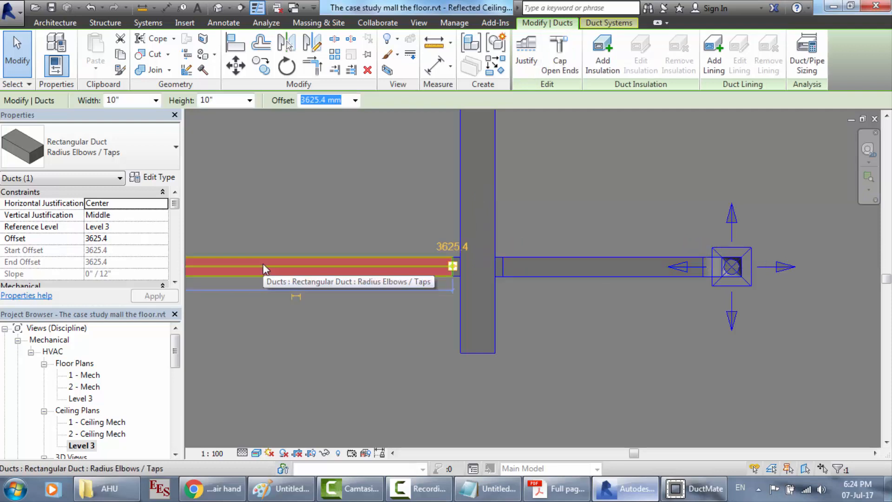
{"action": "scroll", "coordinate": [262, 264], "scroll_direction": "down", "scroll_amount": 2}
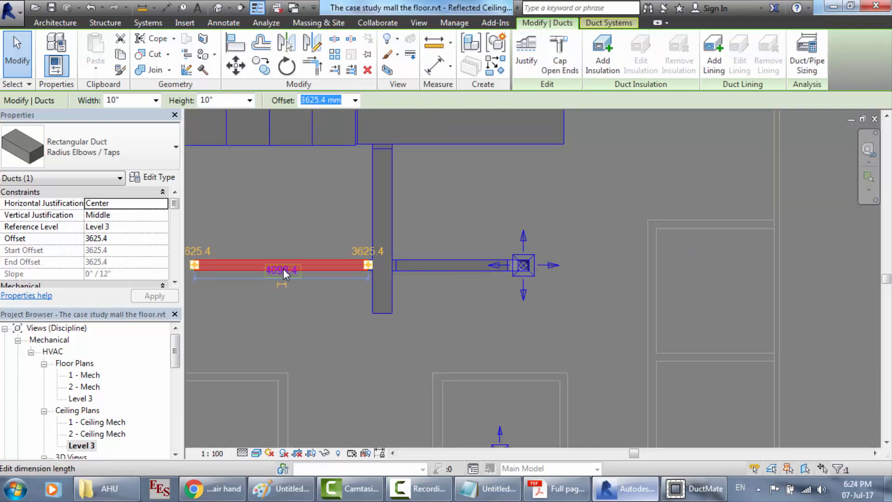
{"action": "left_click", "coordinate": [283, 269]}
{"action": "type", "text": "36"}
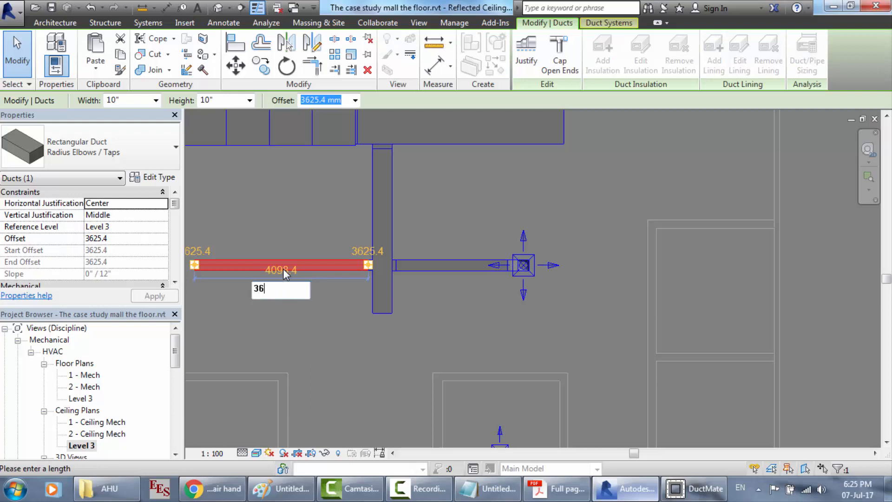
{"action": "type", "text": "25"}
{"action": "key", "text": "Return"}
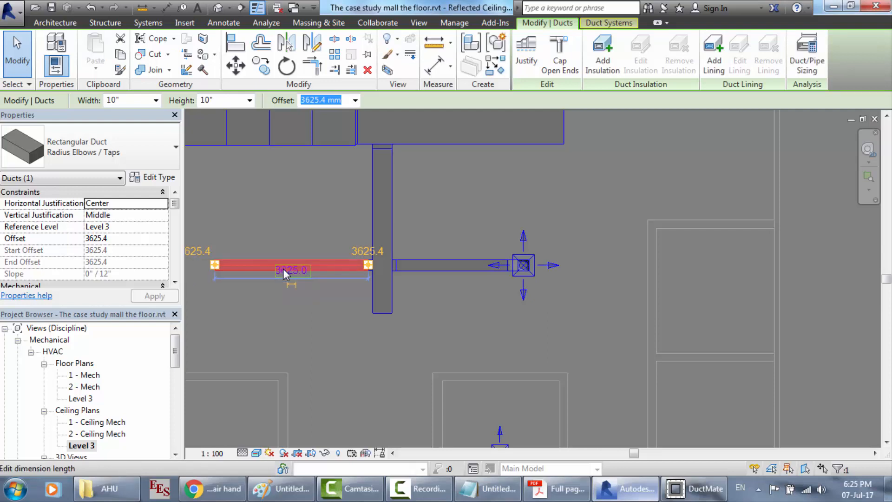
{"action": "left_click", "coordinate": [282, 270]}
{"action": "left_click", "coordinate": [298, 290]}
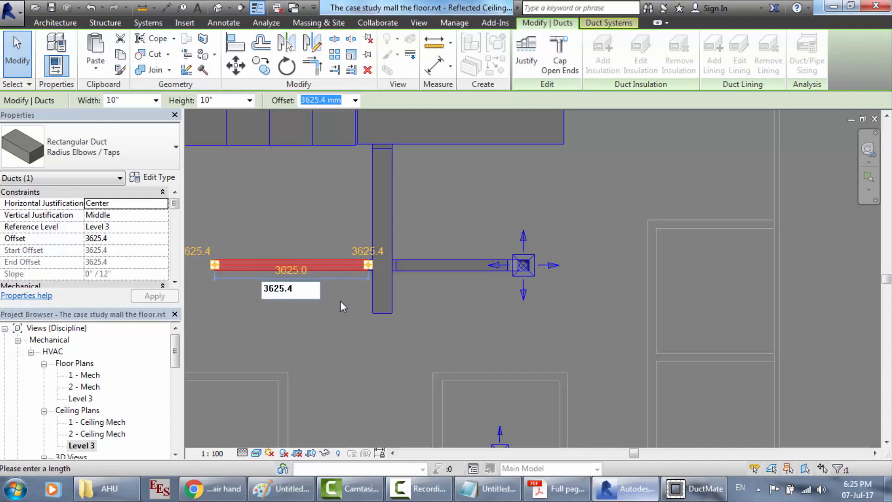
{"action": "key", "text": "Return"}
{"action": "scroll", "coordinate": [248, 295], "scroll_direction": "down", "scroll_amount": 2}
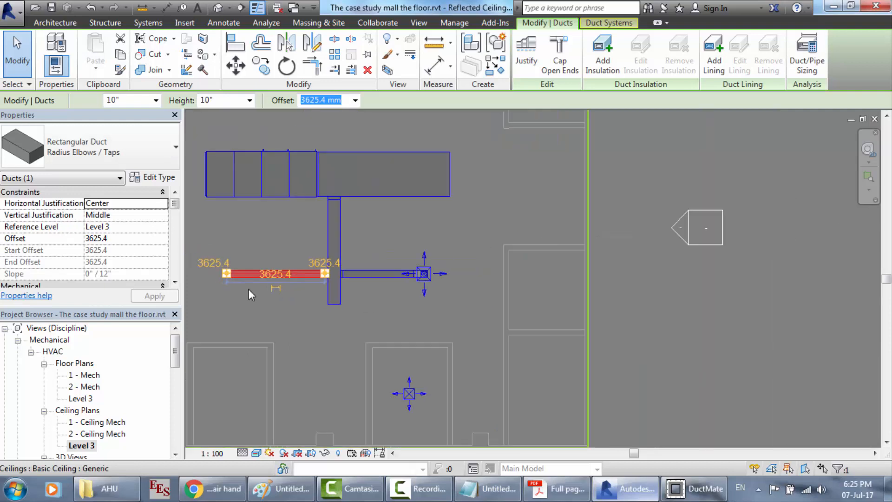
Place a 508x508 - 203.2 Neck 2 supply diffuser at offset 3000 on the open end of the west branch duct.
{"action": "scroll", "coordinate": [185, 280], "scroll_direction": "up", "scroll_amount": 3}
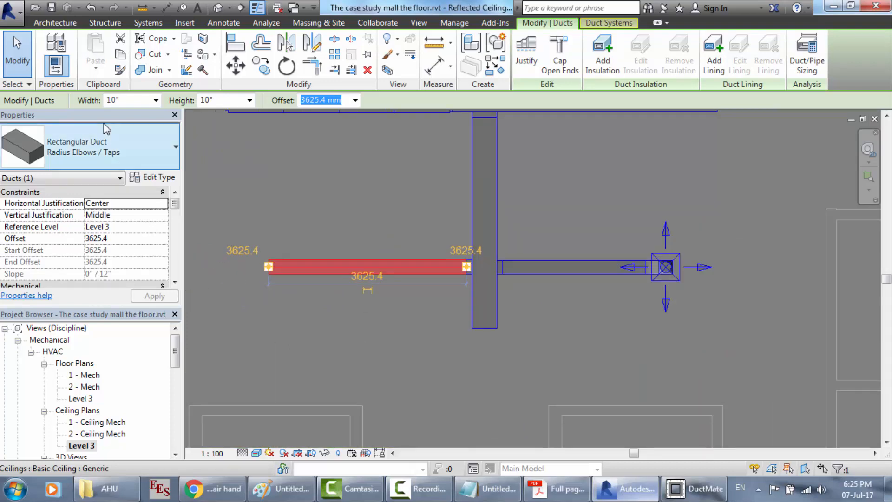
{"action": "left_click", "coordinate": [147, 26]}
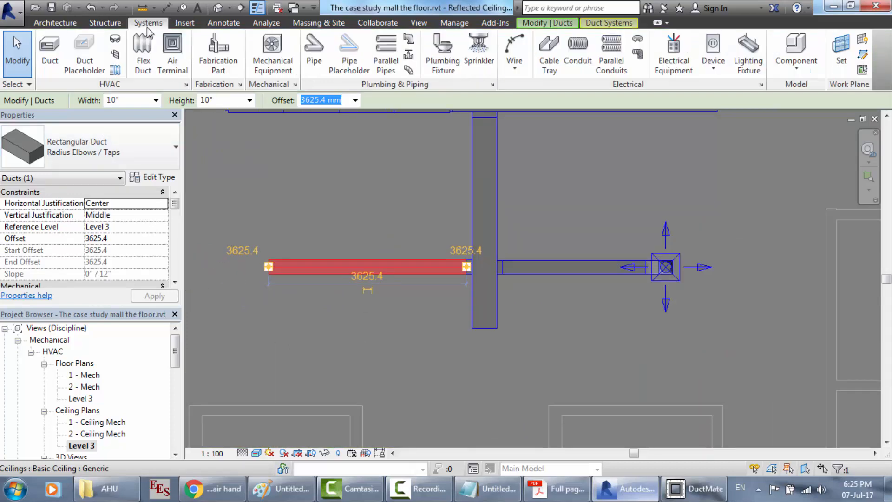
{"action": "left_click", "coordinate": [176, 52]}
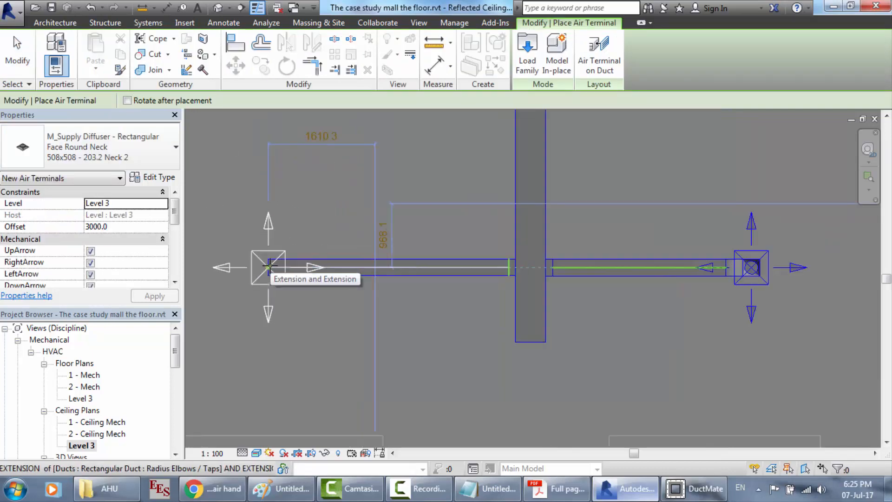
{"action": "scroll", "coordinate": [269, 265], "scroll_direction": "up", "scroll_amount": 3}
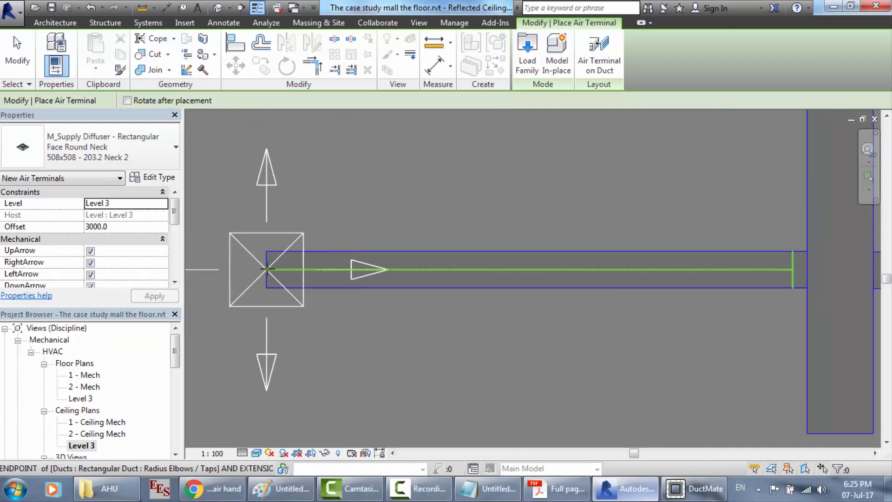
{"action": "left_click", "coordinate": [267, 269]}
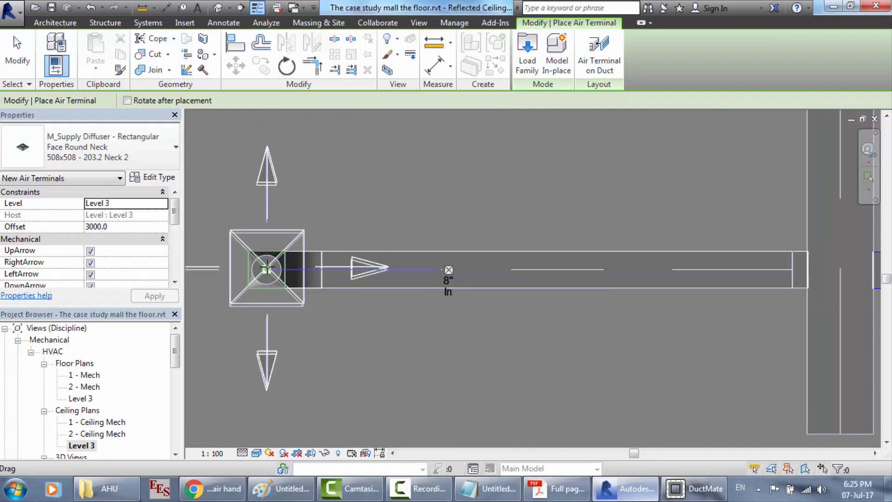
Finish placing diffusers and inspect the two branch ducts and their diffusers in the 3D view.
{"action": "key", "text": "Escape"}
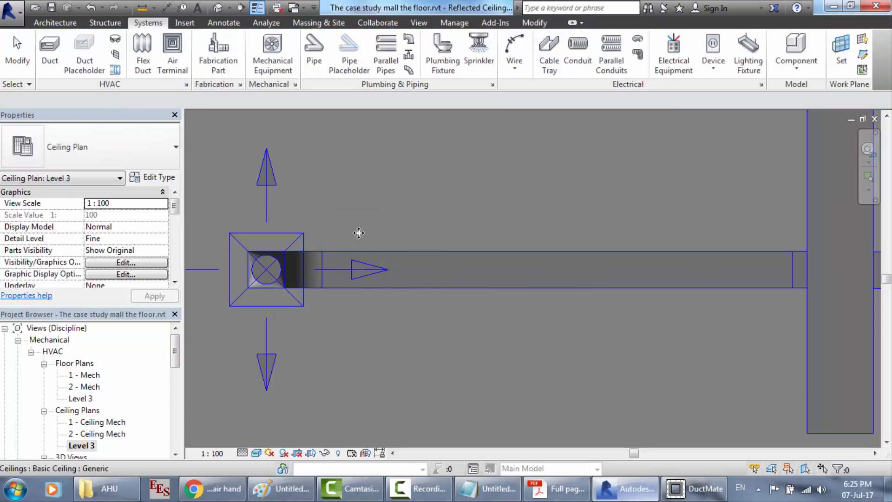
{"action": "scroll", "coordinate": [359, 232], "scroll_direction": "down", "scroll_amount": 1}
{"action": "scroll", "coordinate": [359, 233], "scroll_direction": "down", "scroll_amount": 1}
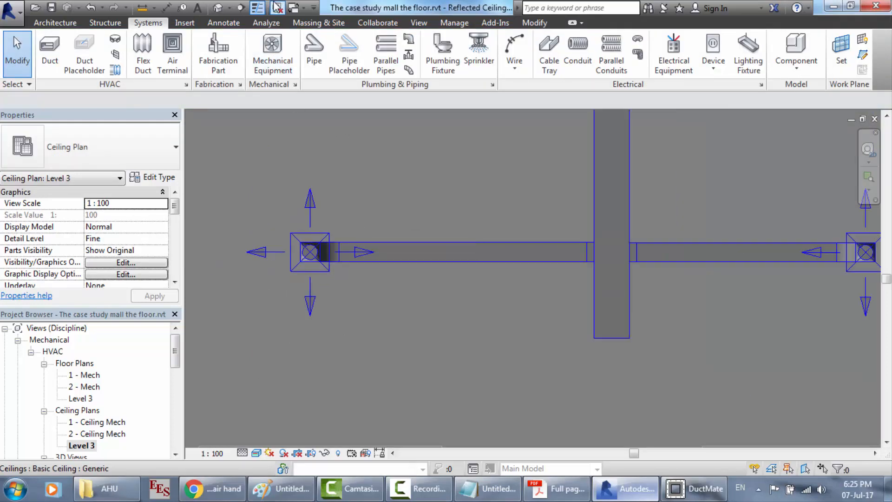
{"action": "left_click", "coordinate": [218, 8]}
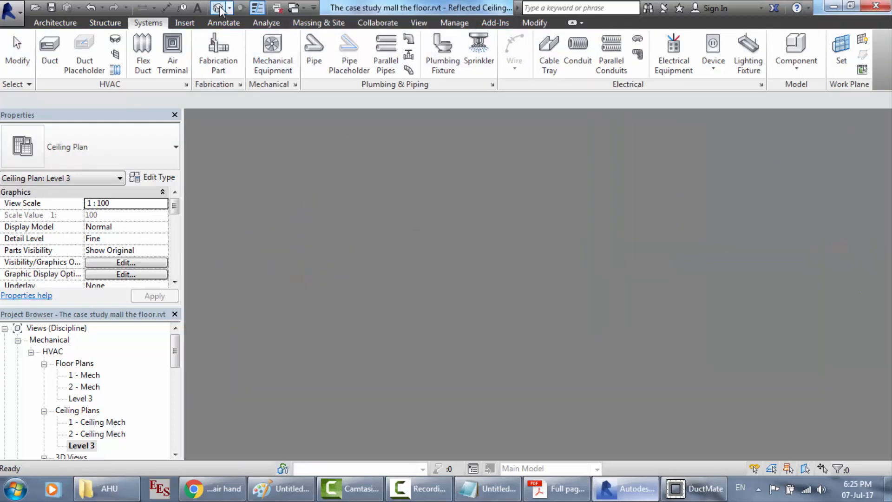
{"action": "scroll", "coordinate": [569, 213], "scroll_direction": "up", "scroll_amount": 5}
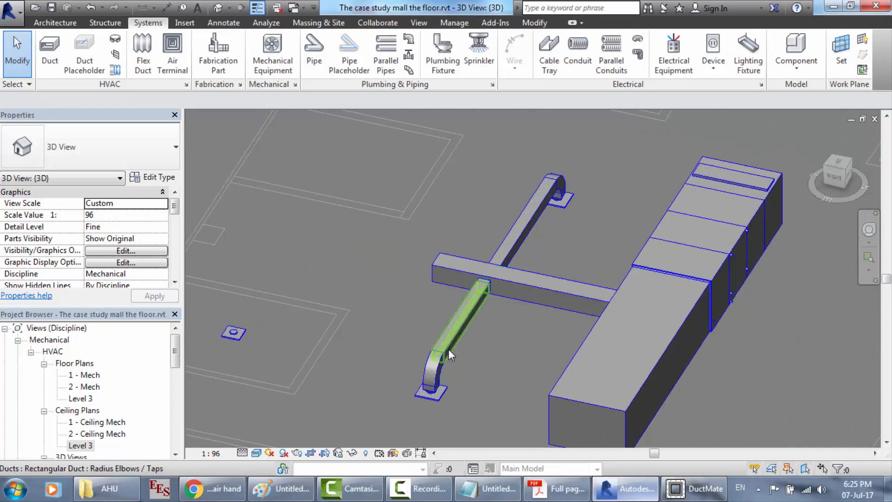
Switch to Notepad and change the remaining airflow calculation to 2213-794=1419.
{"action": "left_click", "coordinate": [488, 488]}
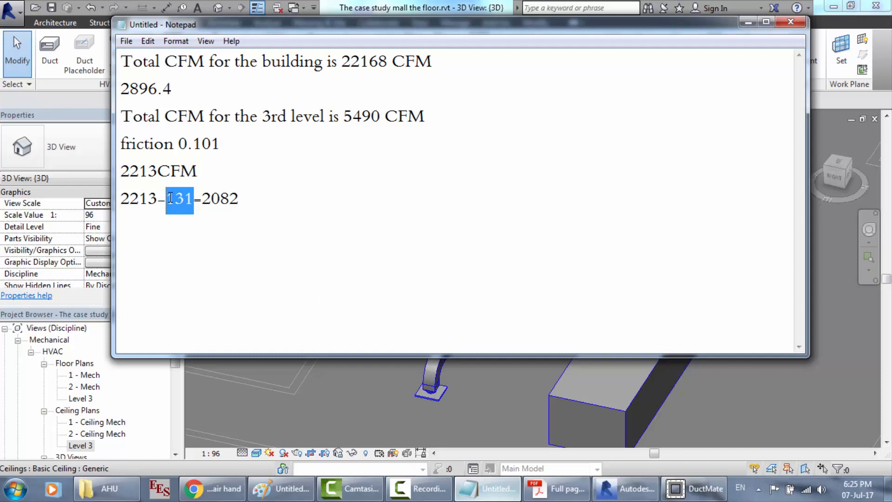
{"action": "type", "text": "794"}
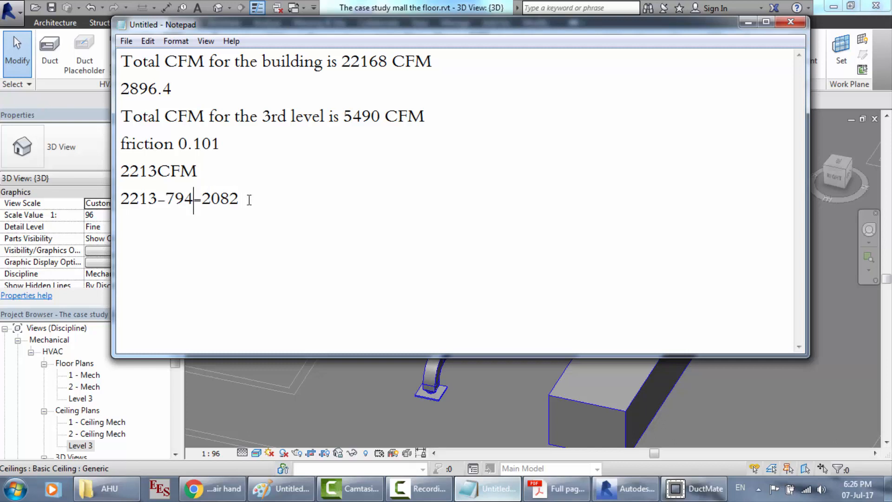
{"action": "left_click_drag", "start_coordinate": [240, 198], "coordinate": [205, 198]}
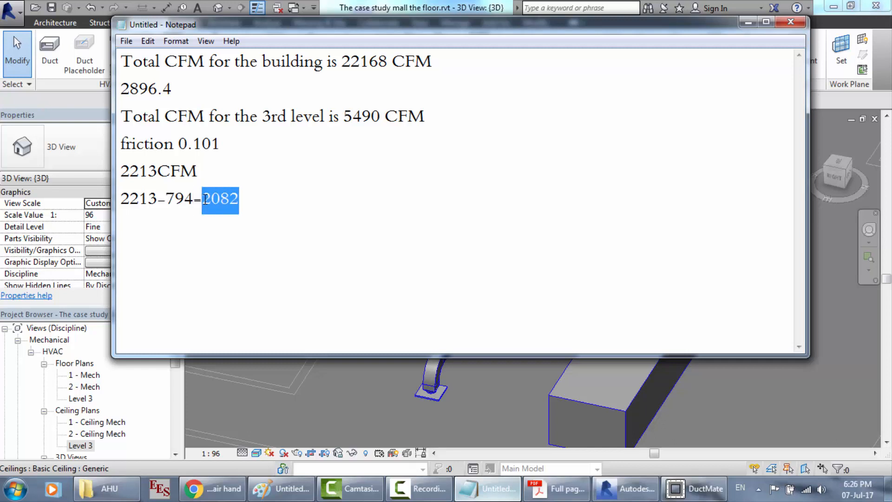
{"action": "type", "text": "1419"}
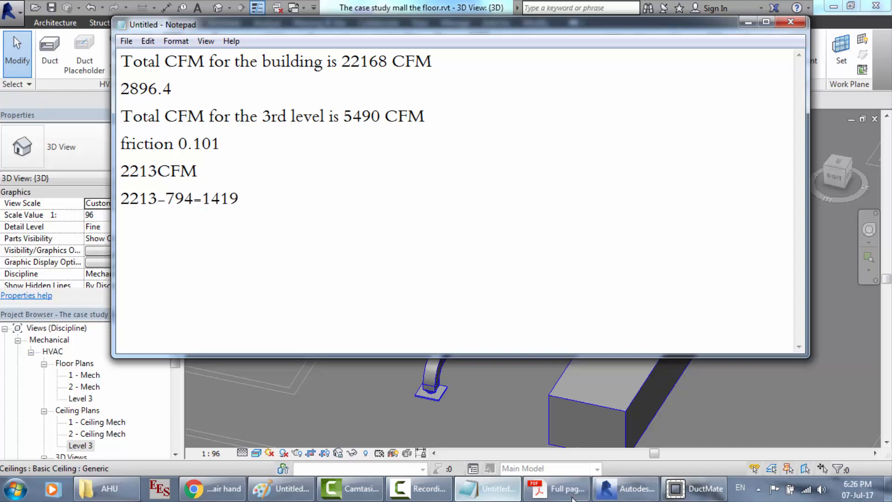
Switch to DuctMate and set the volume flow to 1419 cfm.
{"action": "left_click", "coordinate": [618, 496]}
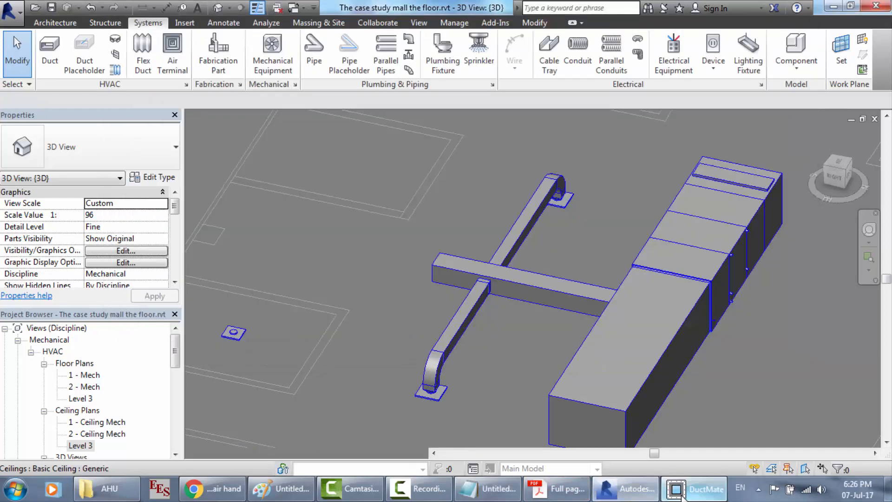
{"action": "left_click", "coordinate": [694, 489]}
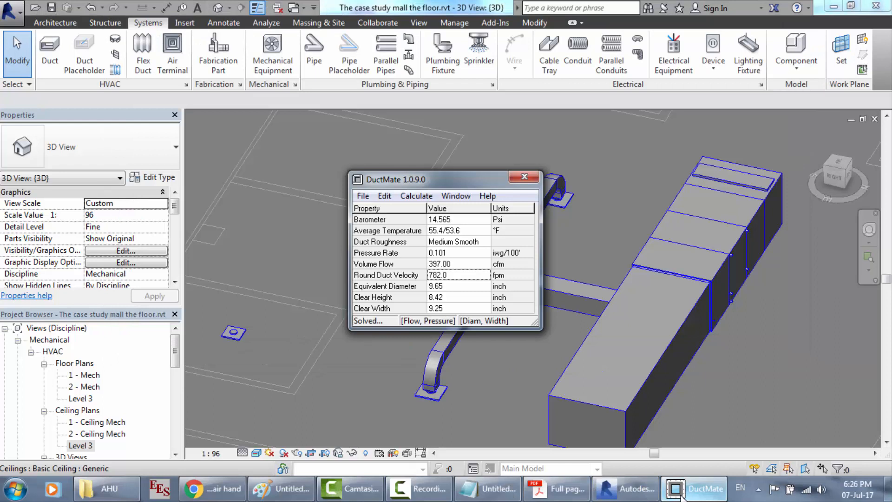
{"action": "left_click", "coordinate": [446, 264]}
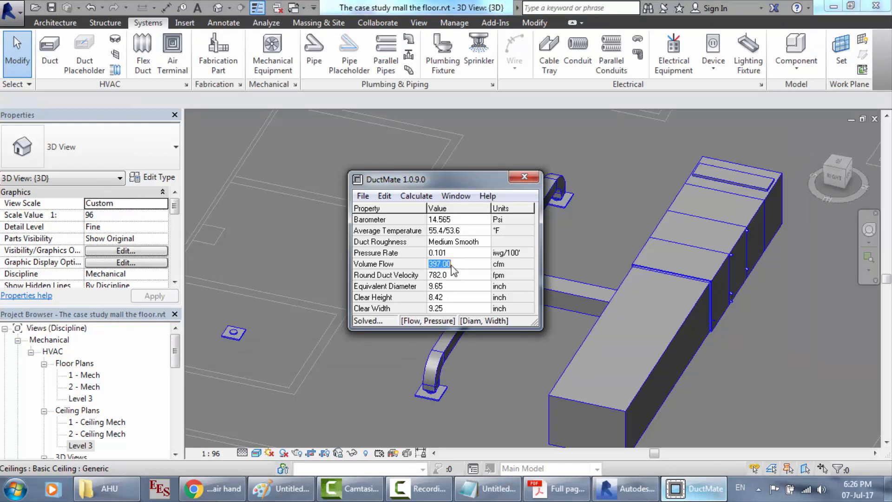
{"action": "type", "text": "1419"}
{"action": "left_click", "coordinate": [452, 285]}
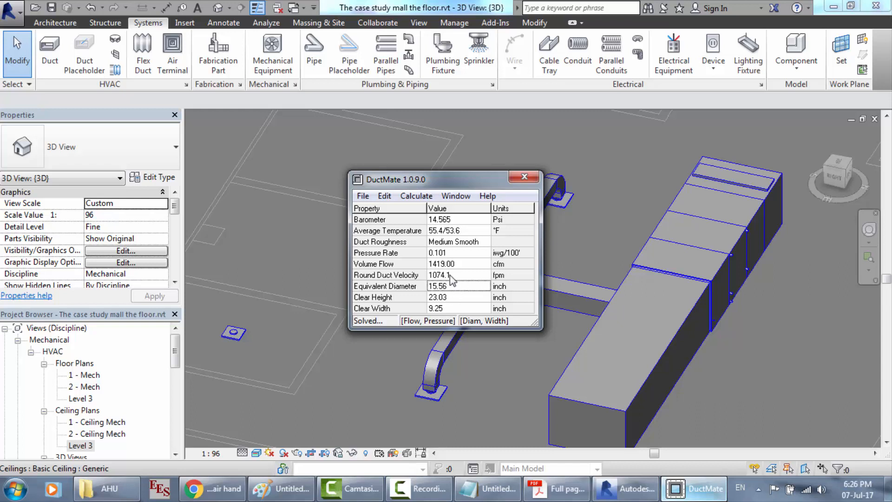
Try a clear width of 20 inches for the 1419 cfm duct and settle on 15 inches.
{"action": "double_click", "coordinate": [446, 308]}
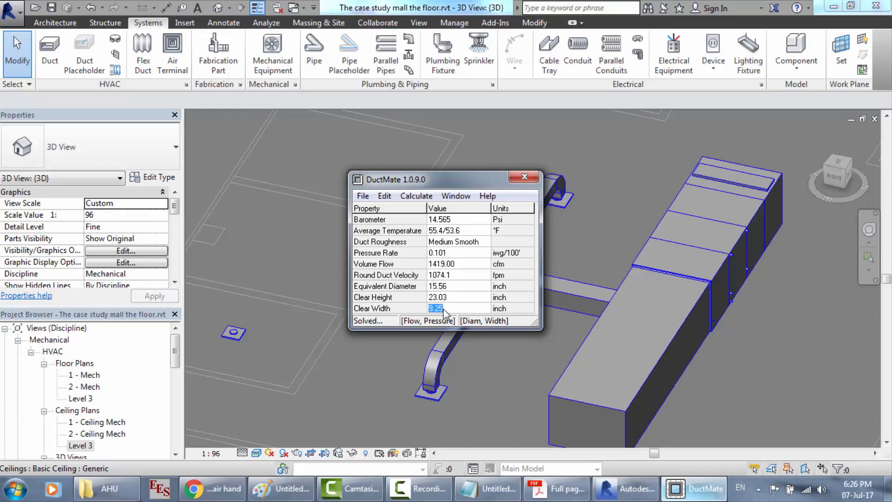
{"action": "type", "text": "20"}
{"action": "key", "text": "Return"}
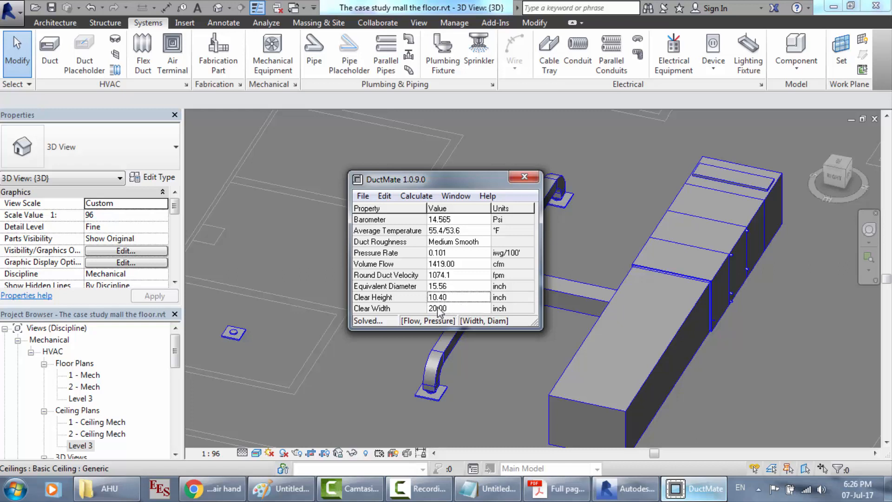
{"action": "left_click", "coordinate": [441, 309]}
{"action": "left_click", "coordinate": [444, 308]}
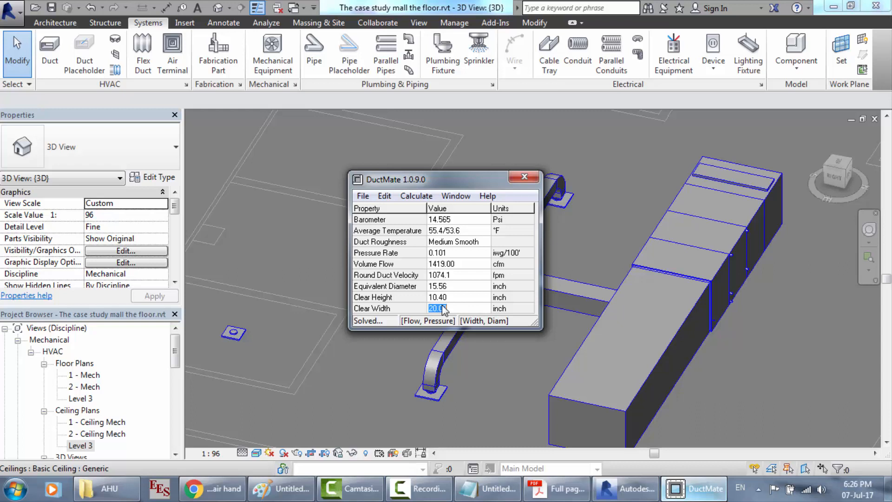
{"action": "type", "text": "15"}
{"action": "key", "text": "Return"}
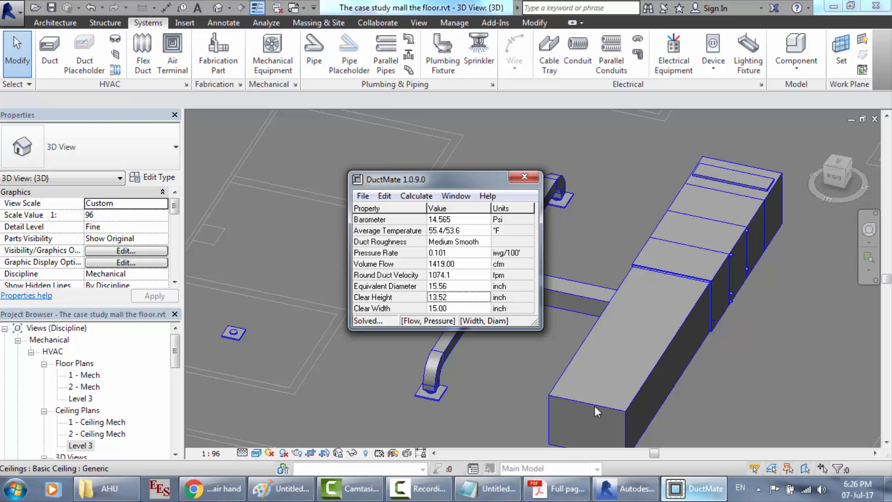
Switch to Revit, return to the Level 3 ceiling plan and try to pull the main duct's open end back toward the branches.
{"action": "left_click", "coordinate": [532, 491]}
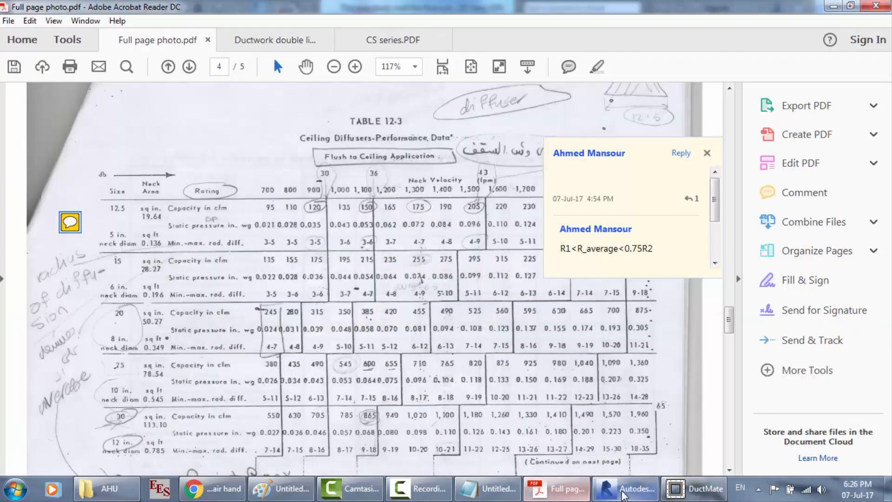
{"action": "left_click", "coordinate": [624, 488]}
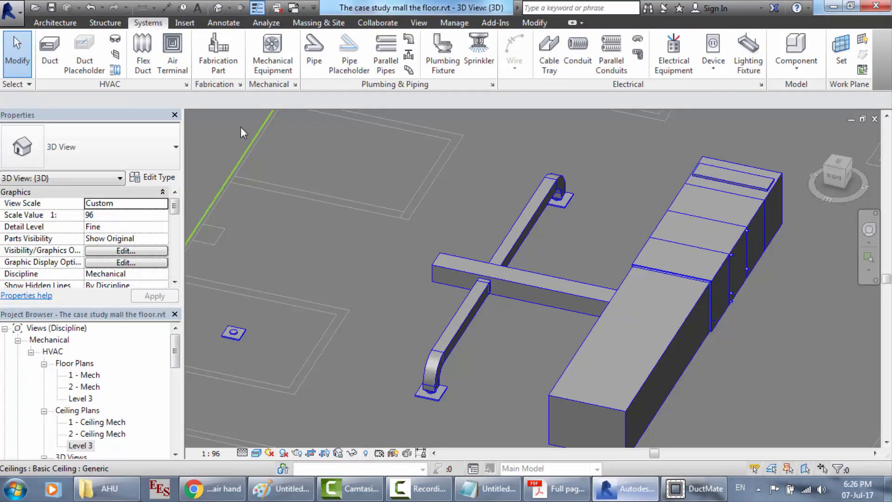
{"action": "left_click", "coordinate": [456, 273]}
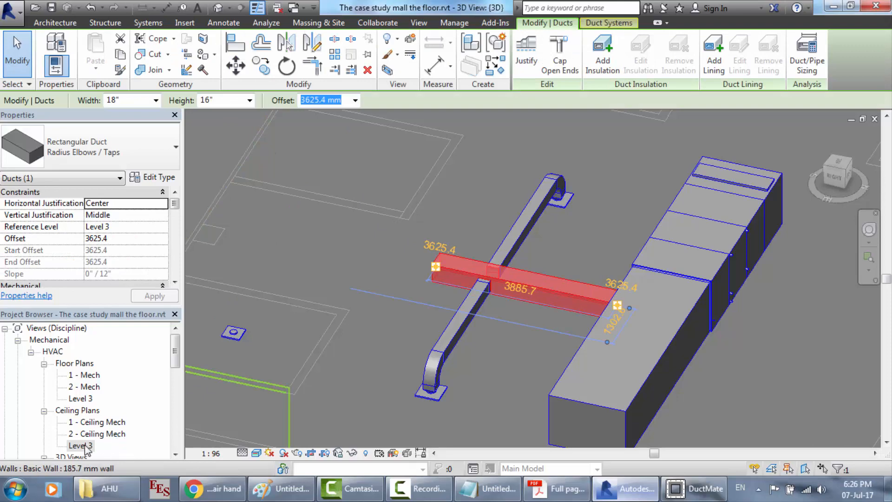
{"action": "double_click", "coordinate": [82, 445]}
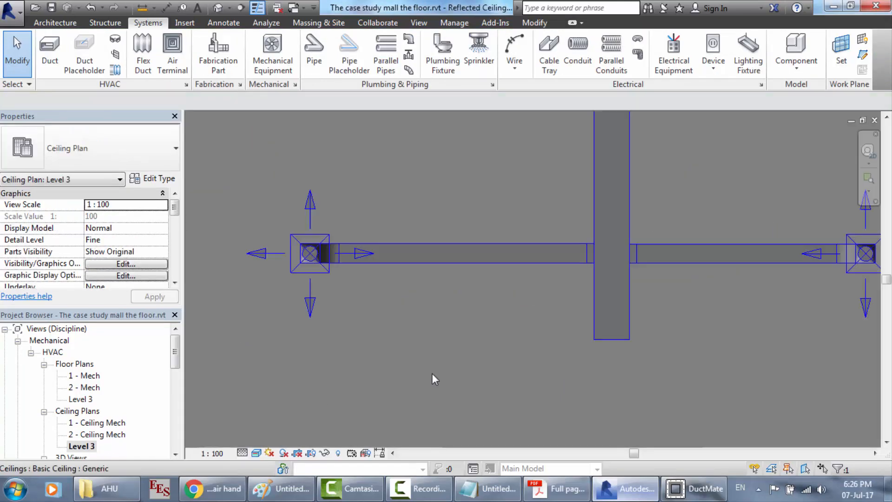
{"action": "left_click", "coordinate": [617, 328]}
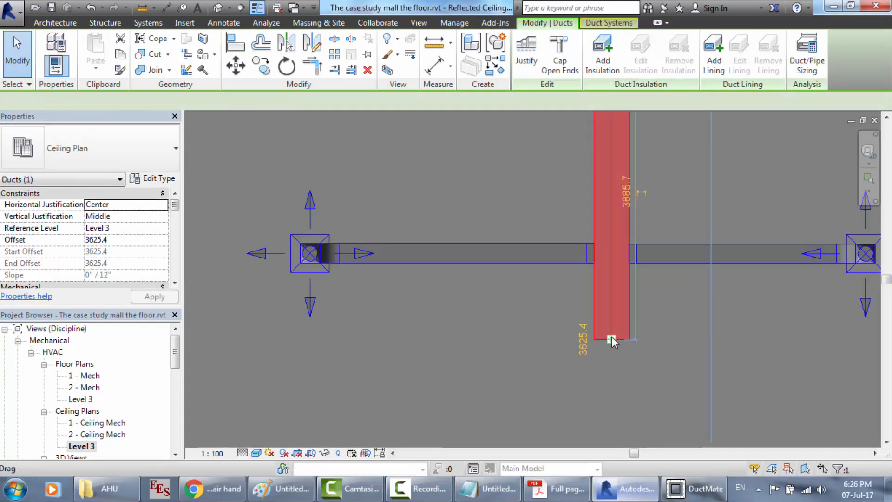
{"action": "left_click_drag", "start_coordinate": [611, 340], "coordinate": [612, 273]}
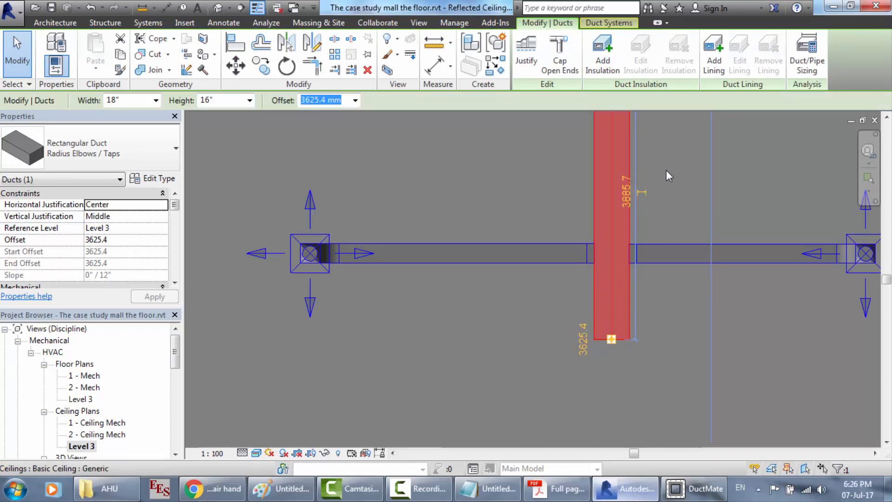
Shorten the main duct beyond the two branch taps in stages to 3800, 3700 and 3400 mm.
{"action": "left_click", "coordinate": [626, 191]}
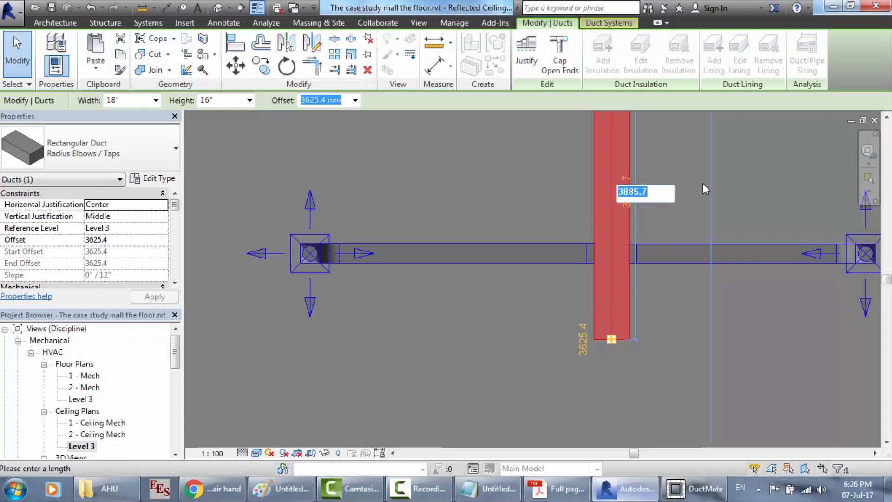
{"action": "type", "text": "3800"}
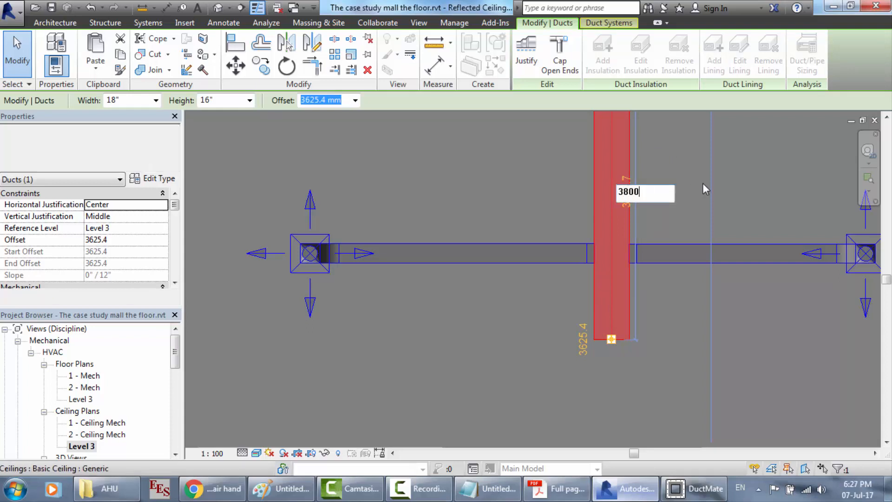
{"action": "key", "text": "Return"}
{"action": "left_click", "coordinate": [627, 188]}
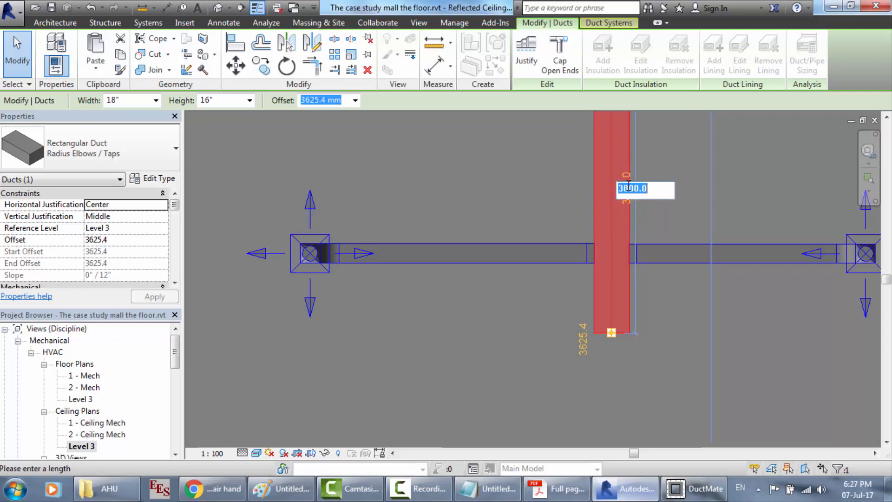
{"action": "type", "text": "3700"}
{"action": "key", "text": "Return"}
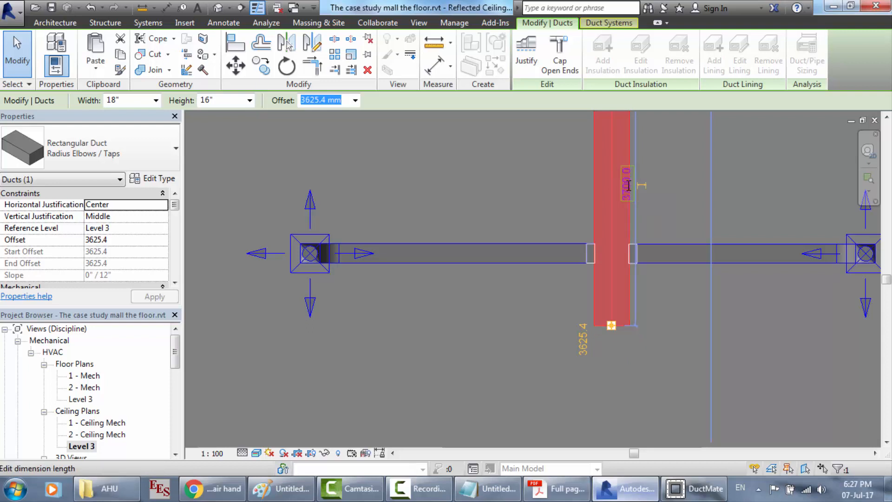
{"action": "left_click", "coordinate": [628, 188]}
{"action": "type", "text": "3"}
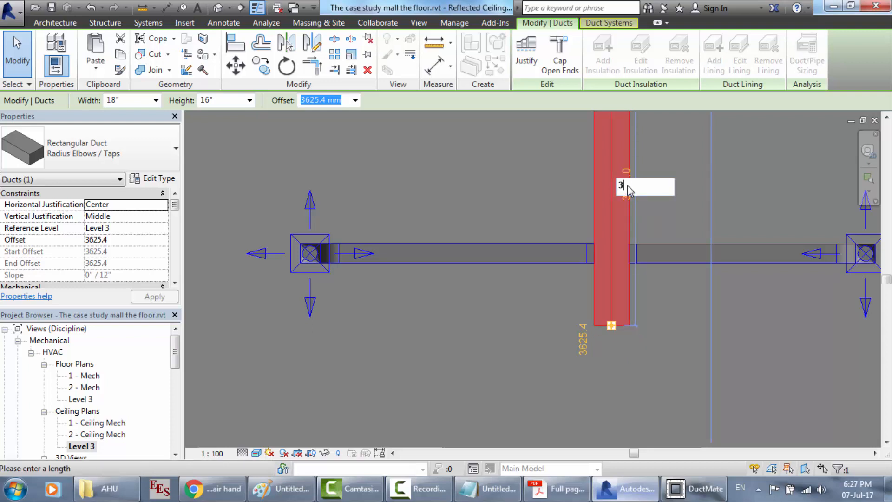
{"action": "type", "text": "400"}
{"action": "key", "text": "Return"}
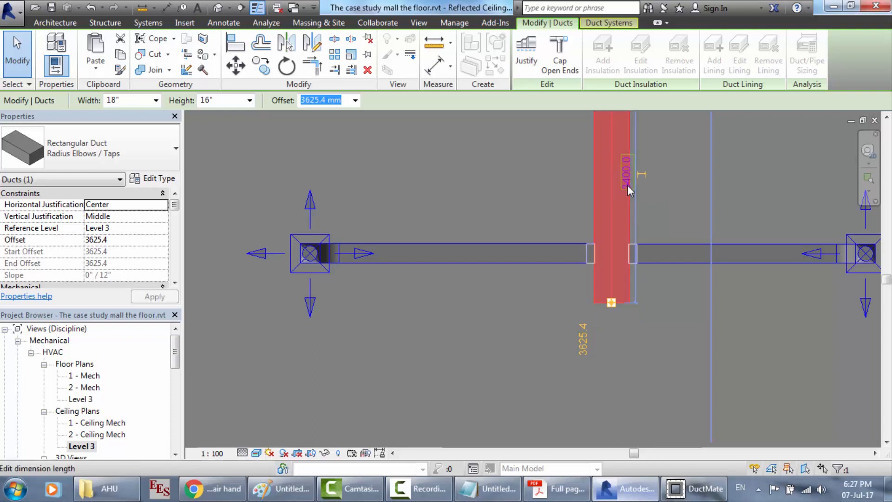
Shorten the main duct beyond the two branch taps to 3300 mm and further to 3200 mm.
{"action": "left_click", "coordinate": [627, 185]}
{"action": "type", "text": "3"}
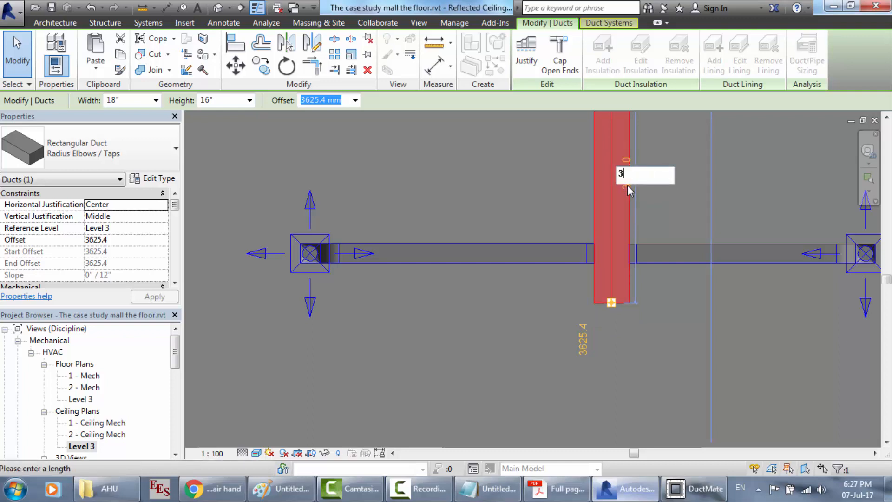
{"action": "type", "text": "300"}
{"action": "key", "text": "Return"}
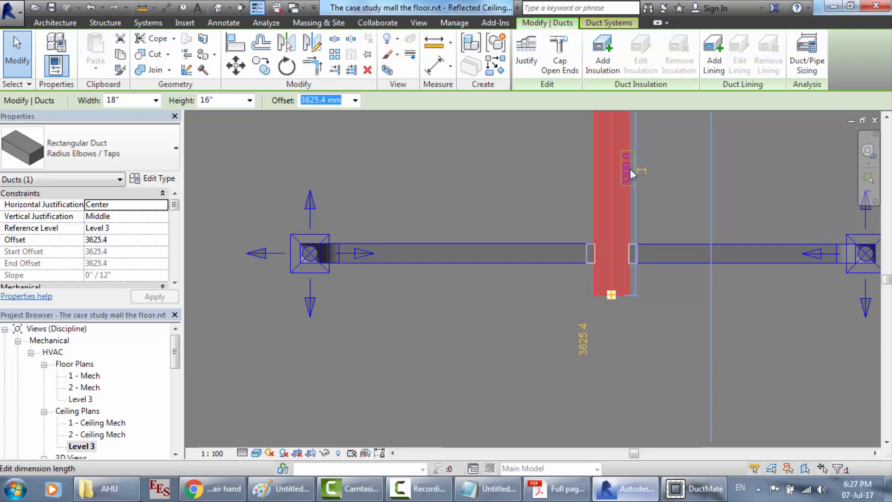
{"action": "left_click", "coordinate": [628, 170]}
{"action": "type", "text": "32"}
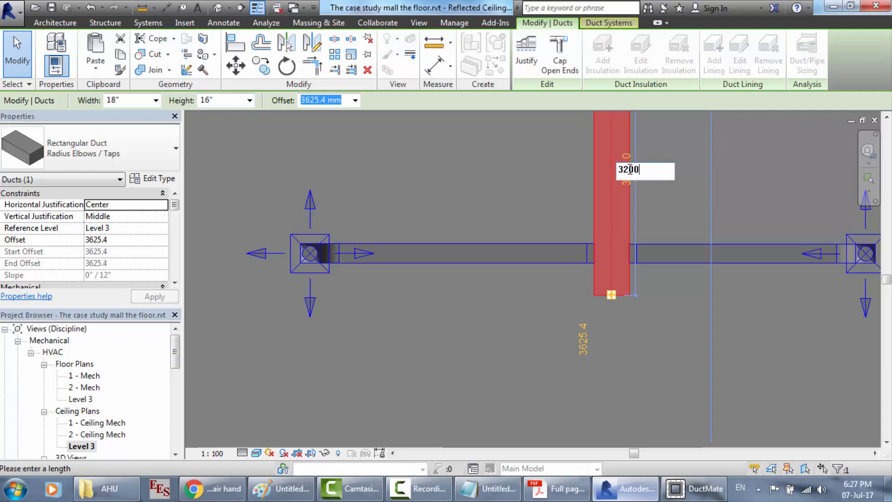
{"action": "type", "text": "00"}
{"action": "key", "text": "Return"}
Reduce the main duct's length to 3100 mm and finally to 3050 mm, just past the branch taps.
{"action": "left_click", "coordinate": [631, 170]}
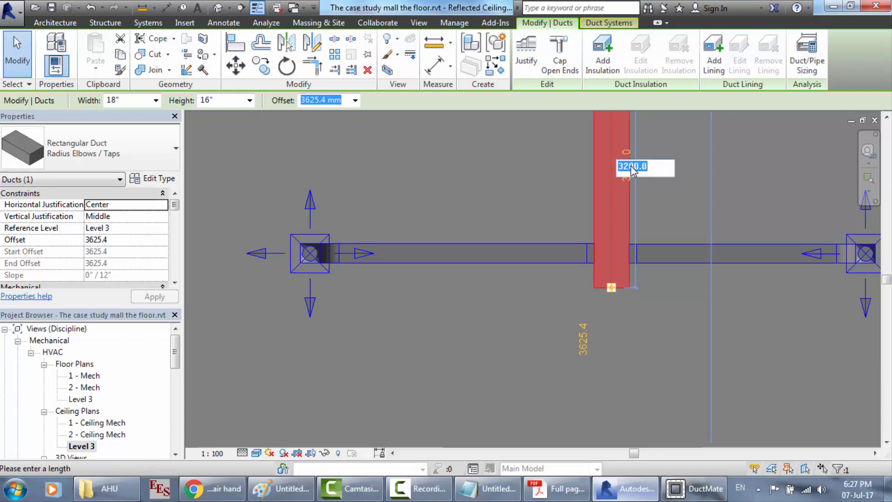
{"action": "type", "text": "3100"}
{"action": "key", "text": "Return"}
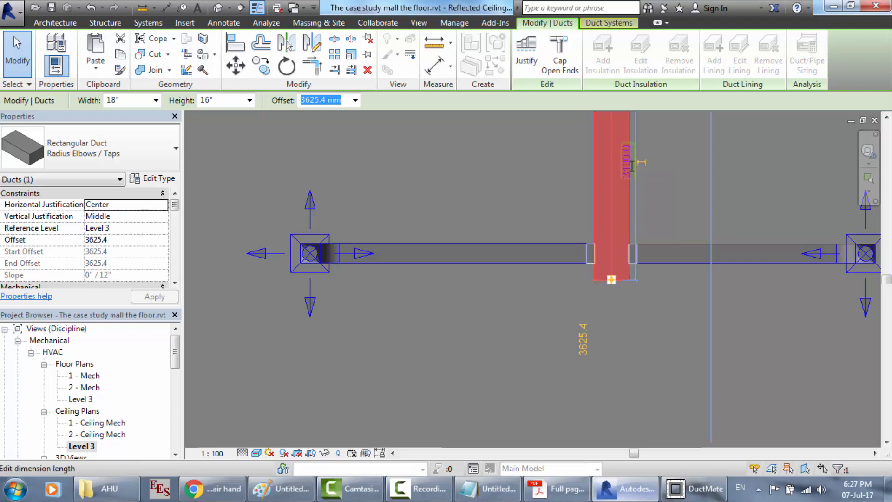
{"action": "left_click", "coordinate": [626, 165]}
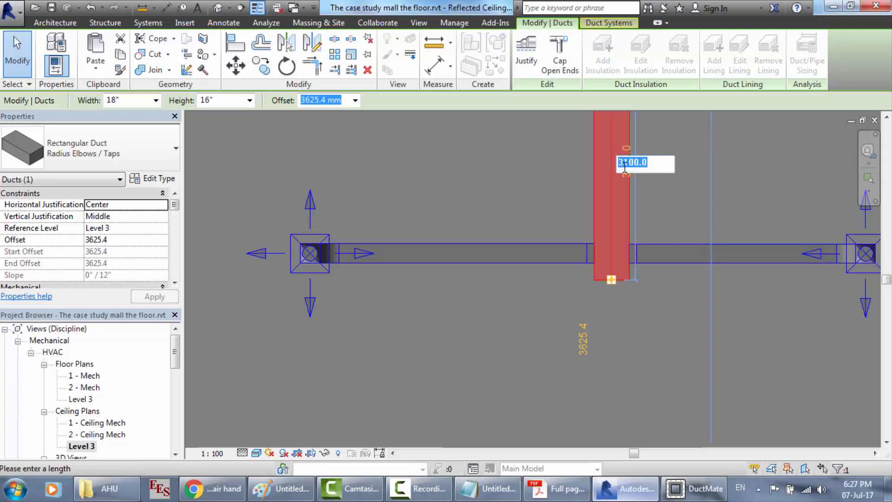
{"action": "type", "text": "3"}
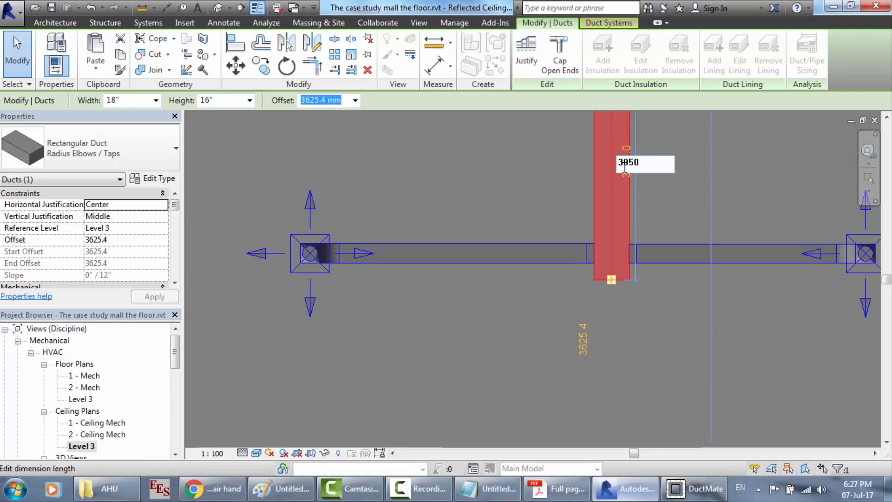
{"action": "key", "text": "Return"}
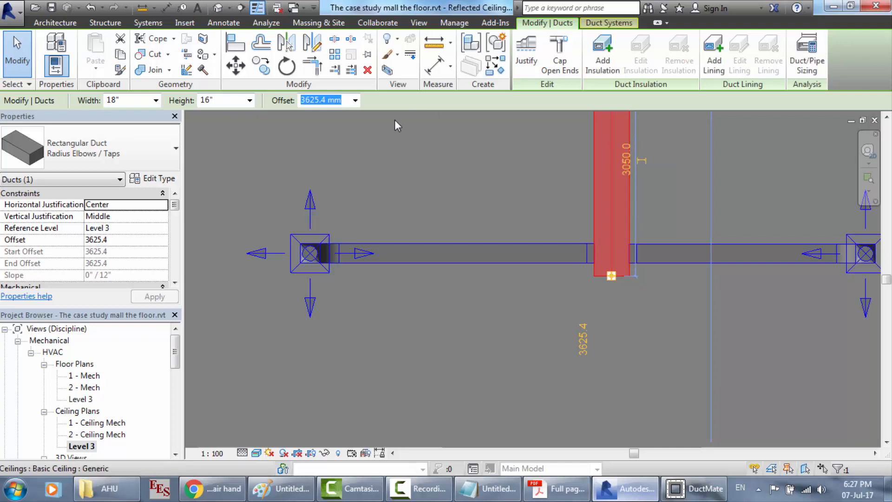
Start a duct at the main duct's open end, check the size in DuctMate, and return to Revit to set it 15" wide by 14" high.
{"action": "left_click", "coordinate": [69, 22]}
{"action": "left_click", "coordinate": [148, 23]}
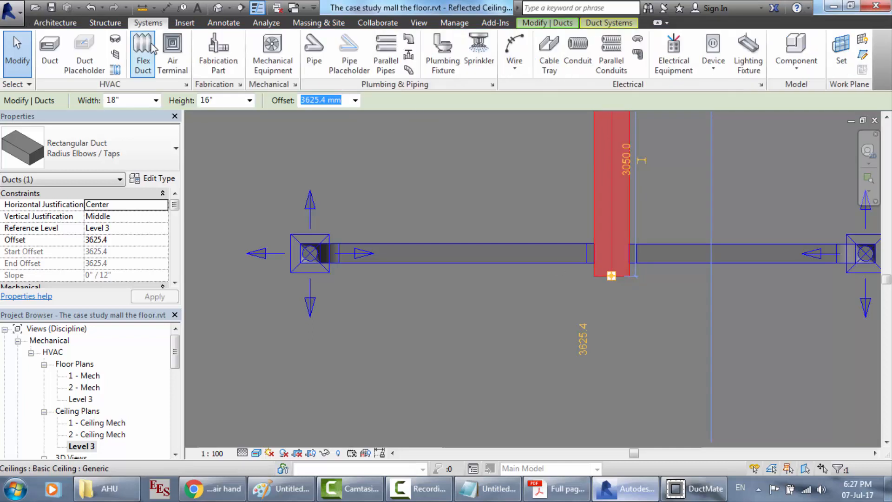
{"action": "left_click", "coordinate": [55, 60]}
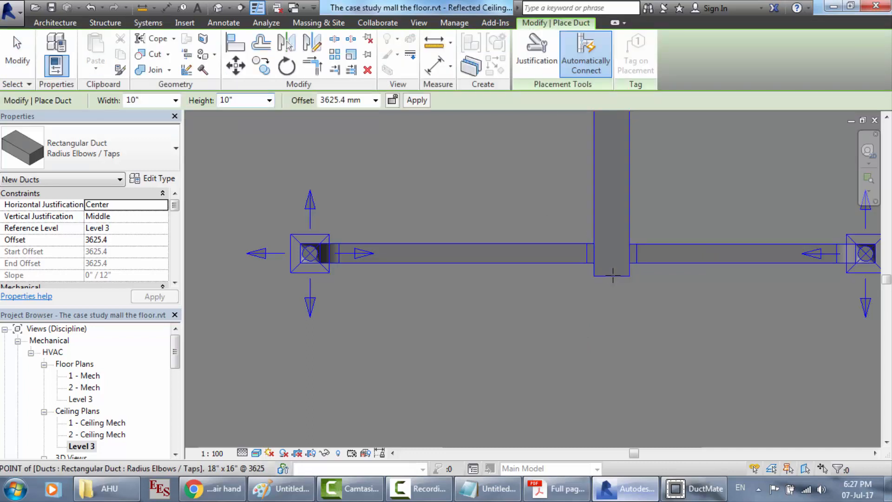
{"action": "left_click", "coordinate": [611, 276]}
{"action": "left_click", "coordinate": [693, 488]}
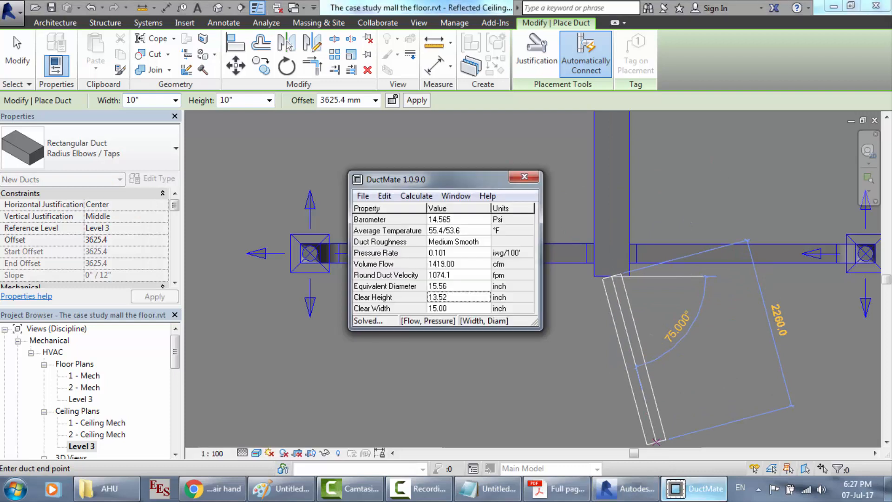
{"action": "left_click", "coordinate": [627, 488]}
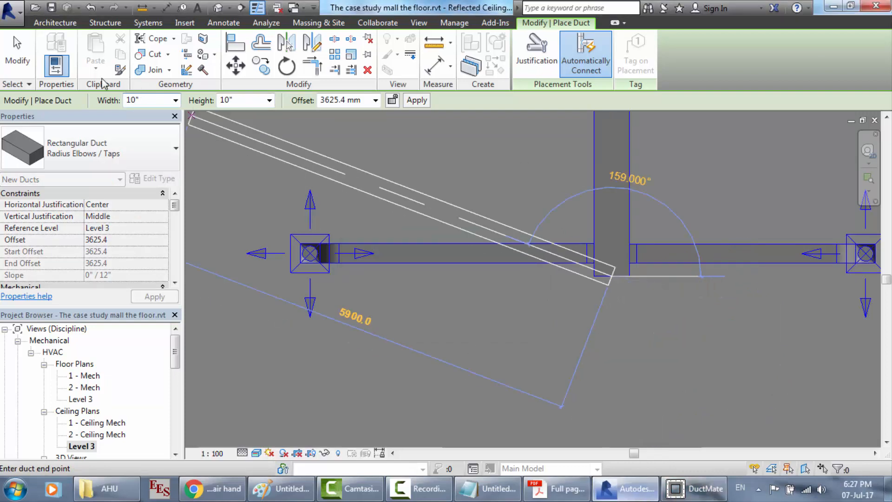
{"action": "left_click", "coordinate": [143, 99]}
{"action": "type", "text": "15"}
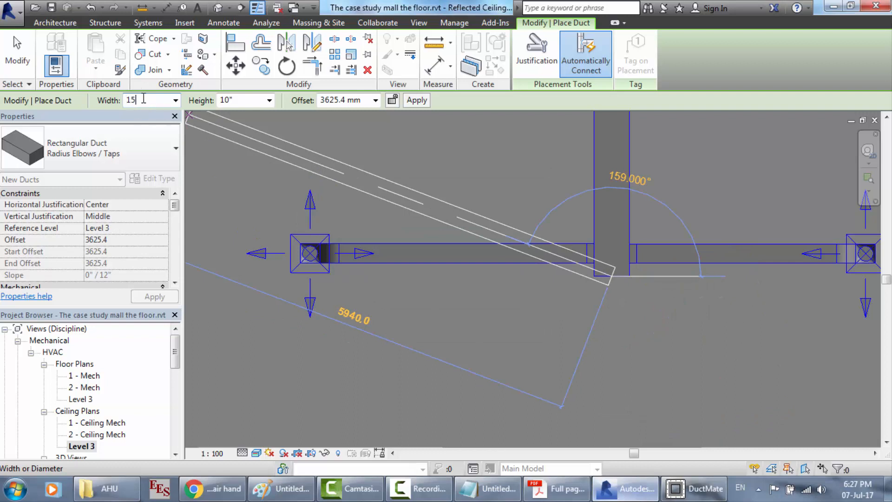
{"action": "left_click", "coordinate": [241, 101]}
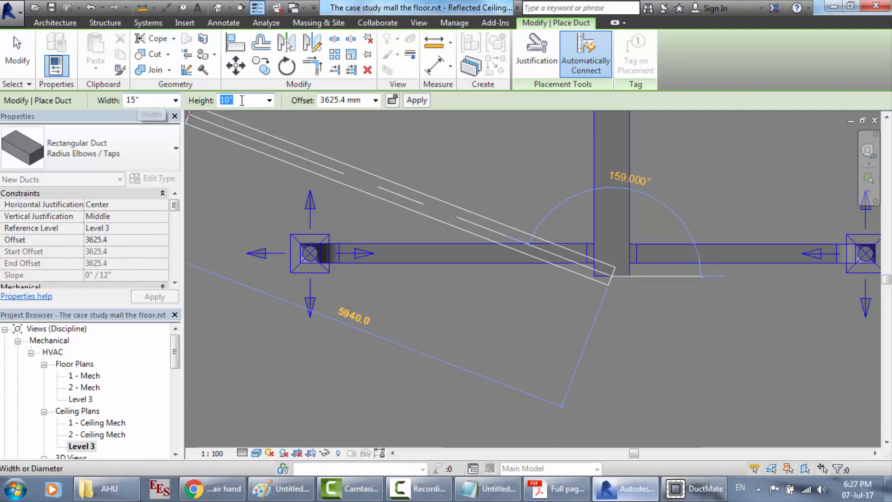
{"action": "type", "text": "14"}
{"action": "key", "text": "Return"}
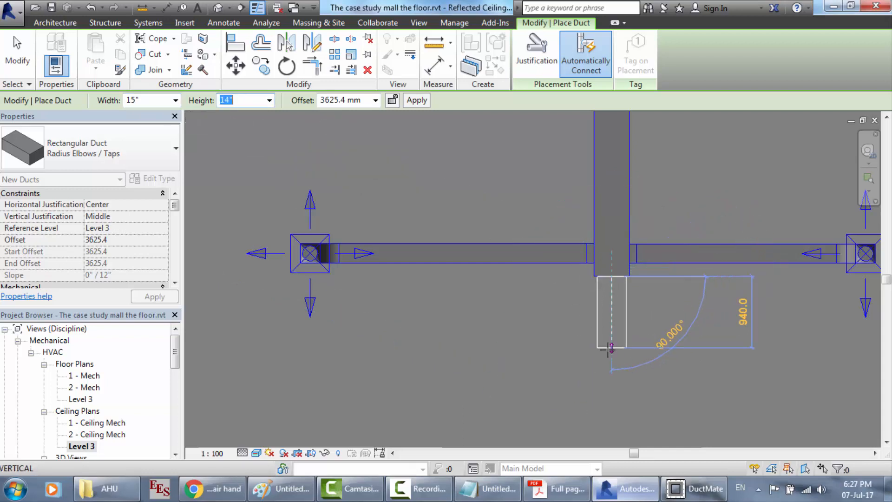
Extend the run straight beyond the main duct's end by about 1480 mm as a 15" x 18" duct and finish placing ducts.
{"action": "scroll", "coordinate": [610, 389], "scroll_direction": "down", "scroll_amount": 3}
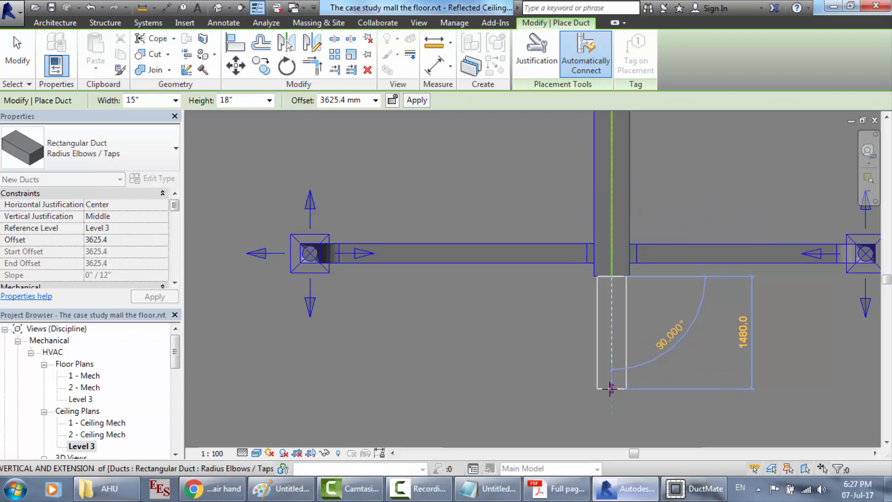
{"action": "left_click", "coordinate": [610, 389]}
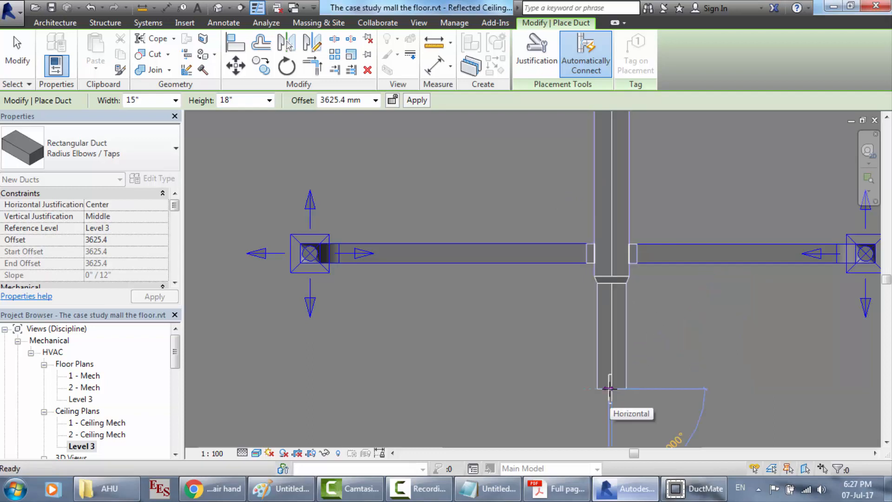
{"action": "key", "text": "Escape"}
{"action": "scroll", "coordinate": [629, 279], "scroll_direction": "up", "scroll_amount": 2}
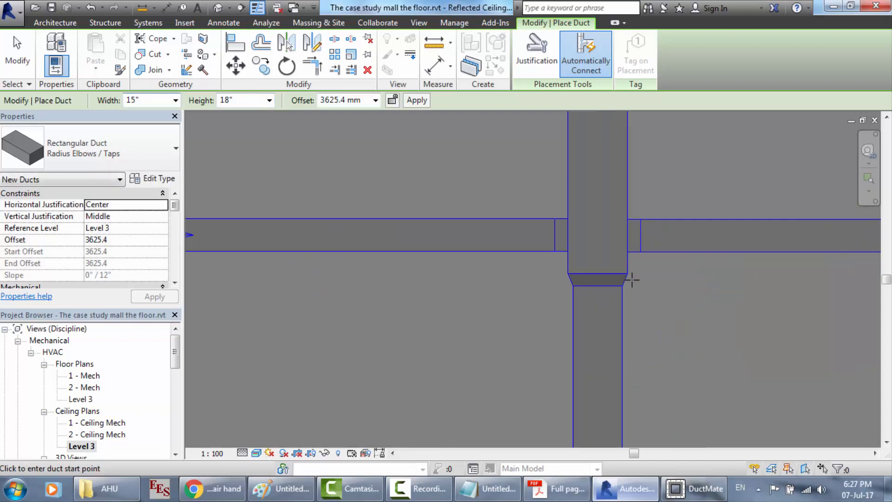
{"action": "key", "text": "Escape"}
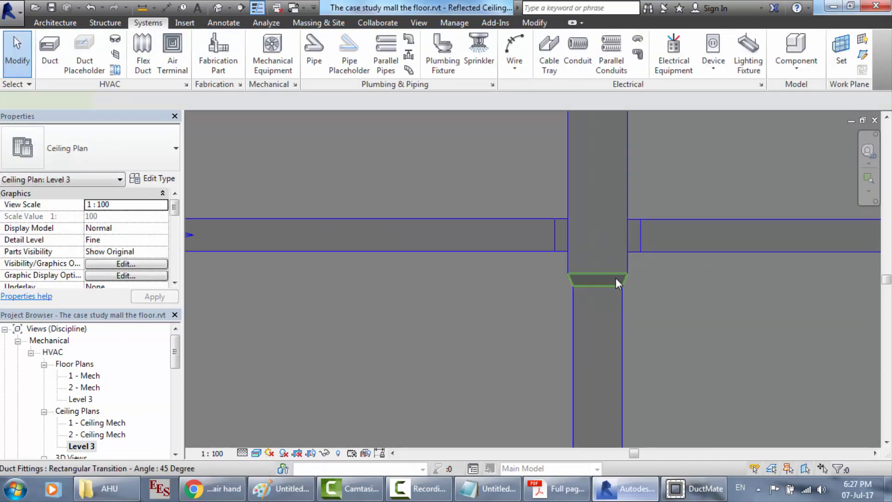
Inspect the new transition fitting and the transition angle options in the main duct type's routing preferences, keeping the current setting.
{"action": "left_click", "coordinate": [615, 277]}
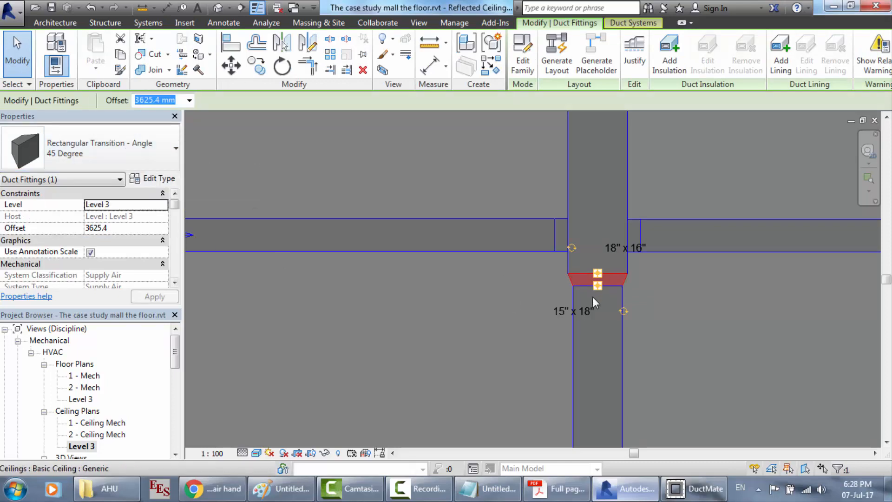
{"action": "key", "text": "Escape"}
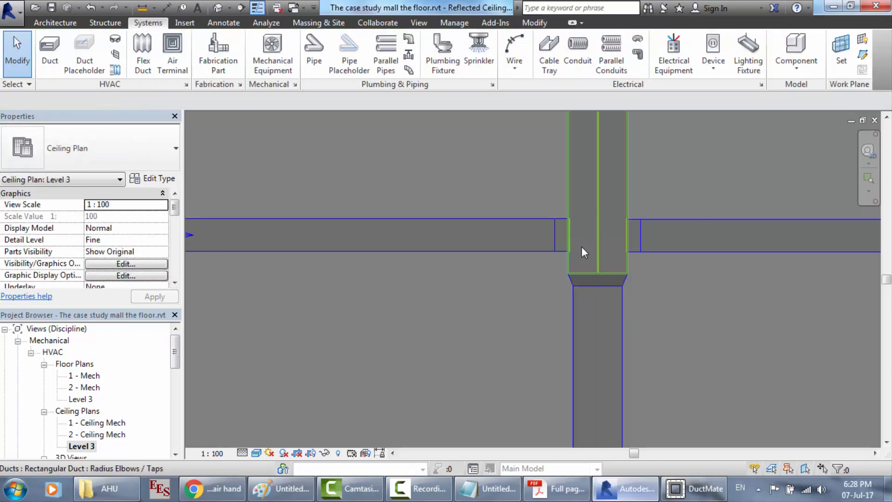
{"action": "left_click", "coordinate": [582, 247]}
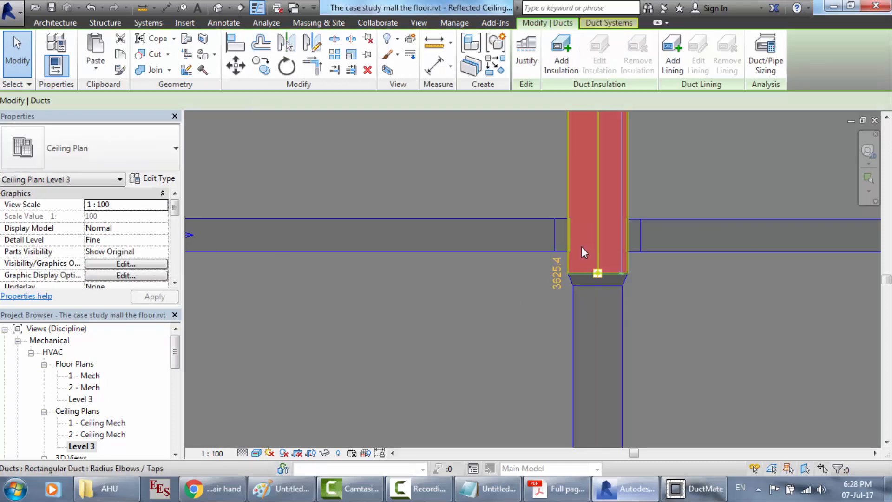
{"action": "left_click", "coordinate": [152, 181]}
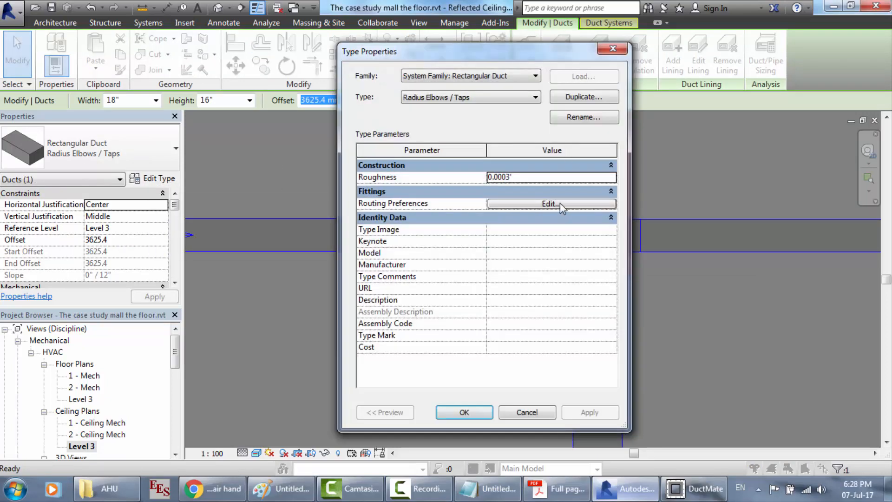
{"action": "left_click", "coordinate": [559, 204]}
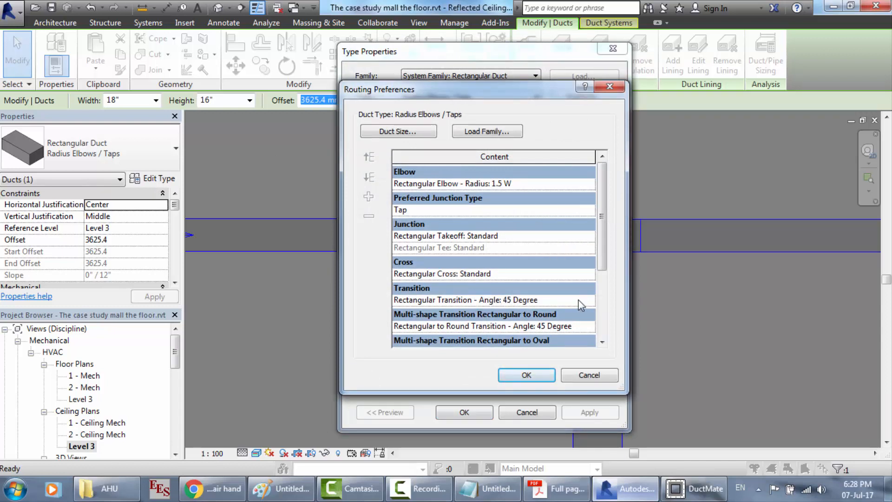
{"action": "left_click", "coordinate": [590, 301]}
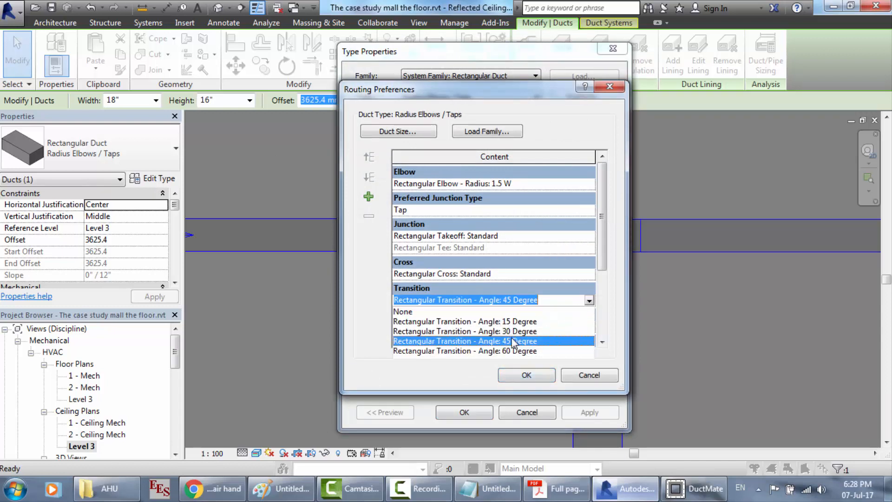
{"action": "left_click", "coordinate": [583, 378]}
{"action": "left_click", "coordinate": [583, 376]}
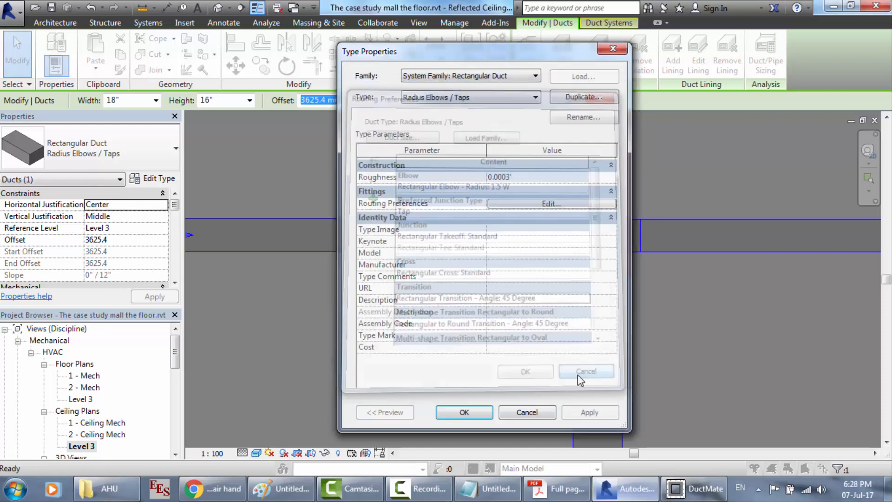
{"action": "left_click", "coordinate": [464, 411]}
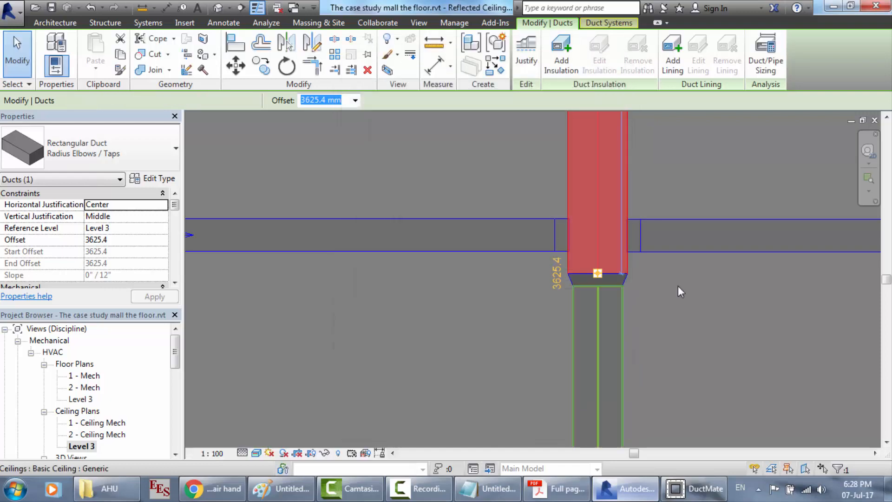
Examine the layout between the extended main duct, its two branches and the unconnected diffuser in the nearby room.
{"action": "scroll", "coordinate": [688, 291], "scroll_direction": "down", "scroll_amount": 4}
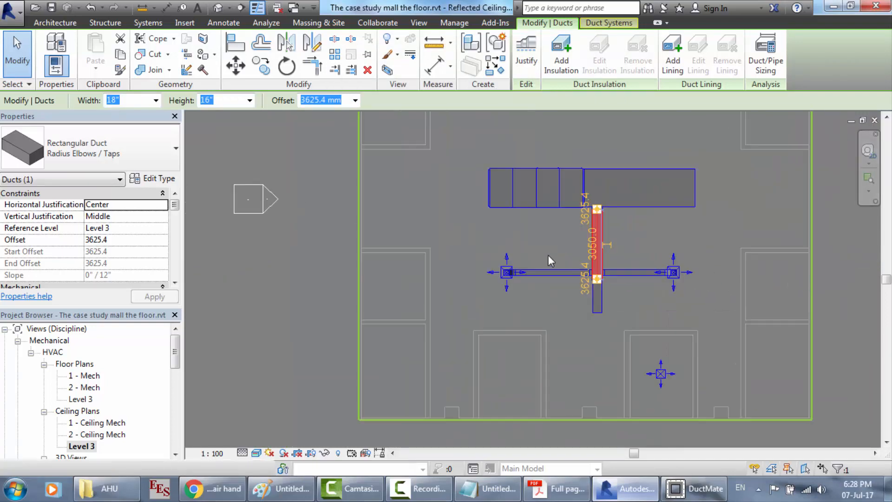
{"action": "scroll", "coordinate": [548, 254], "scroll_direction": "up", "scroll_amount": 1}
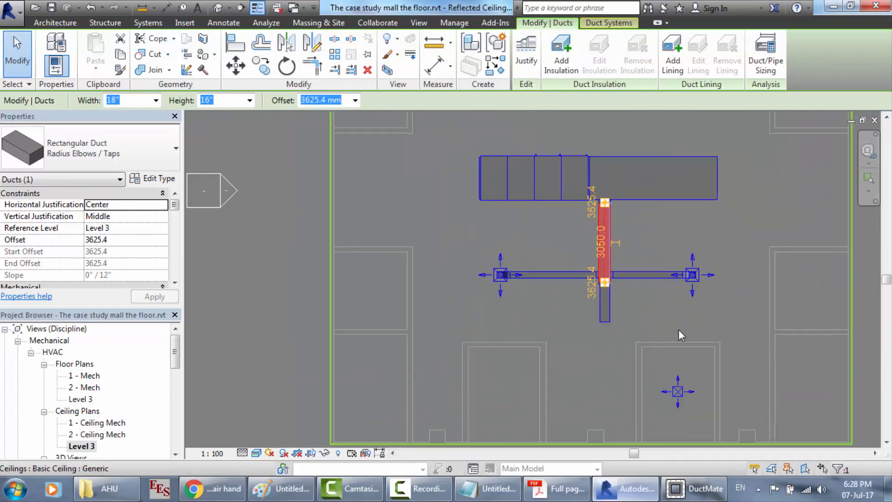
{"action": "scroll", "coordinate": [678, 330], "scroll_direction": "down", "scroll_amount": 1}
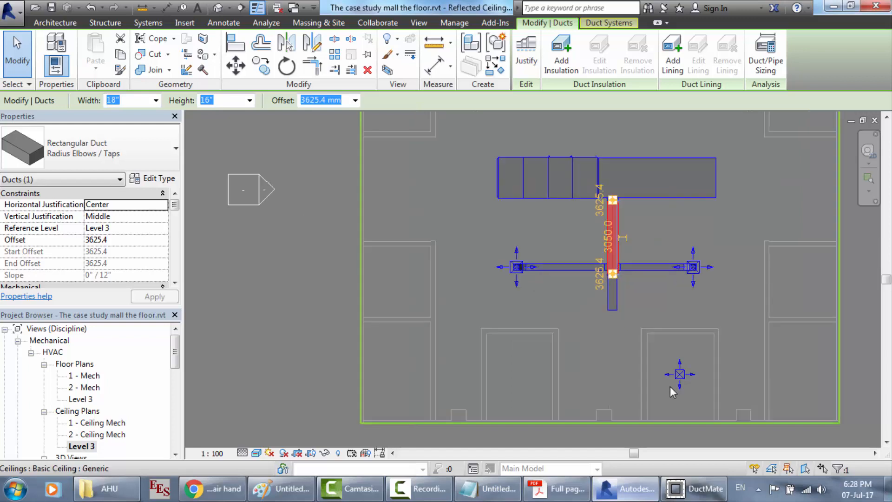
{"action": "scroll", "coordinate": [545, 316], "scroll_direction": "up", "scroll_amount": 1}
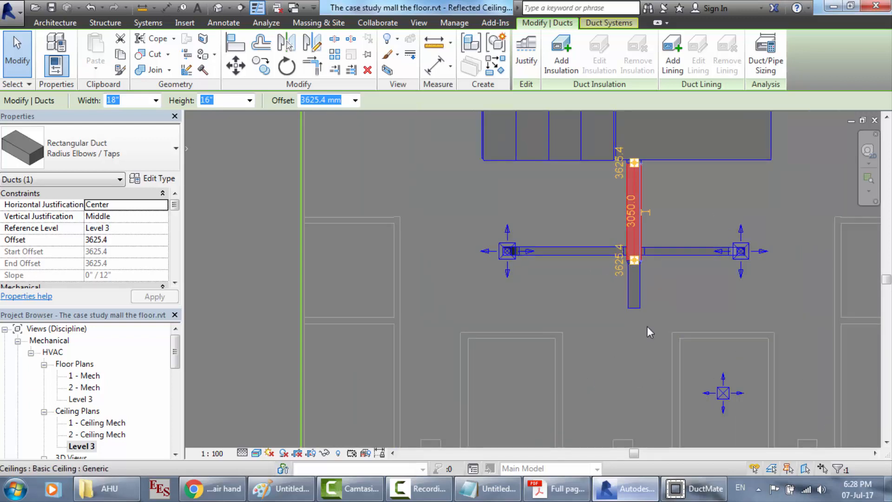
{"action": "scroll", "coordinate": [653, 283], "scroll_direction": "down", "scroll_amount": 1}
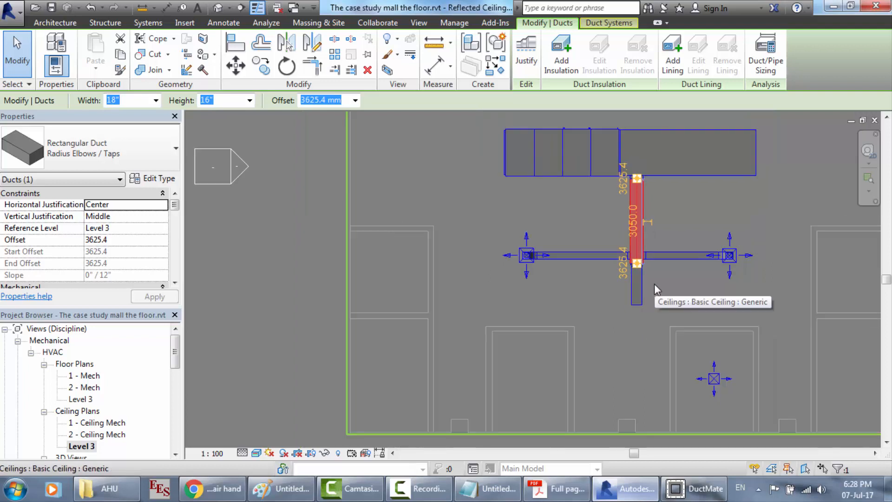
{"action": "scroll", "coordinate": [654, 284], "scroll_direction": "down", "scroll_amount": 1}
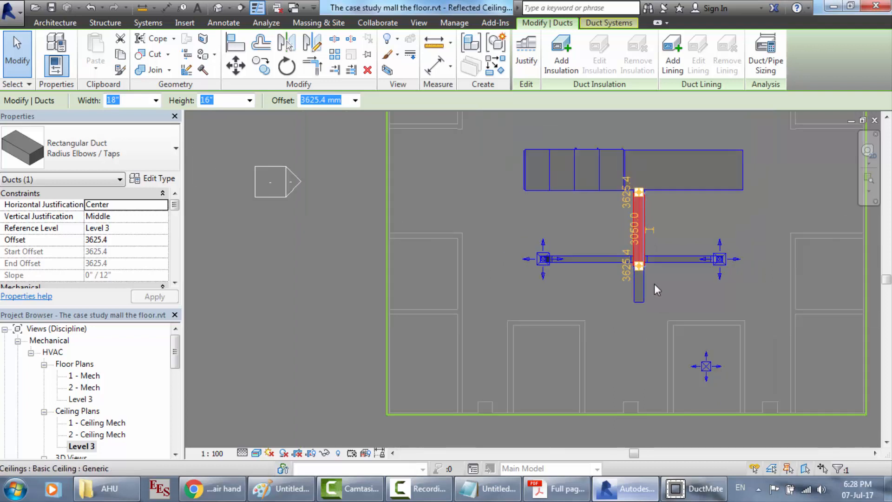
{"action": "scroll", "coordinate": [885, 271], "scroll_direction": "up", "scroll_amount": 2}
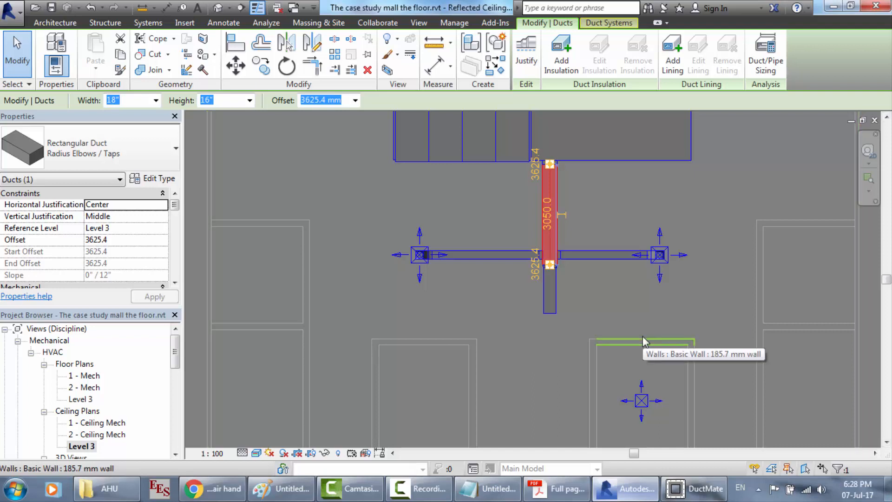
{"action": "scroll", "coordinate": [606, 330], "scroll_direction": "down", "scroll_amount": 1}
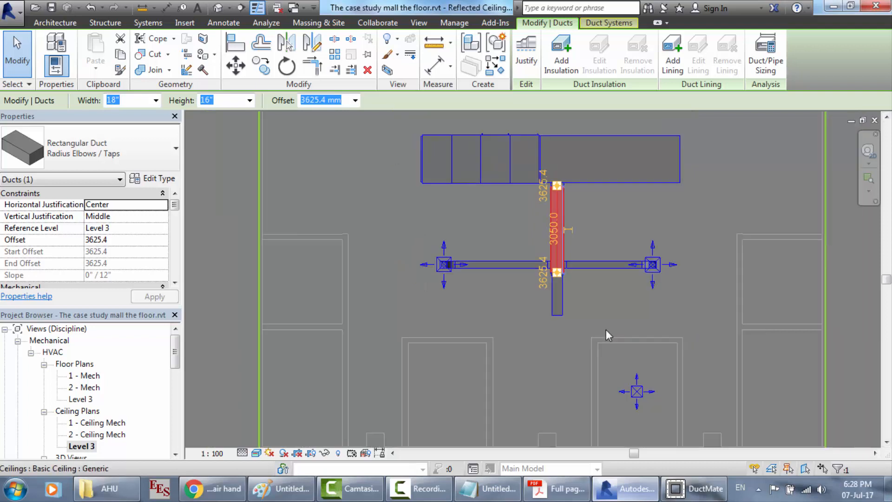
Lengthen the 15" x 18" duct segment beyond the two diffuser branches to 5000 mm, after first trying 4000 mm.
{"action": "left_click", "coordinate": [562, 313]}
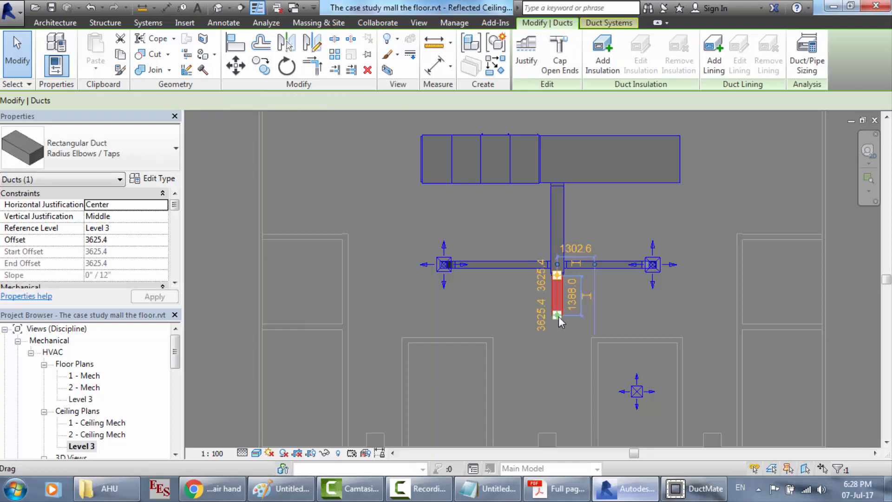
{"action": "left_click", "coordinate": [558, 318]}
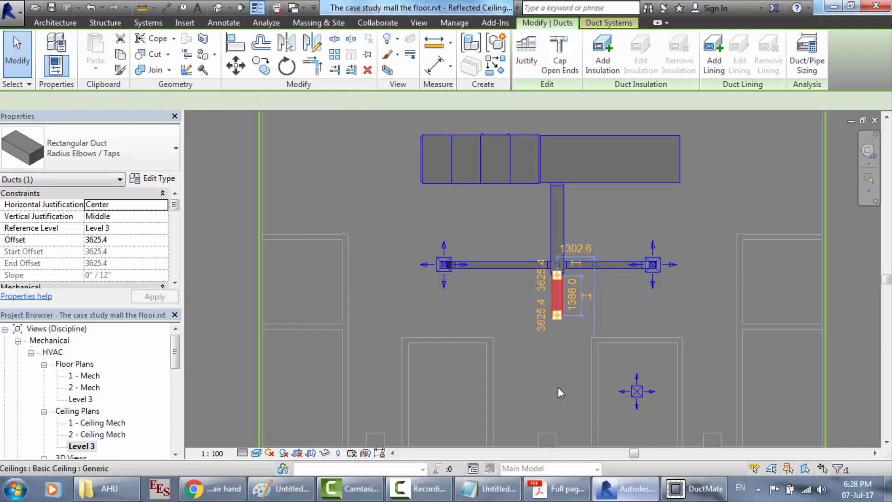
{"action": "left_click", "coordinate": [571, 302]}
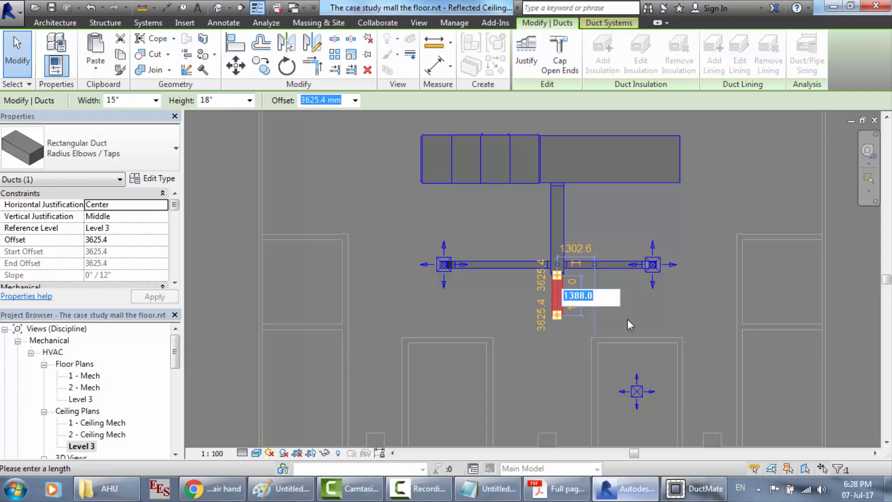
{"action": "type", "text": "4000"}
{"action": "key", "text": "Return"}
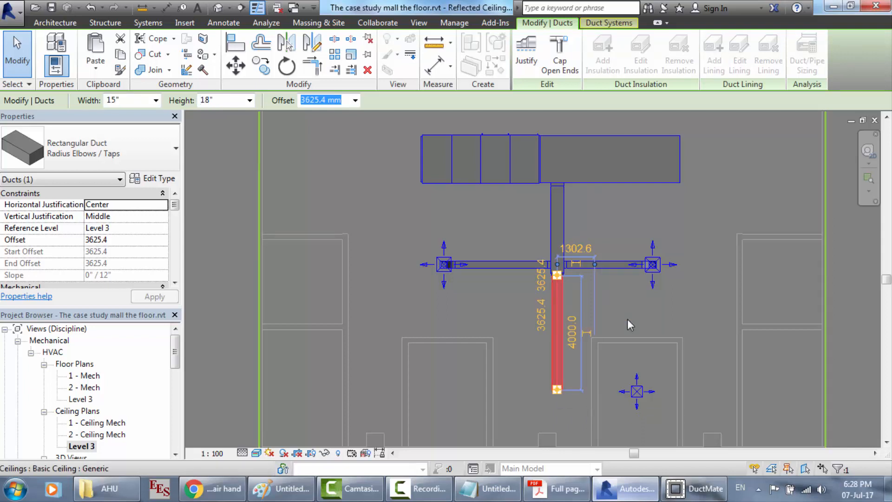
{"action": "left_click", "coordinate": [567, 339]}
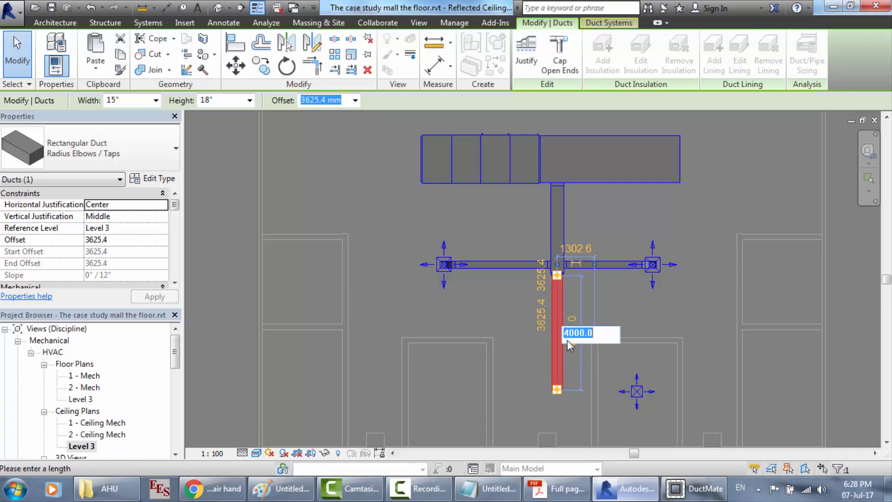
{"action": "type", "text": "5000"}
{"action": "key", "text": "Return"}
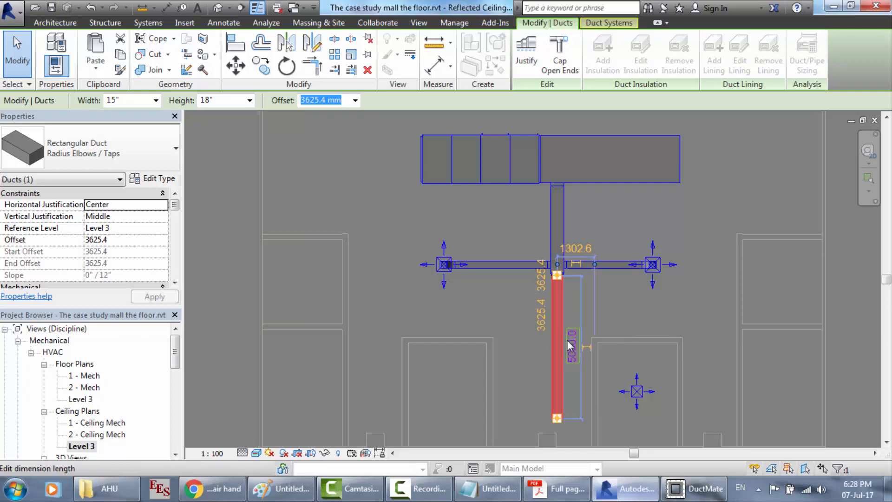
{"action": "scroll", "coordinate": [595, 441], "scroll_direction": "up", "scroll_amount": 1}
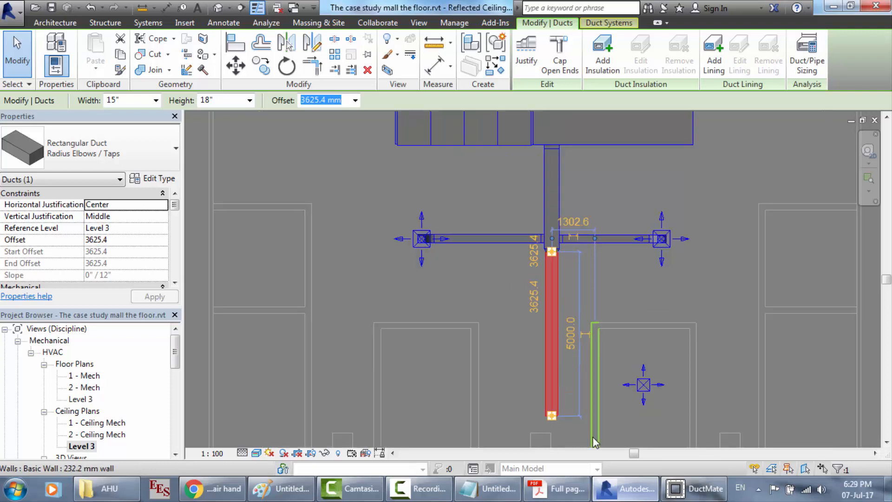
{"action": "scroll", "coordinate": [577, 446], "scroll_direction": "up", "scroll_amount": 1}
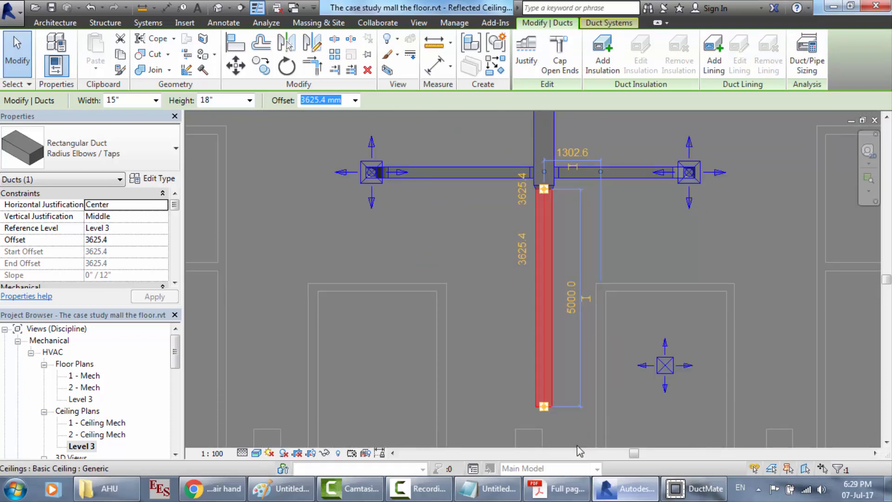
{"action": "key", "text": "Escape"}
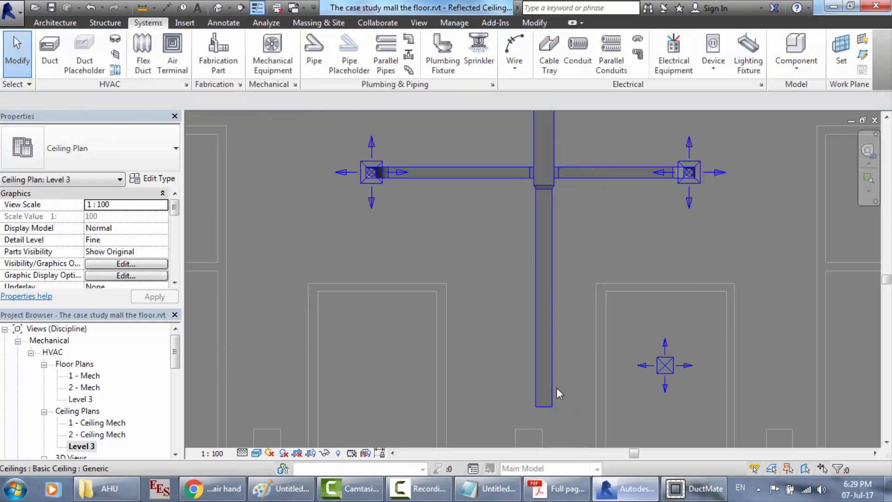
{"action": "left_click", "coordinate": [552, 385]}
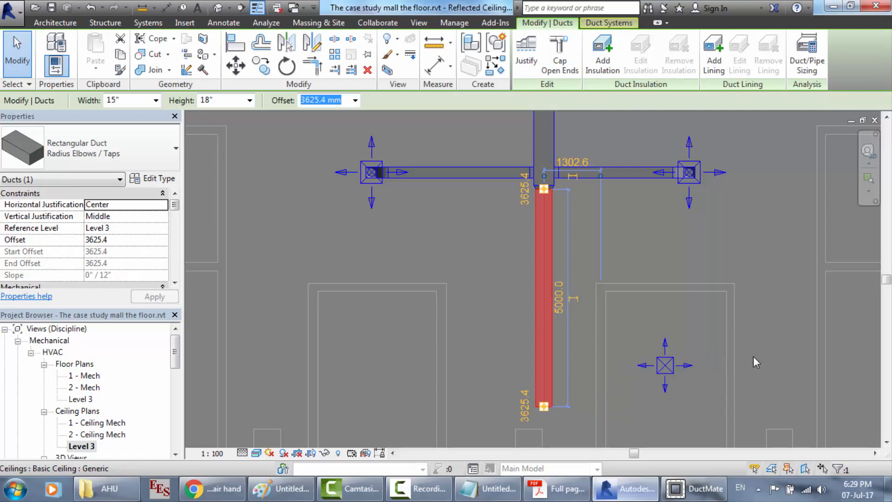
{"action": "scroll", "coordinate": [753, 356], "scroll_direction": "down", "scroll_amount": 3}
{"action": "scroll", "coordinate": [870, 357], "scroll_direction": "up", "scroll_amount": 1}
{"action": "scroll", "coordinate": [870, 357], "scroll_direction": "up", "scroll_amount": 2}
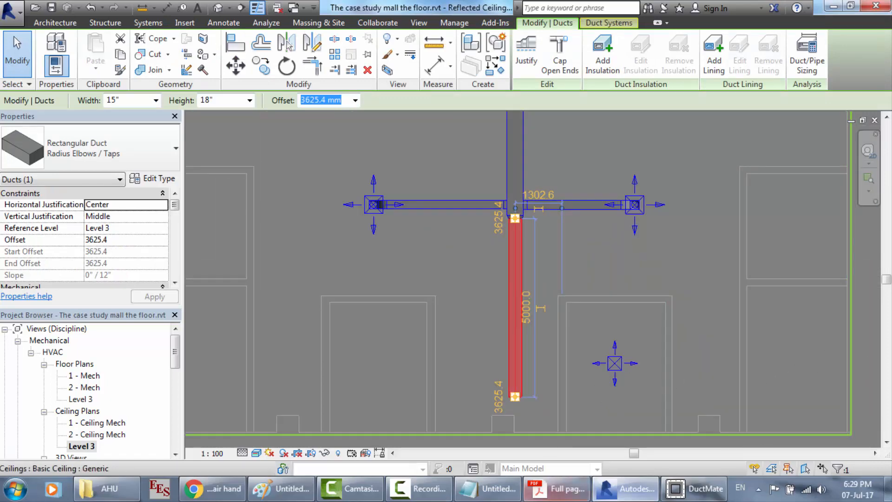
Switch to Acrobat Reader and check the diffuser airflow labels in the Ductwork double line3F.pdf layout.
{"action": "left_click", "coordinate": [555, 489]}
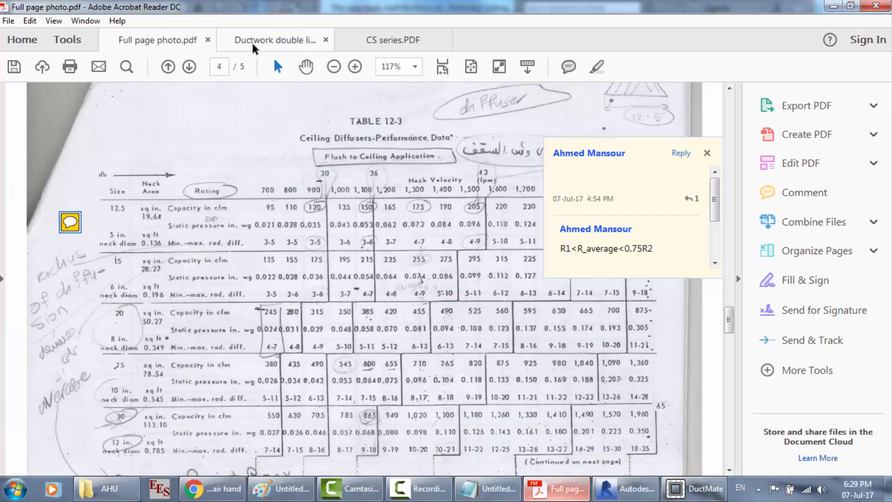
{"action": "left_click", "coordinate": [274, 40]}
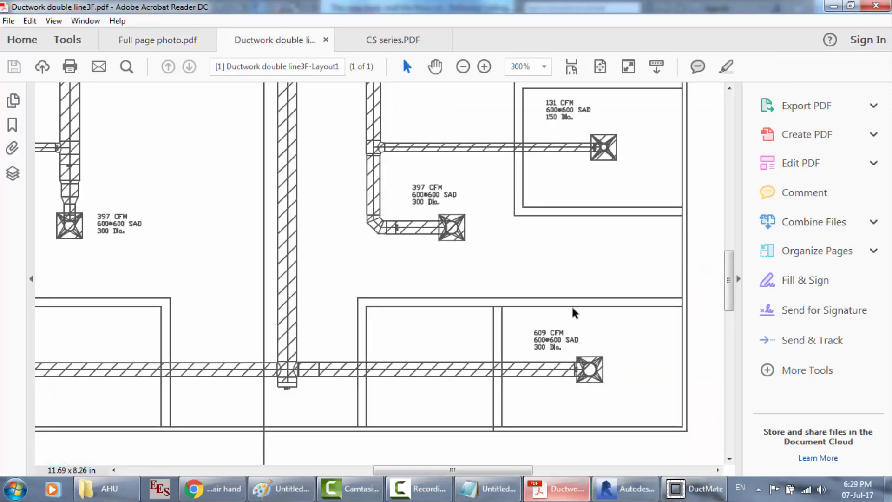
{"action": "scroll", "coordinate": [574, 255], "scroll_direction": "up", "scroll_amount": 2}
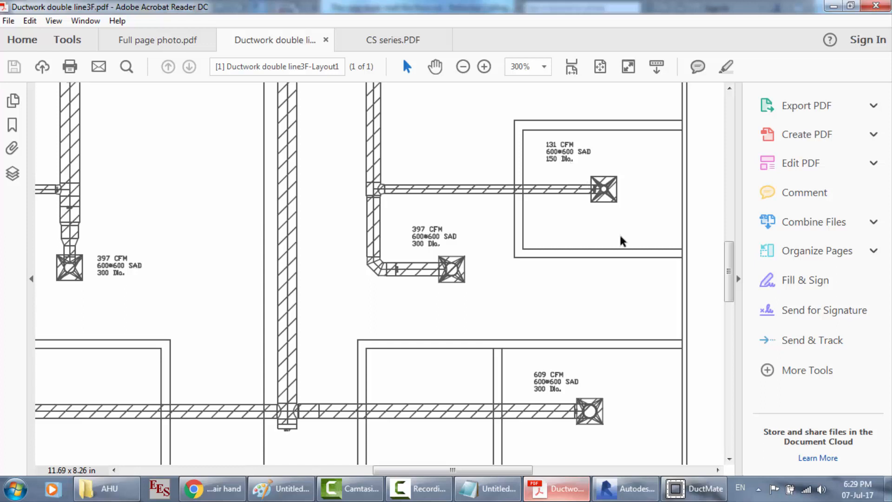
In DuctMate, size the branch duct for a volume flow of 740 cfm with a clear height of 11 inches.
{"action": "left_click", "coordinate": [687, 491]}
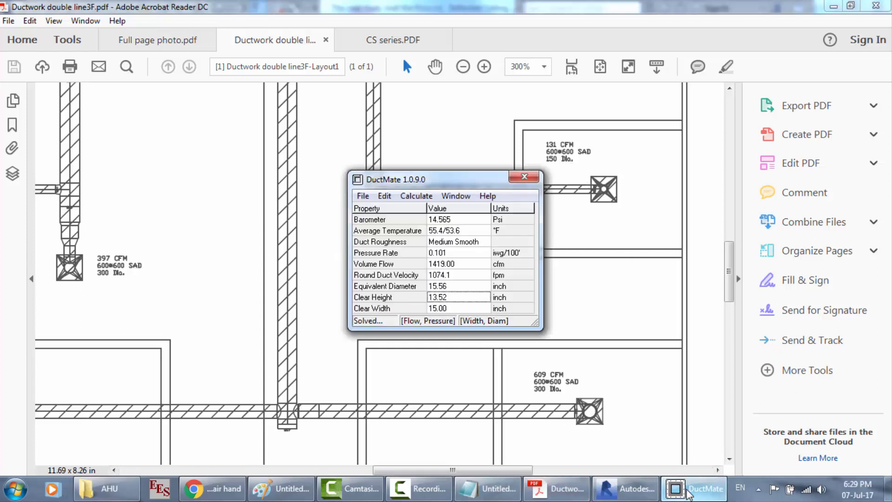
{"action": "left_click", "coordinate": [449, 267]}
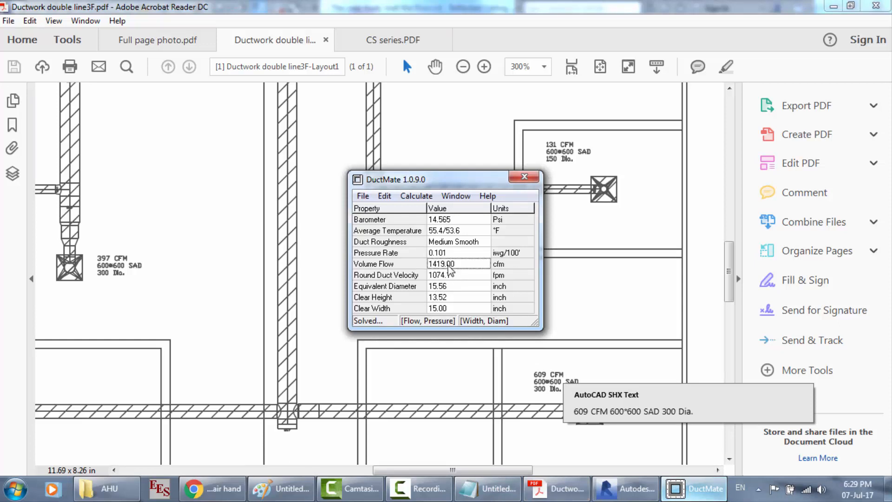
{"action": "type", "text": "740"}
{"action": "key", "text": "Return"}
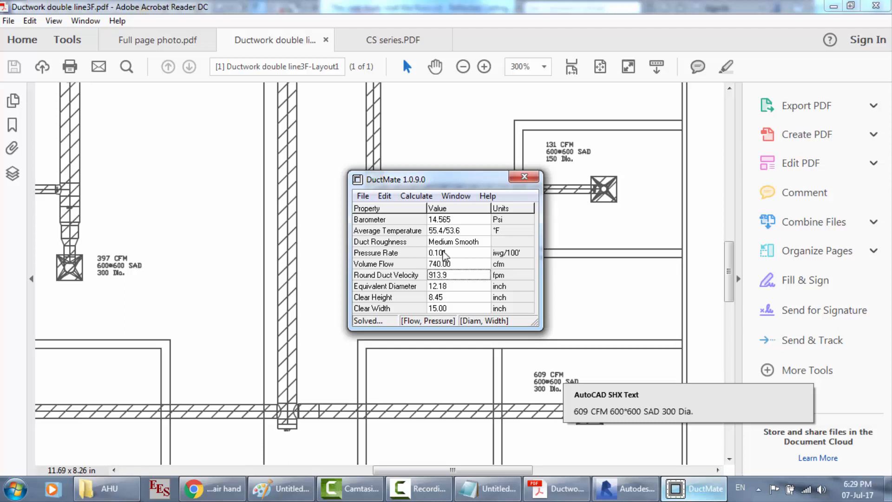
{"action": "left_click", "coordinate": [448, 296]}
{"action": "left_click", "coordinate": [448, 296]}
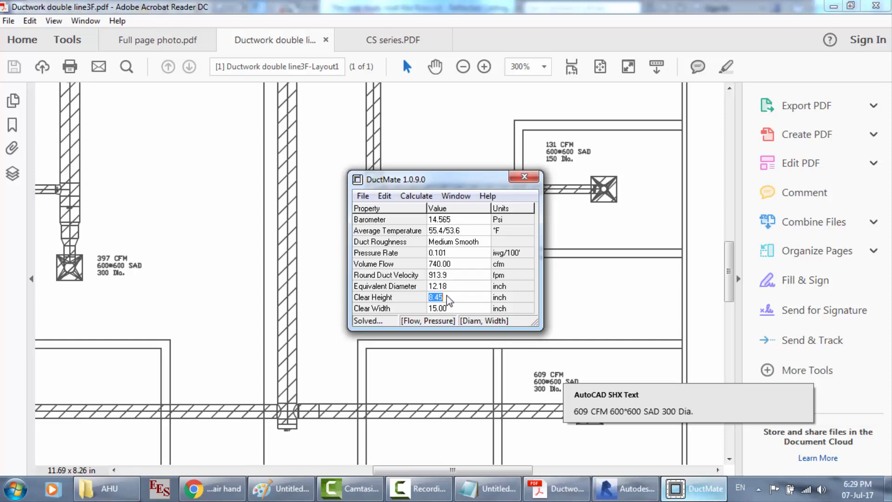
{"action": "type", "text": "11"}
{"action": "key", "text": "Return"}
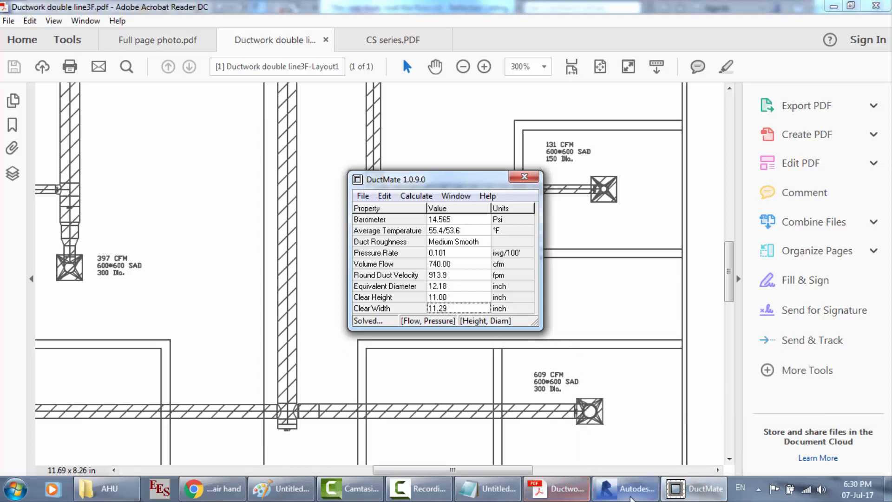
Back in Revit, try starting a 12" by 12" branch duct from the main duct's edge, level with the unconnected diffuser.
{"action": "left_click", "coordinate": [624, 489]}
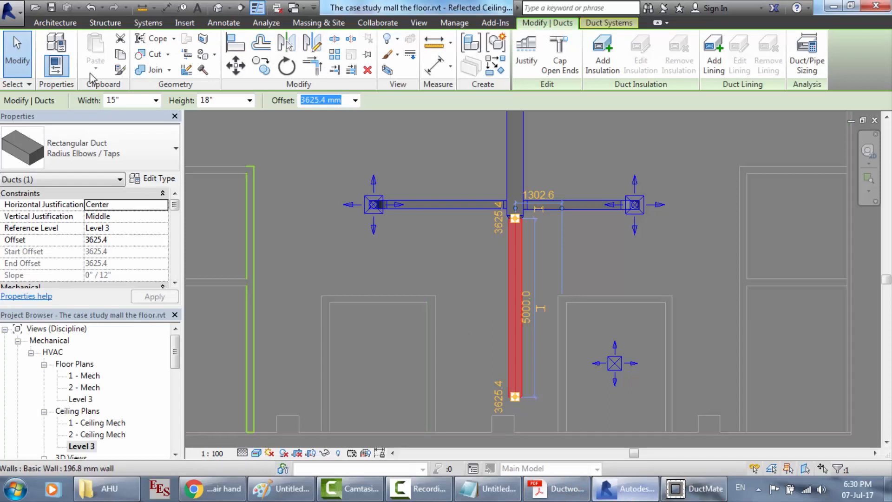
{"action": "left_click", "coordinate": [147, 23]}
{"action": "left_click", "coordinate": [51, 55]}
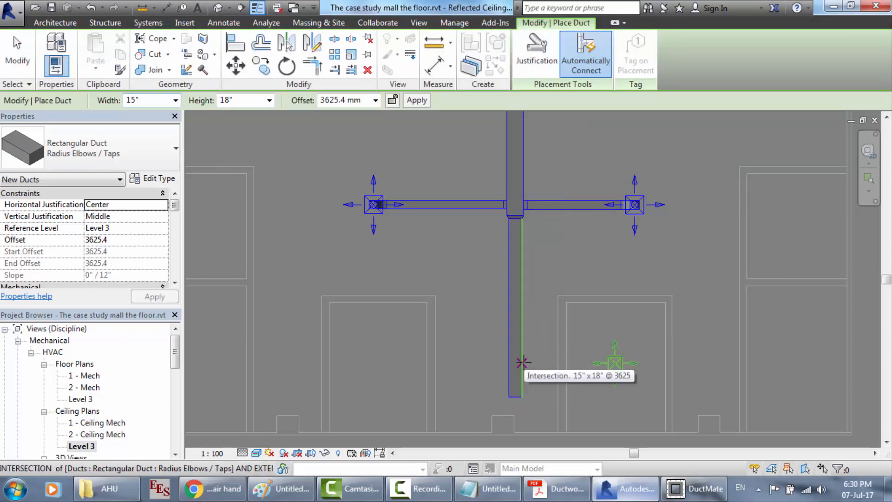
{"action": "left_click", "coordinate": [522, 362]}
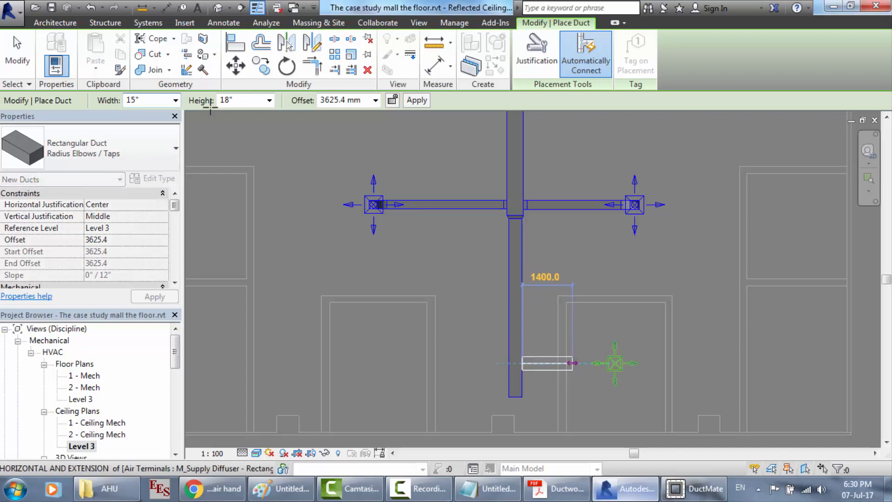
{"action": "left_click", "coordinate": [152, 99]}
{"action": "type", "text": "12"}
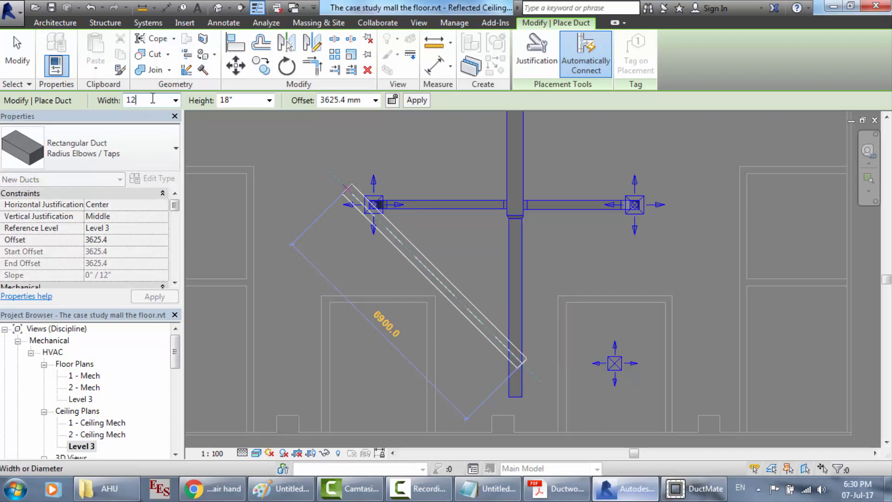
{"action": "left_click", "coordinate": [234, 101]}
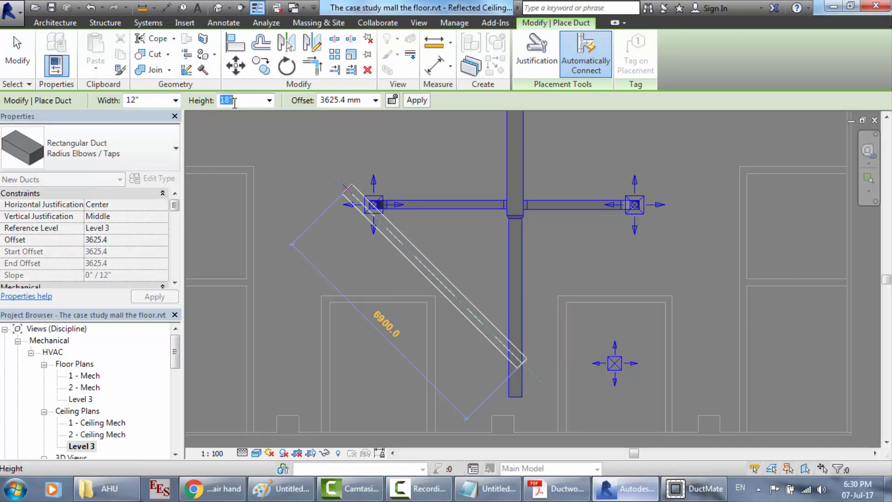
{"action": "type", "text": "12"}
{"action": "key", "text": "Return"}
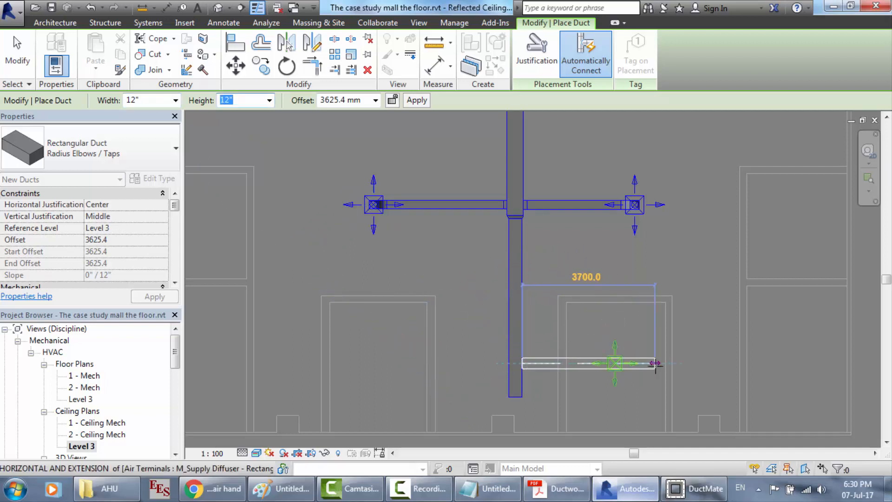
Try to end the branch duct at the diffuser's center with a width of 12" and a height of 10".
{"action": "scroll", "coordinate": [654, 365], "scroll_direction": "up", "scroll_amount": 1}
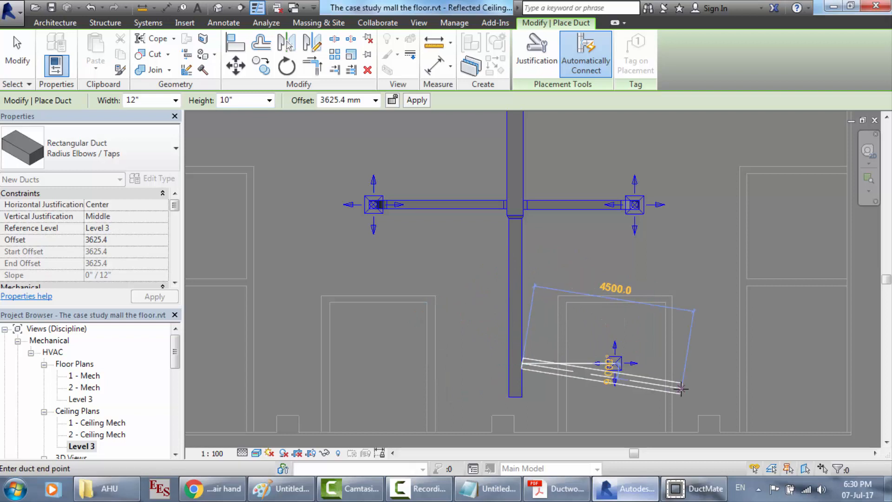
{"action": "scroll", "coordinate": [604, 367], "scroll_direction": "up", "scroll_amount": 5}
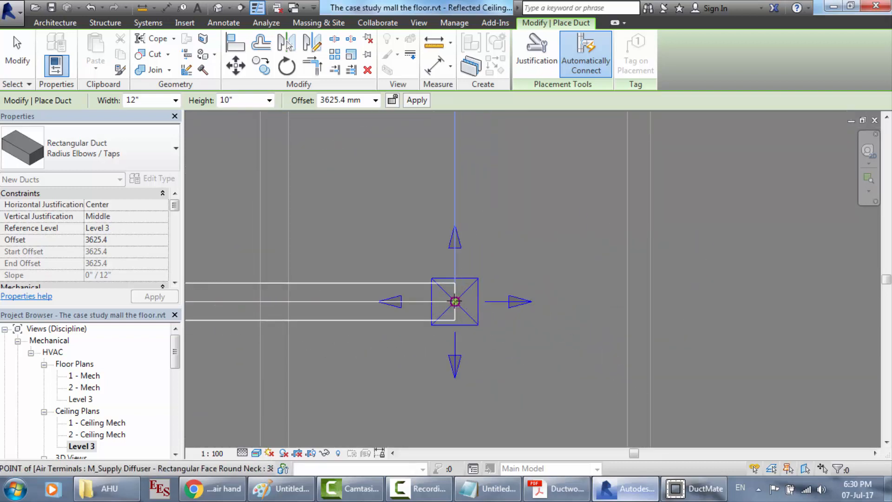
{"action": "left_click", "coordinate": [455, 301]}
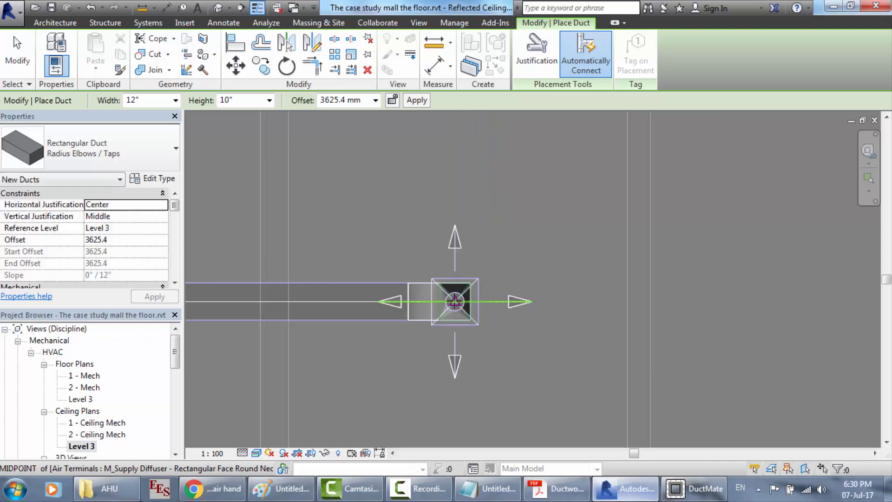
{"action": "key", "text": "Escape"}
{"action": "key", "text": "Escape"}
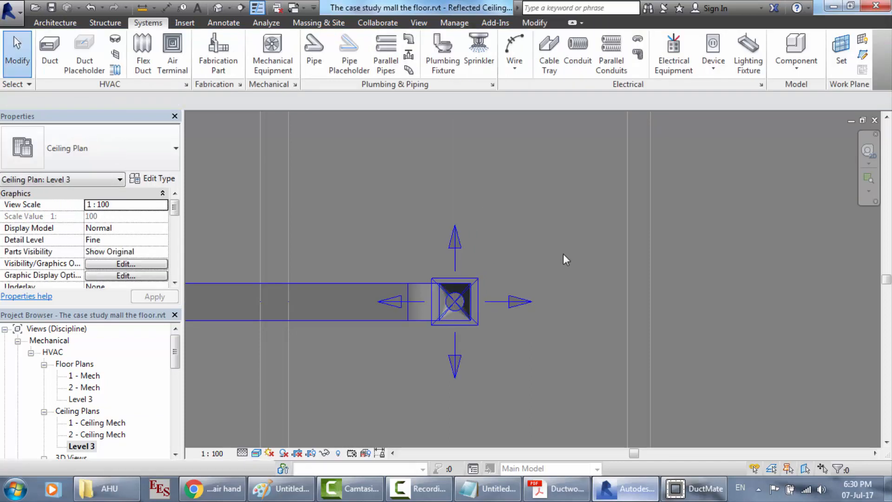
Try to raise the branch duct's offset at the diffuser end to 4000 mm.
{"action": "left_click", "coordinate": [395, 291]}
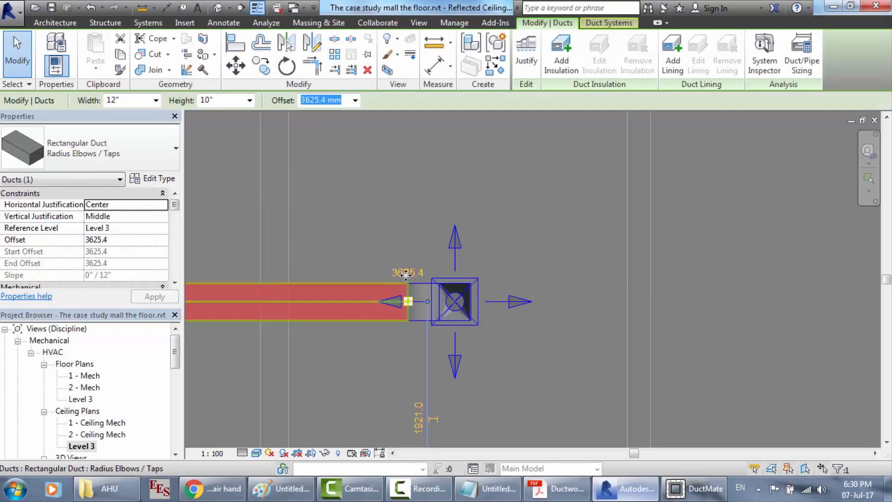
{"action": "left_click", "coordinate": [406, 275]}
{"action": "type", "text": "4000"}
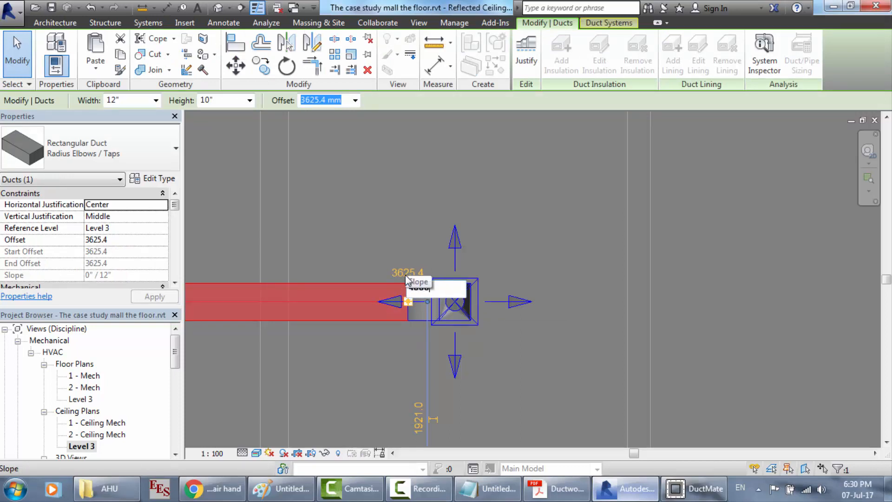
{"action": "key", "text": "Return"}
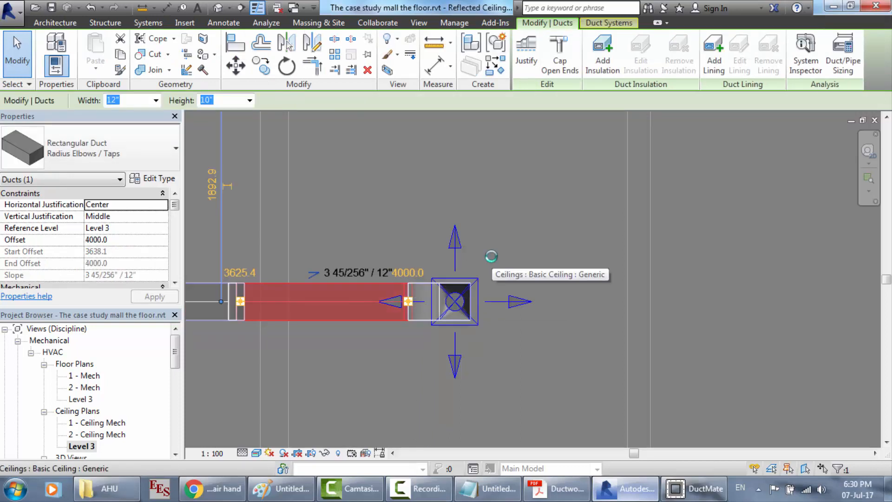
{"action": "key", "text": "Escape"}
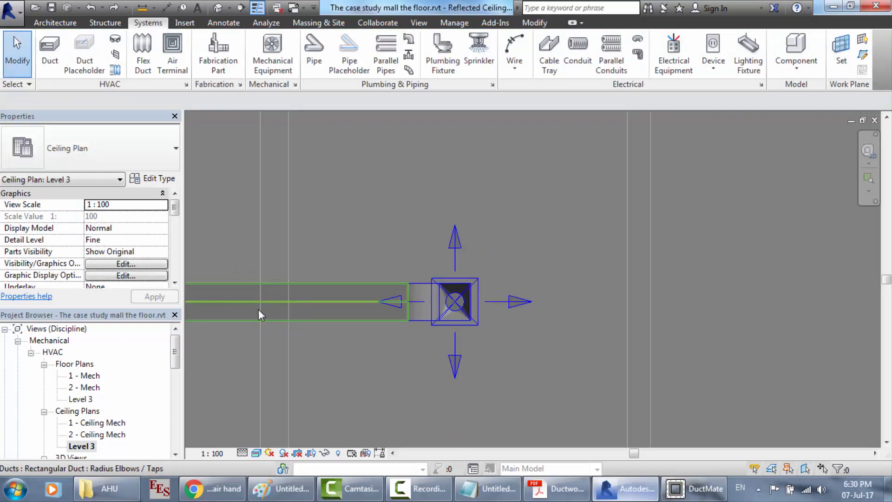
Reselect the branch duct and retry a 4000 mm end offset beside the diffuser.
{"action": "left_click", "coordinate": [238, 308]}
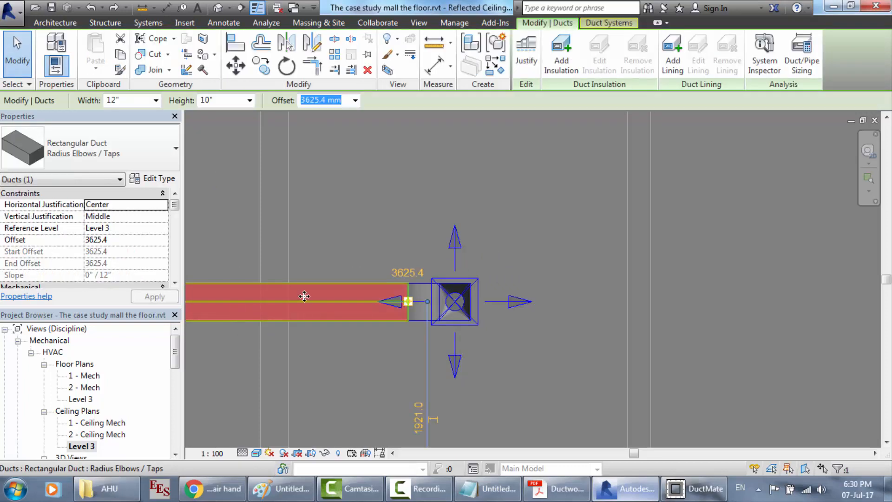
{"action": "left_click", "coordinate": [409, 273]}
{"action": "type", "text": "4"}
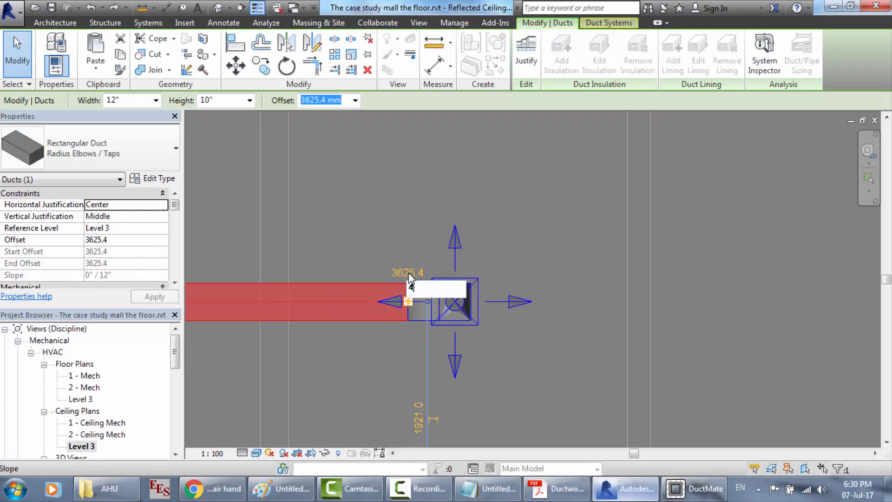
{"action": "type", "text": "000"}
{"action": "key", "text": "Return"}
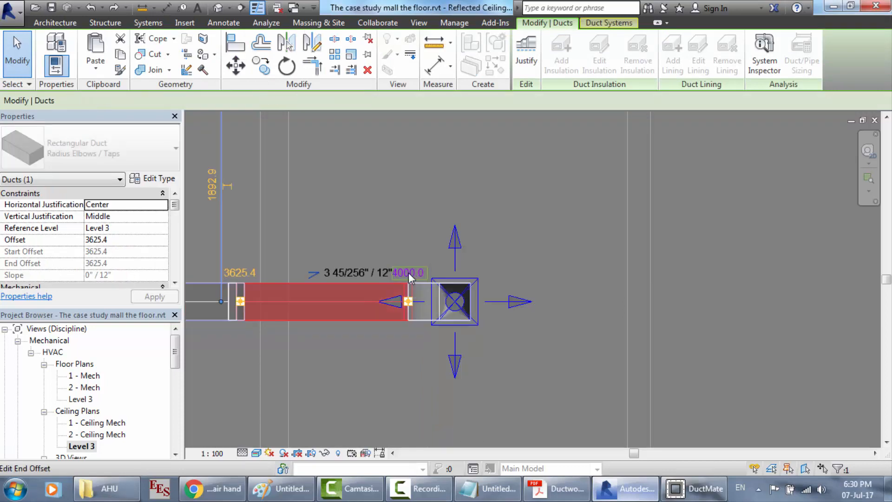
{"action": "key", "text": "Escape"}
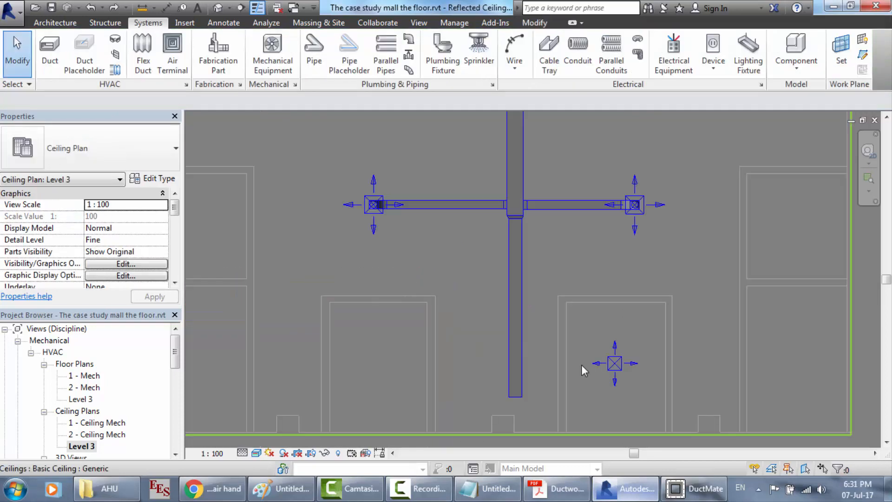
Draw a 12" by 12" branch duct about 3700 mm long from the main duct's edge through and past the unconnected diffuser.
{"action": "scroll", "coordinate": [633, 385], "scroll_direction": "up", "scroll_amount": 2}
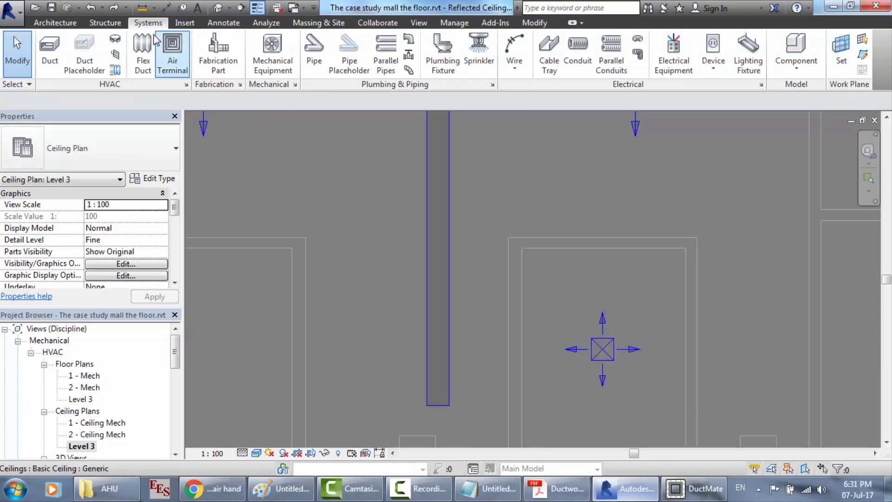
{"action": "left_click", "coordinate": [58, 57]}
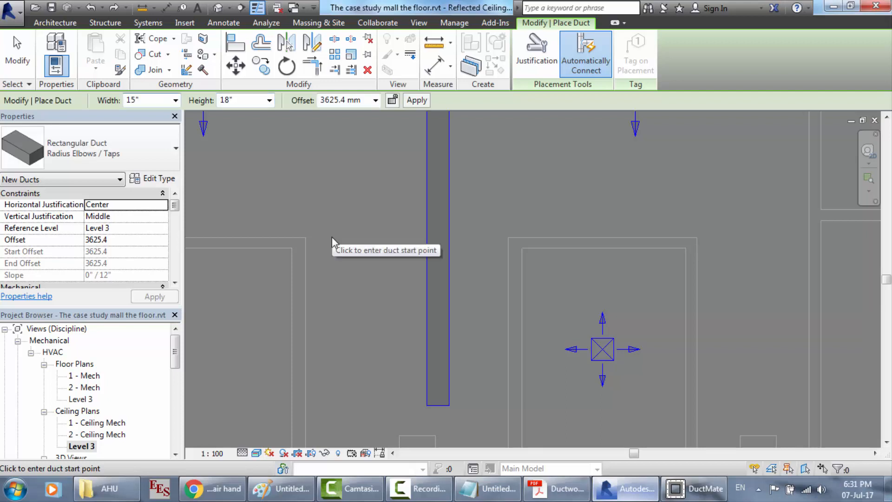
{"action": "left_click", "coordinate": [148, 100]}
{"action": "type", "text": "12"}
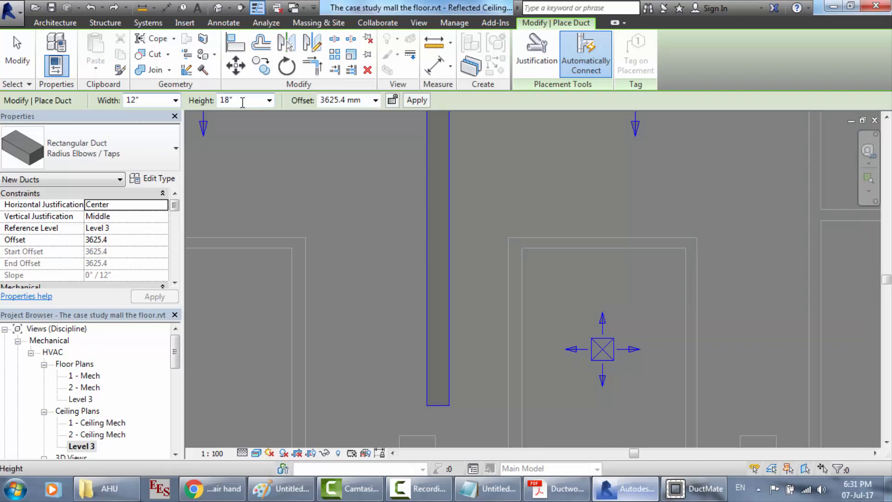
{"action": "left_click", "coordinate": [242, 100]}
{"action": "type", "text": "12"}
{"action": "key", "text": "Return"}
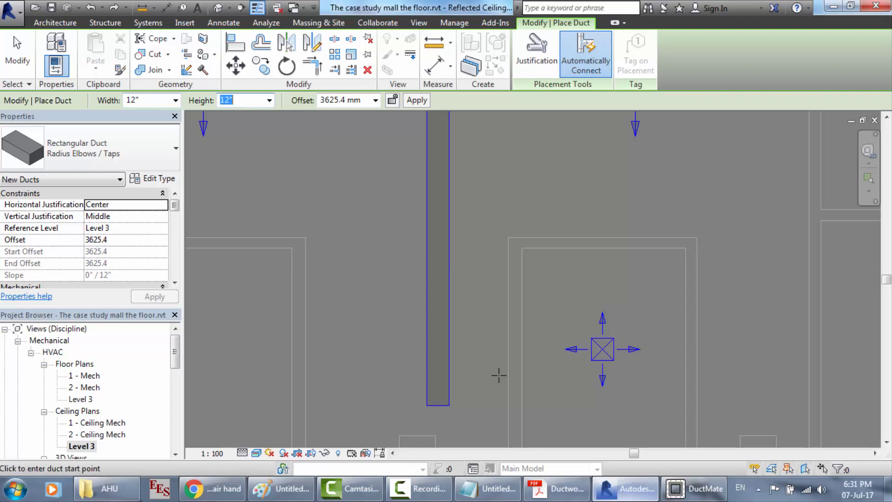
{"action": "left_click", "coordinate": [449, 348]}
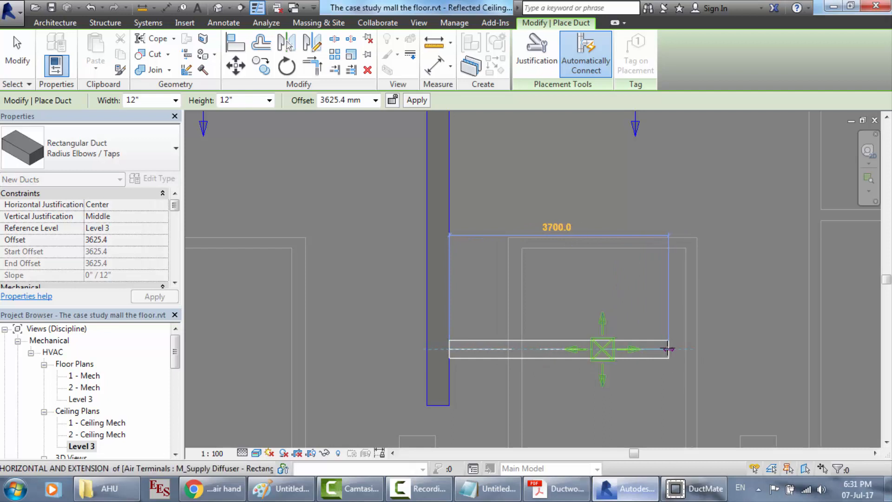
{"action": "left_click", "coordinate": [667, 349]}
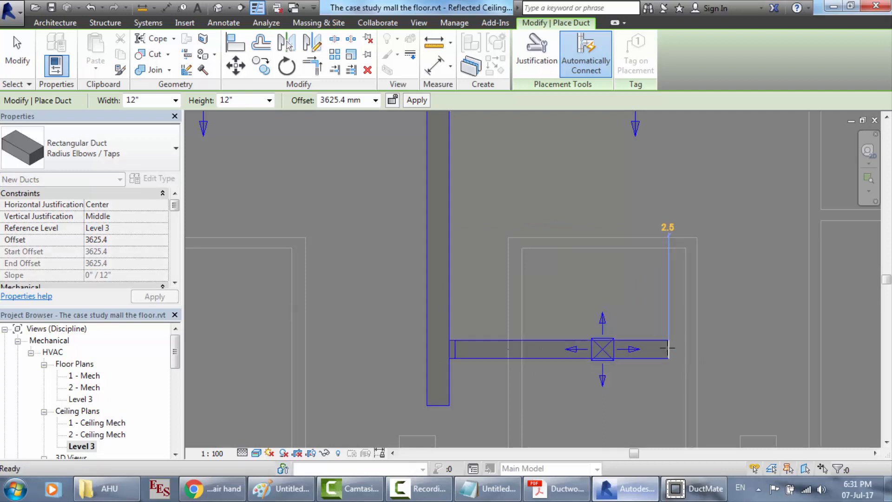
{"action": "key", "text": "Escape"}
{"action": "scroll", "coordinate": [637, 398], "scroll_direction": "up", "scroll_amount": 1}
{"action": "scroll", "coordinate": [637, 398], "scroll_direction": "up", "scroll_amount": 2}
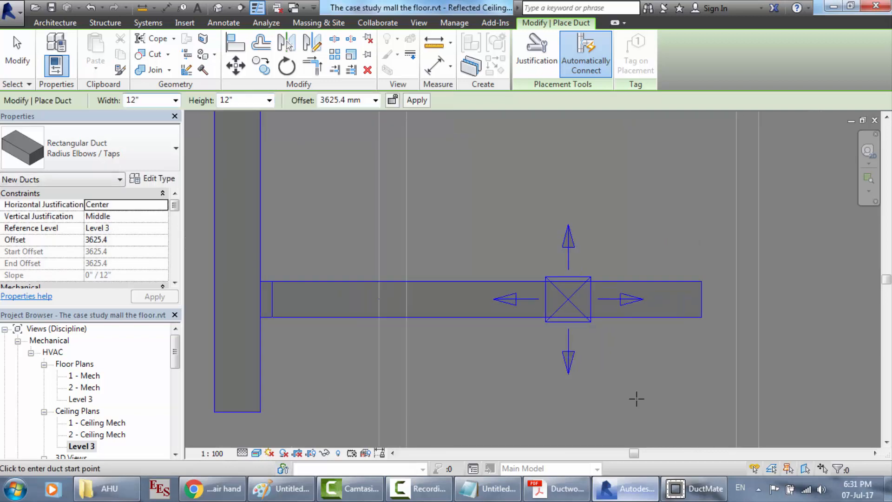
{"action": "key", "text": "Escape"}
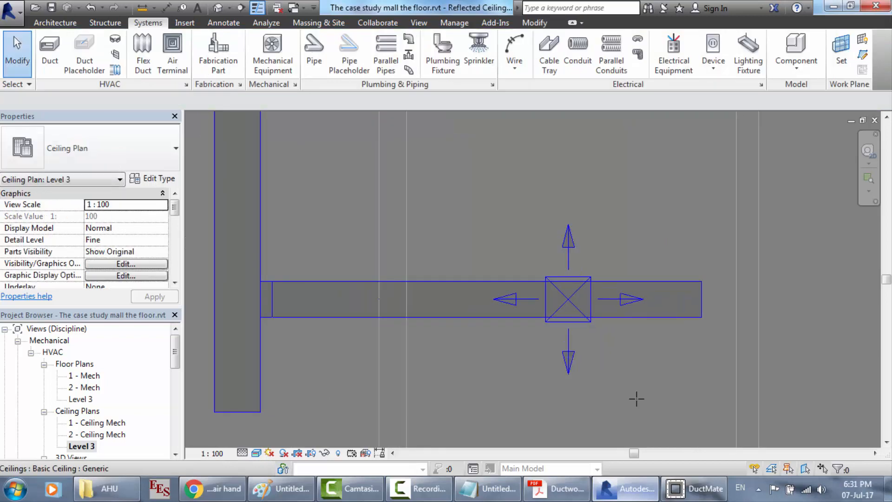
Connect the unconnected supply diffuser into the new branch duct with Connect Into.
{"action": "left_click", "coordinate": [493, 281]}
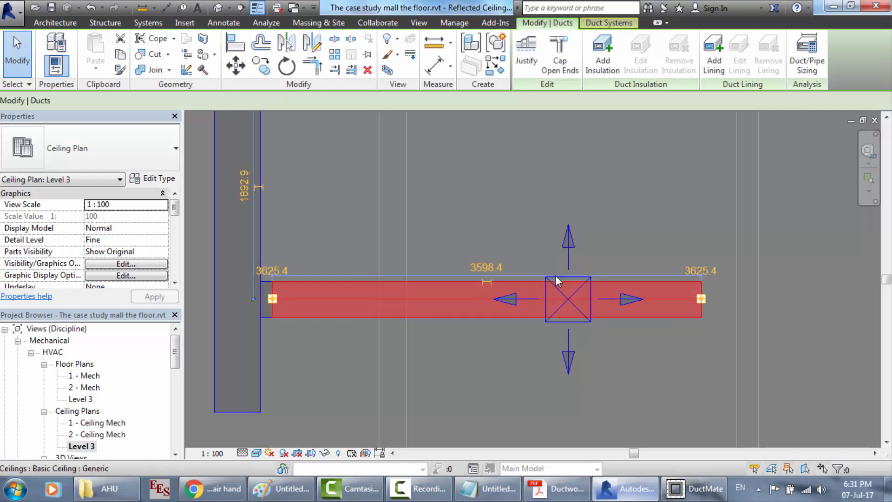
{"action": "left_click", "coordinate": [570, 347]}
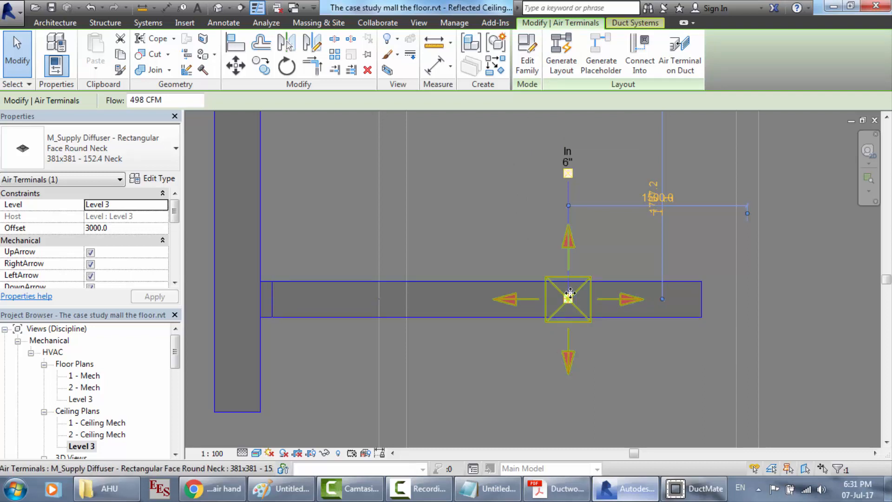
{"action": "key", "text": "Escape"}
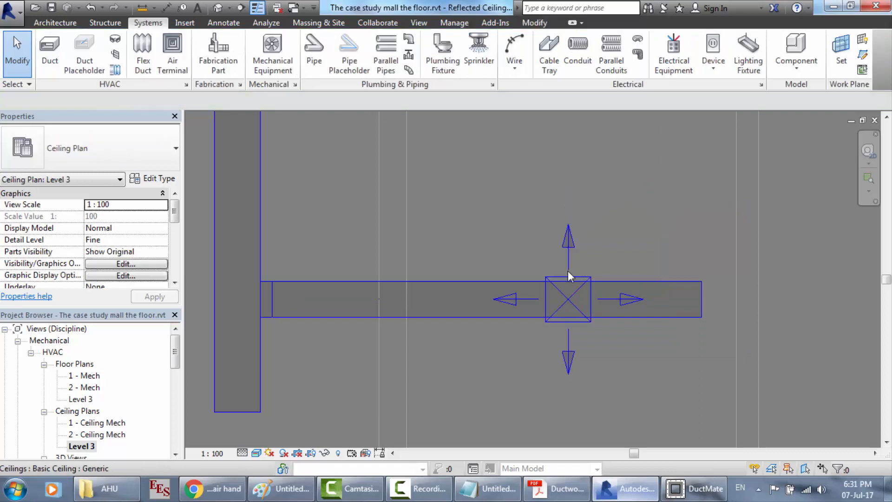
{"action": "left_click", "coordinate": [568, 283]}
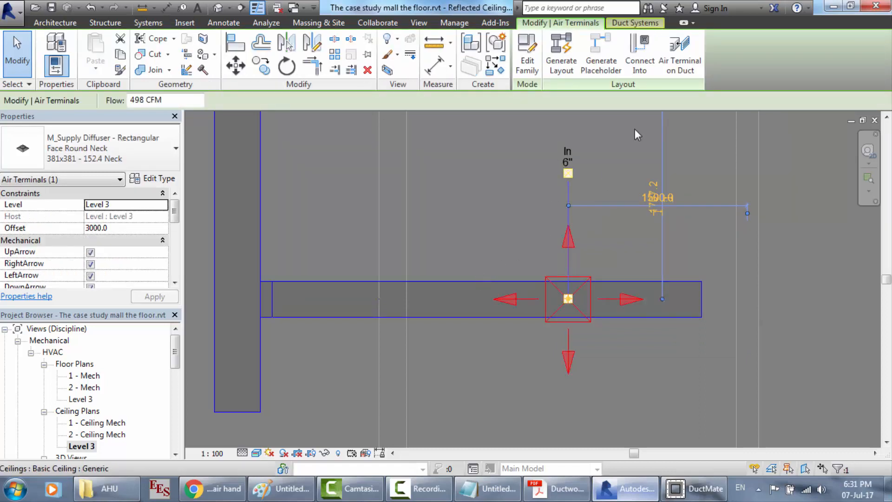
{"action": "left_click", "coordinate": [643, 70]}
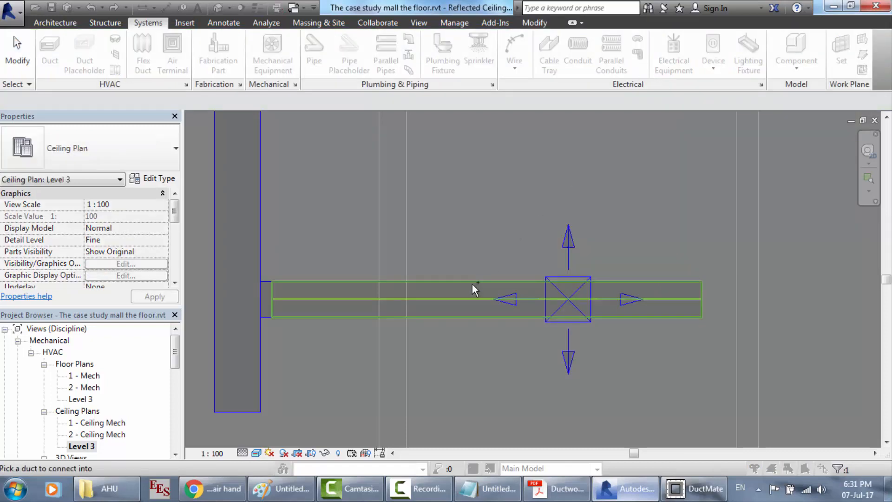
{"action": "left_click", "coordinate": [471, 284]}
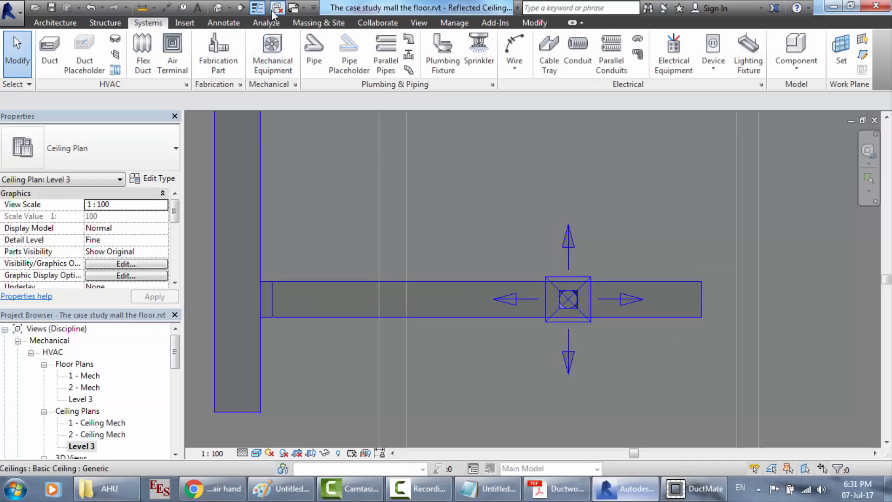
Inspect the diffuser's connection to the branch duct in the 3D view and return to the Level 3 ceiling plan.
{"action": "left_click", "coordinate": [222, 10]}
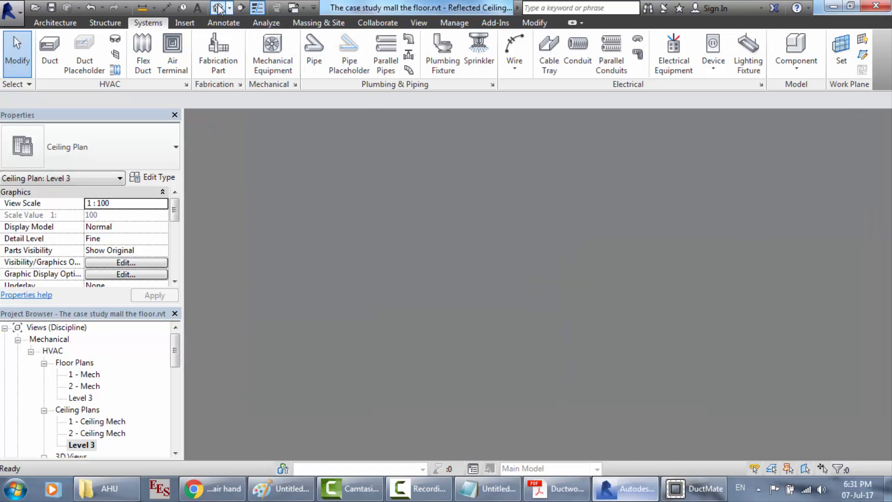
{"action": "scroll", "coordinate": [436, 193], "scroll_direction": "up", "scroll_amount": 5}
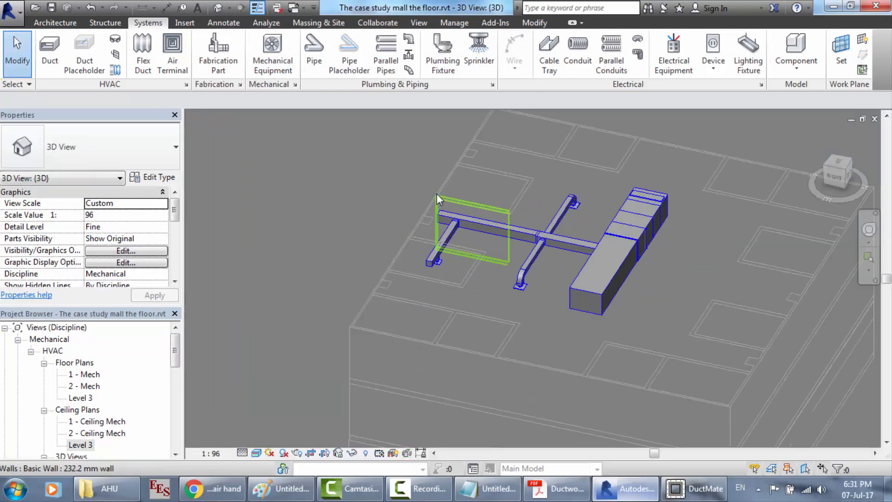
{"action": "scroll", "coordinate": [442, 270], "scroll_direction": "up", "scroll_amount": 6}
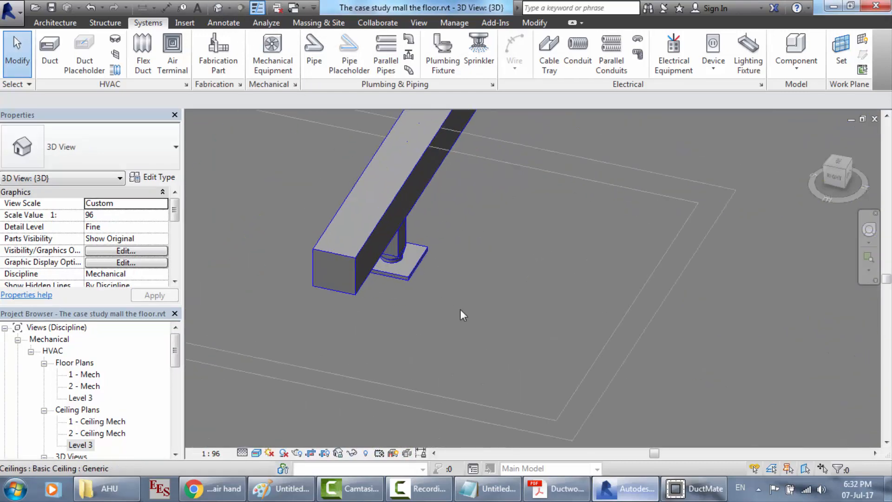
{"action": "scroll", "coordinate": [427, 260], "scroll_direction": "up", "scroll_amount": 2}
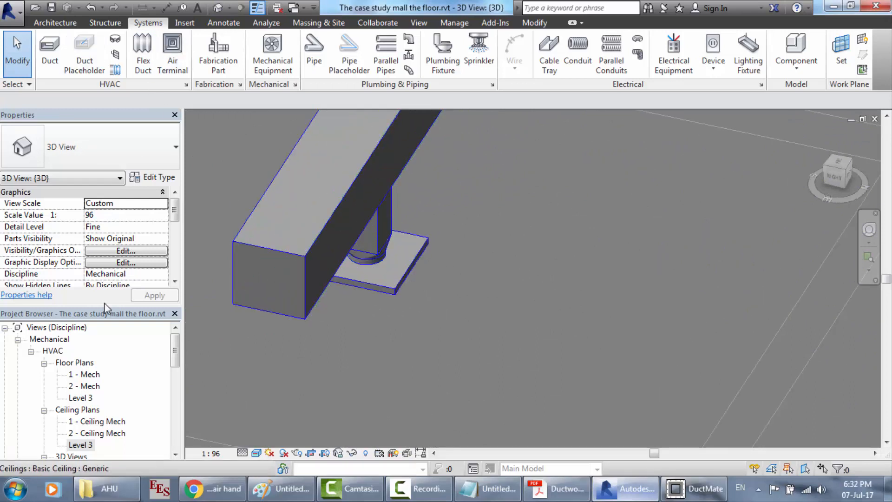
{"action": "double_click", "coordinate": [85, 445]}
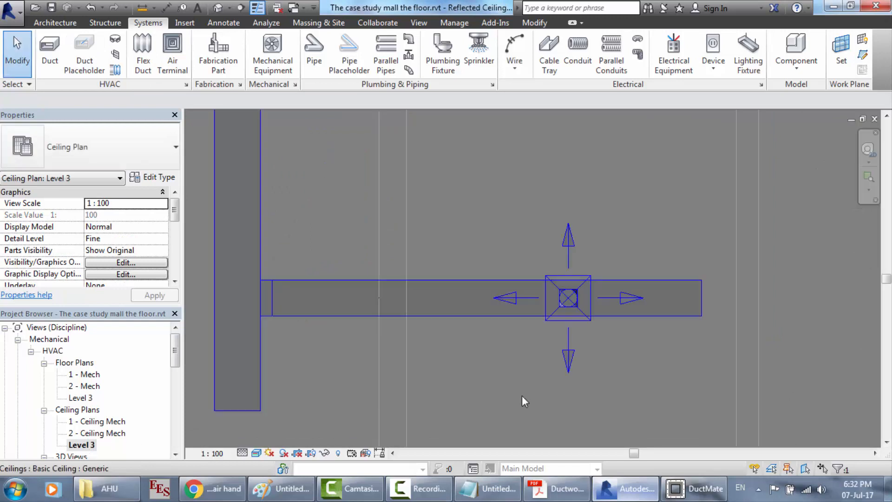
Try to set the end offset at the branch duct's free end to 3500 mm.
{"action": "left_click", "coordinate": [695, 304]}
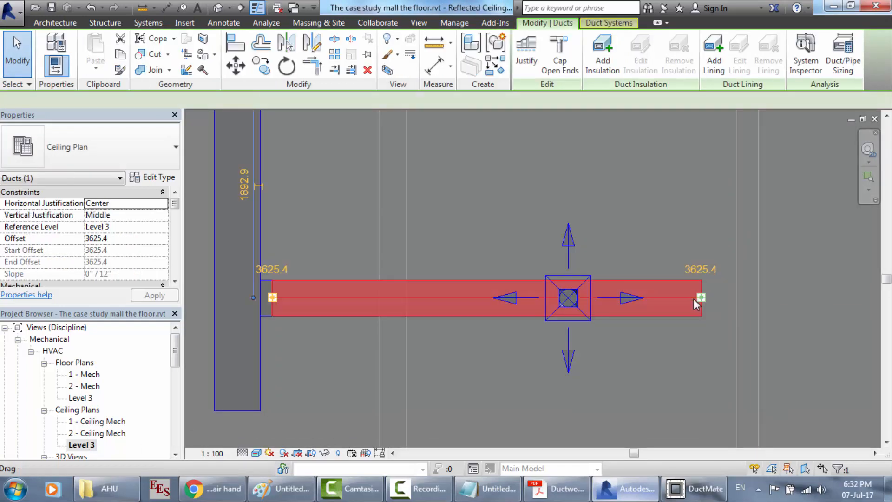
{"action": "left_click", "coordinate": [693, 270]}
{"action": "type", "text": "3500"}
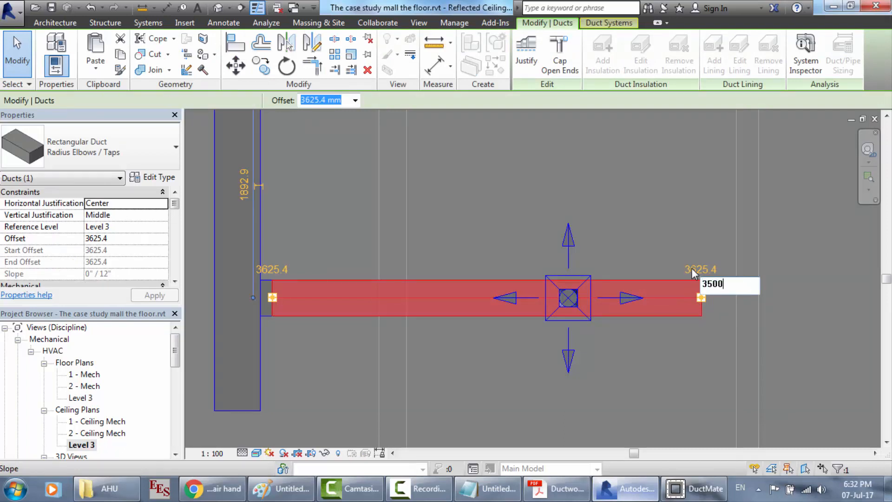
{"action": "key", "text": "Return"}
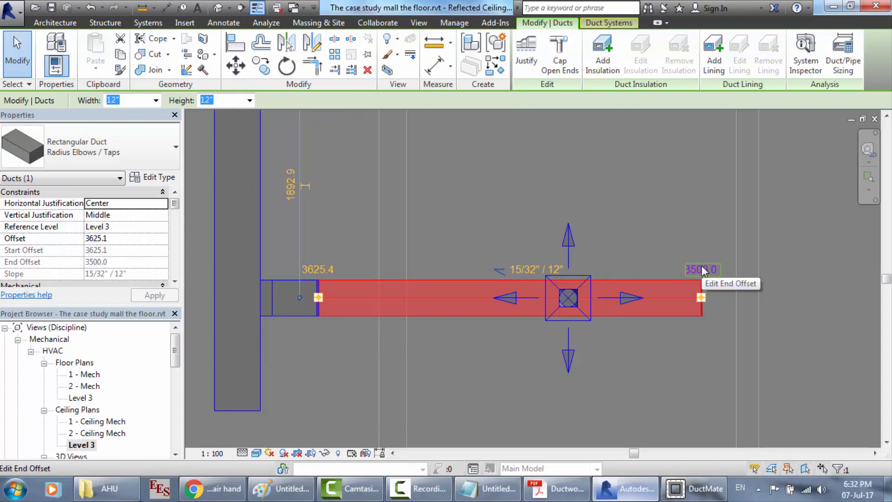
{"action": "key", "text": "Escape"}
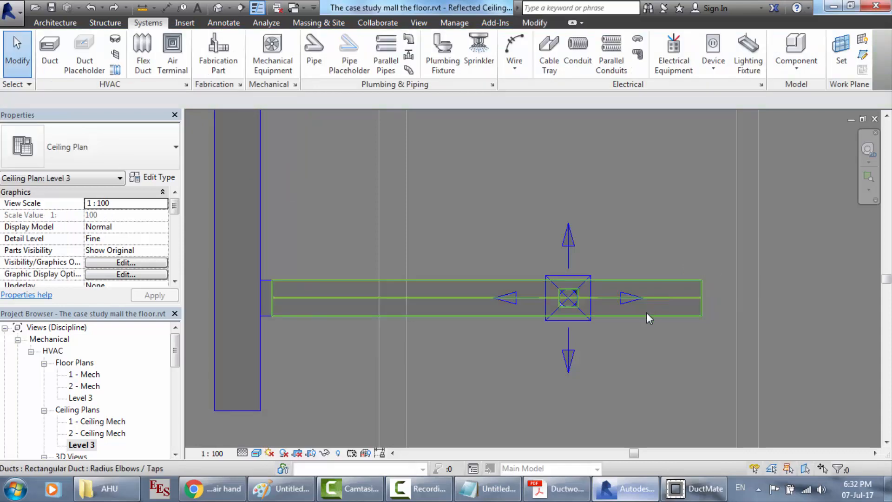
Try to pull the branch duct's free end back toward the diffuser and set its end offset to 3600 mm.
{"action": "left_click", "coordinate": [647, 312]}
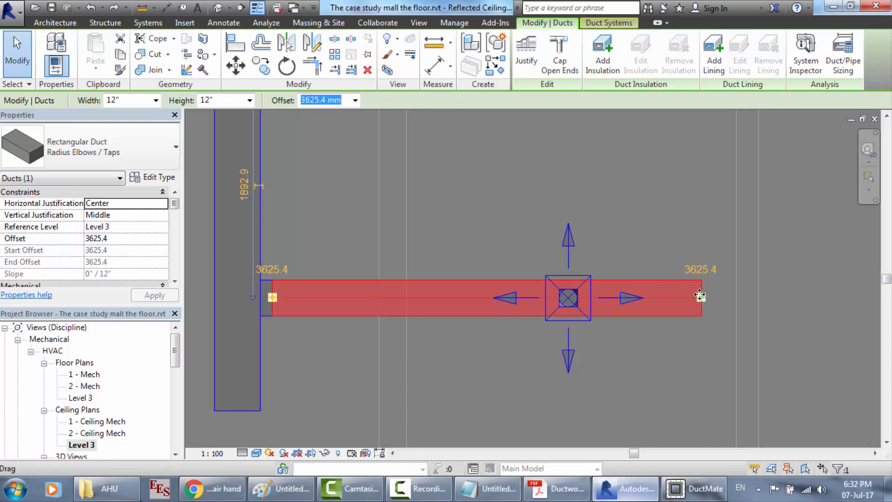
{"action": "left_click_drag", "start_coordinate": [700, 294], "coordinate": [640, 297]}
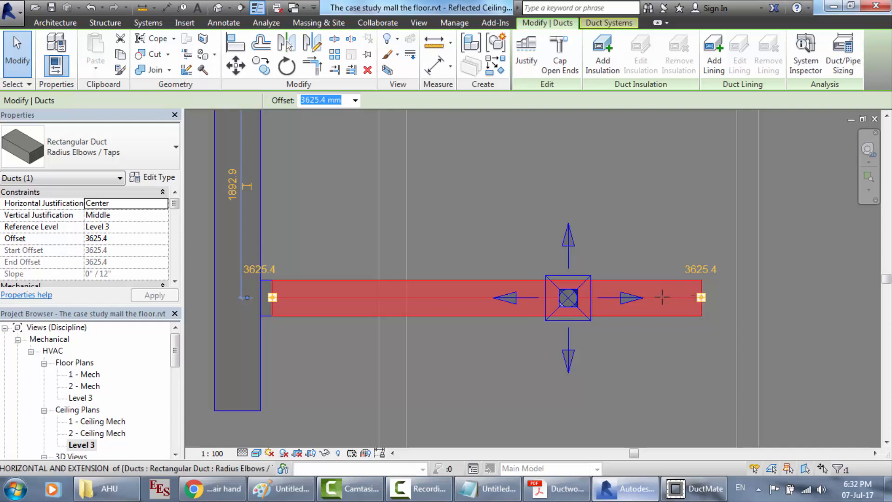
{"action": "left_click", "coordinate": [695, 268]}
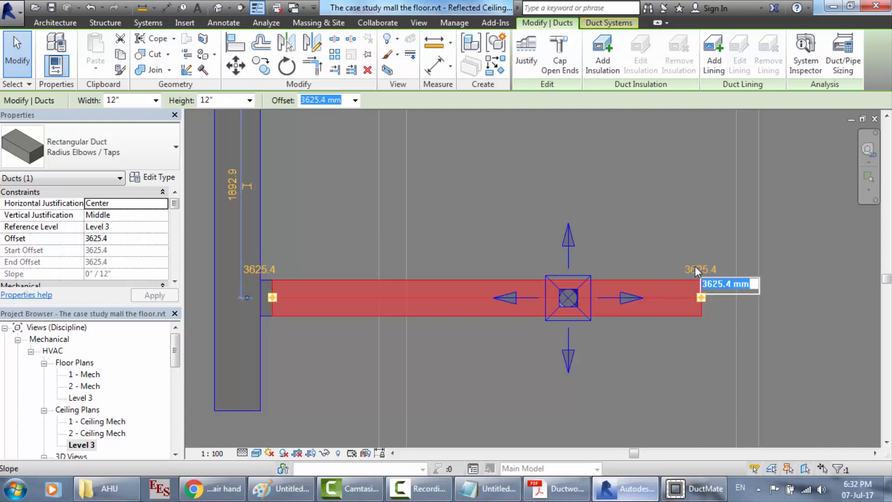
{"action": "type", "text": "3600"}
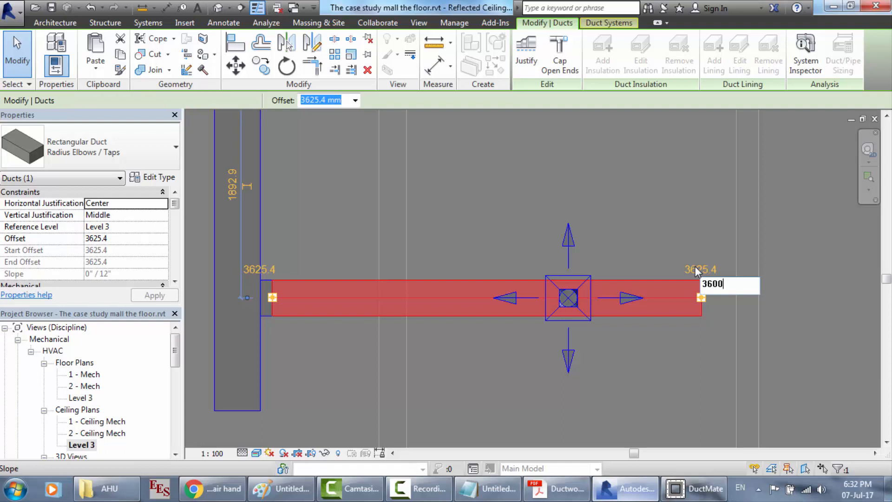
{"action": "key", "text": "Return"}
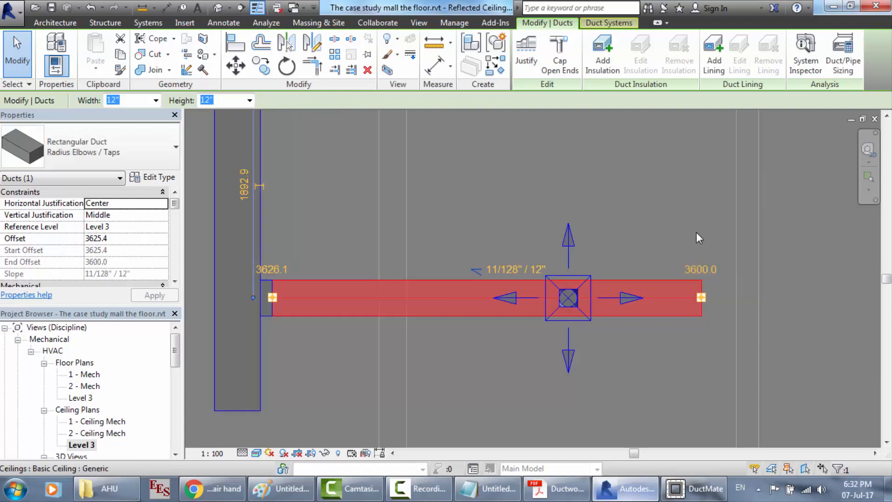
Try a 3400 mm end offset at the branch duct's free end.
{"action": "left_click", "coordinate": [698, 269]}
{"action": "type", "text": "3400"}
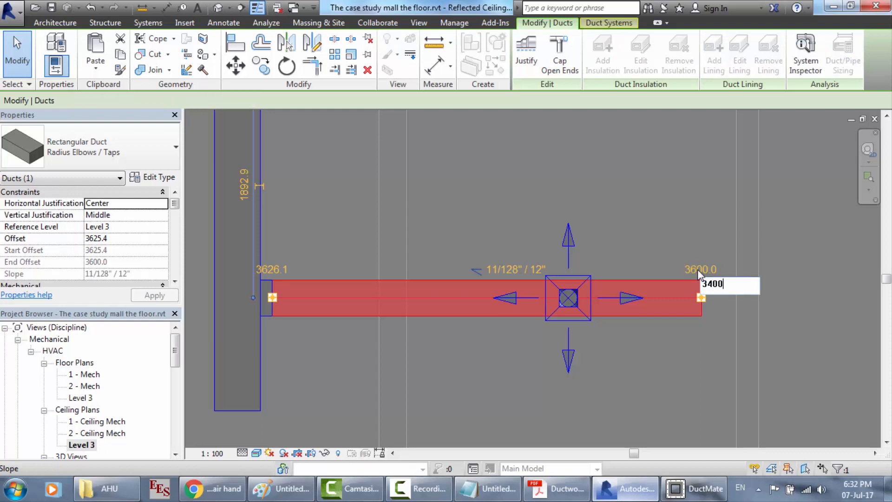
{"action": "key", "text": "Return"}
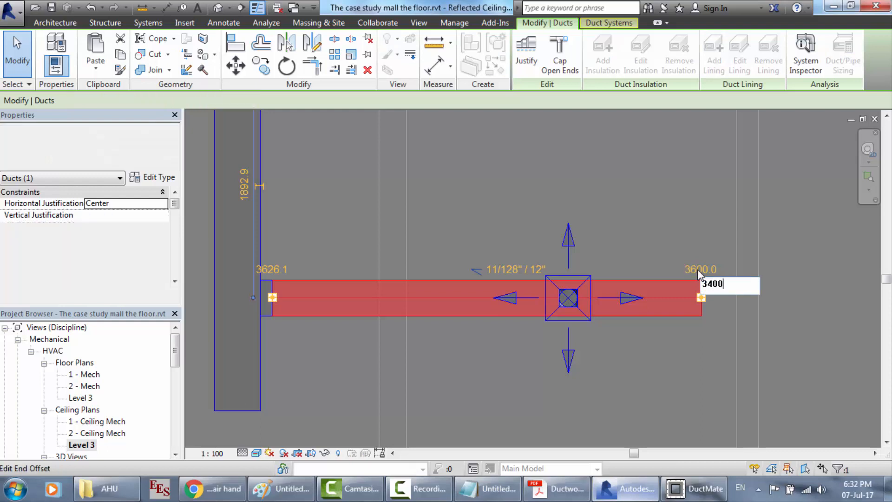
{"action": "key", "text": "Escape"}
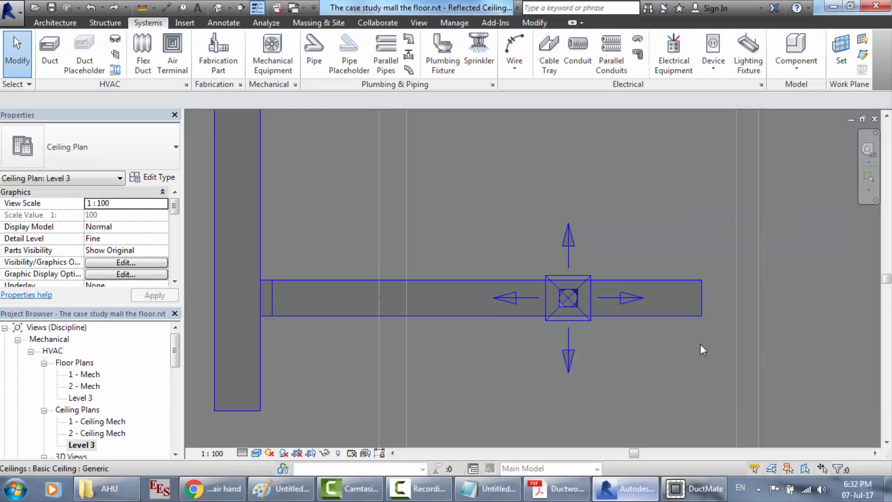
Check the duct sizing values in DuctMate and switch to the Ductwork double line3F PDF in Acrobat Reader to examine the diffuser airflows.
{"action": "scroll", "coordinate": [678, 299], "scroll_direction": "down", "scroll_amount": 5}
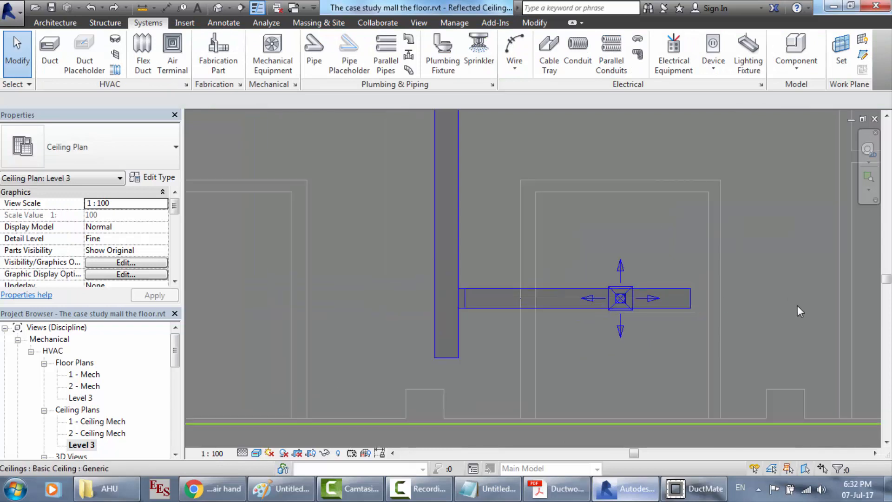
{"action": "scroll", "coordinate": [797, 306], "scroll_direction": "down", "scroll_amount": 3}
{"action": "scroll", "coordinate": [858, 304], "scroll_direction": "up", "scroll_amount": 6}
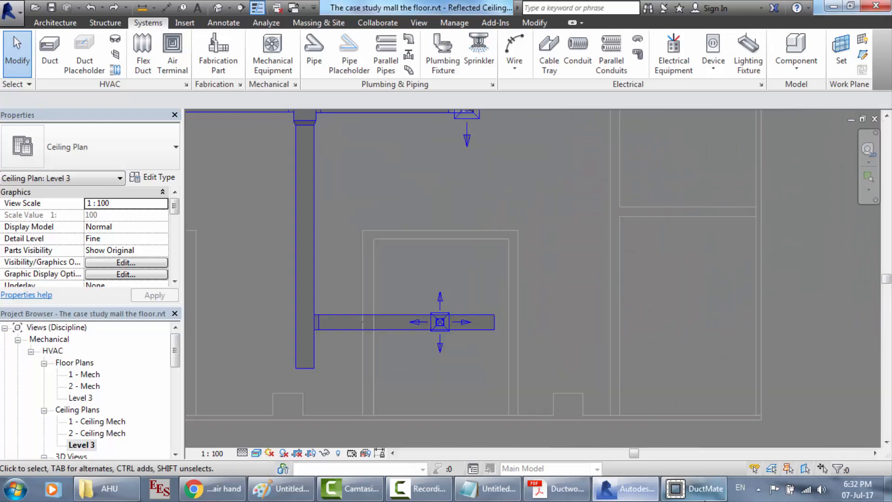
{"action": "left_click", "coordinate": [694, 488]}
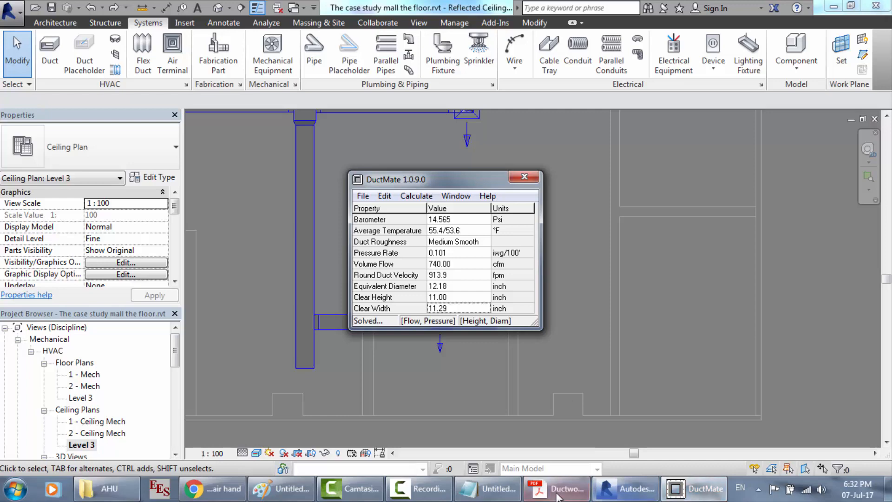
{"action": "left_click", "coordinate": [557, 495]}
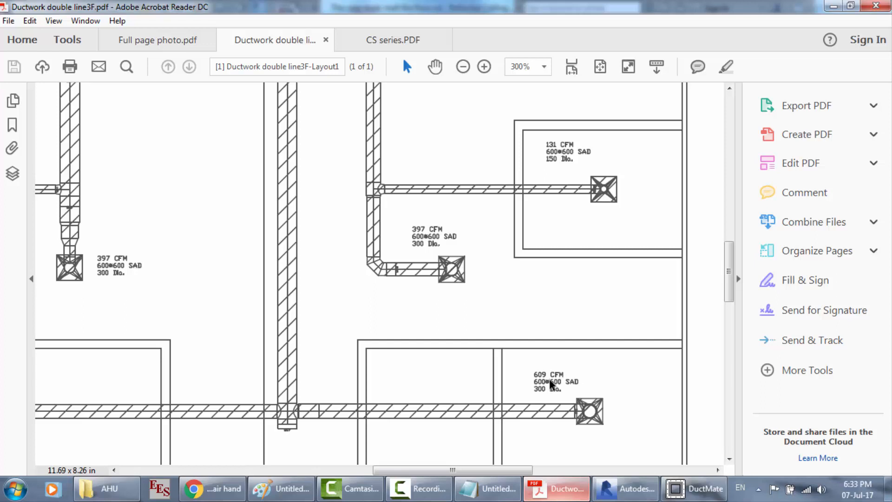
Switch to DuctMate and size the duct for a volume flow of 609 cfm with a clear width of 10 inches.
{"action": "mouse_move", "coordinate": [586, 397]}
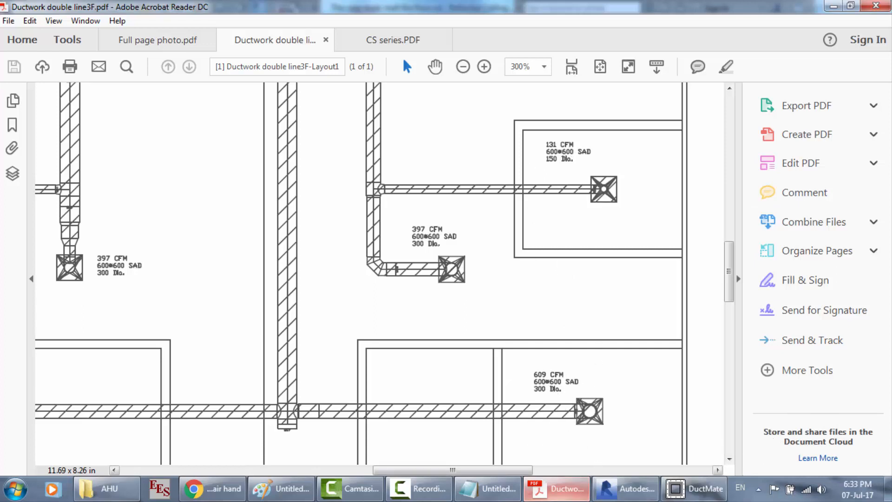
{"action": "left_click", "coordinate": [693, 499]}
{"action": "left_click", "coordinate": [456, 263]}
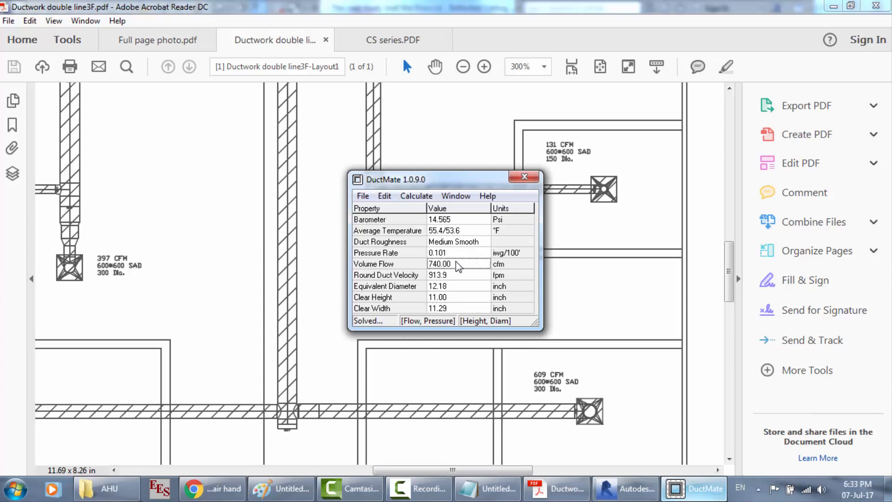
{"action": "left_click", "coordinate": [456, 263]}
{"action": "type", "text": "609"}
{"action": "key", "text": "Return"}
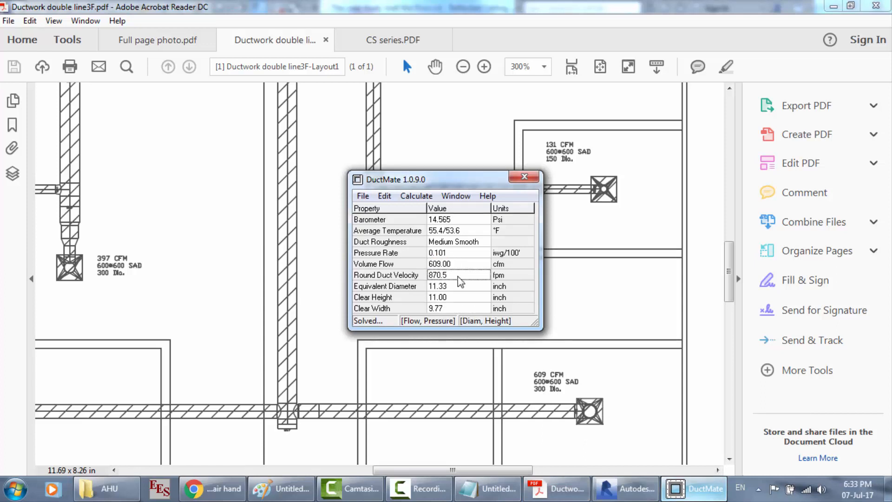
{"action": "left_click", "coordinate": [448, 309]}
{"action": "type", "text": "10"}
{"action": "left_click", "coordinate": [455, 299]}
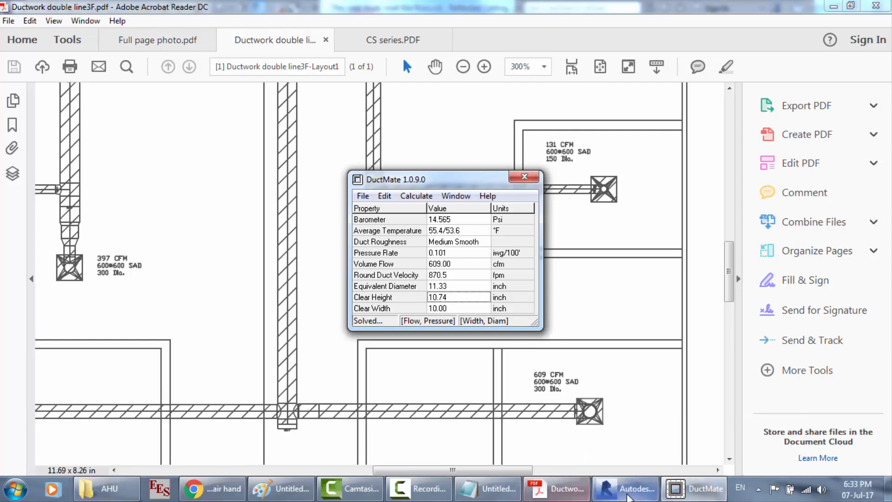
Switch to Revit, save the project and set the new rectangular duct's width and height to 11".
{"action": "left_click", "coordinate": [627, 491]}
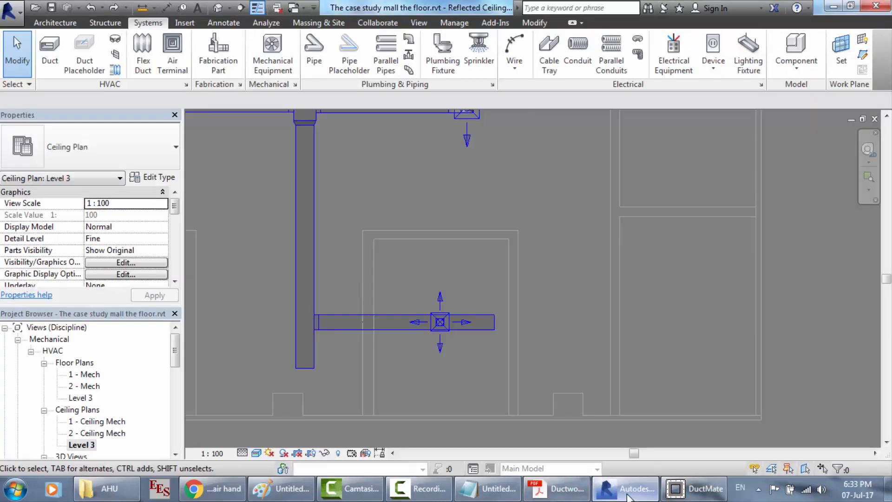
{"action": "left_click", "coordinate": [51, 62]}
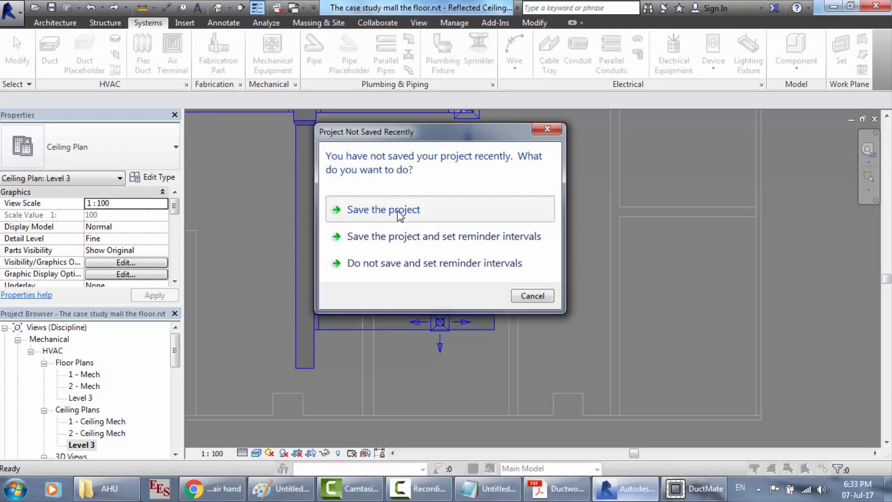
{"action": "left_click", "coordinate": [397, 210]}
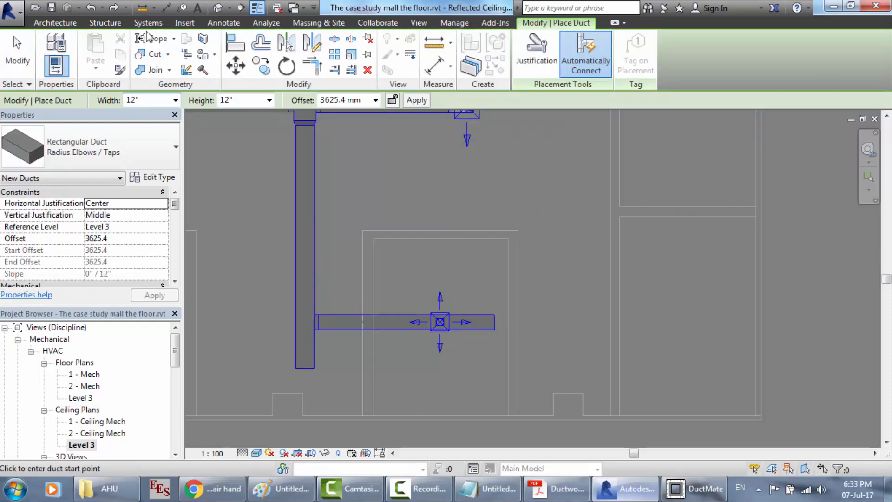
{"action": "left_click", "coordinate": [158, 100]}
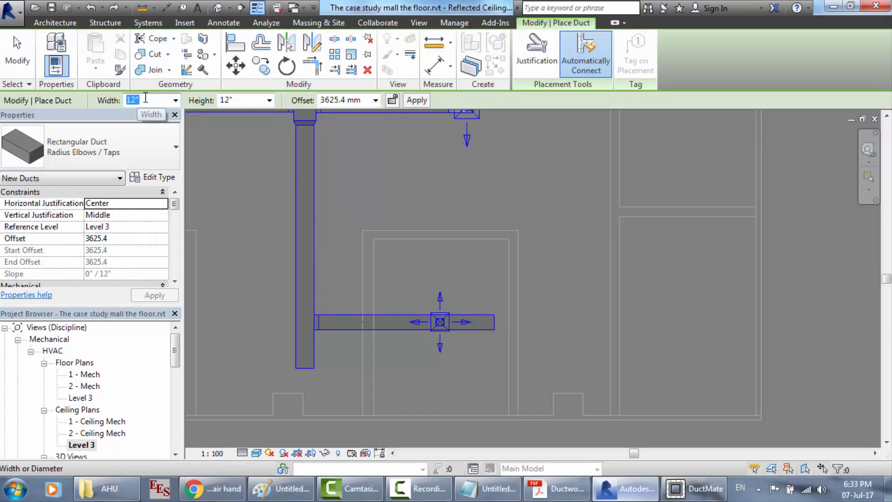
{"action": "type", "text": "11"}
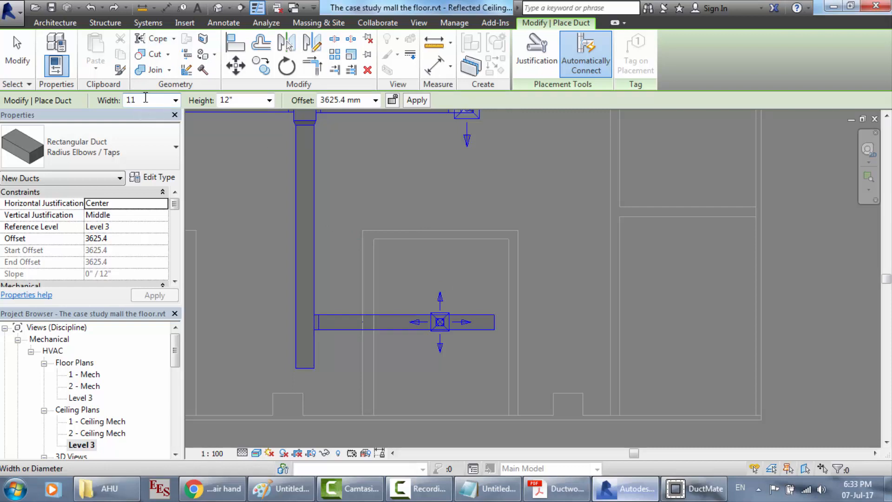
{"action": "left_click", "coordinate": [235, 100]}
{"action": "double_click", "coordinate": [234, 101]}
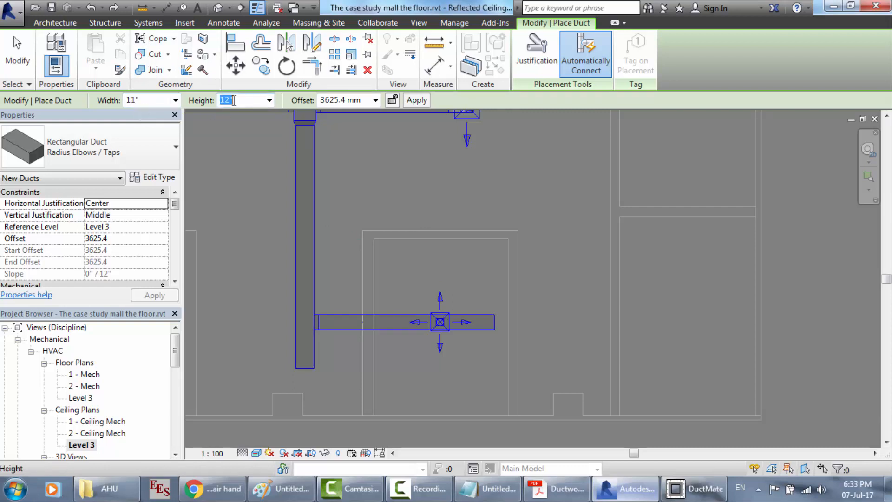
{"action": "type", "text": "11"}
{"action": "key", "text": "Return"}
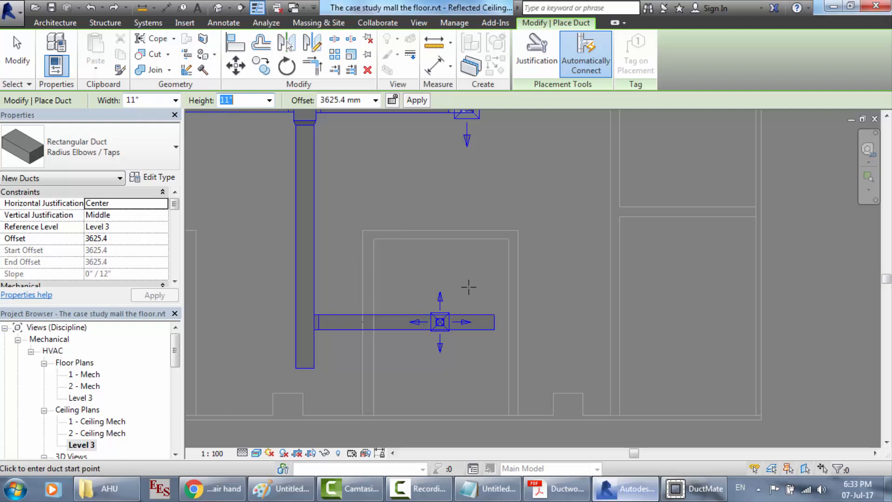
Extend the branch from its free end past the diffuser with a straight 11" x 11" duct about 3500 mm long.
{"action": "left_click", "coordinate": [494, 322]}
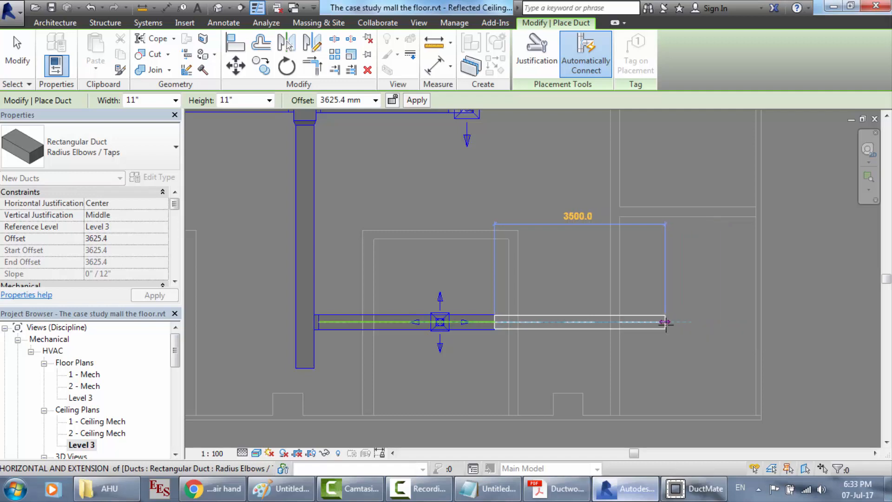
{"action": "left_click", "coordinate": [665, 322]}
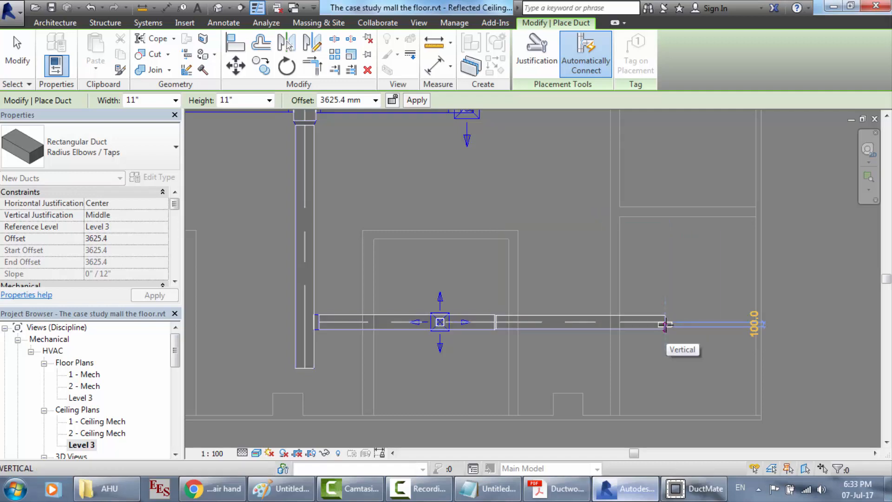
{"action": "key", "text": "Escape"}
{"action": "scroll", "coordinate": [794, 320], "scroll_direction": "up", "scroll_amount": 2}
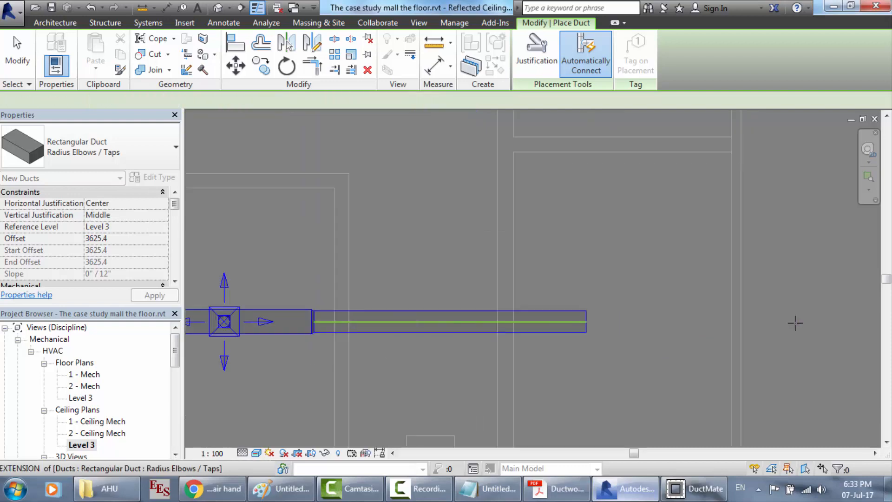
{"action": "scroll", "coordinate": [312, 323], "scroll_direction": "up", "scroll_amount": 5}
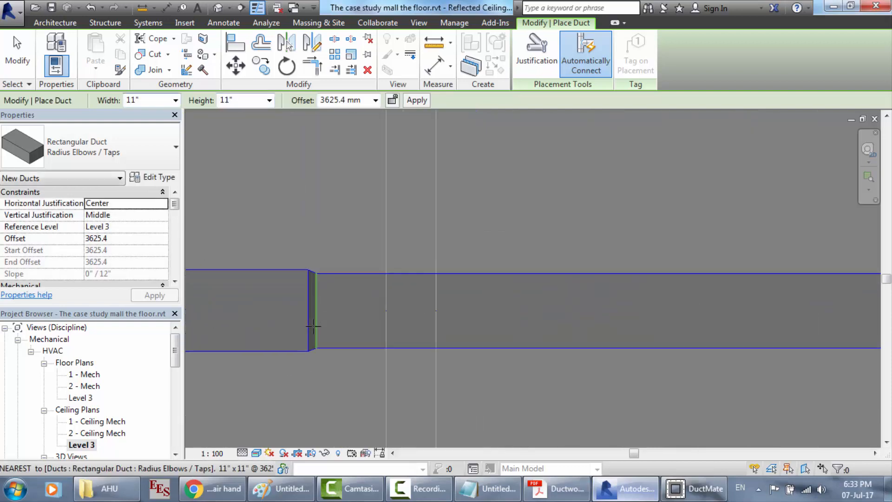
{"action": "key", "text": "Escape"}
{"action": "key", "text": "Escape"}
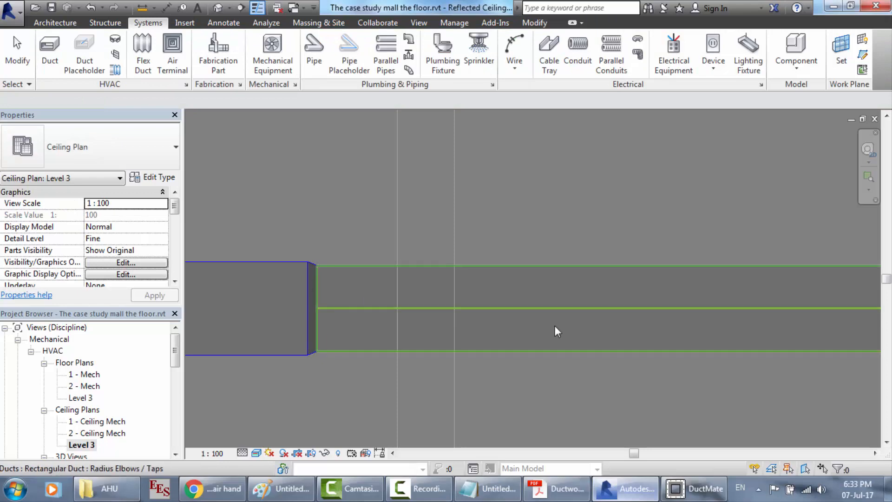
{"action": "scroll", "coordinate": [554, 325], "scroll_direction": "down", "scroll_amount": 1}
{"action": "scroll", "coordinate": [554, 325], "scroll_direction": "down", "scroll_amount": 5}
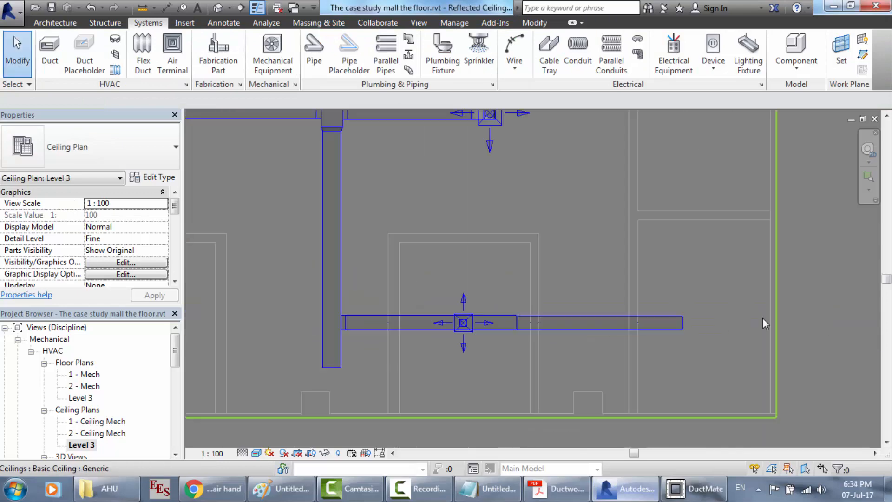
{"action": "scroll", "coordinate": [762, 317], "scroll_direction": "up", "scroll_amount": 1}
Switch to Acrobat Reader and examine the ceiling diffuser performance data in Table 12-3 of the Full page photo PDF.
{"action": "left_click", "coordinate": [555, 488]}
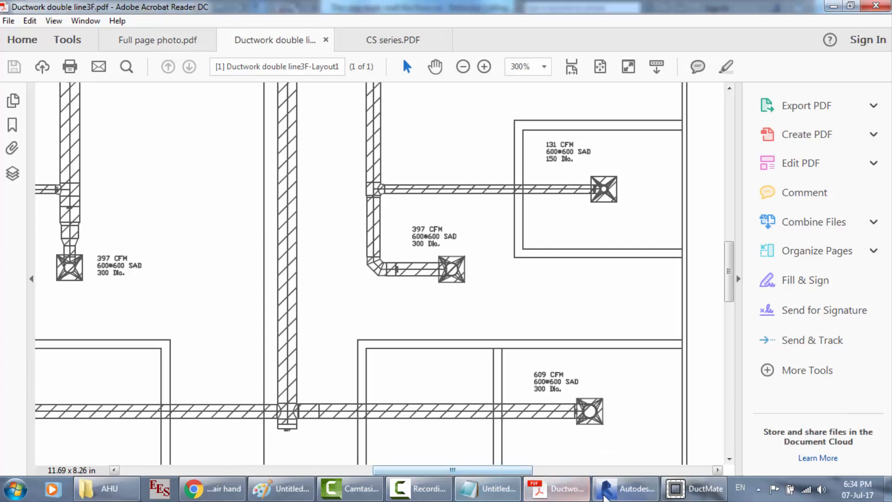
{"action": "left_click", "coordinate": [166, 46]}
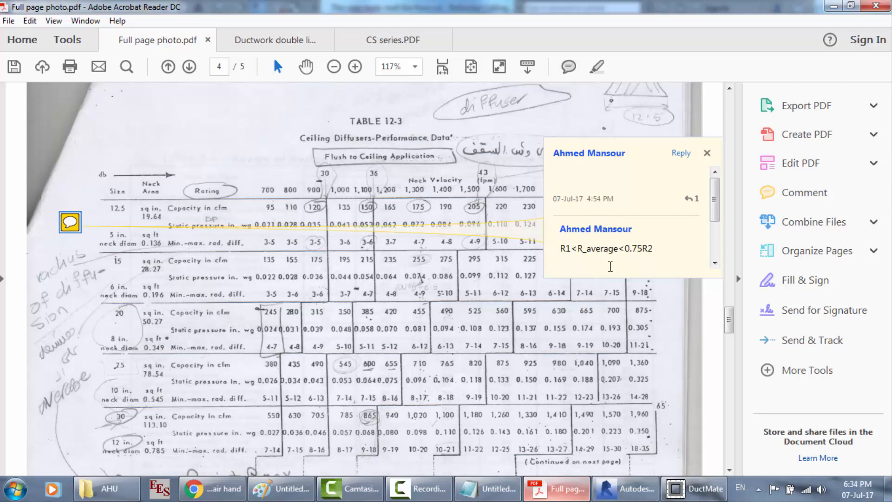
{"action": "left_click", "coordinate": [624, 488]}
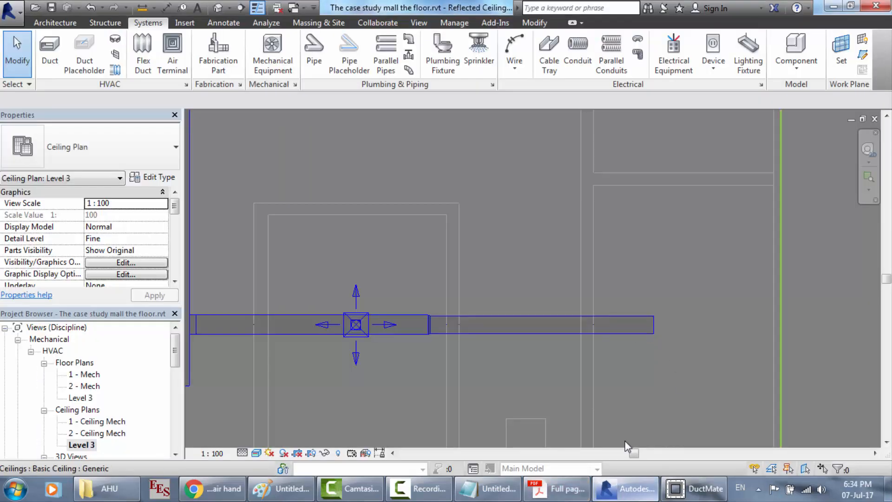
{"action": "left_click", "coordinate": [555, 488]}
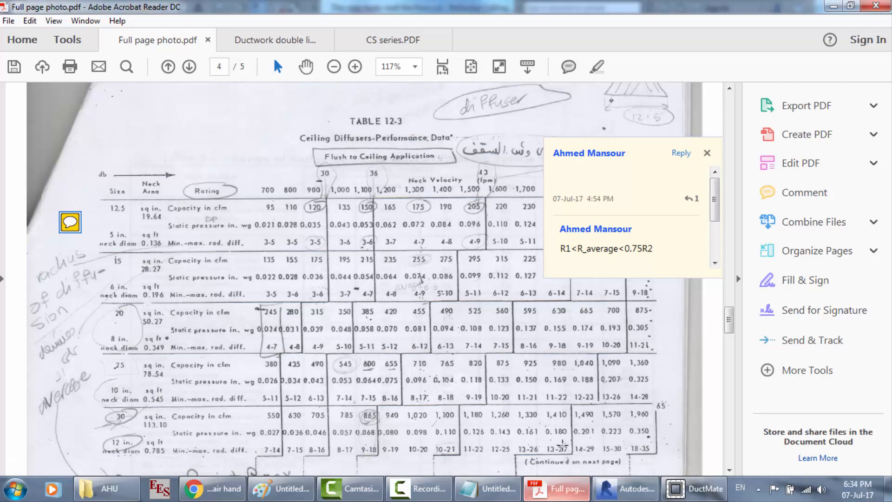
Switch to Revit, browse the M_Supply Diffuser - Rectangular Face Round Neck types for a new air terminal and compare them with the PDF's diffuser table.
{"action": "left_click", "coordinate": [625, 488]}
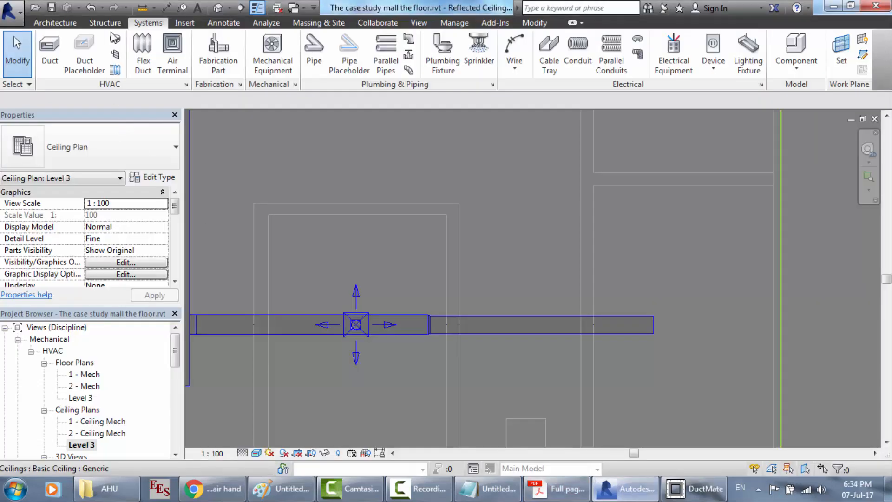
{"action": "left_click", "coordinate": [172, 51]}
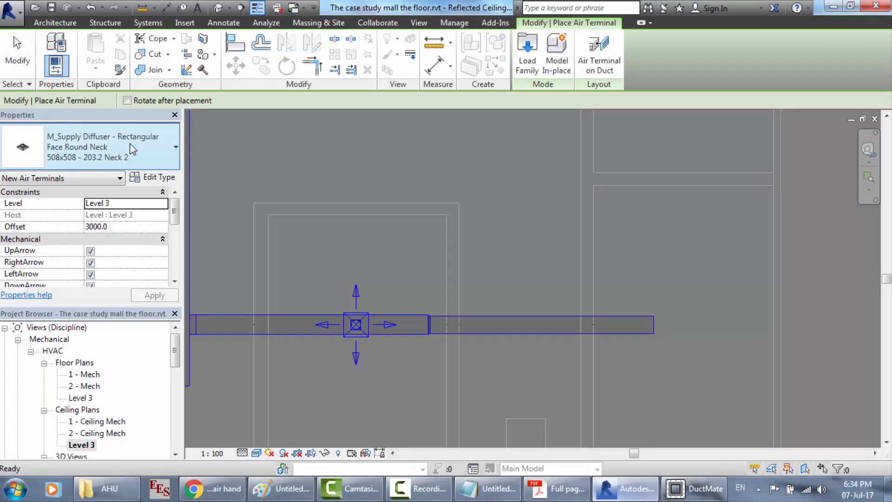
{"action": "left_click", "coordinate": [131, 145]}
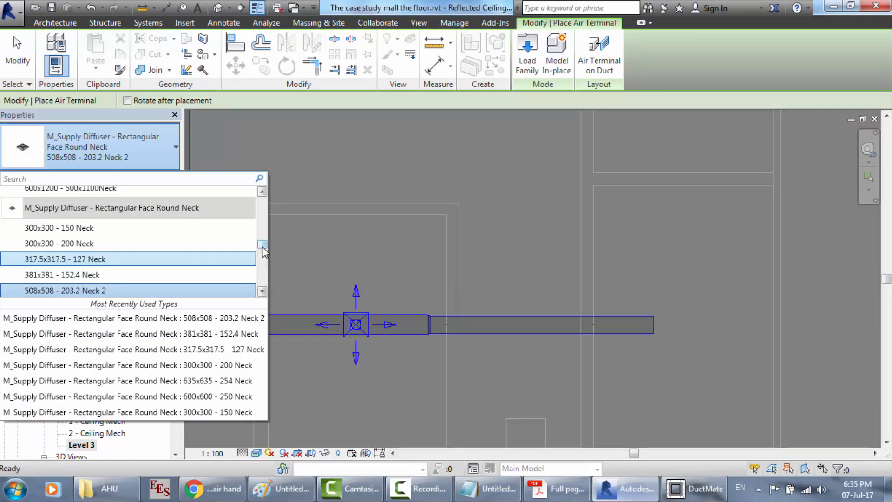
{"action": "left_click_drag", "start_coordinate": [263, 247], "coordinate": [262, 253]}
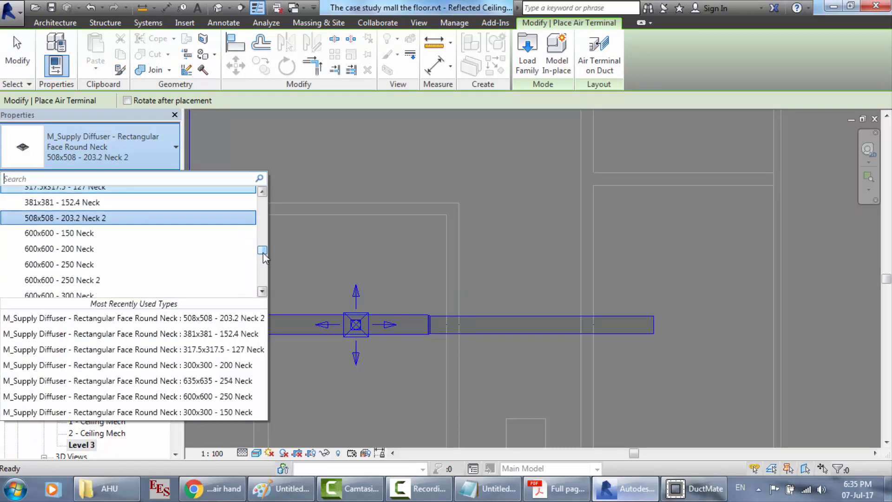
{"action": "left_click_drag", "start_coordinate": [263, 252], "coordinate": [263, 260]}
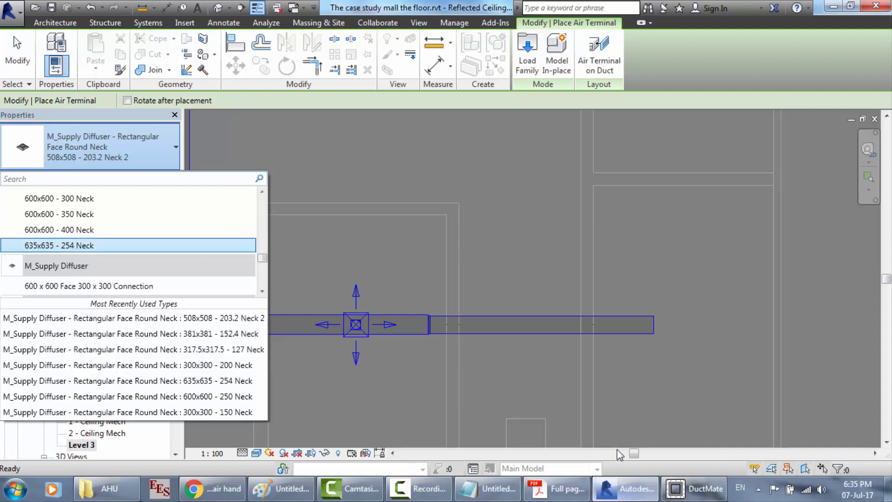
{"action": "left_click", "coordinate": [574, 482]}
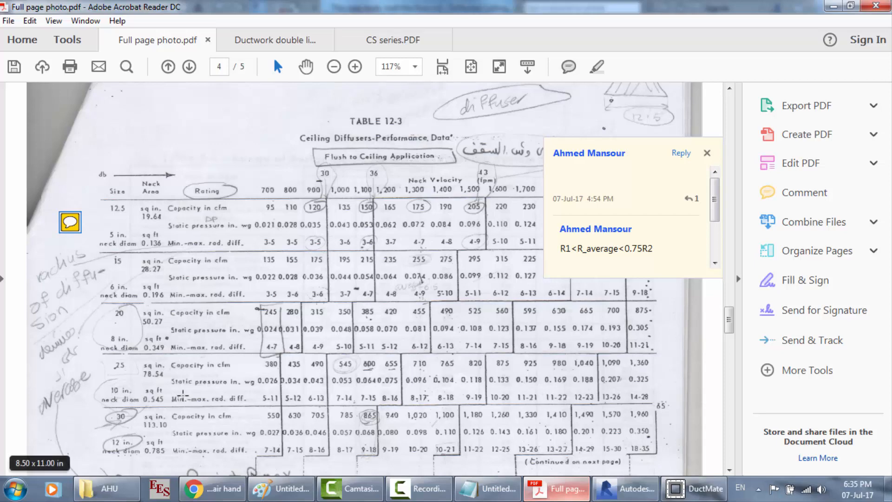
{"action": "left_click", "coordinate": [647, 495]}
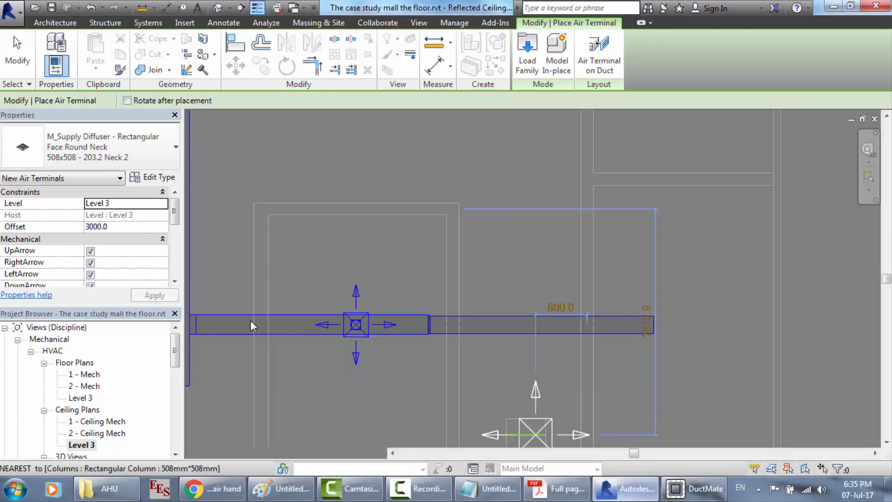
{"action": "left_click", "coordinate": [119, 154]}
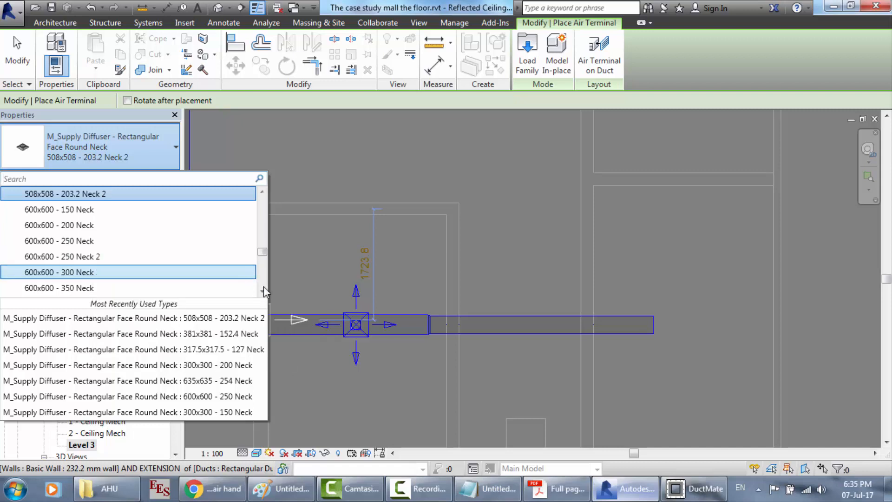
{"action": "left_click", "coordinate": [263, 291]}
{"action": "left_click", "coordinate": [262, 290]}
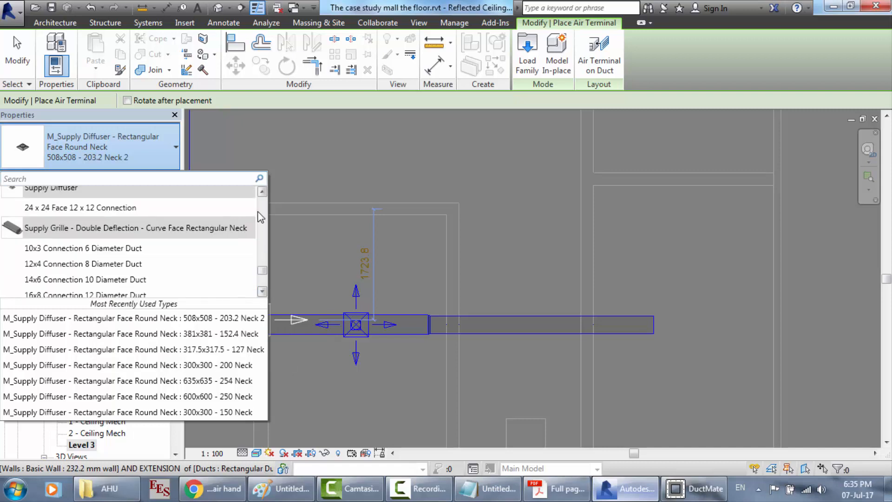
{"action": "left_click", "coordinate": [261, 192]}
{"action": "left_click", "coordinate": [262, 192]}
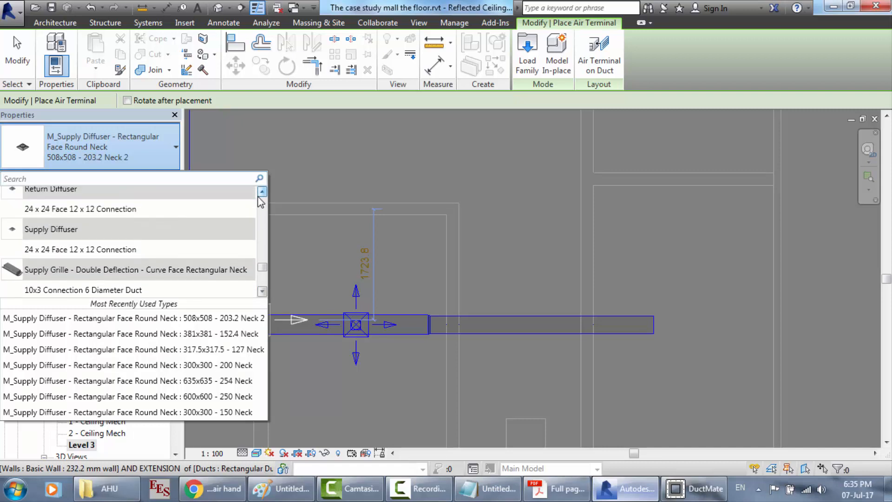
{"action": "left_click", "coordinate": [262, 192]}
{"action": "left_click", "coordinate": [262, 191]}
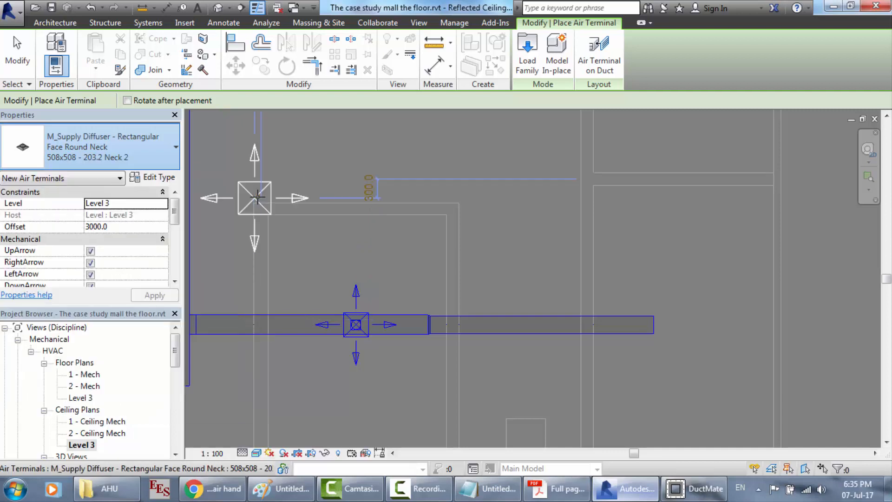
{"action": "left_click", "coordinate": [258, 195]}
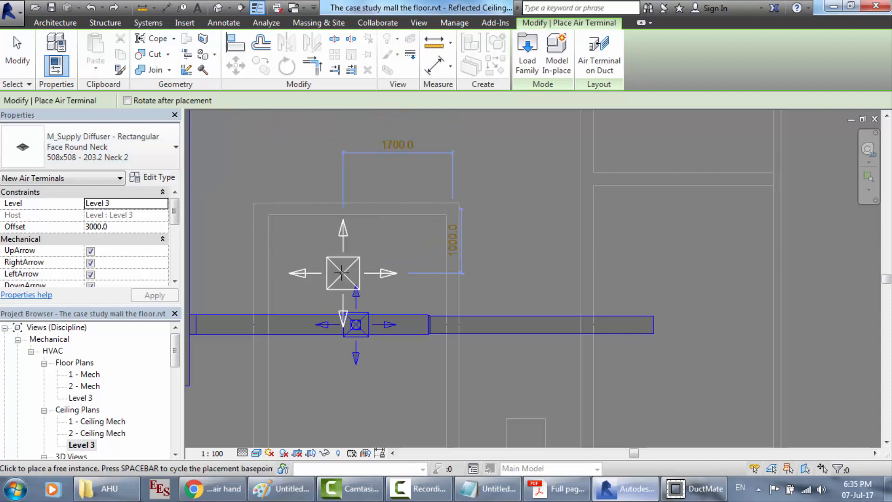
{"action": "key", "text": "Escape"}
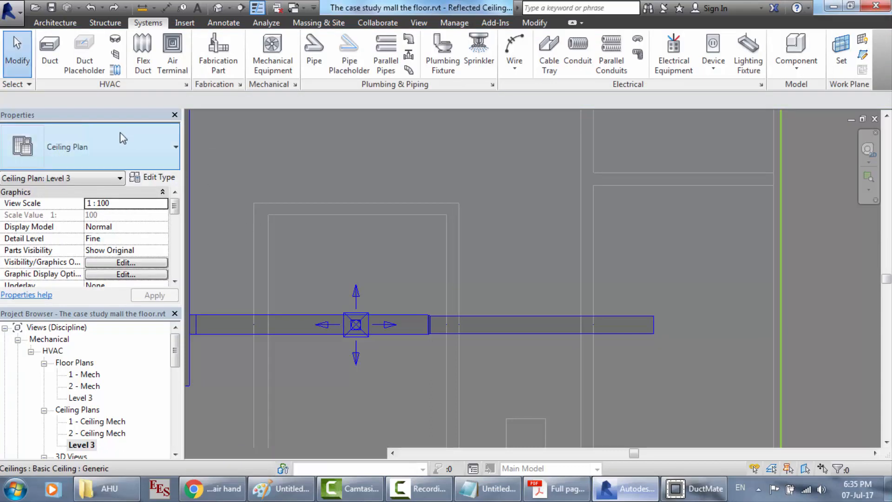
{"action": "left_click", "coordinate": [119, 132]}
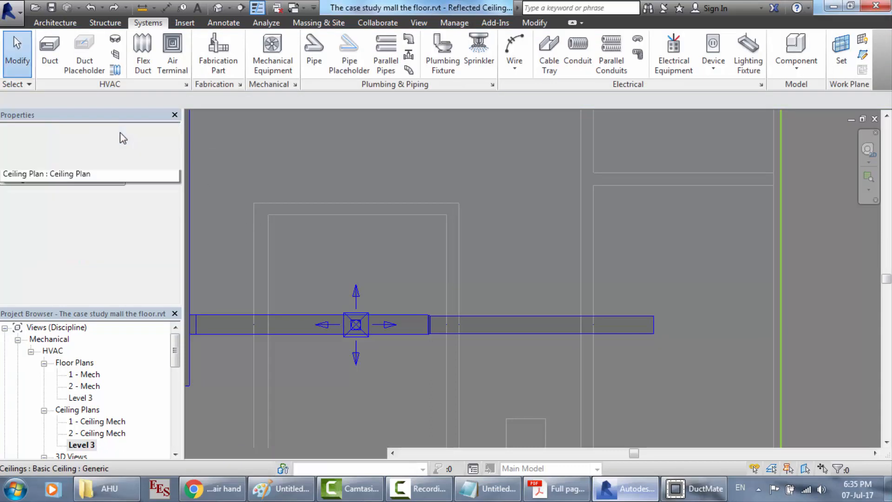
Start a new air terminal, select the 600x600 - 250 Neck 2 rectangular face round neck type and inspect its type dimensions.
{"action": "left_click", "coordinate": [172, 51]}
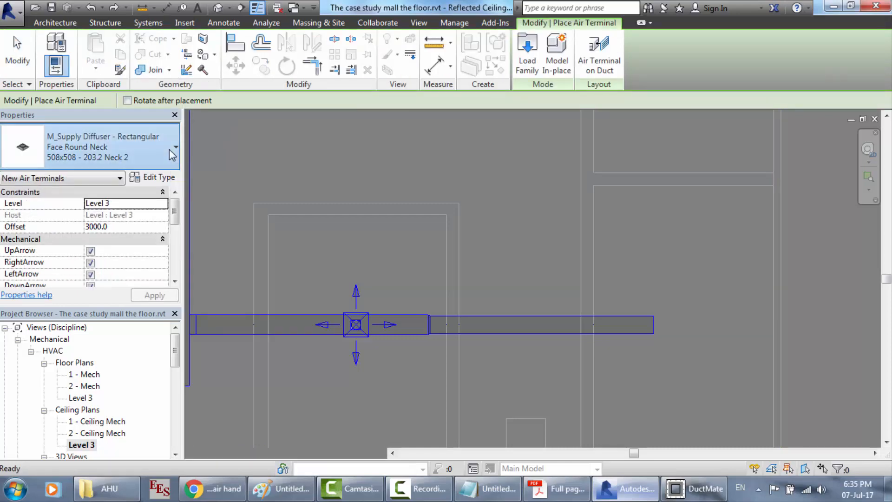
{"action": "left_click", "coordinate": [169, 150]}
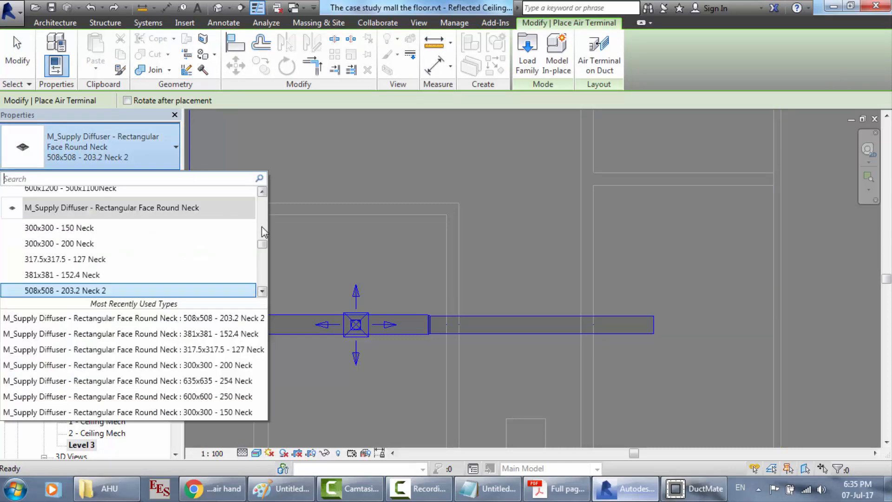
{"action": "scroll", "coordinate": [262, 232], "scroll_direction": "up", "scroll_amount": 3}
{"action": "mouse_move", "coordinate": [262, 237]}
{"action": "left_mouse_down"}
{"action": "mouse_move", "coordinate": [263, 220]}
{"action": "mouse_move", "coordinate": [263, 260]}
{"action": "mouse_move", "coordinate": [263, 251]}
{"action": "left_mouse_up"}
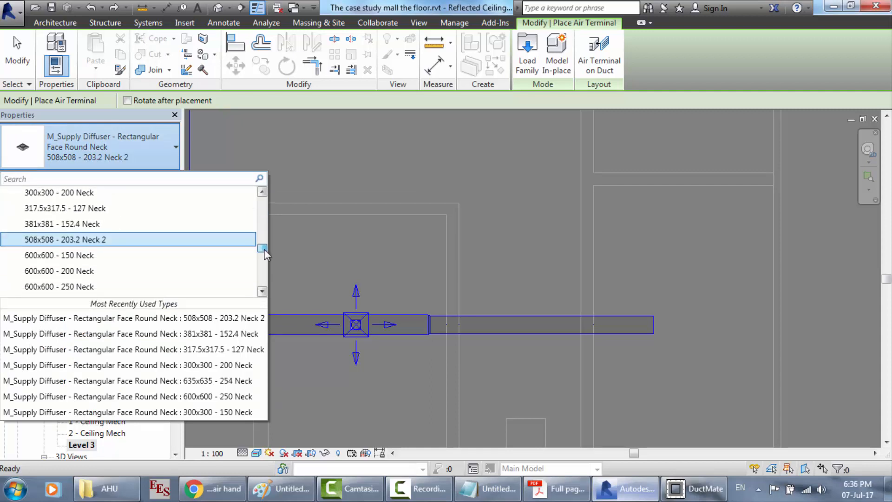
{"action": "left_click", "coordinate": [263, 290]}
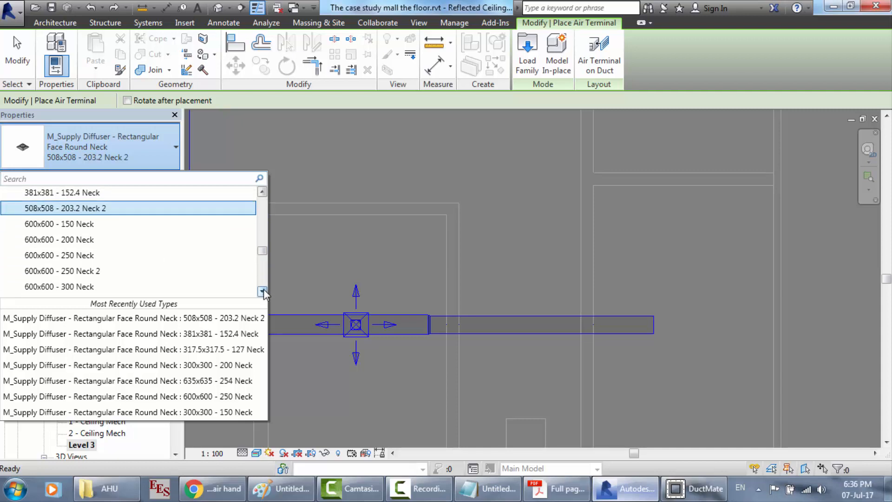
{"action": "left_click", "coordinate": [263, 290]}
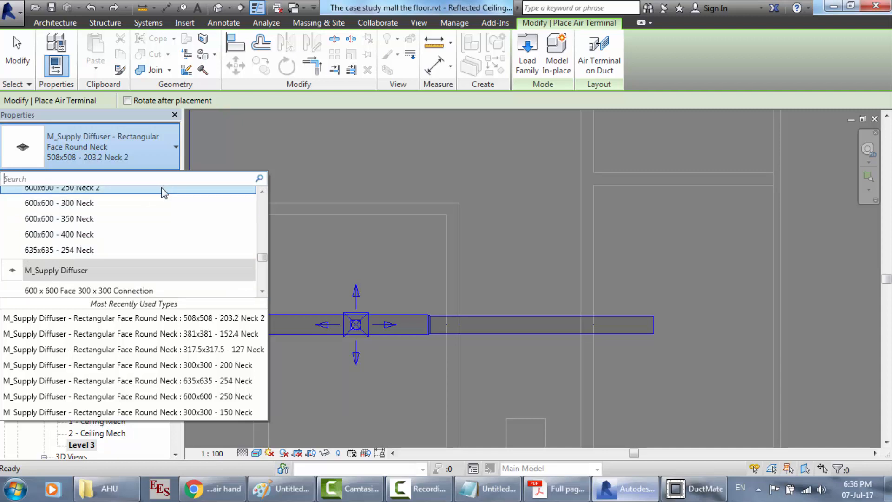
{"action": "left_click", "coordinate": [161, 188]}
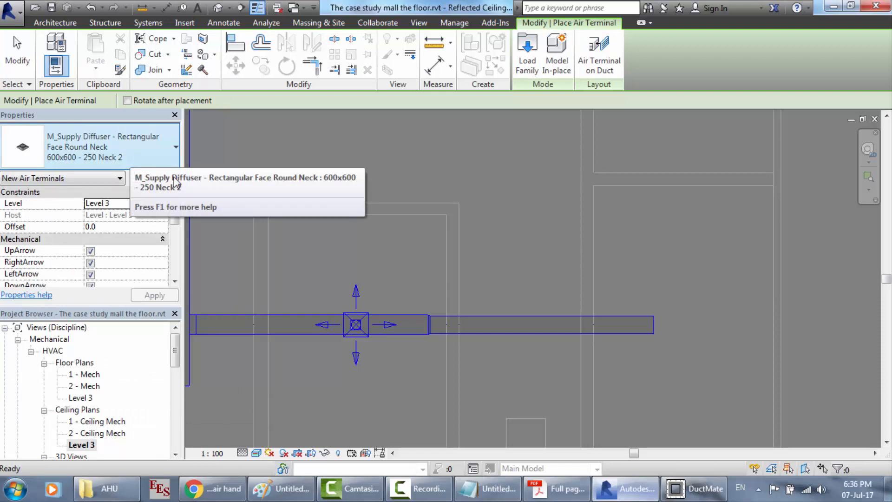
{"action": "left_click", "coordinate": [158, 177]}
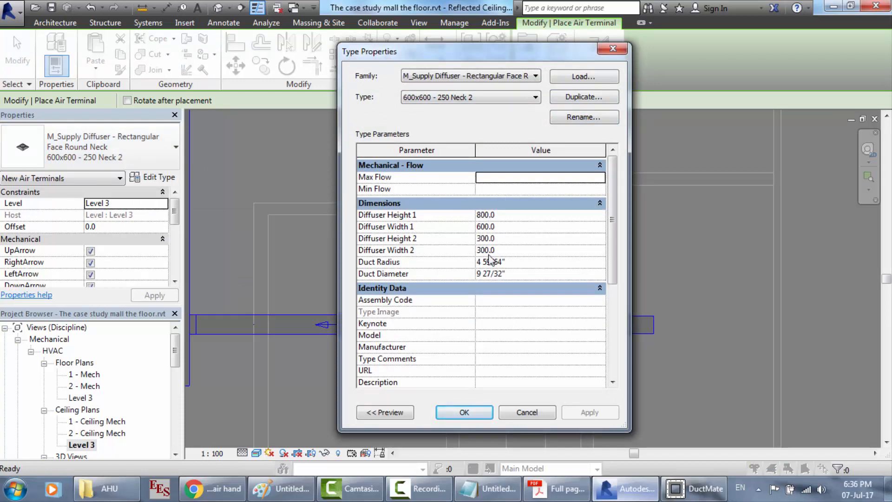
{"action": "left_click", "coordinate": [540, 413]}
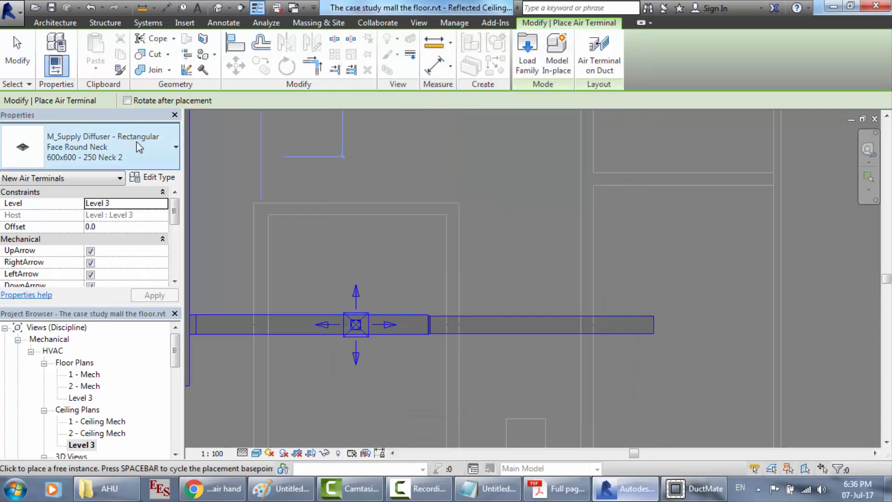
Switch the new air terminal to the 635x635 - 254 Neck type and set its offset to 3000 mm.
{"action": "left_click", "coordinate": [138, 147]}
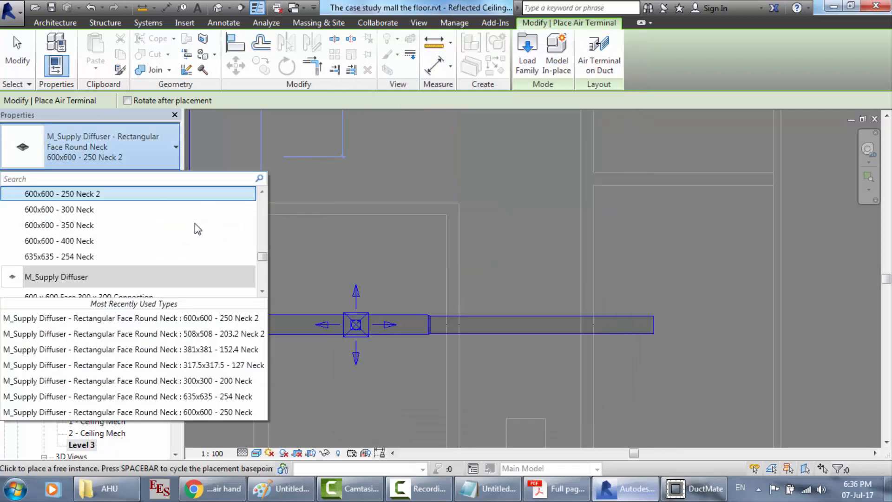
{"action": "left_click", "coordinate": [125, 258]}
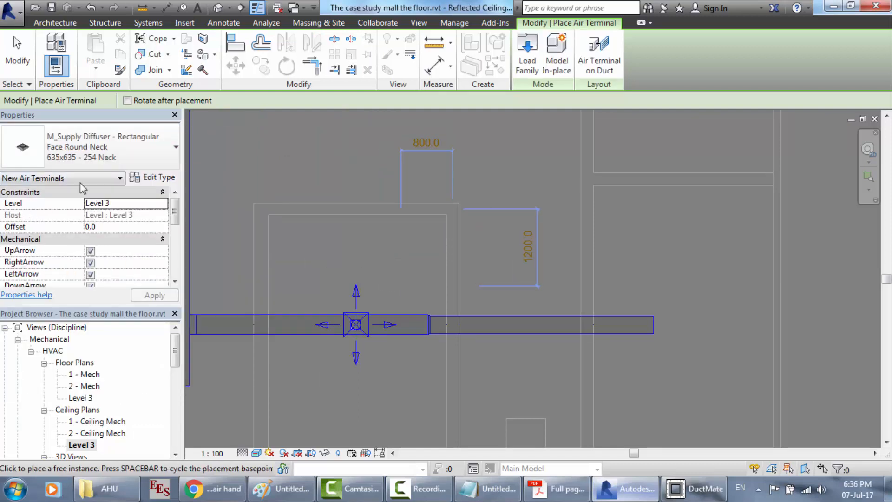
{"action": "left_click", "coordinate": [107, 225]}
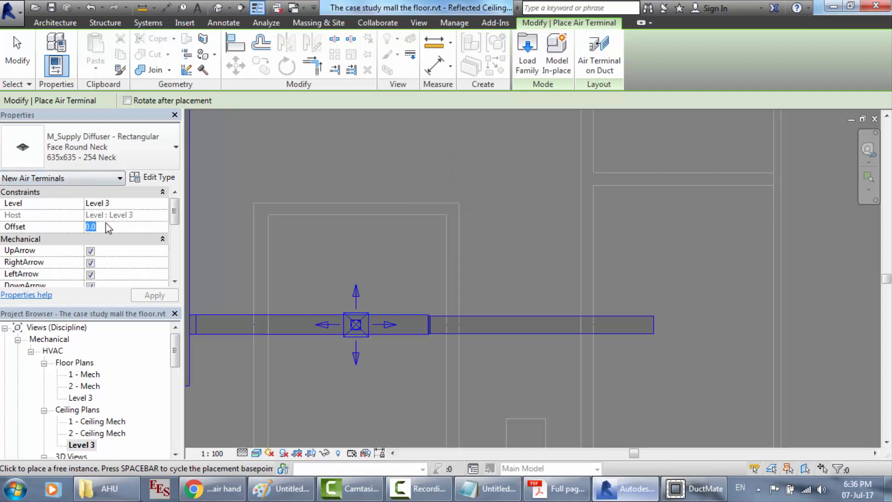
{"action": "type", "text": "3000"}
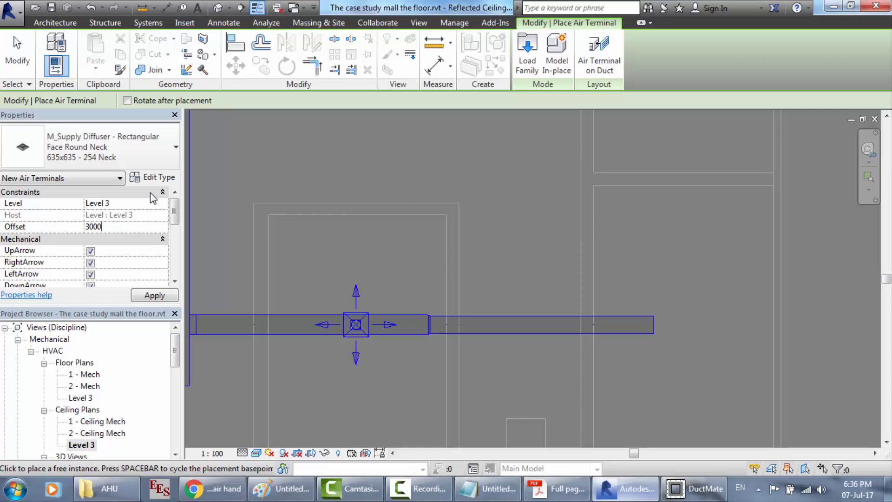
Check the 635x635 - 254 Neck type's dimensions against the DuctMate sizing results and the PDF's Table 12-3 diffuser data.
{"action": "left_click", "coordinate": [158, 177]}
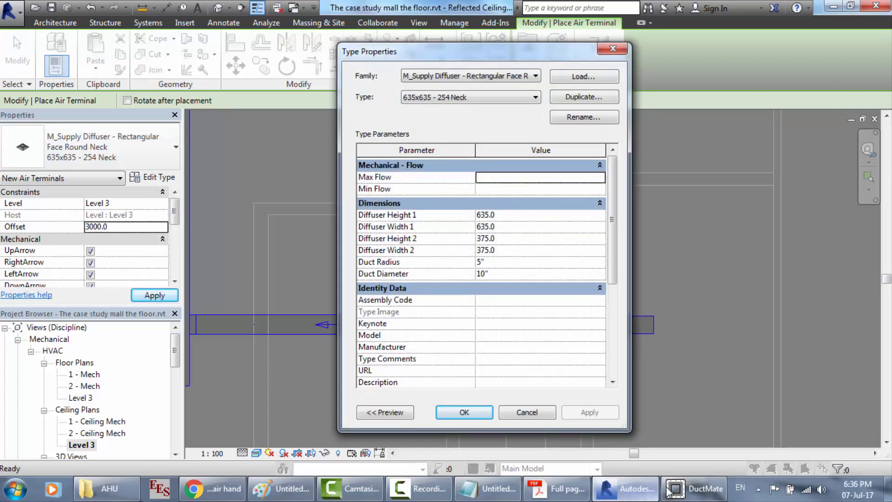
{"action": "left_click", "coordinate": [679, 497]}
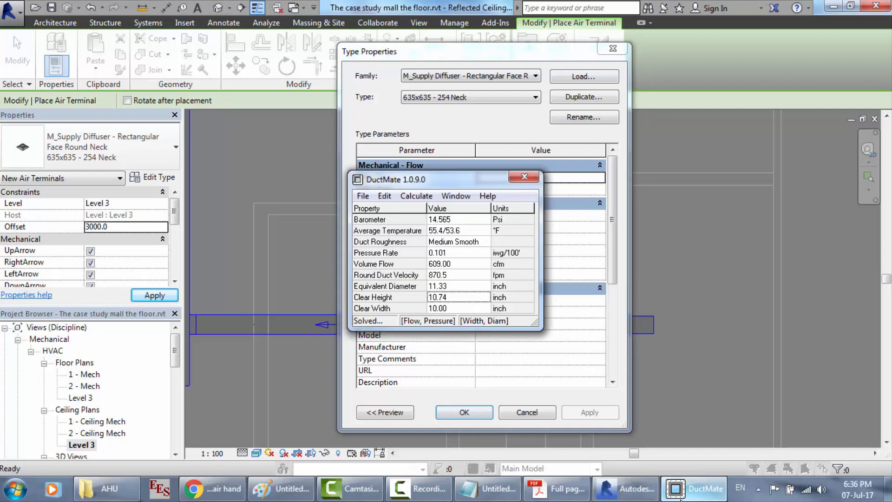
{"action": "left_click", "coordinate": [557, 490]}
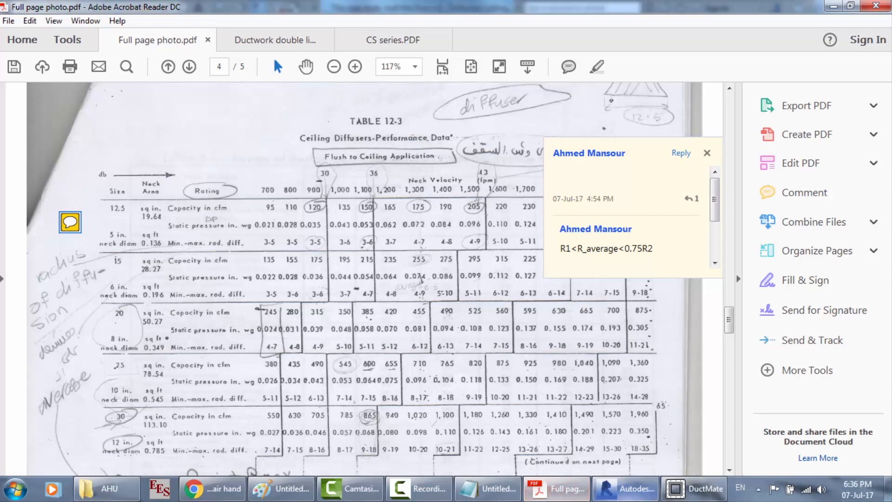
{"action": "left_click", "coordinate": [624, 492]}
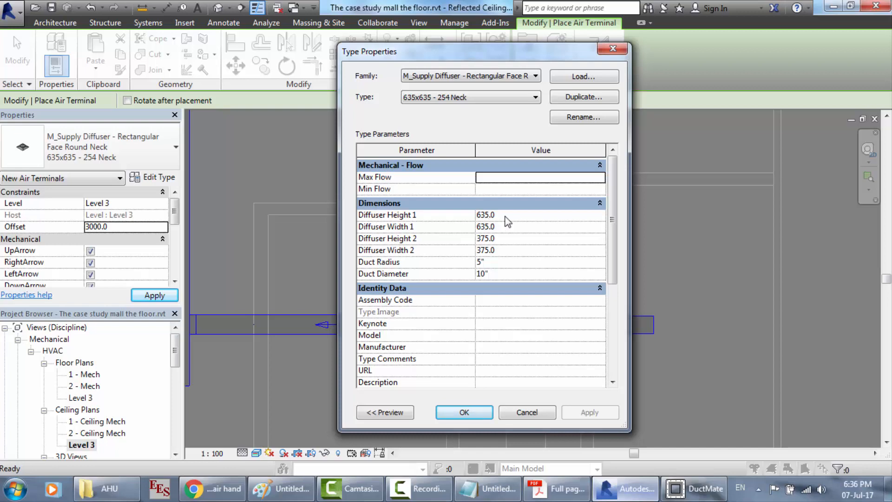
{"action": "left_click", "coordinate": [484, 411]}
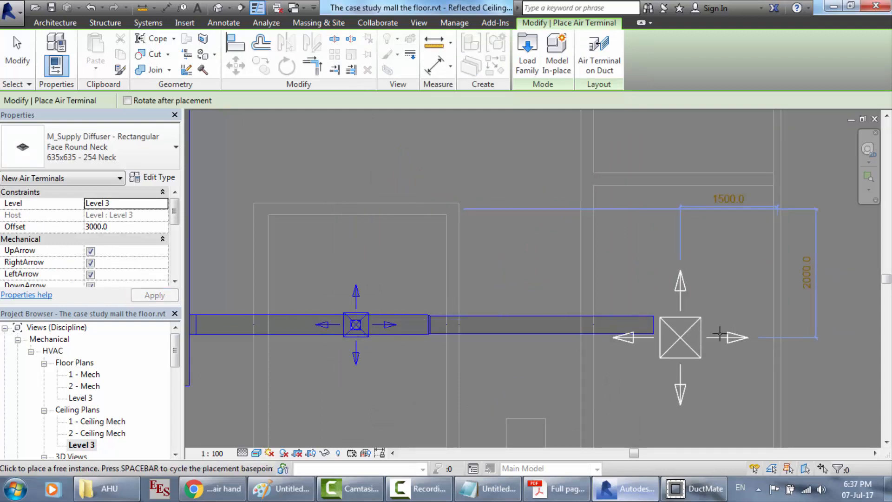
Place the 635x635 diffuser on the branch duct's centreline just beyond its free end, about 1500 mm from the outer wall.
{"action": "left_click", "coordinate": [681, 324]}
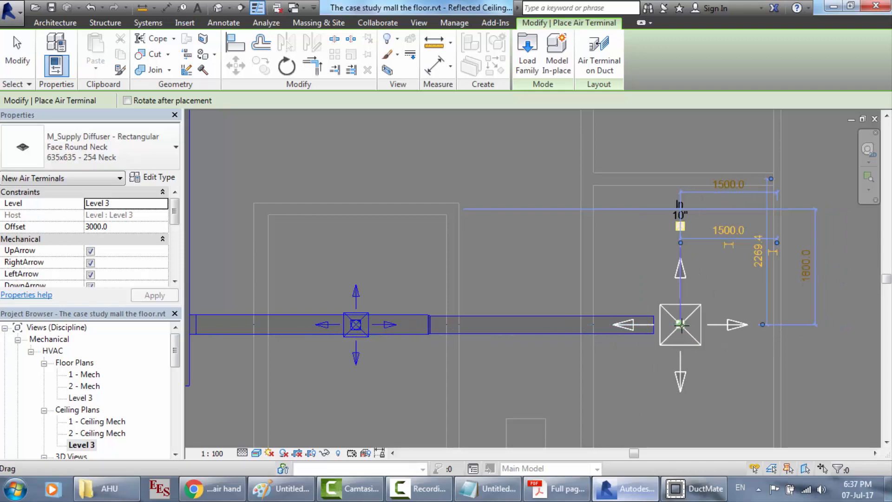
{"action": "key", "text": "Escape"}
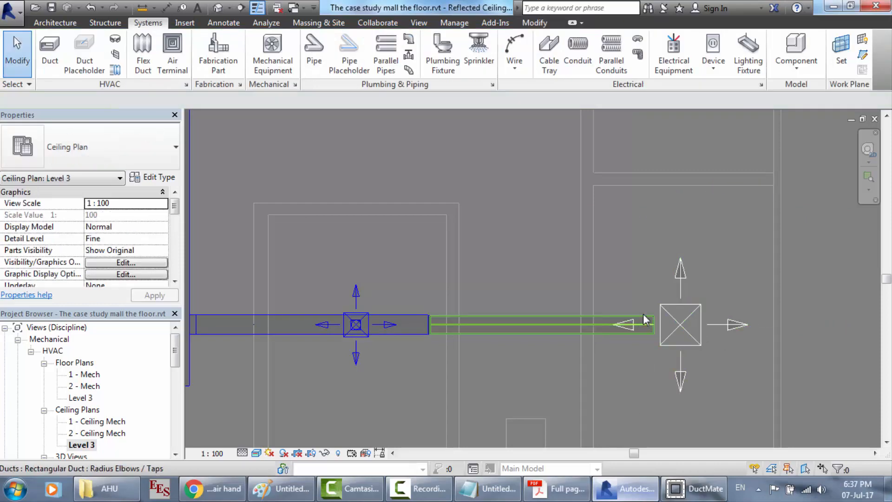
Try to stretch the 11" x 11" duct's free end to the new diffuser's centre, and delete that duct.
{"action": "left_click", "coordinate": [648, 324]}
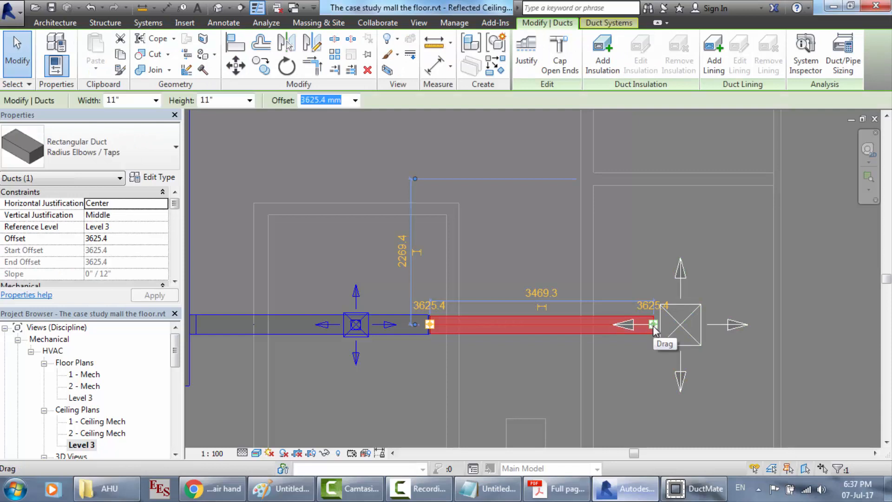
{"action": "left_click_drag", "start_coordinate": [653, 325], "coordinate": [678, 323]}
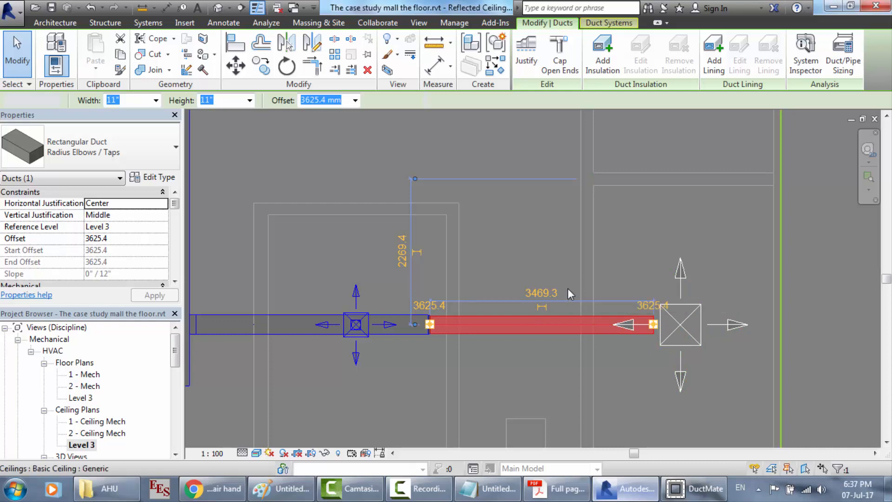
{"action": "key", "text": "Delete"}
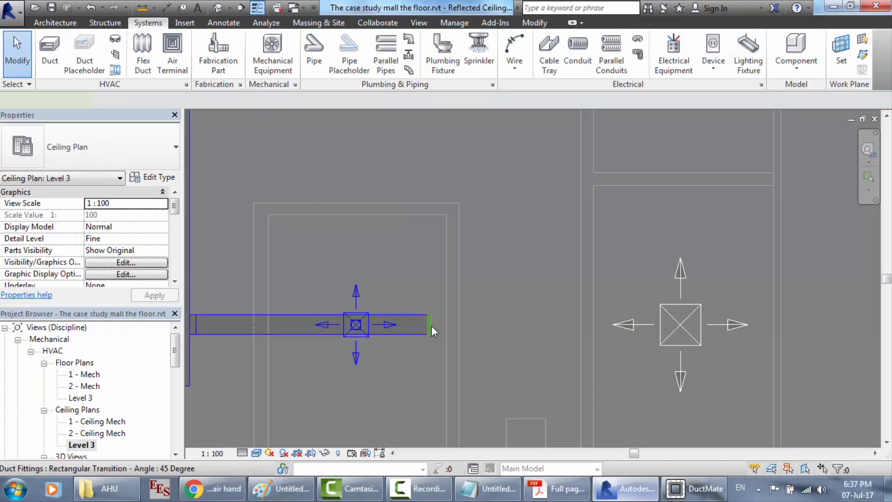
Draw a new 11" x 11" rectangular duct at 3625.4 mm offset from the branch's end transition to the 635x635 diffuser's centre.
{"action": "left_click", "coordinate": [431, 325]}
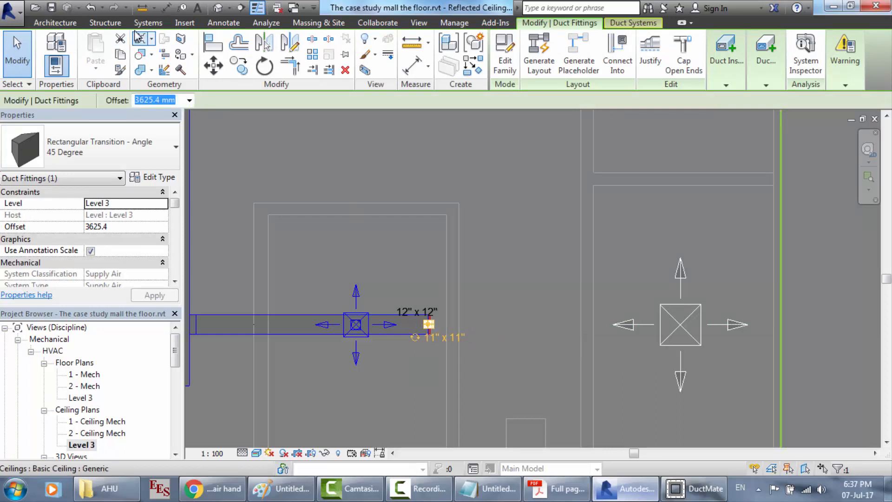
{"action": "left_click", "coordinate": [148, 22]}
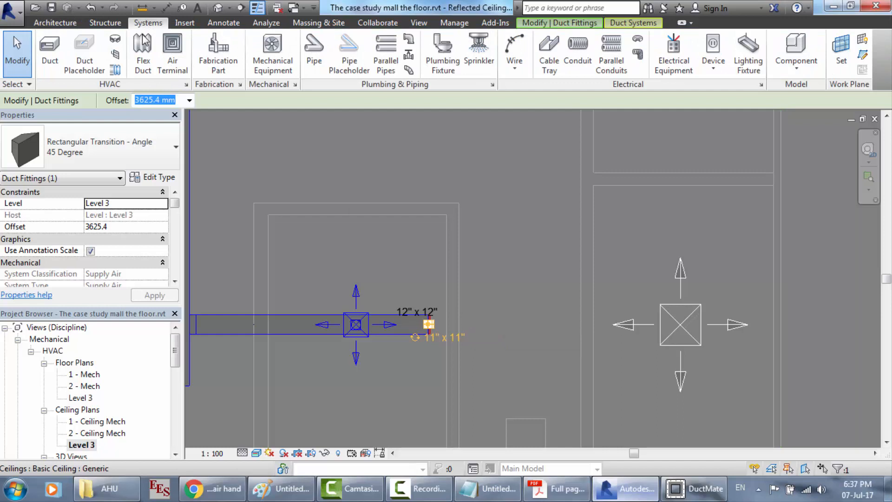
{"action": "left_click", "coordinate": [49, 48]}
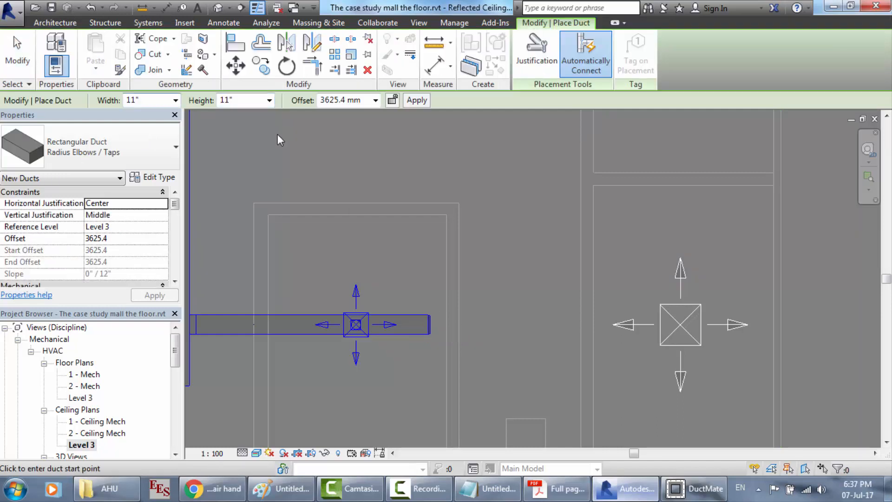
{"action": "left_click", "coordinate": [430, 321]}
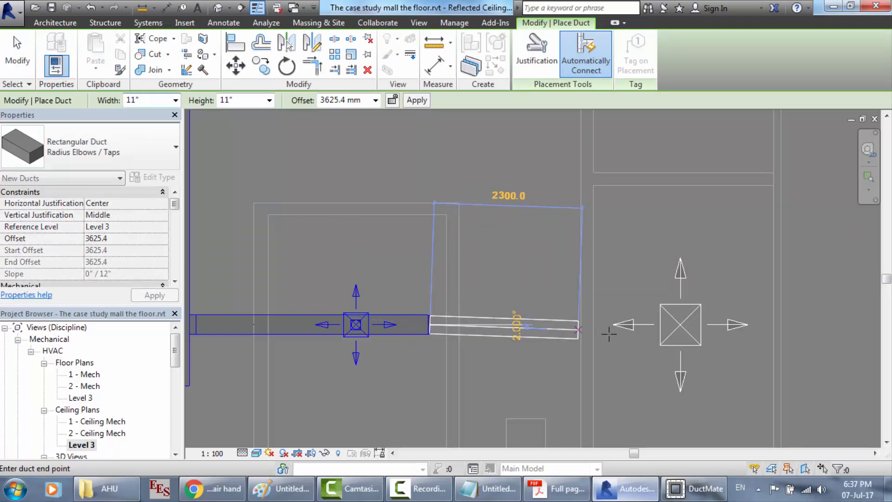
{"action": "left_click", "coordinate": [680, 324]}
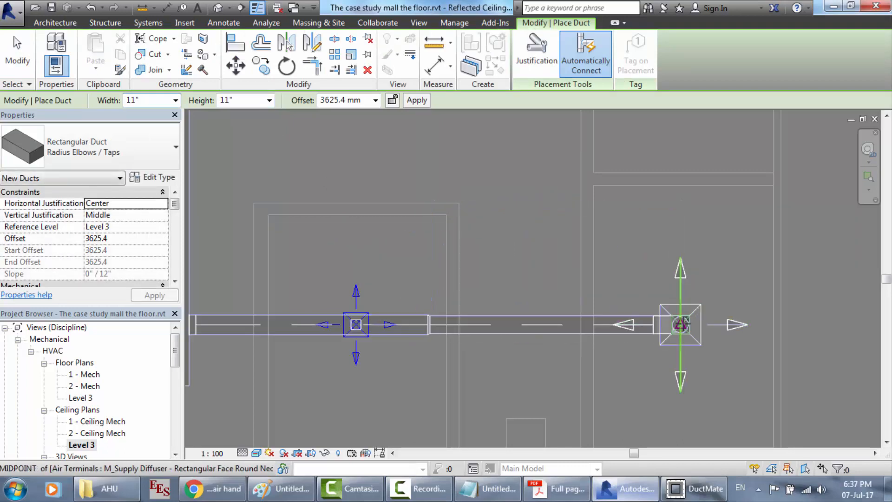
{"action": "key", "text": "Escape"}
{"action": "key", "text": "Escape"}
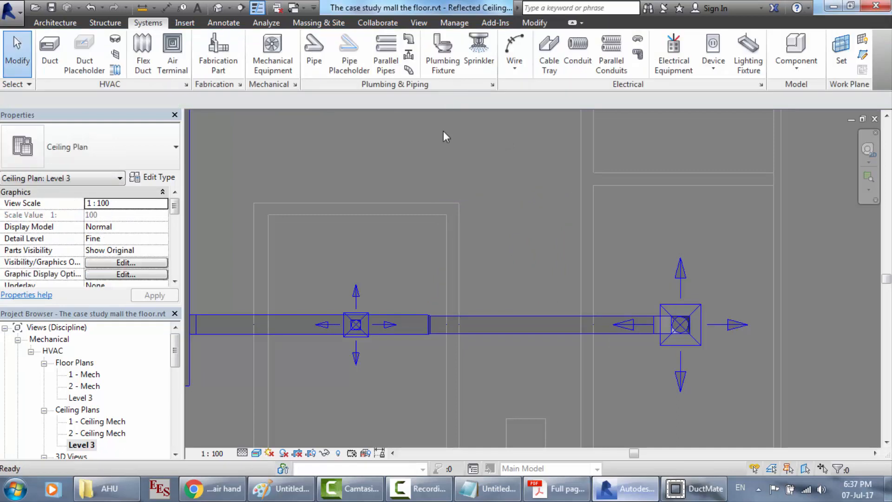
Open the 3D view and examine the duct branches, elbows and diffuser connections, including the new end diffuser.
{"action": "left_click", "coordinate": [218, 8]}
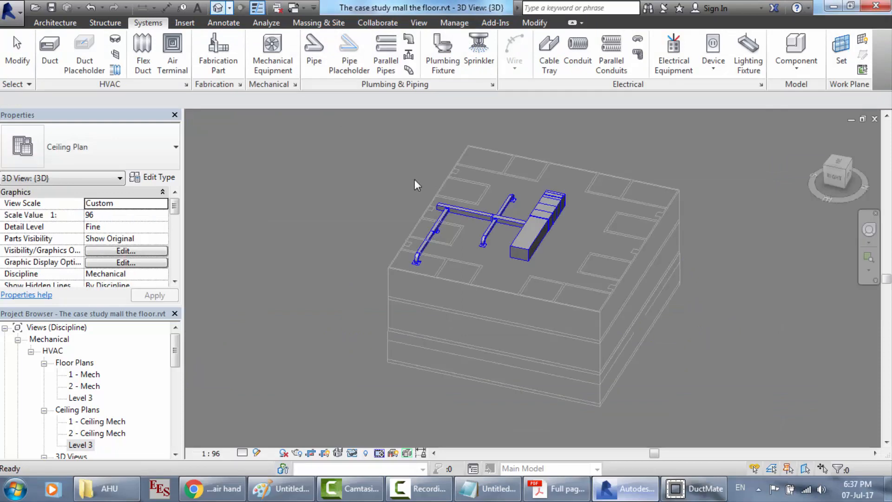
{"action": "scroll", "coordinate": [461, 240], "scroll_direction": "up", "scroll_amount": 4}
{"action": "scroll", "coordinate": [405, 193], "scroll_direction": "up", "scroll_amount": 1}
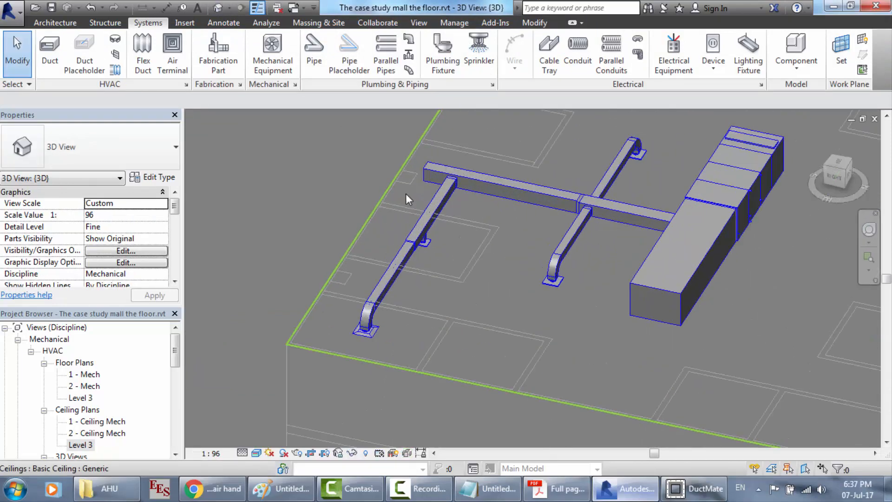
{"action": "scroll", "coordinate": [462, 297], "scroll_direction": "up", "scroll_amount": 3}
{"action": "scroll", "coordinate": [625, 222], "scroll_direction": "down", "scroll_amount": 2}
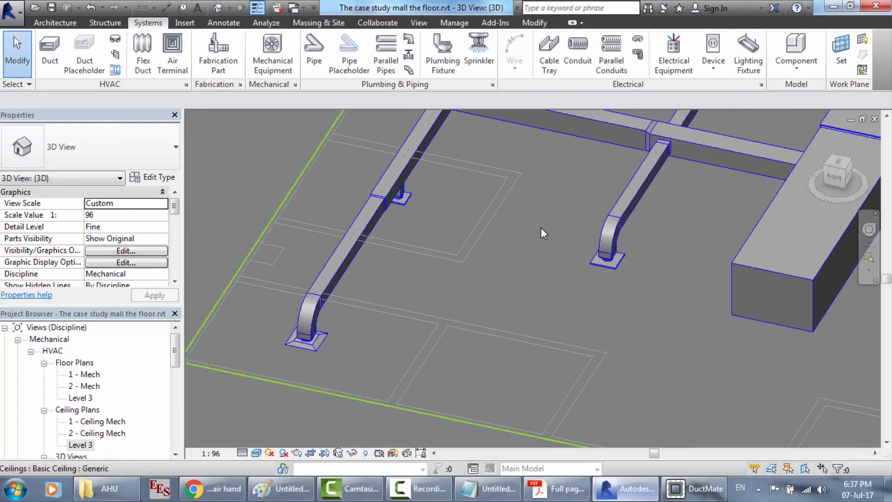
{"action": "scroll", "coordinate": [541, 227], "scroll_direction": "down", "scroll_amount": 3}
{"action": "scroll", "coordinate": [622, 161], "scroll_direction": "up", "scroll_amount": 2}
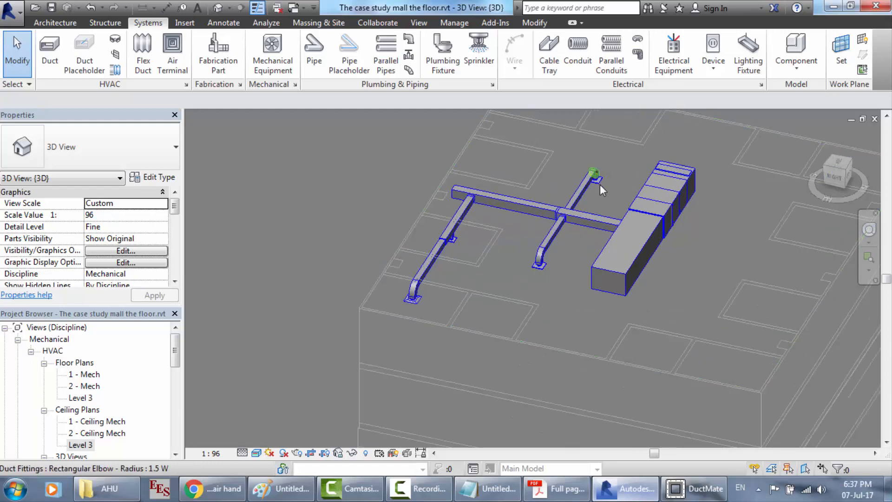
{"action": "left_click", "coordinate": [418, 305]}
{"action": "scroll", "coordinate": [417, 304], "scroll_direction": "up", "scroll_amount": 1}
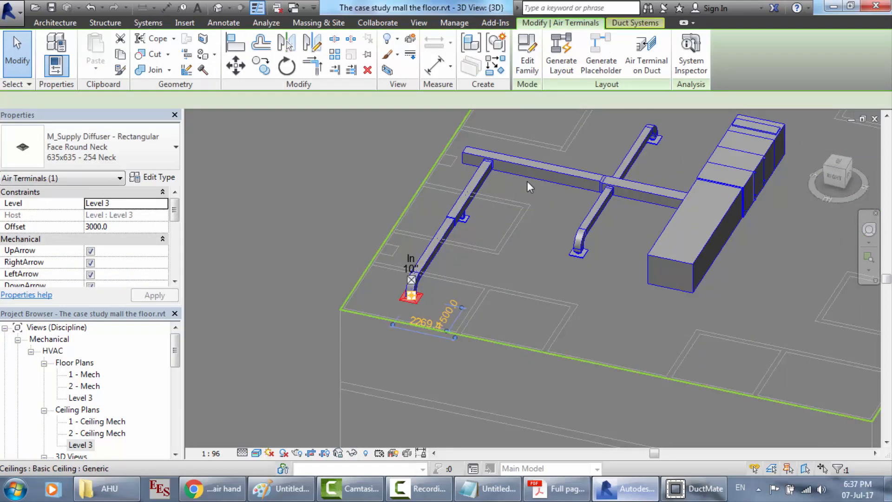
{"action": "key", "text": "Escape"}
{"action": "scroll", "coordinate": [526, 180], "scroll_direction": "down", "scroll_amount": 2}
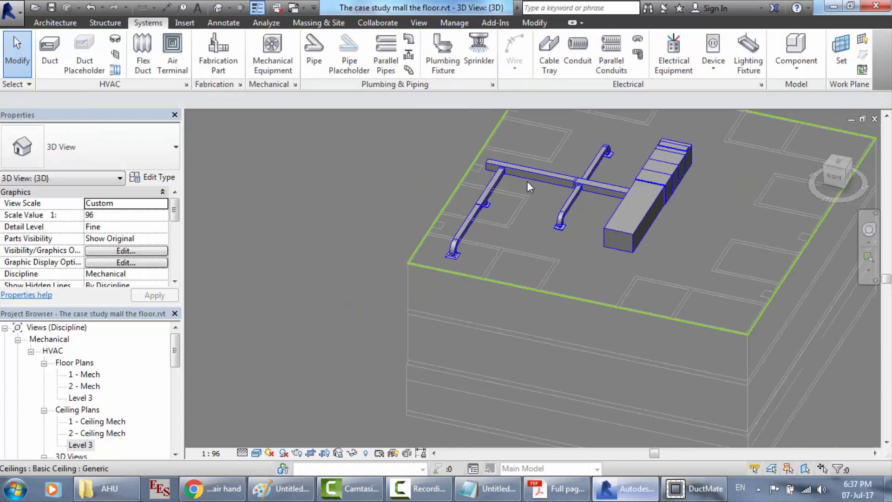
{"action": "scroll", "coordinate": [527, 180], "scroll_direction": "down", "scroll_amount": 2}
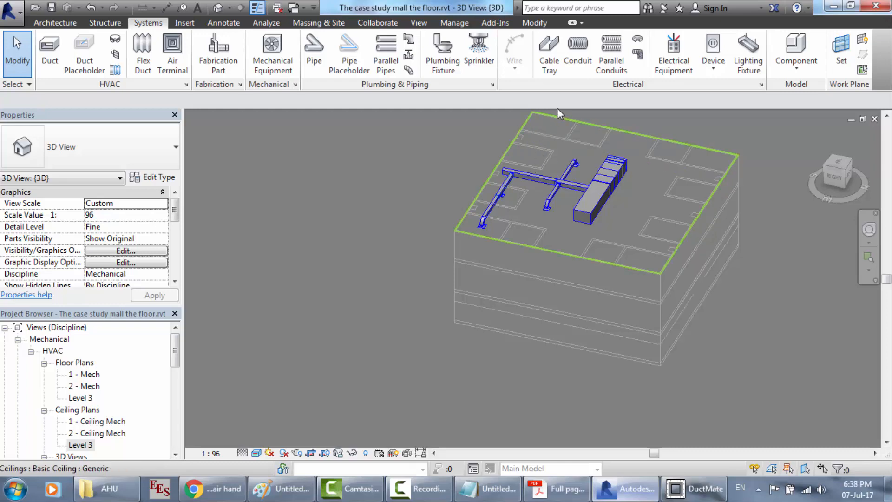
Reopen the Level 3 ceiling plan and examine the main duct's end, where the opposite supply branch is still missing.
{"action": "double_click", "coordinate": [89, 445]}
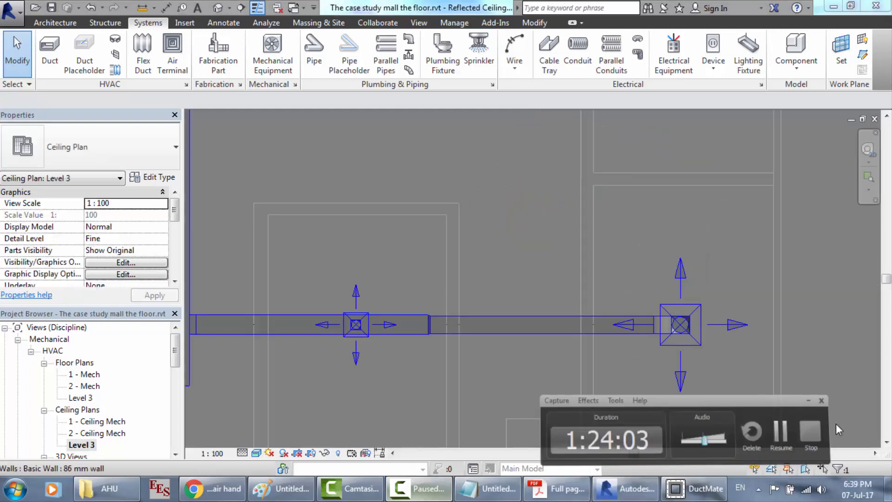
{"action": "key", "text": "F9"}
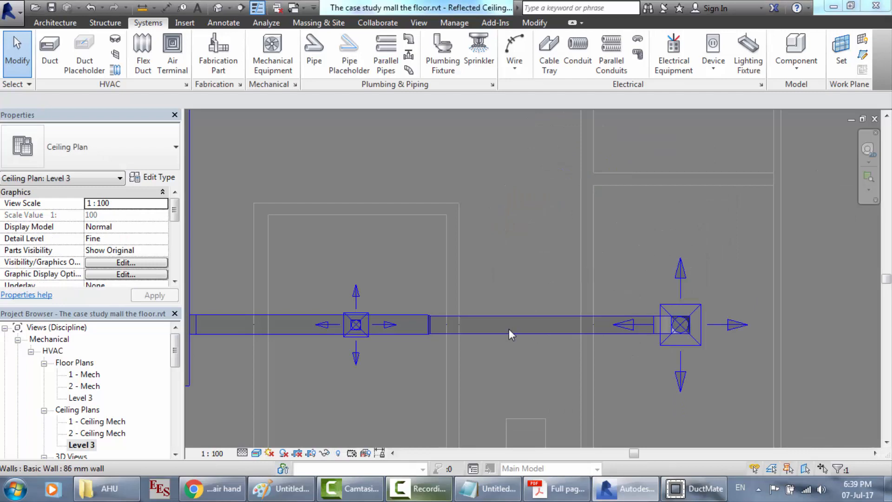
{"action": "left_click", "coordinate": [505, 352]}
{"action": "scroll", "coordinate": [505, 352], "scroll_direction": "down", "scroll_amount": 3}
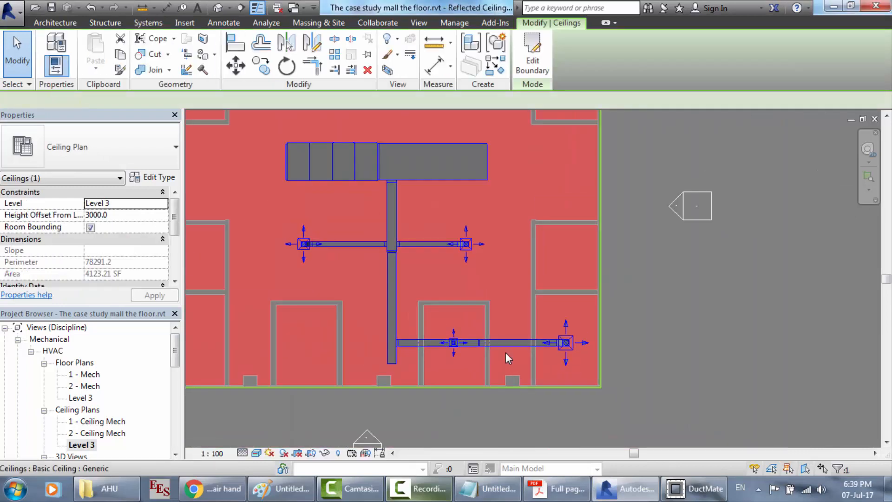
{"action": "left_click", "coordinate": [655, 361]}
{"action": "scroll", "coordinate": [241, 371], "scroll_direction": "down", "scroll_amount": 3}
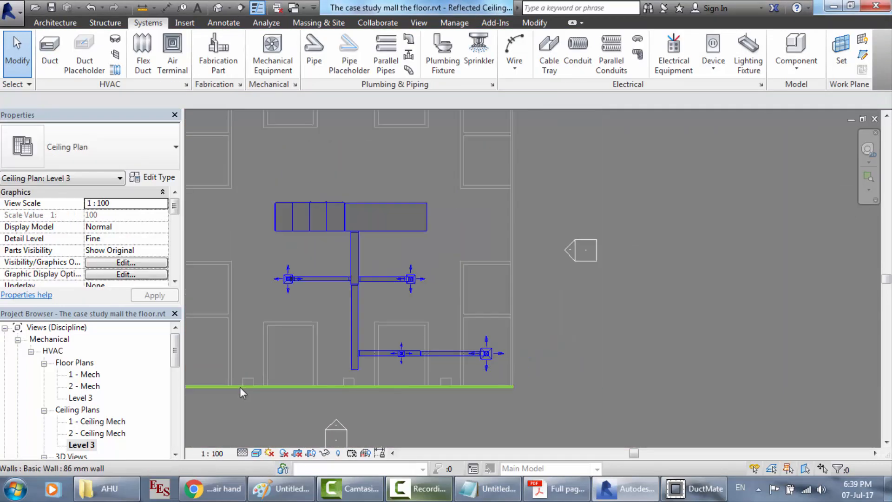
{"action": "scroll", "coordinate": [289, 339], "scroll_direction": "up", "scroll_amount": 2}
{"action": "scroll", "coordinate": [281, 357], "scroll_direction": "up", "scroll_amount": 2}
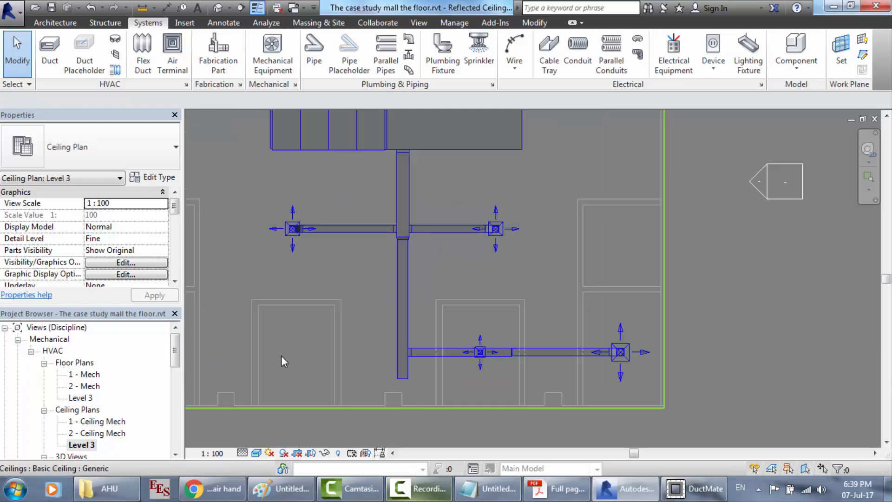
{"action": "scroll", "coordinate": [238, 369], "scroll_direction": "up", "scroll_amount": 2}
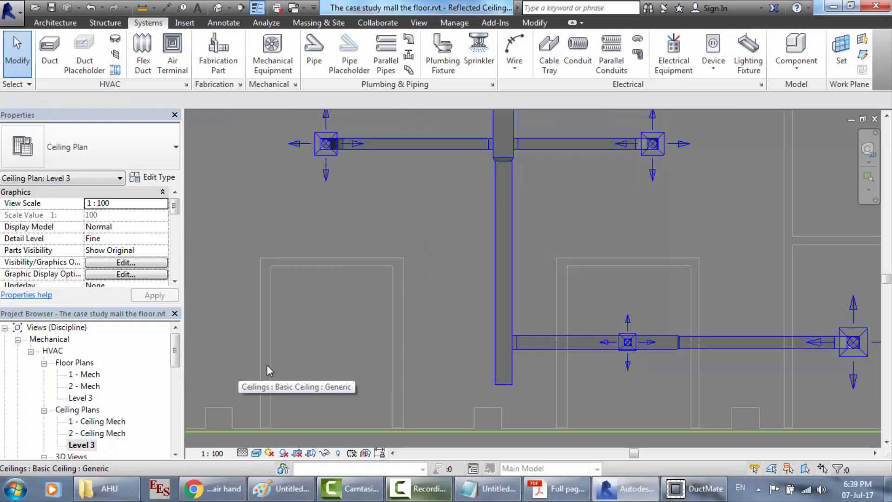
Switch to the double-line ductwork PDF in Acrobat Reader and examine the branch routing and the 131, 397, 548 and 870 CFM diffusers.
{"action": "left_click", "coordinate": [564, 493]}
{"action": "left_click", "coordinate": [274, 41]}
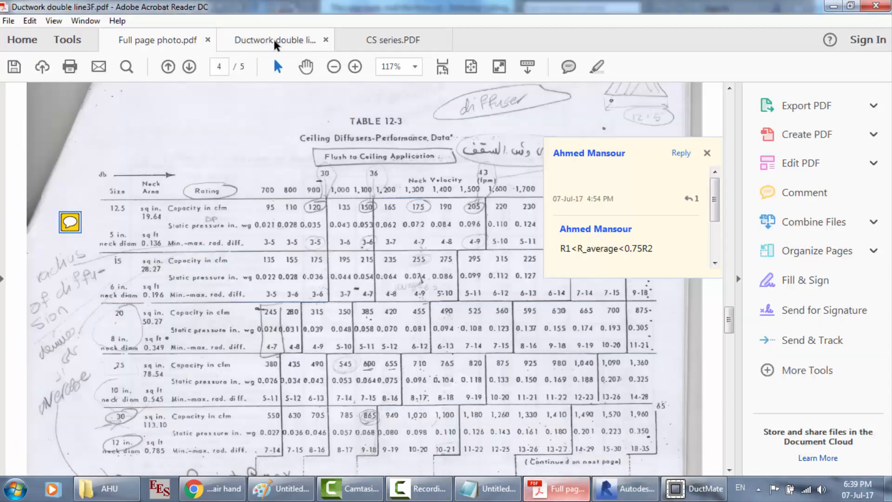
{"action": "scroll", "coordinate": [325, 253], "scroll_direction": "down", "scroll_amount": 1}
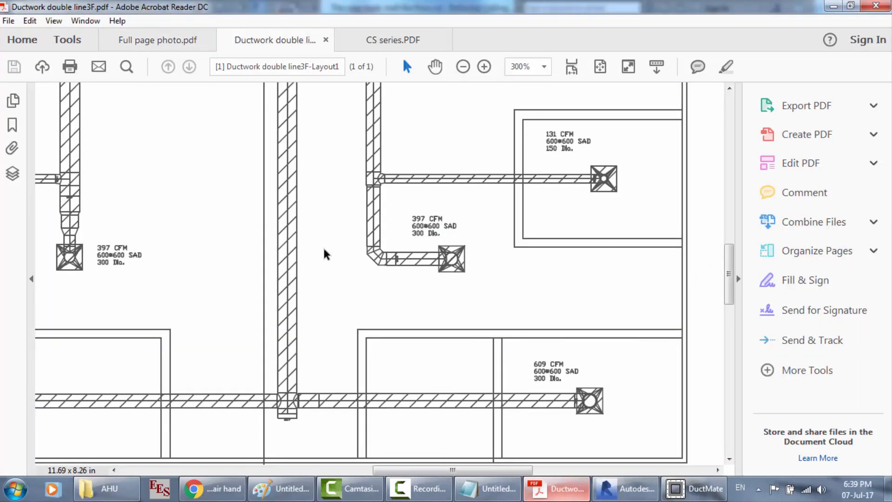
{"action": "left_click_drag", "start_coordinate": [504, 470], "coordinate": [440, 470]}
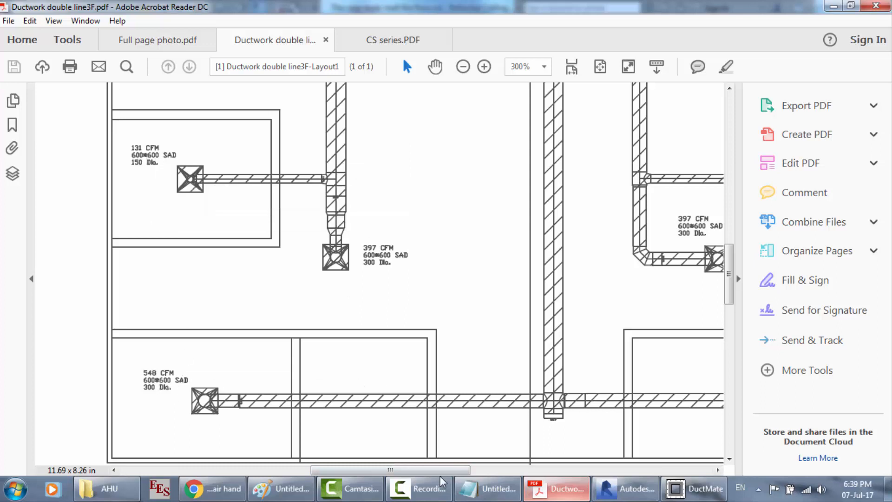
{"action": "mouse_move", "coordinate": [441, 470]}
{"action": "left_mouse_down"}
{"action": "mouse_move", "coordinate": [537, 471]}
{"action": "mouse_move", "coordinate": [384, 454]}
{"action": "left_mouse_up"}
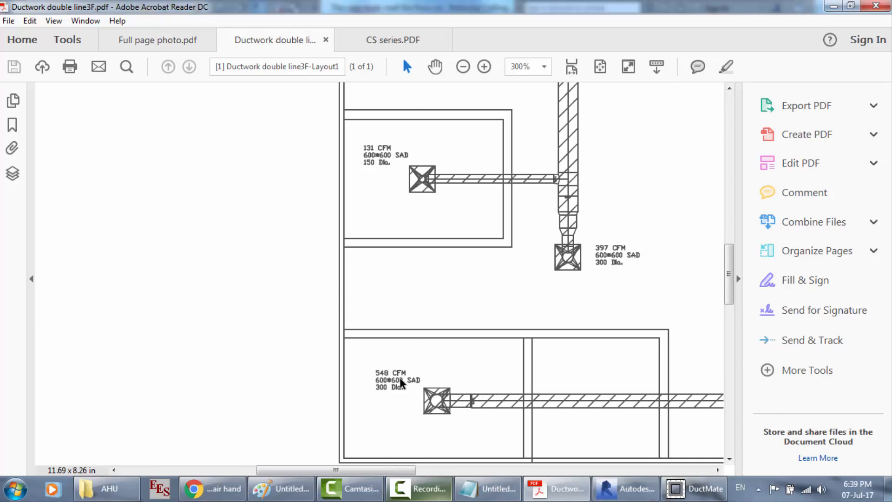
{"action": "scroll", "coordinate": [401, 384], "scroll_direction": "up", "scroll_amount": 6}
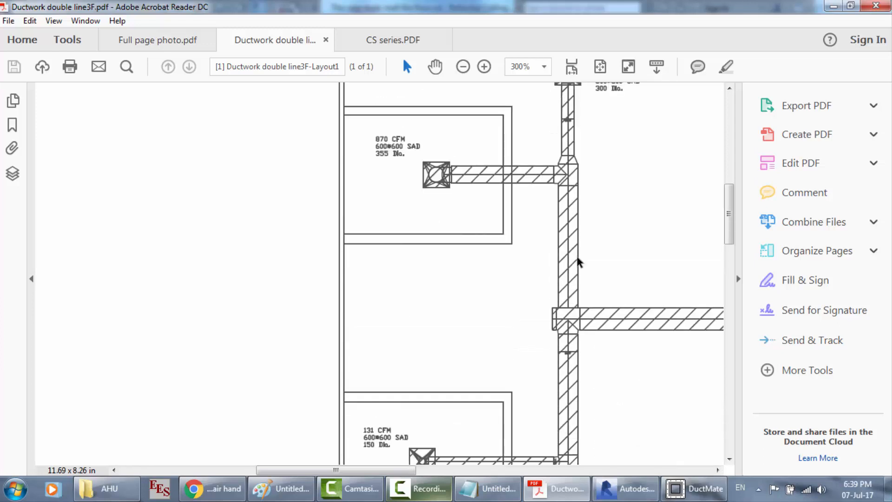
{"action": "scroll", "coordinate": [506, 149], "scroll_direction": "down", "scroll_amount": 5}
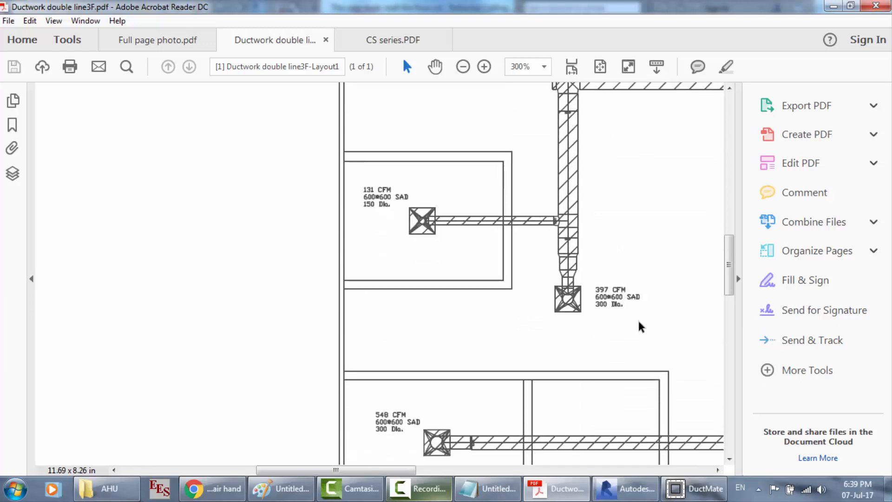
{"action": "scroll", "coordinate": [640, 327], "scroll_direction": "down", "scroll_amount": 2}
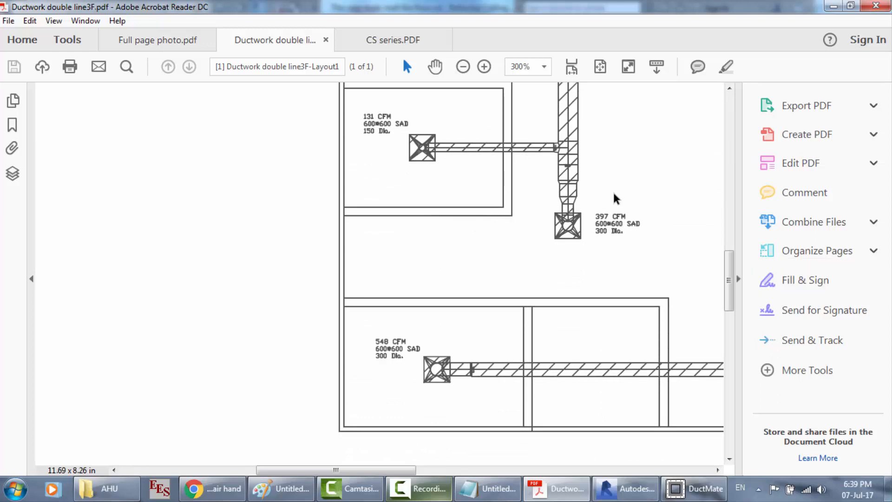
{"action": "scroll", "coordinate": [454, 209], "scroll_direction": "up", "scroll_amount": 1}
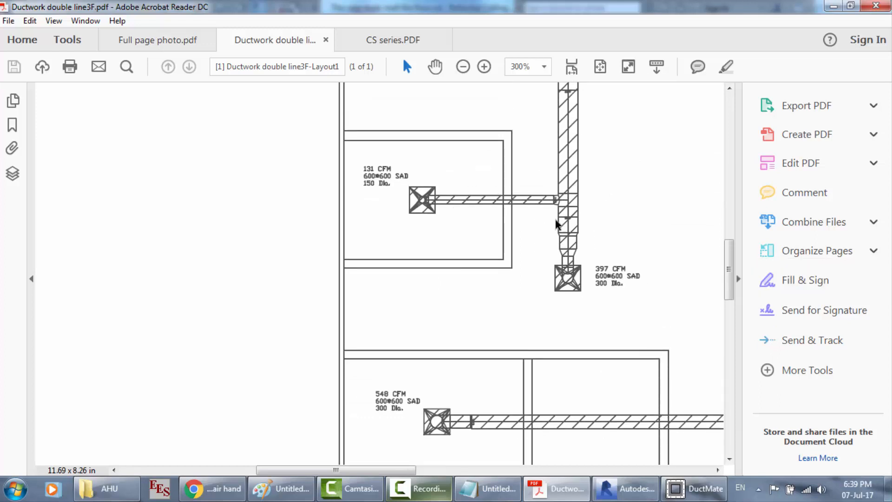
Return to the Revit ceiling plan, then switch to DuctMate and calculate the next branch's duct size for a volume flow of 679 cfm.
{"action": "left_click", "coordinate": [618, 487]}
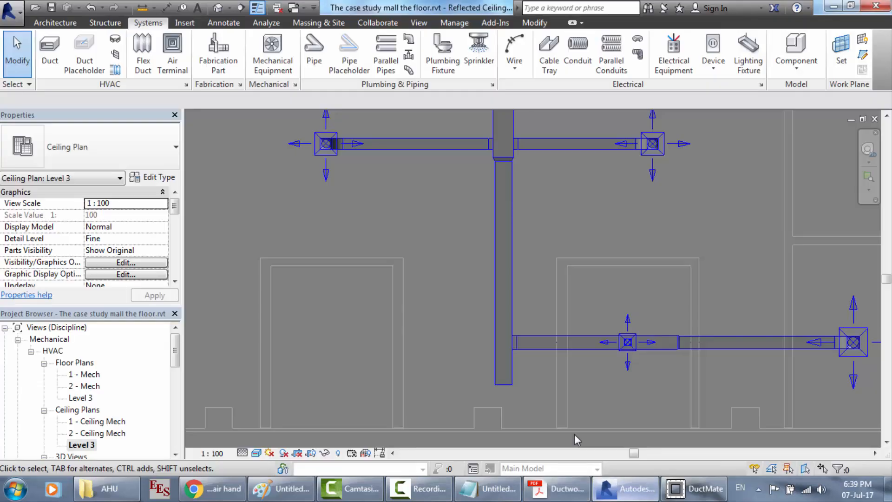
{"action": "scroll", "coordinate": [527, 346], "scroll_direction": "down", "scroll_amount": 1}
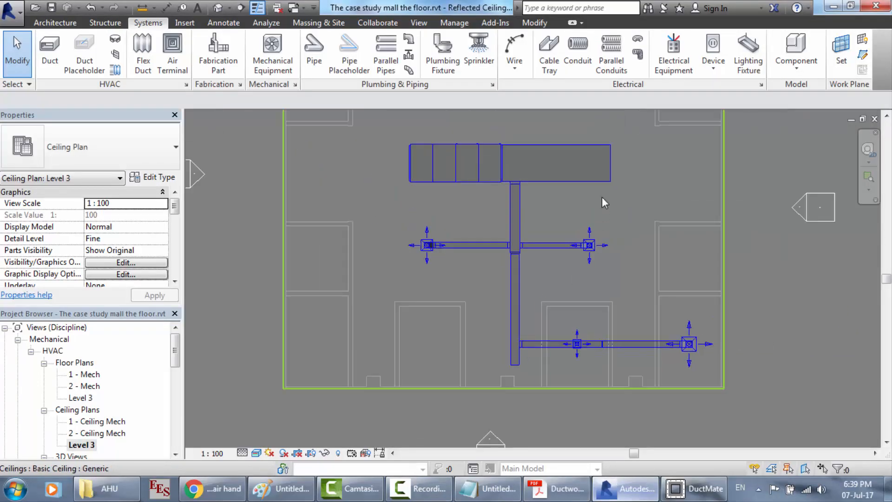
{"action": "scroll", "coordinate": [601, 197], "scroll_direction": "up", "scroll_amount": 1}
{"action": "scroll", "coordinate": [467, 352], "scroll_direction": "up", "scroll_amount": 1}
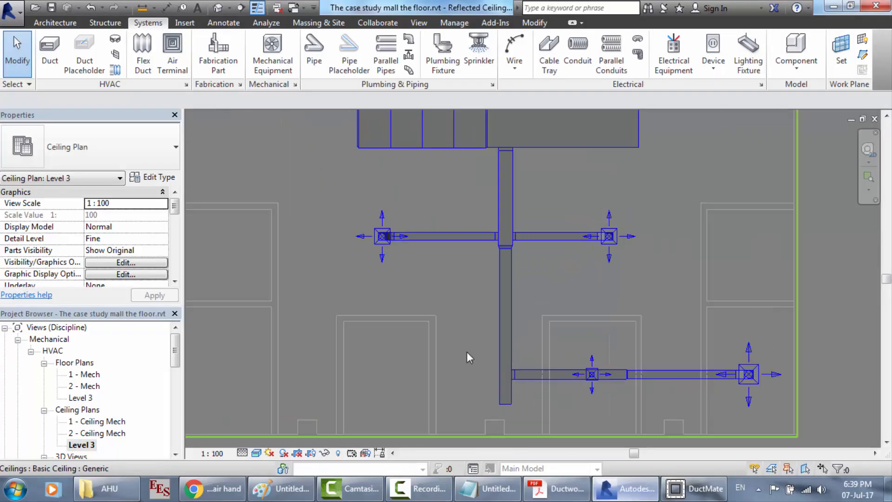
{"action": "scroll", "coordinate": [464, 412], "scroll_direction": "up", "scroll_amount": 2}
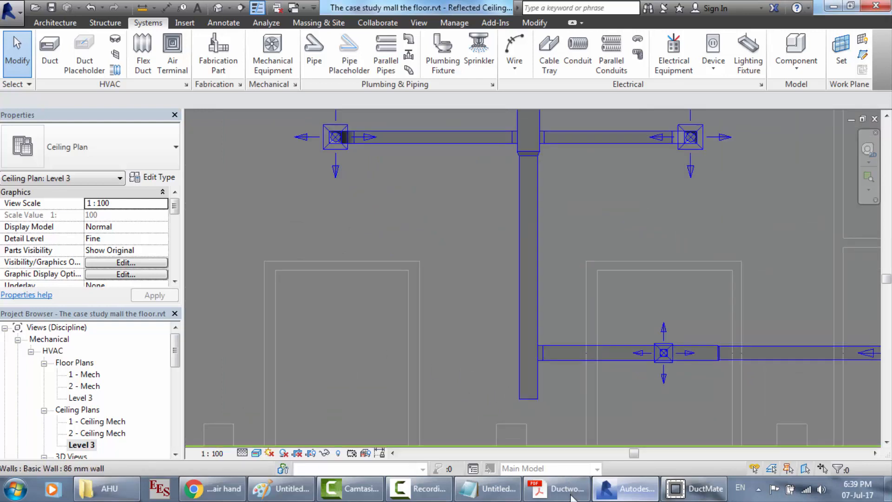
{"action": "left_click", "coordinate": [679, 455]}
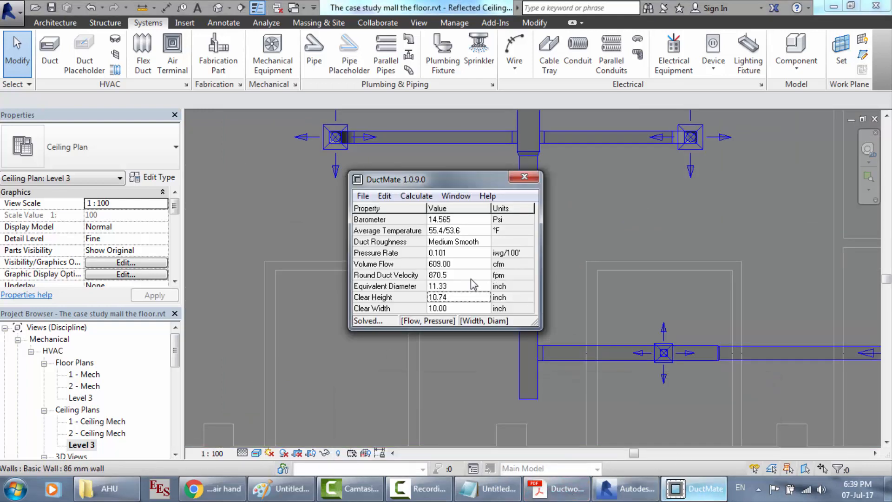
{"action": "left_click", "coordinate": [447, 264]}
{"action": "left_click", "coordinate": [447, 264]}
{"action": "type", "text": "679"}
{"action": "key", "text": "Return"}
{"action": "left_click", "coordinate": [447, 273]}
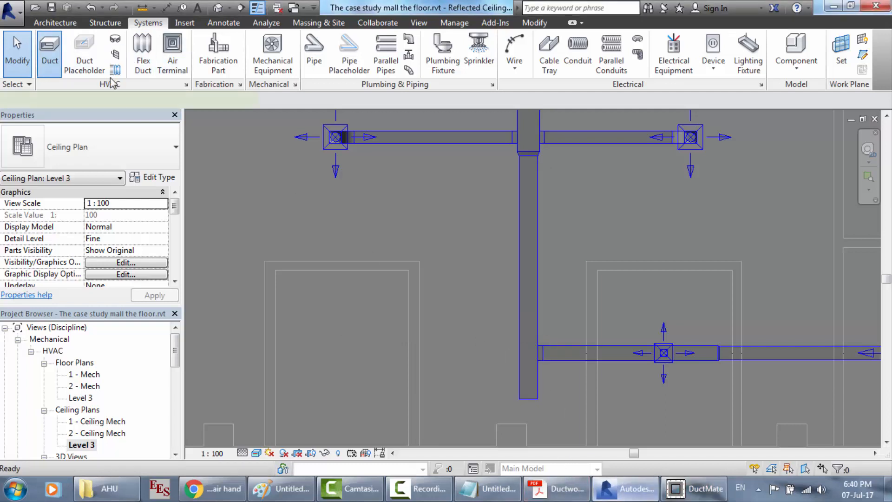
Start a new rectangular duct in Revit and set its width to 10" and height to 12", checking the DuctMate sizing.
{"action": "left_click", "coordinate": [52, 60]}
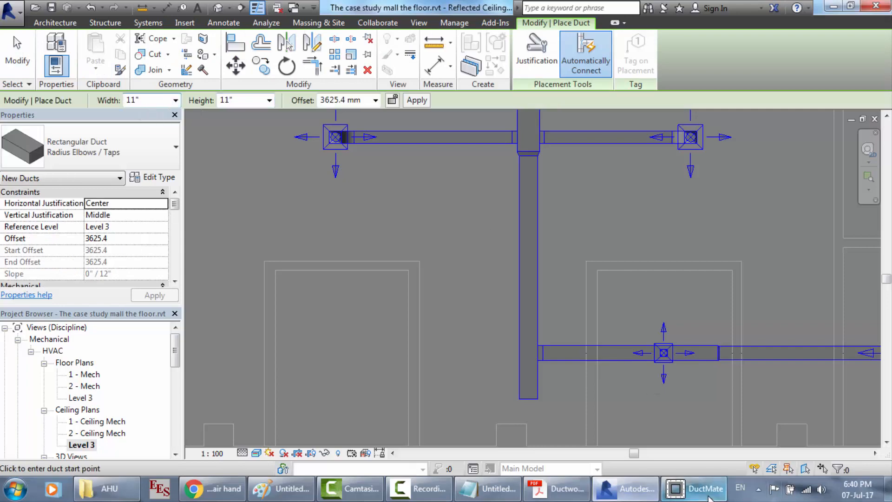
{"action": "left_click", "coordinate": [694, 488]}
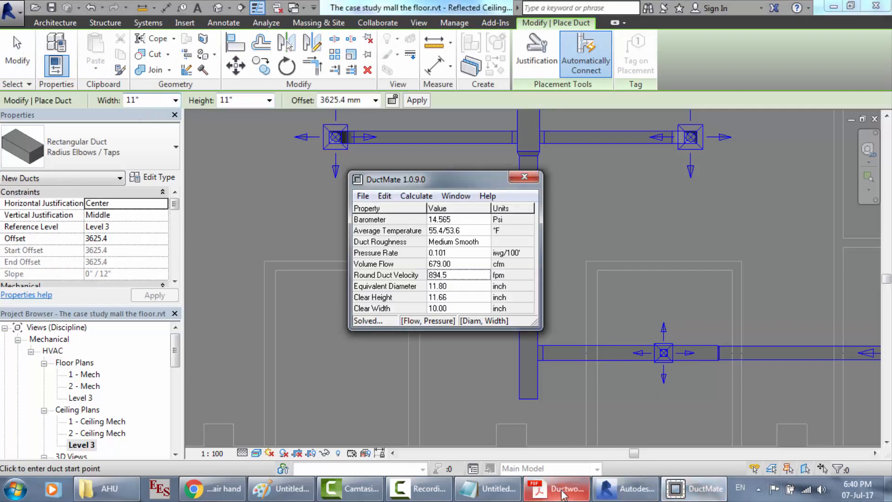
{"action": "left_click", "coordinate": [558, 486]}
{"action": "left_click", "coordinate": [632, 490]}
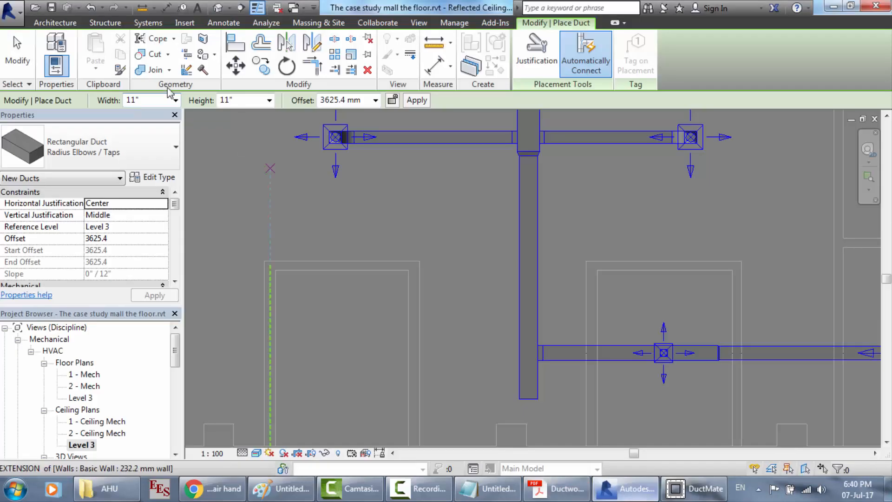
{"action": "left_click", "coordinate": [155, 101]}
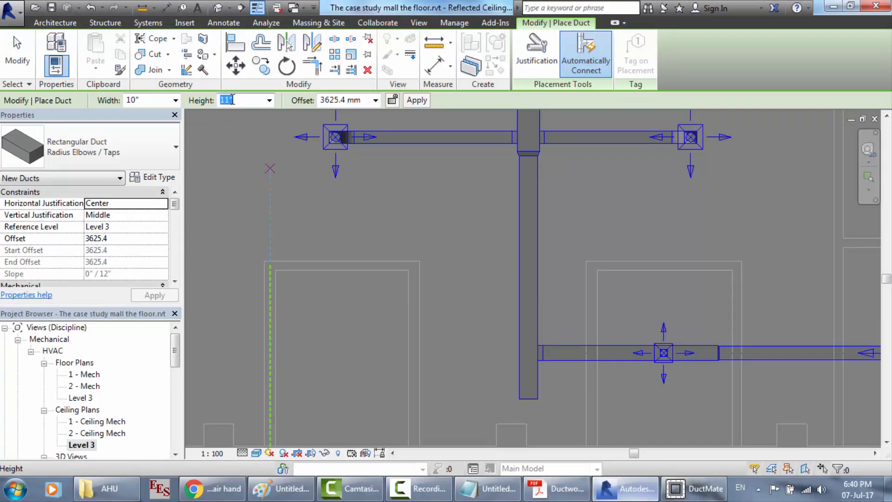
{"action": "key", "text": "Return"}
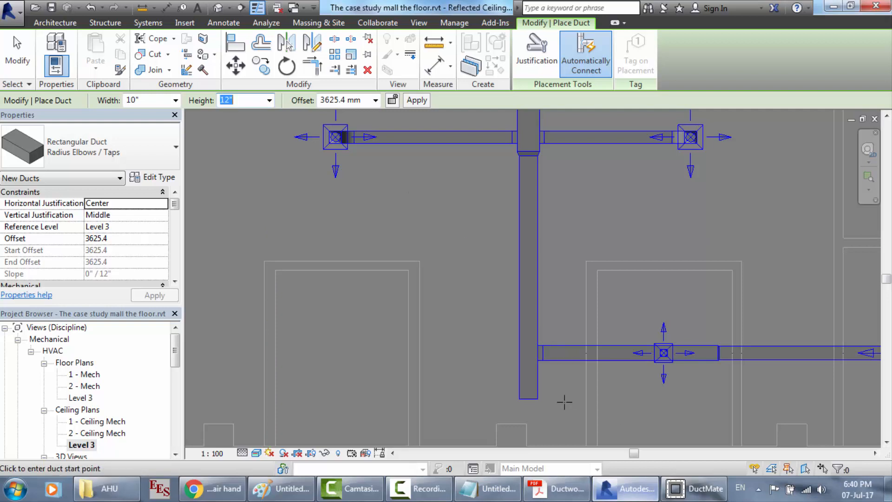
Draw the 10" x 12" duct about 3300 mm horizontally out from the main duct, opposite and in line with the lower branch.
{"action": "left_click", "coordinate": [519, 353]}
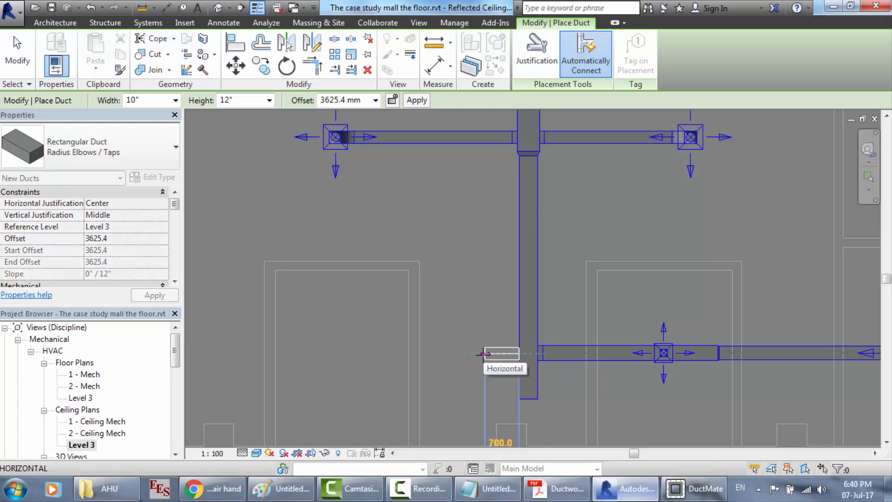
{"action": "scroll", "coordinate": [484, 353], "scroll_direction": "down", "scroll_amount": 3}
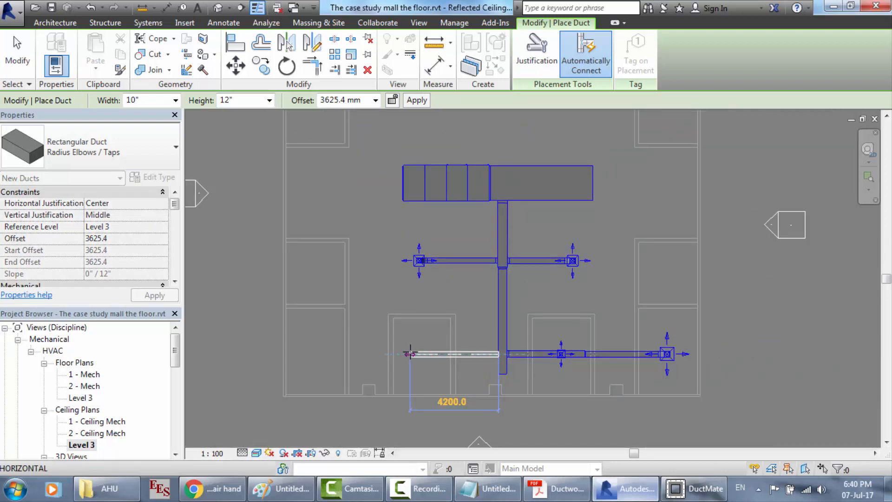
{"action": "scroll", "coordinate": [410, 354], "scroll_direction": "up", "scroll_amount": 3}
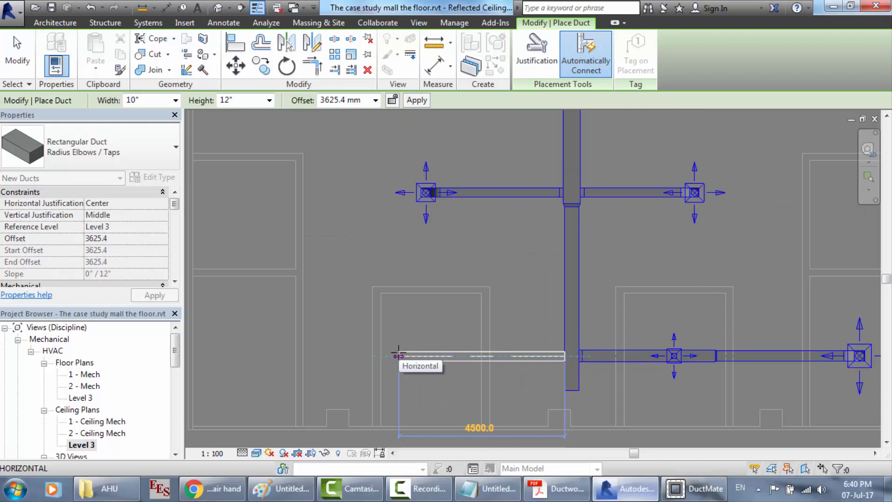
{"action": "scroll", "coordinate": [398, 355], "scroll_direction": "up", "scroll_amount": 2}
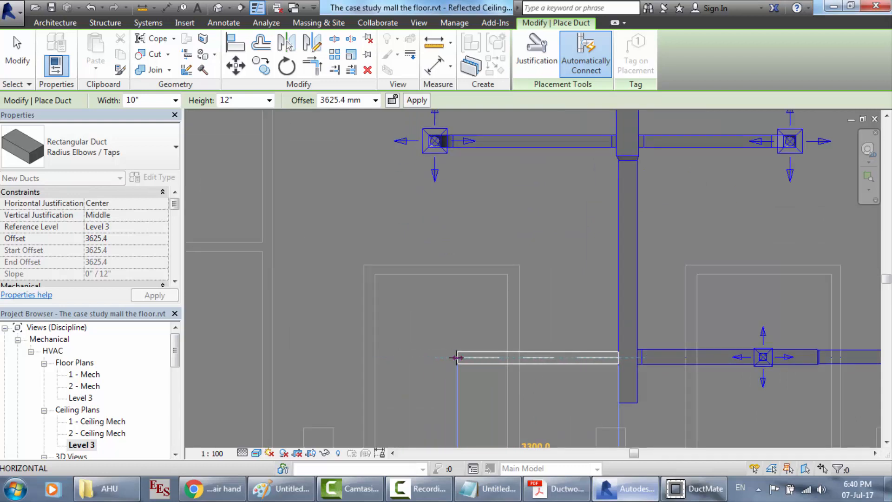
{"action": "left_click", "coordinate": [457, 357]}
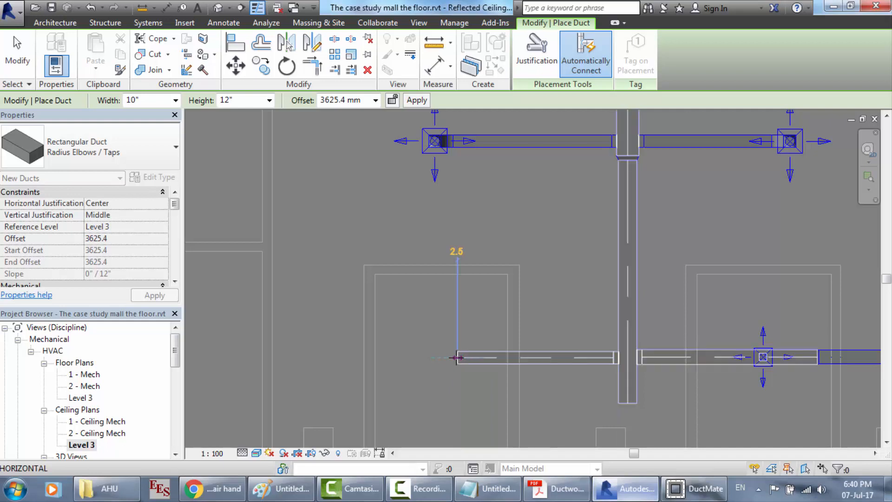
{"action": "key", "text": "Escape"}
{"action": "scroll", "coordinate": [438, 379], "scroll_direction": "down", "scroll_amount": 2}
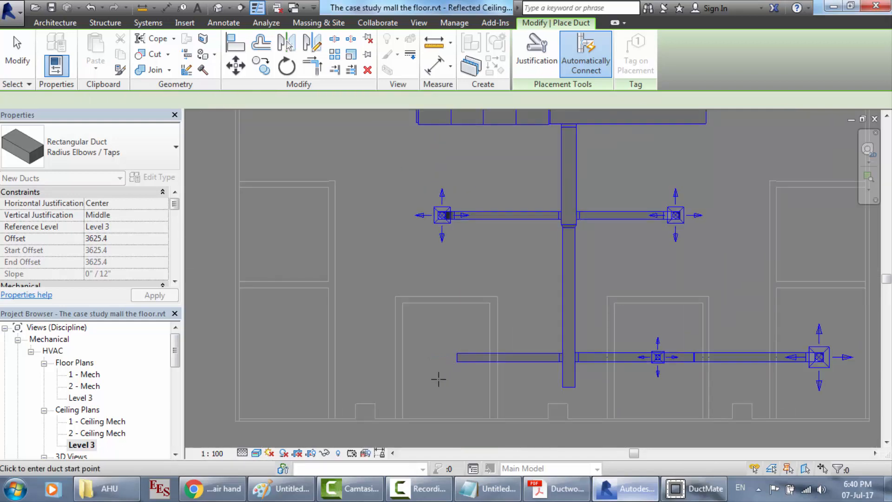
{"action": "scroll", "coordinate": [438, 379], "scroll_direction": "up", "scroll_amount": 2}
{"action": "key", "text": "Escape"}
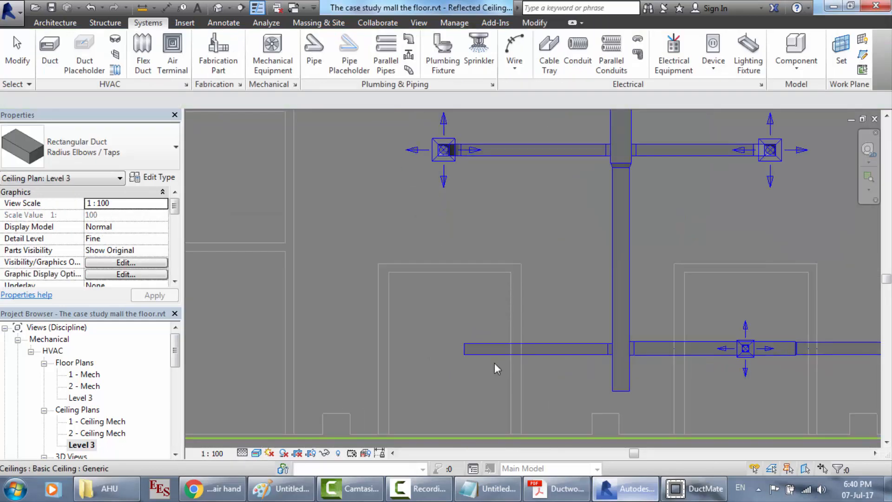
Switch to the double-line ductwork PDF to check the 131 and 548 CFM diffusers, and return to the Revit ceiling plan.
{"action": "scroll", "coordinate": [556, 370], "scroll_direction": "down", "scroll_amount": 2}
{"action": "left_click", "coordinate": [556, 488]}
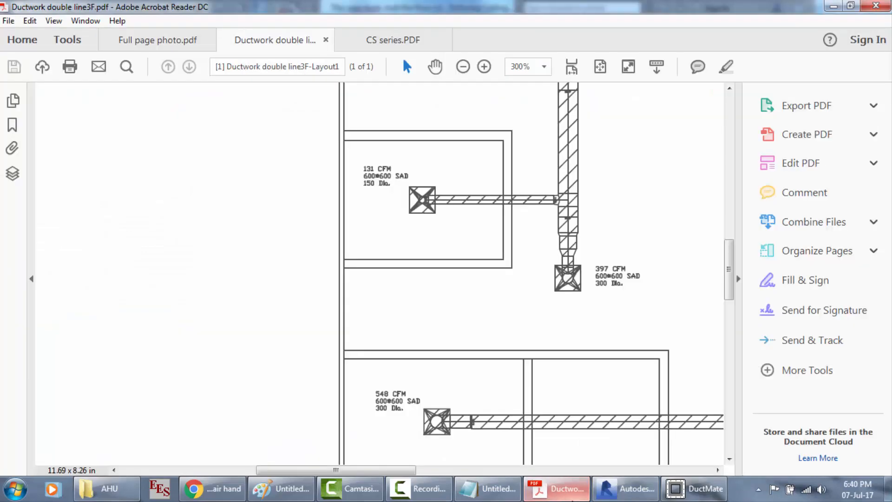
{"action": "left_click", "coordinate": [624, 488]}
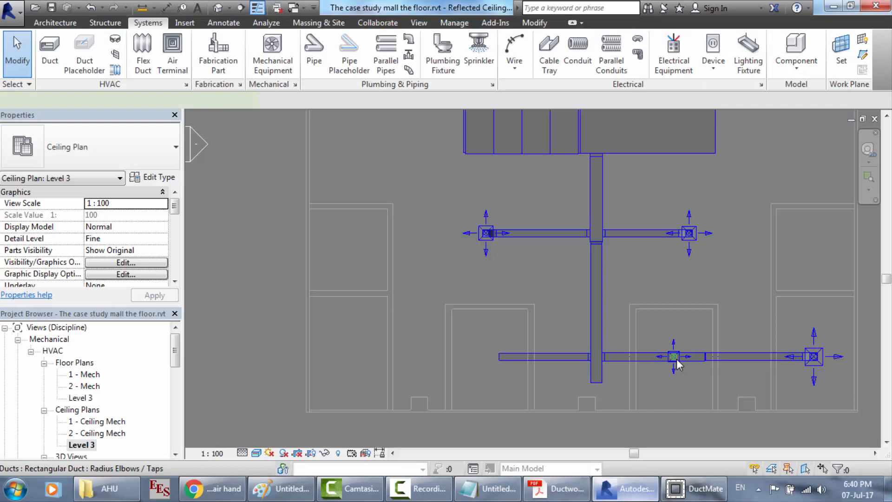
Copy the 381x381 supply diffuser horizontally to the opposite branch beyond the duct's open end and shift it to 1500 mm from the room wall.
{"action": "left_click", "coordinate": [676, 359]}
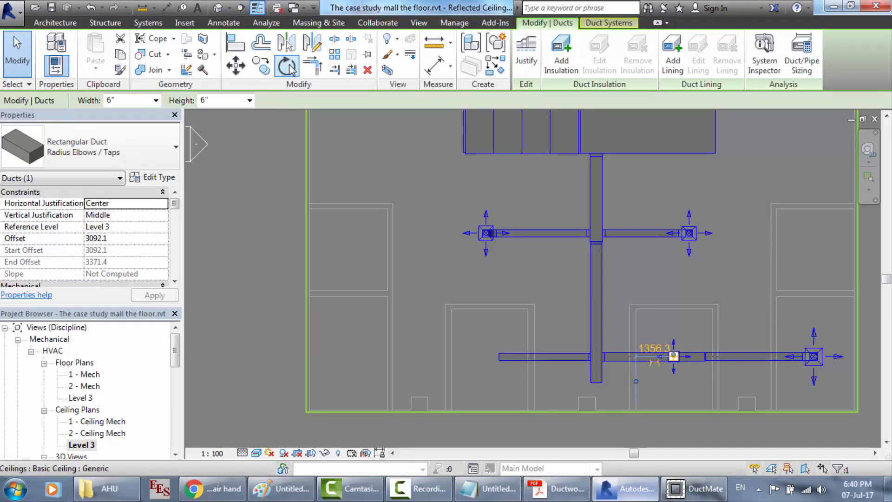
{"action": "scroll", "coordinate": [623, 409], "scroll_direction": "up", "scroll_amount": 3}
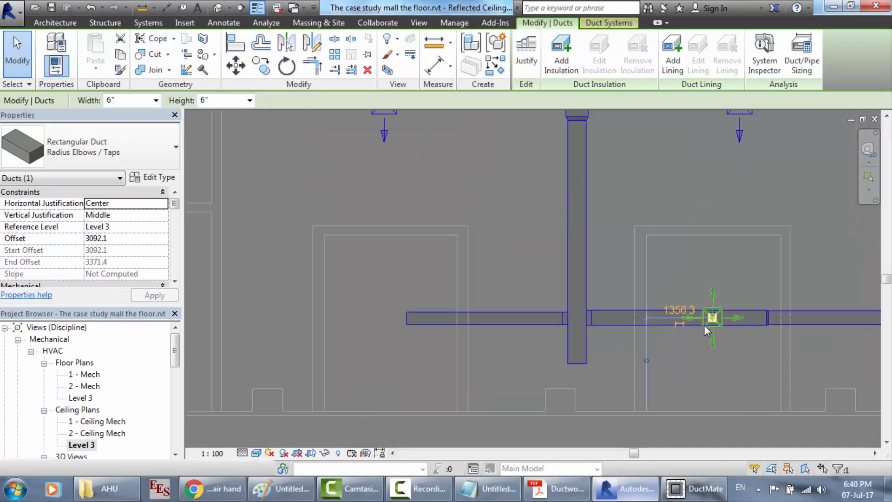
{"action": "left_click", "coordinate": [712, 341]}
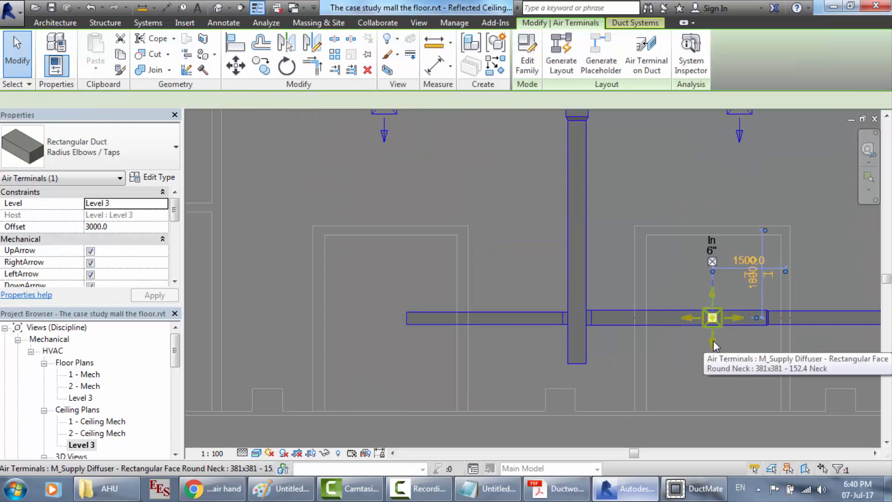
{"action": "left_click", "coordinate": [263, 69]}
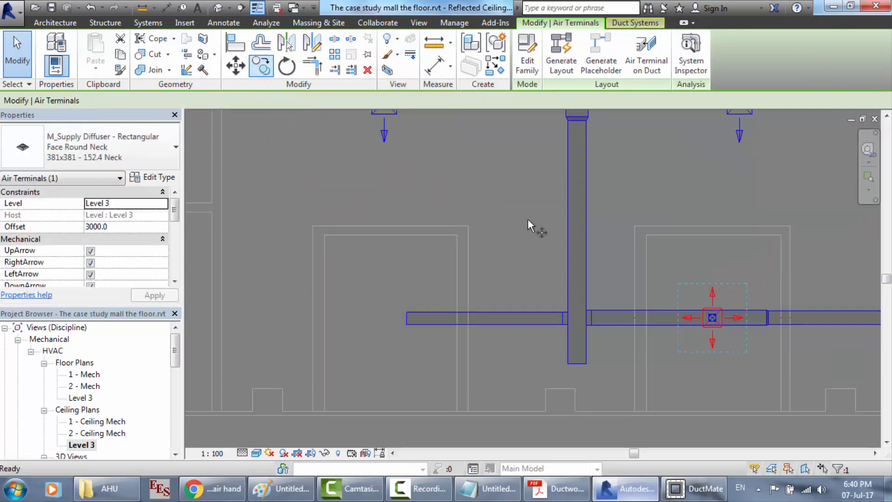
{"action": "left_click", "coordinate": [713, 318]}
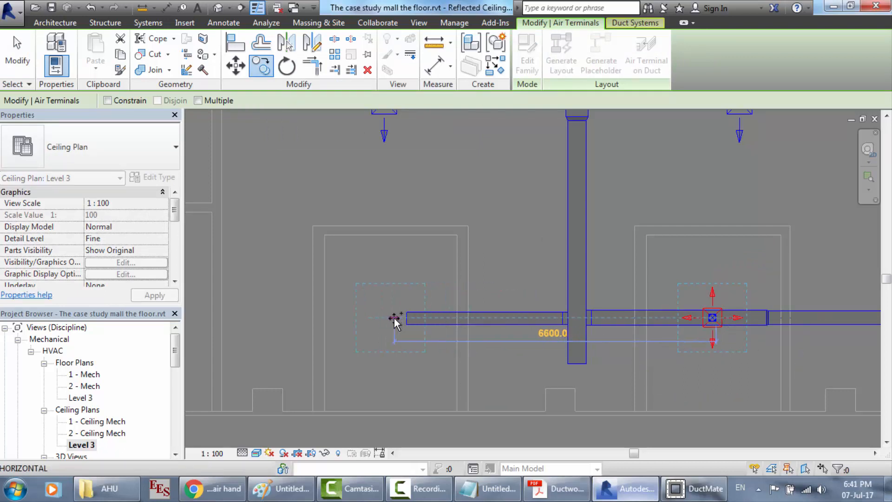
{"action": "left_click", "coordinate": [390, 320]}
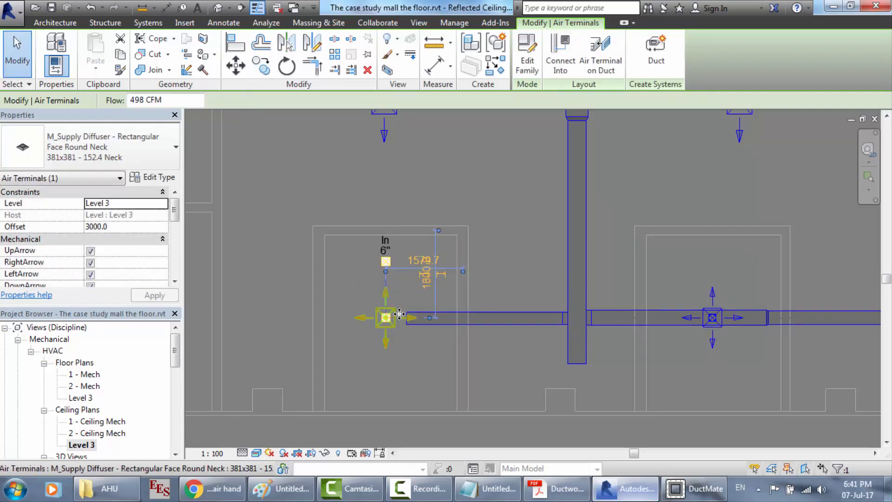
{"action": "left_click_drag", "start_coordinate": [399, 314], "coordinate": [395, 314]}
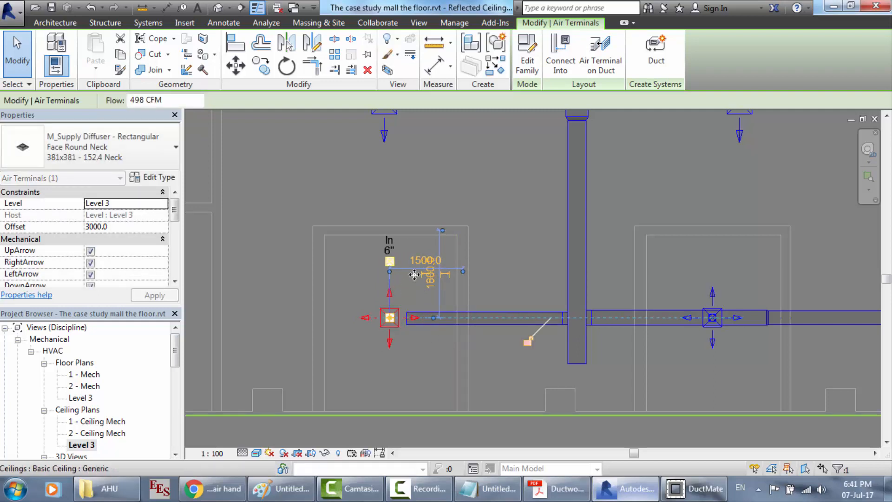
{"action": "key", "text": "Escape"}
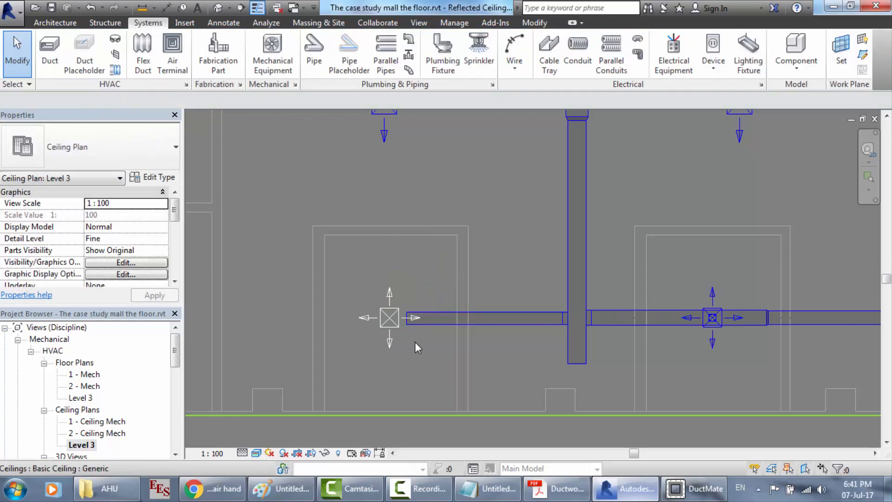
Set the length of the 10" x 12" branch duct to 4000 mm so it extends past the copied diffuser.
{"action": "scroll", "coordinate": [321, 347], "scroll_direction": "up", "scroll_amount": 2}
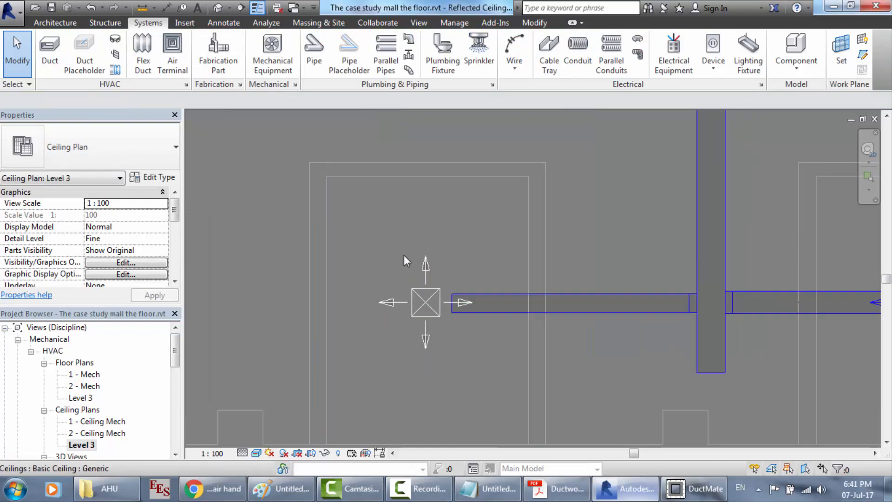
{"action": "scroll", "coordinate": [442, 353], "scroll_direction": "up", "scroll_amount": 1}
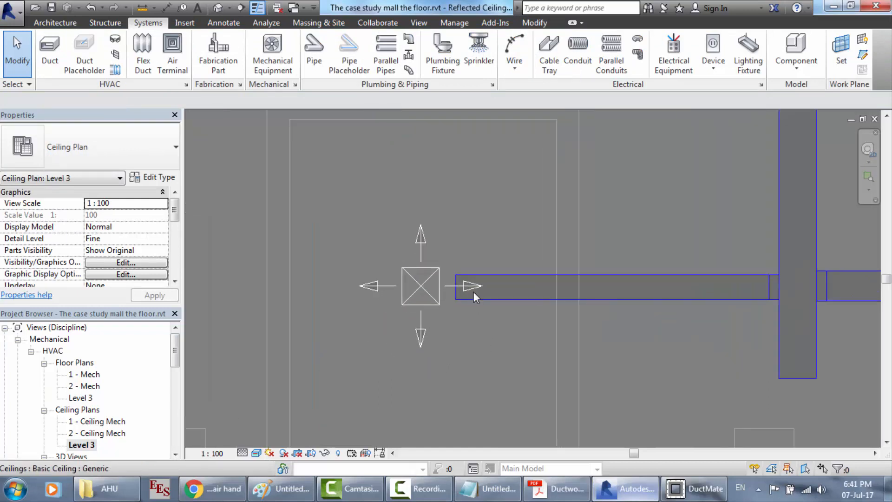
{"action": "left_click", "coordinate": [486, 279]}
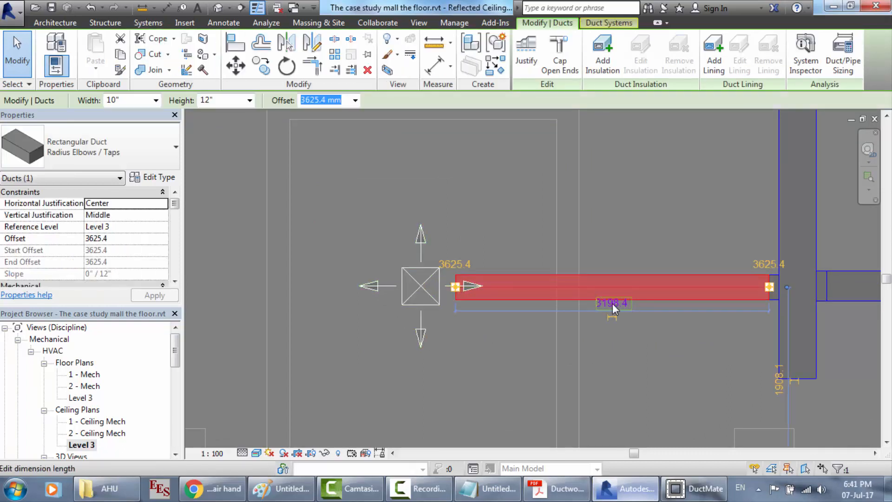
{"action": "left_click", "coordinate": [611, 302]}
{"action": "type", "text": "4"}
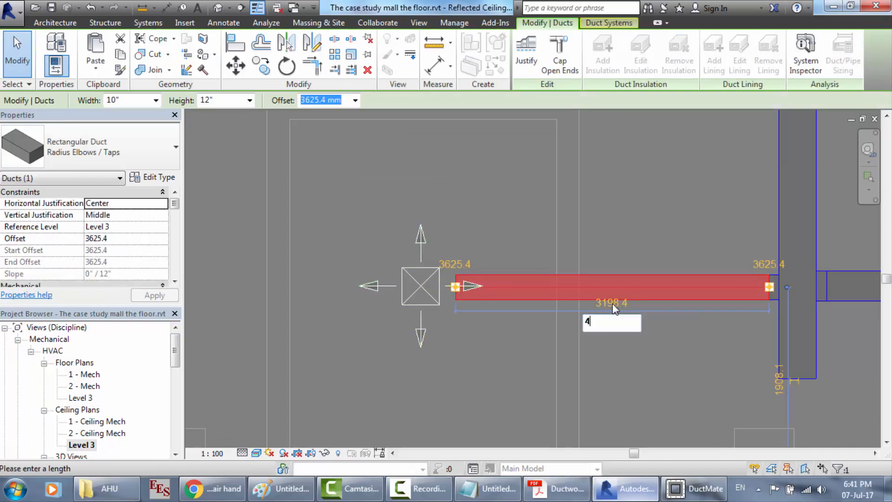
{"action": "type", "text": "000"}
{"action": "key", "text": "Return"}
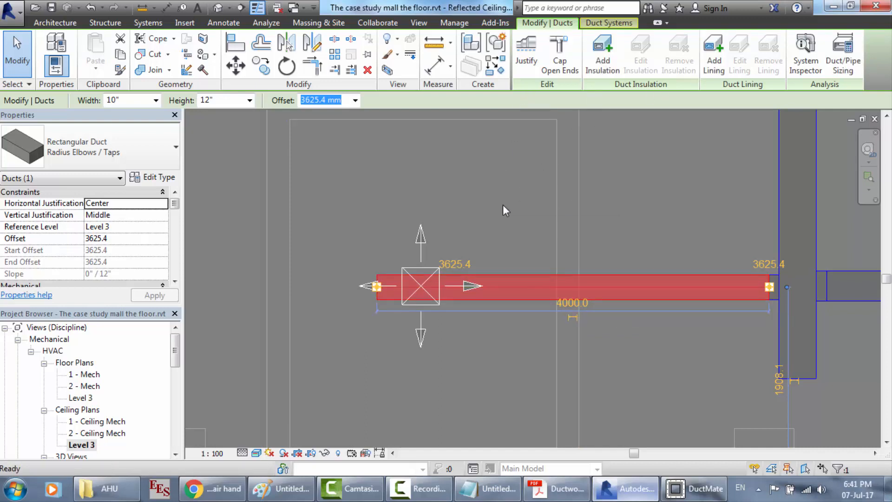
{"action": "key", "text": "Escape"}
Connect the copied diffuser into the 10" x 12" branch duct above it.
{"action": "left_click", "coordinate": [519, 280]}
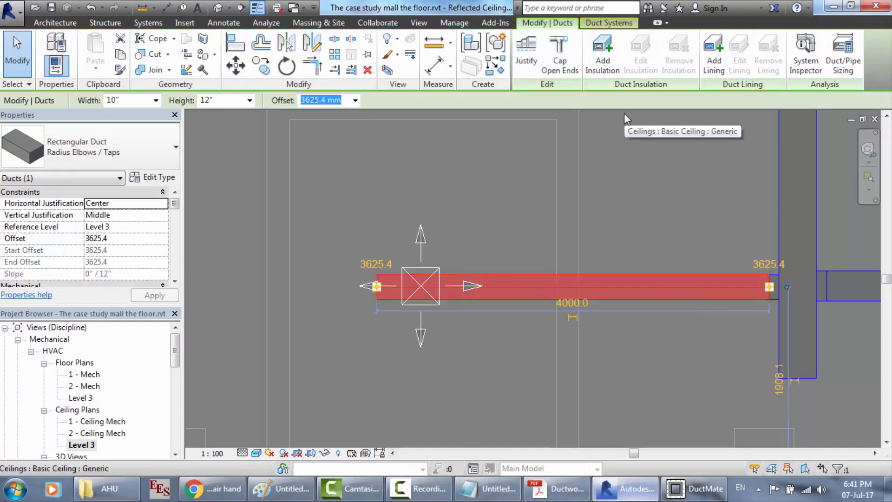
{"action": "left_click", "coordinate": [419, 336]}
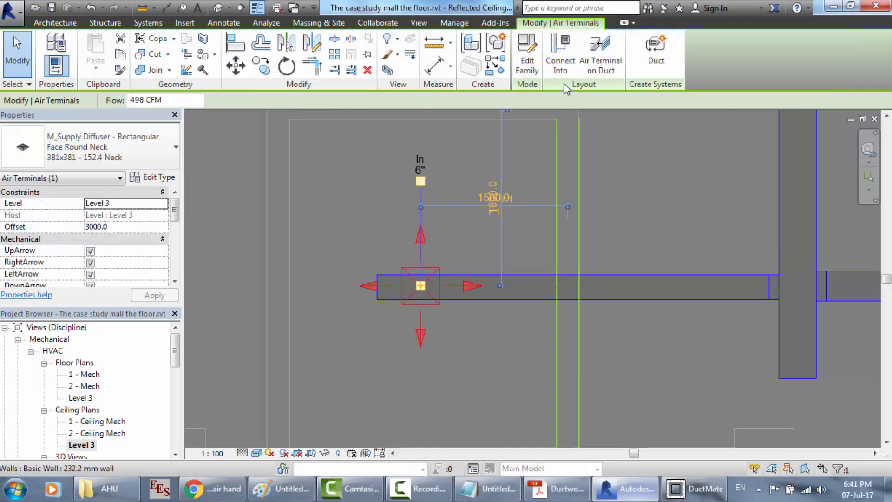
{"action": "key", "text": "Escape"}
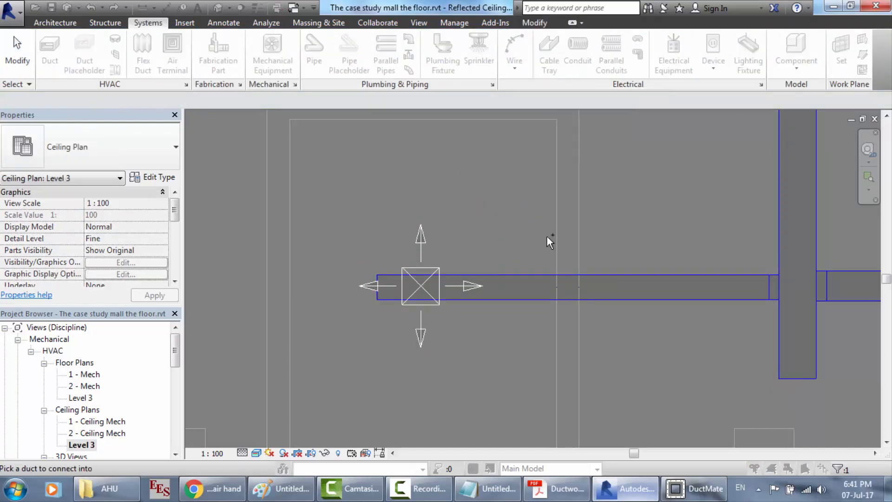
{"action": "left_click", "coordinate": [534, 288]}
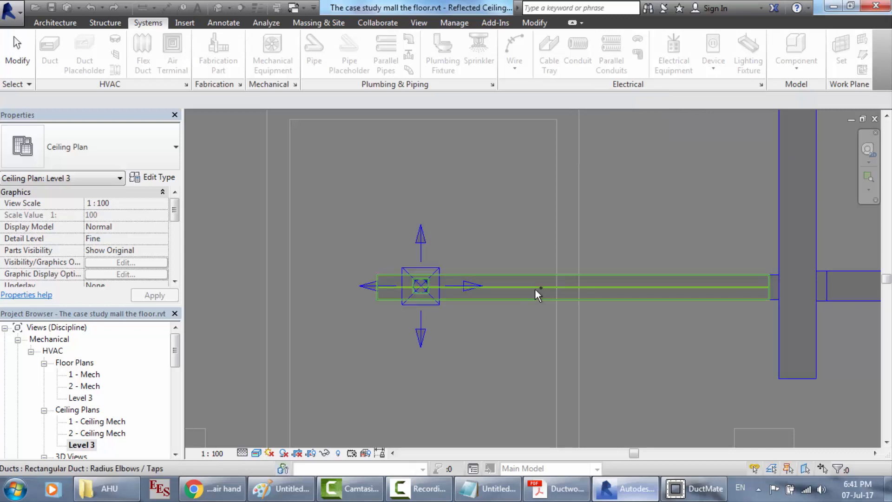
{"action": "scroll", "coordinate": [425, 182], "scroll_direction": "down", "scroll_amount": 1}
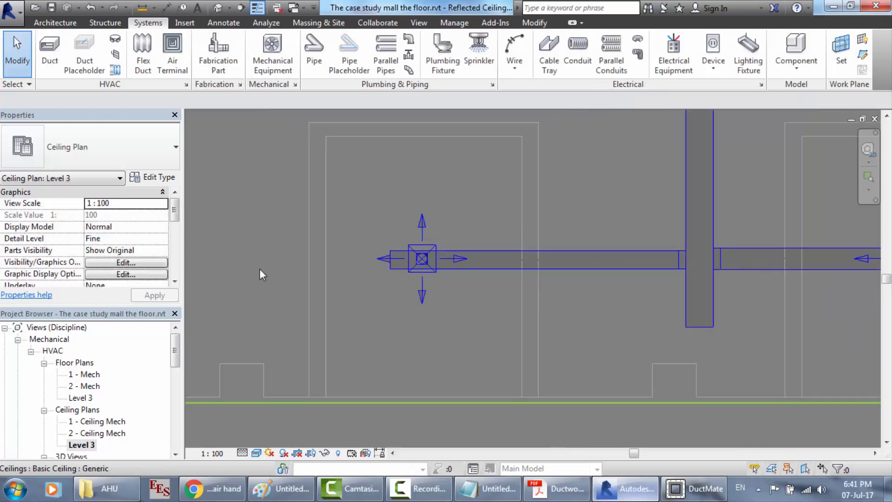
Check the end diffuser's flow in the ductwork PDF, then switch to DuctMate and calculate the duct size for a volume flow of 548 cfm.
{"action": "scroll", "coordinate": [260, 269], "scroll_direction": "down", "scroll_amount": 2}
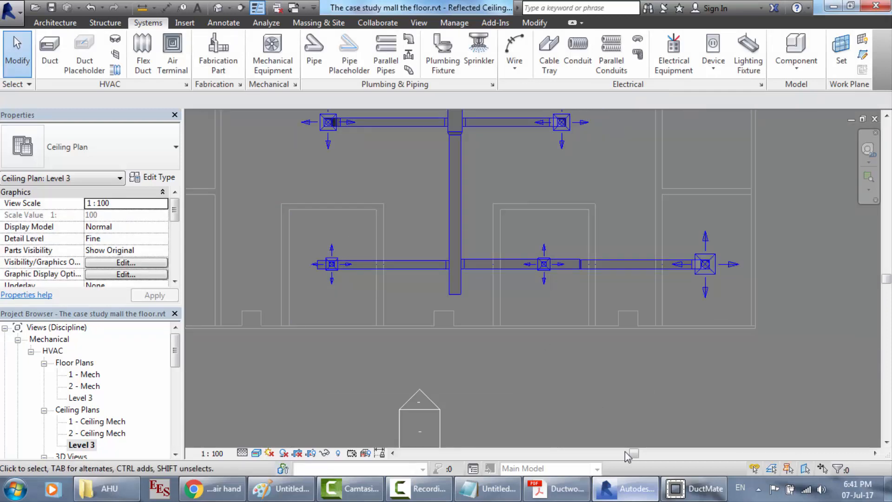
{"action": "left_click", "coordinate": [694, 488]}
{"action": "left_click", "coordinate": [557, 488]}
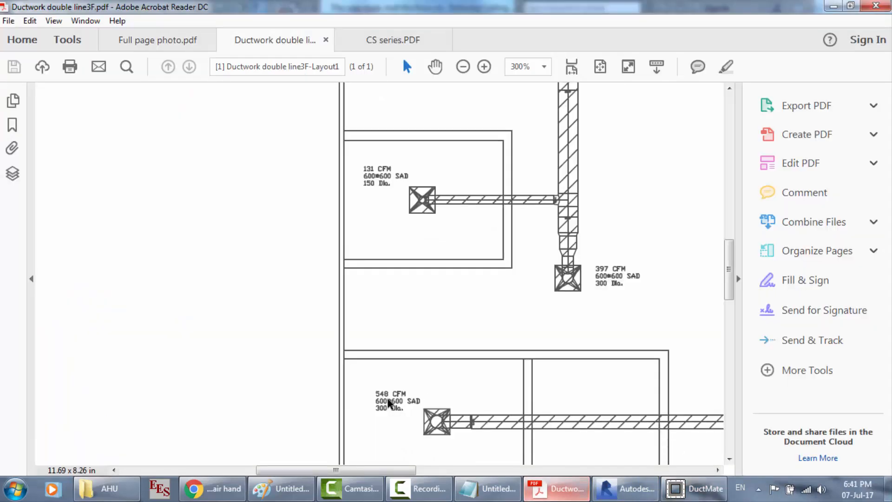
{"action": "left_click", "coordinate": [625, 488]}
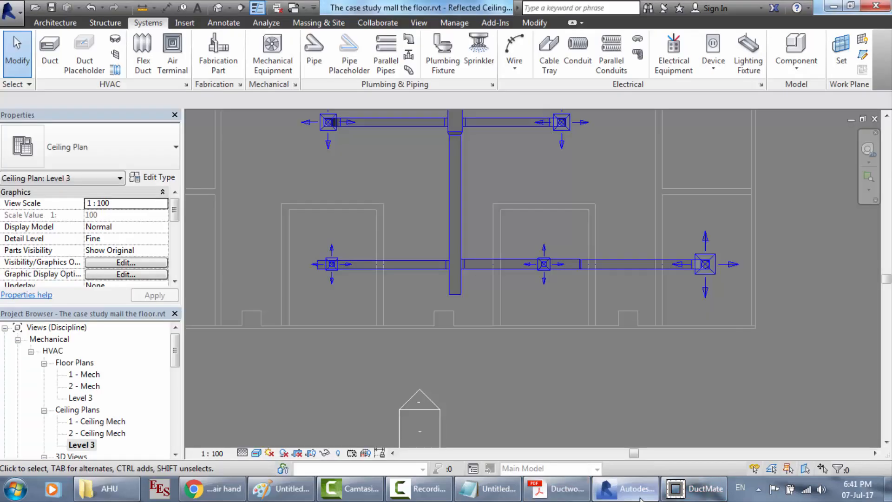
{"action": "left_click", "coordinate": [689, 496]}
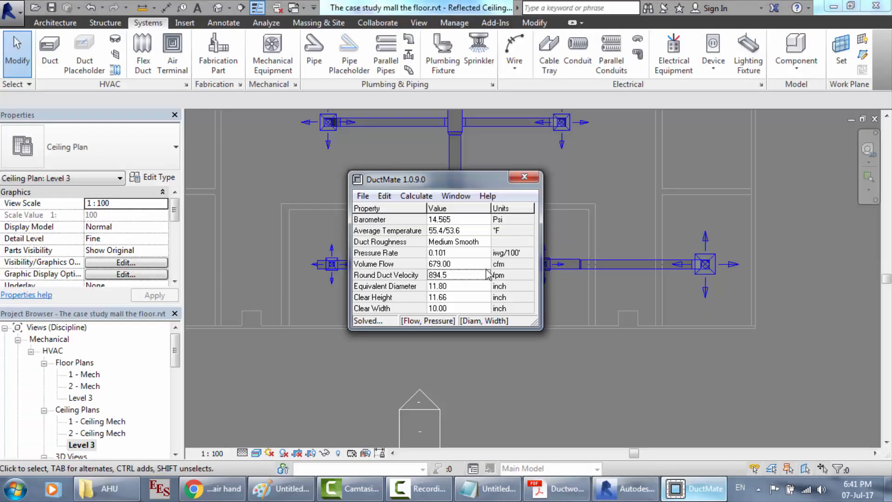
{"action": "left_click", "coordinate": [457, 265]}
{"action": "left_click", "coordinate": [447, 296]}
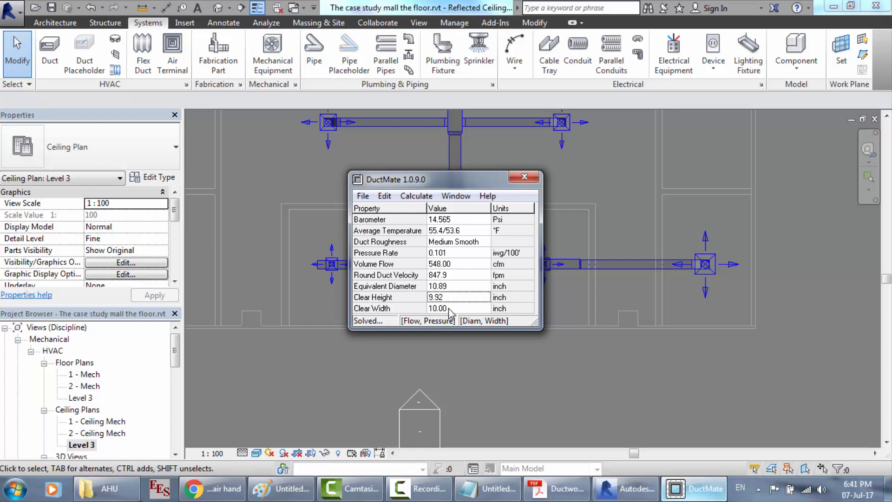
Return to Revit and start a new rectangular duct, keeping the 10" width and setting the height to 10".
{"action": "left_click", "coordinate": [608, 495]}
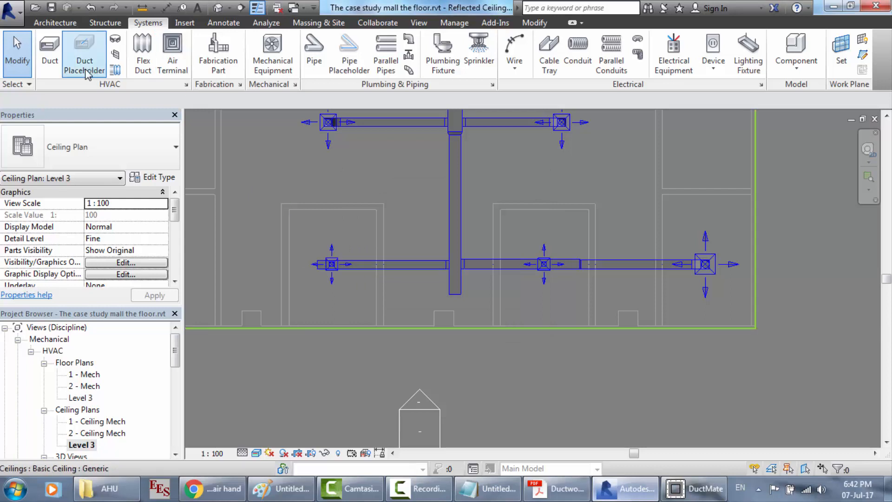
{"action": "left_click", "coordinate": [50, 51]}
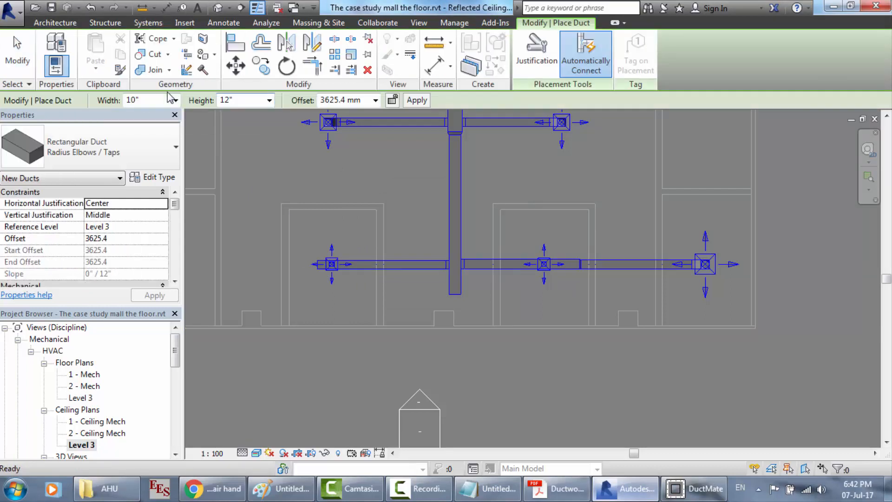
{"action": "left_click", "coordinate": [241, 100]}
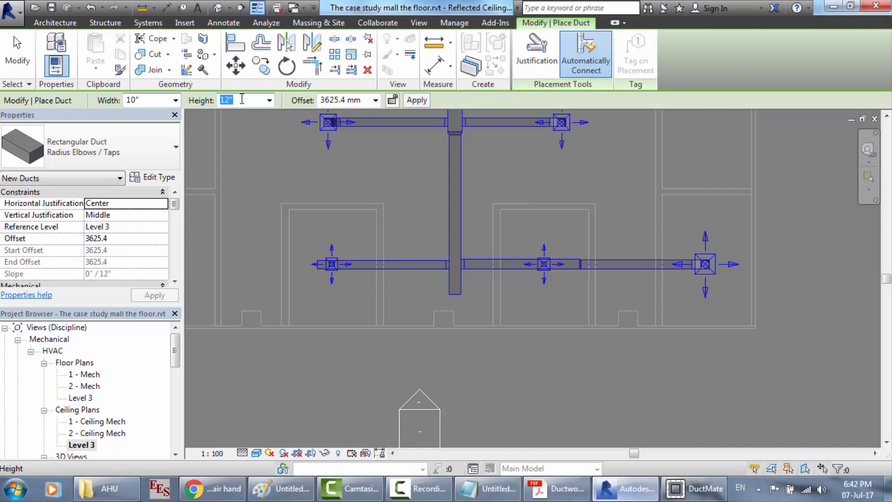
{"action": "type", "text": "10"}
{"action": "key", "text": "Return"}
{"action": "key", "text": "Return"}
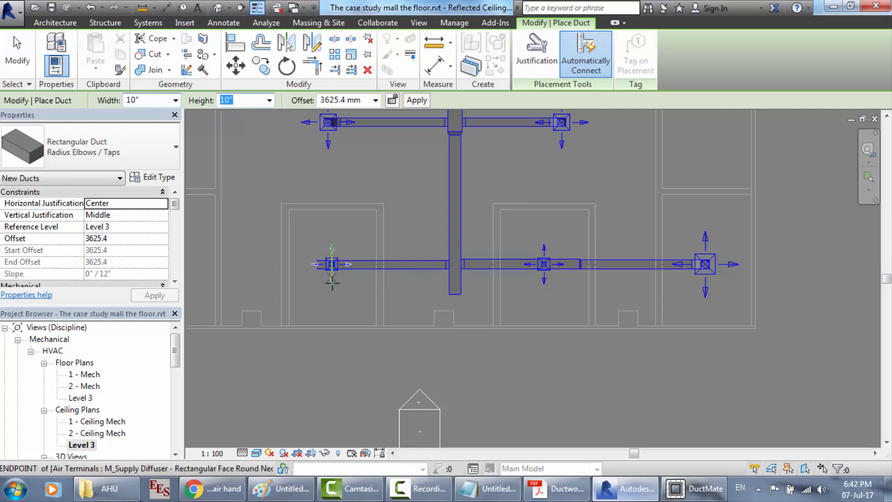
Draw a 10" x 10" duct about 4200 mm long from the 10" x 12" branch duct's open end into the end room.
{"action": "left_click", "coordinate": [316, 264]}
{"action": "scroll", "coordinate": [274, 362], "scroll_direction": "up", "scroll_amount": 3}
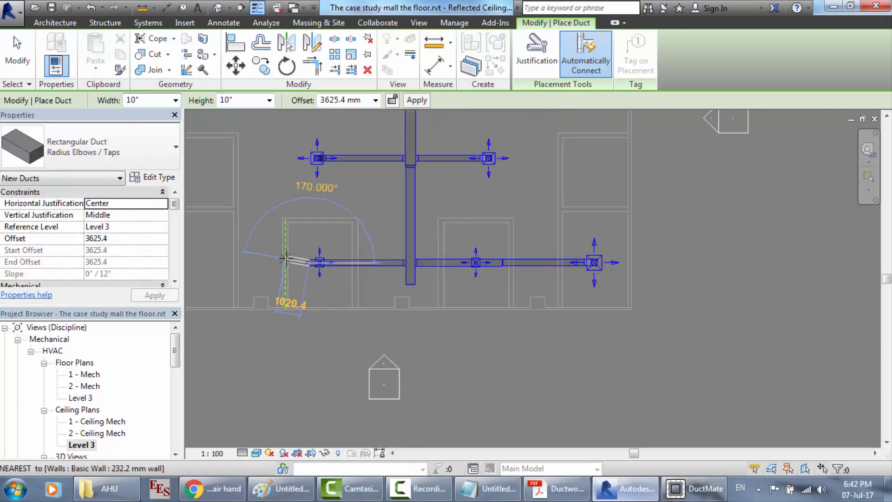
{"action": "scroll", "coordinate": [285, 258], "scroll_direction": "up", "scroll_amount": 2}
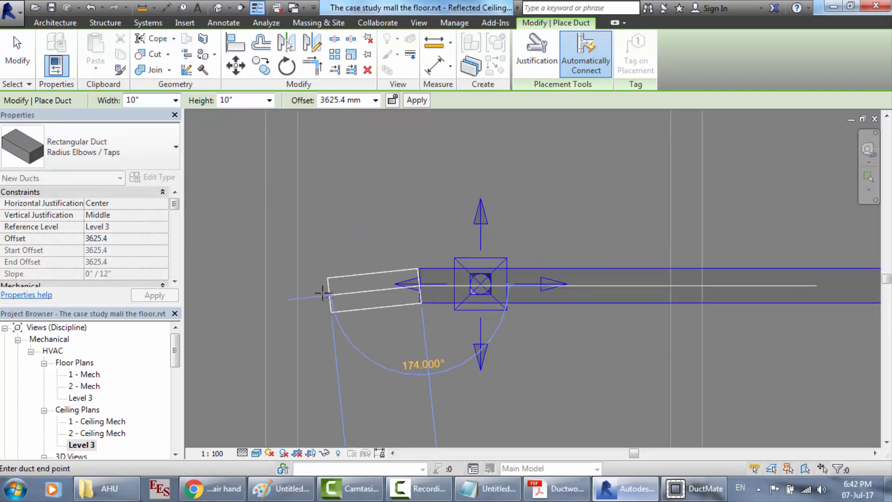
{"action": "scroll", "coordinate": [260, 292], "scroll_direction": "down", "scroll_amount": 5}
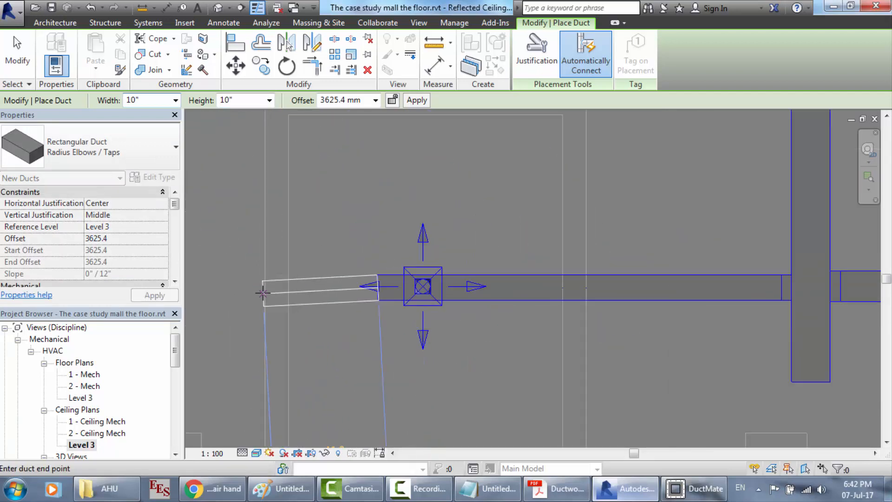
{"action": "scroll", "coordinate": [209, 281], "scroll_direction": "down", "scroll_amount": 2}
{"action": "scroll", "coordinate": [193, 281], "scroll_direction": "up", "scroll_amount": 5}
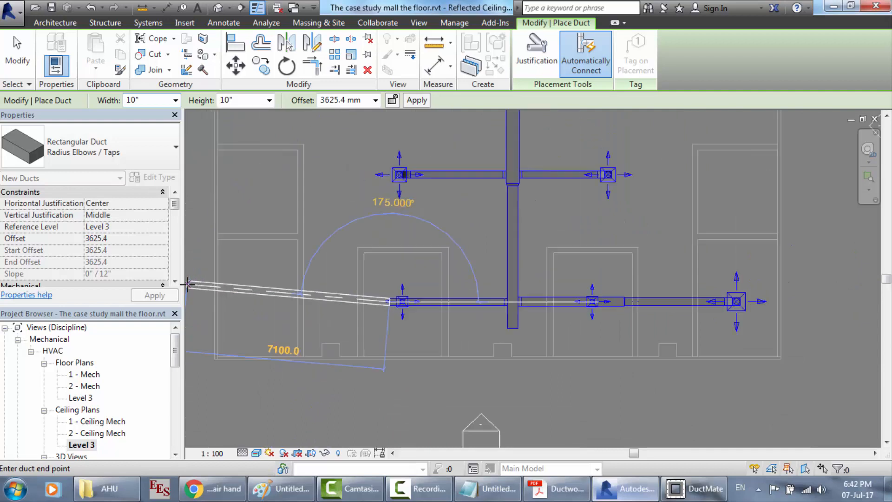
{"action": "scroll", "coordinate": [327, 273], "scroll_direction": "up", "scroll_amount": 3}
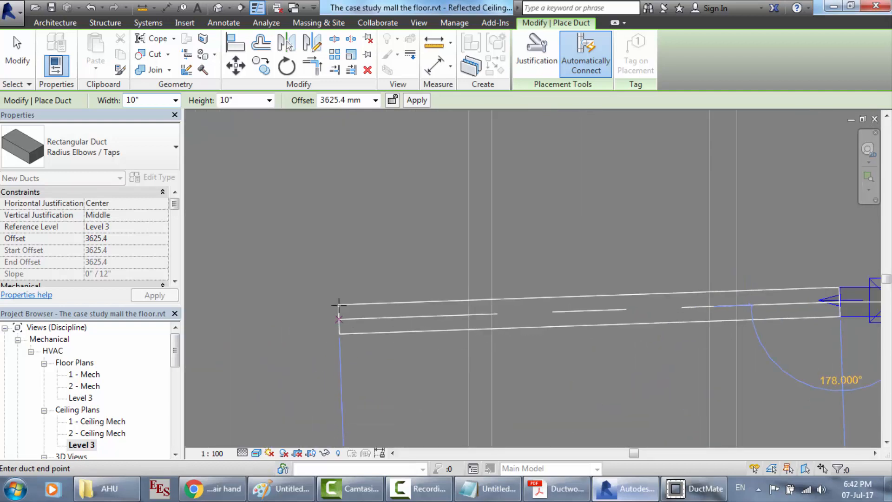
{"action": "scroll", "coordinate": [320, 275], "scroll_direction": "down", "scroll_amount": 3}
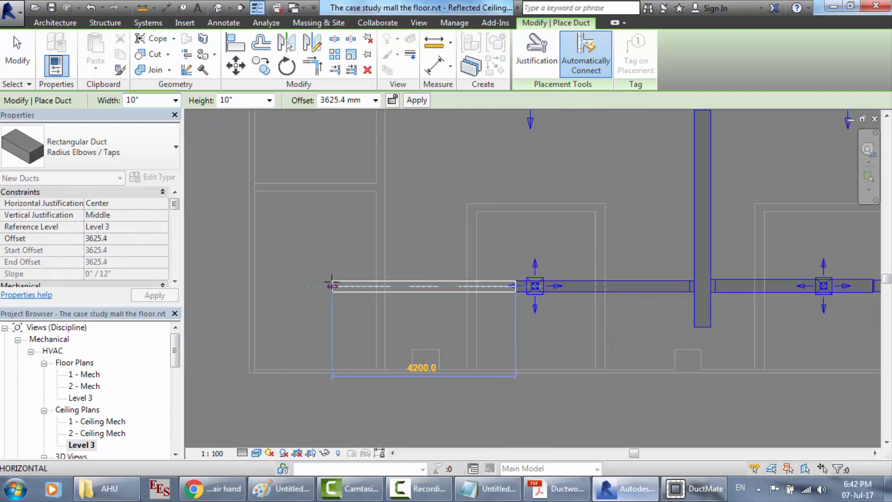
{"action": "left_click", "coordinate": [331, 284]}
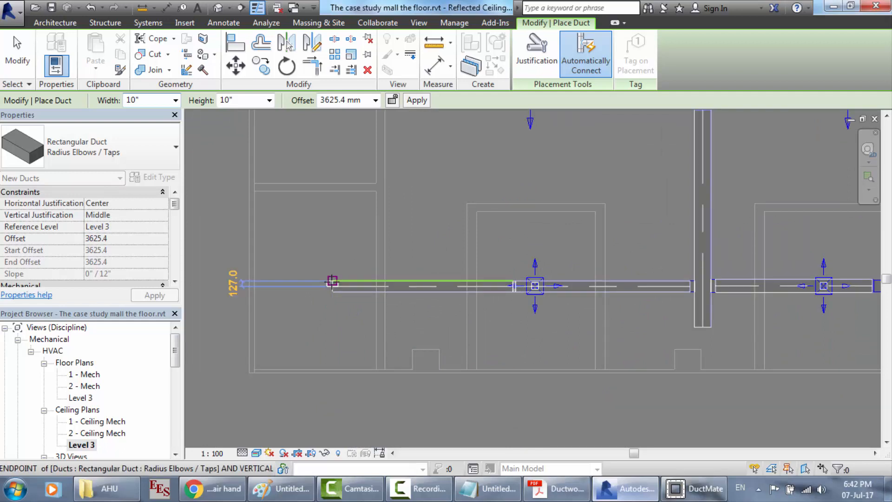
{"action": "key", "text": "Escape"}
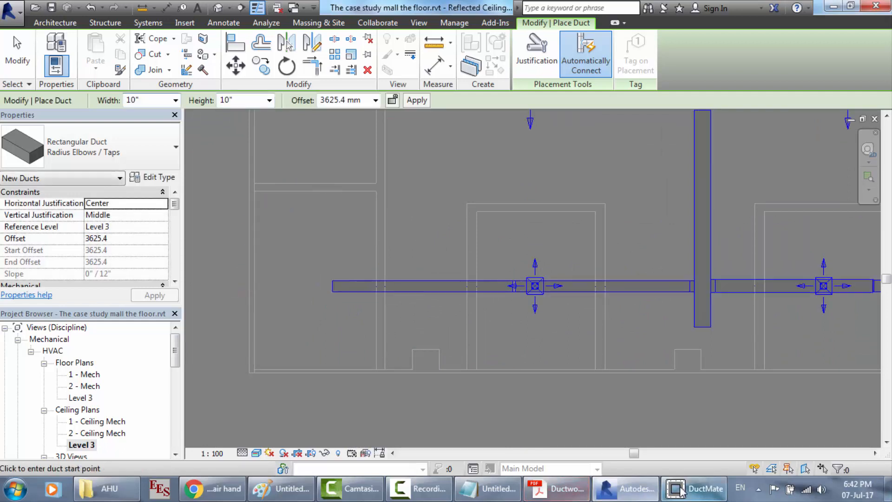
Check the end diffuser's label in the ductwork PDF and the ceiling diffuser performance table in the other PDF, then return to Revit.
{"action": "left_click", "coordinate": [565, 499]}
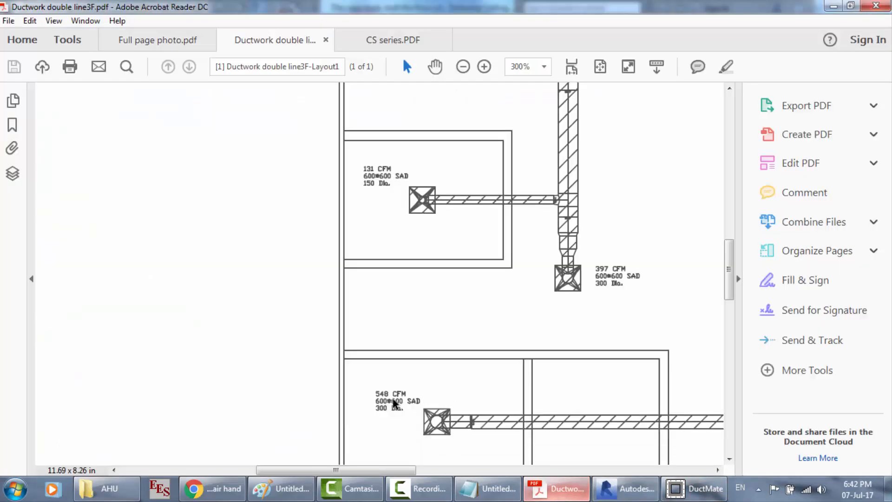
{"action": "left_click", "coordinate": [184, 45]}
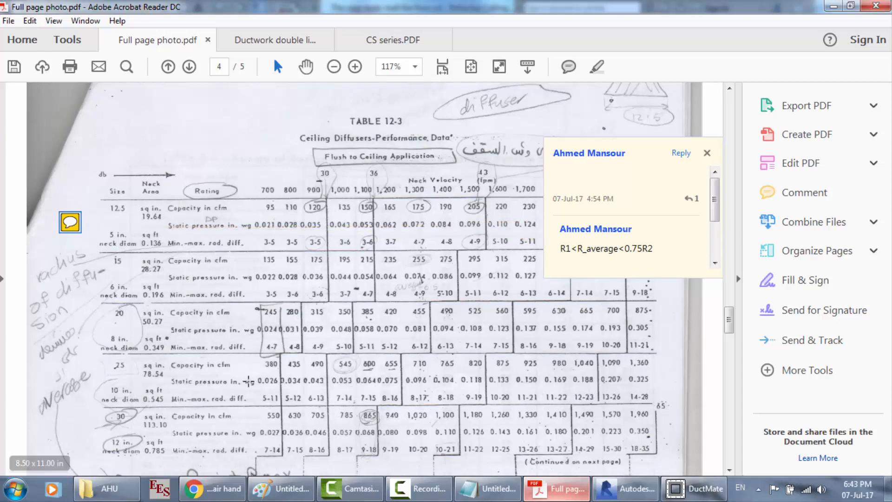
{"action": "left_click", "coordinate": [625, 488]}
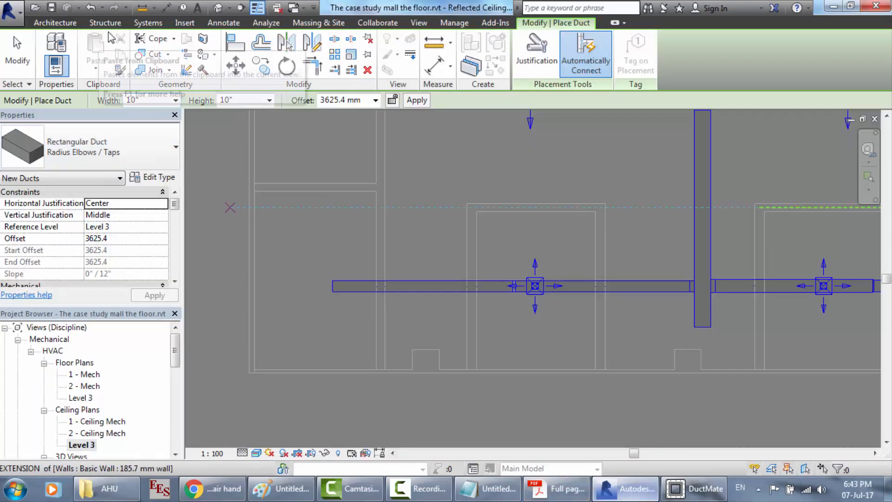
Place a 635x635 - 254 Neck supply diffuser in the end room, in line with the branch duct and 1500 mm from the room's wall.
{"action": "left_click", "coordinate": [149, 23]}
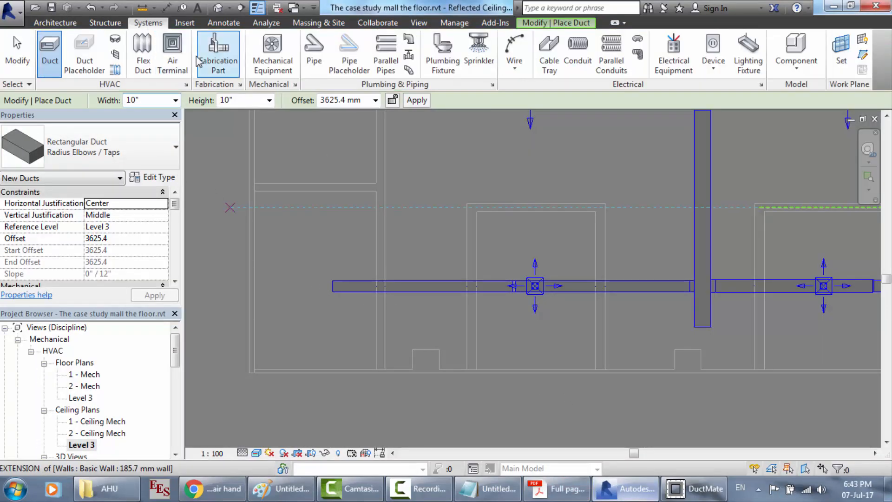
{"action": "left_click", "coordinate": [171, 52]}
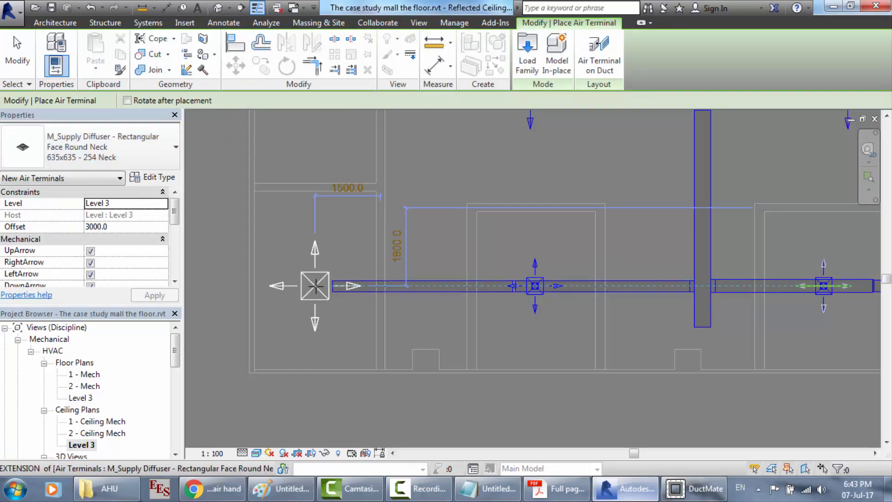
{"action": "left_click", "coordinate": [315, 286]}
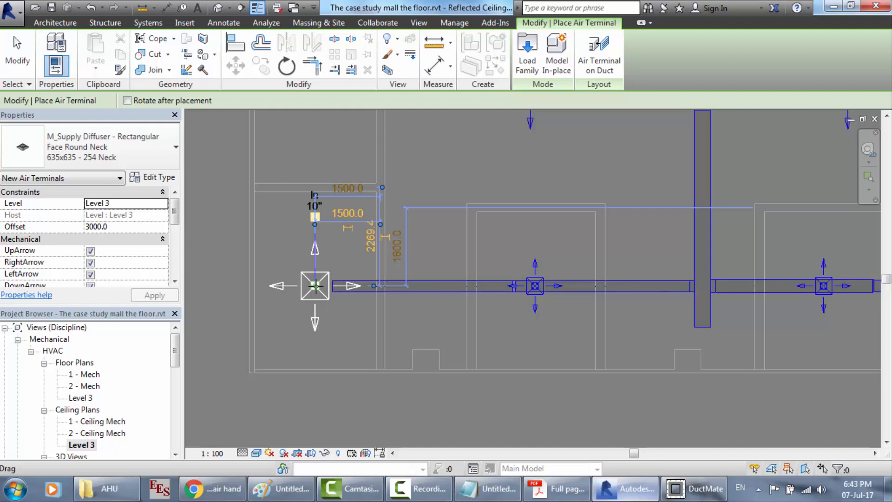
{"action": "key", "text": "Escape"}
{"action": "key", "text": "Escape"}
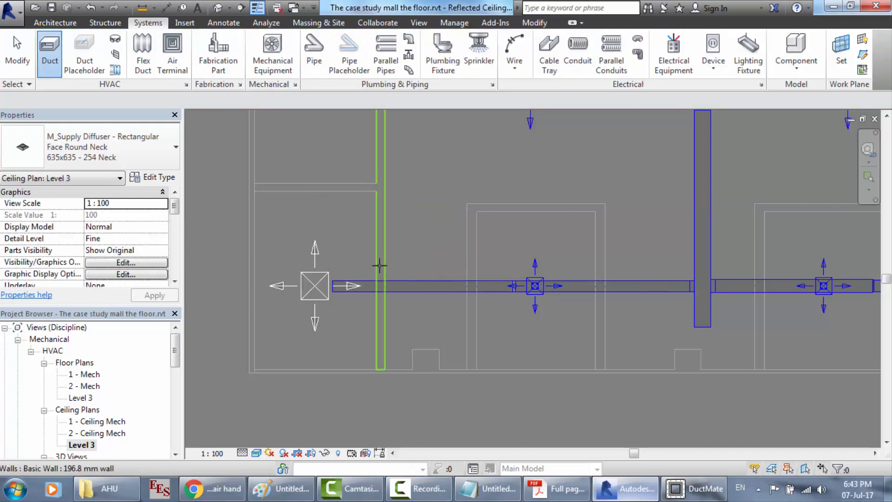
Delete the 10" x 10" extension duct and try to redraw it from the branch end to the new diffuser.
{"action": "left_click", "coordinate": [406, 282]}
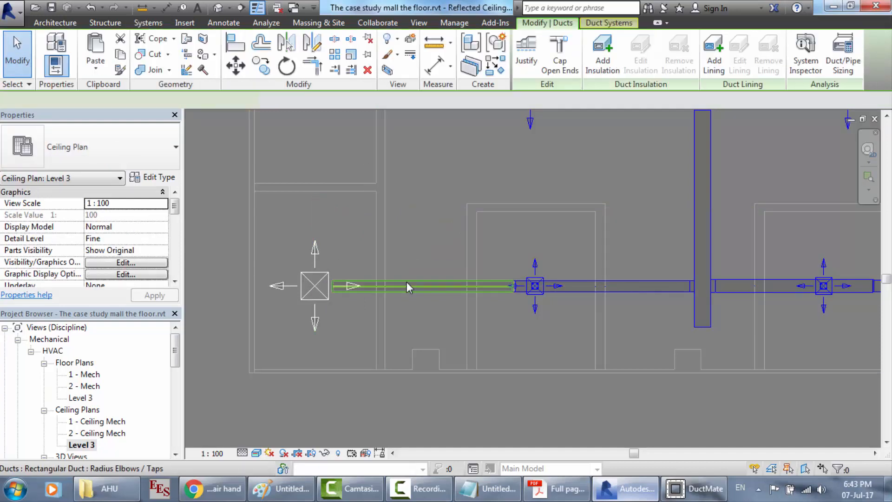
{"action": "key", "text": "Delete"}
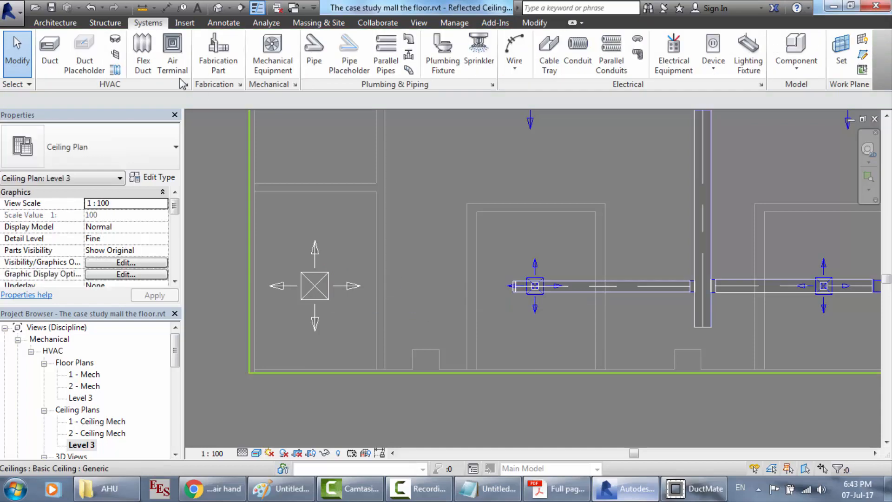
{"action": "left_click", "coordinate": [49, 53]}
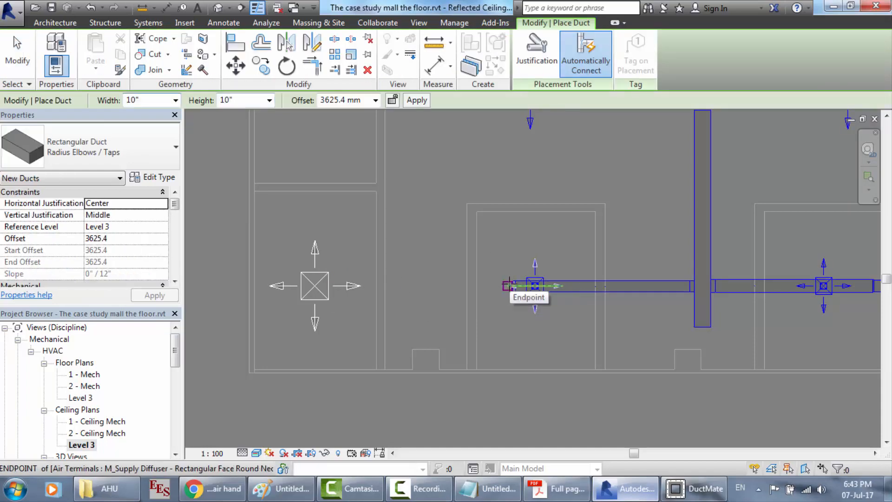
{"action": "left_click", "coordinate": [510, 284]}
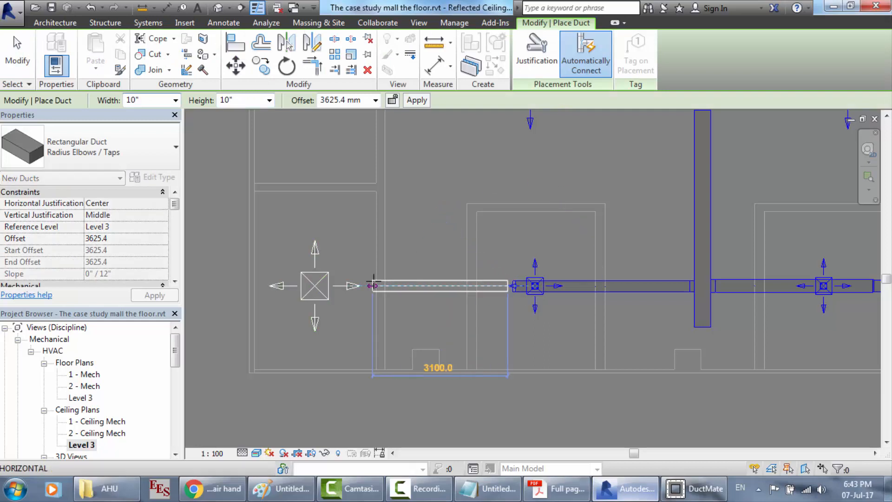
{"action": "left_click", "coordinate": [329, 285]}
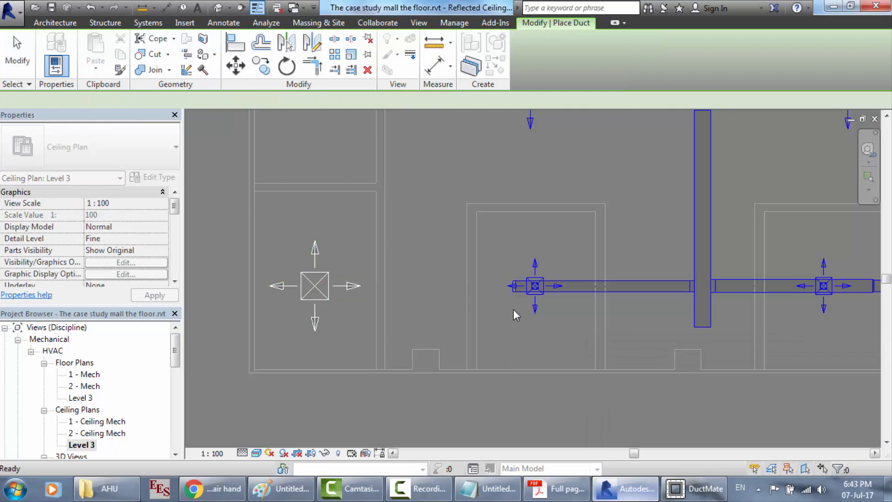
{"action": "key", "text": "Escape"}
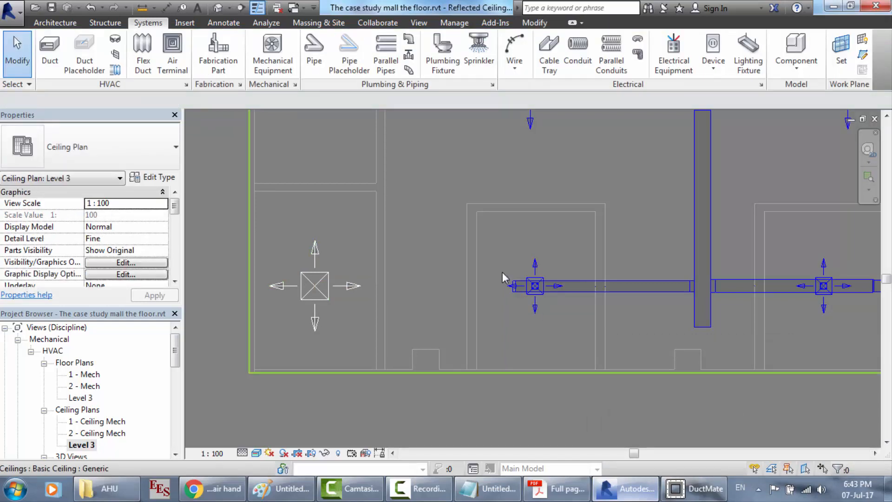
Delete the leftover transition fitting at the open end of the 10" x 12" branch duct.
{"action": "scroll", "coordinate": [502, 272], "scroll_direction": "up", "scroll_amount": 4}
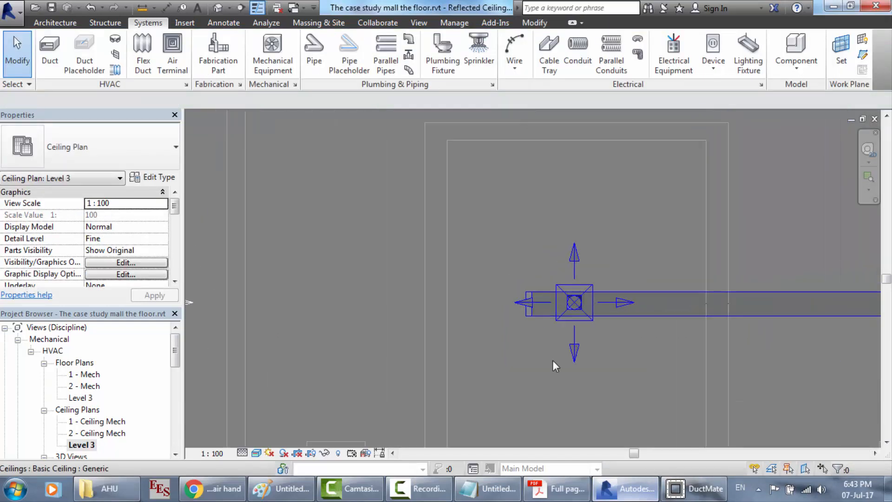
{"action": "scroll", "coordinate": [553, 360], "scroll_direction": "up", "scroll_amount": 3}
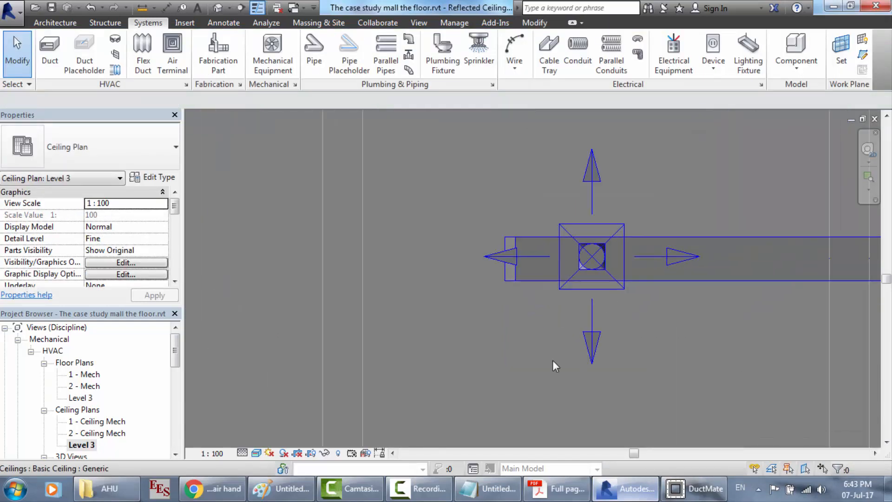
{"action": "left_click", "coordinate": [505, 277]}
{"action": "key", "text": "Delete"}
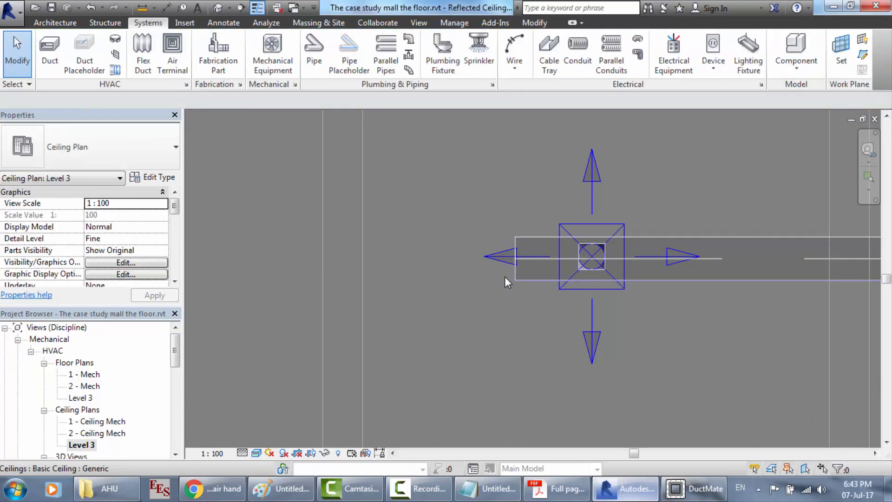
Check the size and offset of the branch duct that feeds the copied diffuser.
{"action": "scroll", "coordinate": [478, 191], "scroll_direction": "down", "scroll_amount": 4}
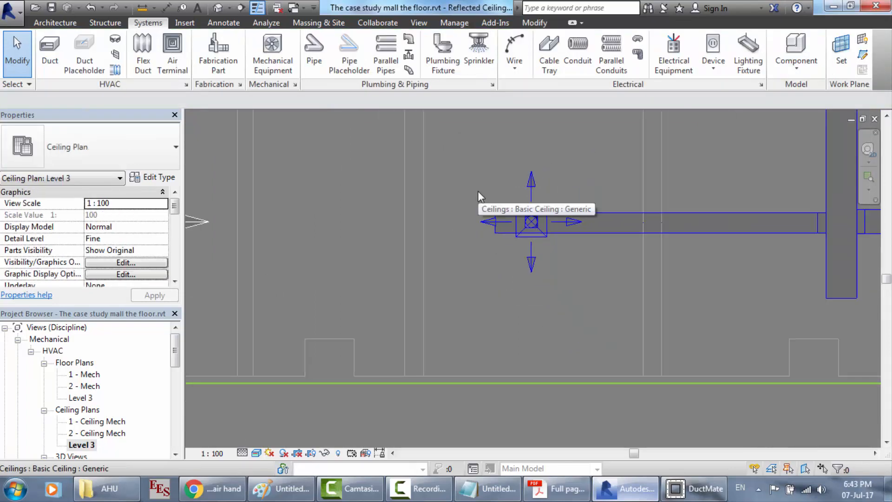
{"action": "scroll", "coordinate": [478, 191], "scroll_direction": "down", "scroll_amount": 2}
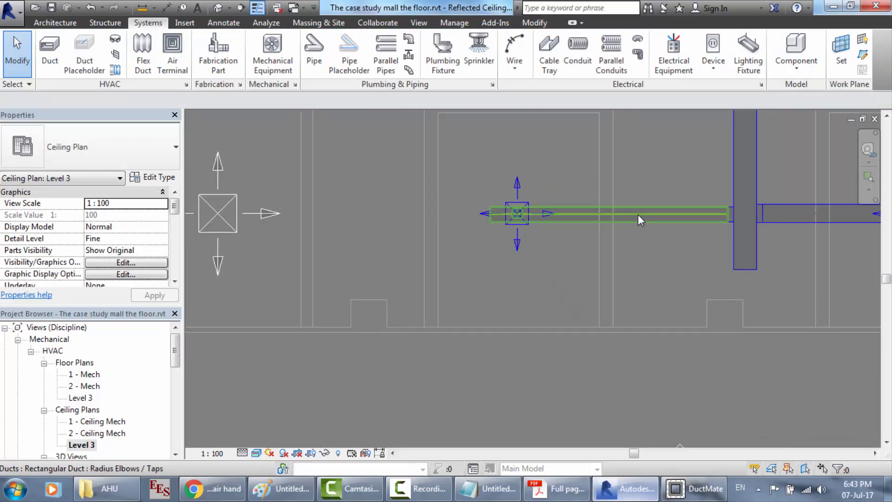
{"action": "scroll", "coordinate": [319, 191], "scroll_direction": "up", "scroll_amount": 1}
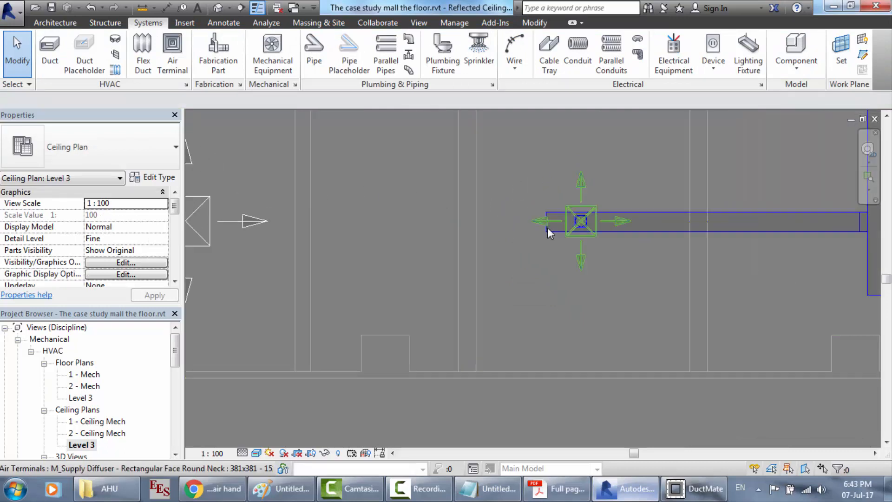
{"action": "left_click", "coordinate": [652, 220]}
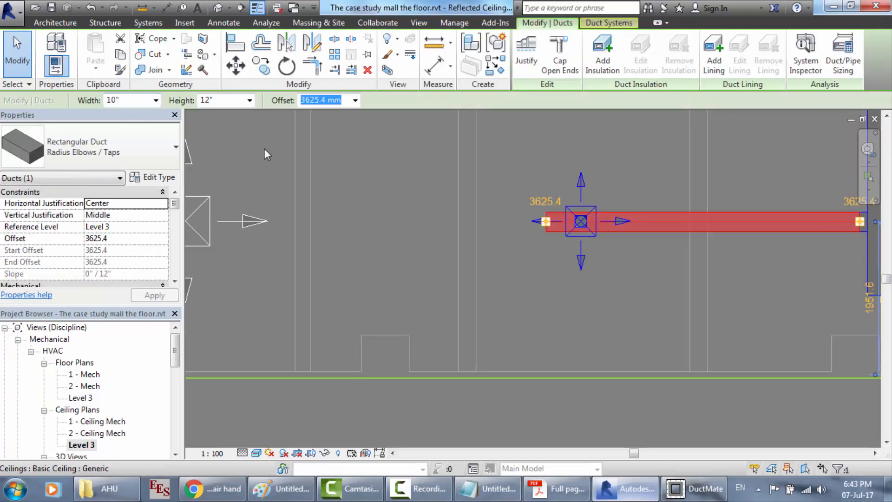
{"action": "key", "text": "Escape"}
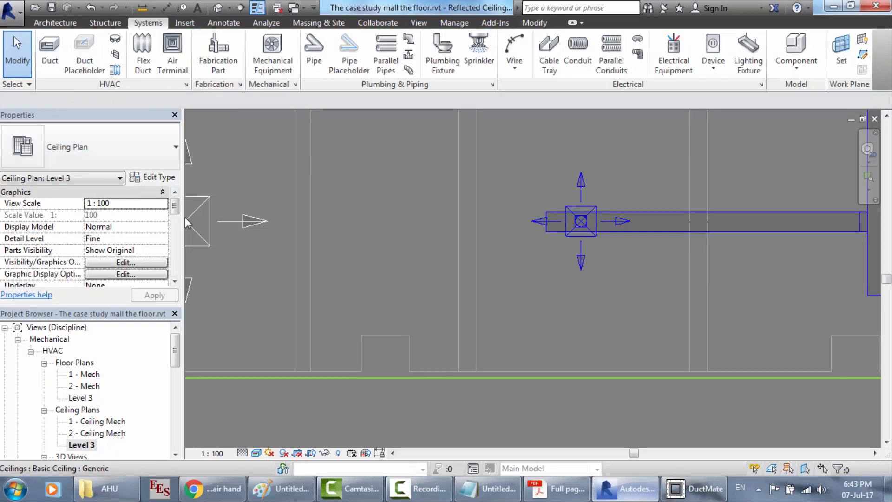
{"action": "left_click", "coordinate": [204, 232]}
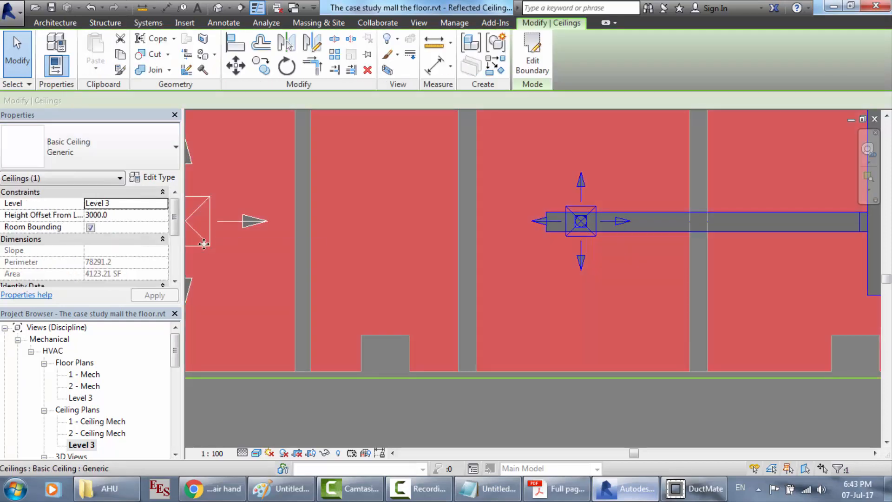
{"action": "key", "text": "Escape"}
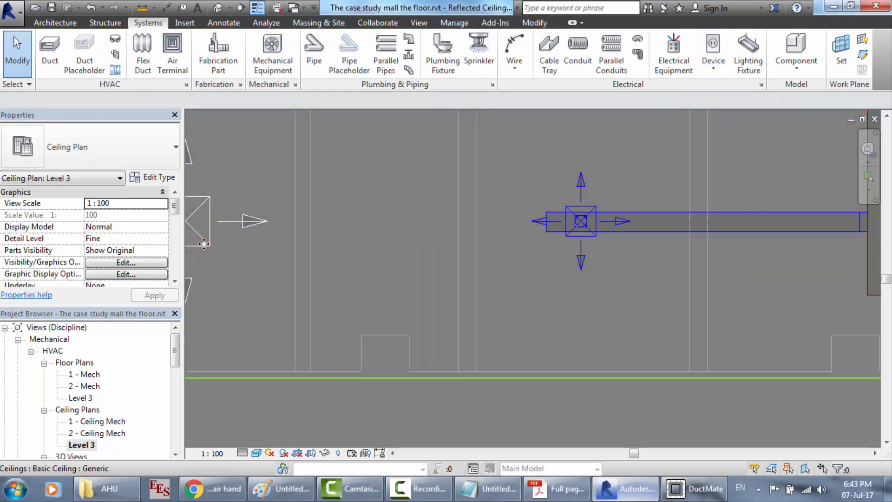
Try to draw a 10" x 10" duct from the open end of the branch duct to the end-room diffuser's centre.
{"action": "left_click", "coordinate": [50, 52]}
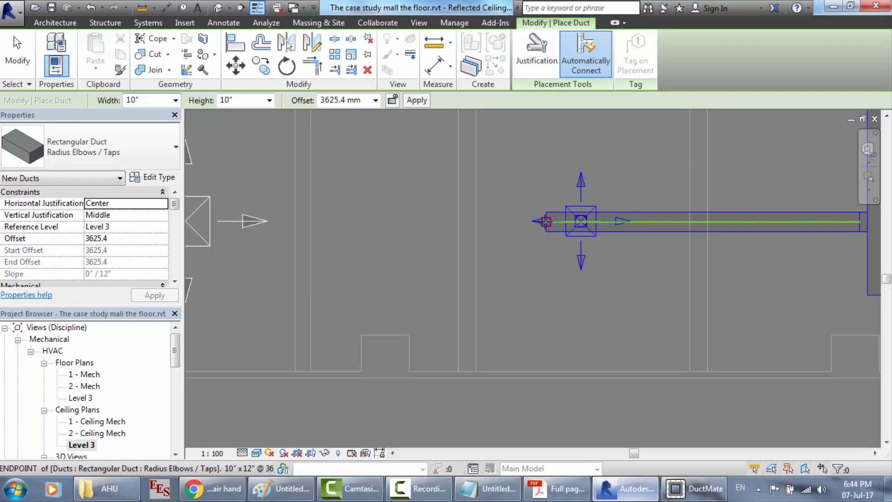
{"action": "left_click", "coordinate": [545, 221]}
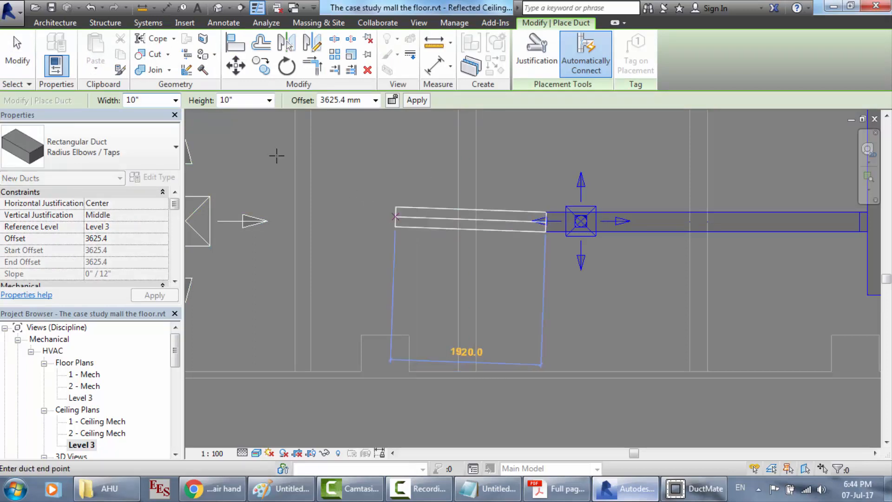
{"action": "scroll", "coordinate": [211, 222], "scroll_direction": "down", "scroll_amount": 2}
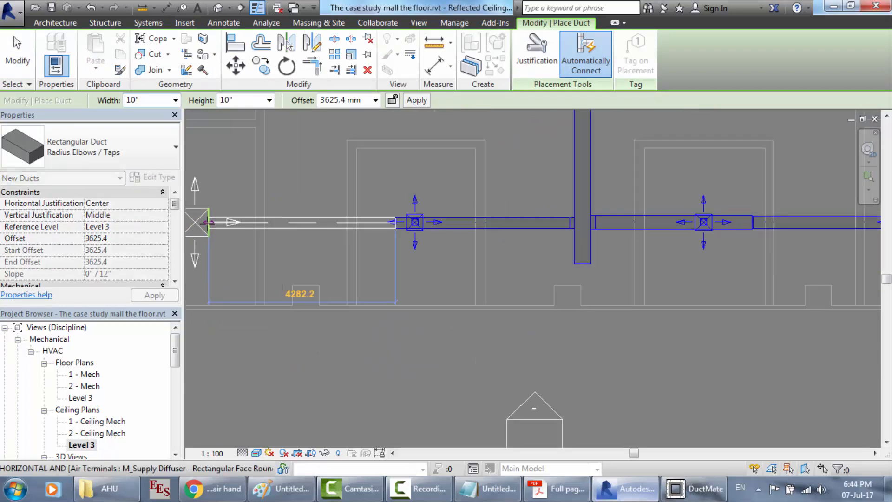
{"action": "scroll", "coordinate": [200, 223], "scroll_direction": "down", "scroll_amount": 1}
{"action": "scroll", "coordinate": [190, 225], "scroll_direction": "up", "scroll_amount": 4}
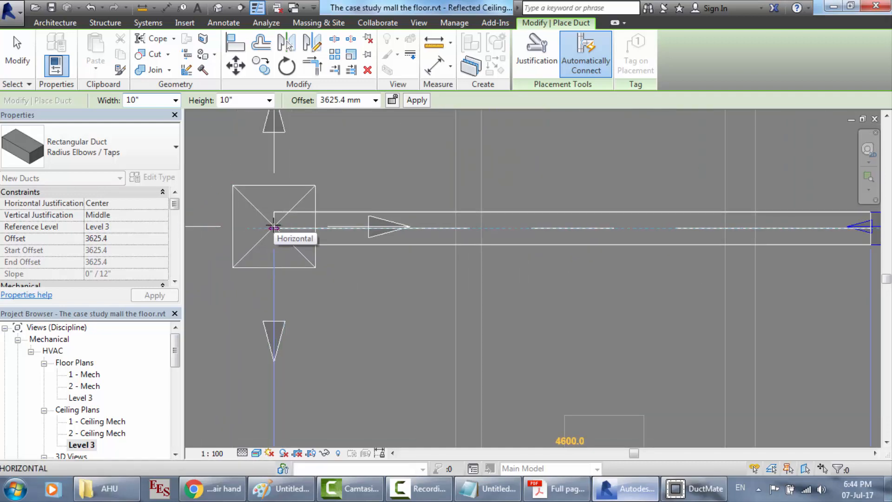
{"action": "left_click", "coordinate": [274, 227]}
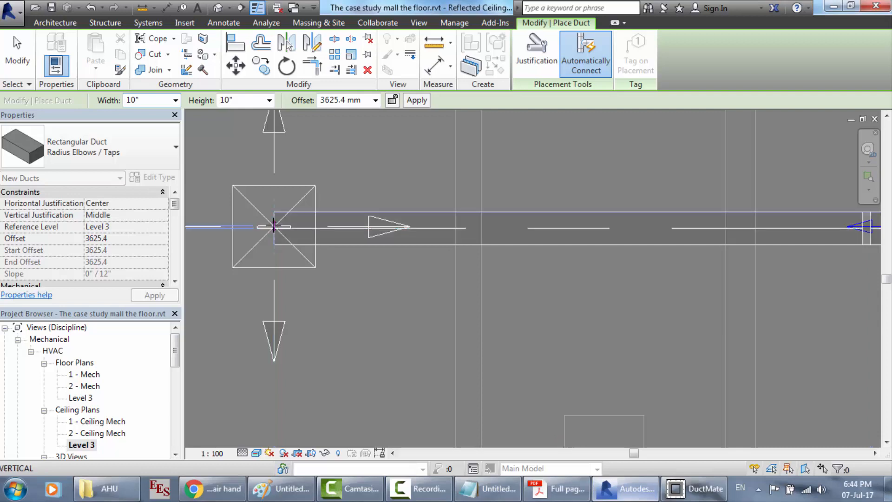
{"action": "key", "text": "Escape"}
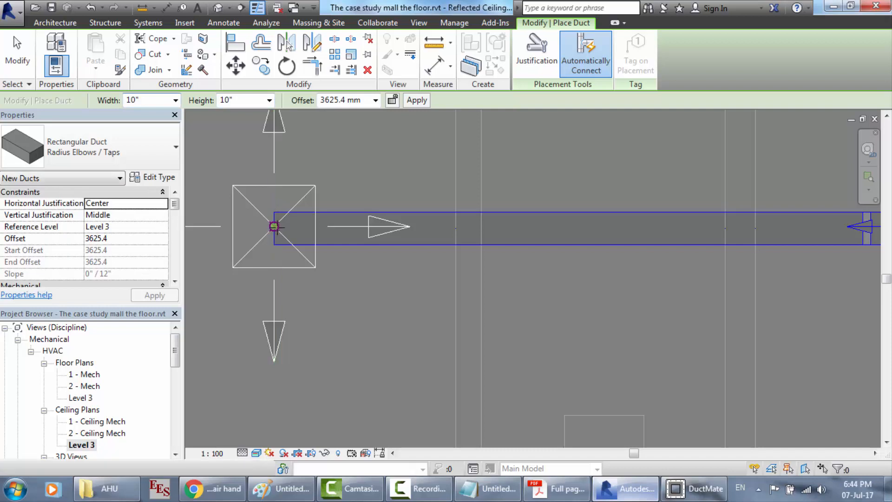
{"action": "key", "text": "Escape"}
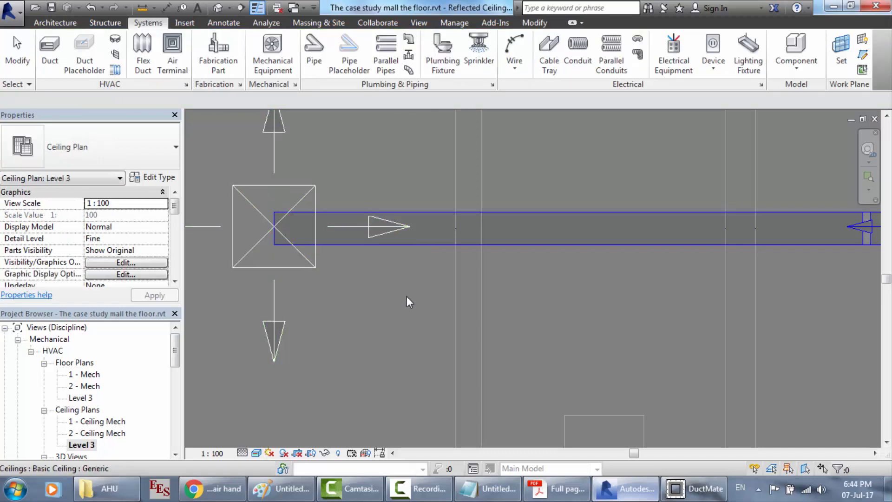
{"action": "scroll", "coordinate": [405, 297], "scroll_direction": "down", "scroll_amount": 2}
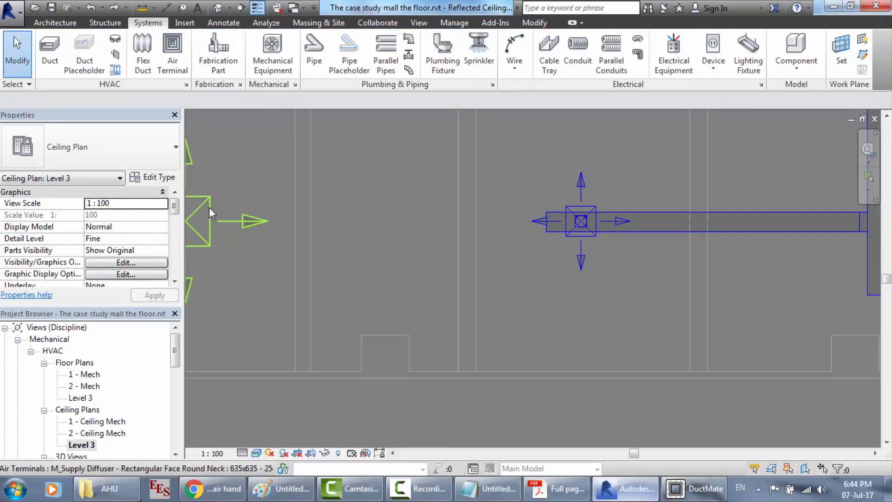
Try to draw the 10" x 10" duct in reverse, from the end-room diffuser back toward the branch duct's open end.
{"action": "left_click", "coordinate": [58, 58]}
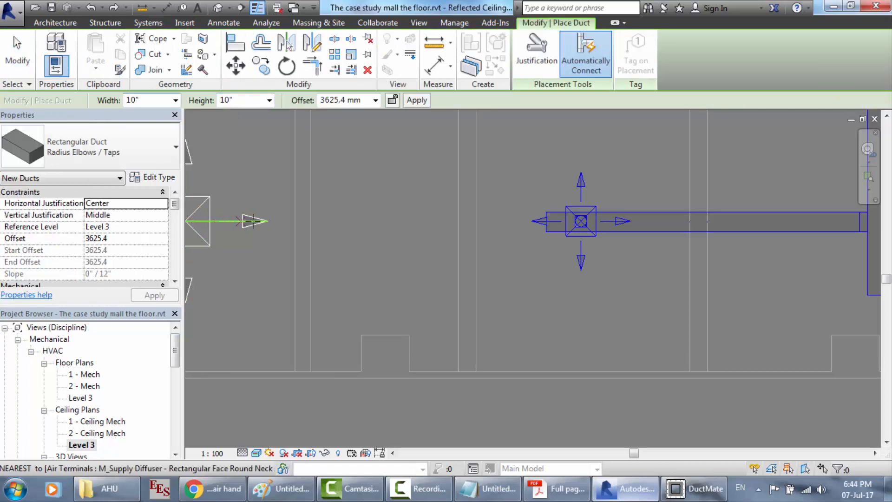
{"action": "scroll", "coordinate": [267, 221], "scroll_direction": "down", "scroll_amount": 2}
{"action": "scroll", "coordinate": [203, 219], "scroll_direction": "up", "scroll_amount": 2}
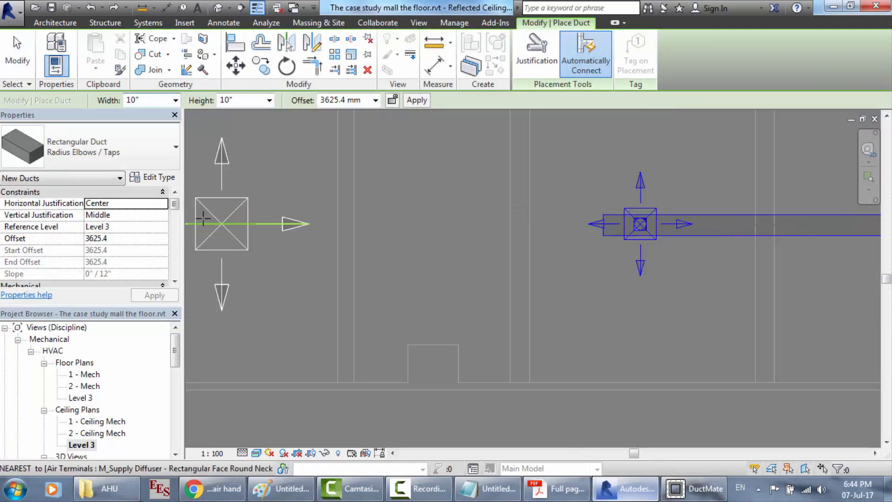
{"action": "scroll", "coordinate": [203, 219], "scroll_direction": "up", "scroll_amount": 1}
{"action": "left_click", "coordinate": [226, 225]}
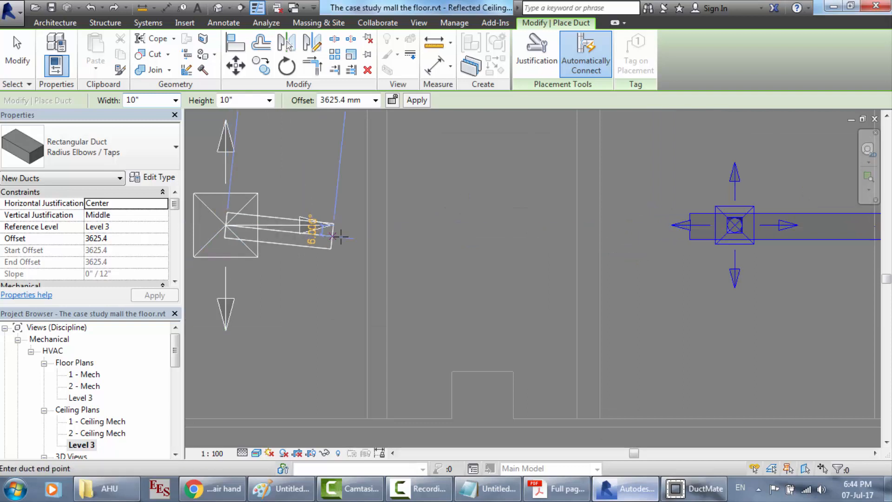
{"action": "left_click", "coordinate": [472, 224]}
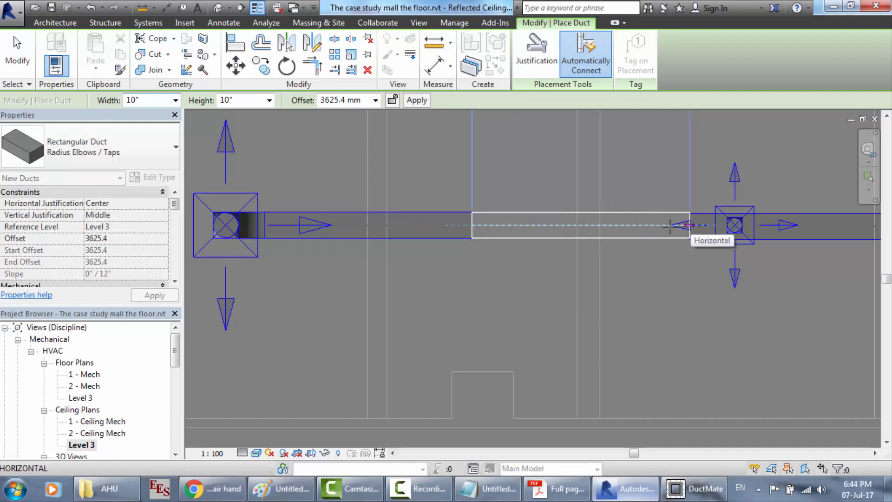
{"action": "key", "text": "Escape"}
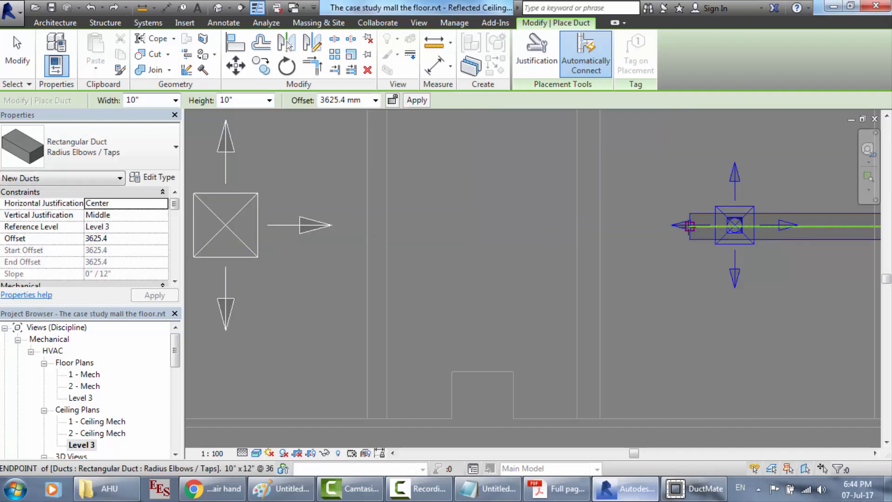
Draw a 10" x 10" duct about 4600 mm long at 3625.4 mm offset from the branch duct's end to the end-room diffuser.
{"action": "left_click", "coordinate": [689, 226]}
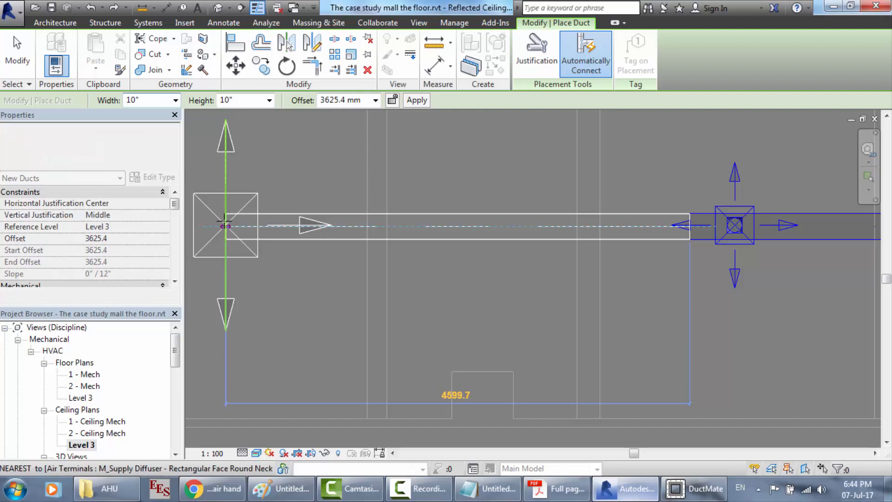
{"action": "left_click", "coordinate": [225, 226]}
{"action": "key", "text": "Escape"}
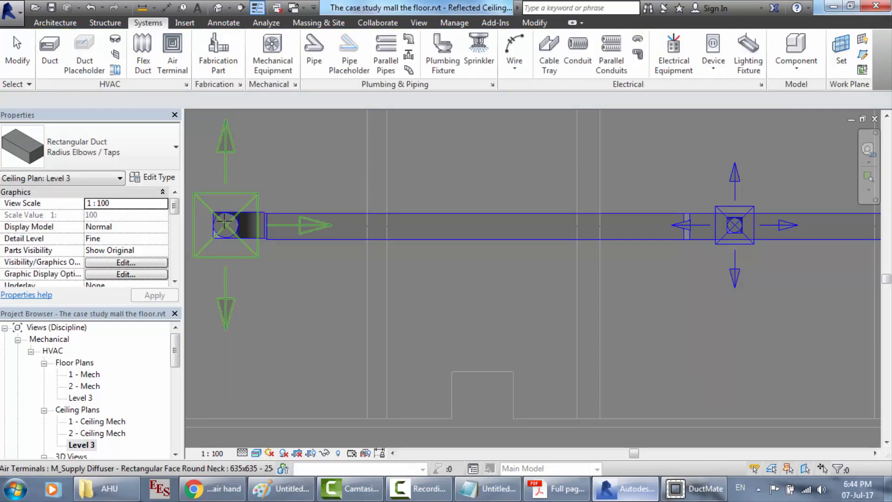
Inspect in 3D how the far 635x635 - 254 Neck diffuser connects to the end of its branch duct.
{"action": "left_click", "coordinate": [217, 8]}
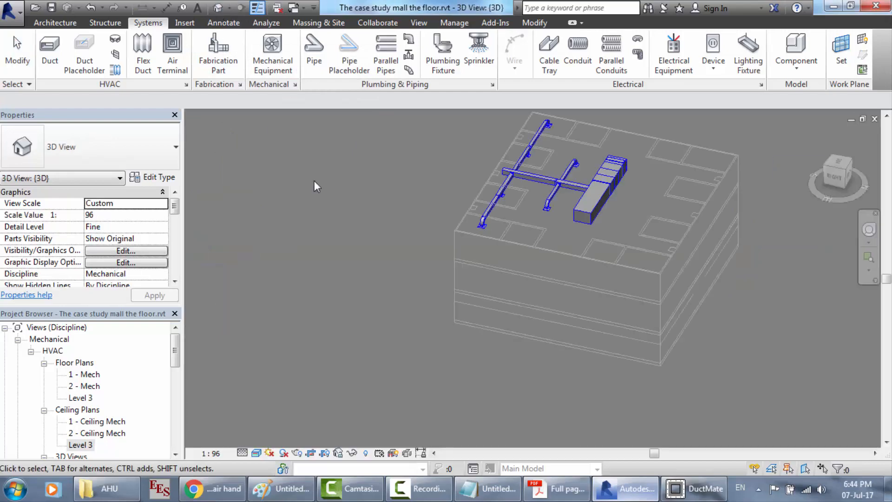
{"action": "scroll", "coordinate": [553, 118], "scroll_direction": "up", "scroll_amount": 5}
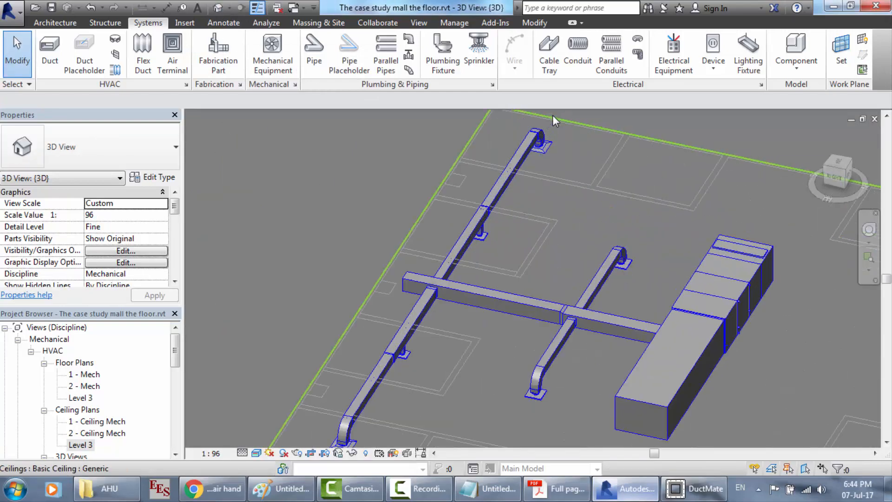
{"action": "scroll", "coordinate": [553, 115], "scroll_direction": "up", "scroll_amount": 3}
{"action": "scroll", "coordinate": [511, 256], "scroll_direction": "up", "scroll_amount": 2}
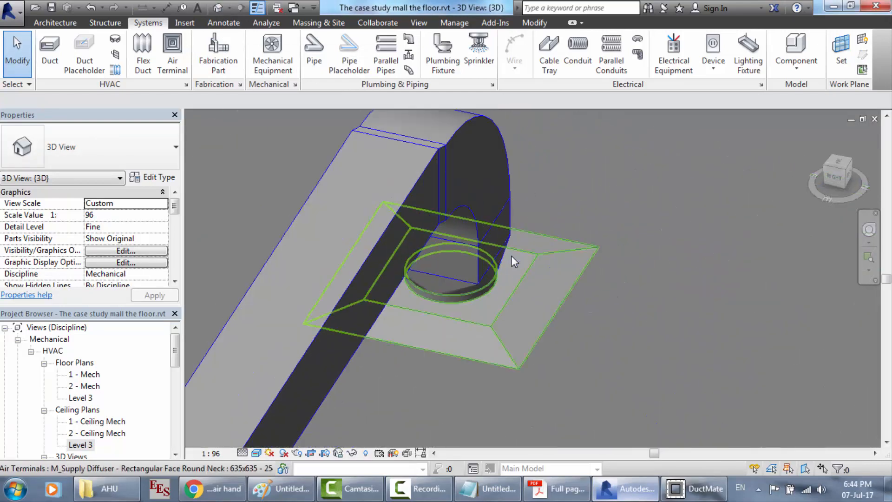
{"action": "scroll", "coordinate": [542, 262], "scroll_direction": "up", "scroll_amount": 2}
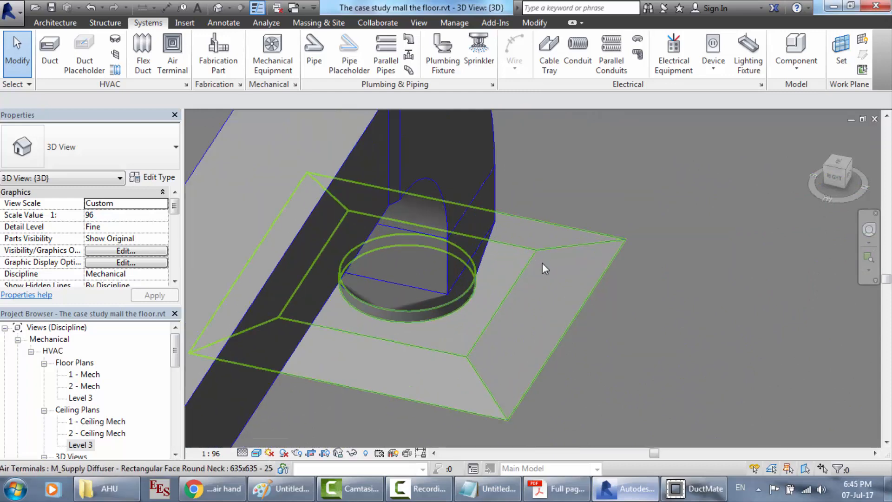
{"action": "scroll", "coordinate": [433, 313], "scroll_direction": "up", "scroll_amount": 2}
{"action": "scroll", "coordinate": [433, 314], "scroll_direction": "down", "scroll_amount": 8}
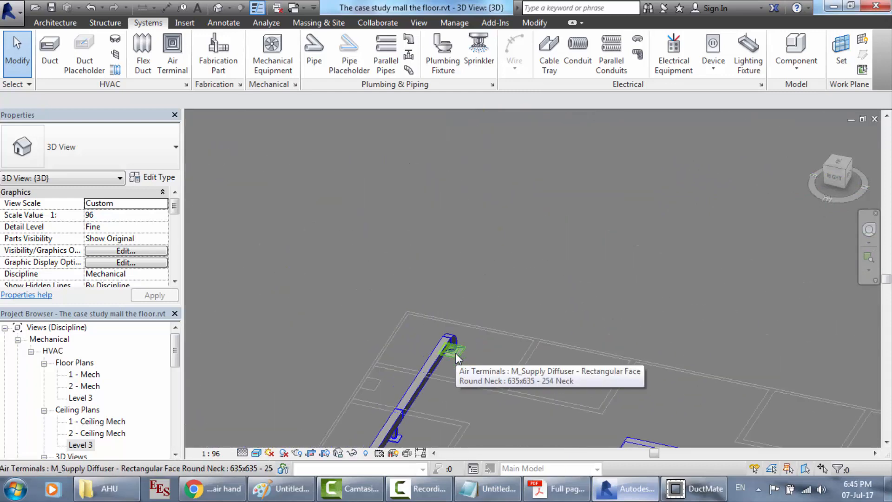
{"action": "scroll", "coordinate": [438, 437], "scroll_direction": "up", "scroll_amount": 3}
{"action": "scroll", "coordinate": [587, 454], "scroll_direction": "down", "scroll_amount": 5}
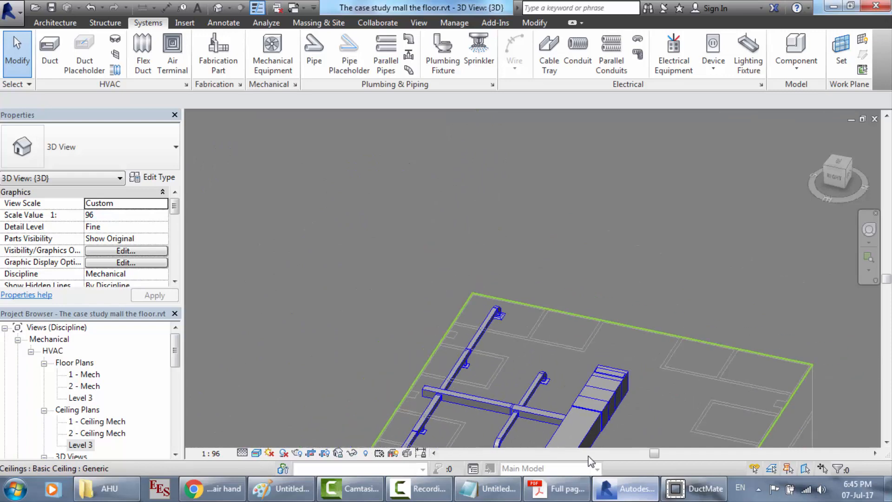
Examine the other branch ducts, their diffusers and the main duct run across the floor in the 3D view.
{"action": "scroll", "coordinate": [528, 267], "scroll_direction": "up", "scroll_amount": 6}
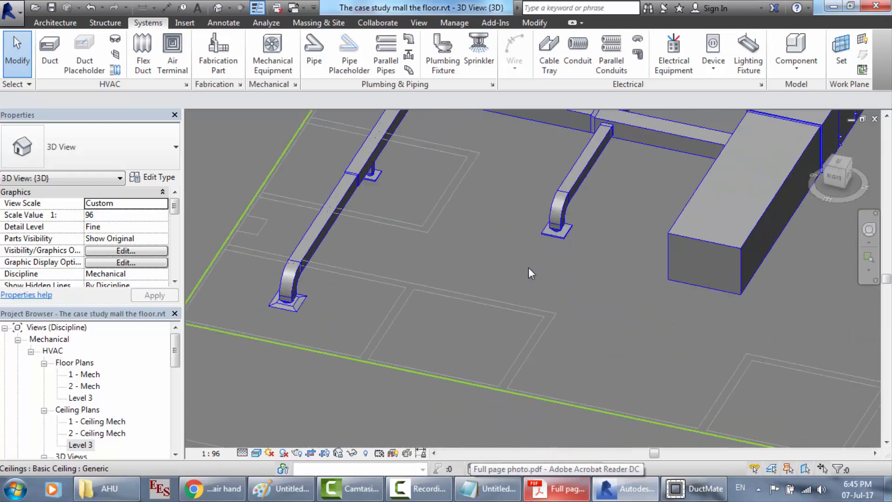
{"action": "scroll", "coordinate": [528, 267], "scroll_direction": "down", "scroll_amount": 2}
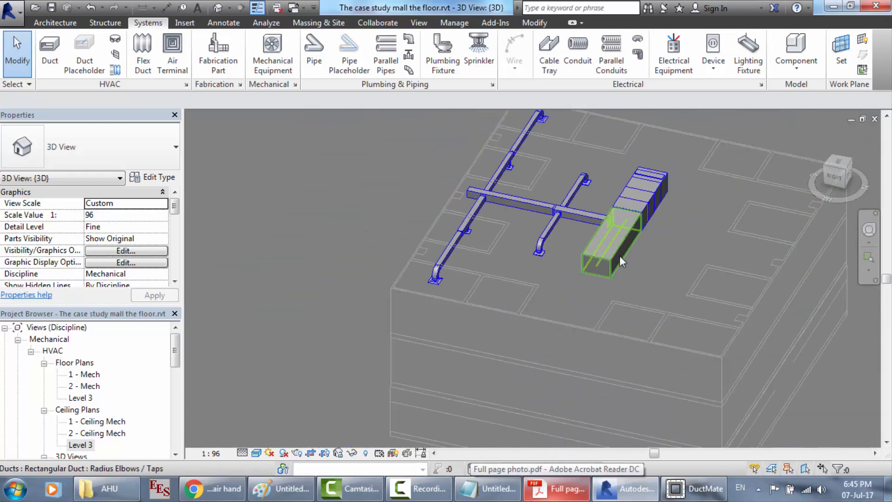
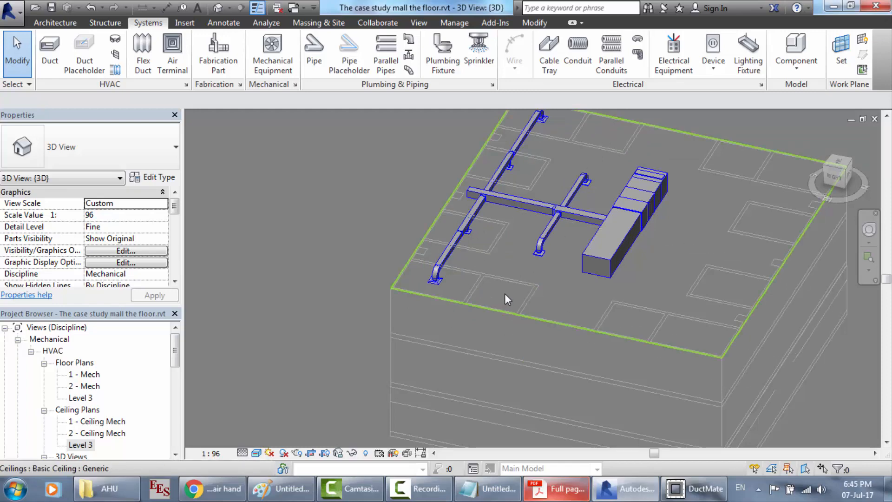
{"action": "scroll", "coordinate": [504, 294], "scroll_direction": "up", "scroll_amount": 3}
{"action": "scroll", "coordinate": [486, 308], "scroll_direction": "down", "scroll_amount": 5}
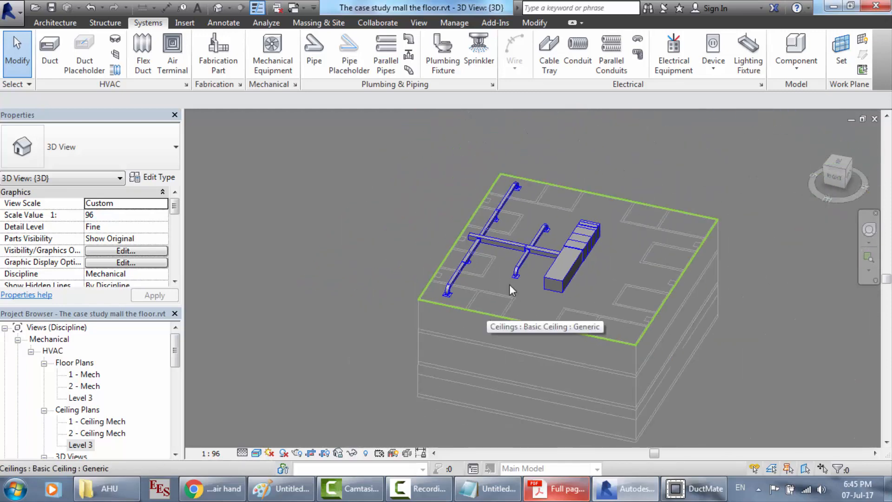
{"action": "scroll", "coordinate": [572, 161], "scroll_direction": "up", "scroll_amount": 3}
{"action": "scroll", "coordinate": [606, 285], "scroll_direction": "down", "scroll_amount": 2}
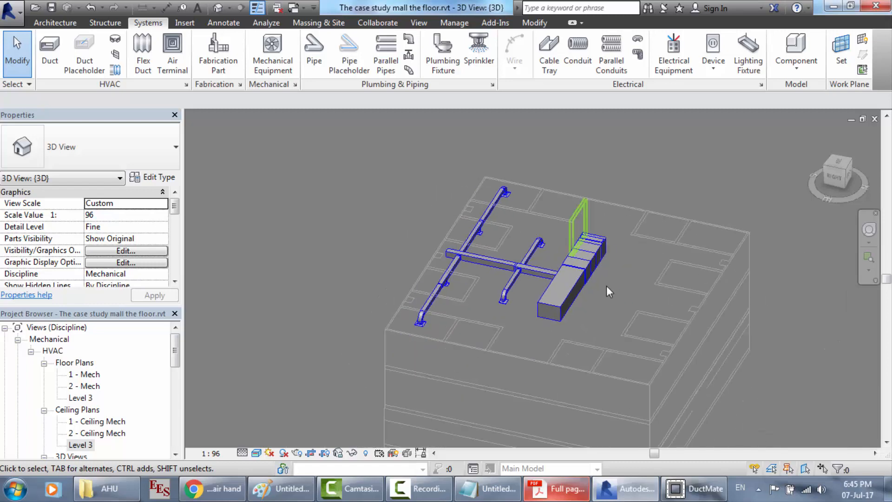
{"action": "scroll", "coordinate": [711, 325], "scroll_direction": "up", "scroll_amount": 4}
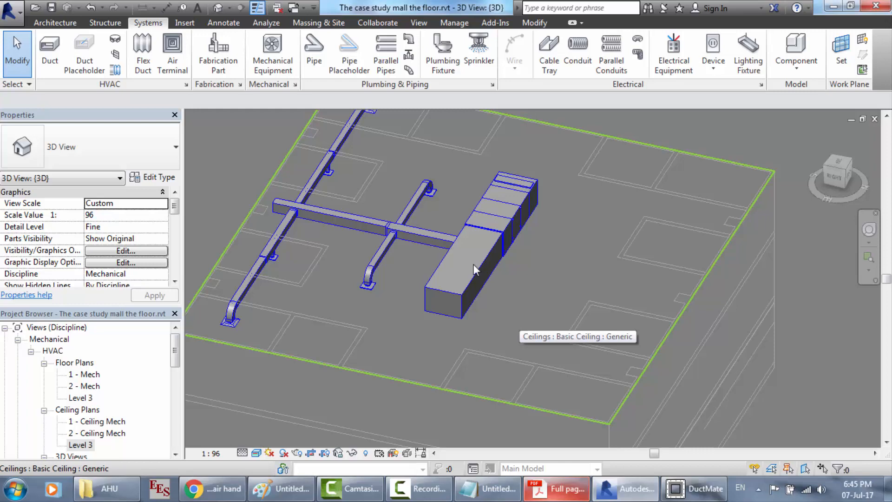
{"action": "scroll", "coordinate": [376, 147], "scroll_direction": "down", "scroll_amount": 3}
{"action": "scroll", "coordinate": [354, 115], "scroll_direction": "up", "scroll_amount": 2}
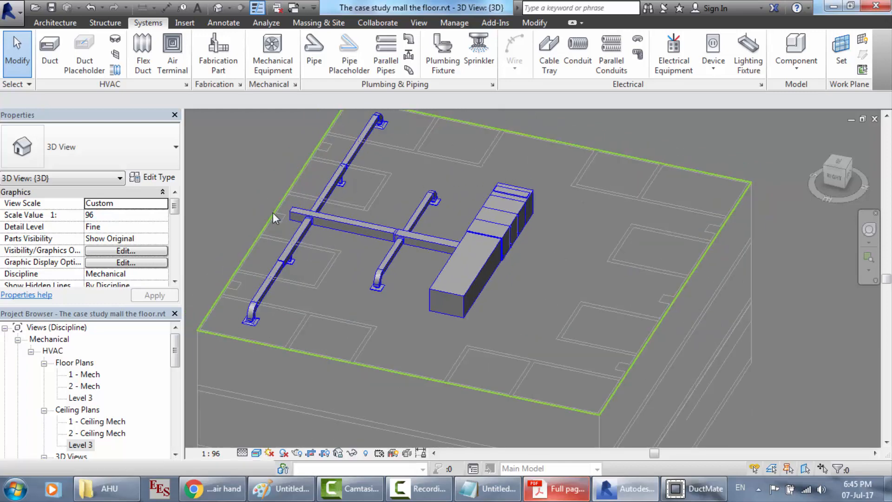
Check the main duct's free end in 3D and open the Level 3 ceiling plan at the same spot.
{"action": "scroll", "coordinate": [272, 213], "scroll_direction": "up", "scroll_amount": 5}
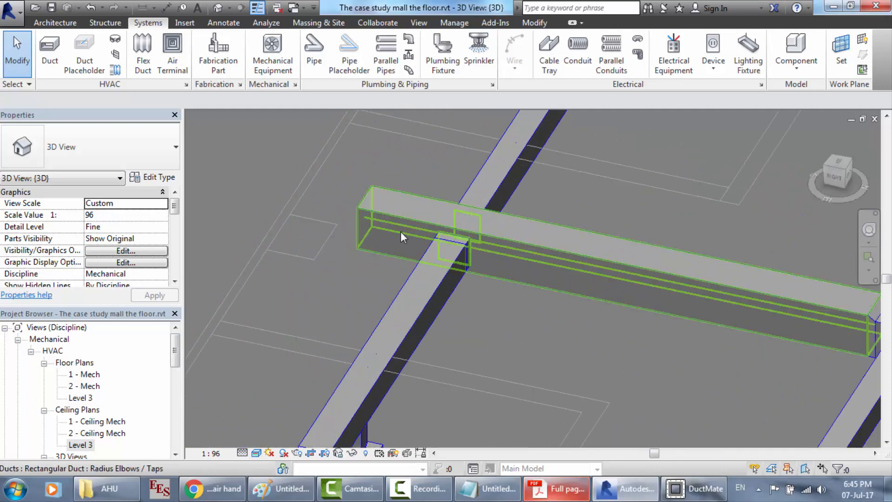
{"action": "left_click", "coordinate": [400, 232]}
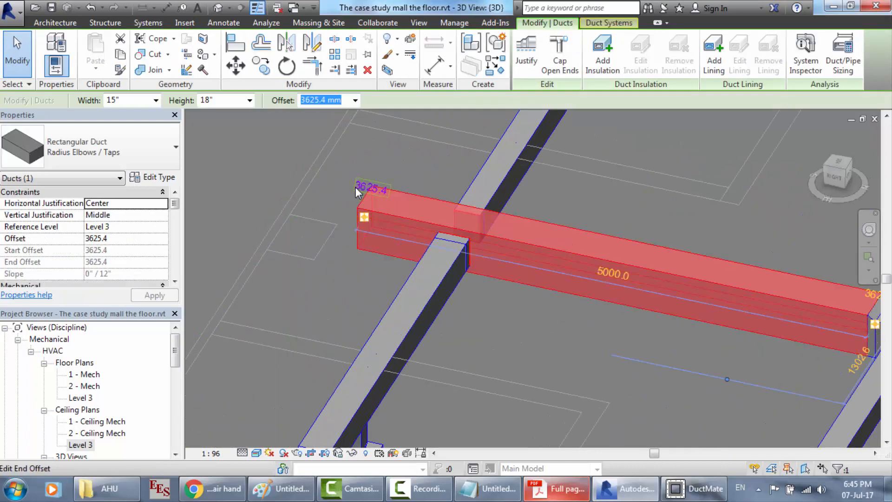
{"action": "double_click", "coordinate": [90, 444]}
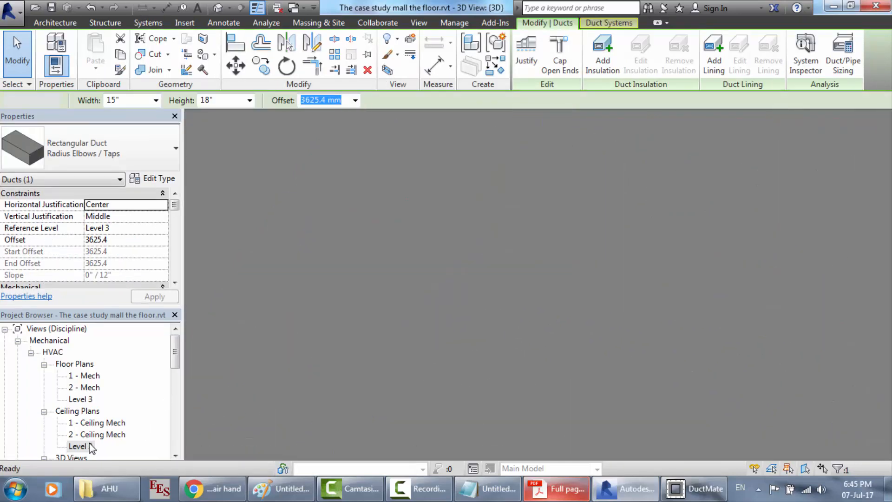
{"action": "scroll", "coordinate": [611, 272], "scroll_direction": "down", "scroll_amount": 5}
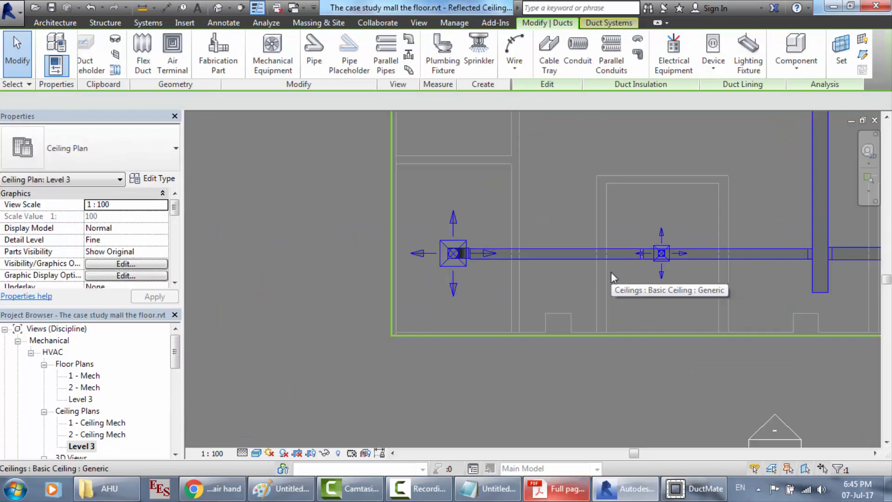
{"action": "scroll", "coordinate": [611, 272], "scroll_direction": "up", "scroll_amount": 3}
{"action": "scroll", "coordinate": [738, 274], "scroll_direction": "up", "scroll_amount": 2}
{"action": "scroll", "coordinate": [738, 274], "scroll_direction": "up", "scroll_amount": 3}
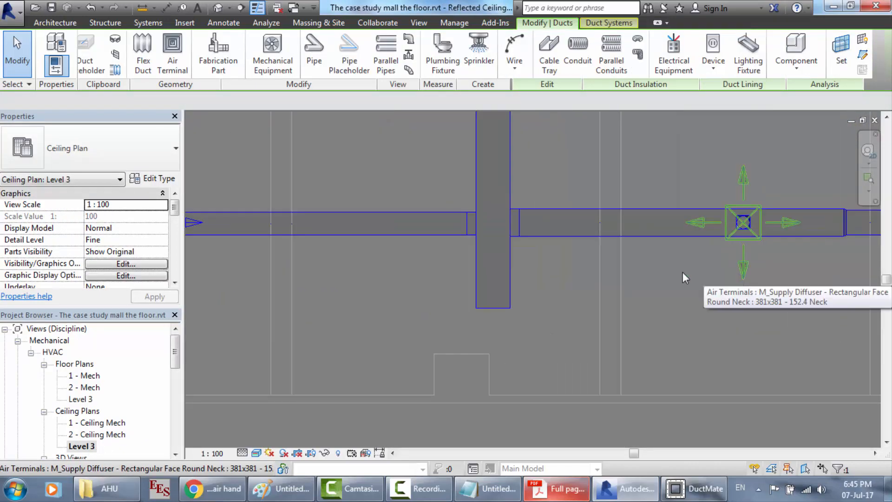
Try to set the end offset at the 15" x 18" main duct's free end to 3500 mm.
{"action": "left_click", "coordinate": [506, 308]}
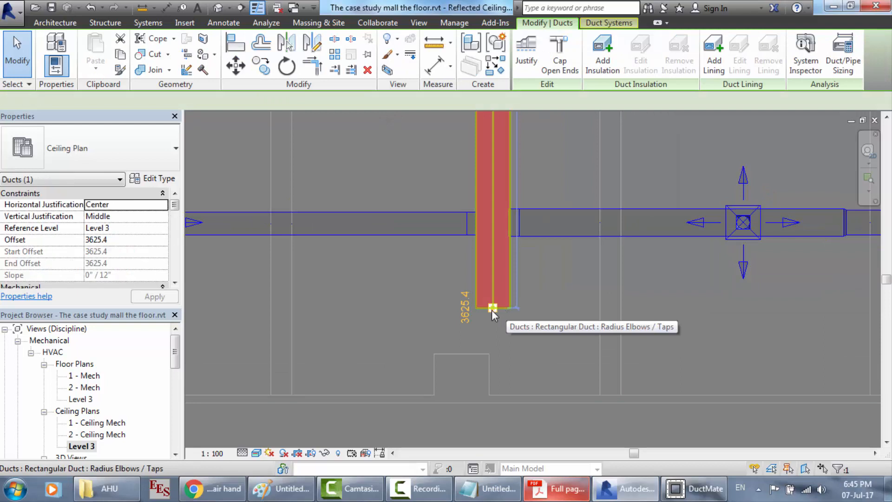
{"action": "left_click", "coordinate": [470, 309]}
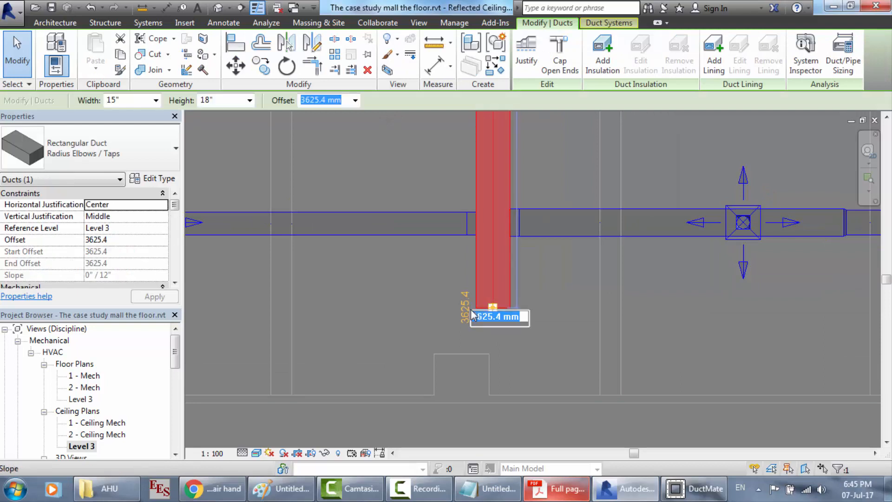
{"action": "type", "text": "3"}
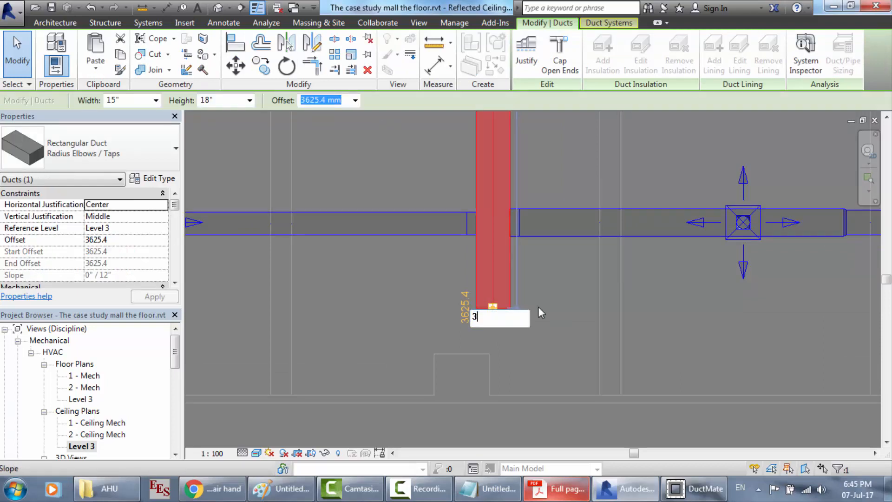
{"action": "type", "text": "500"}
{"action": "key", "text": "Return"}
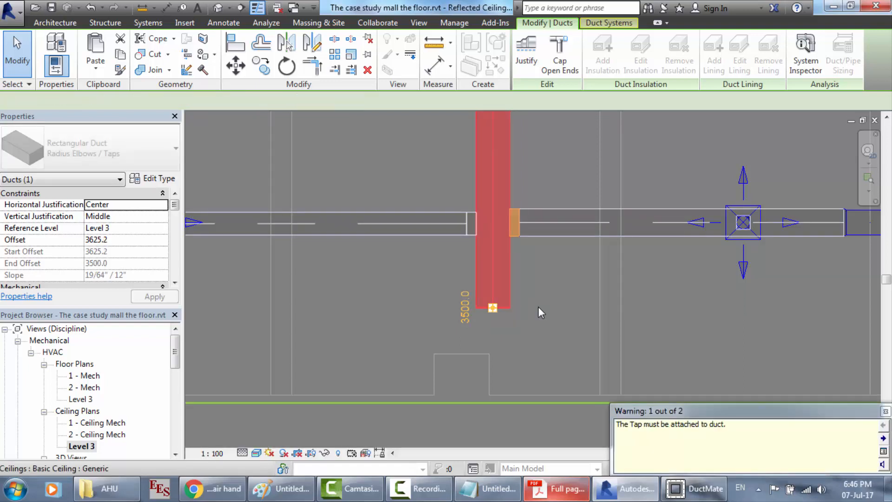
{"action": "left_click", "coordinate": [885, 412]}
{"action": "key", "text": "Escape"}
Show disconnects for ducts in the Level 3 ceiling plan.
{"action": "scroll", "coordinate": [634, 301], "scroll_direction": "down", "scroll_amount": 2}
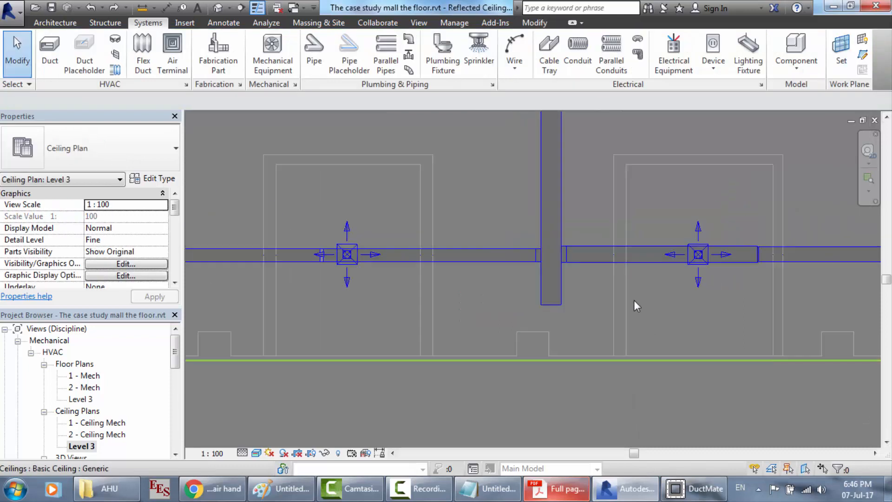
{"action": "scroll", "coordinate": [633, 299], "scroll_direction": "down", "scroll_amount": 3}
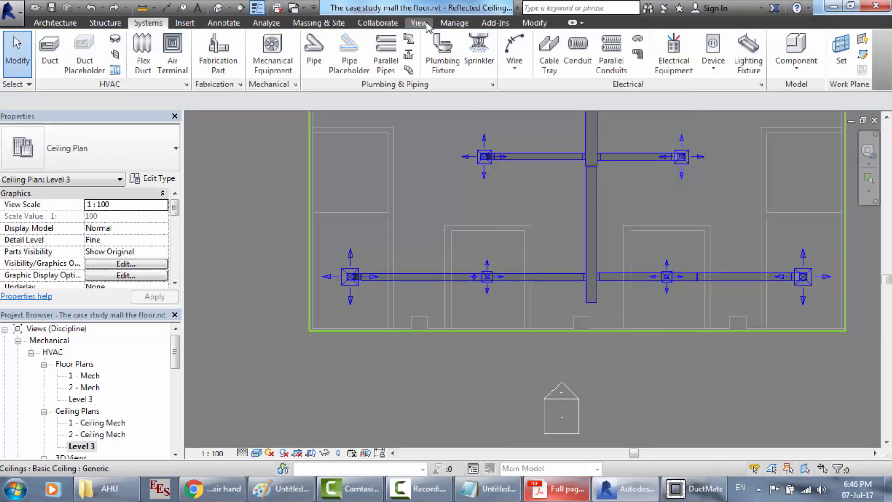
{"action": "left_click", "coordinate": [453, 23]}
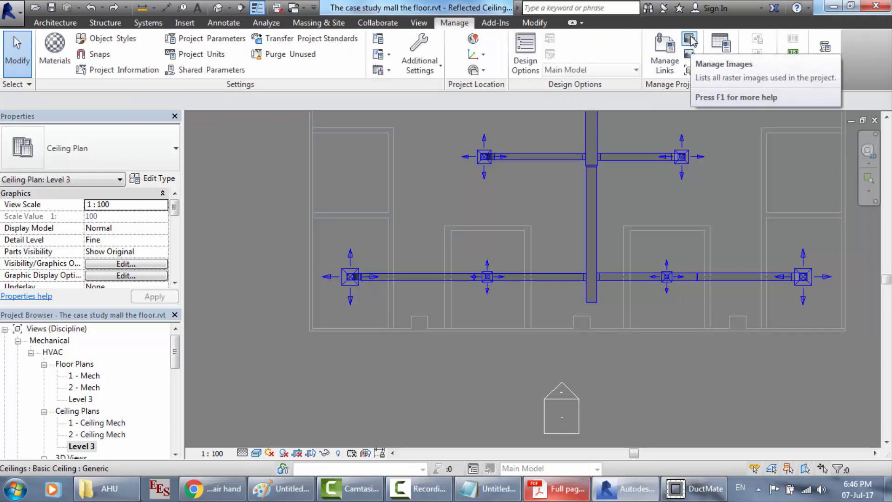
{"action": "left_click", "coordinate": [418, 23]}
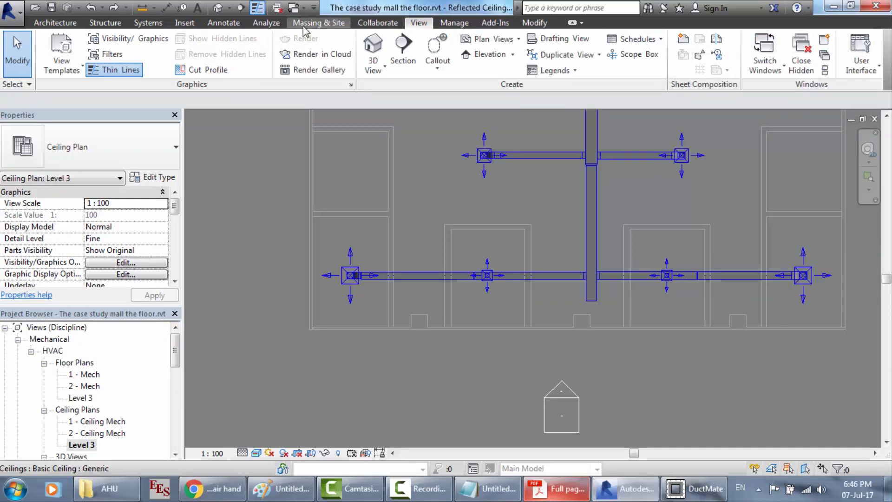
{"action": "left_click", "coordinate": [266, 26]}
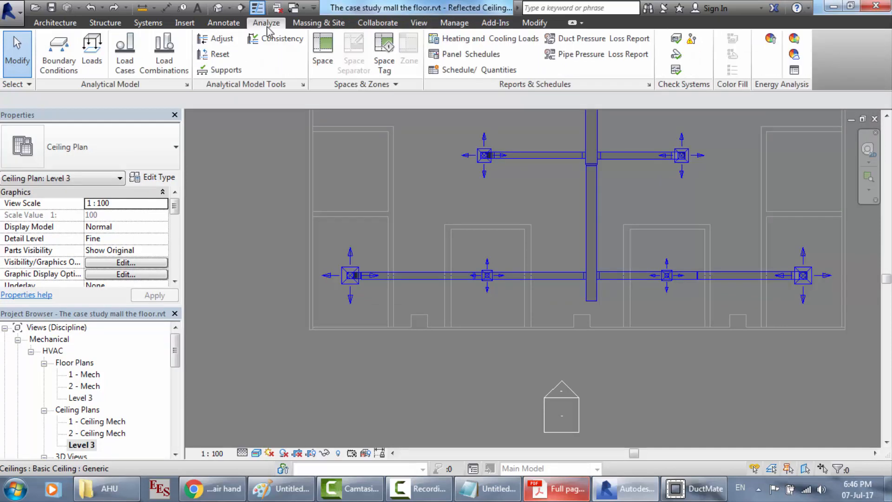
{"action": "left_click", "coordinate": [693, 42]}
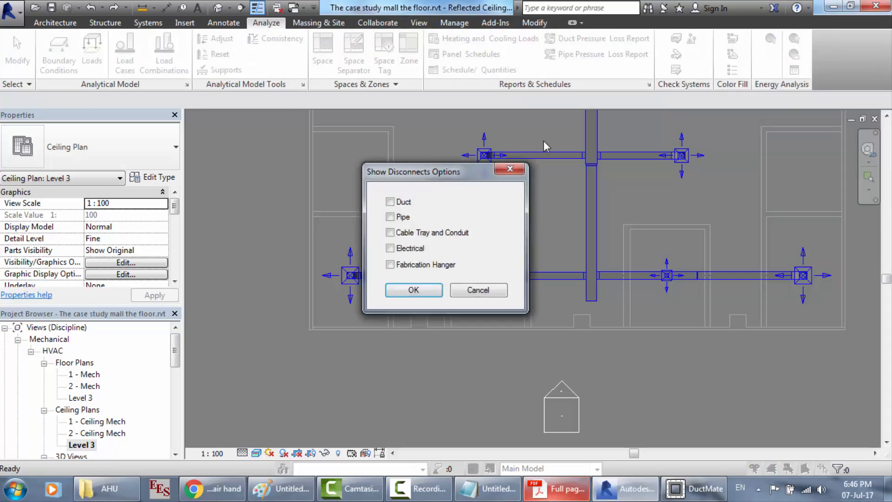
{"action": "left_click", "coordinate": [428, 292]}
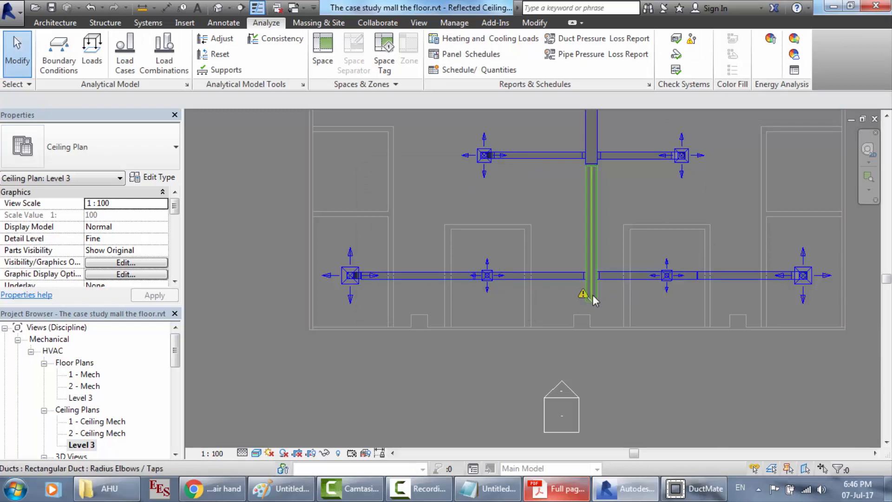
Examine the open-connector markers at the main duct's free end and across the rest of the duct layout.
{"action": "scroll", "coordinate": [592, 294], "scroll_direction": "up", "scroll_amount": 3}
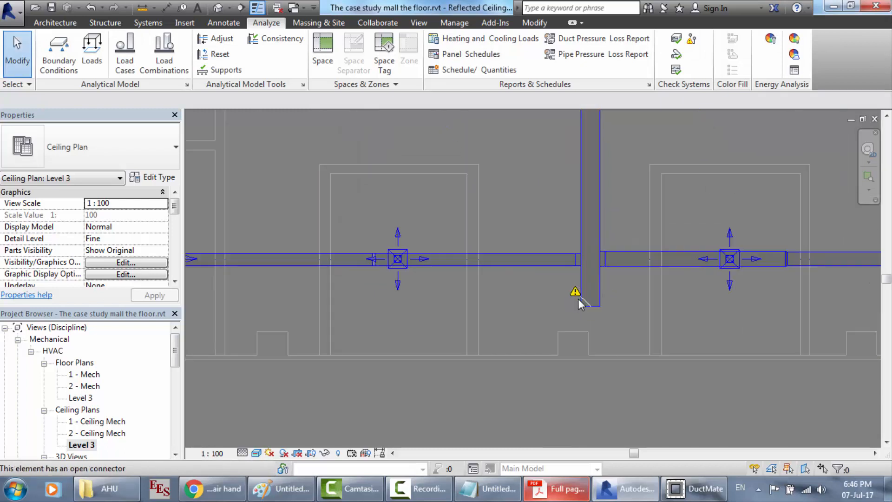
{"action": "scroll", "coordinate": [578, 300], "scroll_direction": "up", "scroll_amount": 3}
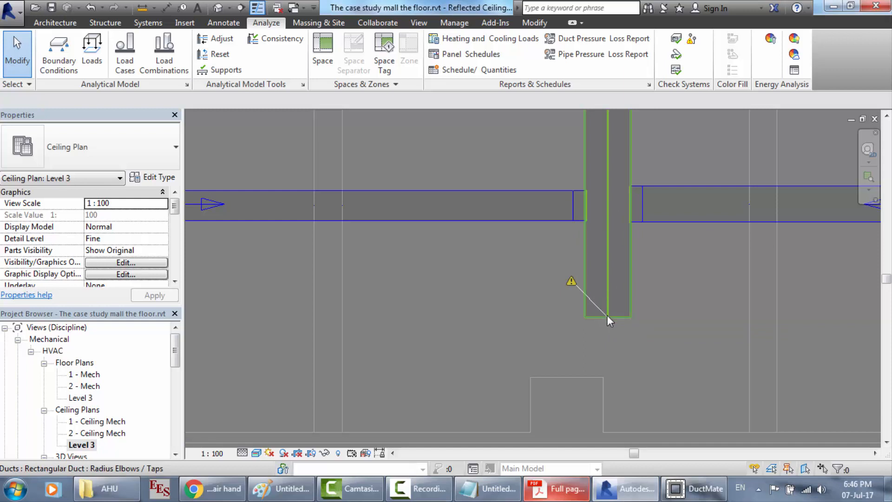
{"action": "scroll", "coordinate": [607, 315], "scroll_direction": "down", "scroll_amount": 3}
{"action": "scroll", "coordinate": [689, 152], "scroll_direction": "down", "scroll_amount": 2}
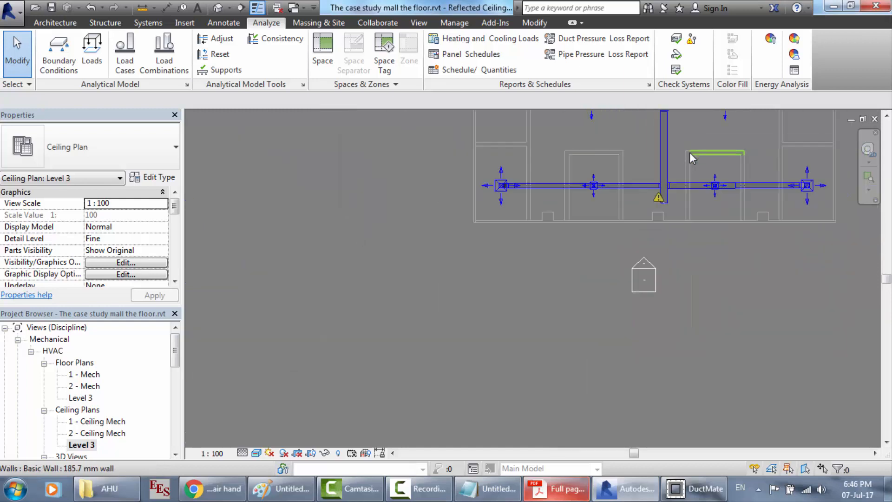
{"action": "scroll", "coordinate": [689, 153], "scroll_direction": "down", "scroll_amount": 2}
{"action": "scroll", "coordinate": [796, 88], "scroll_direction": "up", "scroll_amount": 3}
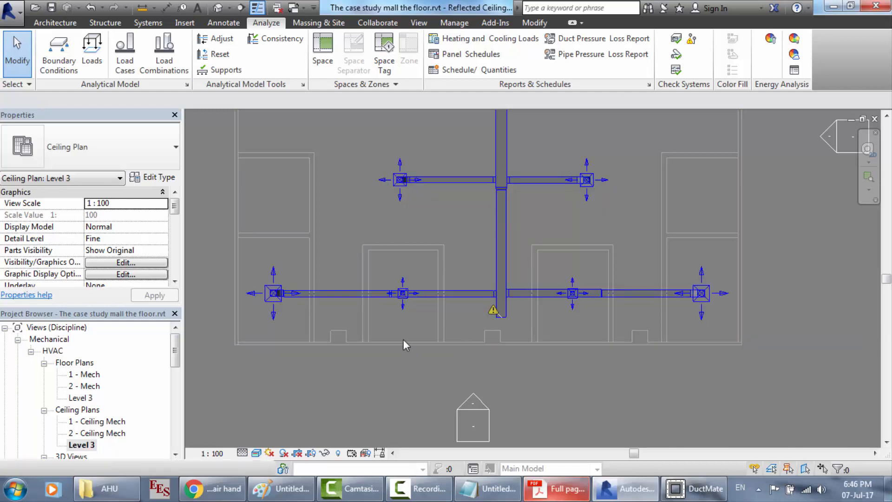
{"action": "scroll", "coordinate": [417, 183], "scroll_direction": "down", "scroll_amount": 4}
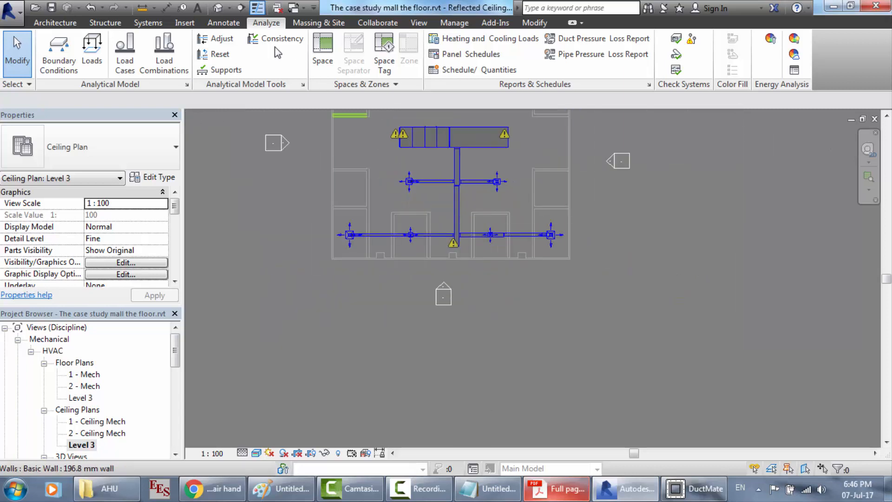
Turn off the duct disconnect markers and view the finished duct layout in 3D.
{"action": "left_click", "coordinate": [691, 39]}
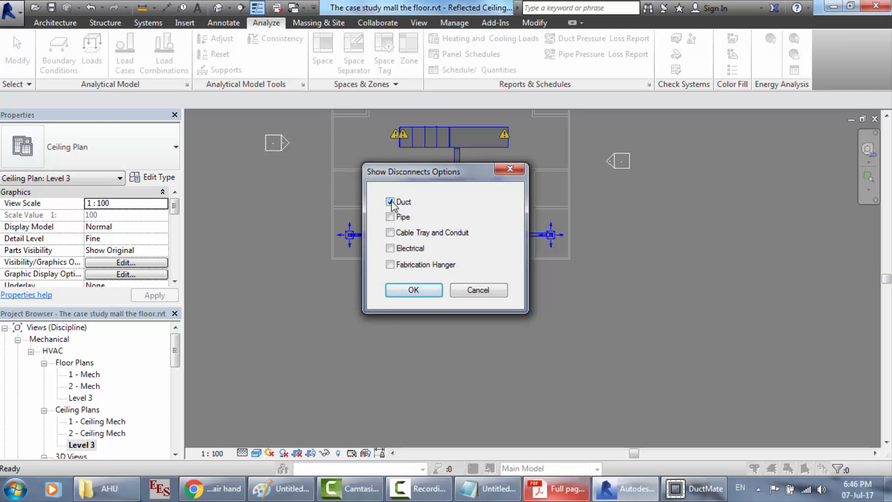
{"action": "left_click", "coordinate": [417, 289]}
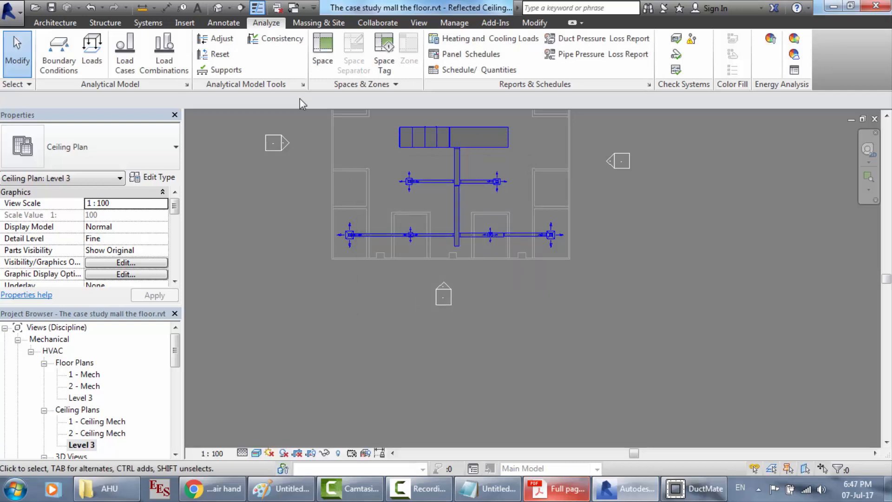
{"action": "left_click", "coordinate": [277, 8]}
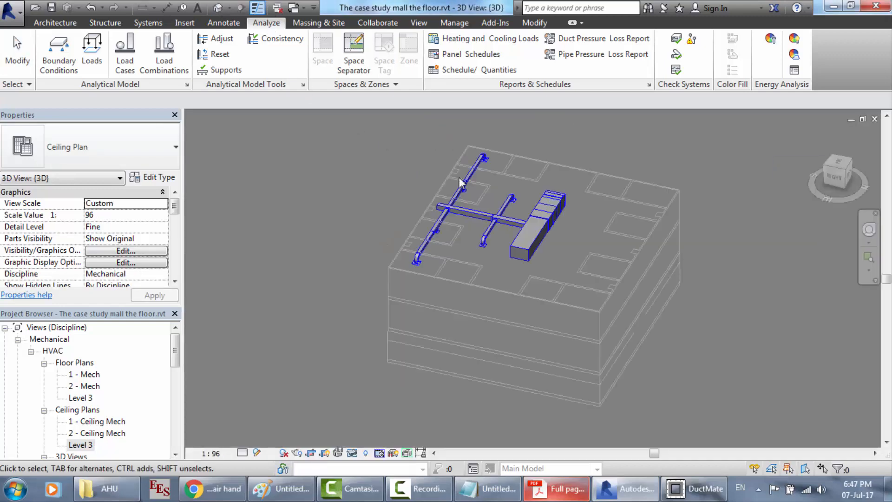
{"action": "scroll", "coordinate": [459, 177], "scroll_direction": "up", "scroll_amount": 5}
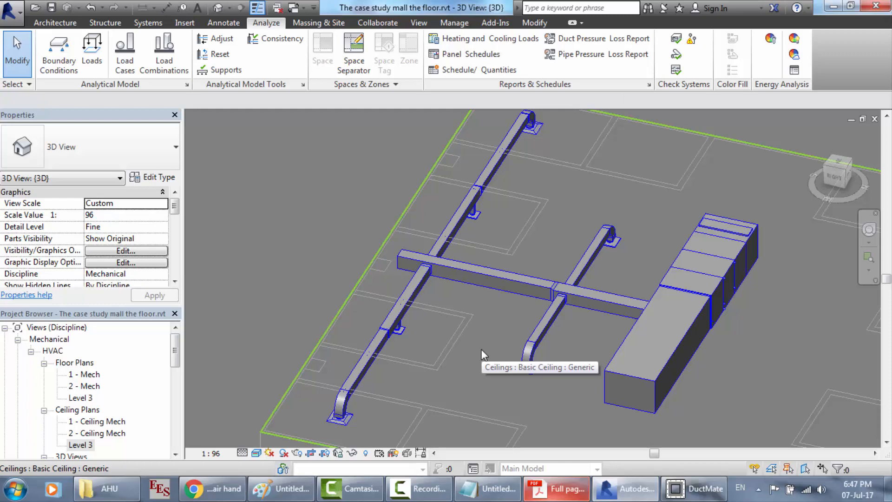
Switch to Adobe Acrobat Reader and examine the air handling unit section dimensions and weight table in CS series.PDF.
{"action": "left_click", "coordinate": [557, 488]}
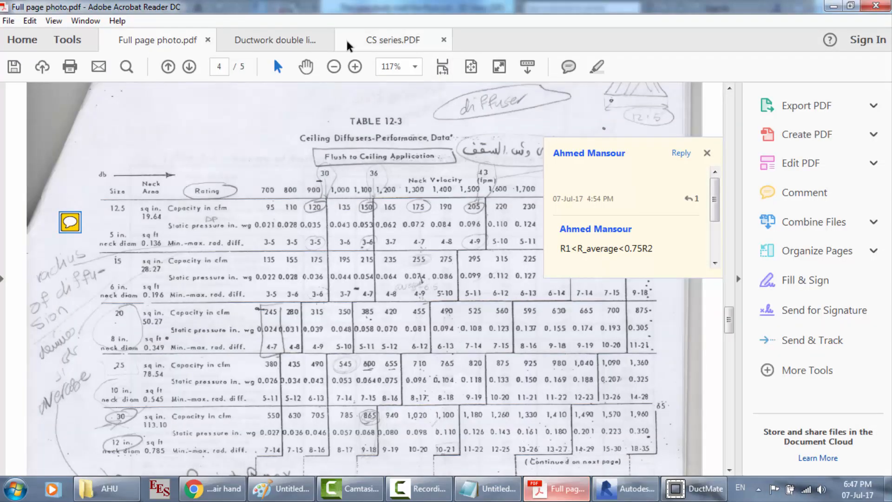
{"action": "left_click", "coordinate": [378, 42]}
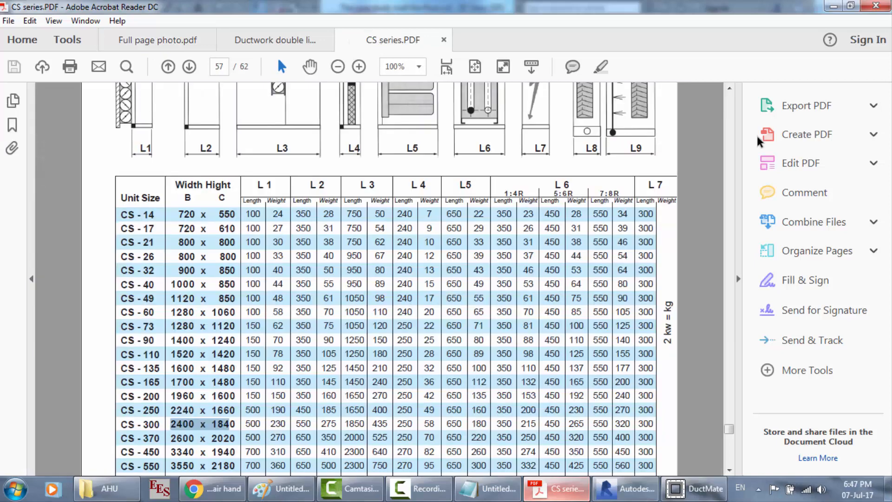
{"action": "scroll", "coordinate": [606, 219], "scroll_direction": "up", "scroll_amount": 3}
{"action": "scroll", "coordinate": [606, 219], "scroll_direction": "up", "scroll_amount": 2}
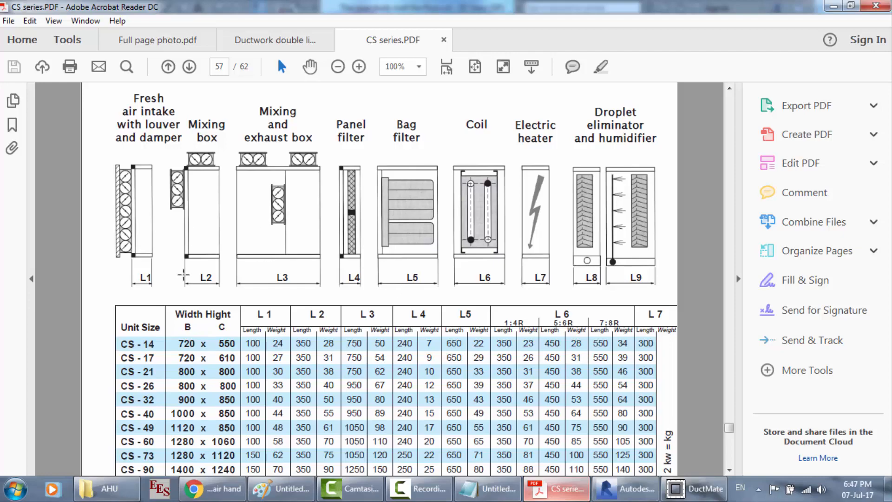
{"action": "scroll", "coordinate": [669, 255], "scroll_direction": "up", "scroll_amount": 15}
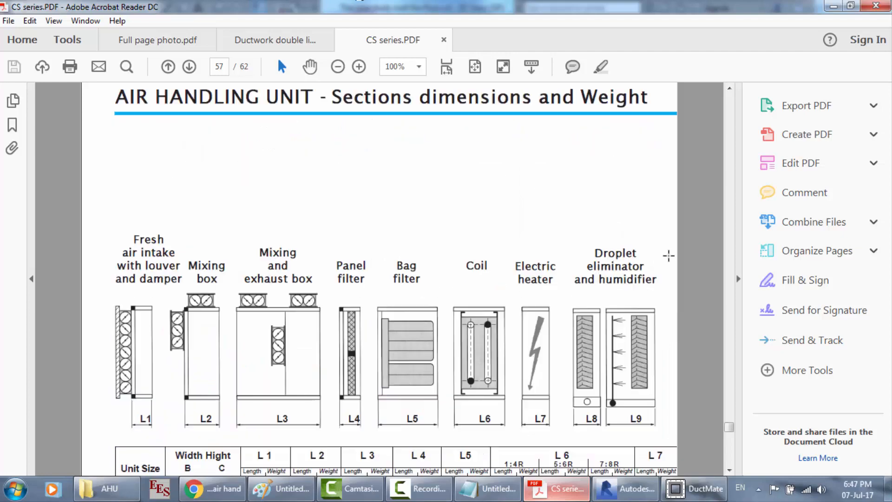
{"action": "scroll", "coordinate": [669, 255], "scroll_direction": "down", "scroll_amount": 15}
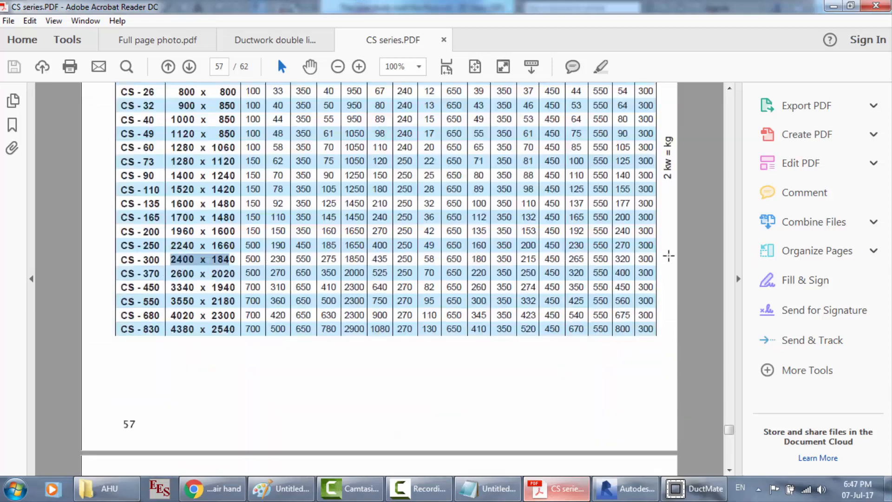
{"action": "scroll", "coordinate": [669, 255], "scroll_direction": "up", "scroll_amount": 2}
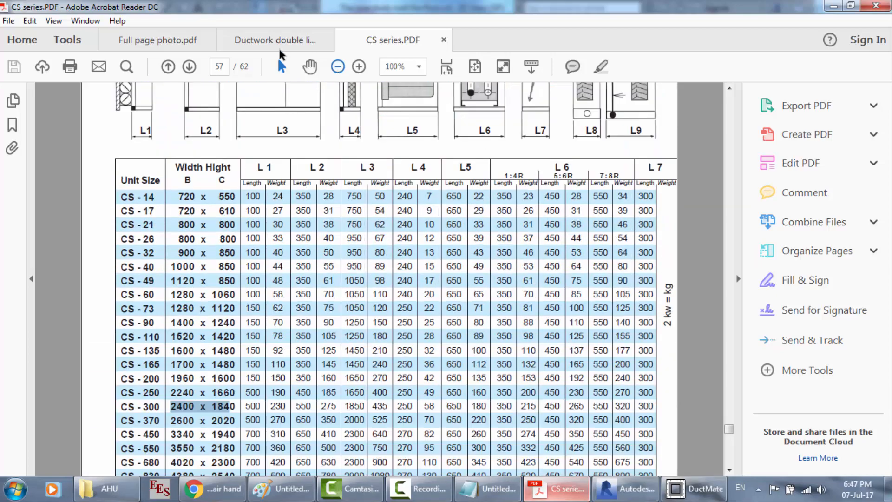
Examine the CS-Series air handling unit selection diagram on page 1 of Full page photo.pdf.
{"action": "left_click", "coordinate": [167, 37]}
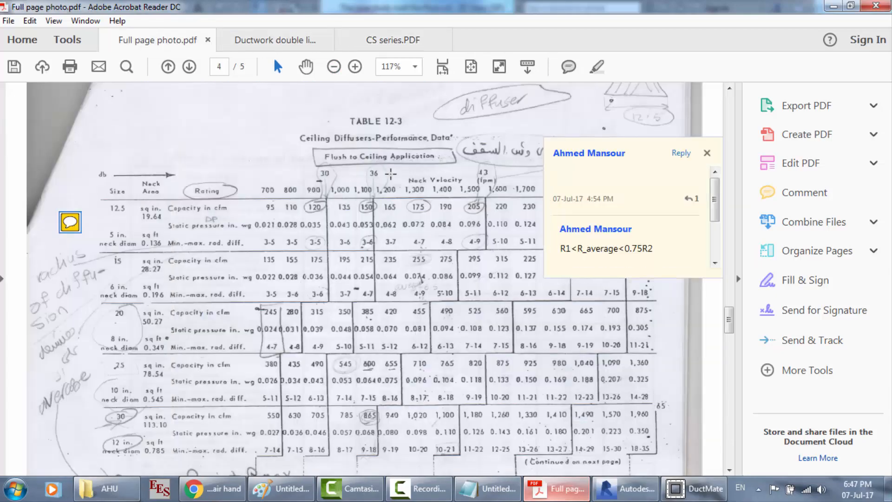
{"action": "left_click_drag", "start_coordinate": [729, 323], "coordinate": [732, 108]}
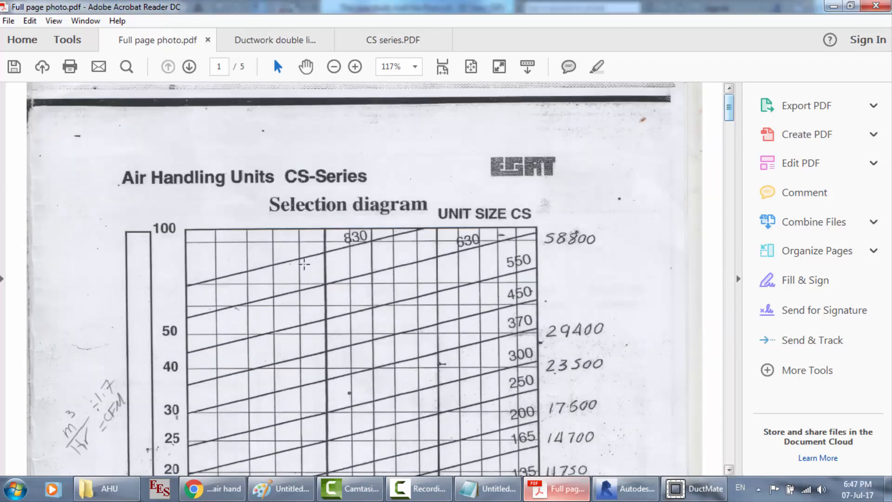
{"action": "scroll", "coordinate": [304, 264], "scroll_direction": "down", "scroll_amount": 10}
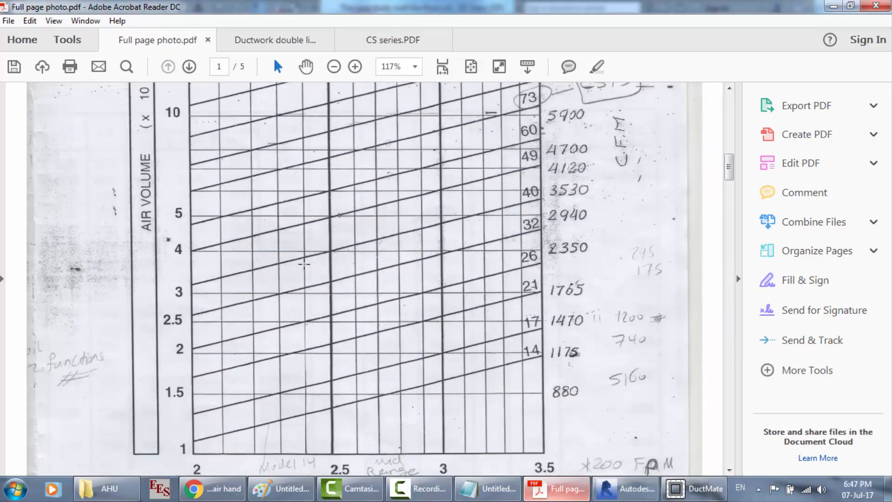
{"action": "scroll", "coordinate": [304, 264], "scroll_direction": "down", "scroll_amount": 1}
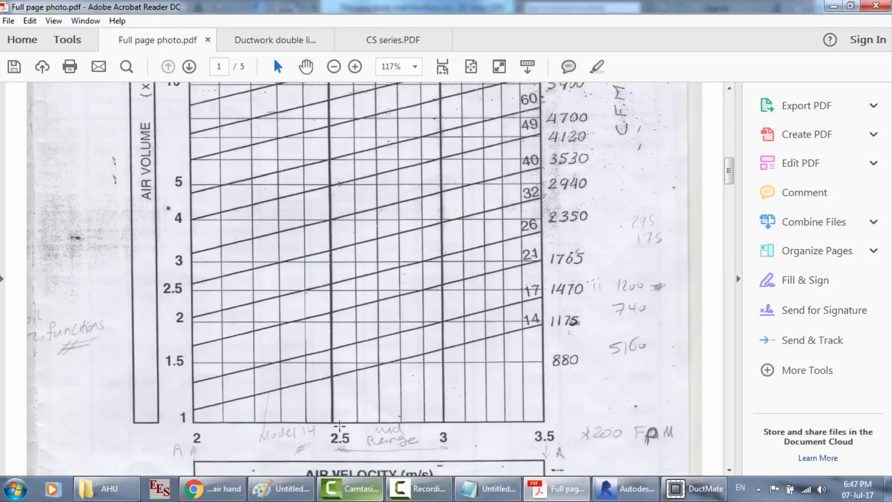
Review the air volume and velocity diagram, the CS series unit size table, and the diffuser airflow labels in Ductwork double line3F.pdf.
{"action": "scroll", "coordinate": [339, 425], "scroll_direction": "down", "scroll_amount": 1}
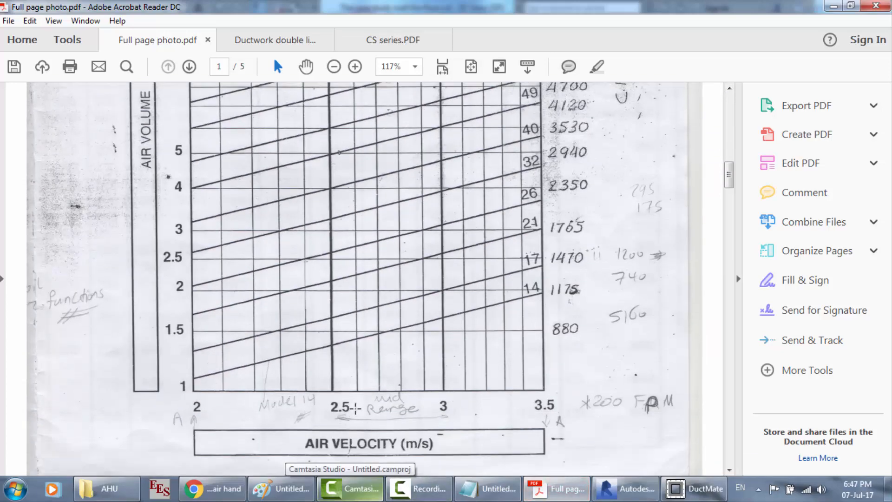
{"action": "scroll", "coordinate": [355, 408], "scroll_direction": "up", "scroll_amount": 10}
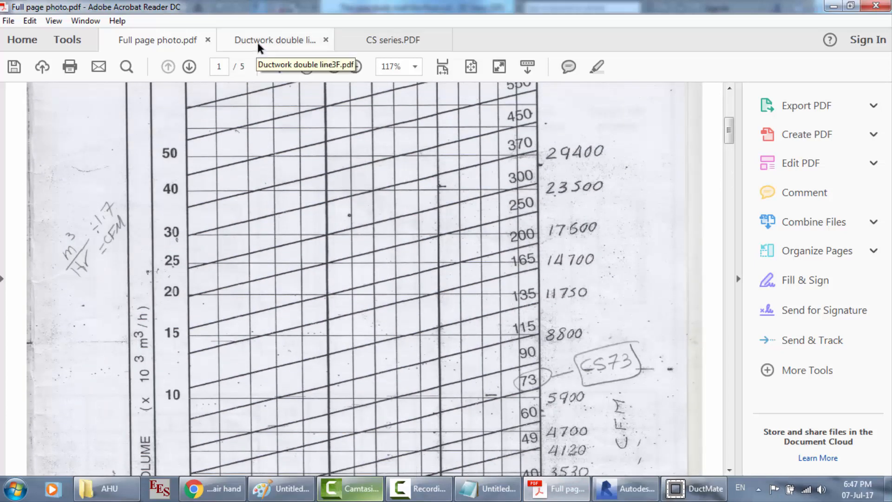
{"action": "left_click", "coordinate": [258, 42]}
{"action": "left_click", "coordinate": [398, 40]}
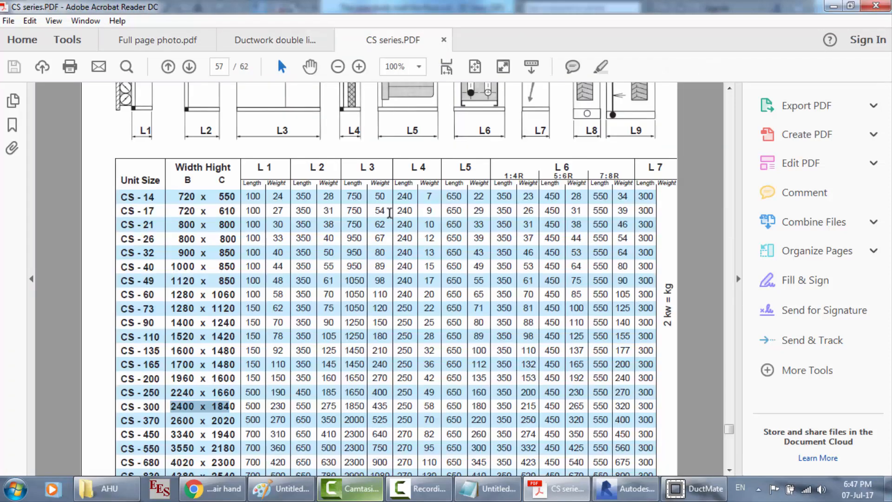
{"action": "scroll", "coordinate": [389, 212], "scroll_direction": "up", "scroll_amount": 3}
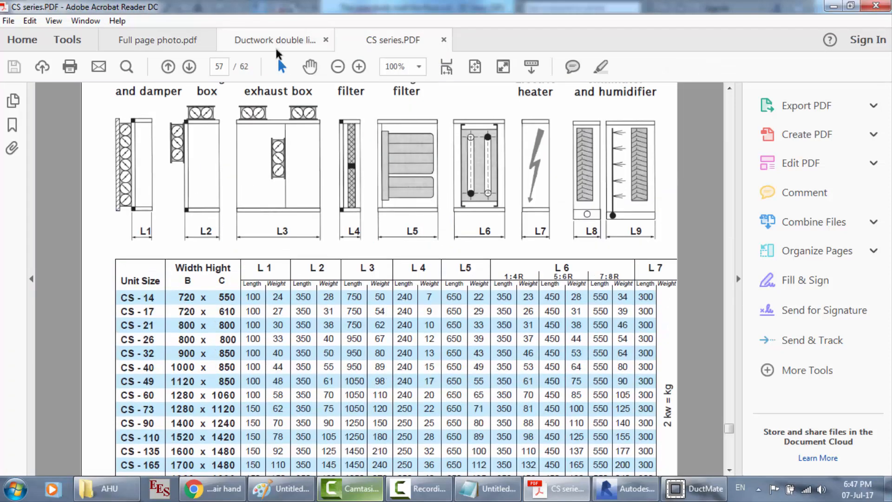
{"action": "left_click", "coordinate": [276, 49]}
{"action": "scroll", "coordinate": [654, 261], "scroll_direction": "up", "scroll_amount": 2}
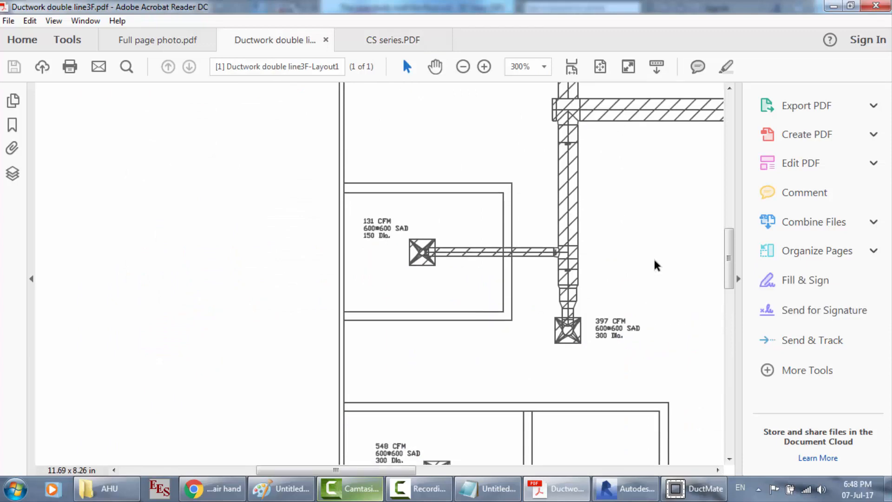
Examine the elbow and area-change pressure loss tables and the duct attenuation tables on page 2 of Full page photo.pdf.
{"action": "left_click", "coordinate": [144, 40]}
{"action": "scroll", "coordinate": [503, 226], "scroll_direction": "down", "scroll_amount": 10}
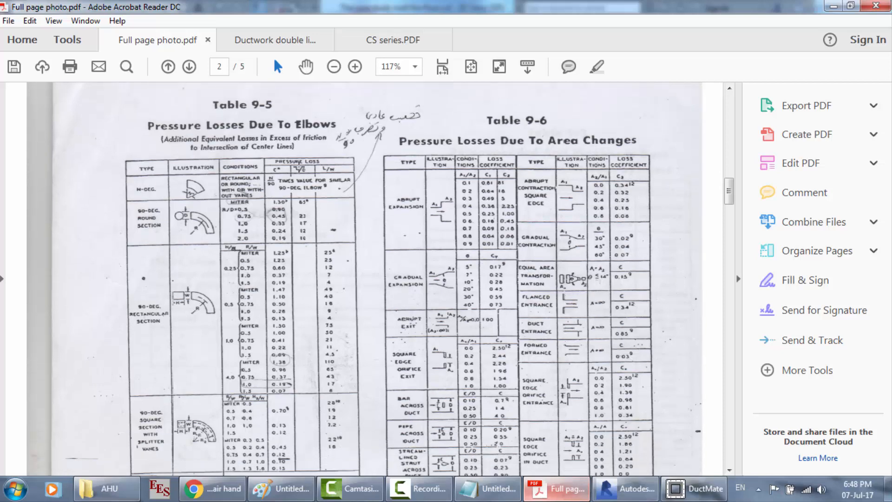
{"action": "scroll", "coordinate": [538, 495], "scroll_direction": "down", "scroll_amount": 1}
{"action": "scroll", "coordinate": [176, 262], "scroll_direction": "down", "scroll_amount": 5}
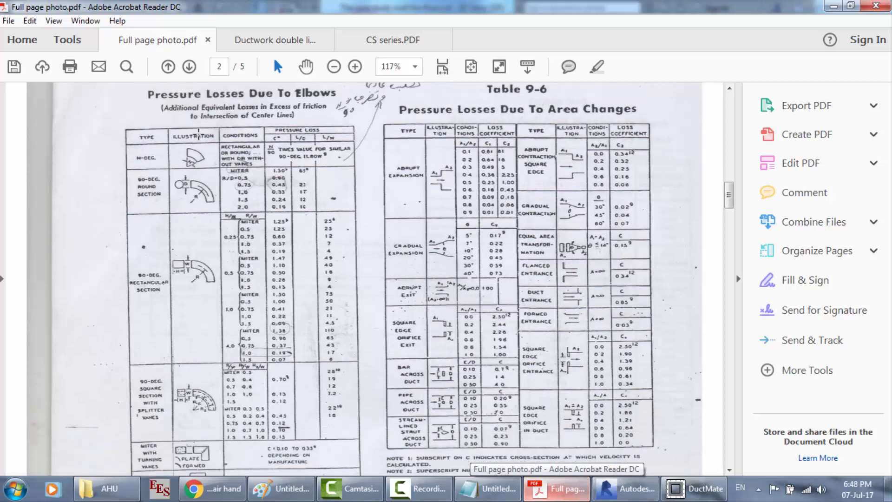
{"action": "scroll", "coordinate": [198, 134], "scroll_direction": "down", "scroll_amount": 10}
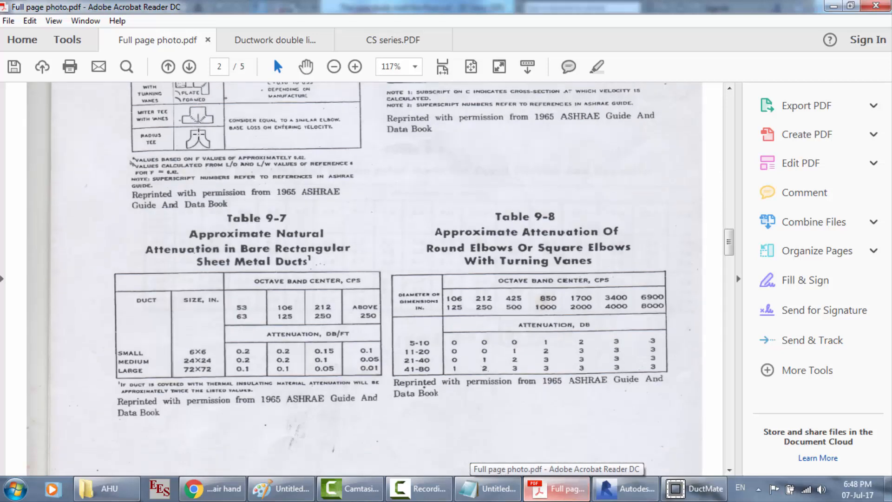
Examine the recommended and maximum duct velocities and the circular equivalents of rectangular ducts in Table 9-4 on page 3.
{"action": "scroll", "coordinate": [199, 134], "scroll_direction": "down", "scroll_amount": 10}
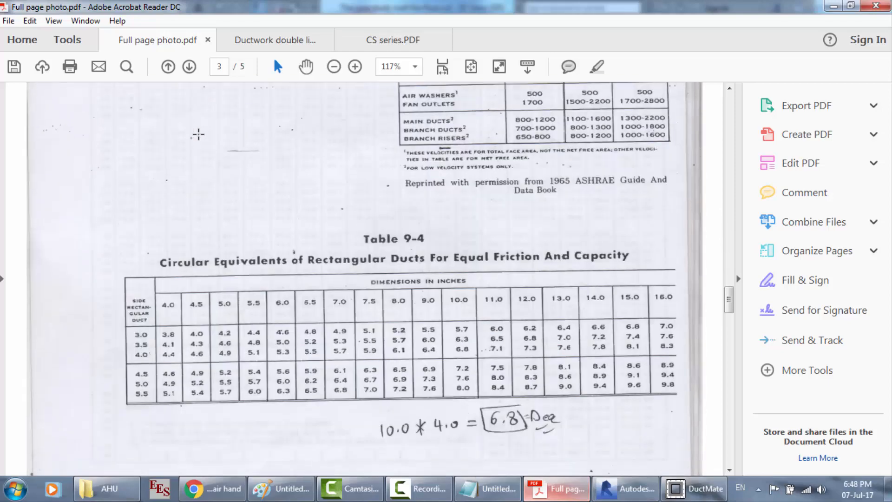
{"action": "scroll", "coordinate": [198, 134], "scroll_direction": "up", "scroll_amount": 8}
{"action": "scroll", "coordinate": [446, 268], "scroll_direction": "up", "scroll_amount": 1}
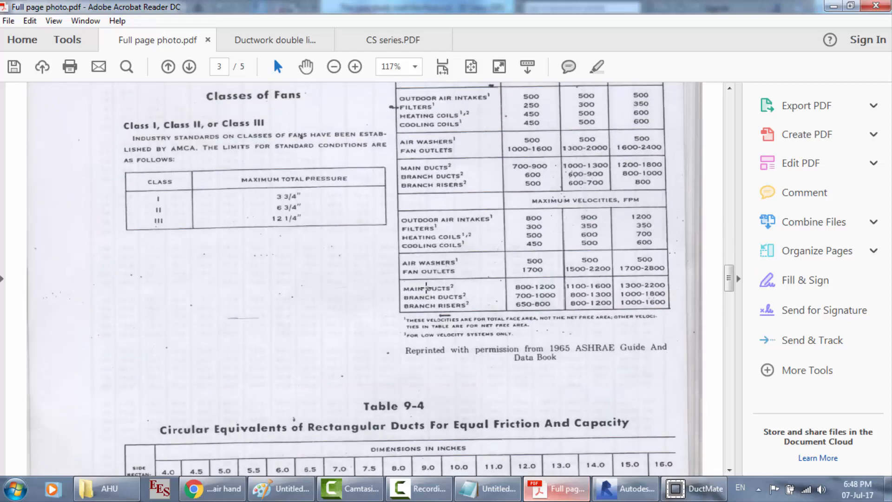
{"action": "scroll", "coordinate": [515, 308], "scroll_direction": "up", "scroll_amount": 2}
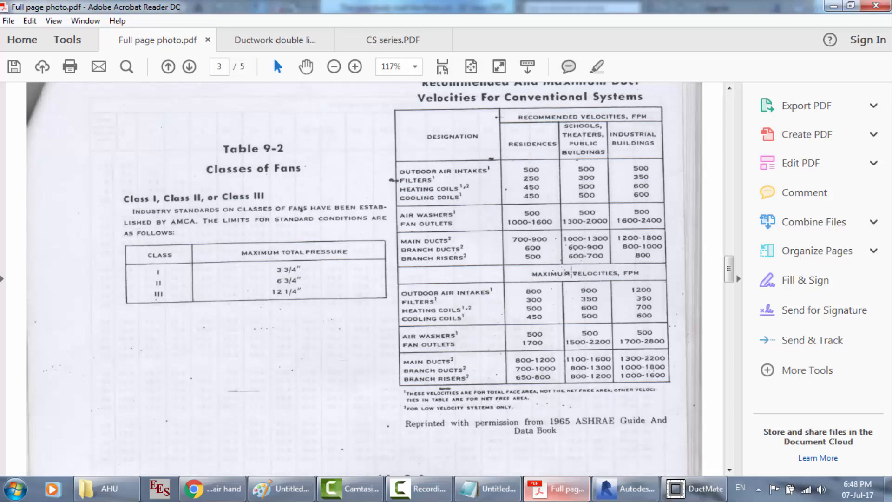
{"action": "scroll", "coordinate": [565, 260], "scroll_direction": "down", "scroll_amount": 5}
{"action": "scroll", "coordinate": [587, 413], "scroll_direction": "down", "scroll_amount": 2}
{"action": "scroll", "coordinate": [587, 416], "scroll_direction": "down", "scroll_amount": 15}
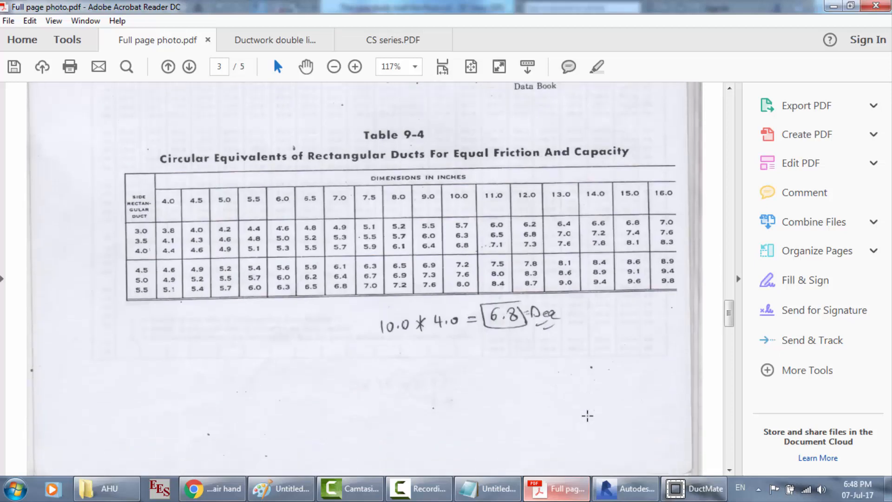
Examine the ceiling diffuser performance data in Table 12-3 and the sound control design goals in Table 9-1.
{"action": "scroll", "coordinate": [427, 257], "scroll_direction": "up", "scroll_amount": 3}
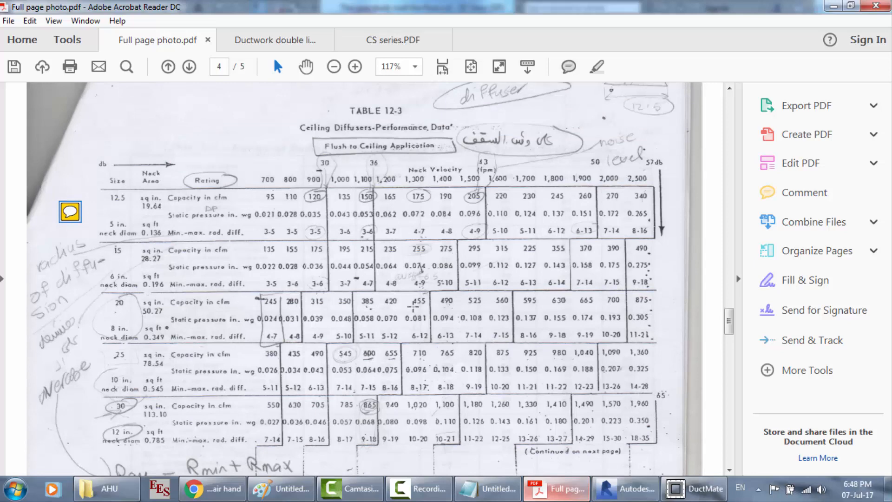
{"action": "scroll", "coordinate": [515, 170], "scroll_direction": "down", "scroll_amount": 15}
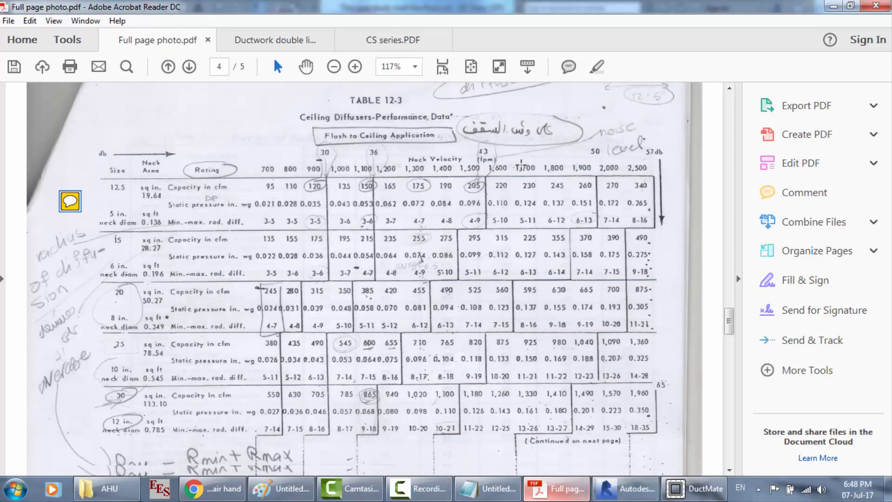
{"action": "scroll", "coordinate": [523, 175], "scroll_direction": "up", "scroll_amount": 4}
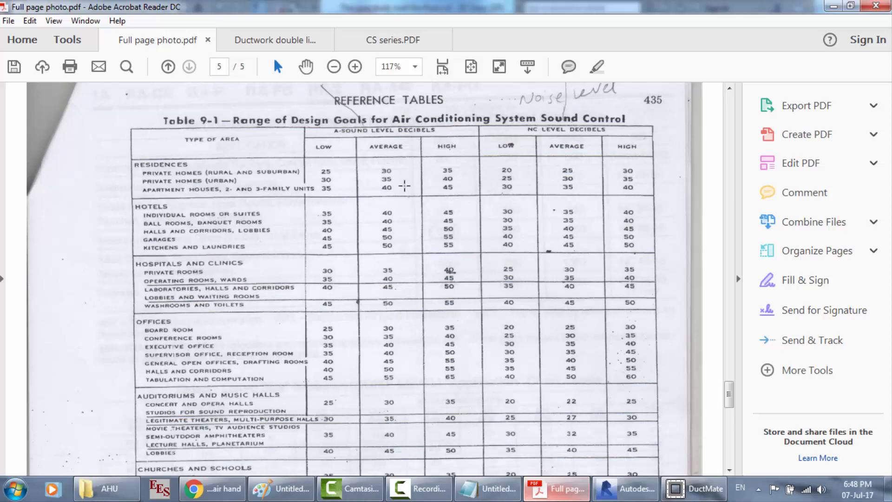
{"action": "scroll", "coordinate": [399, 273], "scroll_direction": "up", "scroll_amount": 10}
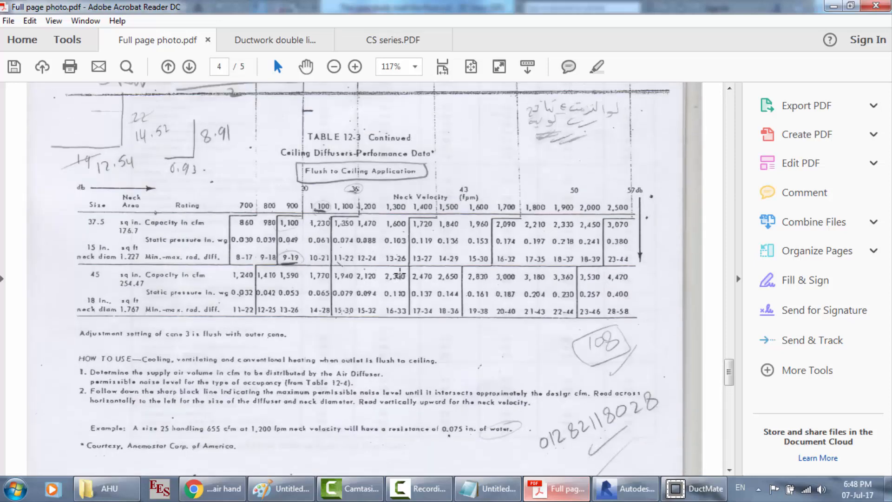
{"action": "scroll", "coordinate": [500, 269], "scroll_direction": "up", "scroll_amount": 7}
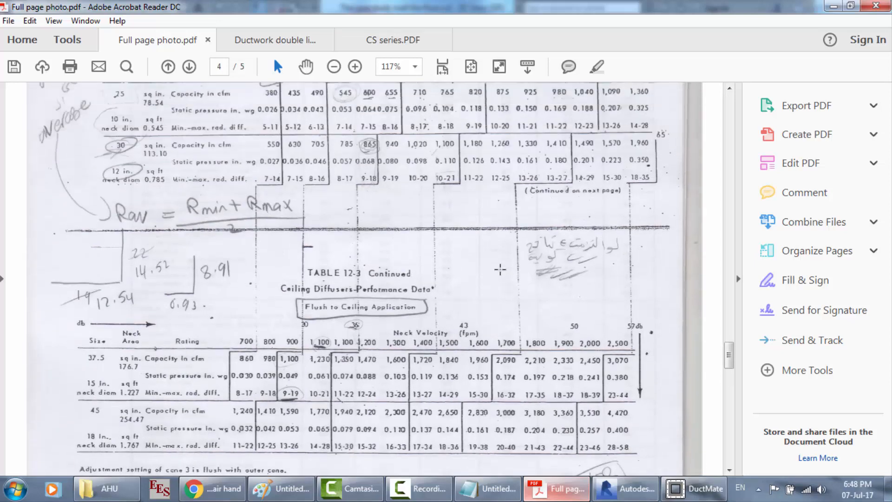
{"action": "scroll", "coordinate": [500, 269], "scroll_direction": "up", "scroll_amount": 9}
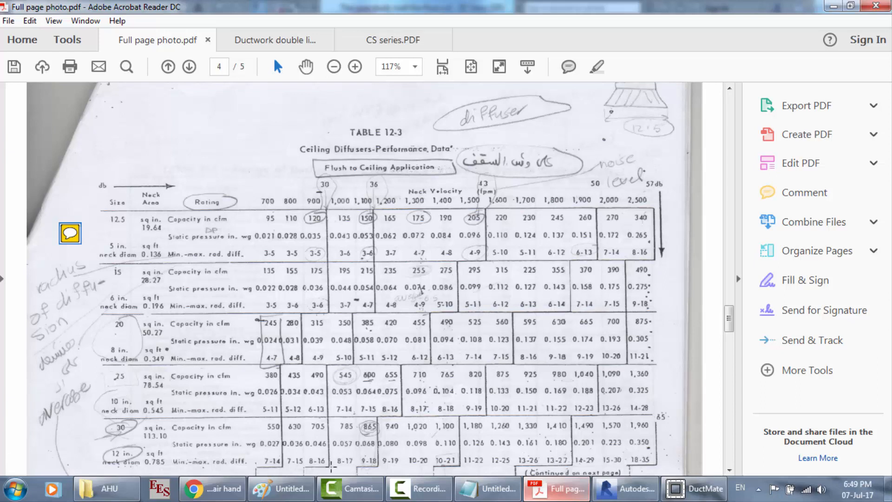
View the R1 and R2 room sketch in Paint, and return to Full page photo.pdf to read the comment beside Table 12-3.
{"action": "left_click", "coordinate": [279, 488]}
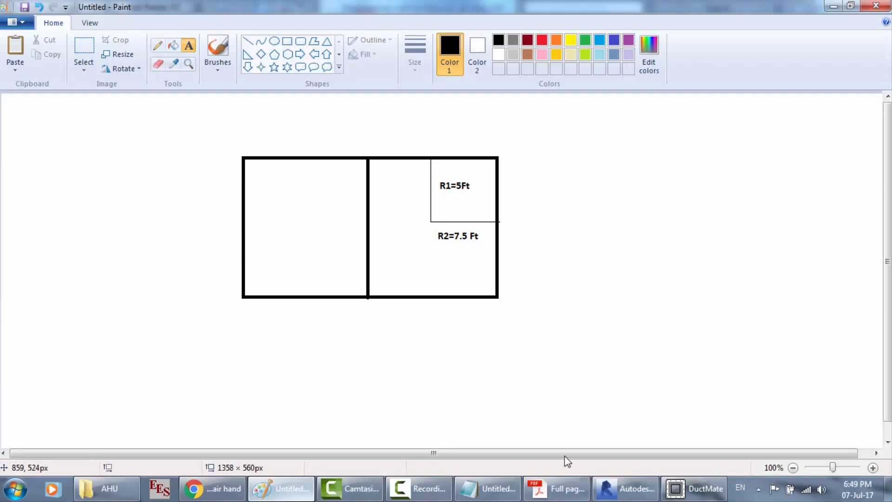
{"action": "left_click", "coordinate": [560, 488]}
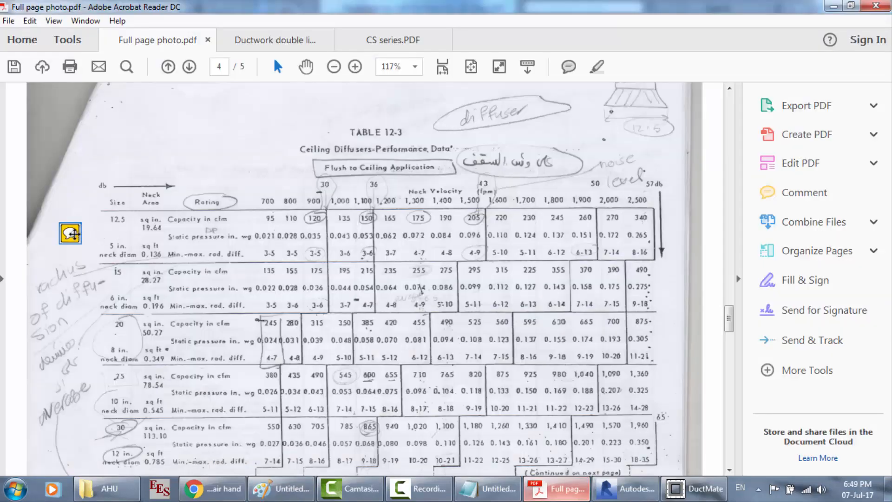
{"action": "left_click", "coordinate": [70, 232]}
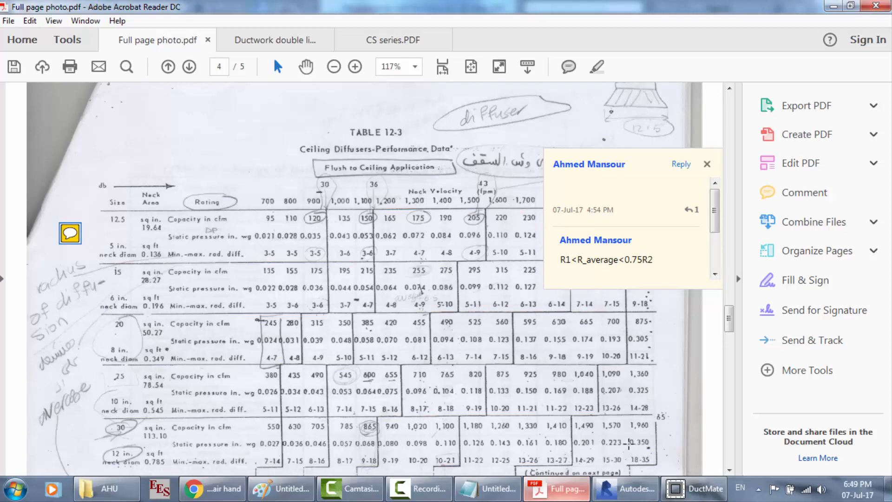
{"action": "left_click", "coordinate": [629, 444]}
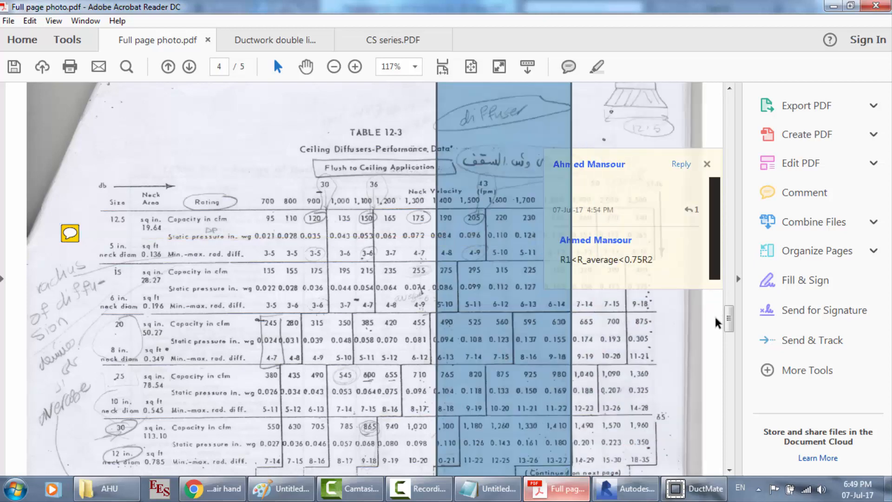
{"action": "left_click", "coordinate": [717, 321]}
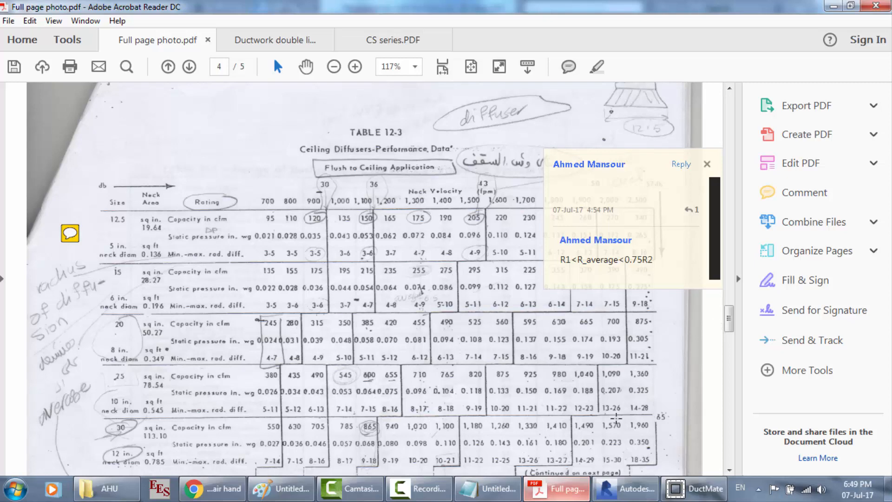
Switch to Revit and view the duct model in 3D.
{"action": "left_click", "coordinate": [624, 489]}
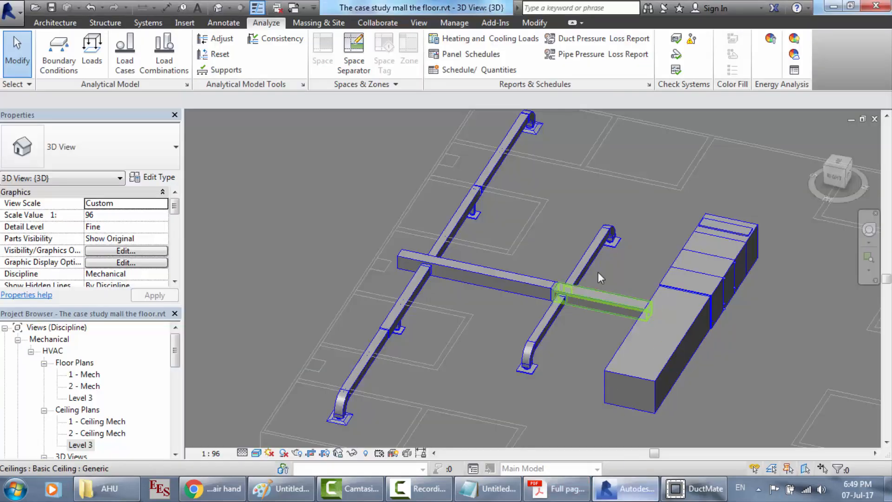